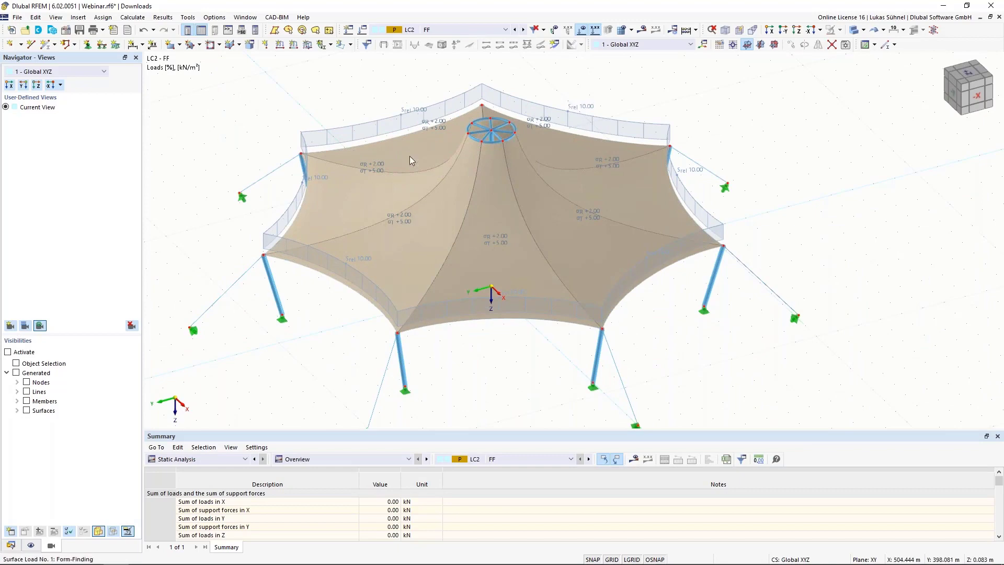
Step: Display the LC3 Snow load case in RFEM and view the whole tent with its loads
left_click(523, 31)
middle_click_drag(336, 158, 349, 209)
scroll(345, 217, "down", 2)
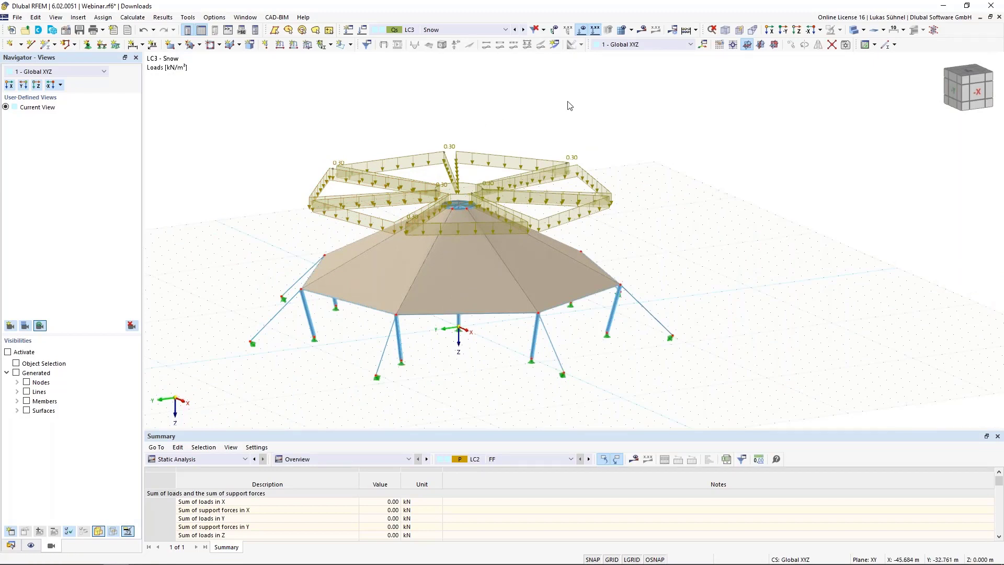
Step: Switch to Grasshopper and examine the layout of the Tent_EN definition and its GH-Geo group
left_click(943, 6)
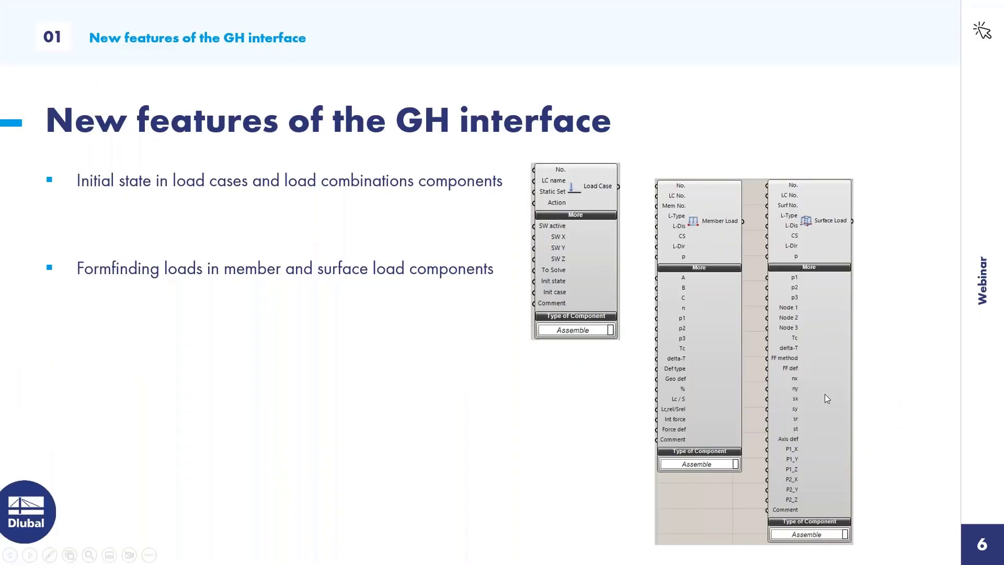
key("alt+Tab")
scroll(476, 196, "down", 1)
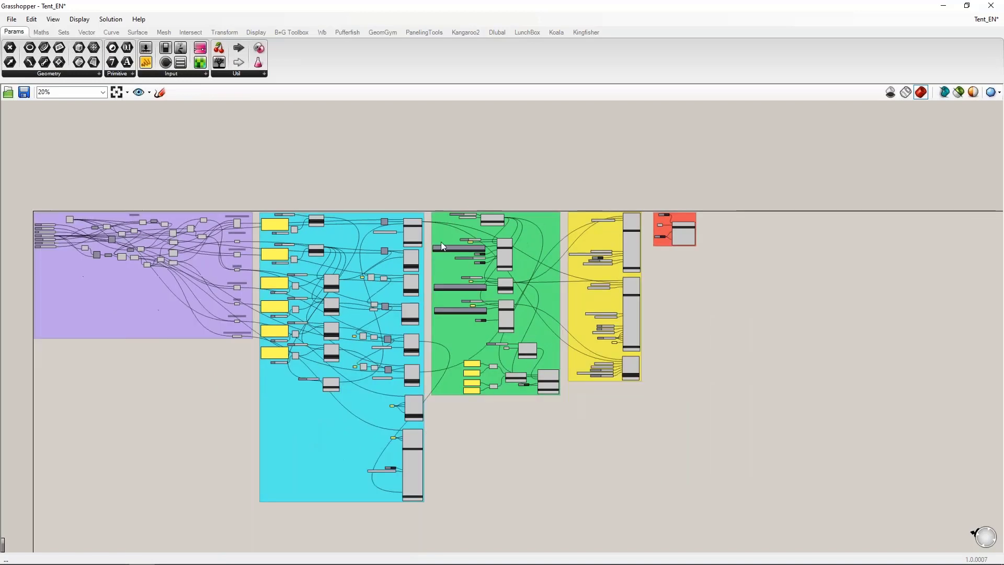
right_click_drag(198, 418, 264, 385)
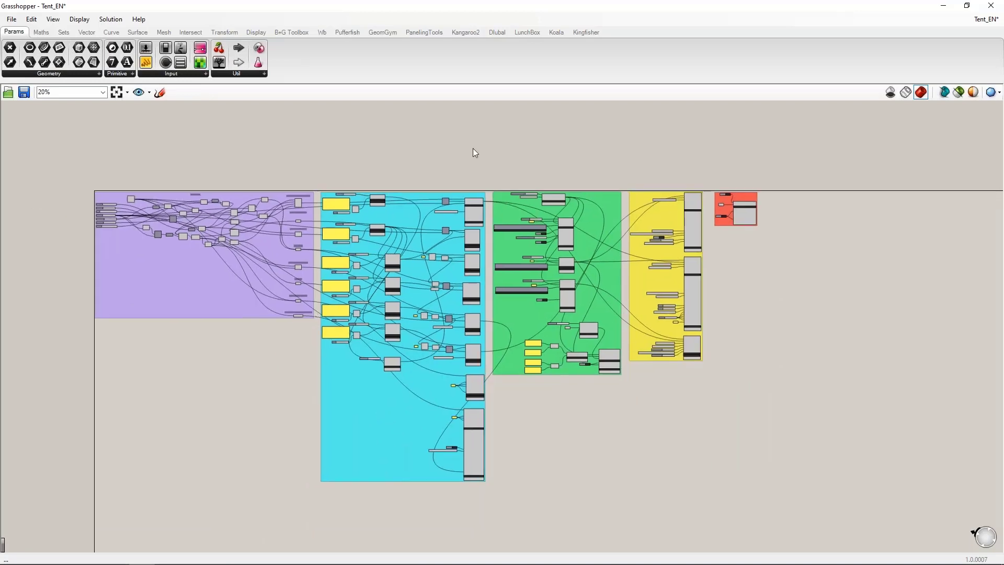
scroll(74, 222, "up", 5)
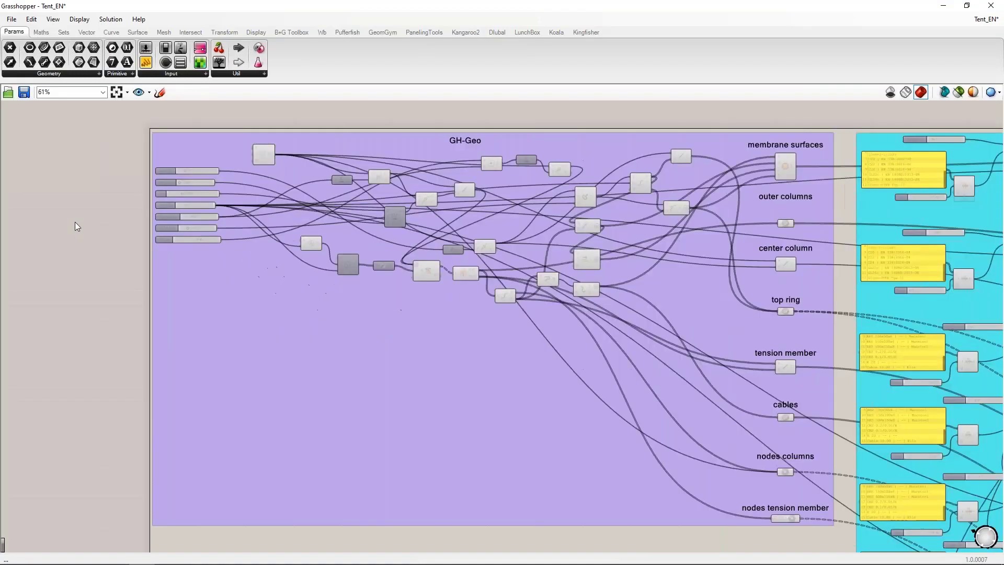
right_click_drag(423, 291, 385, 298)
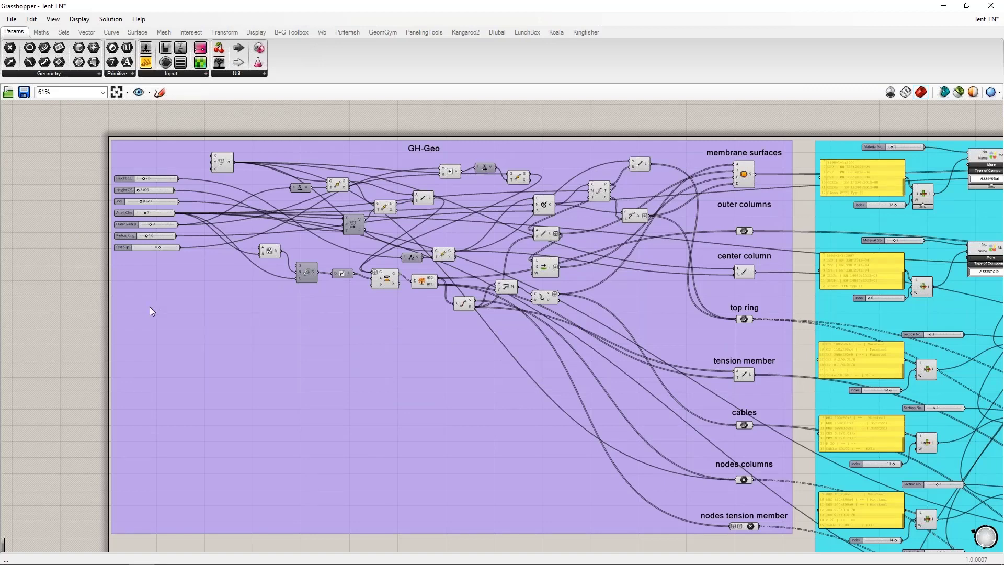
Step: Examine the Material, Section, Surface and Member components in the cyan group of the Tent_EN definition
scroll(144, 306, "down", 3)
right_click_drag(706, 182, 393, 162)
scroll(428, 239, "up", 4)
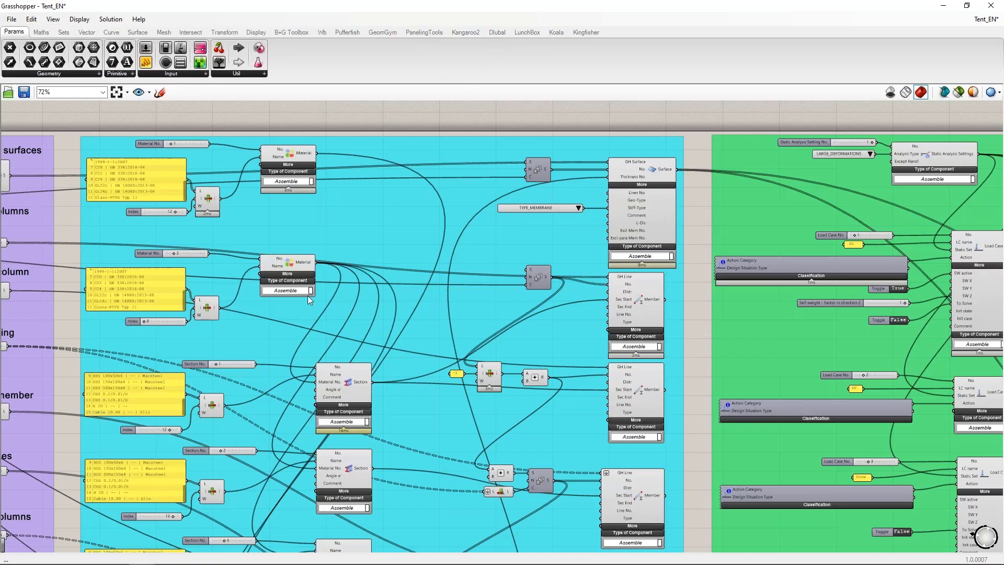
scroll(372, 360, "down", 4)
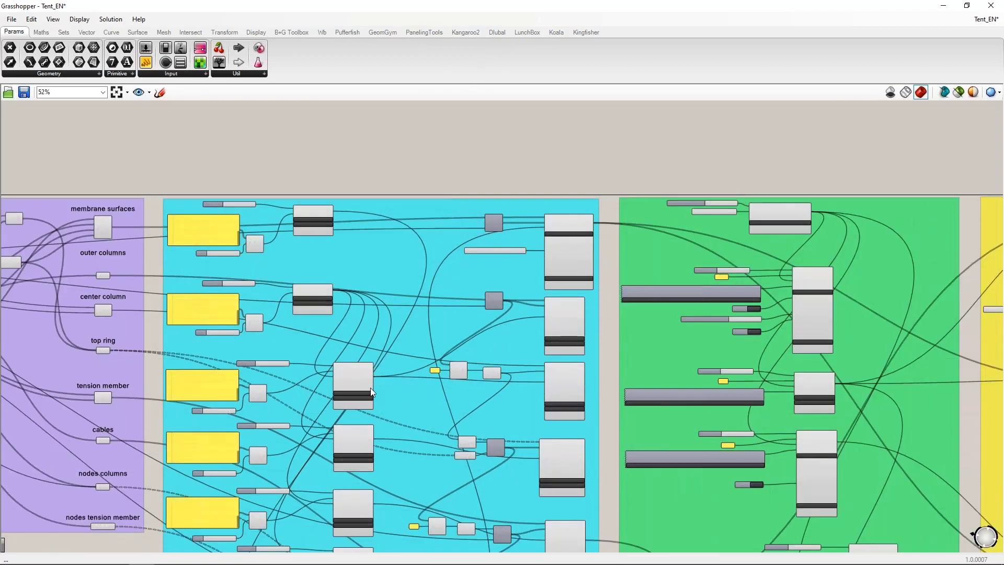
scroll(370, 388, "up", 5)
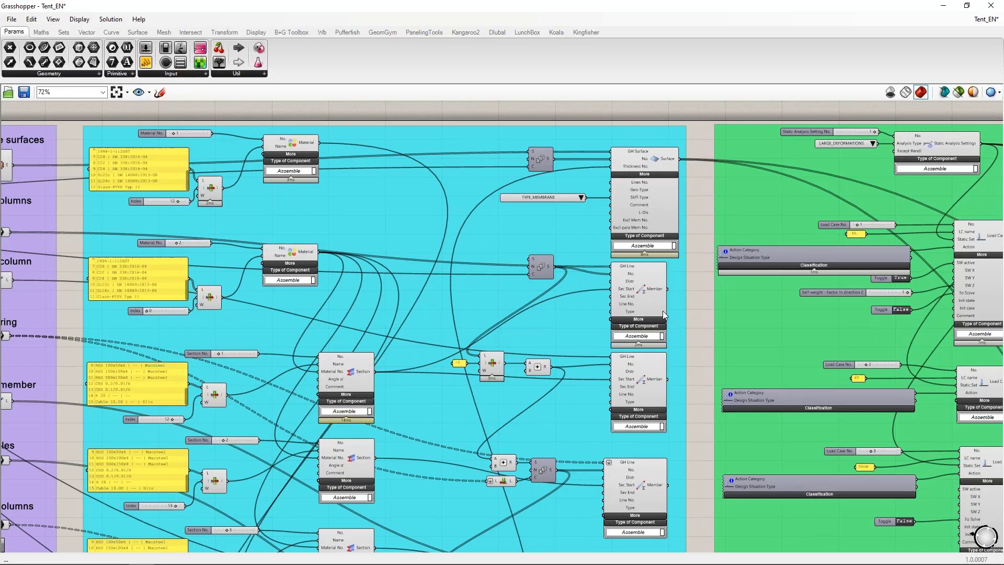
Step: Examine the load case components in the green group and the form-finding member and surface loads in the yellow group
right_click_drag(701, 306, 161, 295)
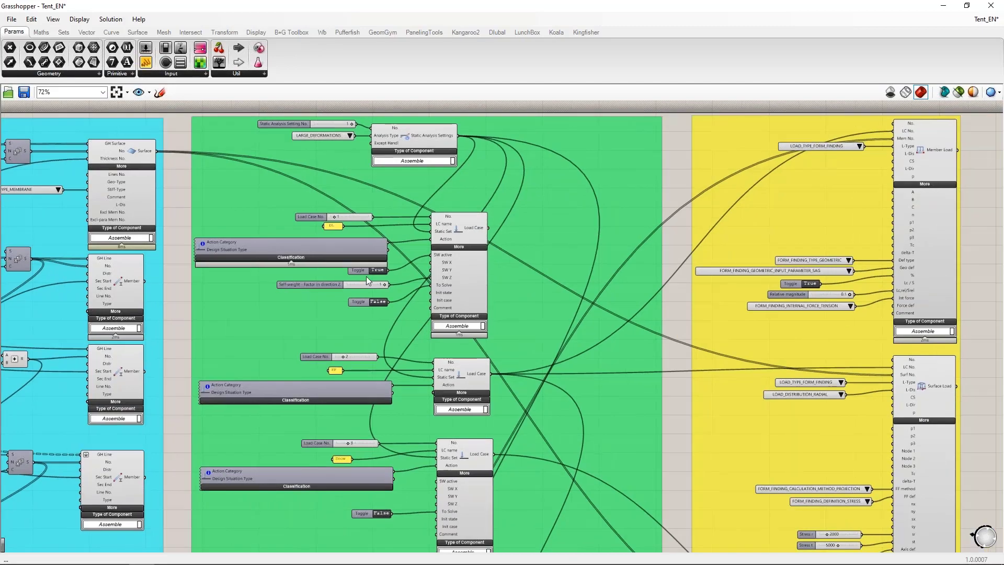
scroll(475, 180, "down", 2)
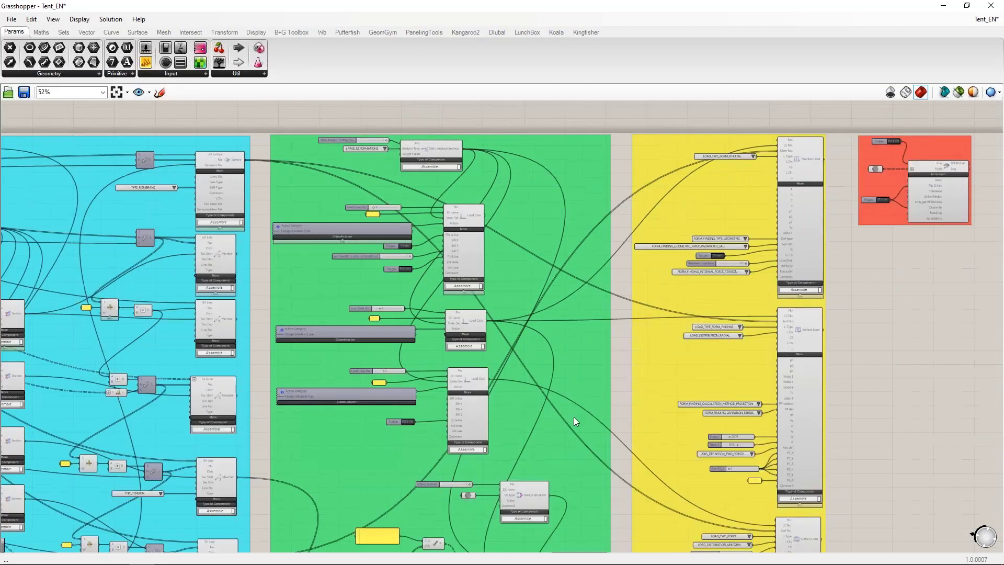
right_click_drag(575, 421, 408, 470)
scroll(579, 294, "up", 3)
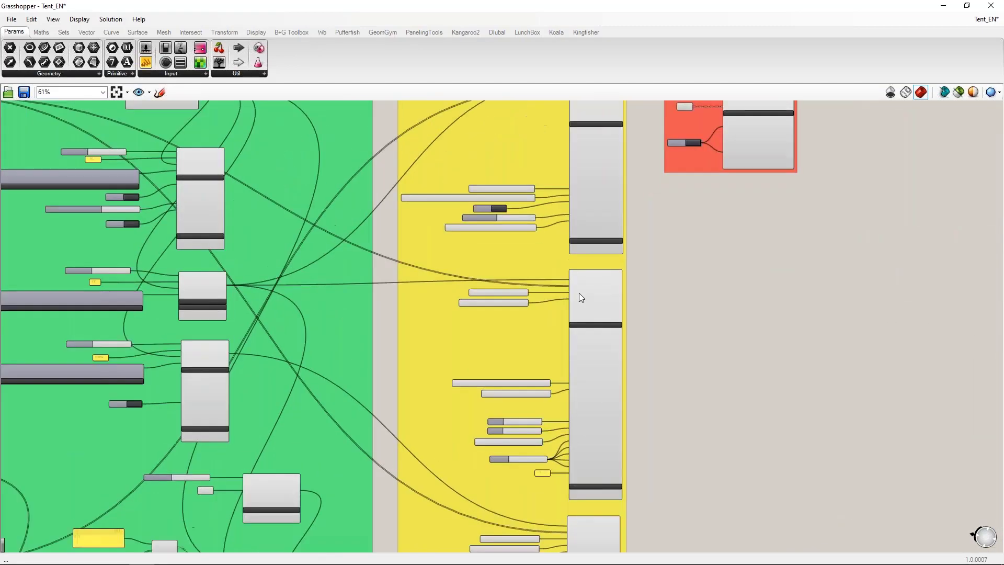
right_click_drag(692, 232, 662, 396)
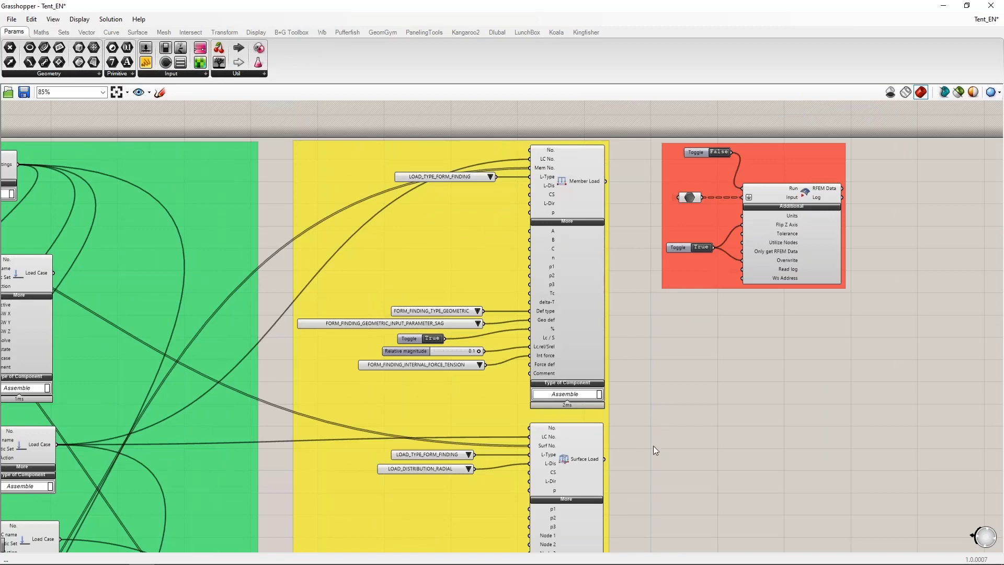
right_click_drag(647, 492, 645, 448)
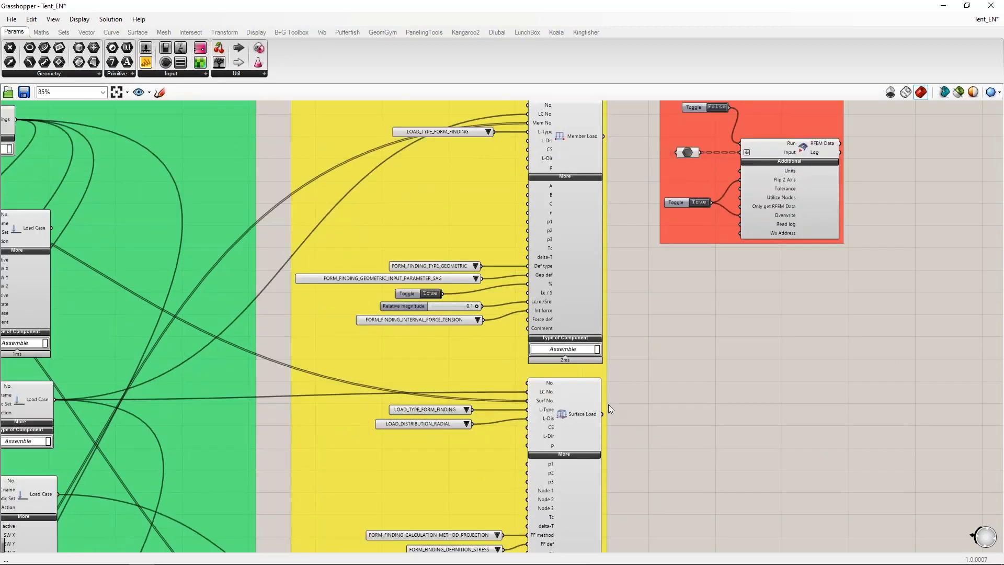
Step: Inspect the inputs of the RFEM export component in the red group, including Utilize Nodes
scroll(629, 269, "down", 3)
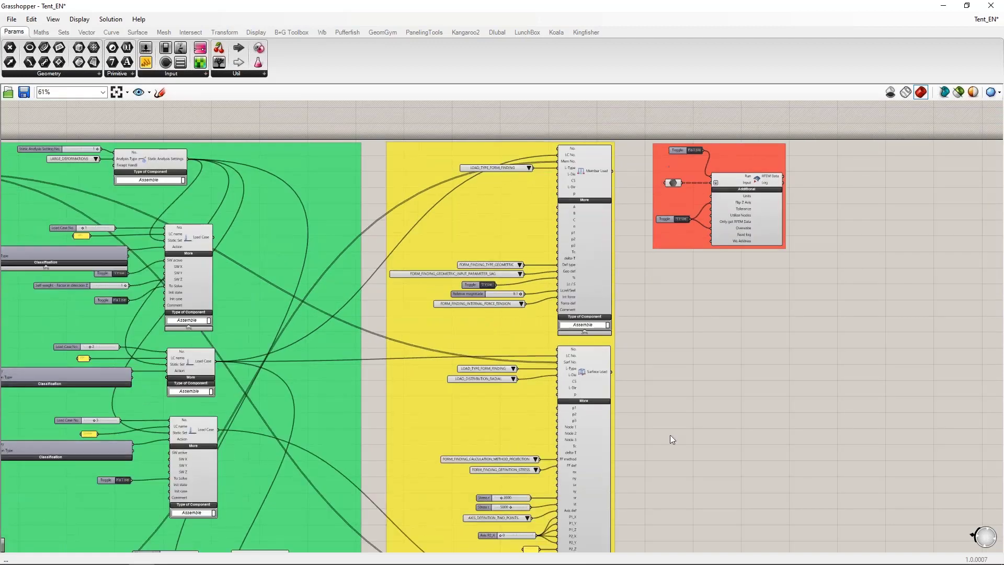
scroll(661, 256, "up", 4)
mouse_move(593, 343)
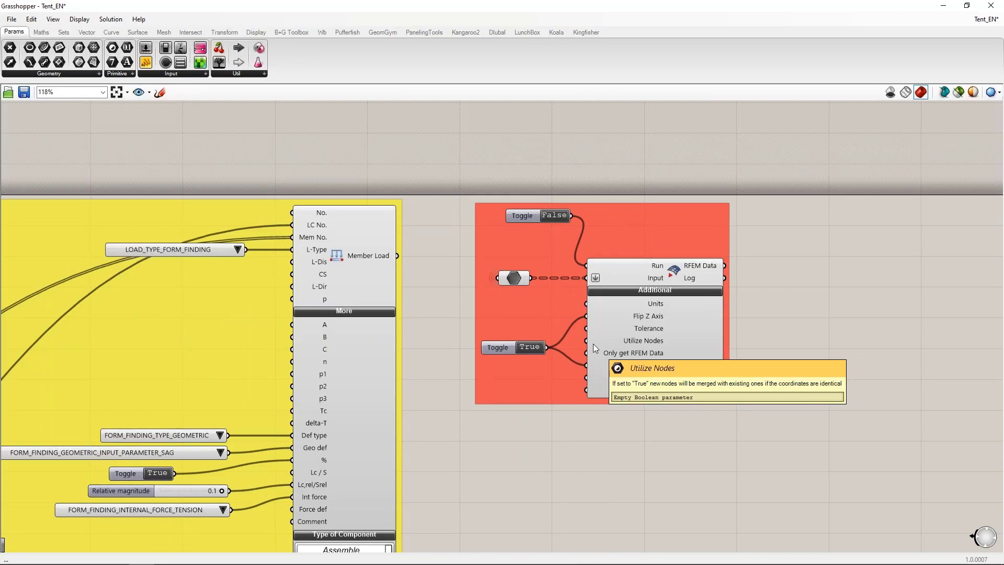
scroll(721, 271, "down", 5)
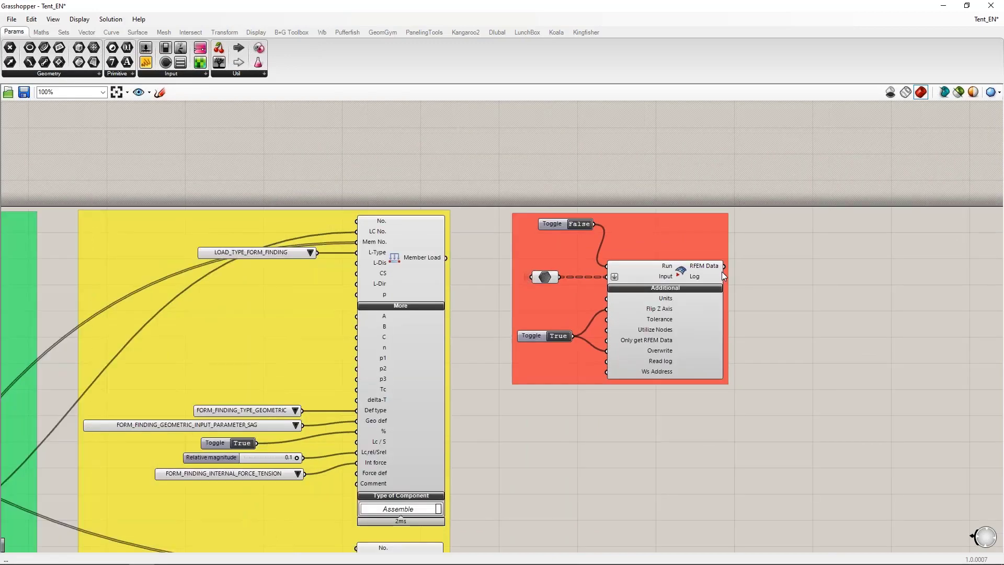
Step: Switch to the Tent_start_EN definition and bring its GH-Geo group into view
right_click_drag(390, 227, 656, 139)
scroll(657, 139, "down", 3)
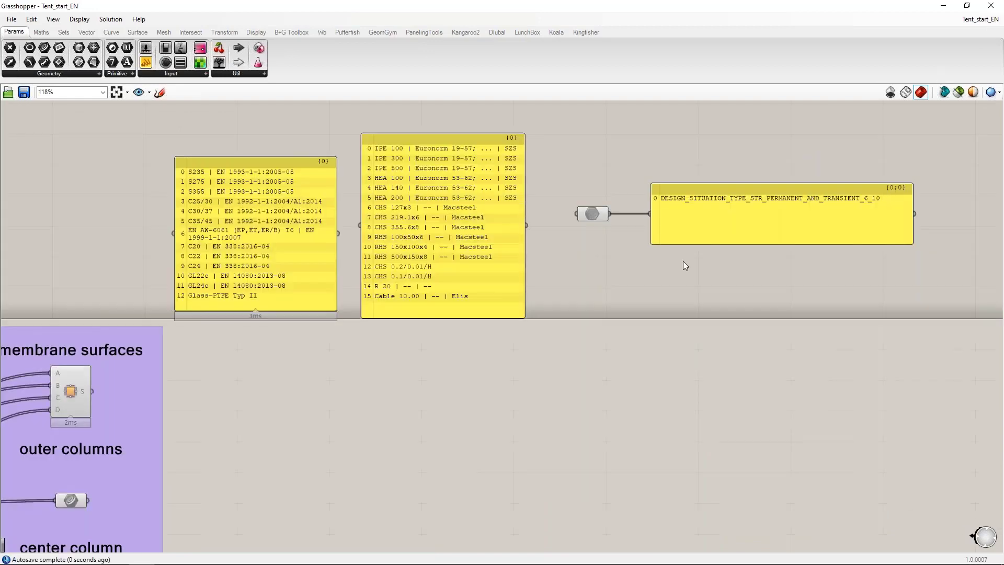
scroll(683, 262, "up", 5)
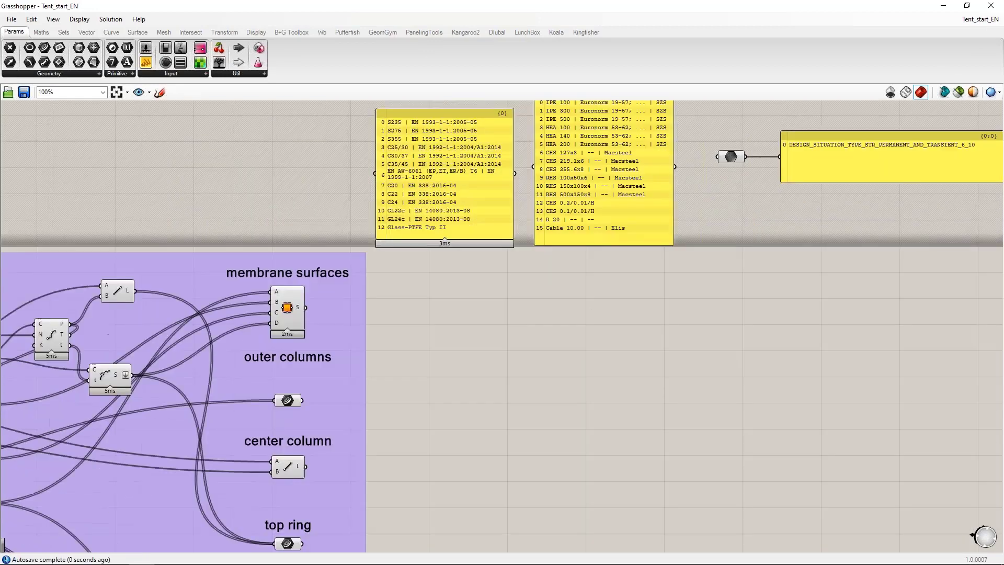
scroll(725, 224, "down", 3)
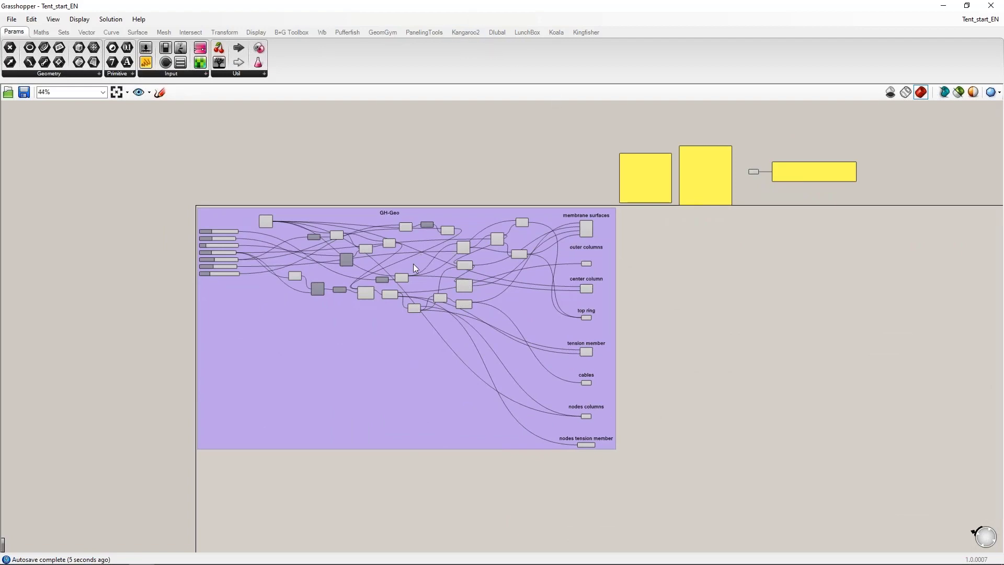
scroll(413, 264, "up", 3)
Step: Restore the Grasshopper window to a smaller size and dock it side by side with the Rhino window
left_click(967, 5)
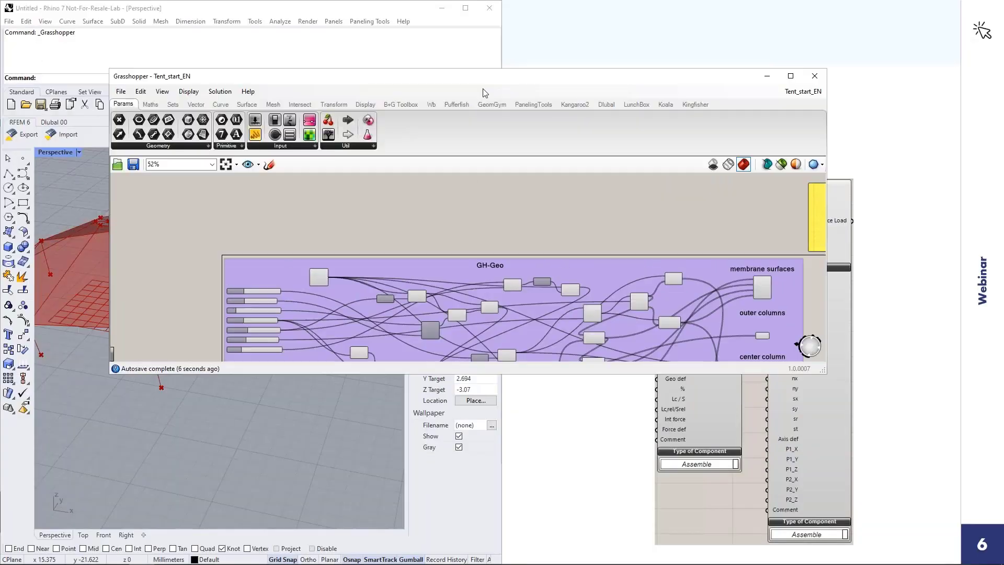
left_click_drag(1003, 175, 1003, 175)
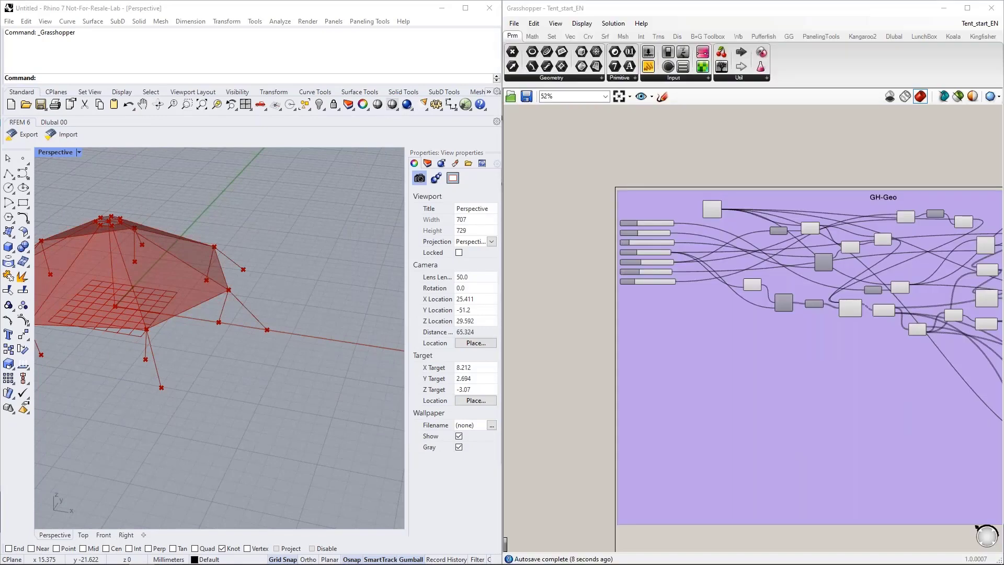
left_click(325, 214)
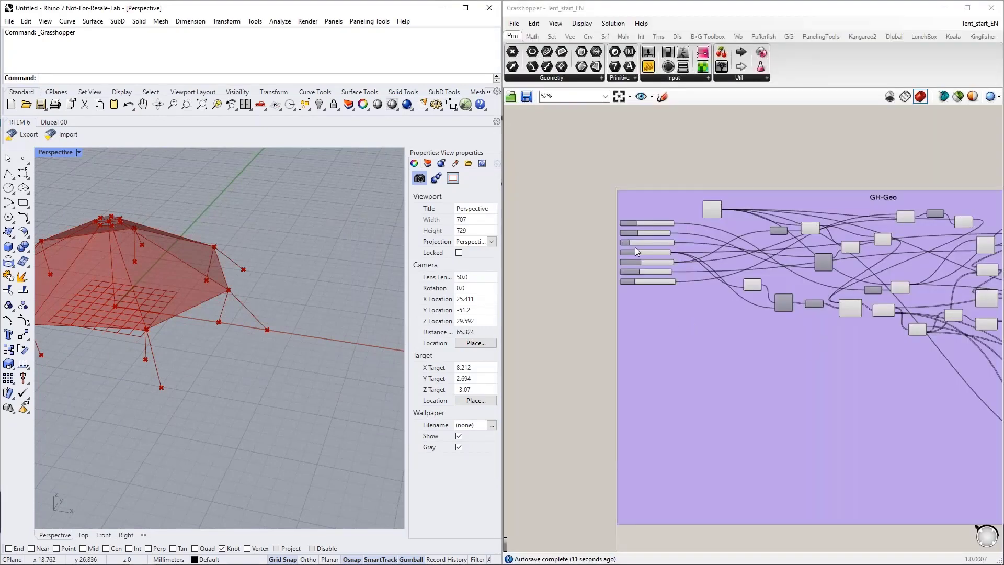
Step: Set the Height CC slider to 7.6 with the tent model visible in the Rhino viewport
scroll(634, 246, "up", 5)
scroll(378, 290, "down", 3)
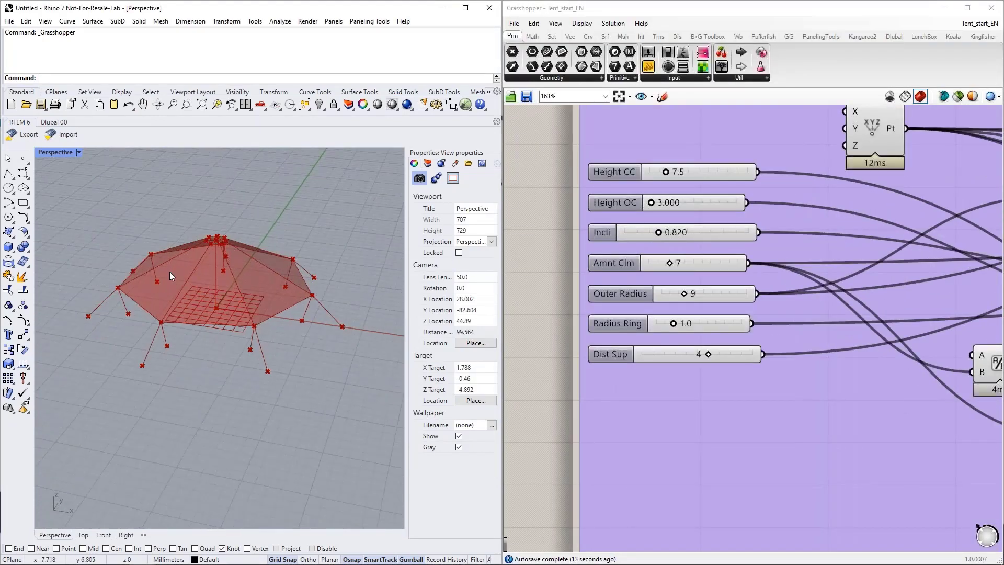
scroll(169, 271, "up", 4)
right_click_drag(250, 330, 268, 364)
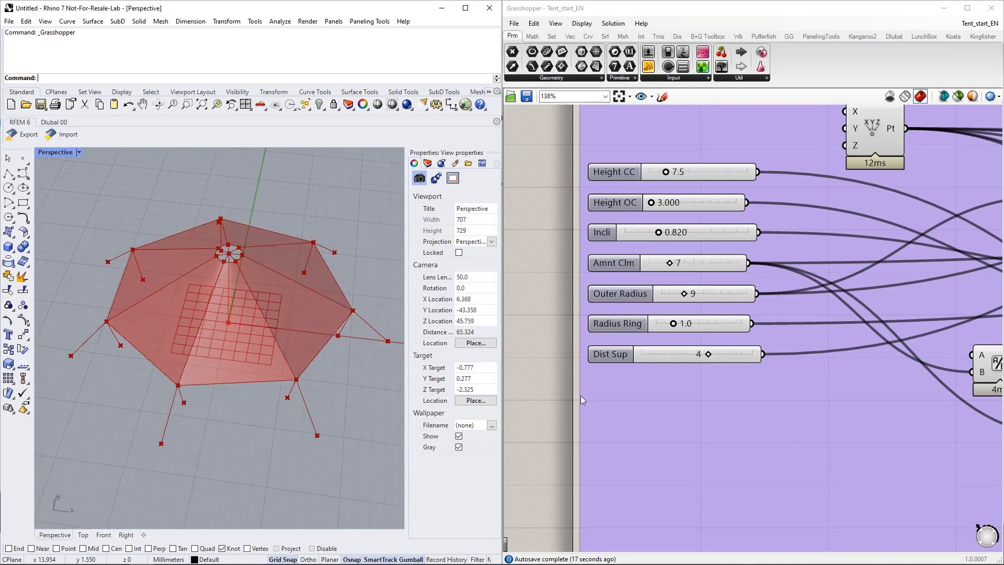
scroll(580, 395, "up", 2)
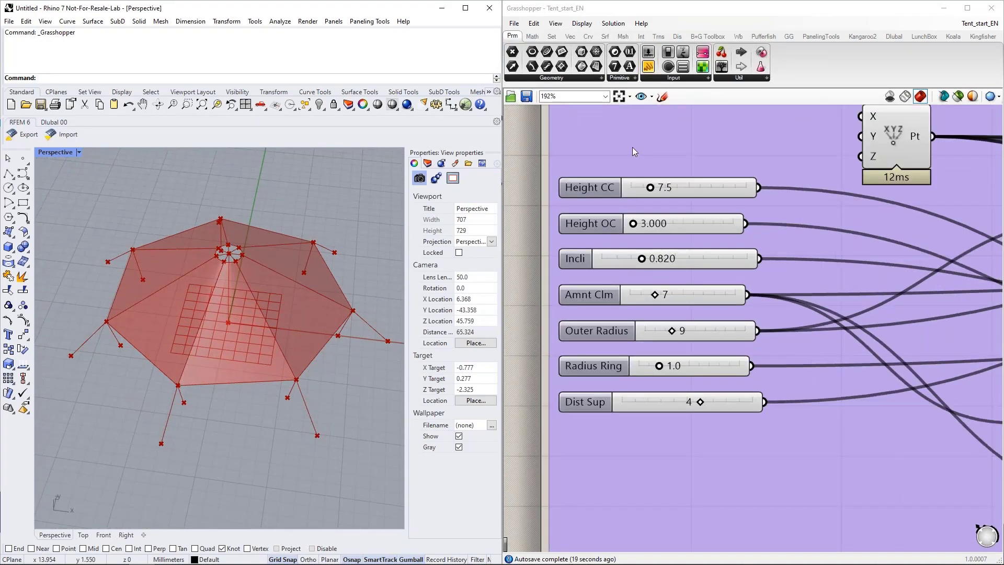
right_click_drag(669, 184, 661, 227)
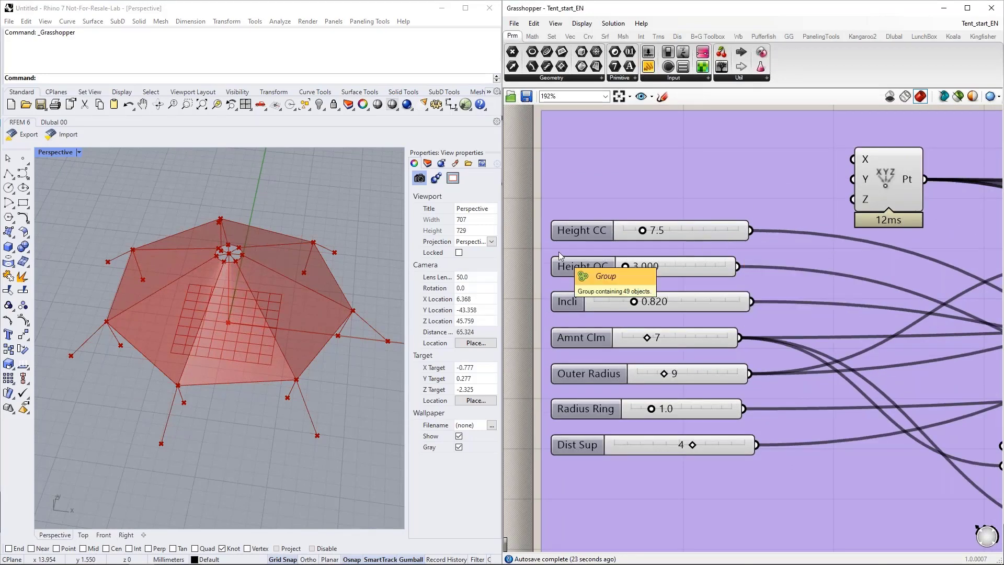
right_click_drag(351, 318, 356, 246)
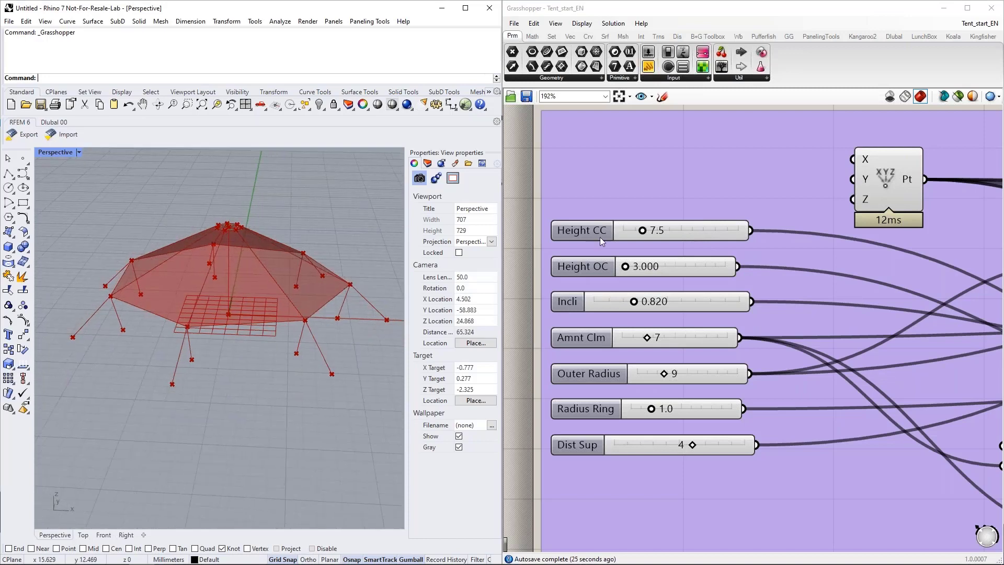
left_click_drag(642, 232, 625, 267)
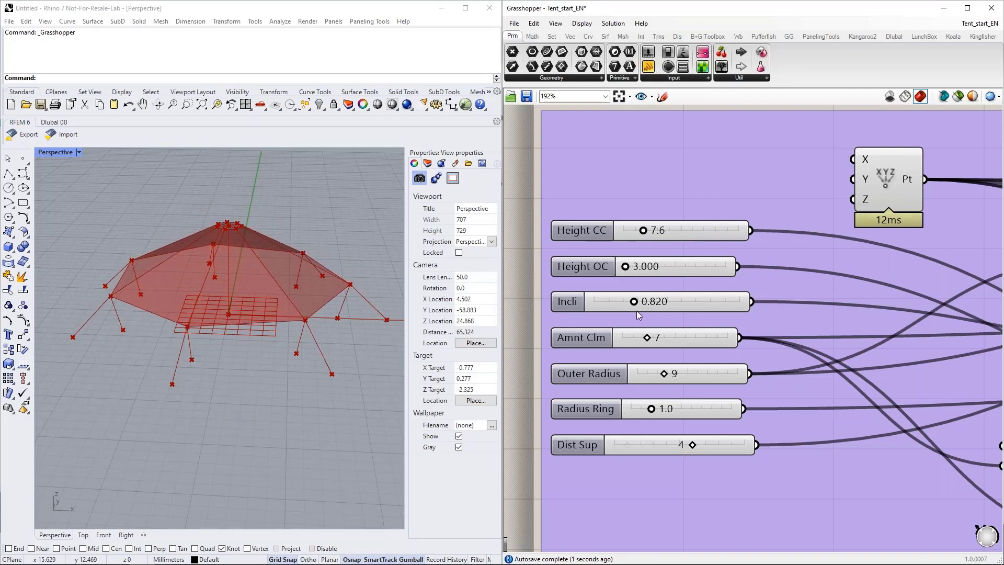
Step: Try varying the Incli and Amnt Clm sliders while viewing the tent from above, and restore Amnt Clm to 7
left_click_drag(634, 302, 633, 304)
left_click_drag(648, 342, 623, 342)
right_click_drag(287, 295, 303, 376)
left_click_drag(620, 340, 636, 343)
Step: Set the Radius Ring slider to 1.1 and try out the Outer Radius and Dist Sup sliders
mouse_move(663, 373)
left_mouse_down()
mouse_move(685, 374)
mouse_move(663, 373)
left_mouse_up()
left_click_drag(653, 414, 656, 416)
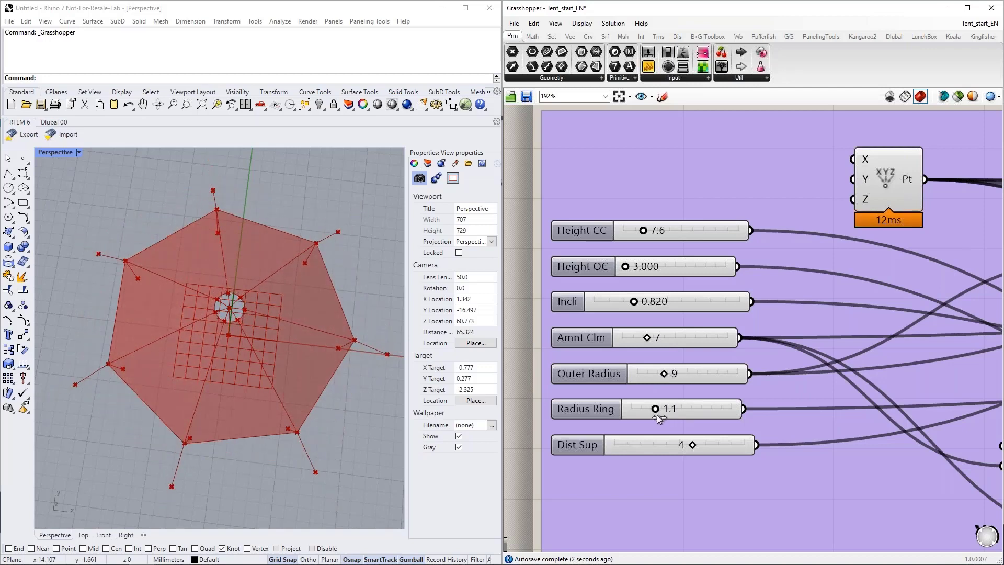
left_click_drag(693, 448, 682, 449)
Step: Examine the labelled geometry outputs of the GH-Geo group and highlight the membrane surfaces in the Rhino viewport by selecting their Edge Surface component
scroll(579, 233, "down", 2)
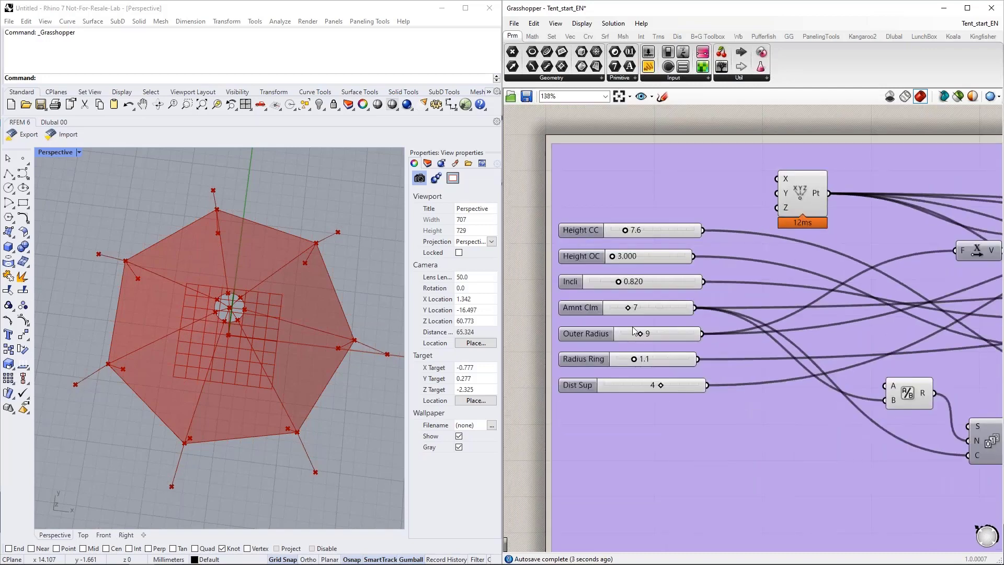
scroll(544, 272, "down", 3)
scroll(562, 210, "down", 4)
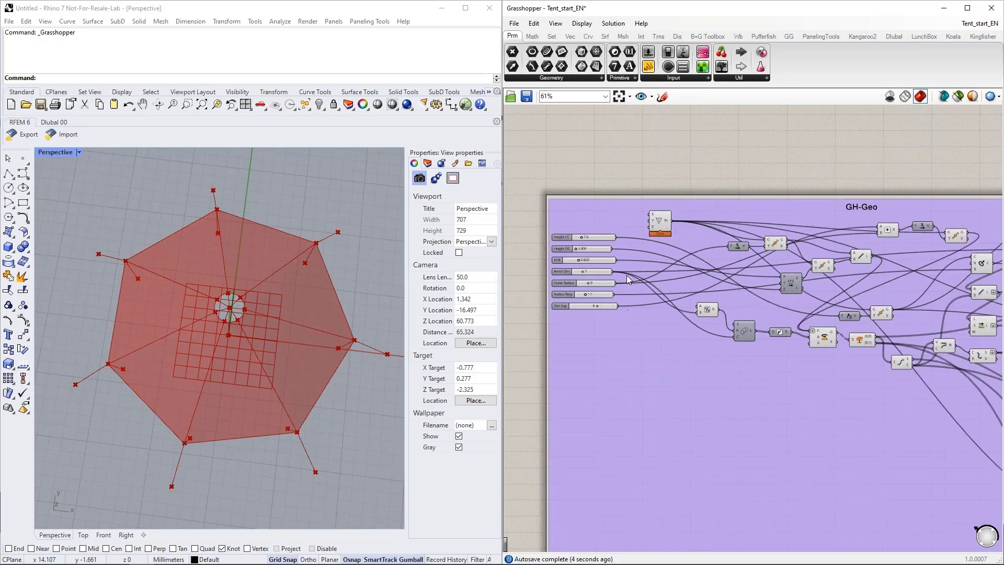
right_click_drag(870, 414, 580, 321)
scroll(715, 319, "up", 4)
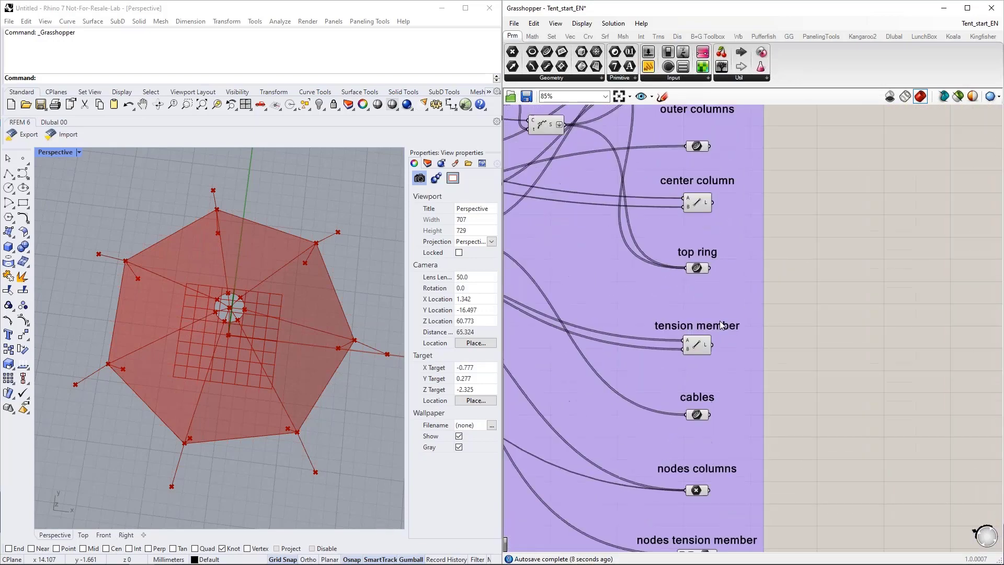
right_click_drag(715, 318, 715, 457)
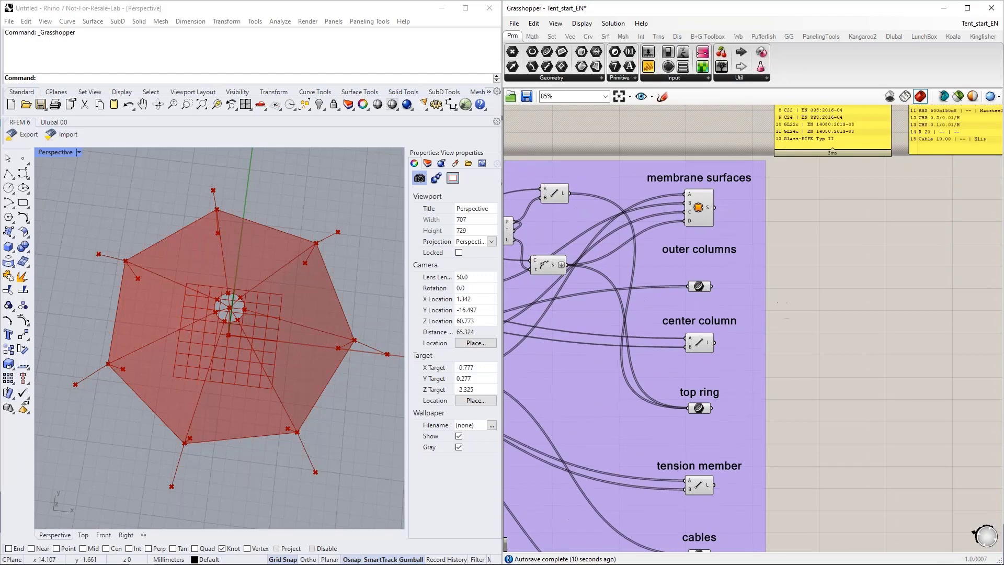
left_click(699, 208)
left_click(367, 297)
right_click_drag(367, 297, 358, 223)
left_click(794, 262)
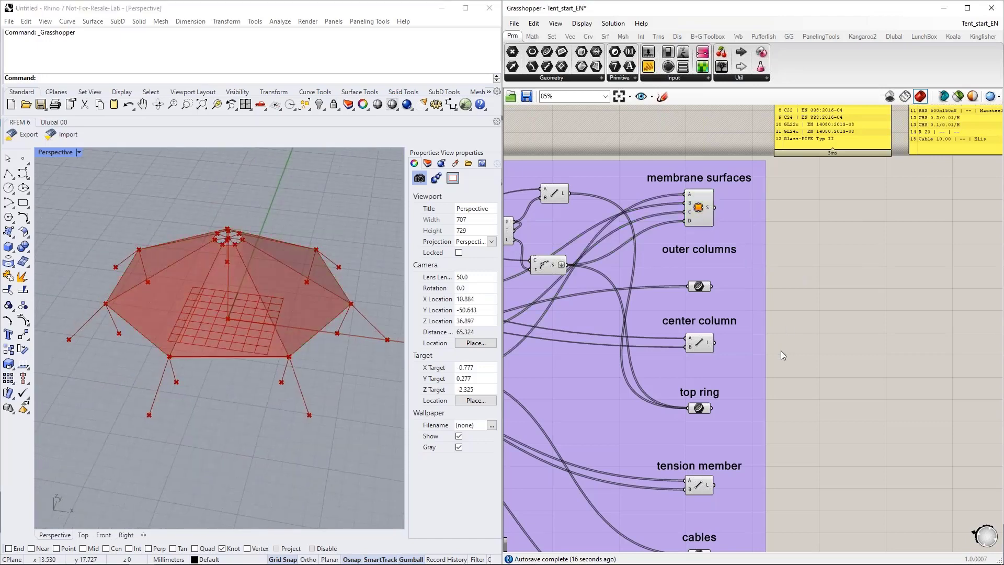
Step: Highlight the outer columns, center column and top ring one after another in the Rhino viewport by selecting their output components
right_click_drag(780, 350, 750, 270)
left_click(669, 206)
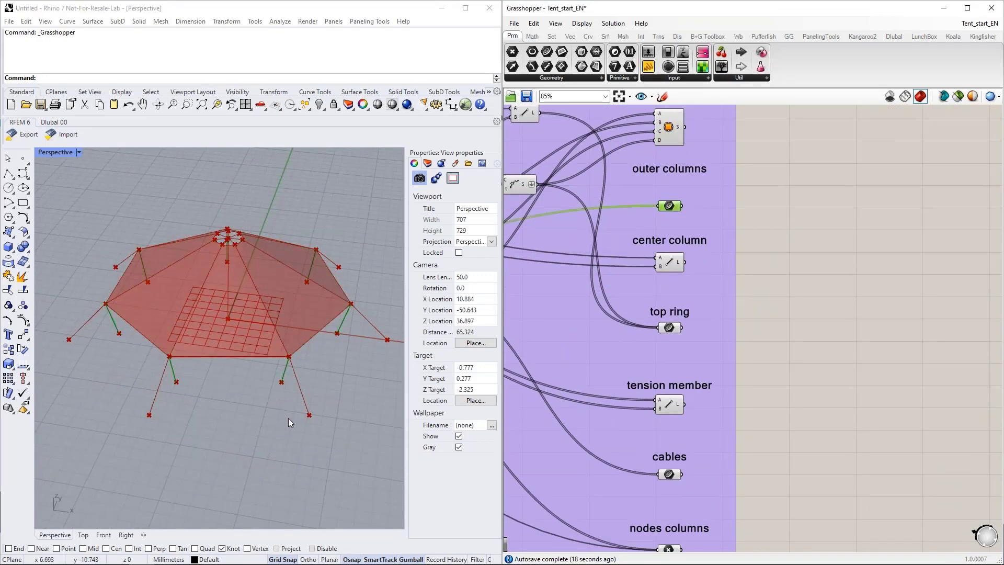
right_click_drag(287, 418, 298, 320)
left_click(670, 266)
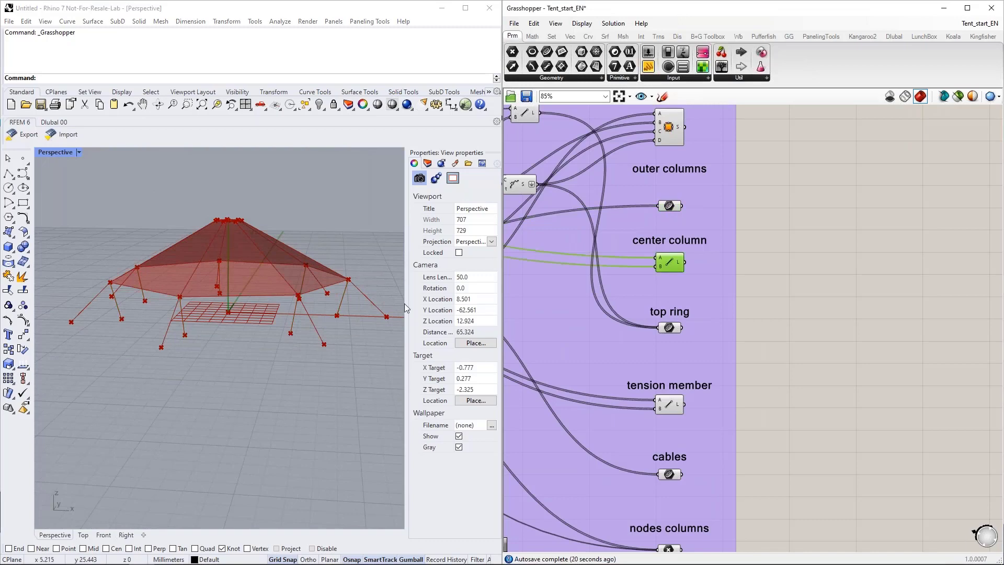
left_click(673, 329)
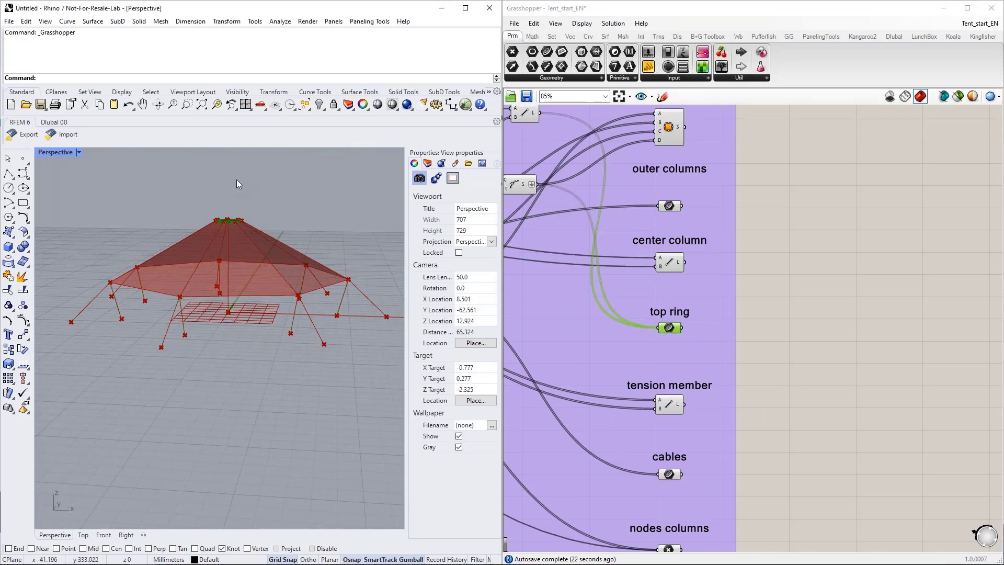
right_click_drag(236, 180, 261, 249)
scroll(233, 248, "up", 10)
scroll(197, 229, "down", 2)
scroll(196, 227, "down", 5)
right_click_drag(239, 334, 301, 306)
scroll(681, 282, "down", 2)
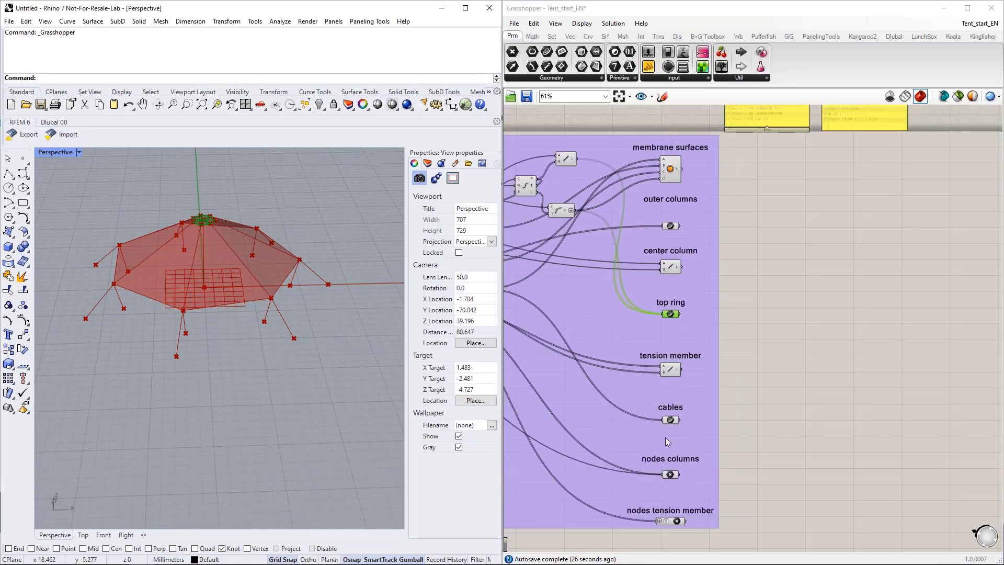
Step: Highlight the column nodes and the tension member nodes in the Rhino viewport by selecting their point components
left_click(670, 475)
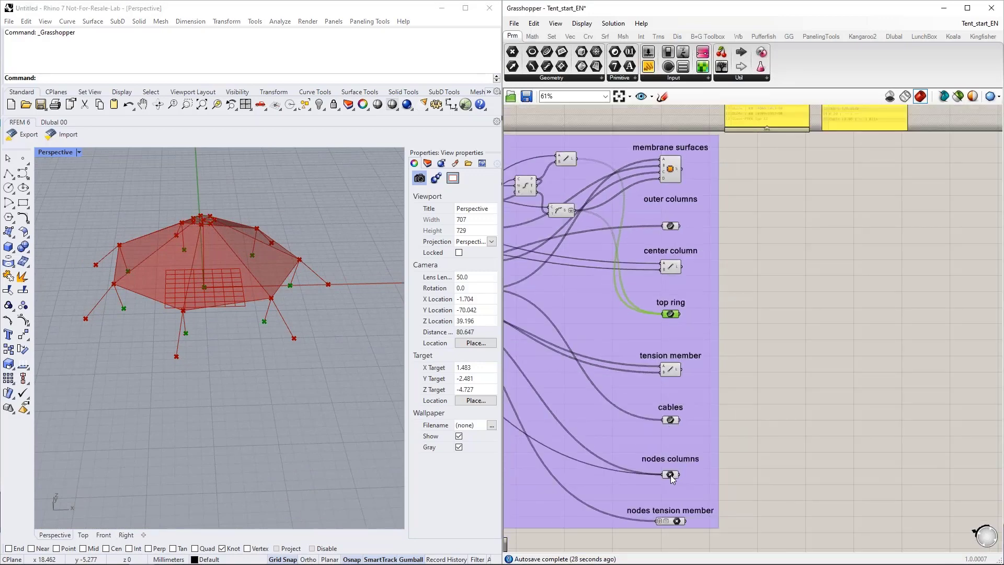
scroll(234, 328, "up", 6)
right_click_drag(234, 328, 242, 288)
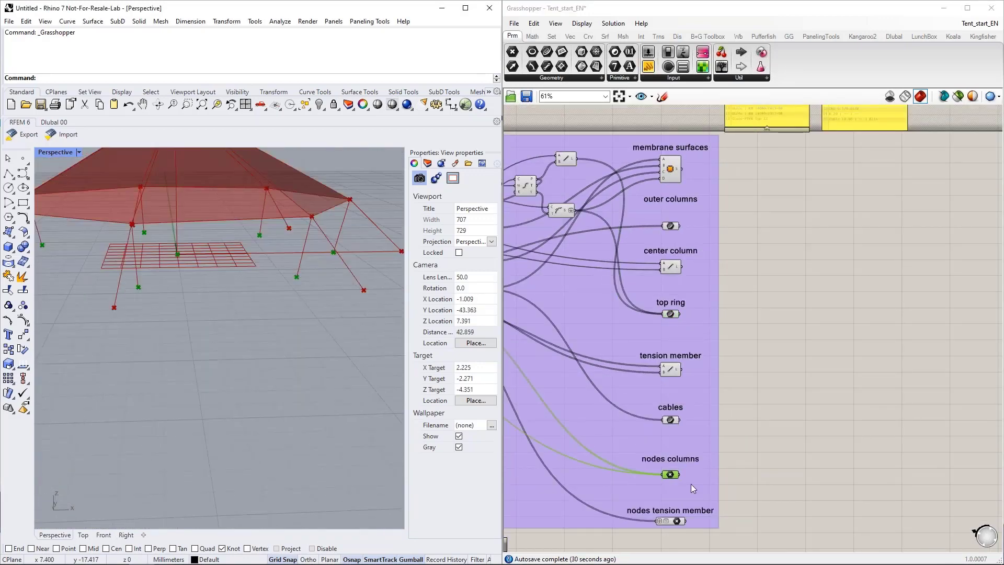
left_click(673, 521)
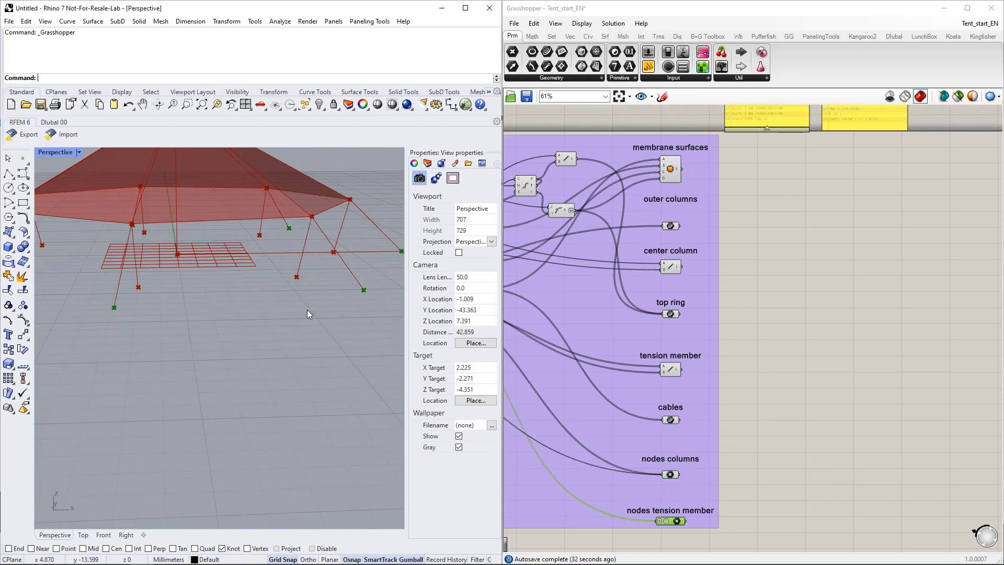
right_click_drag(306, 310, 306, 302)
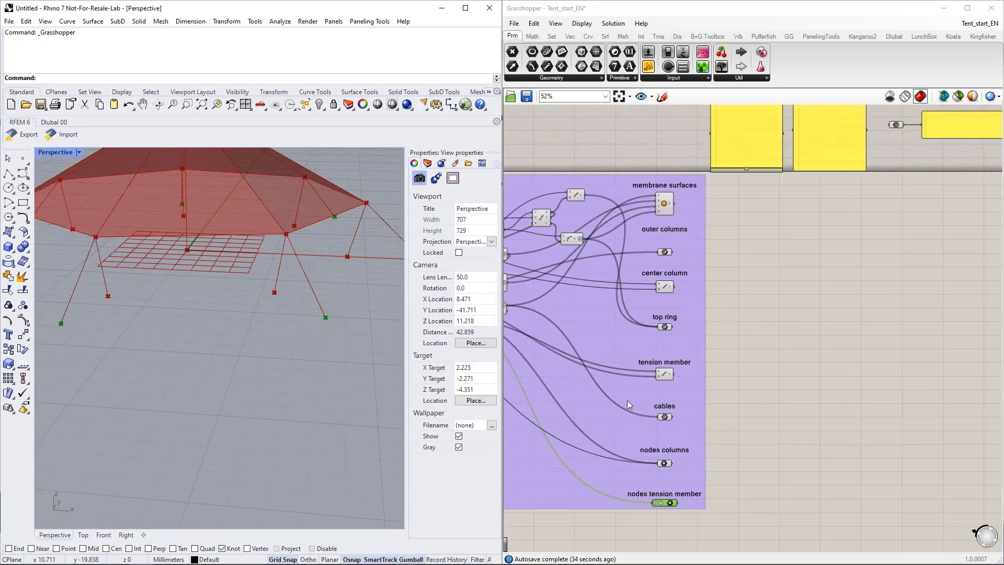
scroll(626, 400, "down", 3)
scroll(597, 329, "up", 3)
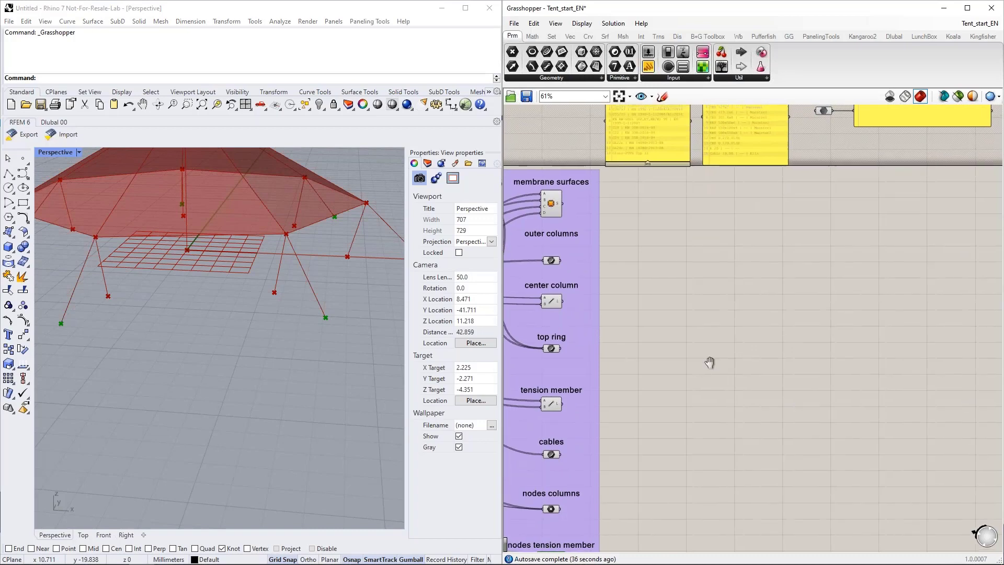
right_click_drag(663, 281, 673, 315)
right_click_drag(745, 339, 726, 335)
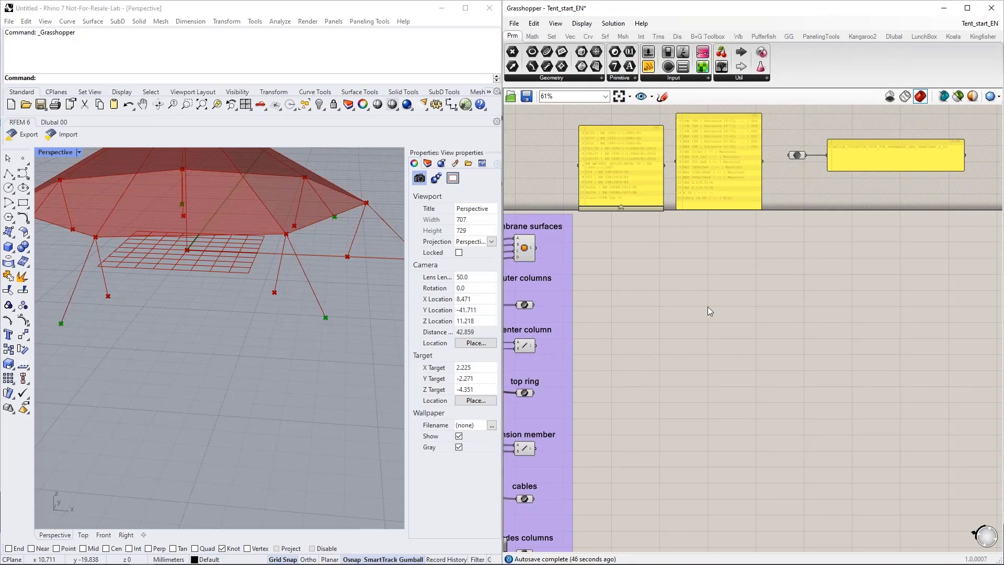
right_click_drag(707, 306, 690, 320)
scroll(664, 290, "up", 2)
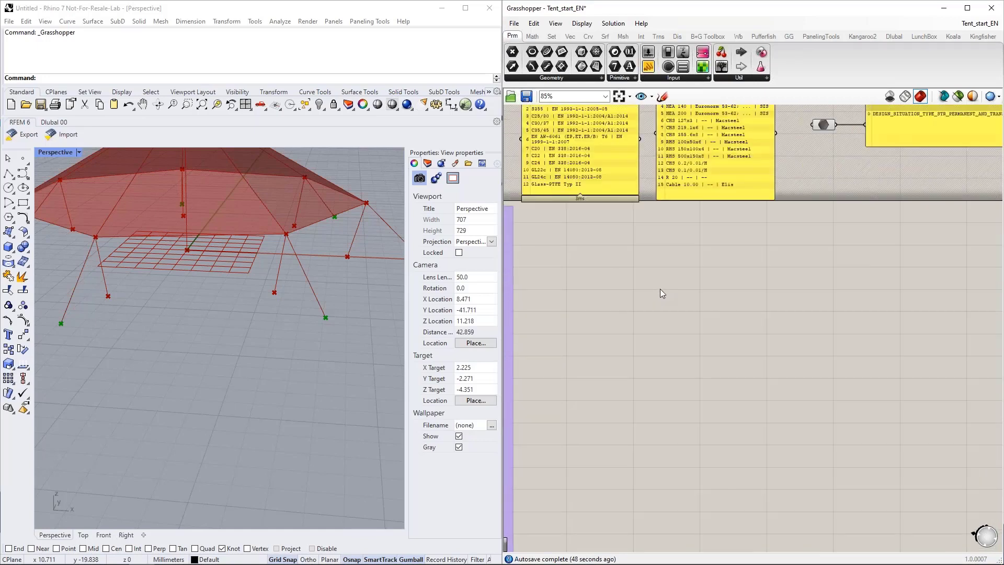
right_click_drag(624, 326, 648, 324)
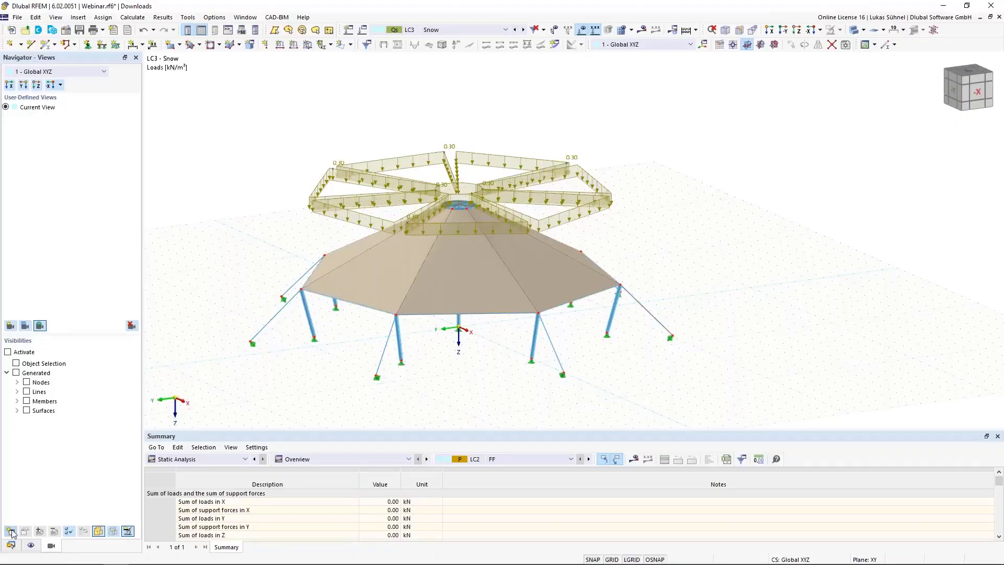
Step: Switch to RFEM and examine the surfaces, load cases and loads of the Webinar.rf6 tent in a widened Data navigator with Thicknesses collapsed
left_click(11, 531)
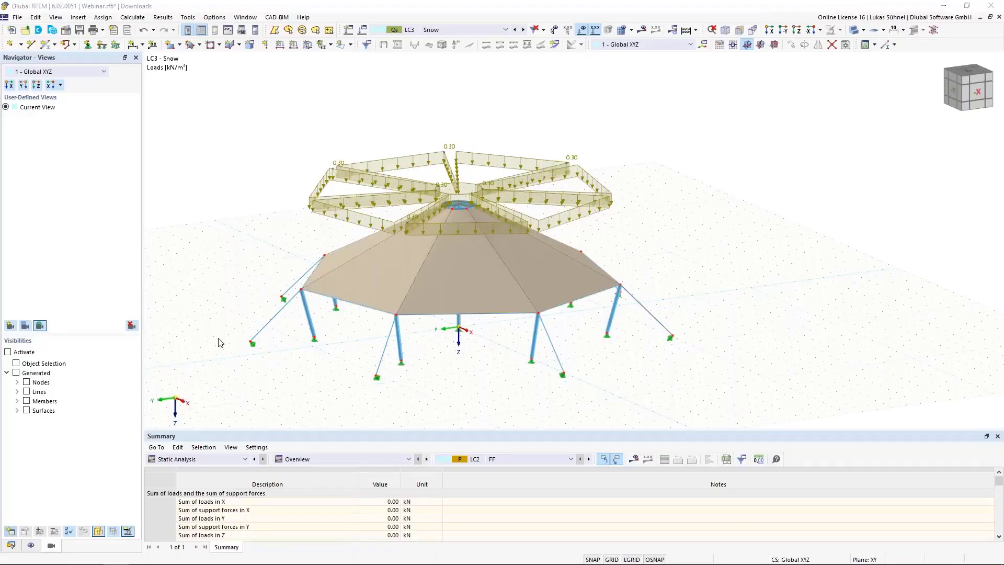
left_click(720, 456)
left_click(13, 545)
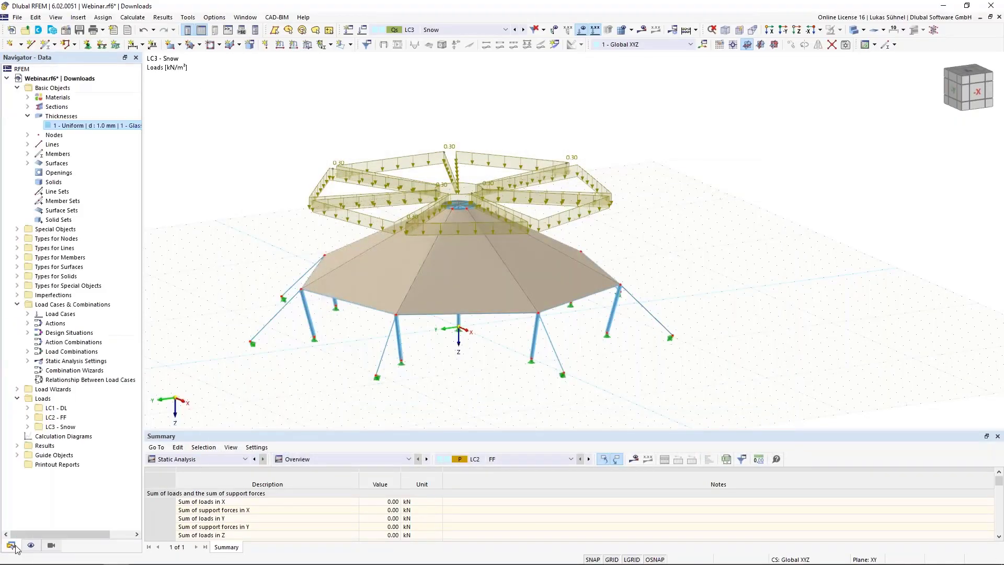
middle_click_drag(294, 235, 322, 235)
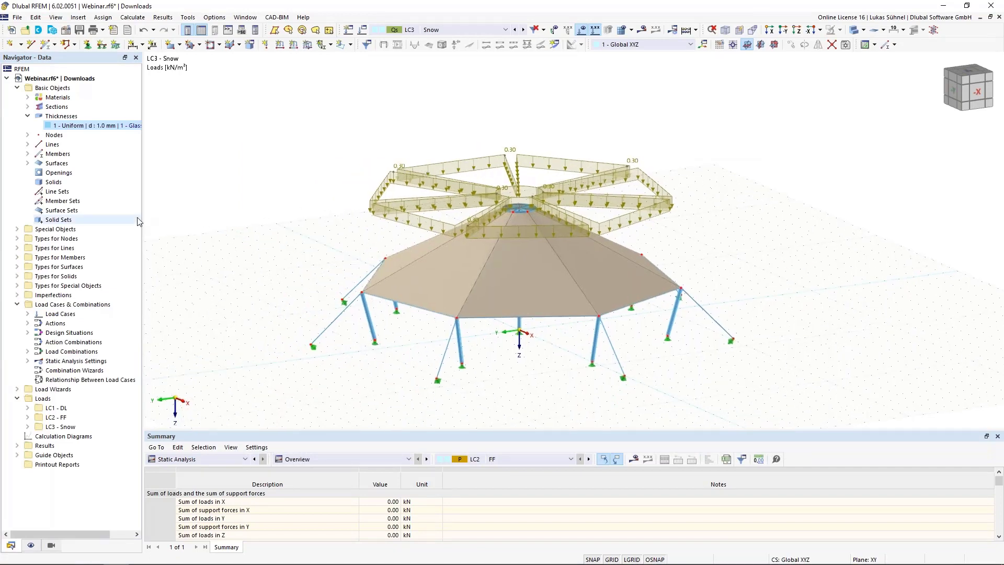
left_click_drag(143, 220, 195, 220)
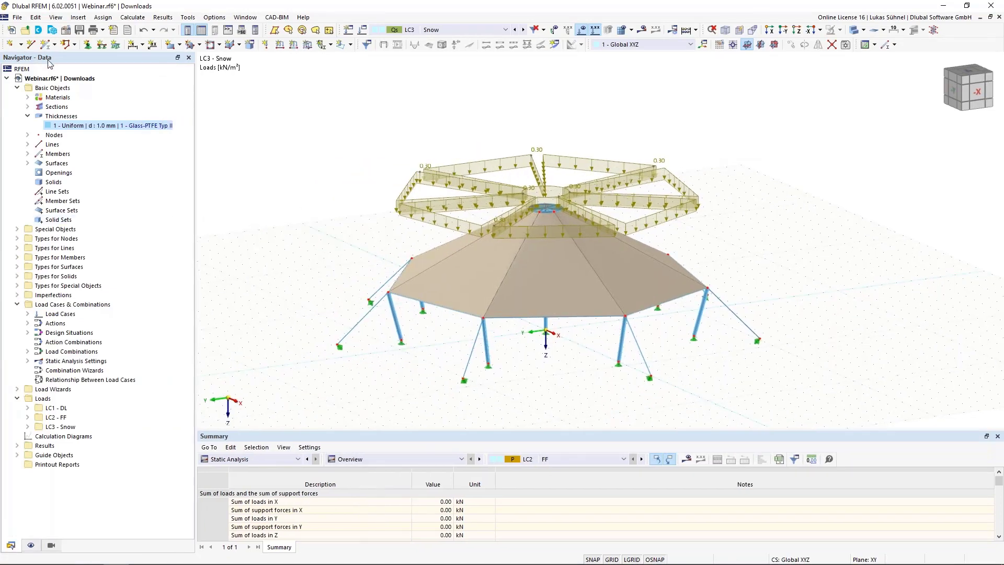
left_click(28, 115)
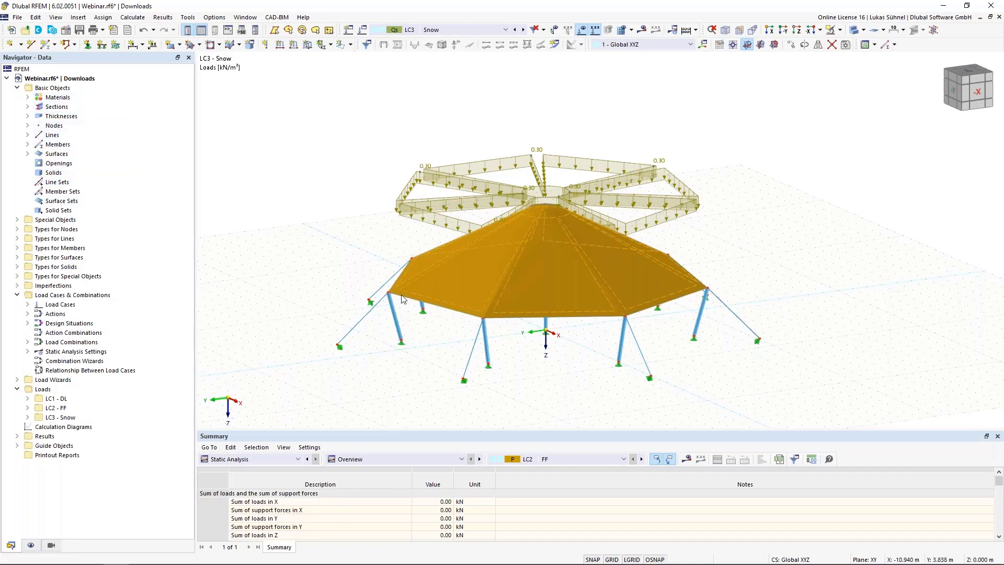
left_click(56, 154)
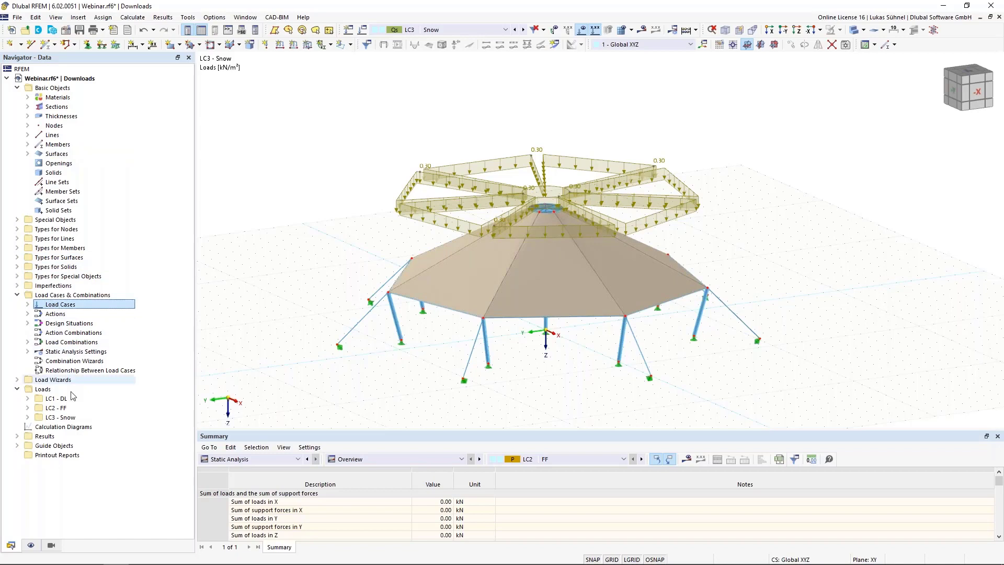
left_click(50, 389)
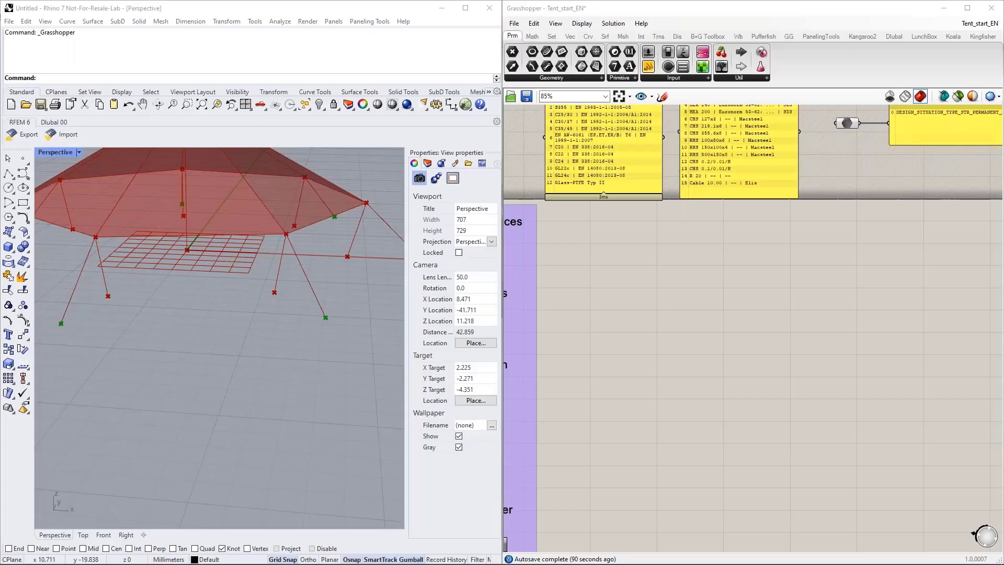
Step: Switch back to Grasshopper and place the Dlubal RFEM 6 Material component on the empty canvas beside the GH-Geo group
left_click(721, 324)
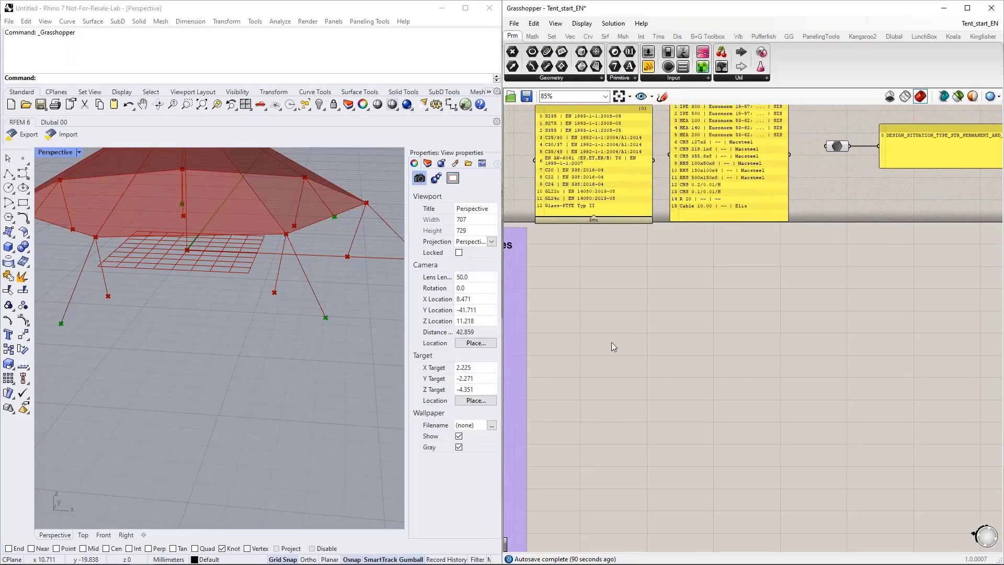
scroll(649, 390, "up", 1)
right_click_drag(658, 362, 696, 352)
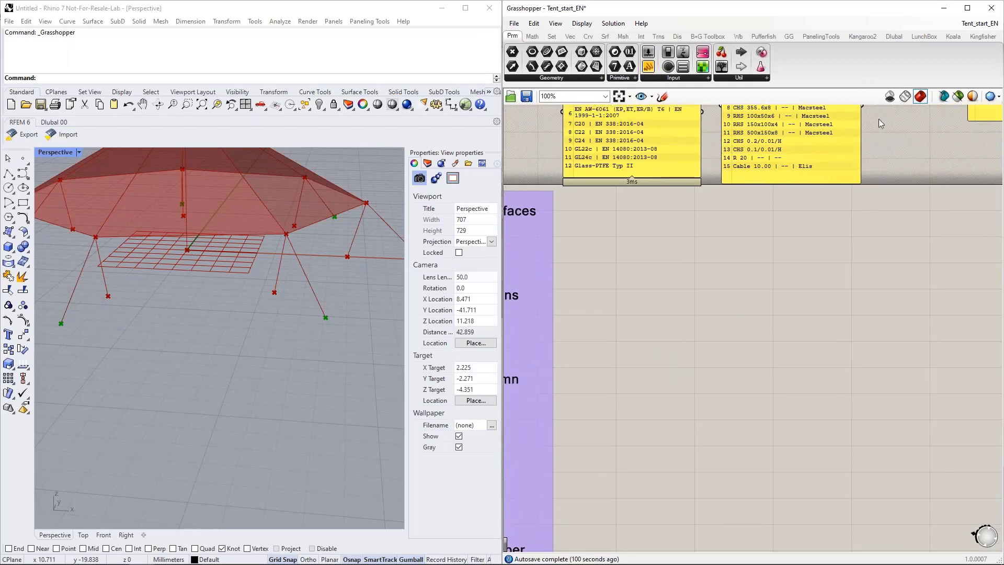
left_click(893, 36)
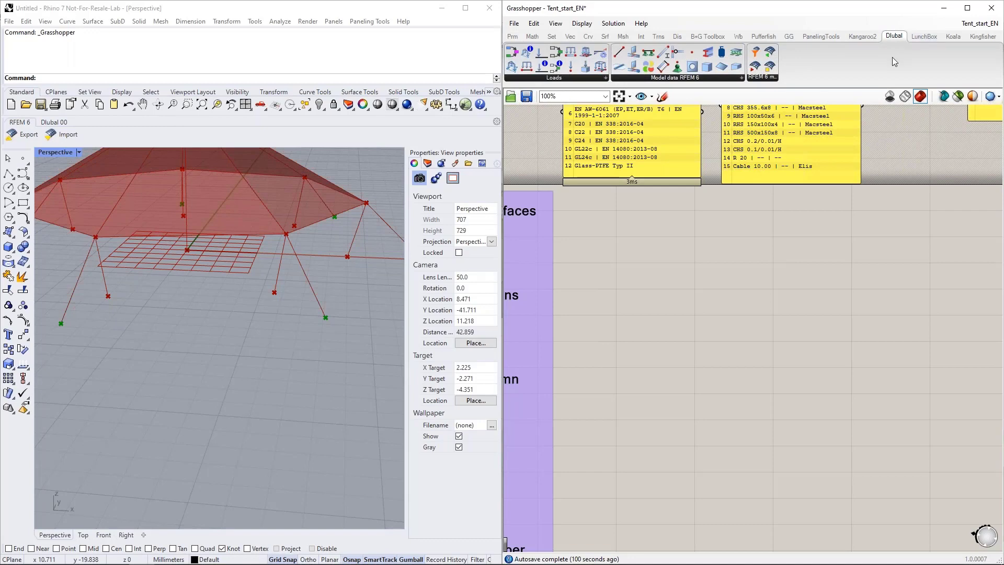
mouse_move(894, 39)
left_click_drag(649, 66, 722, 258)
scroll(688, 285, "up", 1)
right_click_drag(610, 275, 649, 277)
left_click_drag(732, 231, 762, 266)
right_click_drag(742, 338, 718, 319)
left_click_drag(749, 251, 768, 270)
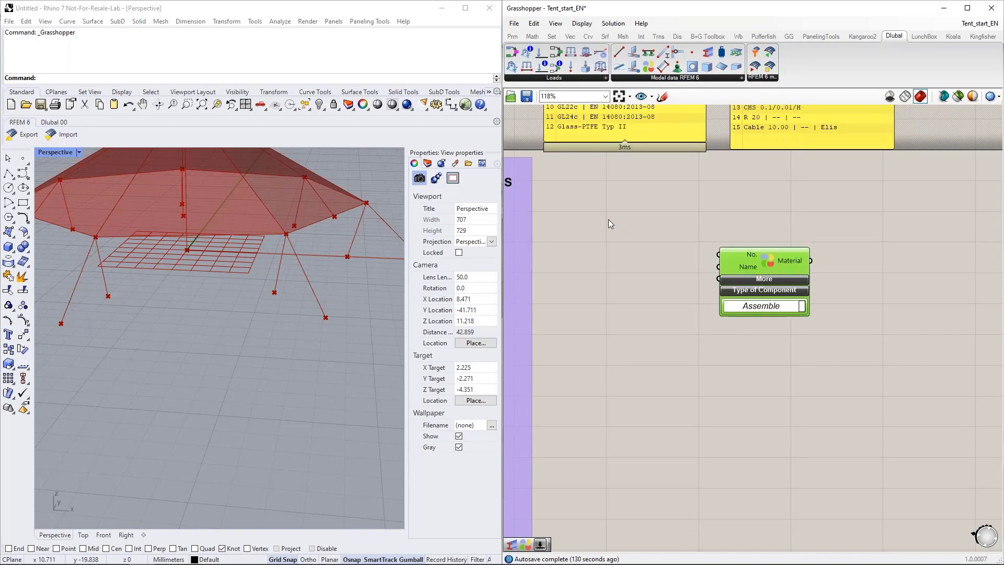
Step: Add a number slider set to 1 and connect it to the No. input of the Material component
double_click(607, 218)
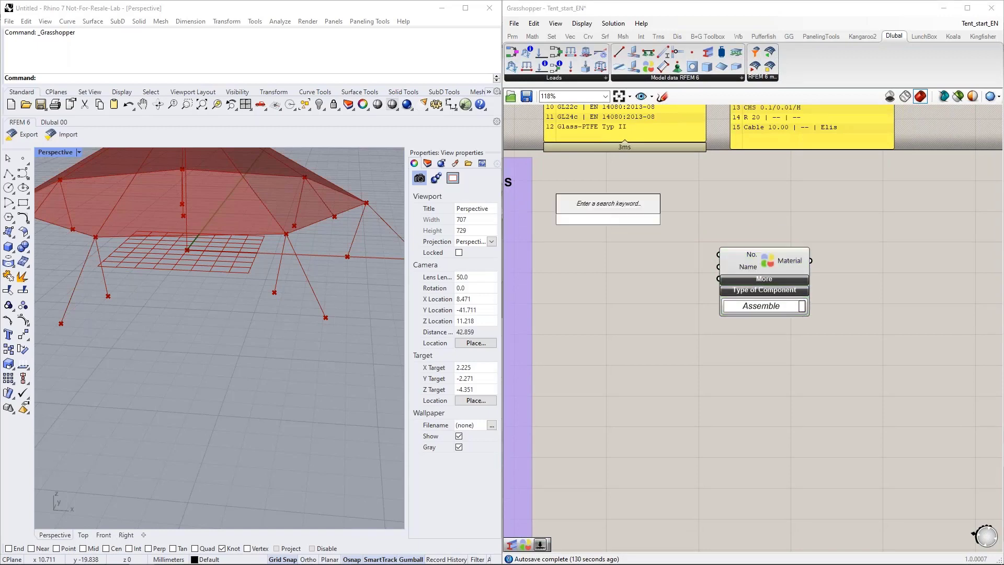
type("2")
key("Return")
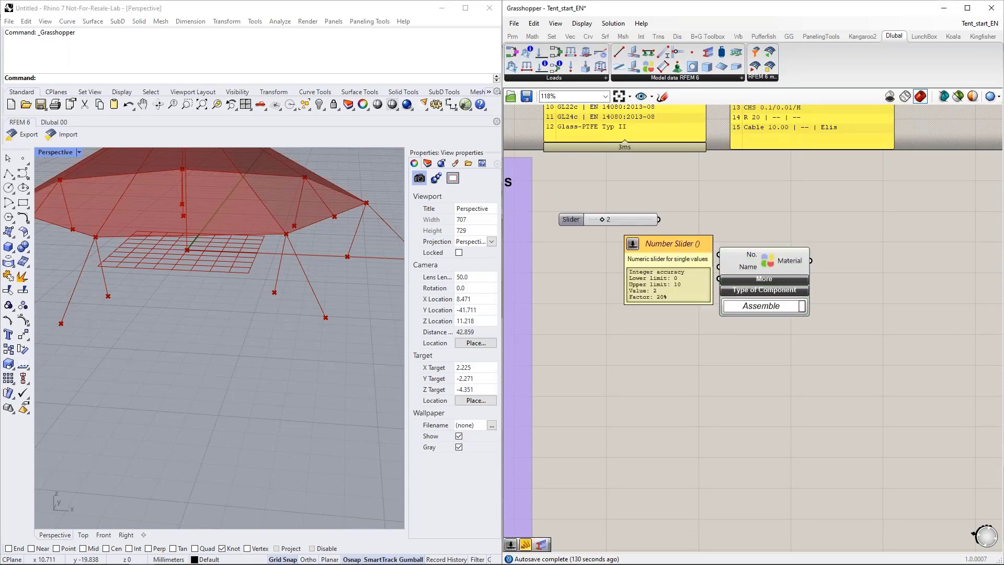
left_click_drag(601, 221, 597, 221)
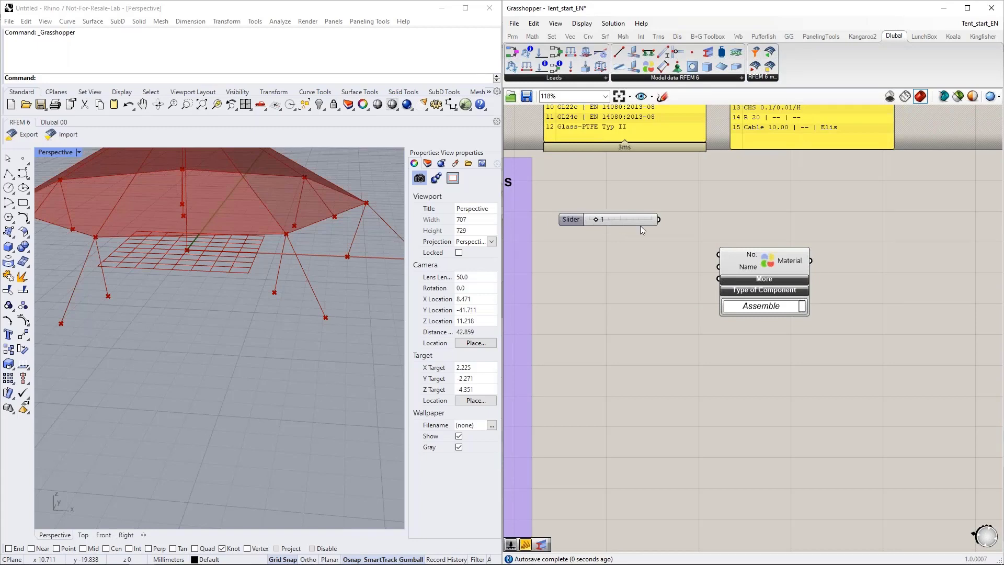
left_click_drag(659, 219, 657, 244)
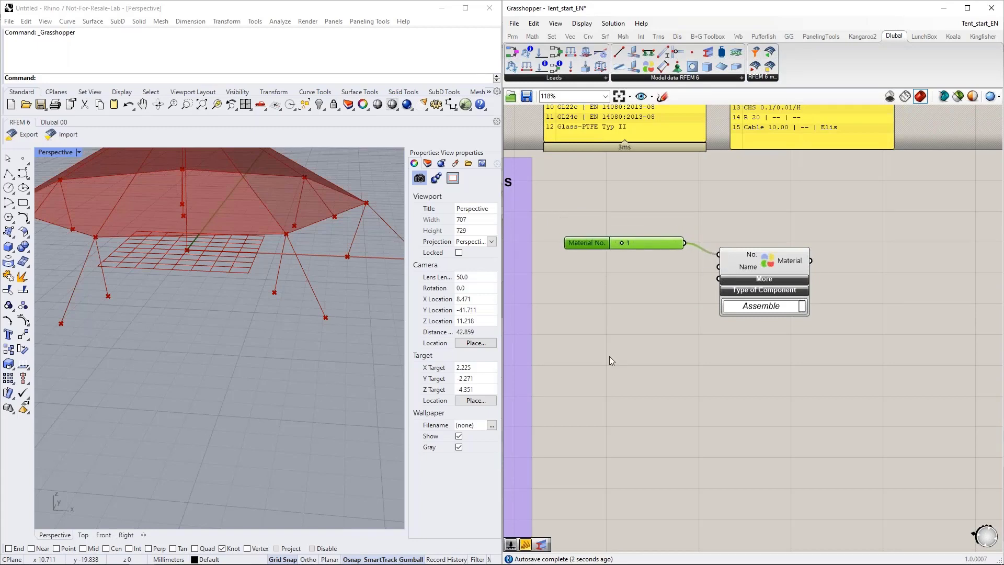
Step: Switch to RFEM, expand the Materials of the tent model to view their numbering, and return to Grasshopper
scroll(610, 359, "down", 1)
left_click(123, 556)
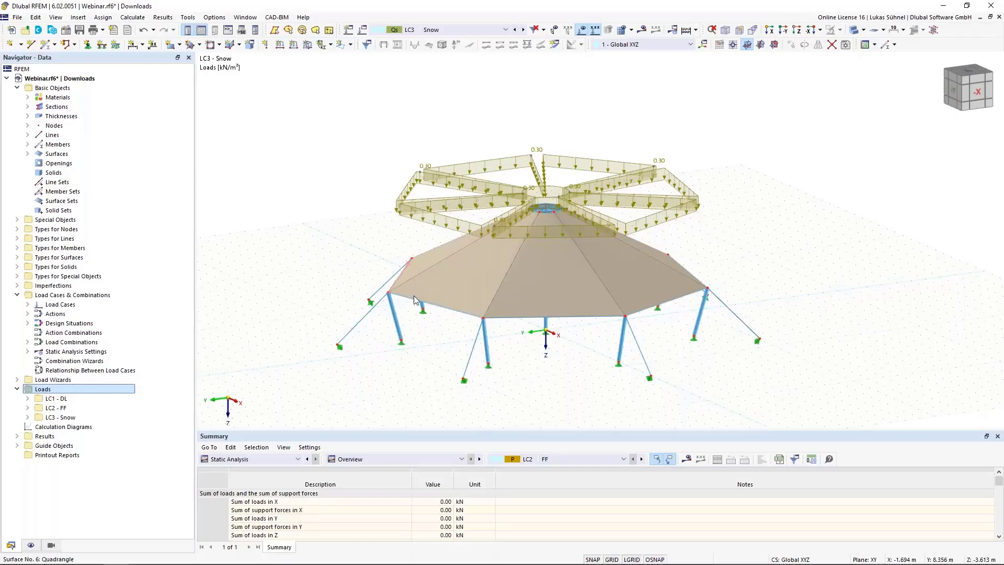
left_click(27, 98)
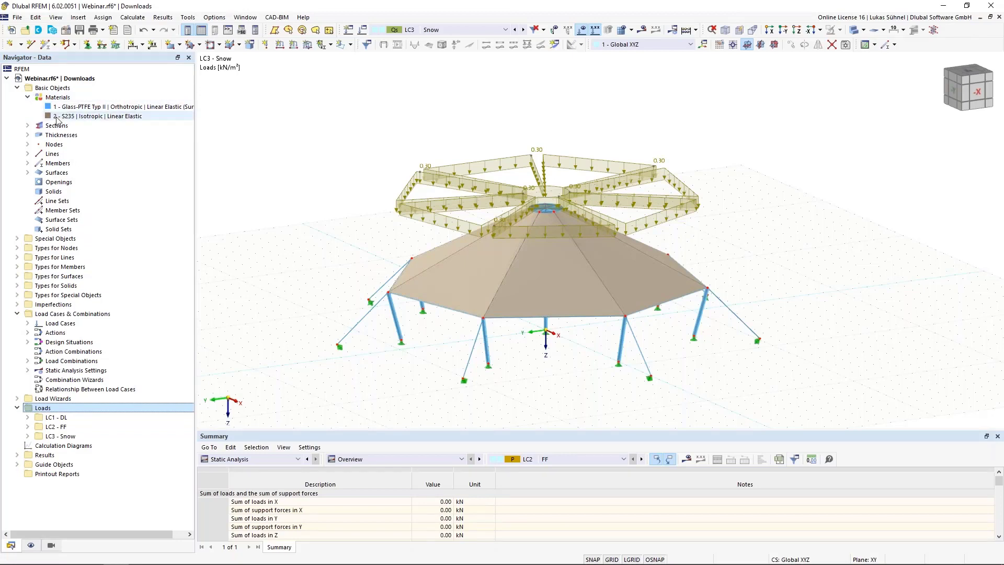
left_click(939, 7)
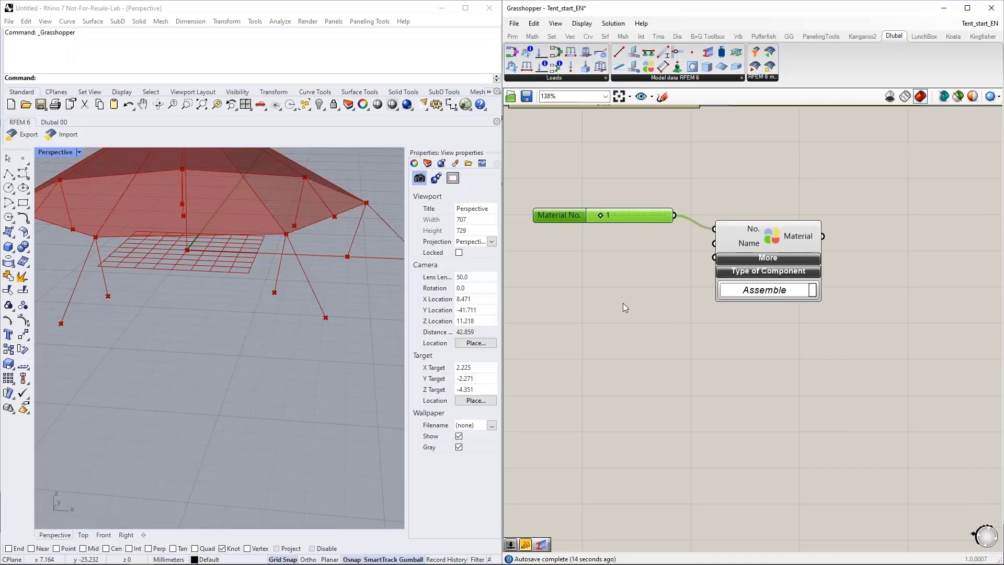
Step: Try adding a text panel with the material name S235 below the Material No. slider
right_click_drag(588, 319, 608, 285)
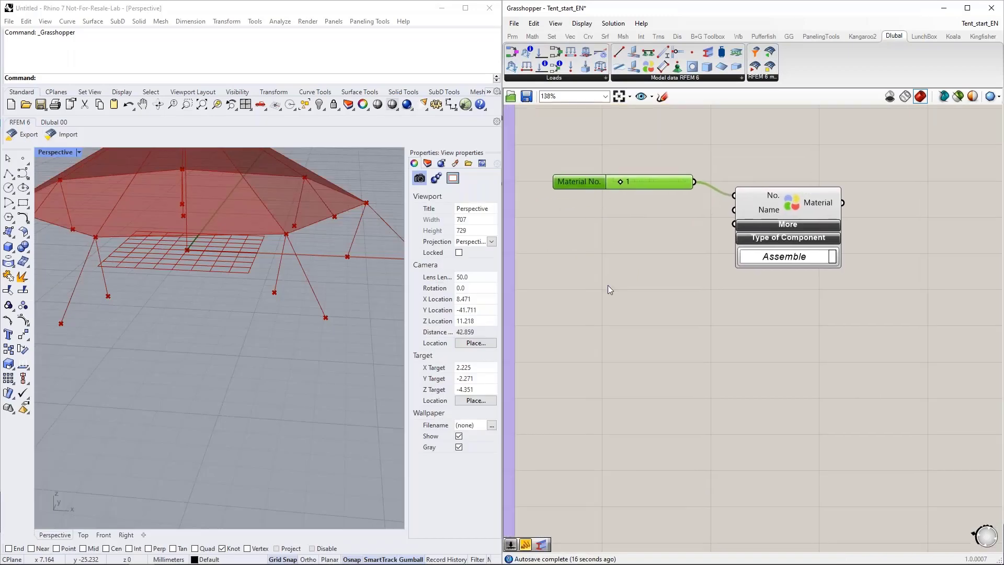
right_click_drag(676, 233, 685, 259)
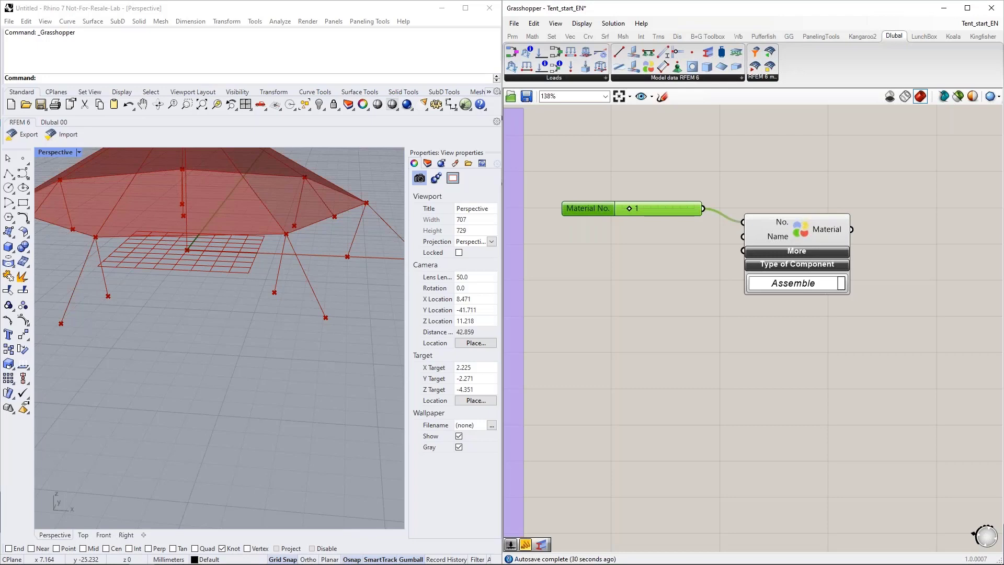
double_click(610, 243)
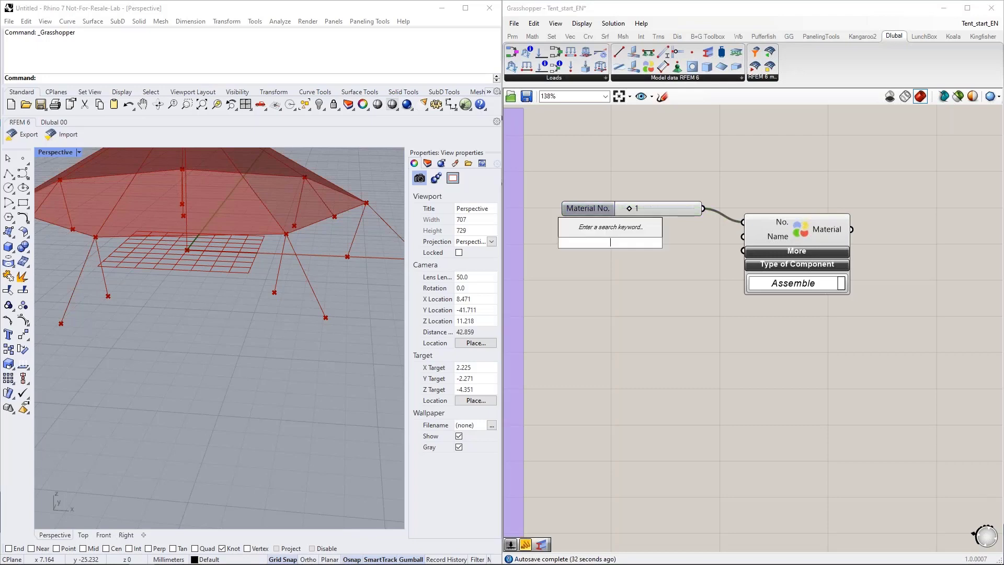
type("\"")
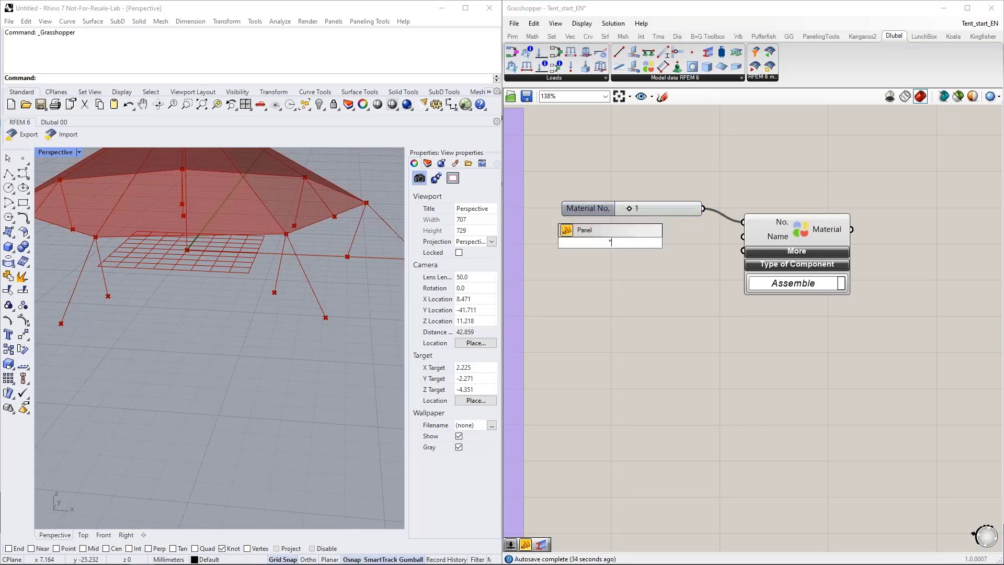
type("S235")
key("Return")
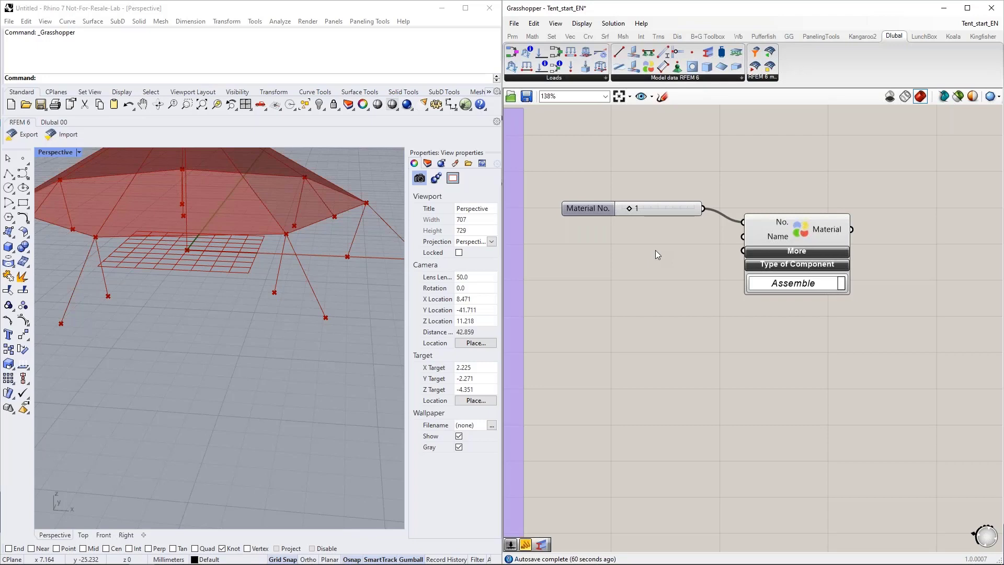
Step: Switch to RFEM and, in the CAD-BIM conversion tables for materials, open the material library for the first Dlubal Material entry
right_click_drag(693, 181, 693, 214)
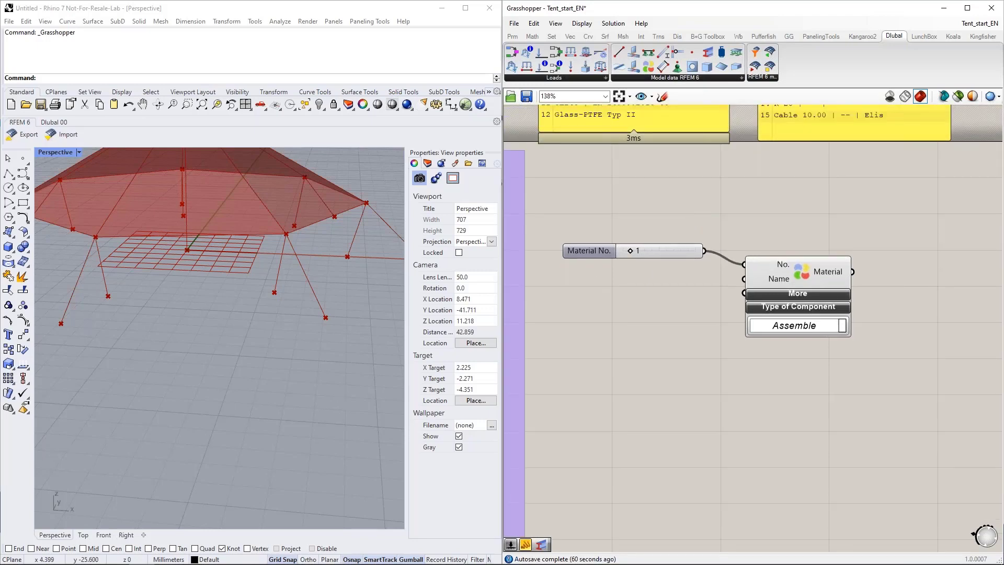
mouse_move(152, 559)
left_click(116, 554)
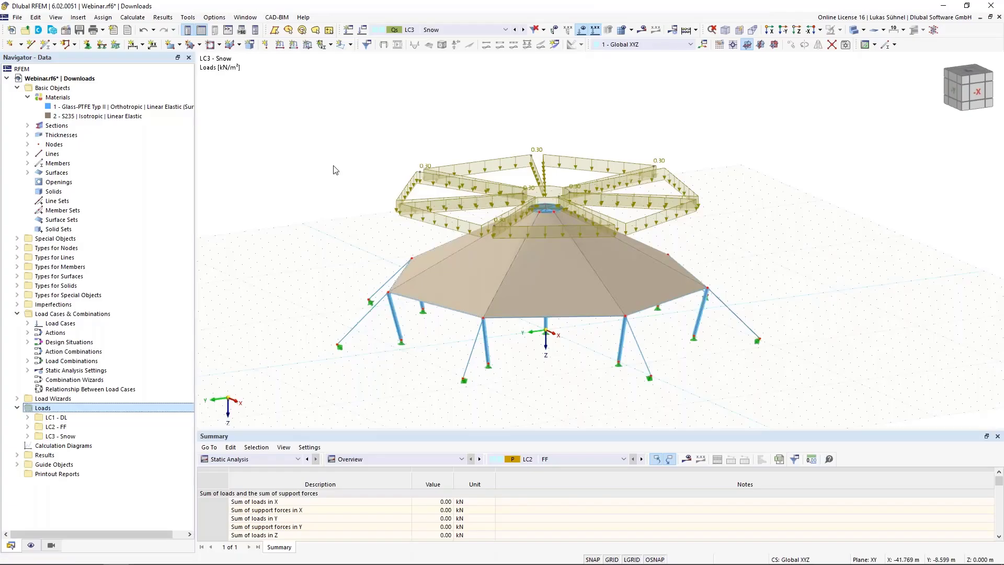
left_click(277, 17)
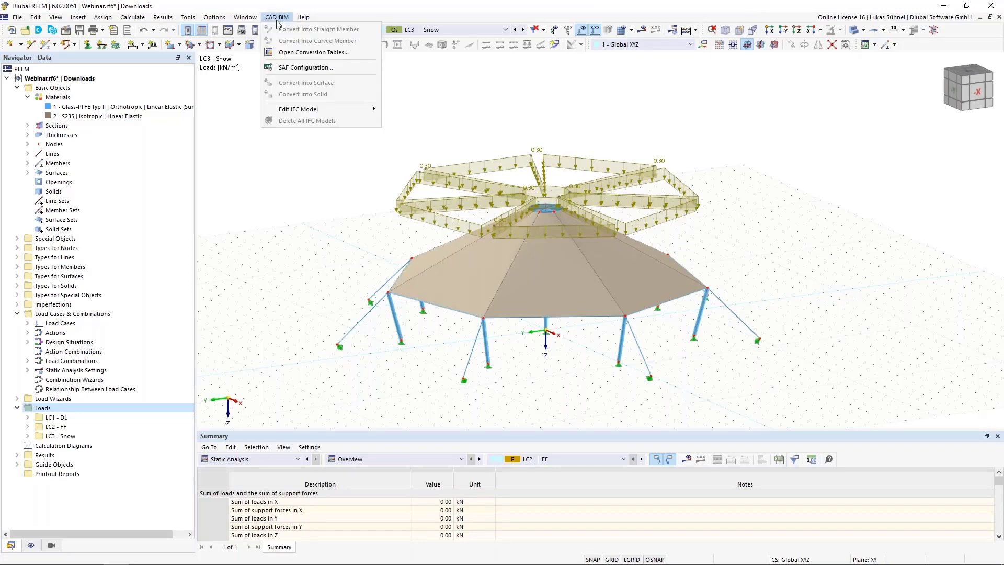
left_click(293, 52)
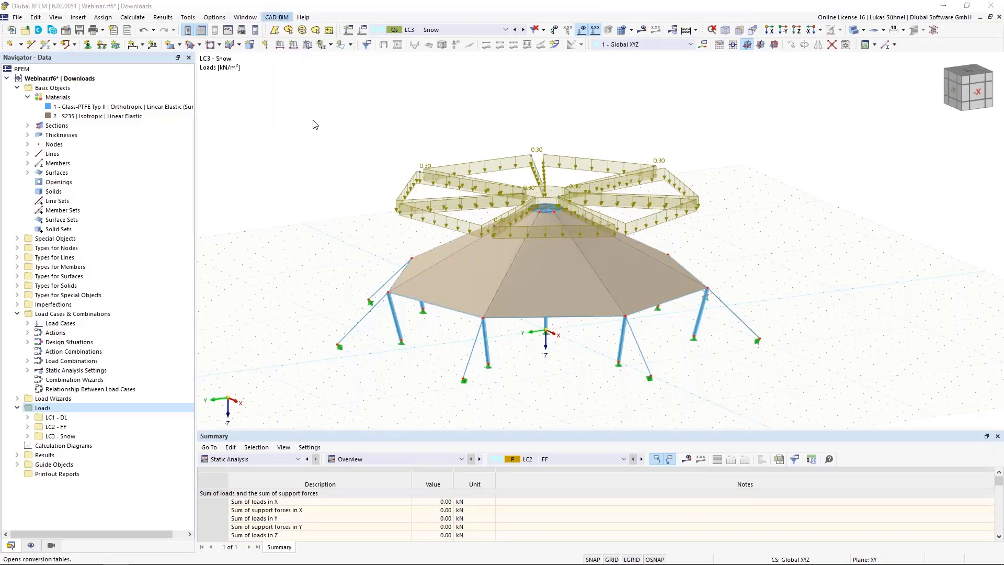
left_click(594, 202)
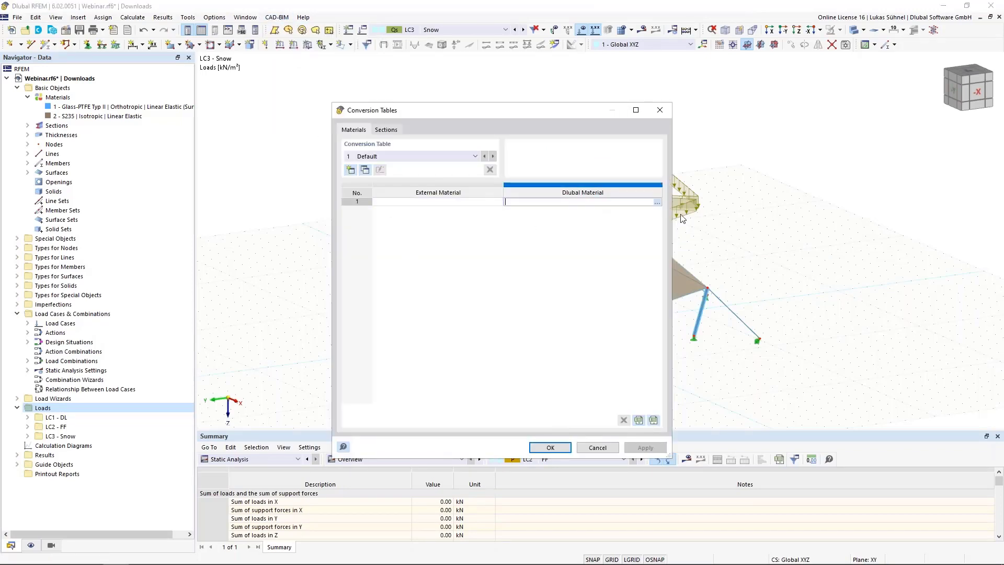
left_click(656, 202)
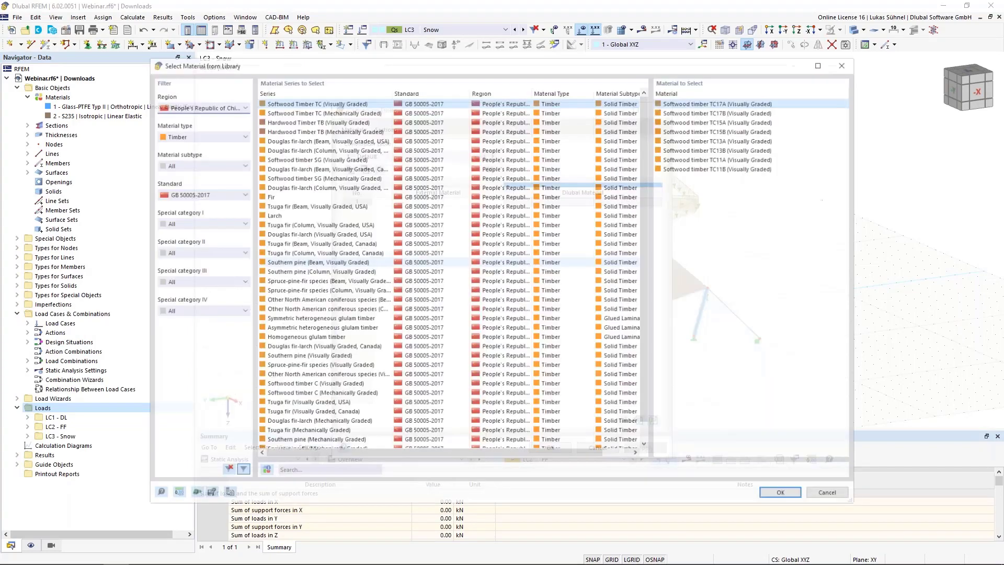
Step: Reset the library filter, restrict it to European Union steel of standard EN 1993-1-1:2005-05, and choose S235 for the conversion table
left_click(226, 470)
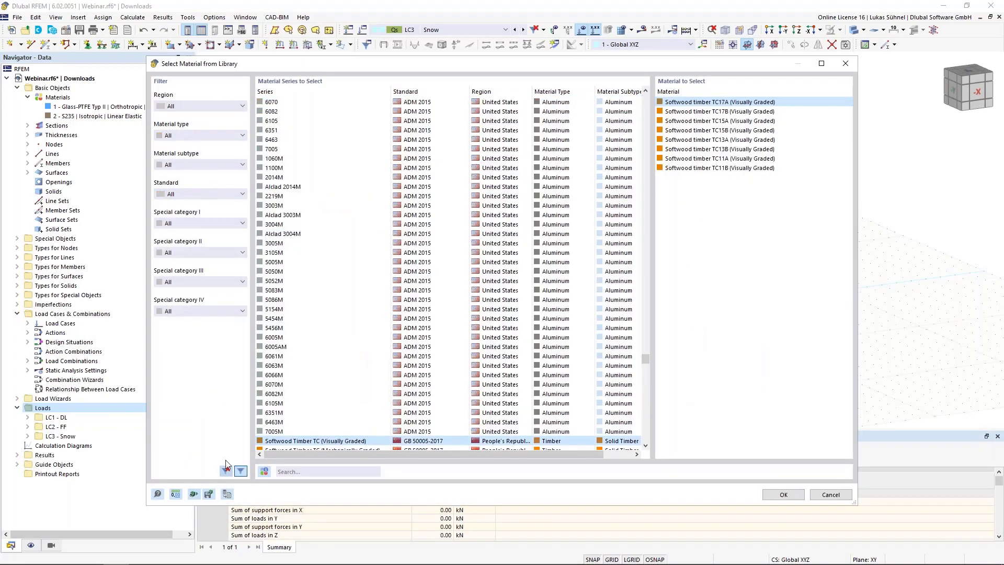
left_click(202, 106)
left_click(190, 185)
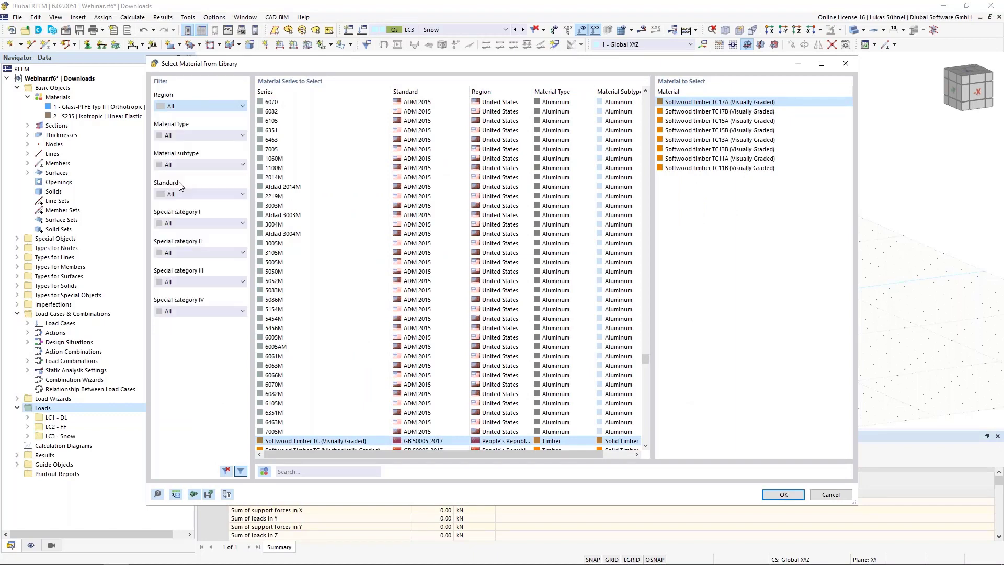
left_click(188, 137)
left_click(183, 204)
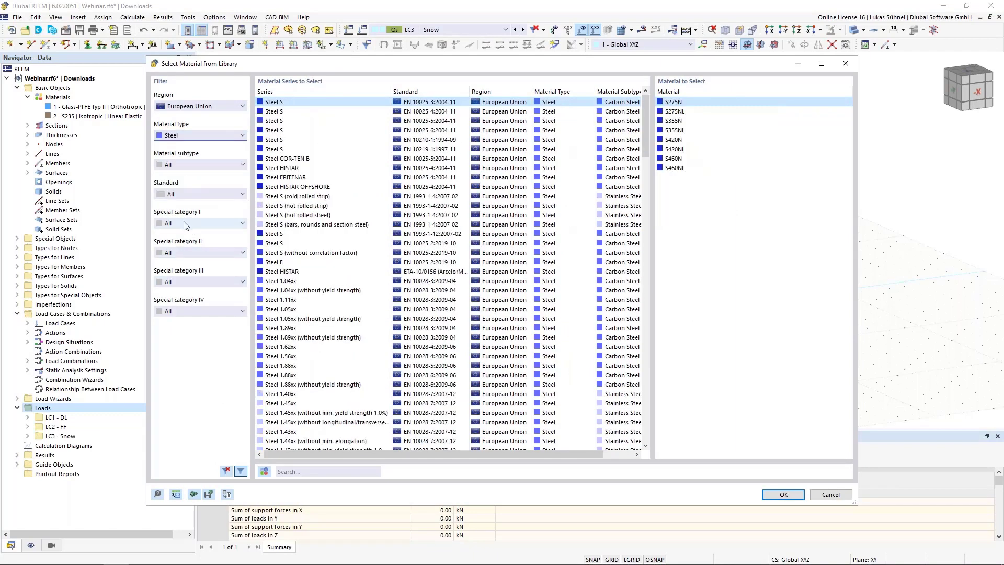
left_click(186, 193)
scroll(183, 287, "down", 5)
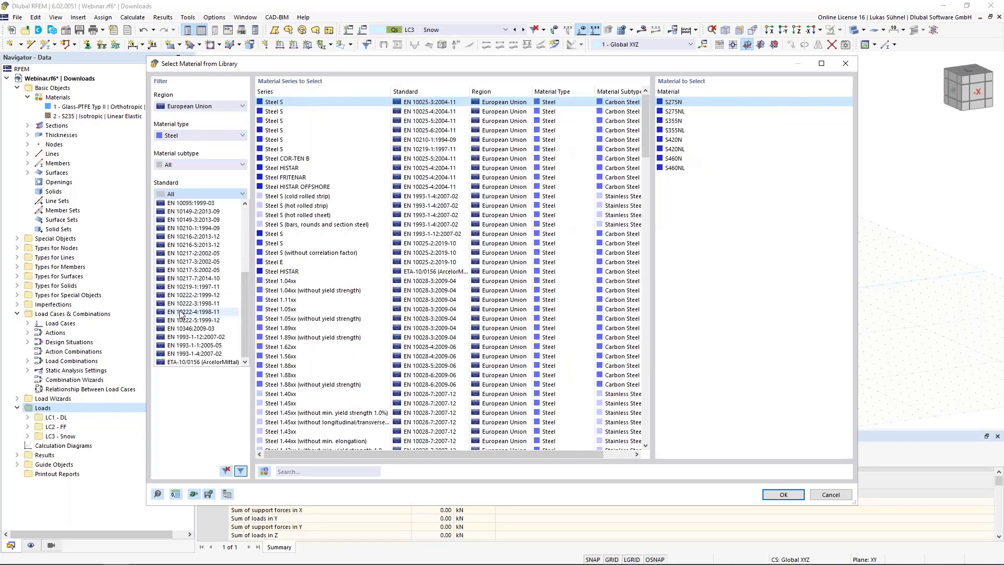
left_click(179, 349)
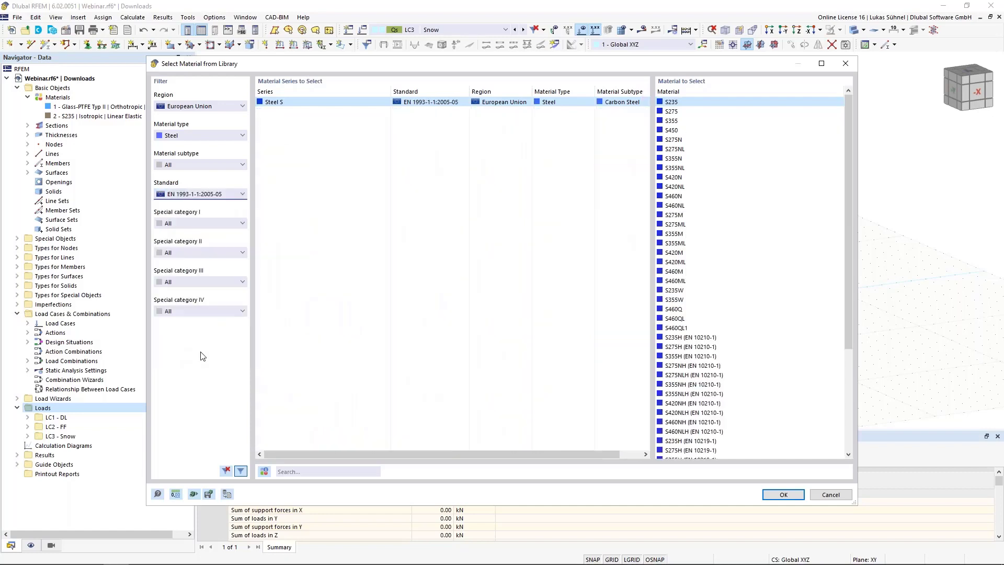
double_click(678, 101)
Step: Select the full S235 material name in the conversion table, discard the table, and return to Grasshopper
left_click(558, 204)
left_click(545, 206)
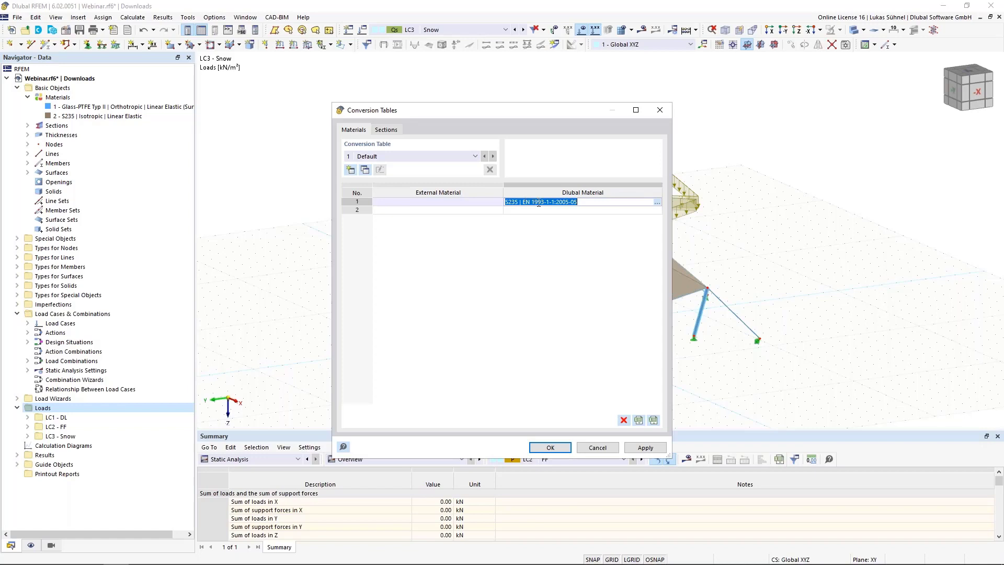
left_click(591, 449)
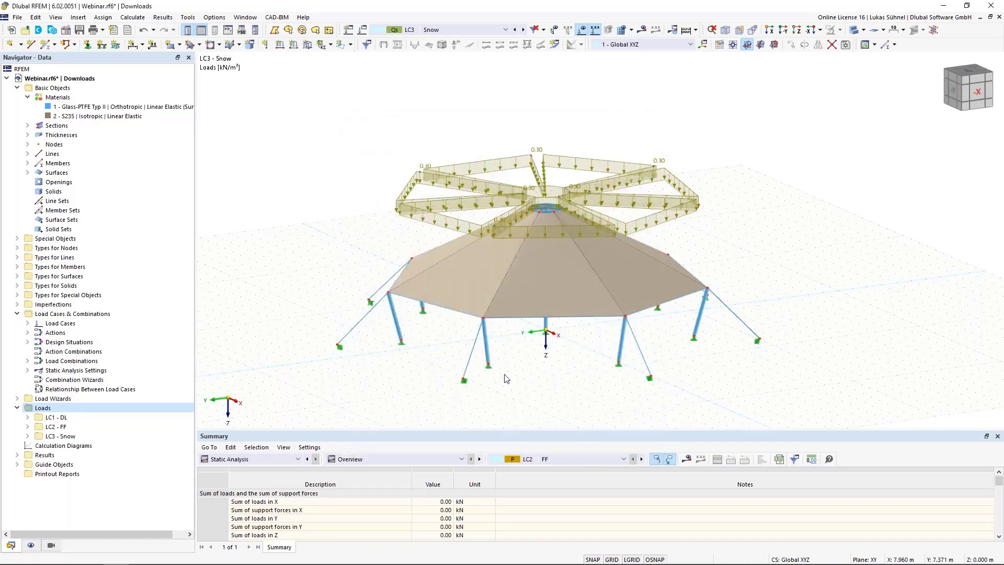
mouse_move(156, 559)
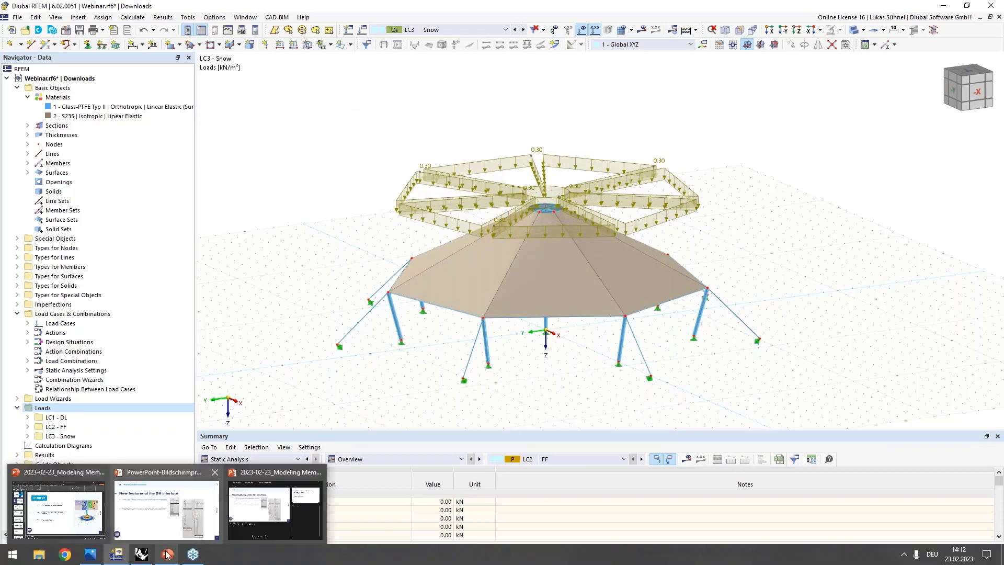
left_click(141, 562)
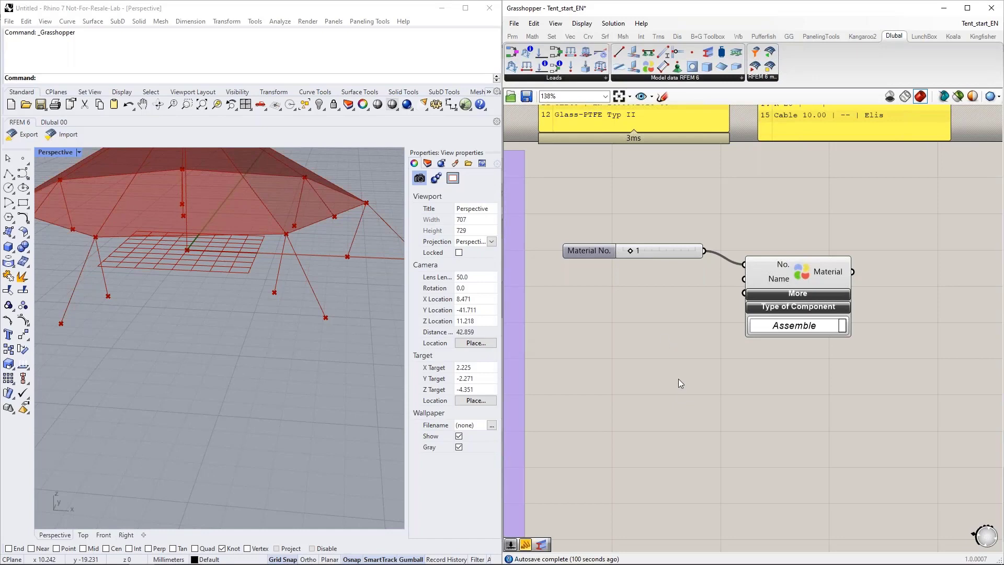
Step: Place the material names panel below the Material No. slider, shrink it to about six rows, and shift the Material component further from it
right_click_drag(638, 177, 640, 301)
right_click_drag(614, 208, 623, 339)
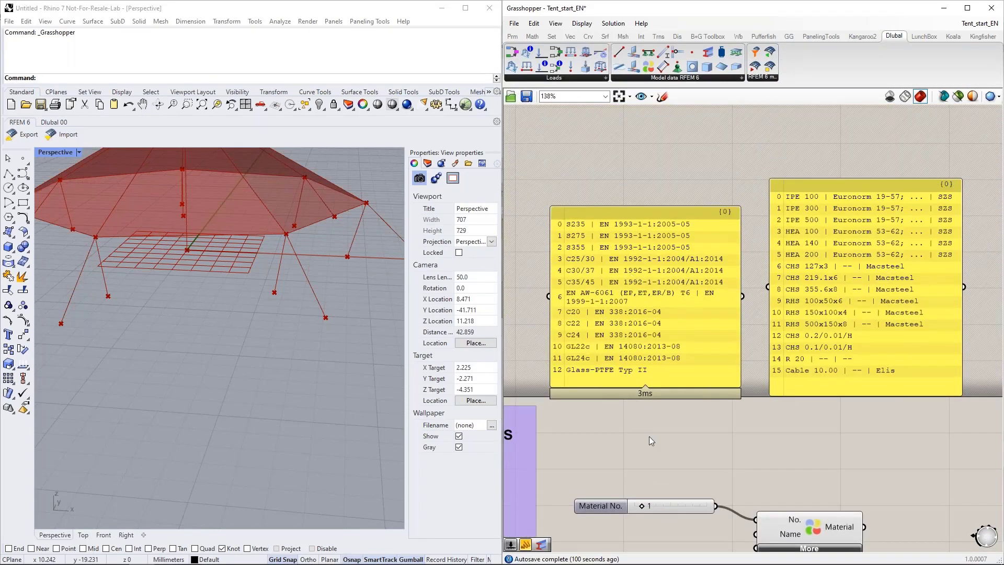
right_click_drag(648, 441, 646, 415)
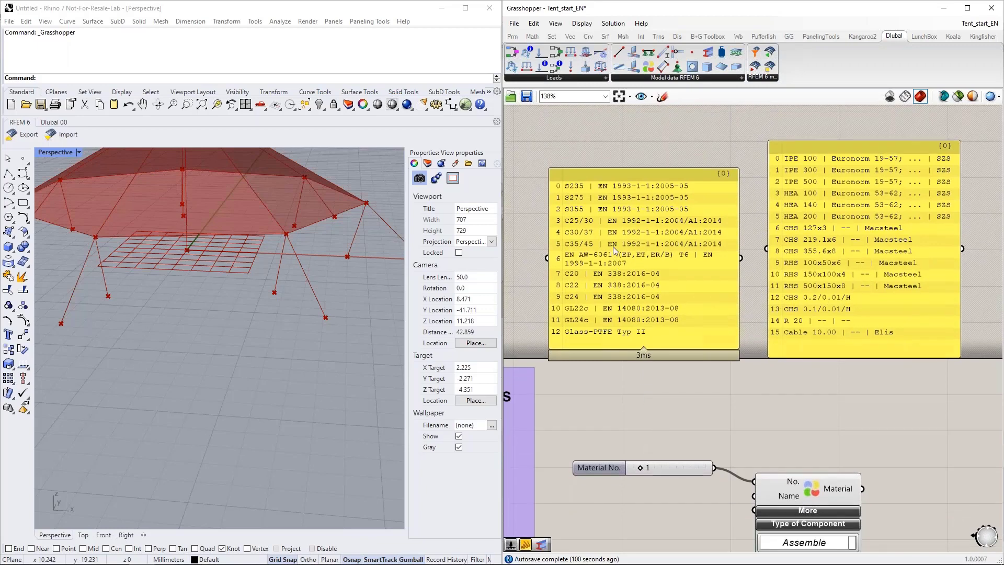
left_click(584, 195)
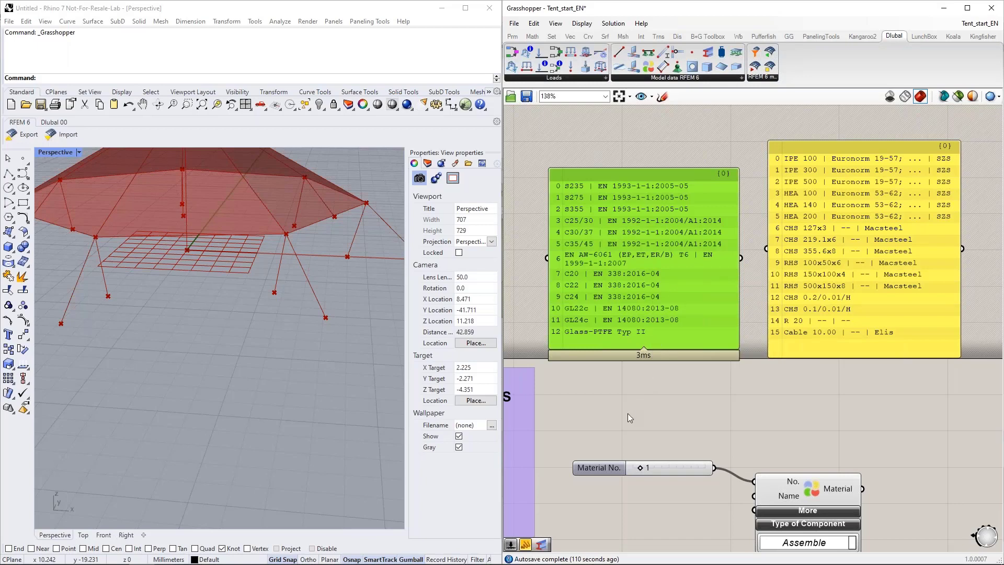
scroll(628, 413, "down", 2)
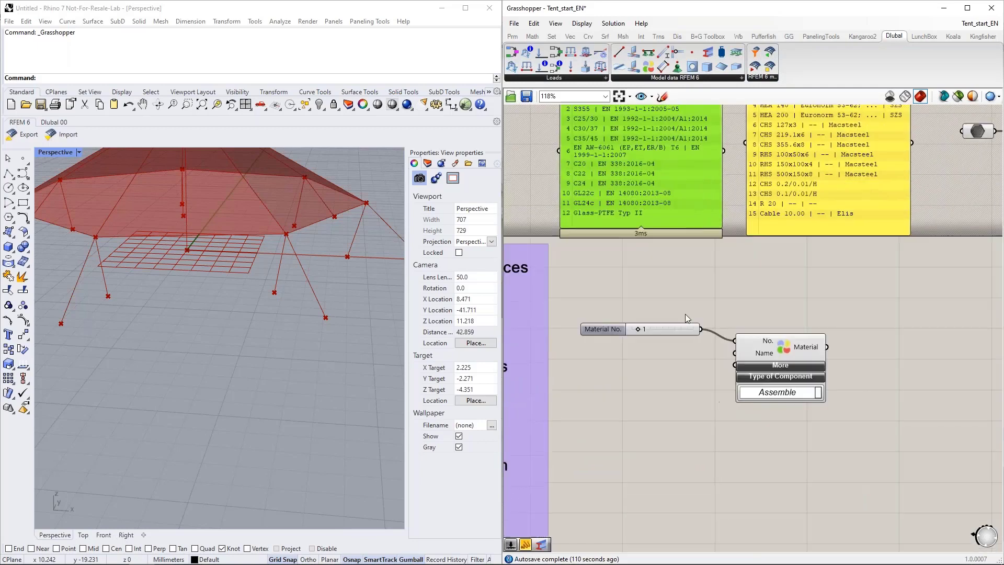
left_click_drag(632, 168, 633, 475)
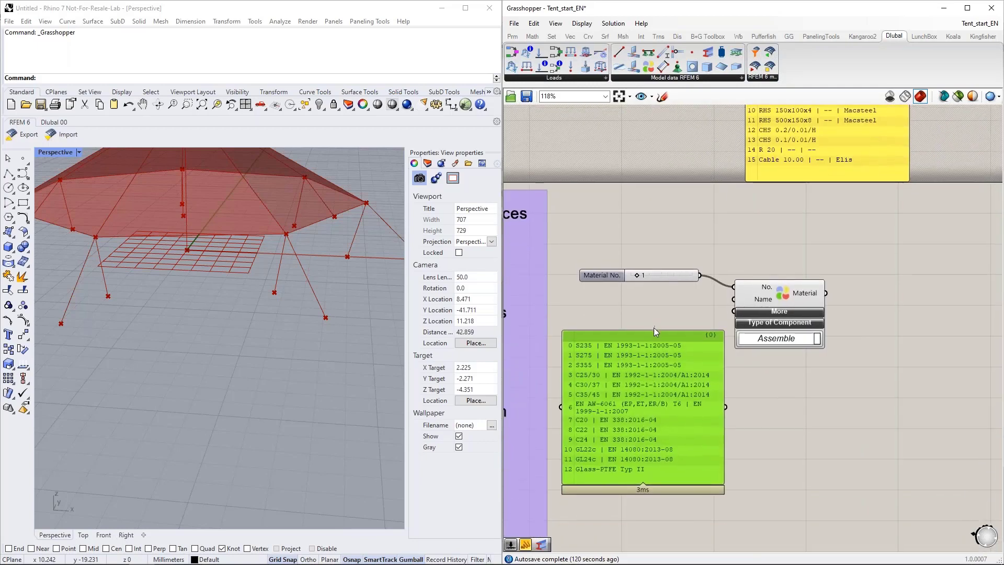
left_click_drag(651, 330, 648, 418)
left_click_drag(673, 451, 660, 355)
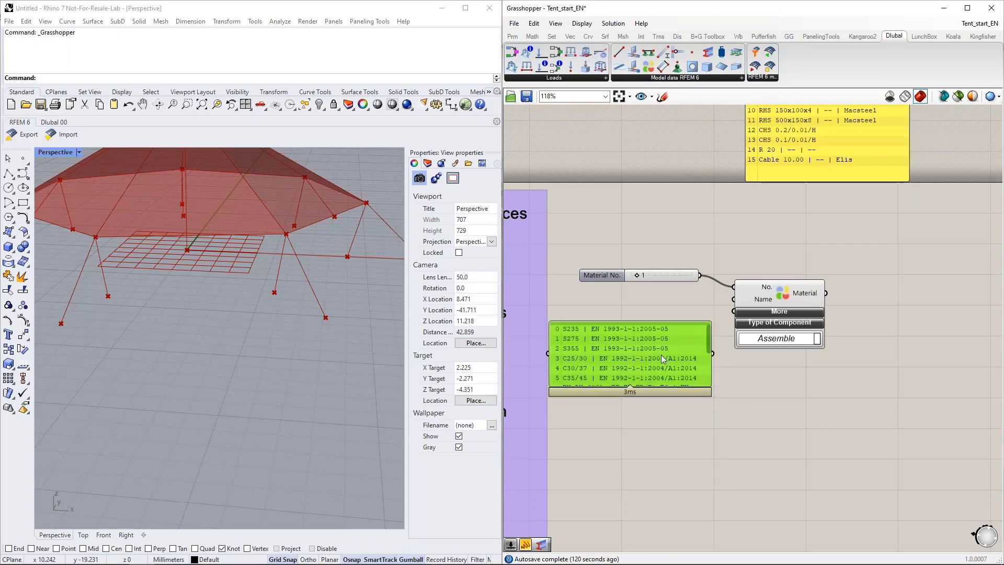
right_click_drag(743, 440, 724, 379)
left_click_drag(758, 232, 803, 232)
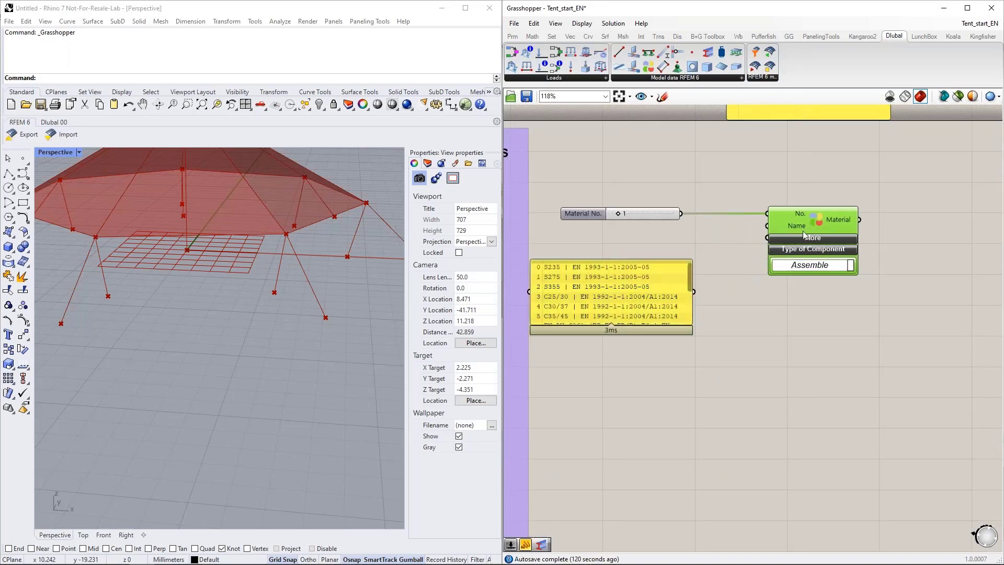
Step: Add a List Item component below the Material component and connect the material names panel to its L input
double_click(654, 384)
type("list item")
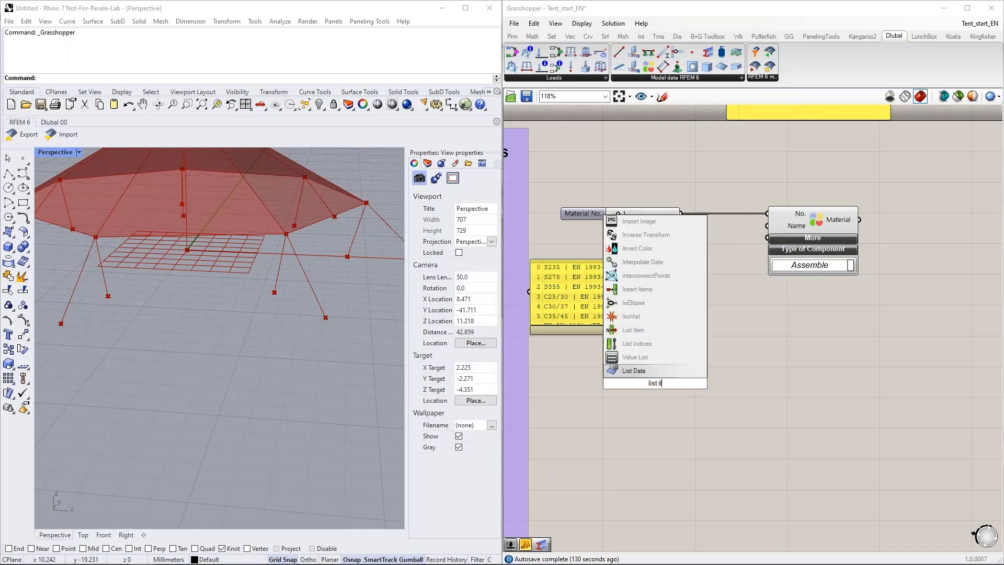
left_click(649, 371)
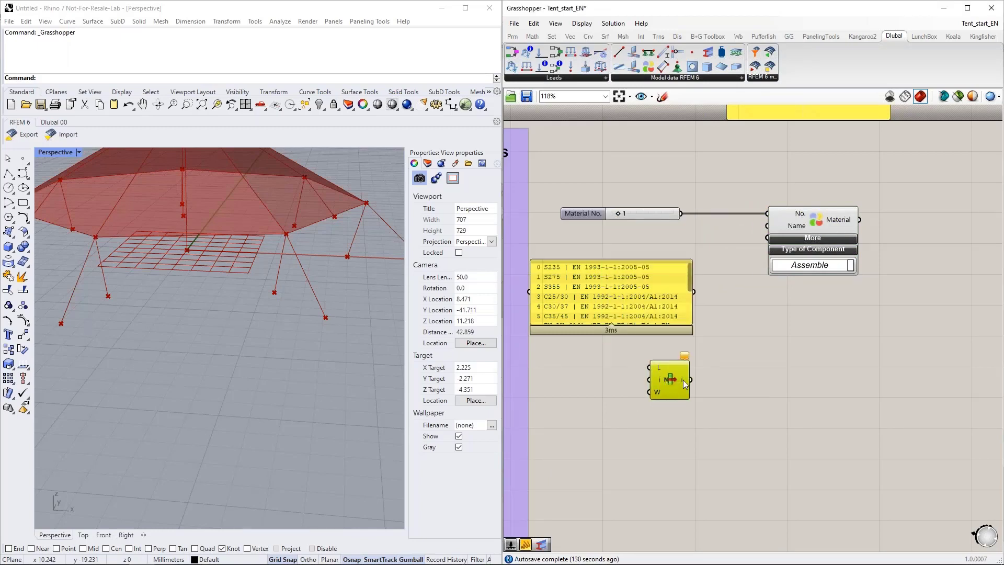
left_click_drag(682, 380, 748, 356)
left_click_drag(716, 318, 735, 340)
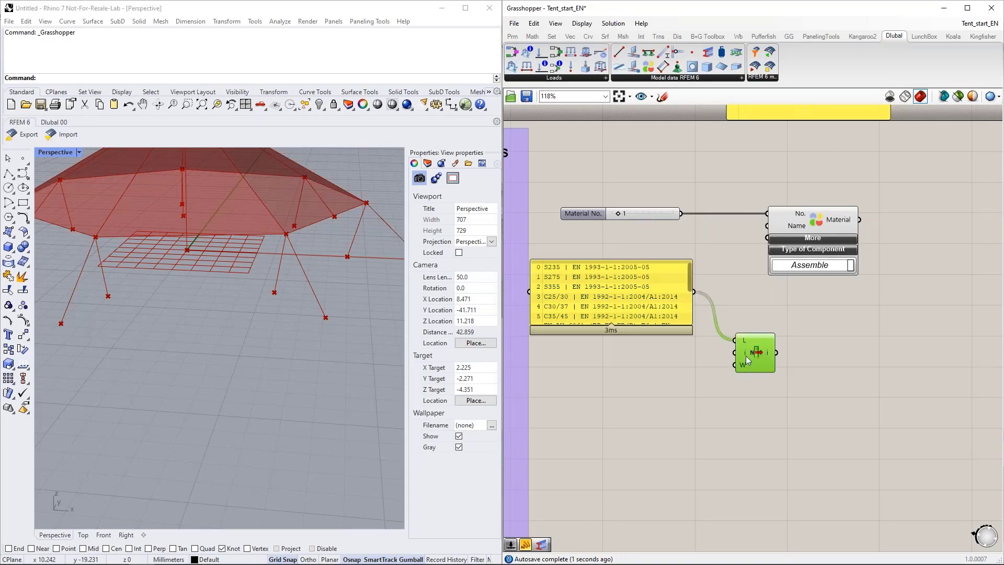
Step: Add an integer slider from 0 to 15, set it to 12 for Glass-PTFE Typ II, and connect it to List Item's index input
left_click(638, 373)
double_click(637, 374)
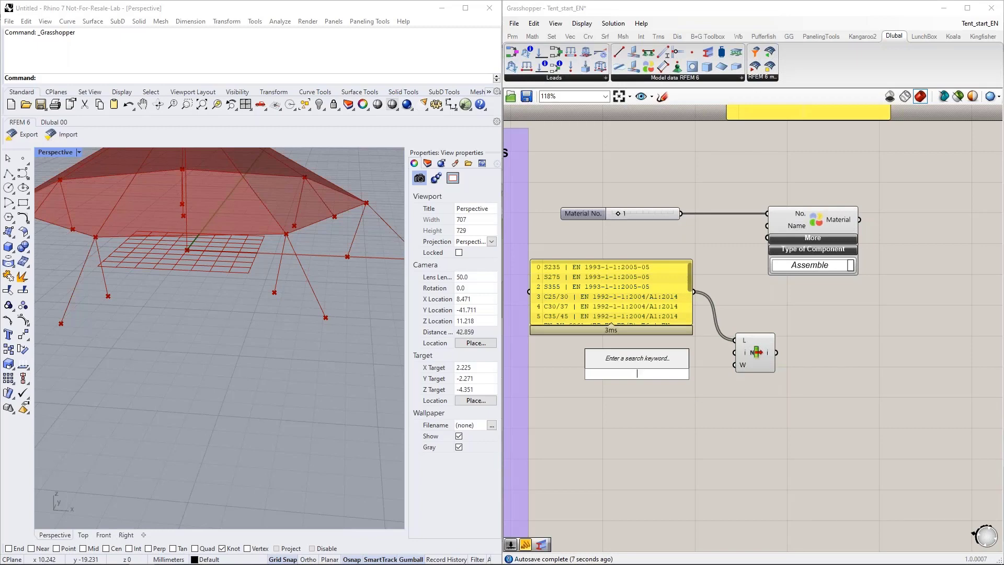
type("0<15")
key("Return")
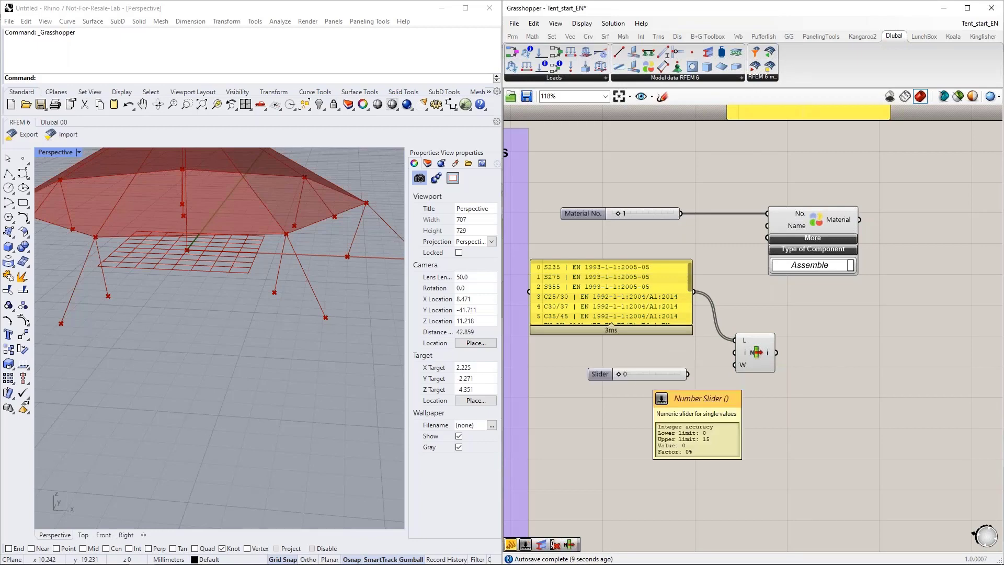
left_click_drag(691, 275, 689, 313)
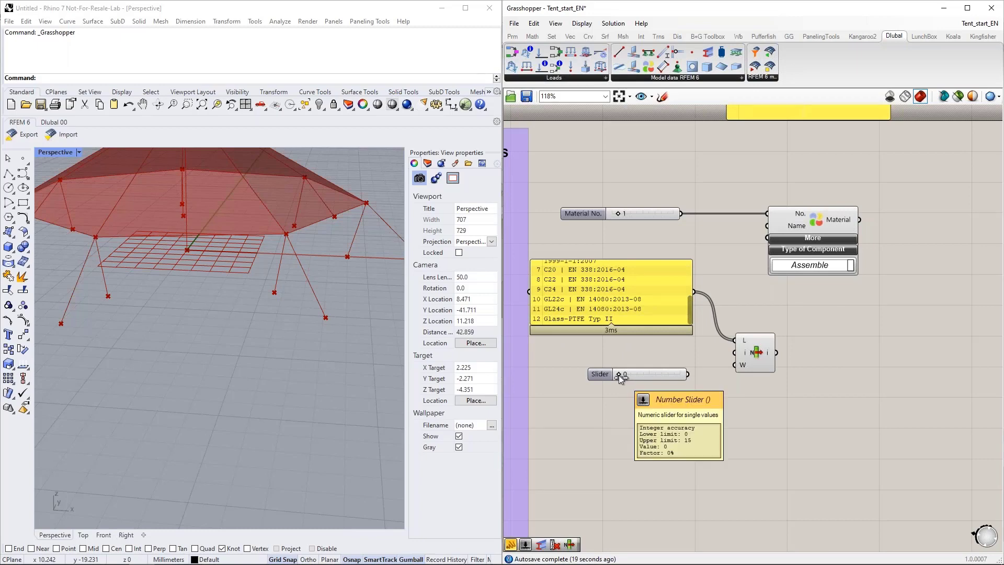
left_click_drag(619, 375, 734, 353)
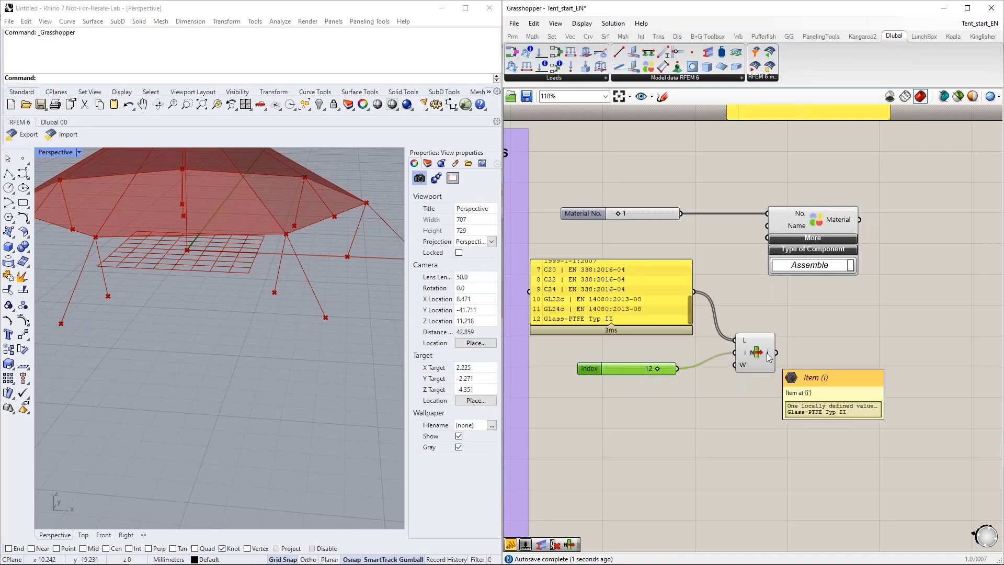
Step: Connect the List Item output to the Material component's Name input and tuck List Item between the names panel and the Material component
left_click_drag(776, 352, 767, 225)
left_click_drag(751, 354, 741, 305)
scroll(623, 273, "down", 2)
right_click_drag(732, 329, 692, 306)
scroll(698, 305, "down", 1)
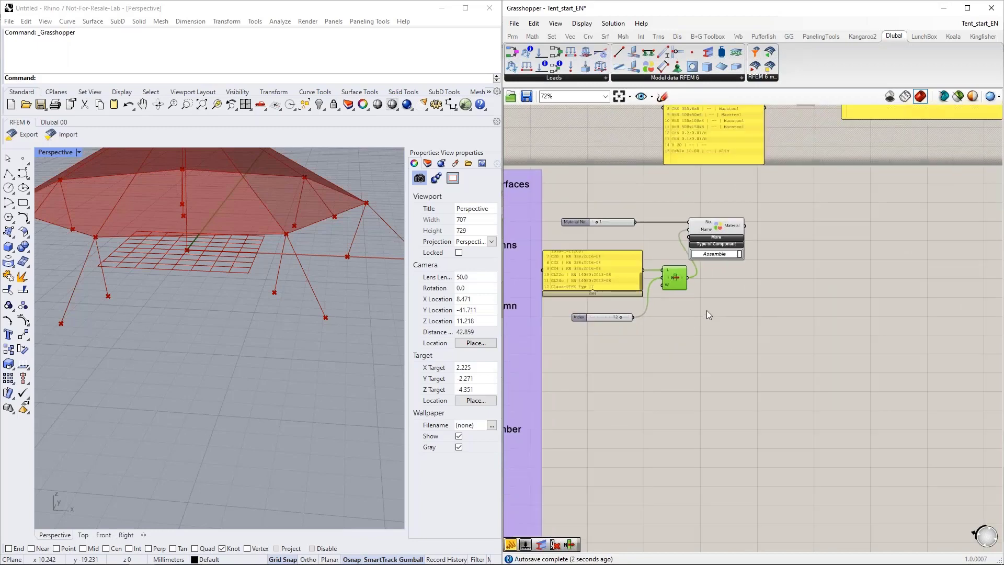
Step: Duplicate the complete material setup with its sliders, panel and List Item, and place the copy directly below the original
left_click(729, 345)
left_click_drag(727, 327, 588, 190)
key("ctrl+c")
key("ctrl+v")
left_click_drag(725, 234, 733, 351)
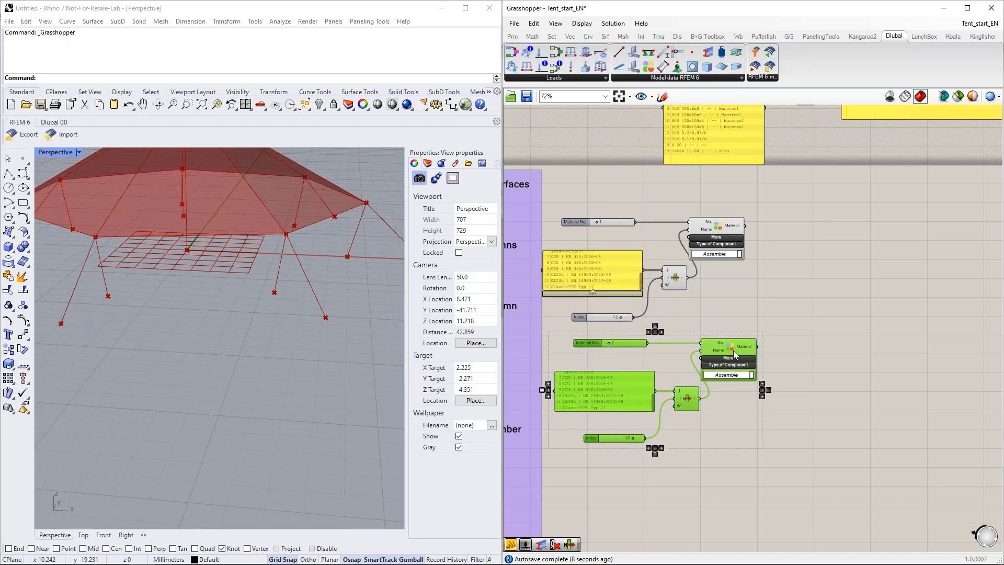
Step: In the copied setup, set Material No. to 2 and the list index to 0 for S235
left_click(801, 362)
right_click_drag(786, 404, 800, 367)
scroll(620, 354, "up", 2)
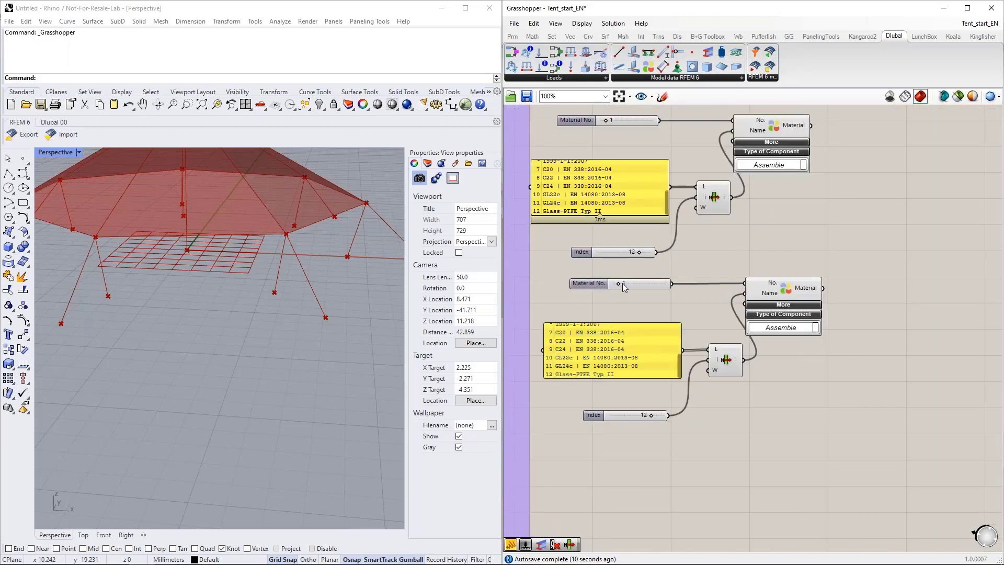
left_click_drag(622, 287, 625, 285)
scroll(680, 369, "up", 5)
left_click_drag(651, 415, 609, 416)
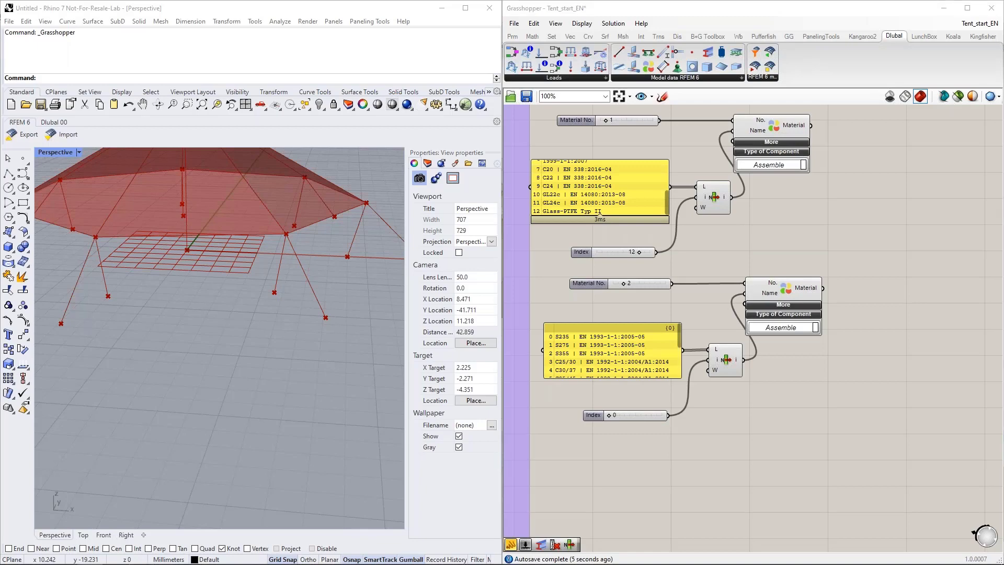
Step: Place a Dlubal RFEM 6 Section component on the empty canvas beyond and below the second Material component
right_click_drag(788, 391, 706, 366)
scroll(704, 390, "down", 3)
right_click_drag(736, 404, 725, 386)
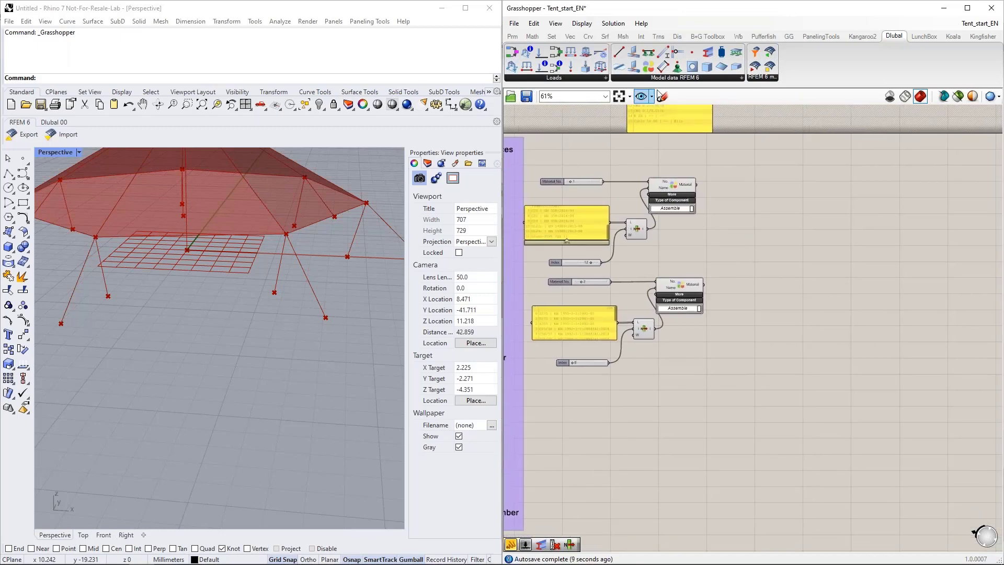
left_click_drag(709, 57, 749, 386)
scroll(730, 412, "up", 2)
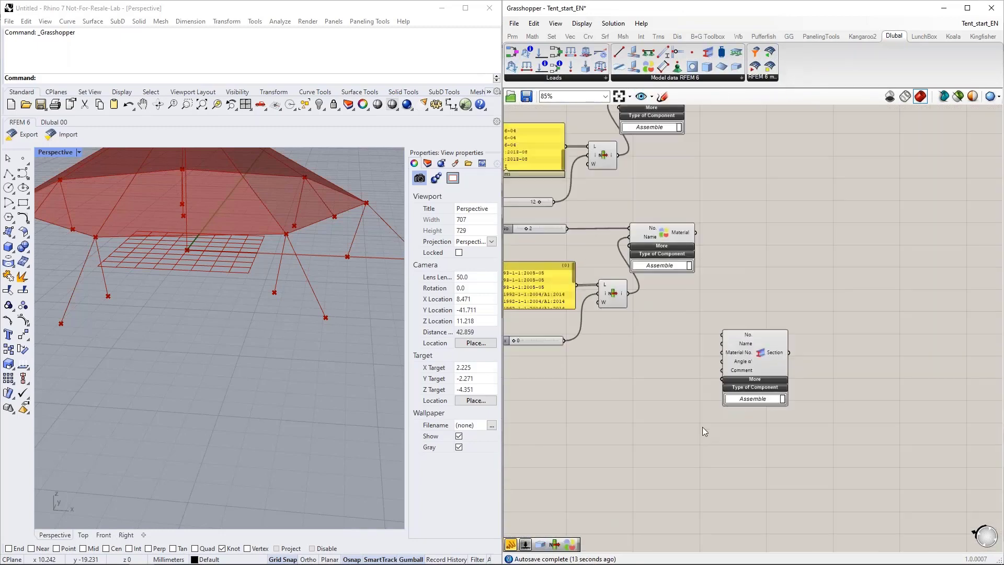
Step: Move the Section component clear of the material setups and feed its No. input from a copied slider named Section No., set to 1
right_click_drag(702, 427, 724, 401)
left_click_drag(772, 342, 775, 381)
right_click_drag(644, 400, 670, 383)
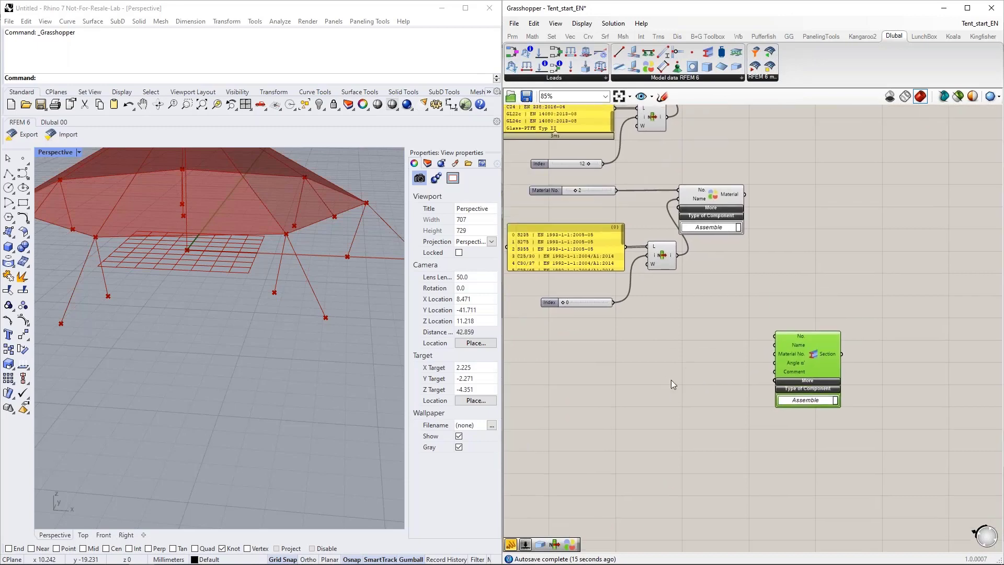
left_click(595, 192)
key("ctrl+c")
key("ctrl+v")
left_click_drag(601, 198, 662, 338)
left_click_drag(755, 334, 774, 336)
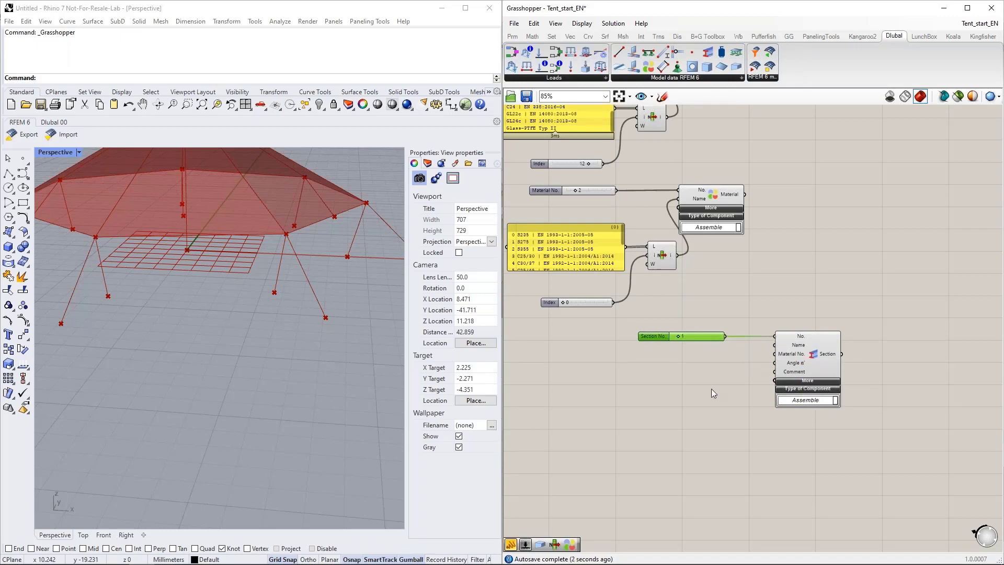
Step: Bring the section names panel beside the Section component, shrink its height and show the list's last entries
right_click_drag(747, 243, 745, 381)
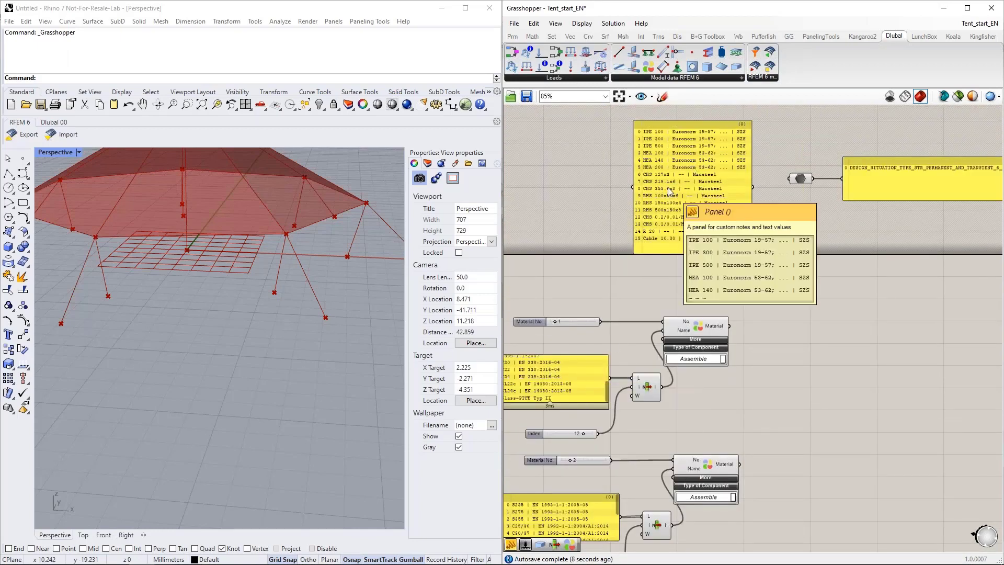
scroll(680, 141, "up", 5)
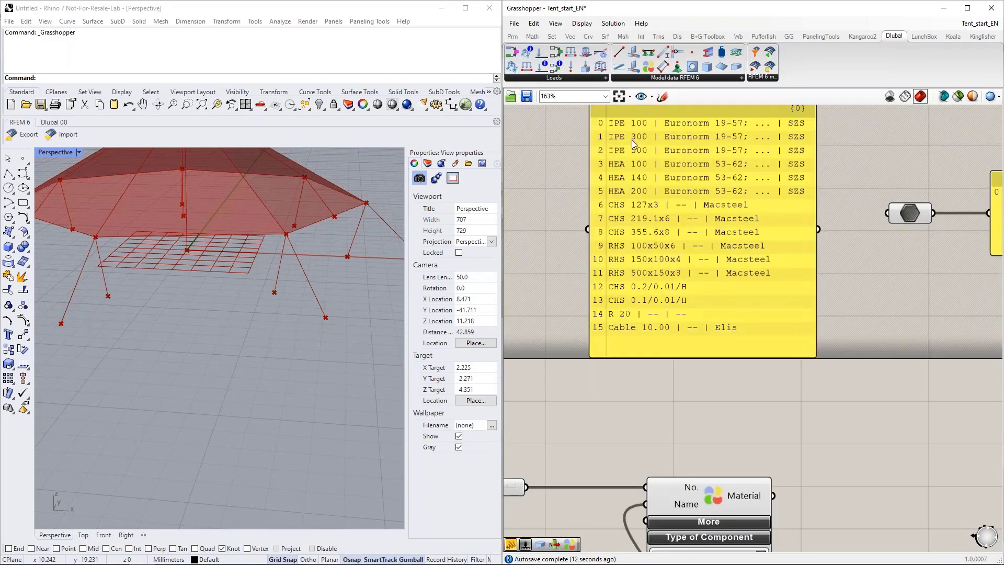
scroll(631, 139, "down", 6)
left_click_drag(689, 157, 627, 509)
right_click_drag(718, 442, 741, 287)
scroll(688, 402, "up", 3)
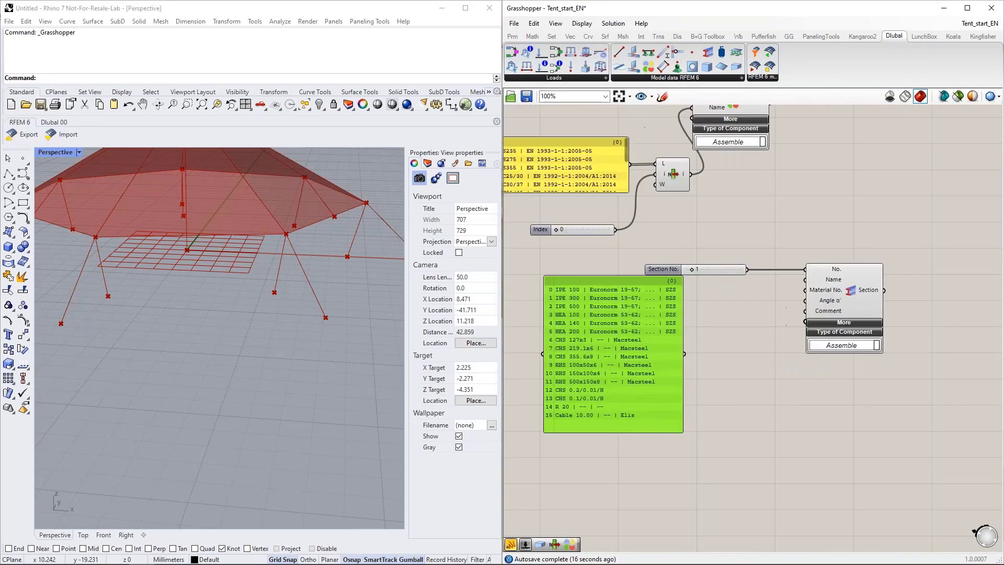
scroll(631, 306, "down", 3)
left_click_drag(631, 306, 622, 332)
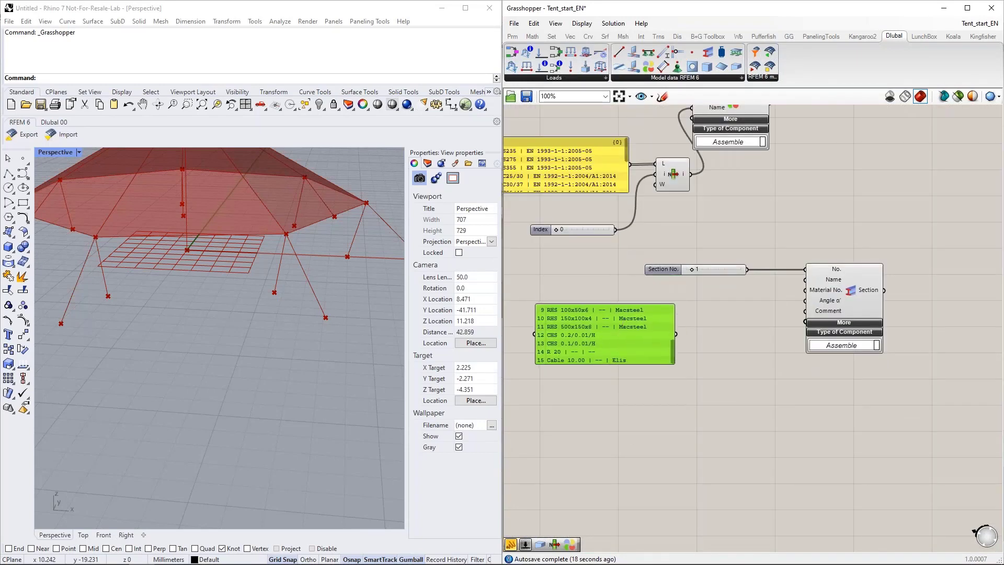
Step: Duplicate the second material's List Item and Index slider beside the section names panel, and connect the panel to the copy's List input
left_click(609, 230)
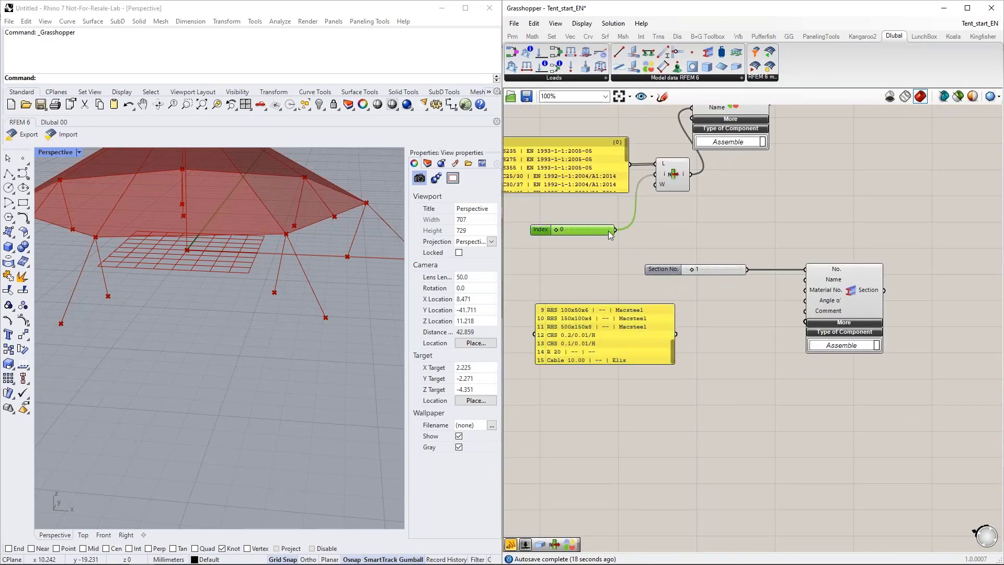
left_click(676, 180, "shift")
left_click_drag(675, 189, 724, 362, "alt")
left_click_drag(677, 335, 703, 337)
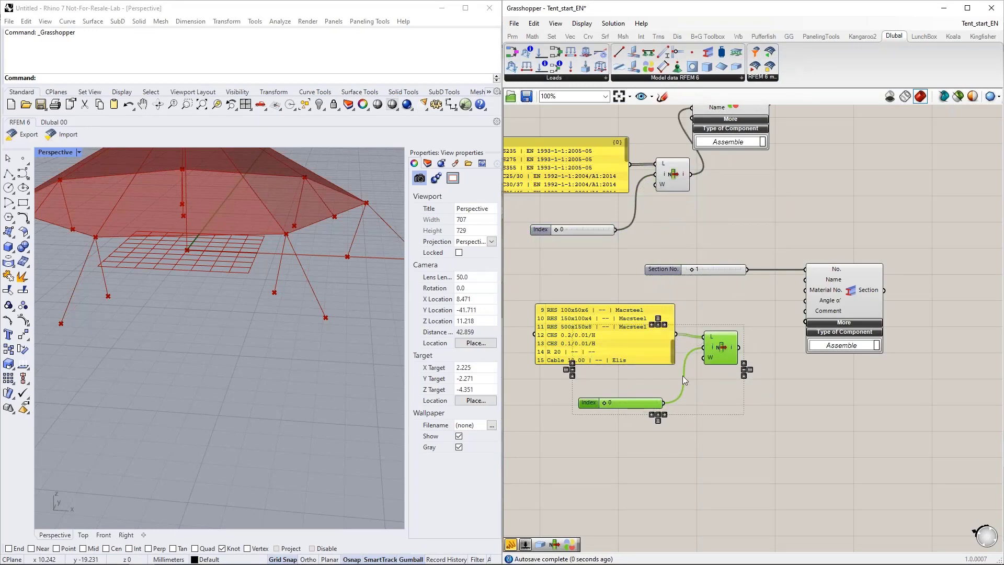
Step: Set the section list index to 12 for CHS 0.2/0.01/H and connect the List Item output to the Section component's Name input
mouse_move(644, 405)
left_mouse_down()
mouse_move(640, 393)
mouse_move(647, 402)
left_mouse_up()
left_click(682, 441)
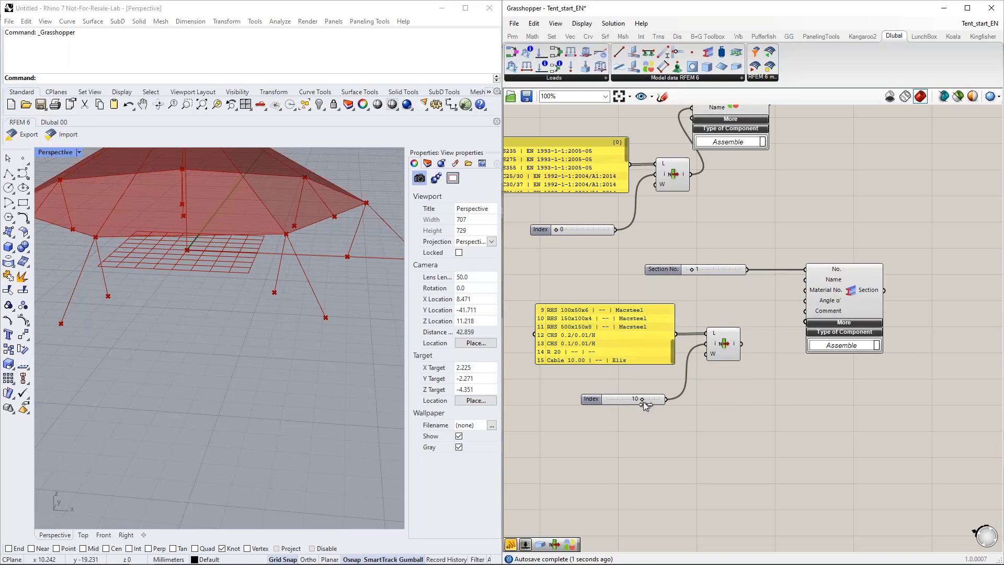
left_click_drag(648, 401, 651, 402)
right_click_drag(756, 400, 744, 399)
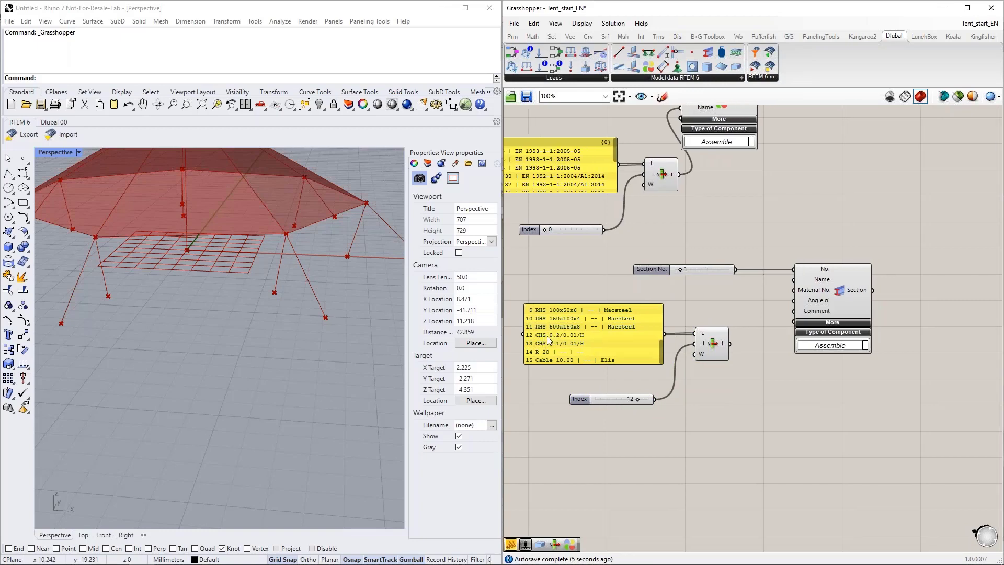
left_click_drag(730, 343, 794, 279)
right_click_drag(783, 397, 754, 392)
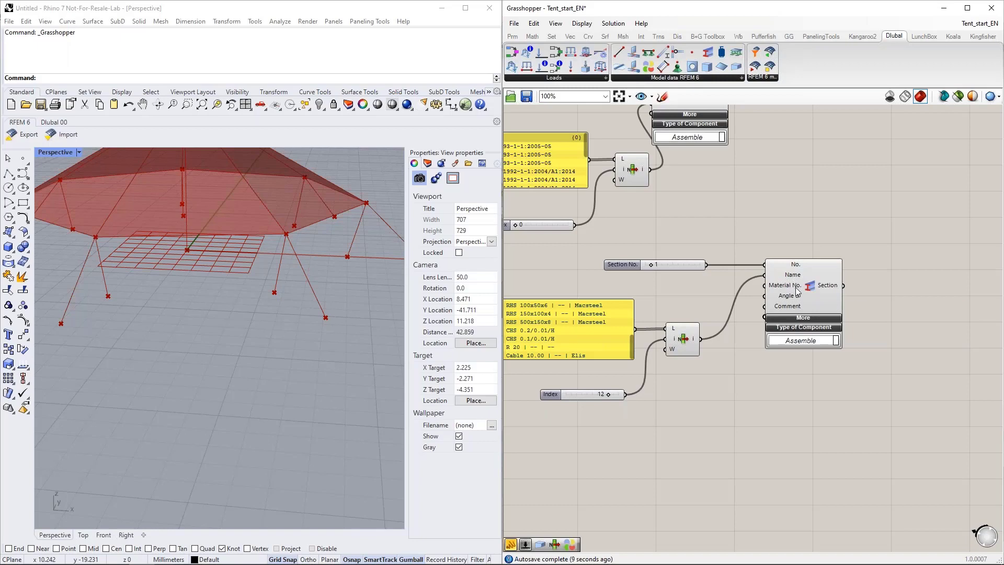
Step: Connect the second Material component's output to the Section component's Material No. input
mouse_move(796, 290)
right_click_drag(682, 215, 757, 272)
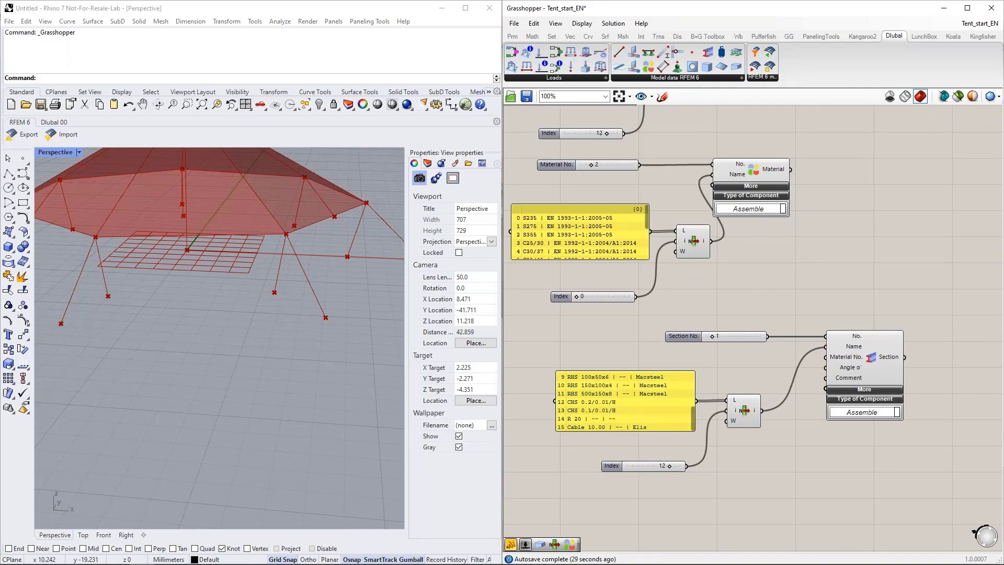
left_click_drag(790, 169, 825, 356)
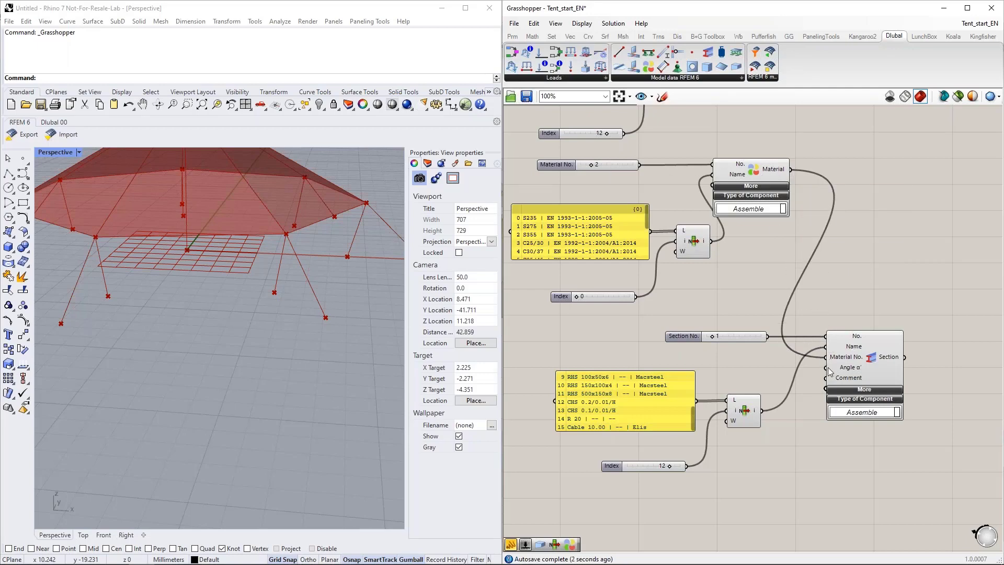
mouse_move(839, 360)
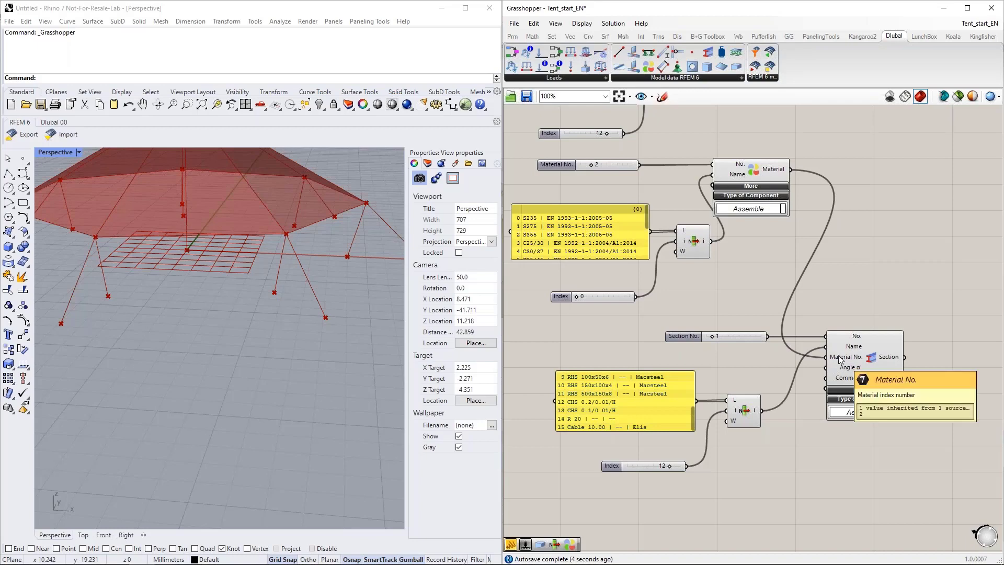
left_click(613, 165)
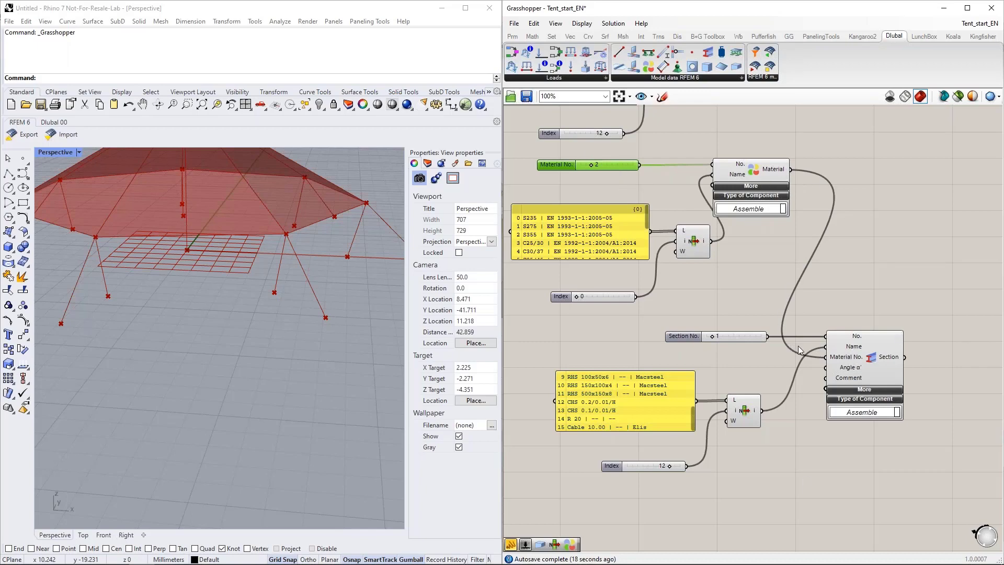
mouse_move(847, 363)
right_click_drag(810, 458, 797, 433)
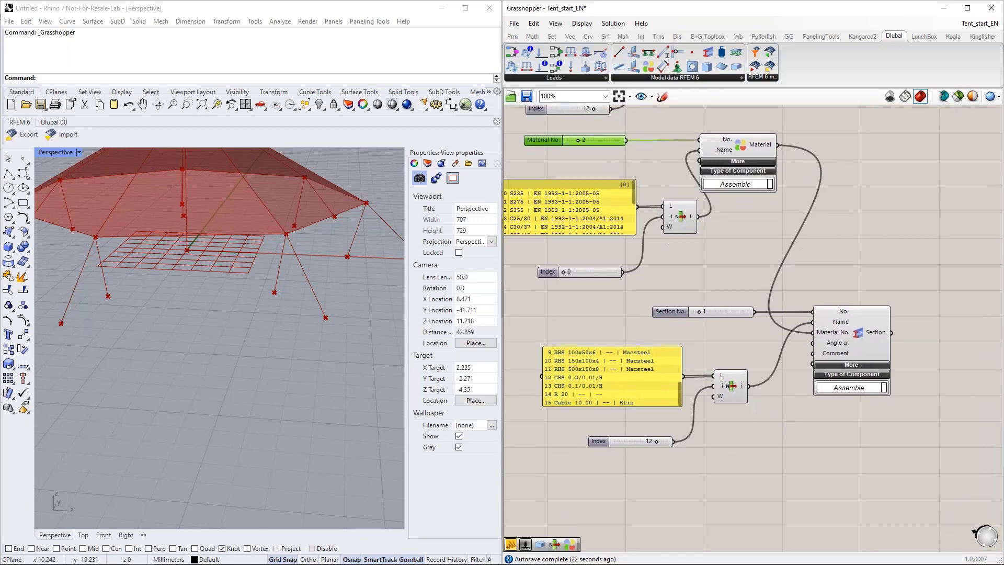
Step: Compare the two Material components with Glass-PTFE Typ II and S235 in RFEM's Materials list, and return to Grasshopper
scroll(791, 436, "down", 1)
right_click(760, 258)
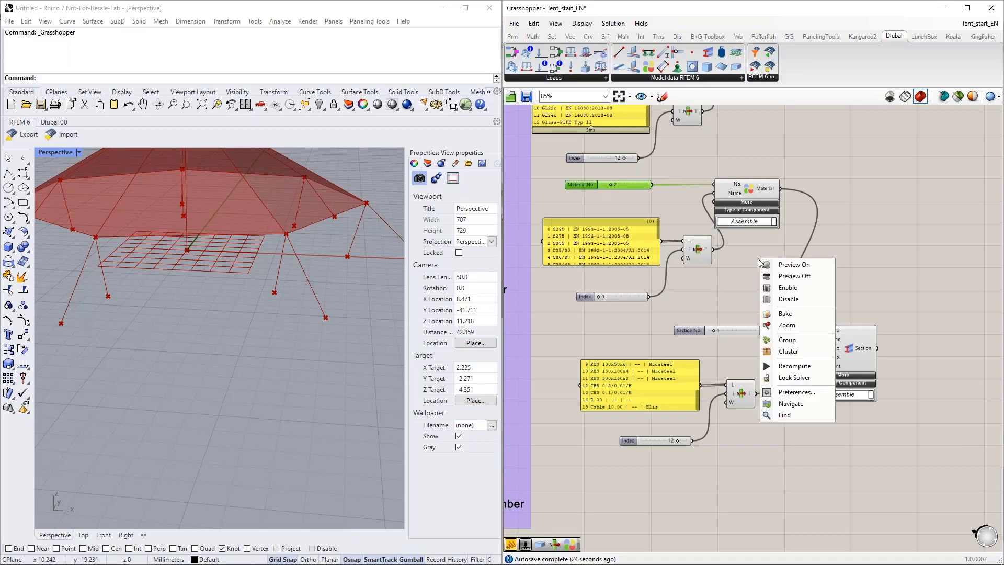
left_click(676, 209)
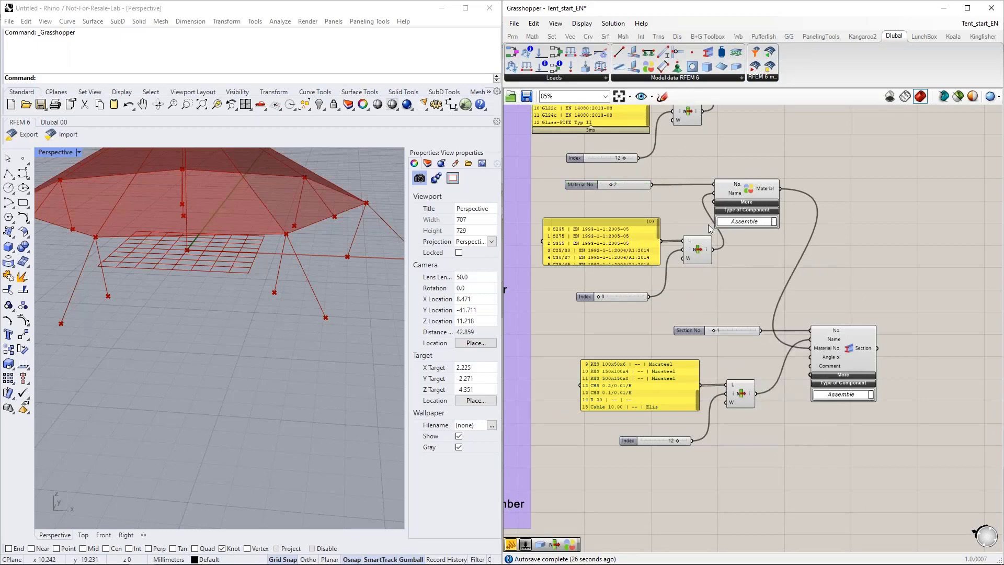
right_click_drag(738, 257, 730, 351)
scroll(730, 351, "down", 1)
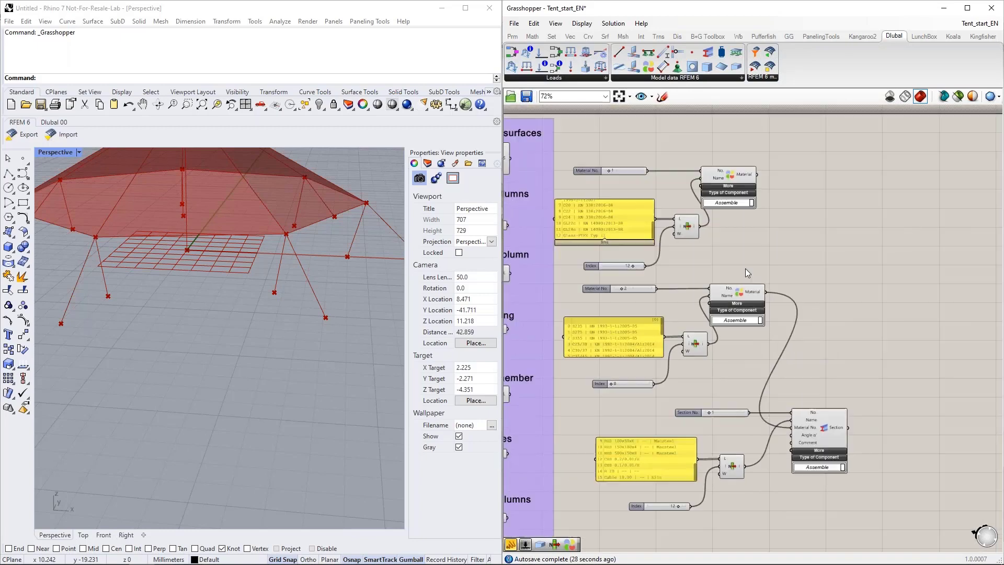
left_click(730, 178)
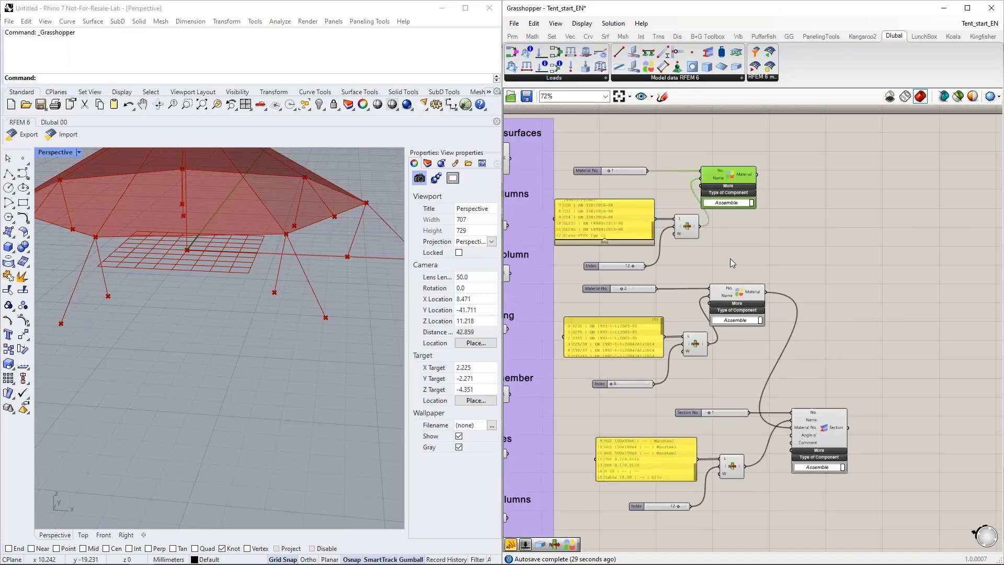
left_click(747, 292)
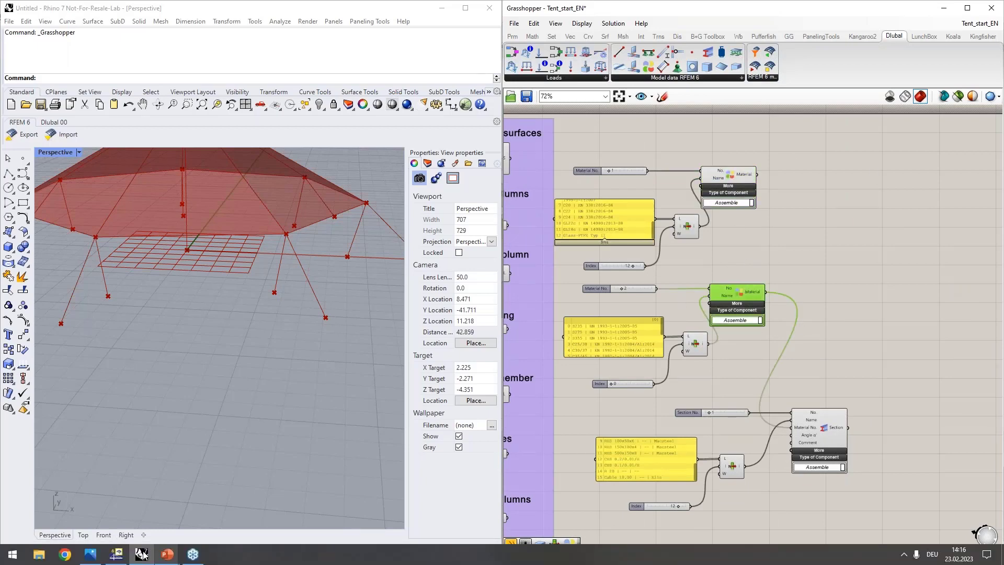
left_click(116, 553)
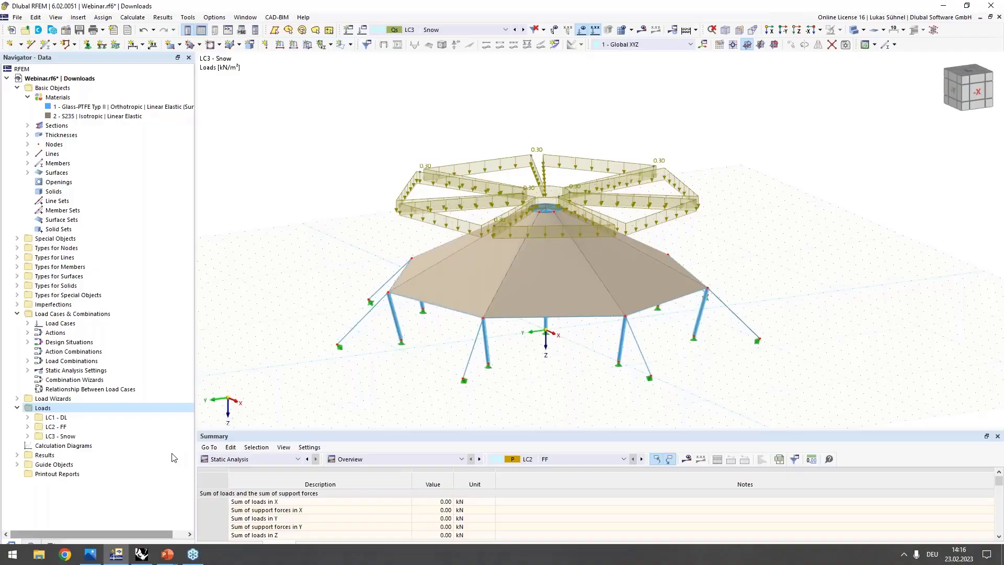
left_click(68, 107)
left_click(68, 115)
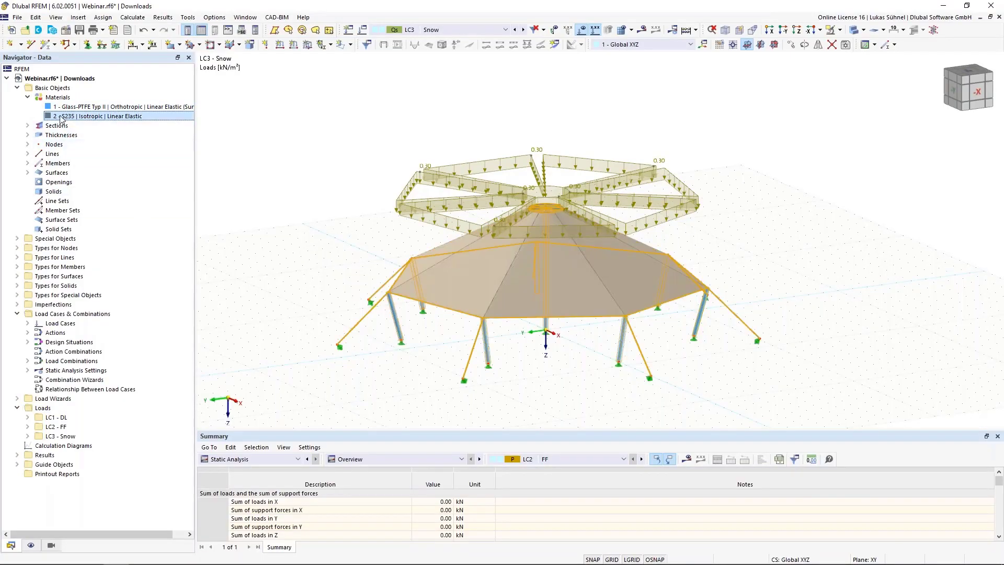
left_click(944, 6)
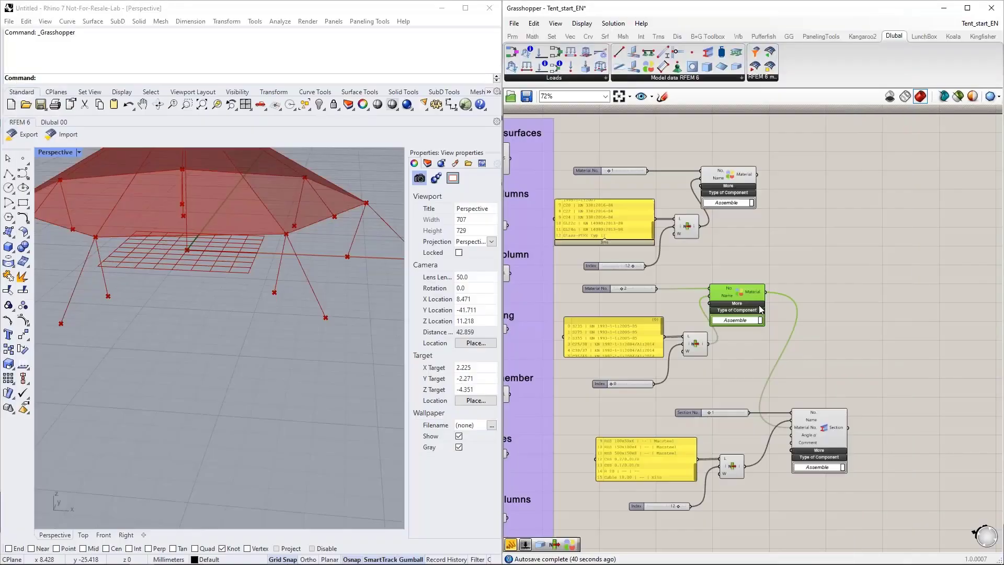
double_click(720, 352)
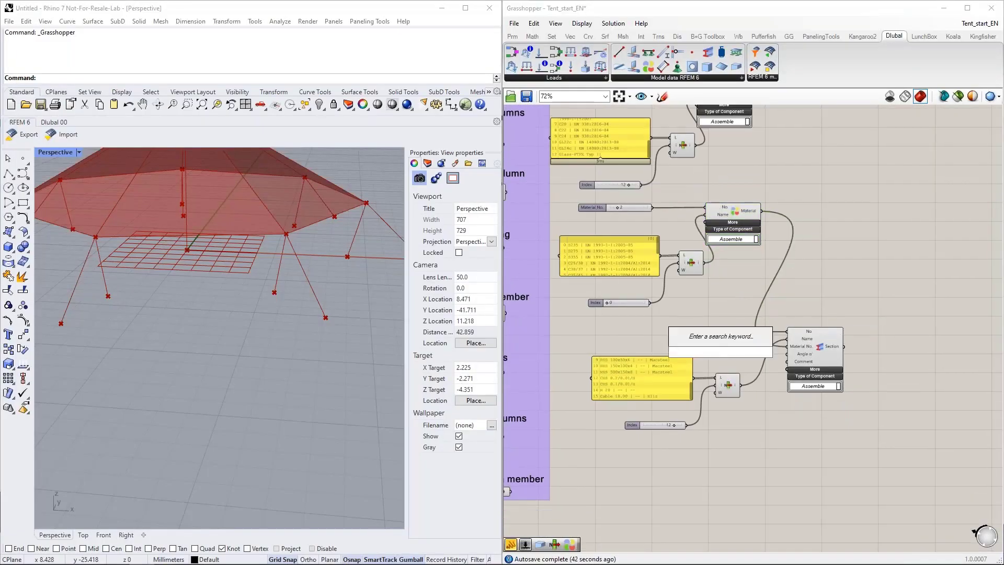
left_click(723, 361)
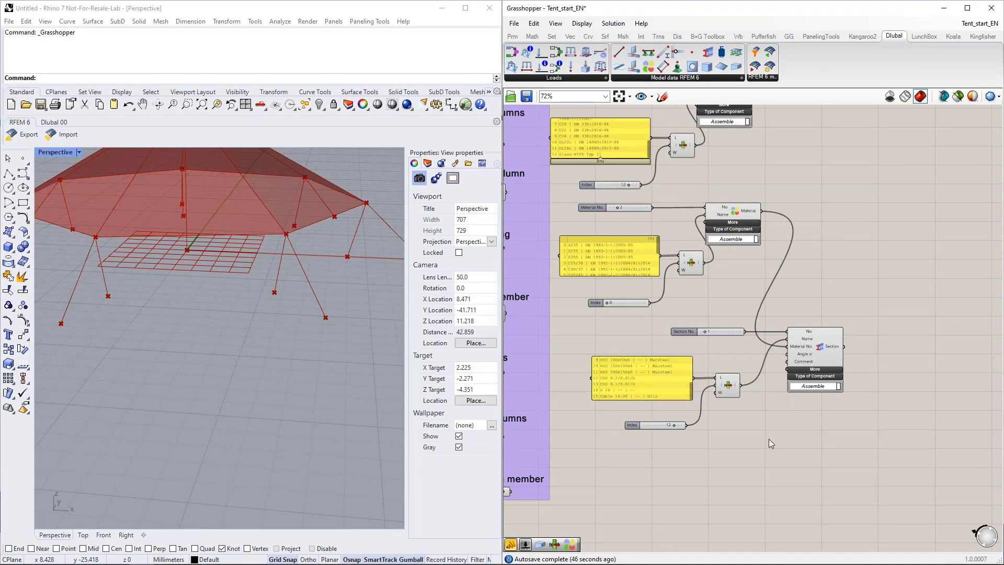
Step: Duplicate the complete section setup with its sliders, names panel and List Item, and place the copy directly below the original
right_click_drag(794, 477, 786, 422)
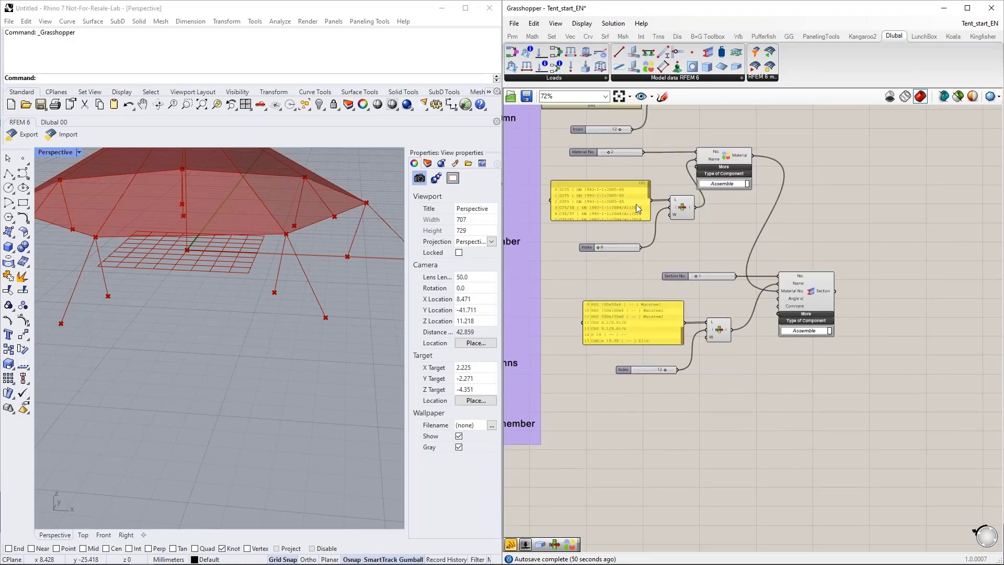
right_click_drag(723, 448, 713, 401)
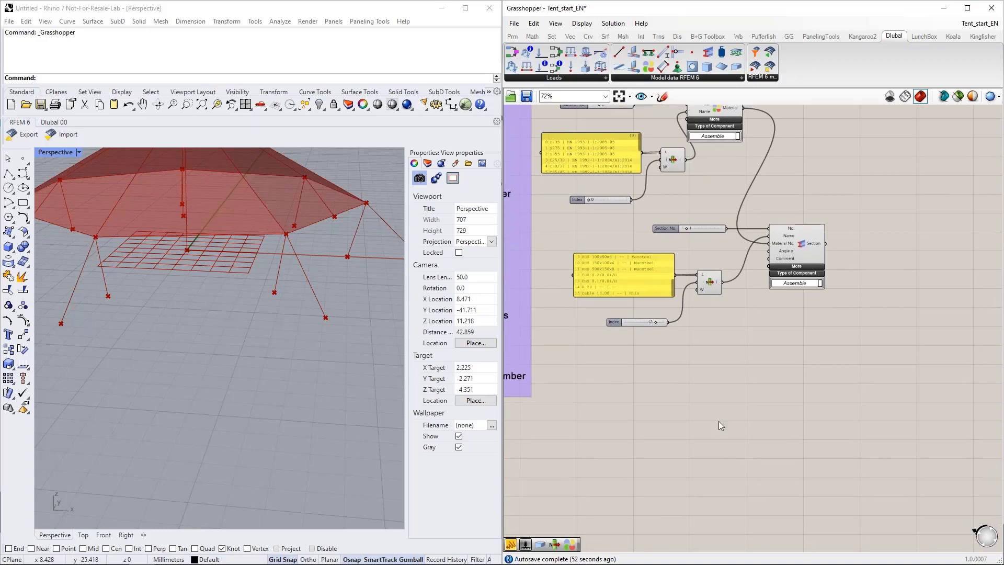
left_click_drag(841, 401, 612, 228)
right_click_drag(747, 434, 740, 403)
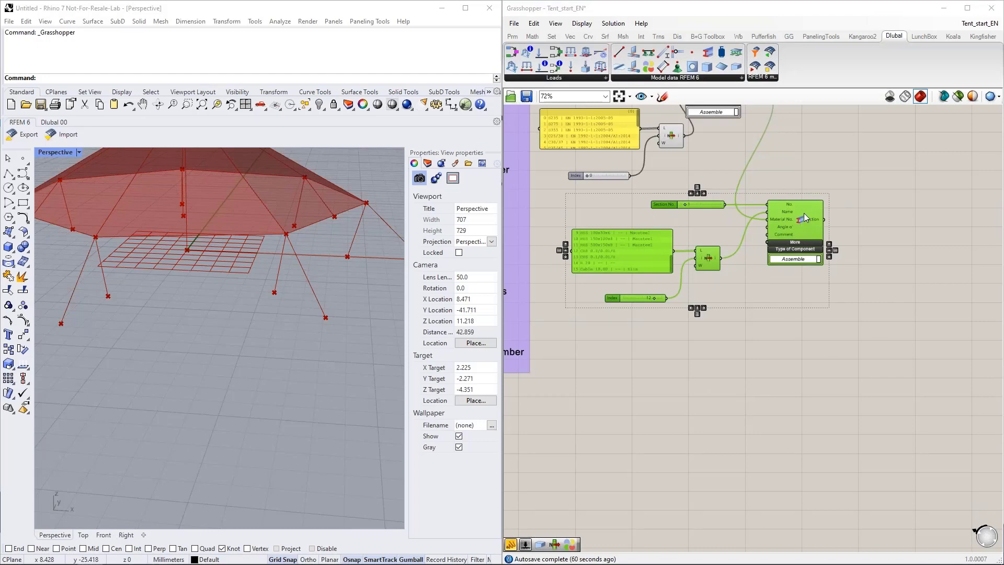
left_click_drag(801, 219, 799, 337)
key("ctrl+c")
key("ctrl+v")
left_click_drag(798, 338, 798, 342)
left_click(668, 405)
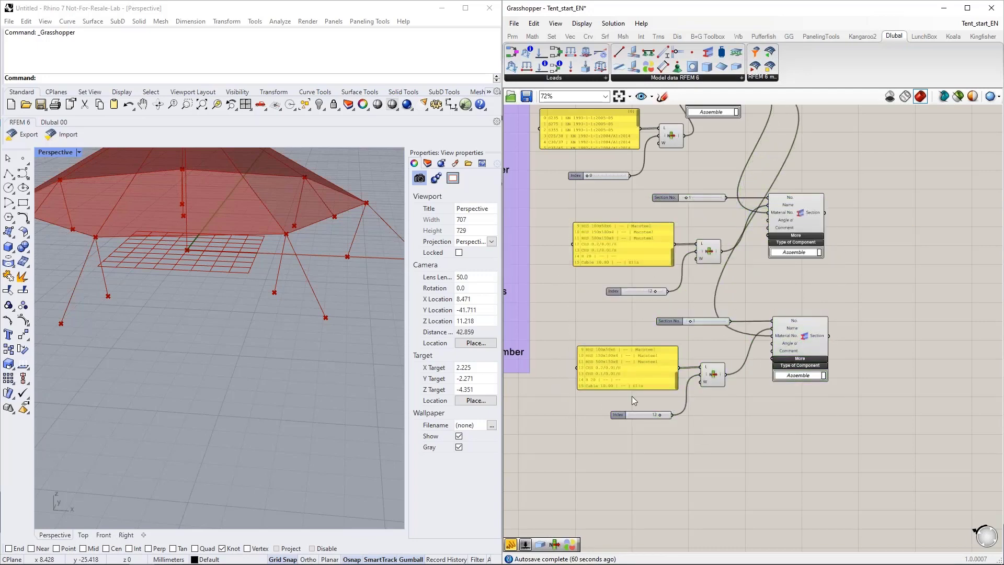
Step: In the copied section setup, set Section No. to 2 and the list index to 13 for CHS 0.1/0.01/H
scroll(660, 416, "up", 2)
left_click_drag(660, 416, 662, 417)
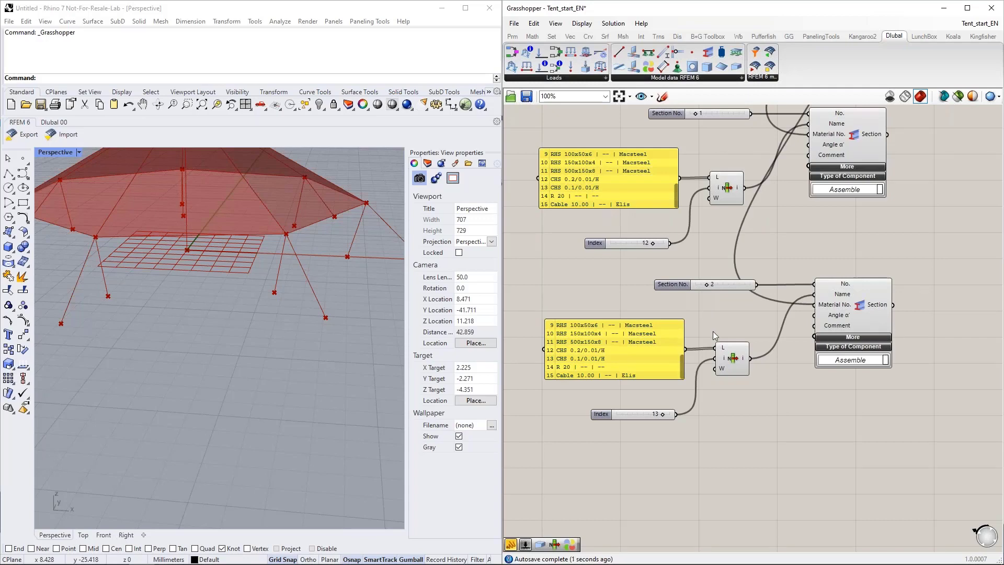
scroll(744, 419, "down", 1)
right_click_drag(767, 453, 751, 394)
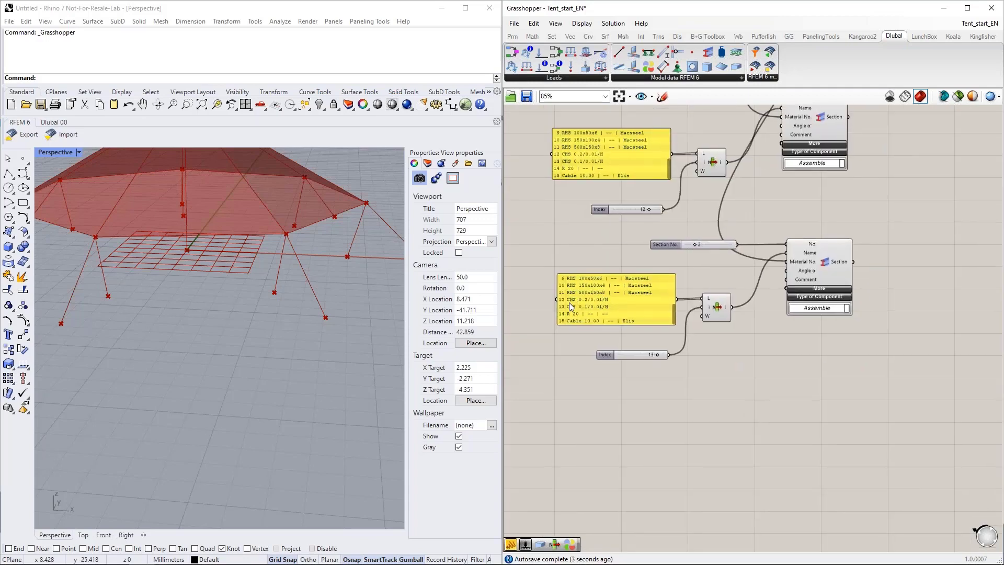
Step: Duplicate the second section setup below itself and set the copy's Section No. to 3 and list index to 14 for R 20
left_click_drag(861, 433, 569, 238)
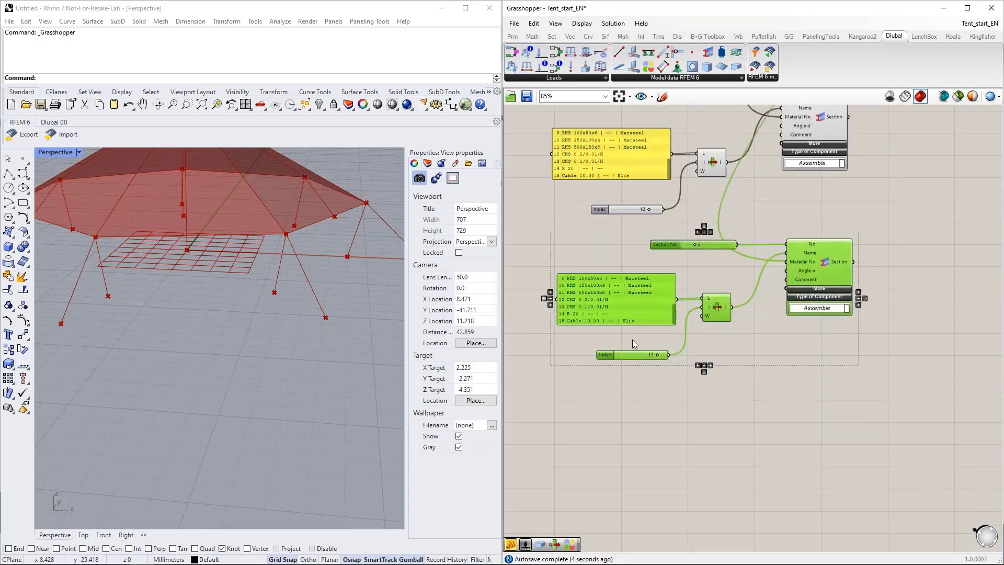
left_click_drag(826, 269, 823, 421, "alt")
left_click(765, 347)
right_click_drag(779, 352, 780, 288)
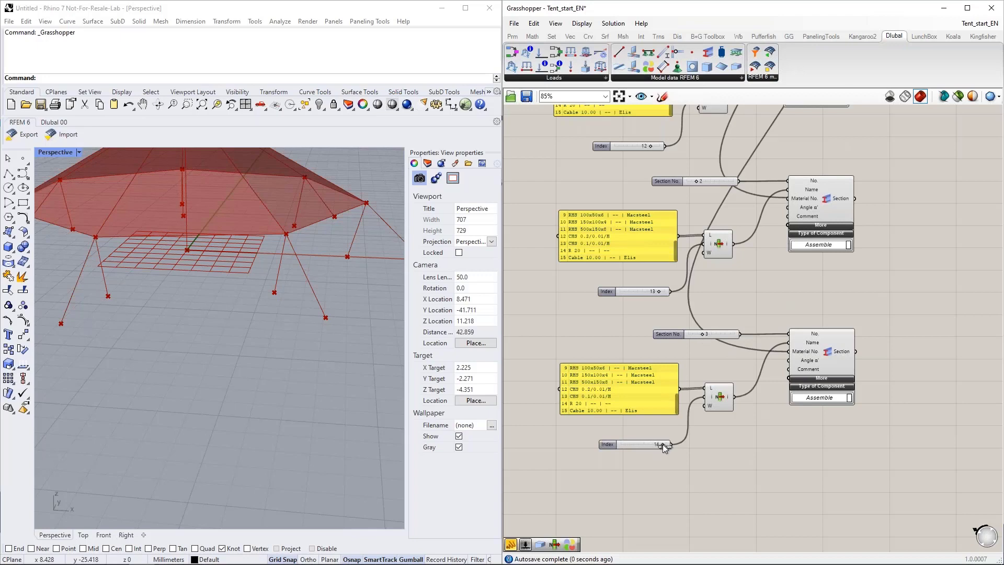
Step: Duplicate the third section setup below itself and set the copy's Section No. to 4 and list index to 15 for Cable 10.00
scroll(714, 398, "down", 2)
scroll(726, 397, "up", 1)
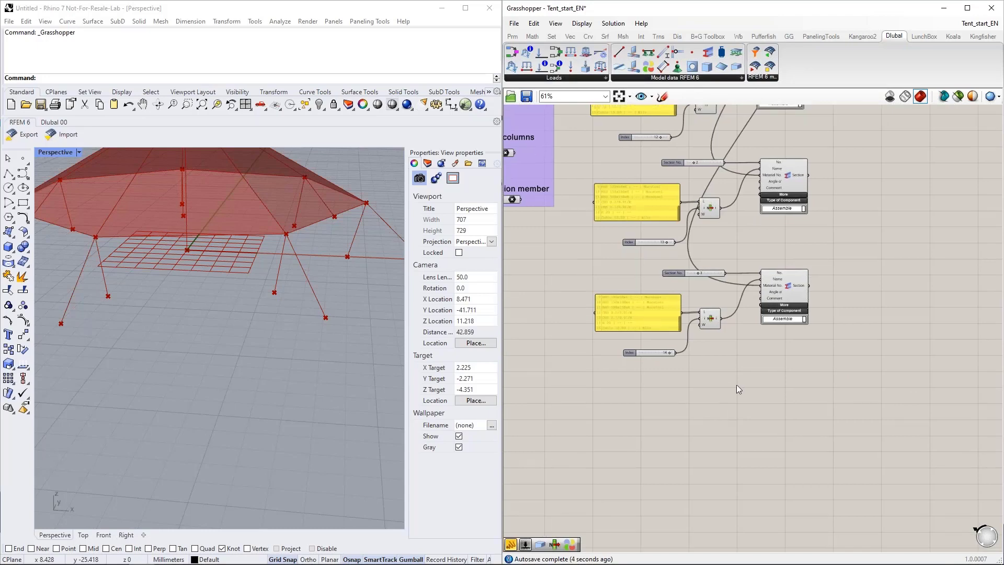
left_click_drag(820, 387, 581, 242)
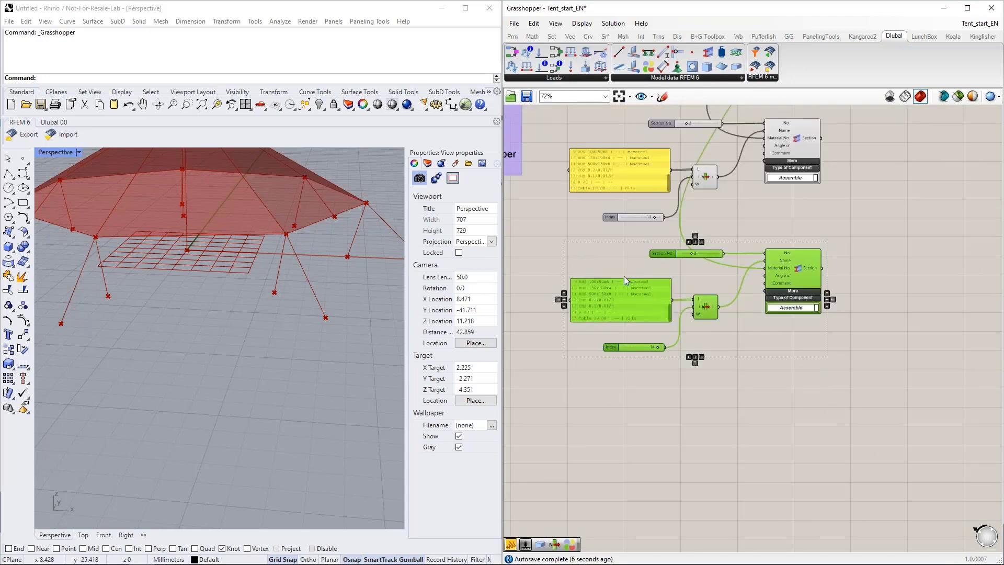
left_click_drag(800, 276, 802, 394, "alt")
left_click(767, 353)
left_click_drag(695, 375, 700, 375)
scroll(657, 463, "up", 1)
scroll(653, 465, "up", 1)
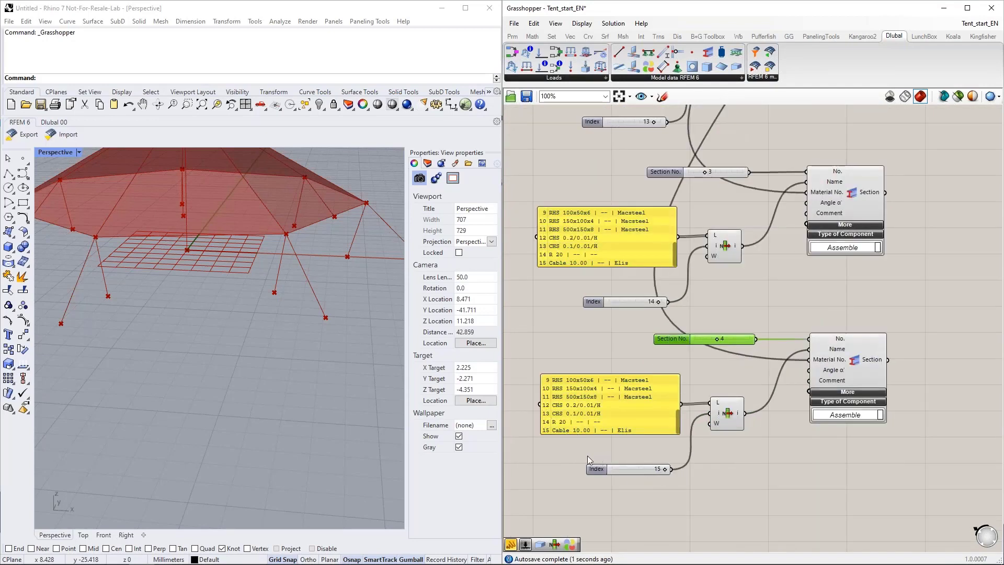
Step: Place a Thickness component on the canvas below the fourth Section component
right_click_drag(241, 272, 198, 347)
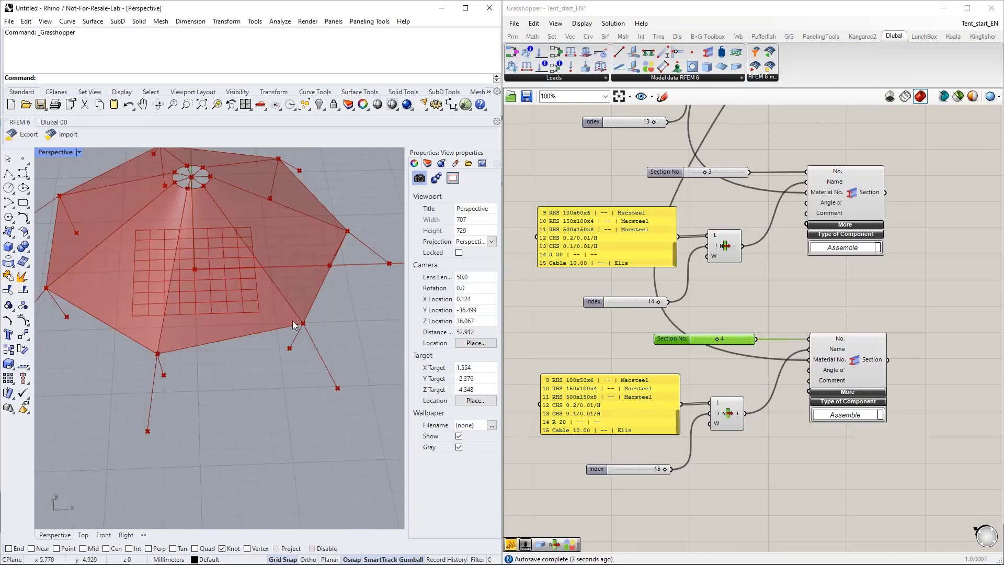
scroll(596, 384, "down", 3)
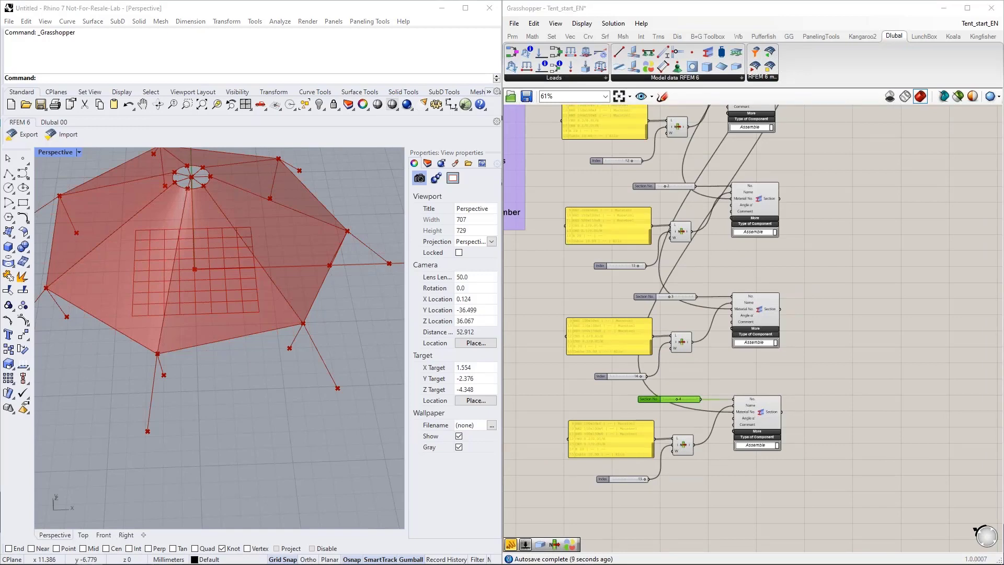
right_click_drag(823, 442, 839, 258)
right_click_drag(772, 337, 758, 304)
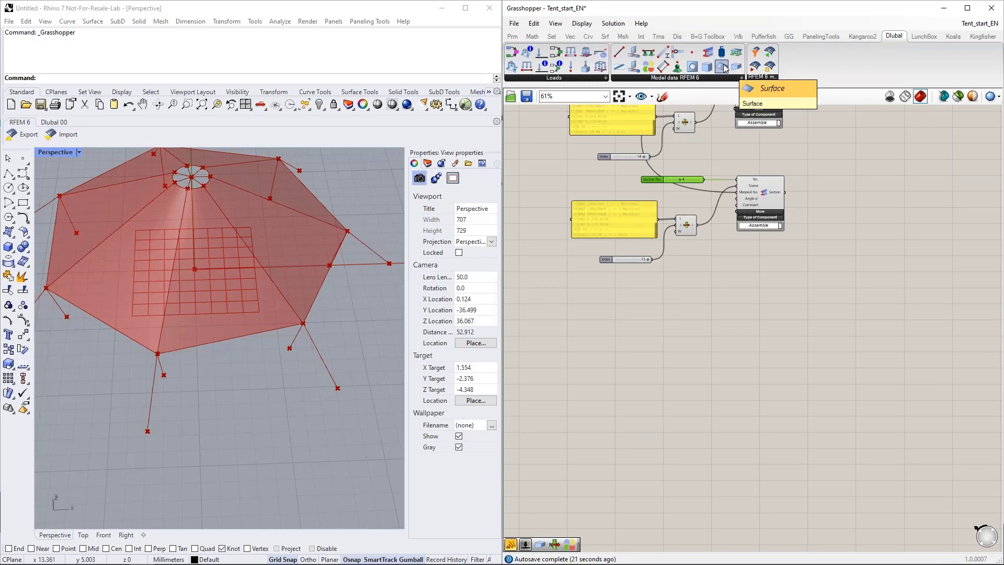
left_click_drag(724, 68, 754, 328)
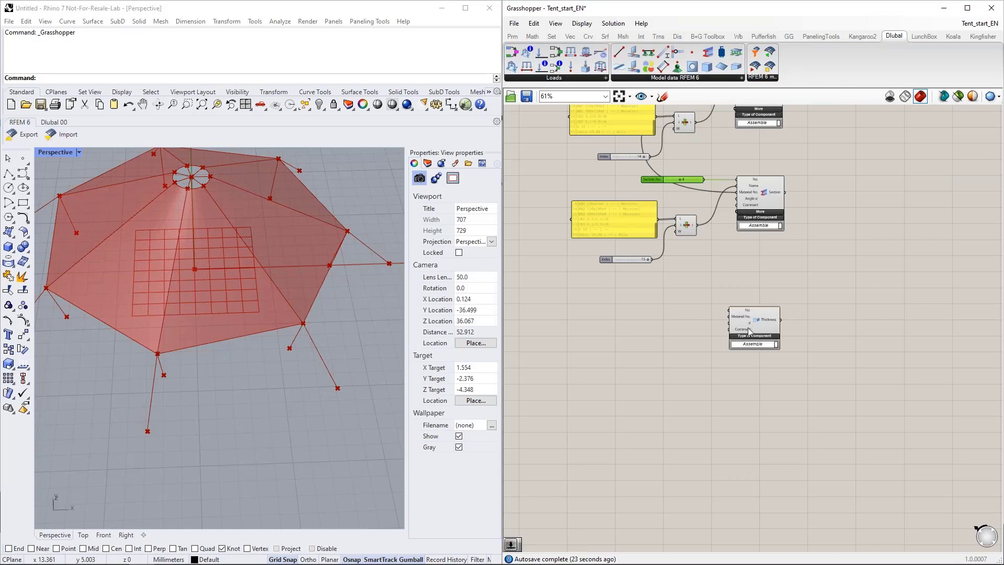
scroll(701, 325, "up", 1)
scroll(648, 308, "up", 1)
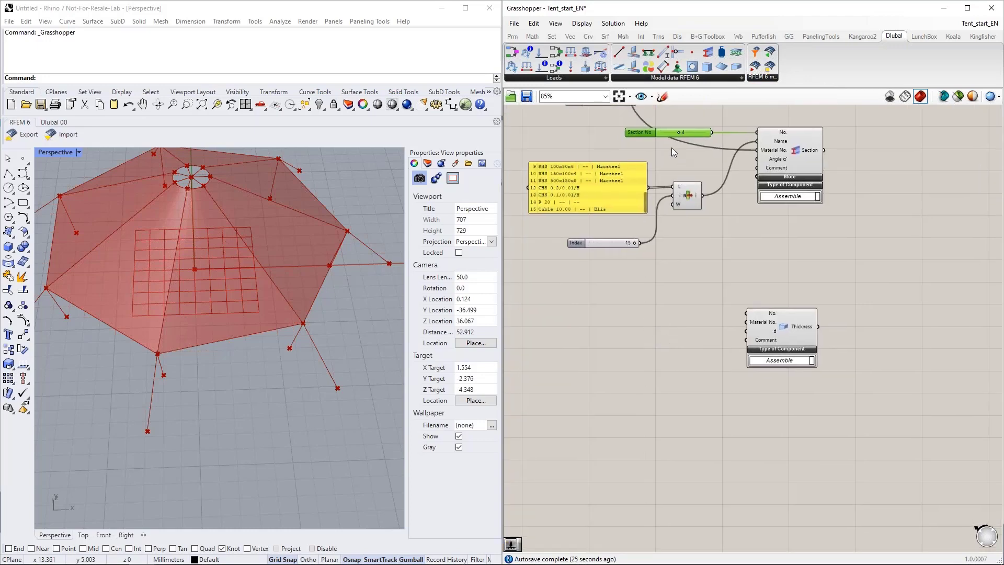
Step: Add a copy of the Section No. slider named Thickness No. with value 1 and connect it to the Thickness component's No. input
left_click_drag(652, 134, 653, 315, "alt")
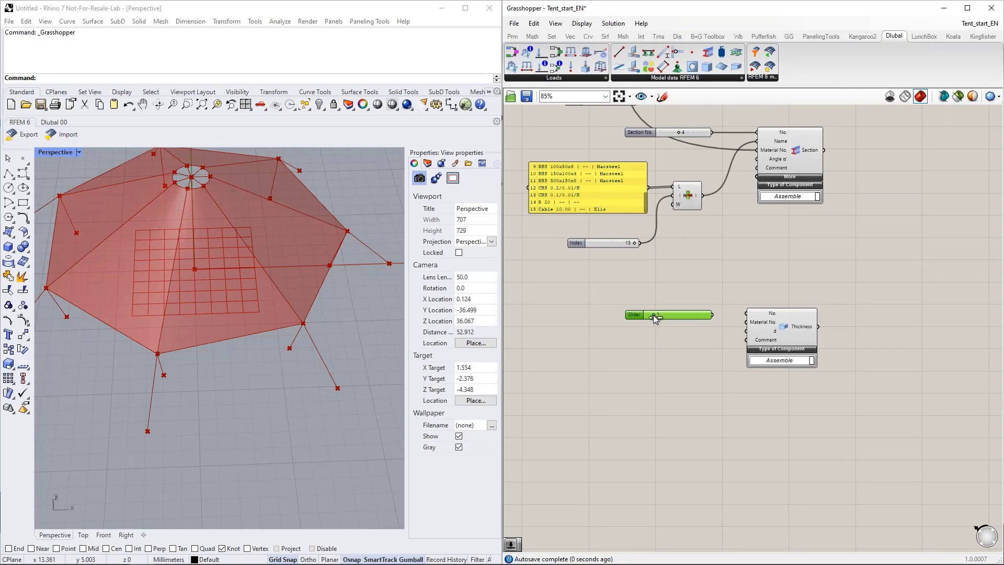
double_click(654, 315)
left_click(723, 416)
left_click_drag(714, 314, 746, 313)
Step: Connect the Glass-PTFE Material output to the Thickness component's Material No. input, keeping the component below the fourth section setup
scroll(695, 335, "down", 5)
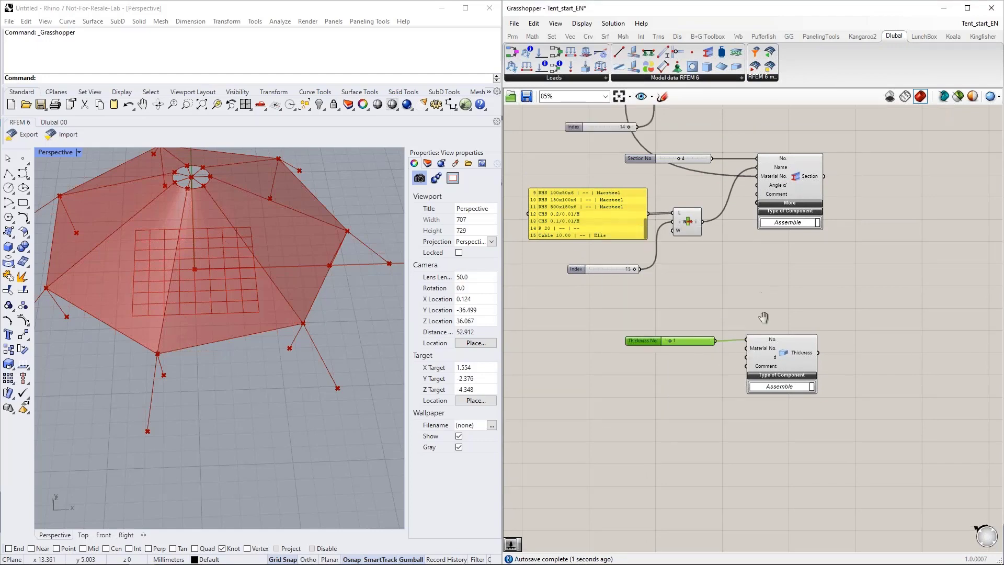
left_click_drag(841, 195, 847, 163)
right_click_drag(795, 122, 762, 219)
scroll(758, 180, "up", 4)
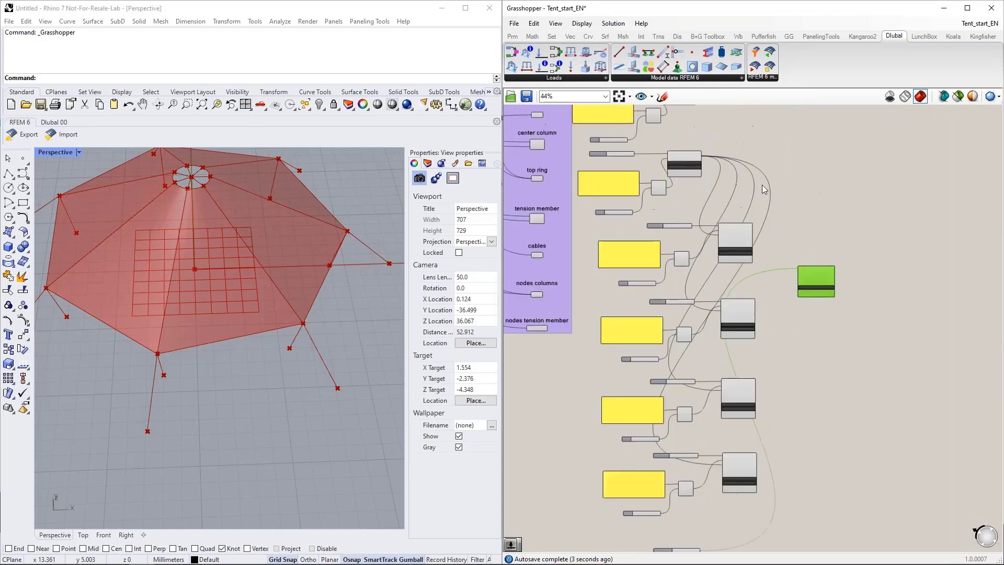
right_click_drag(751, 159, 760, 262)
left_click_drag(669, 131, 832, 439)
scroll(848, 237, "down", 1)
scroll(848, 237, "down", 3)
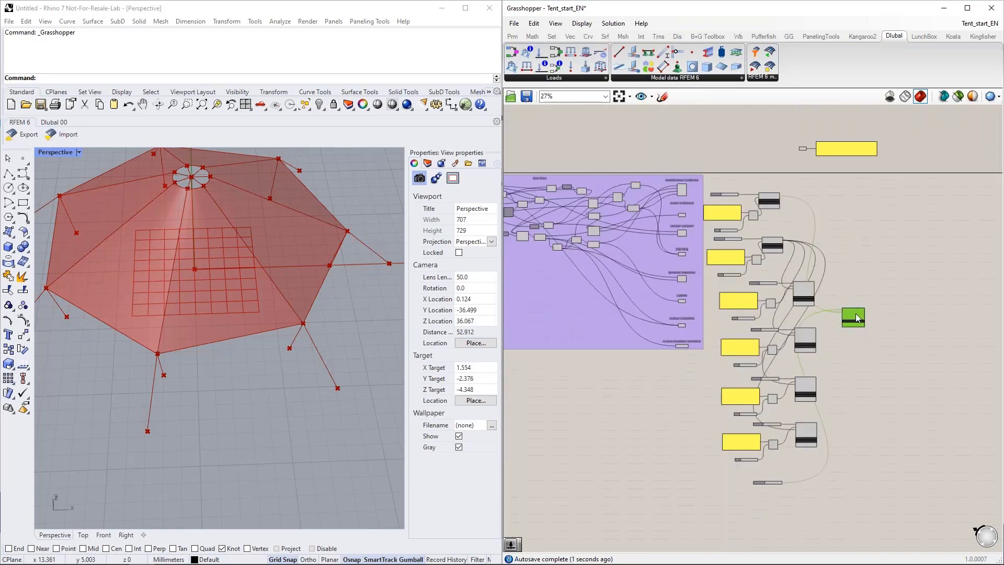
scroll(805, 494, "up", 6)
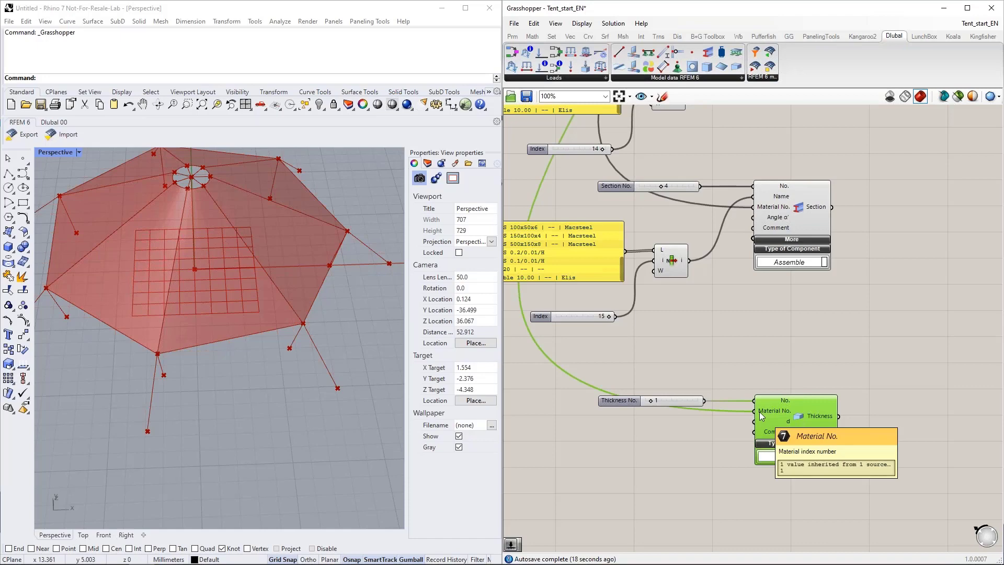
Step: Check that the Thickness component's material link comes from the Glass-PTFE Material component
scroll(759, 412, "down", 3)
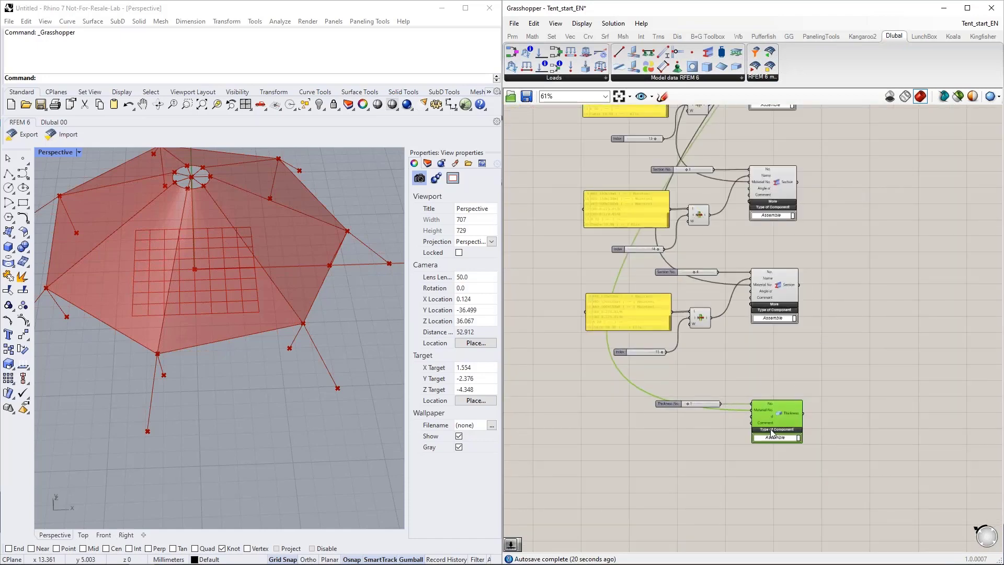
right_click_drag(835, 173, 808, 460)
scroll(566, 315, "up", 4)
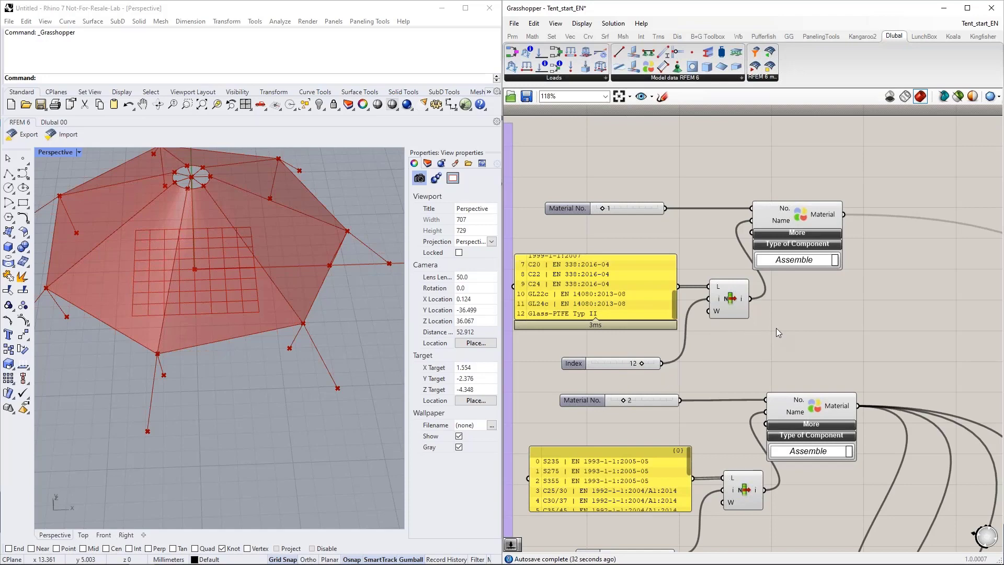
scroll(772, 328, "down", 5)
right_click_drag(841, 389, 764, 145)
right_click_drag(746, 459, 745, 328)
scroll(741, 391, "up", 4)
scroll(669, 399, "down", 2)
Step: Place a Surface component and connect the membrane surfaces output to its GH Surface input
right_click_drag(840, 328, 748, 366)
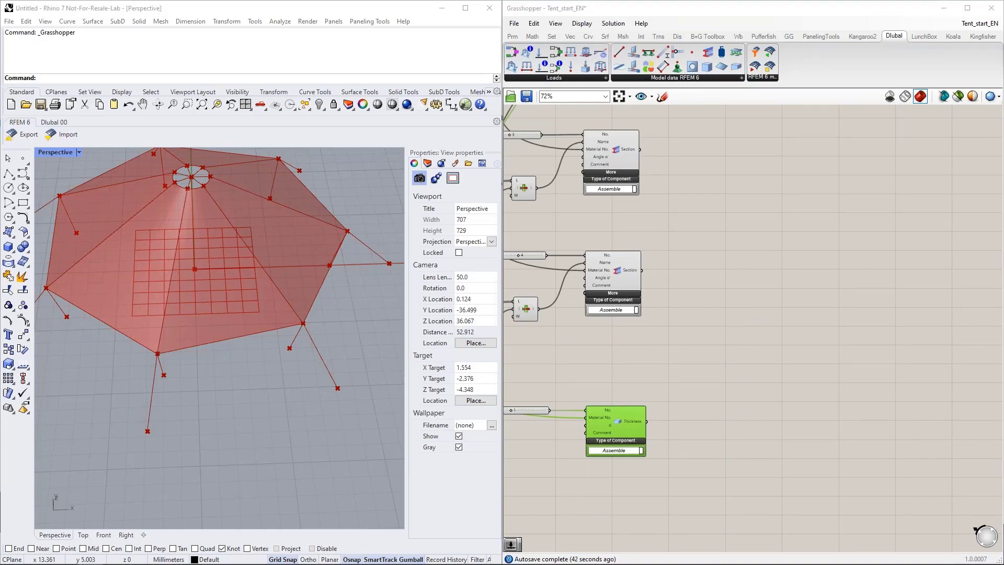
right_click_drag(763, 261, 758, 381)
left_click_drag(721, 67, 769, 303)
scroll(758, 389, "up", 2)
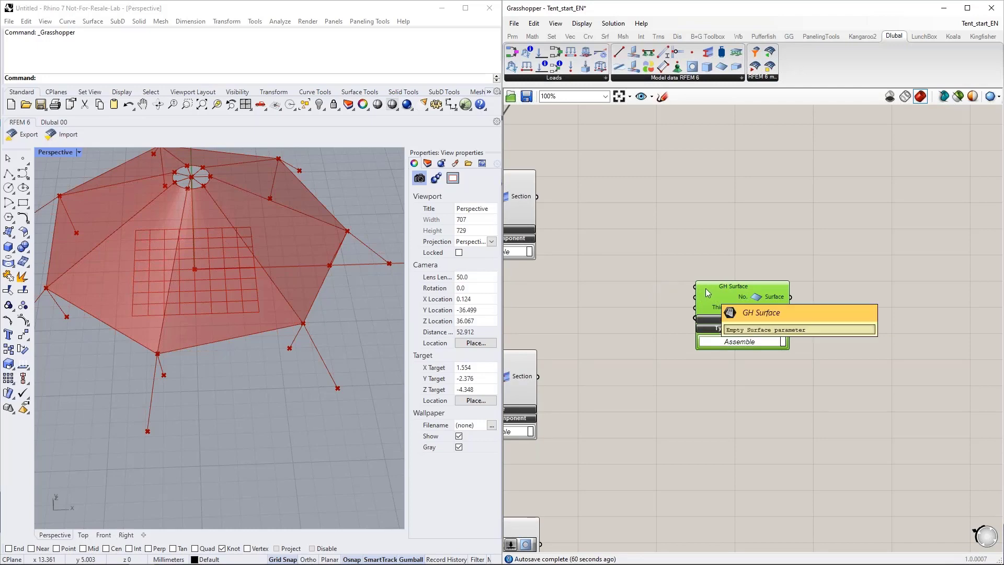
scroll(861, 327, "down", 5)
left_click_drag(826, 320, 698, 160)
scroll(653, 133, "up", 3)
scroll(648, 128, "up", 3)
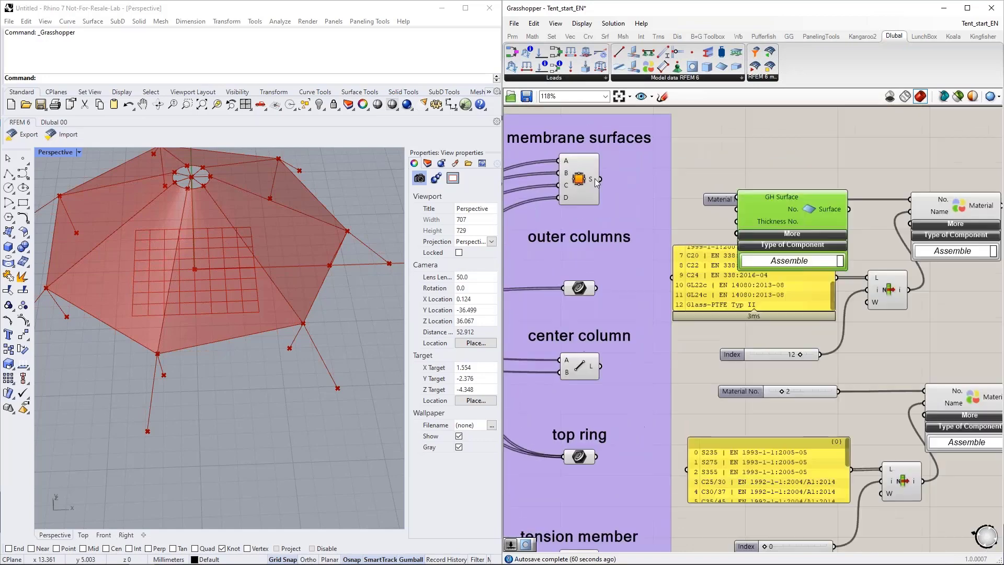
left_click_drag(599, 179, 726, 199)
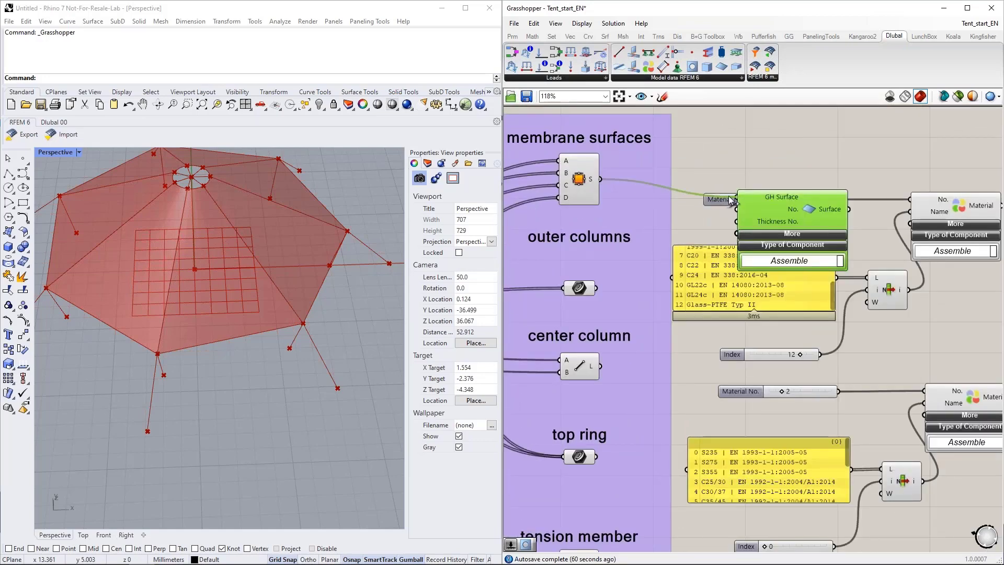
Step: Move the Surface component down beside the Thickness component and connect the Thickness output to its Thickness No. input
mouse_move(591, 182)
scroll(591, 181, "down", 5)
left_click_drag(644, 189, 829, 241)
scroll(772, 225, "up", 5)
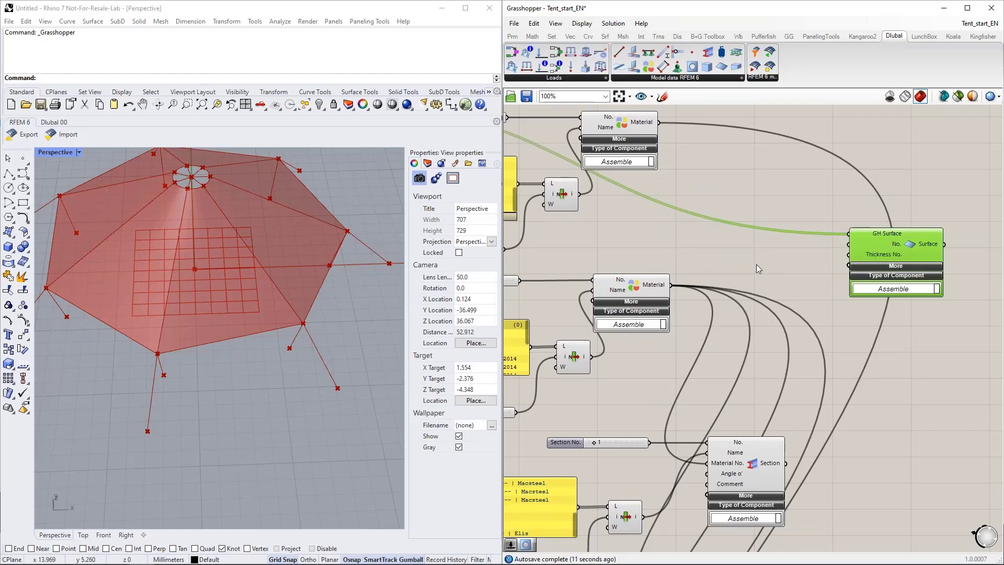
right_click_drag(670, 212, 654, 138)
scroll(660, 137, "down", 4)
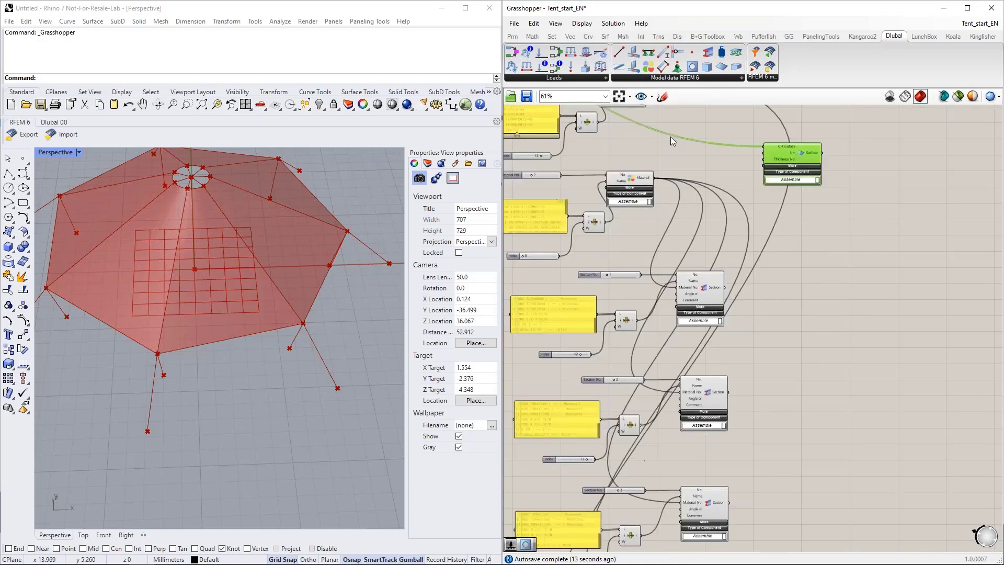
left_click_drag(764, 155, 789, 524)
right_click_drag(847, 478, 844, 264)
scroll(718, 369, "up", 4)
left_click_drag(842, 155, 832, 285)
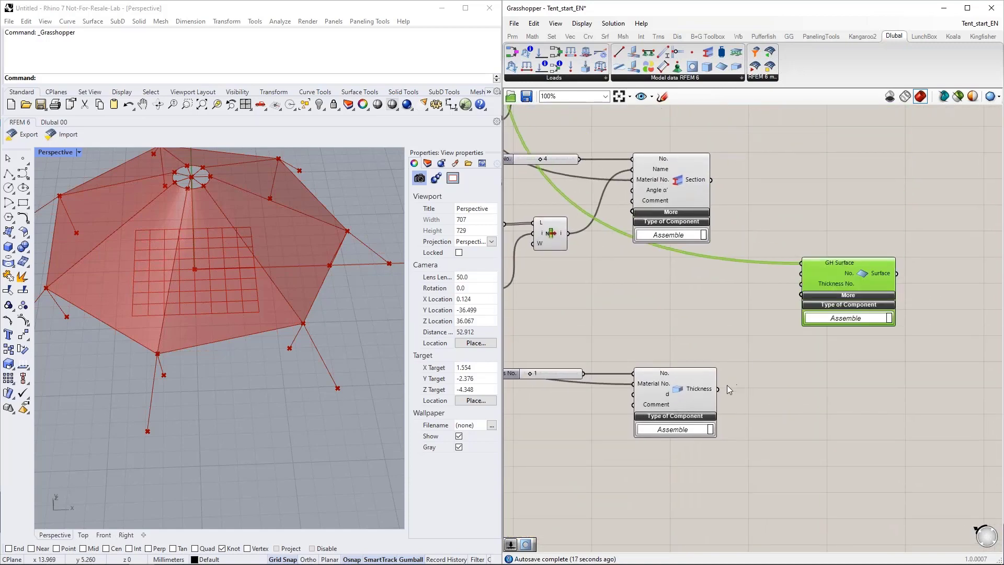
left_click_drag(718, 388, 801, 284)
Step: Move the Surface component back up, to the right of the first Material component
scroll(783, 372, "down", 6)
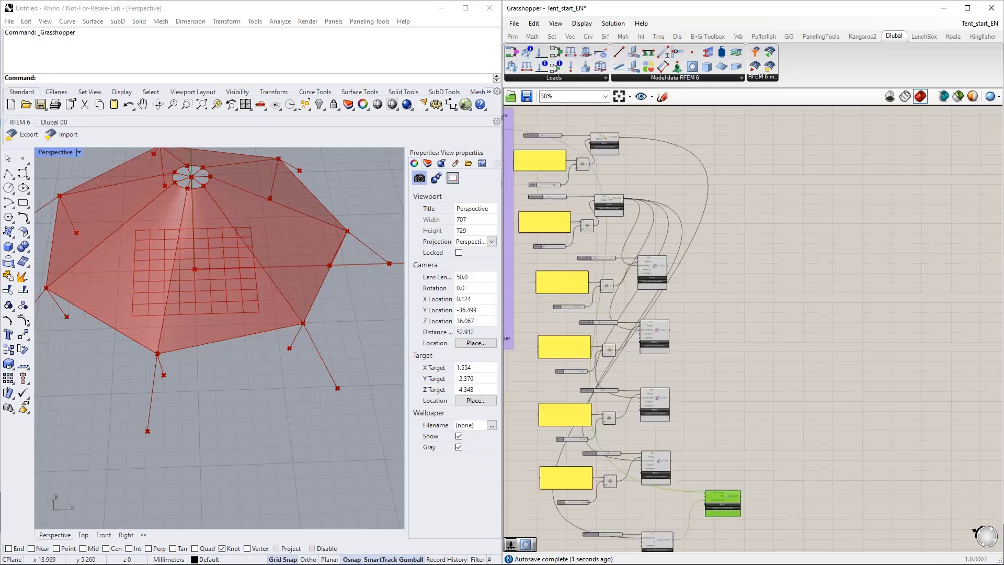
scroll(737, 199, "up", 6)
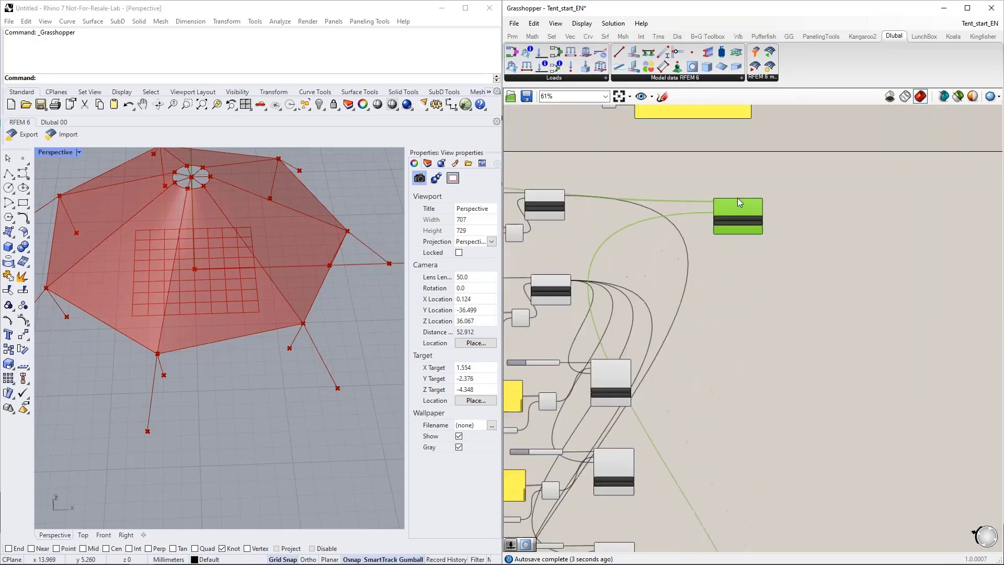
right_click_drag(771, 307, 836, 303)
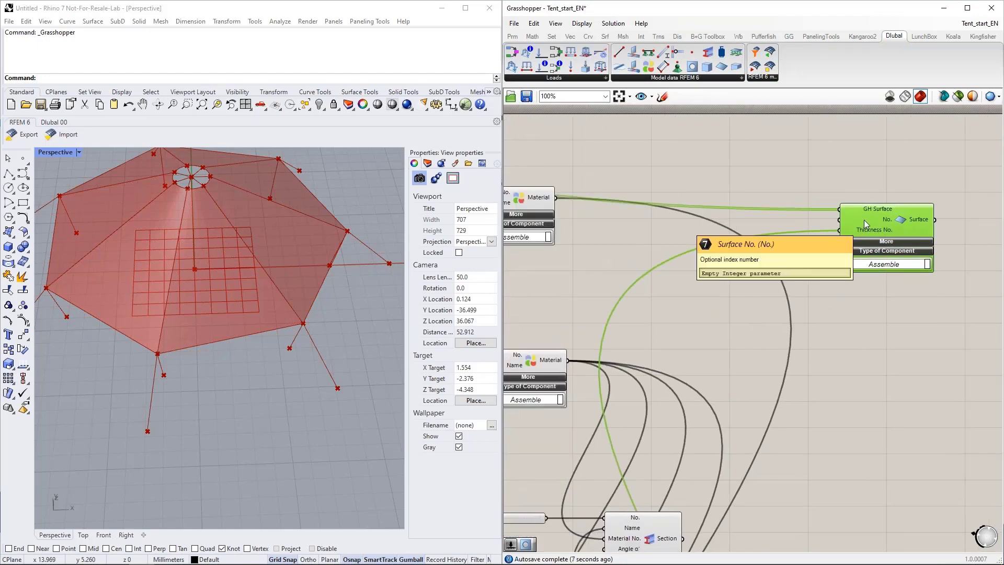
Step: Add a Panel beside the Surface component listing the numbers 1 to 7 on separate lines
mouse_move(845, 208)
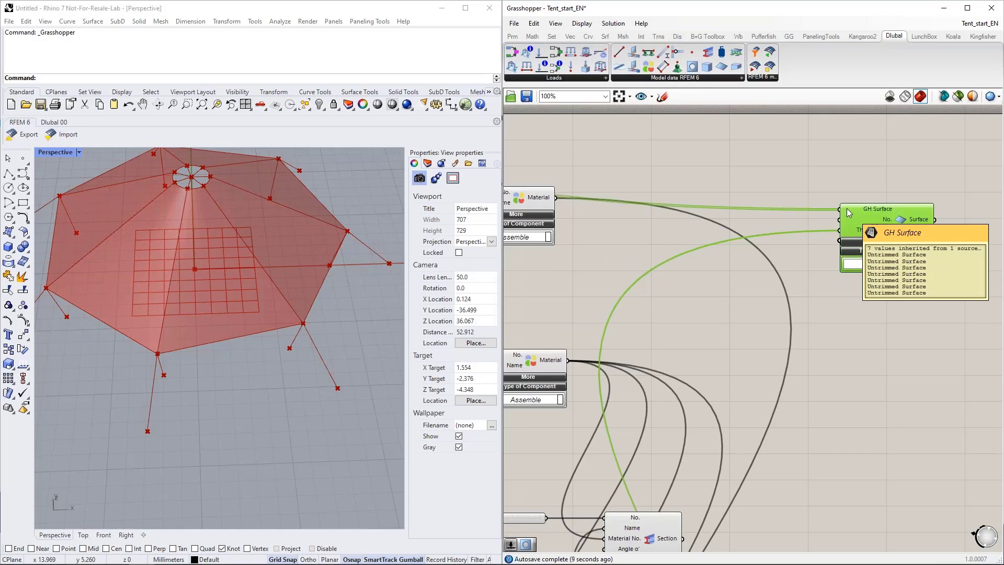
double_click(757, 218)
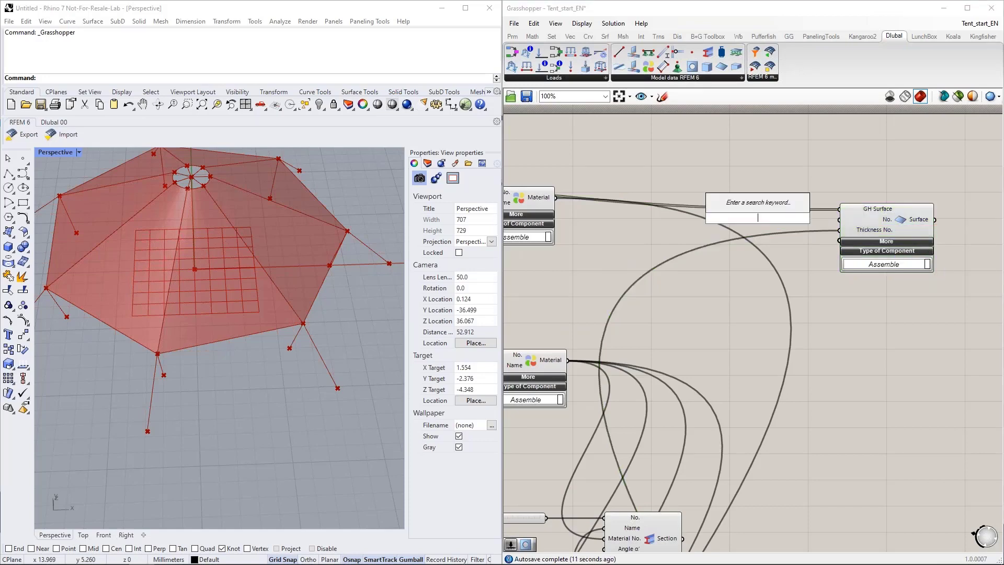
type("\"")
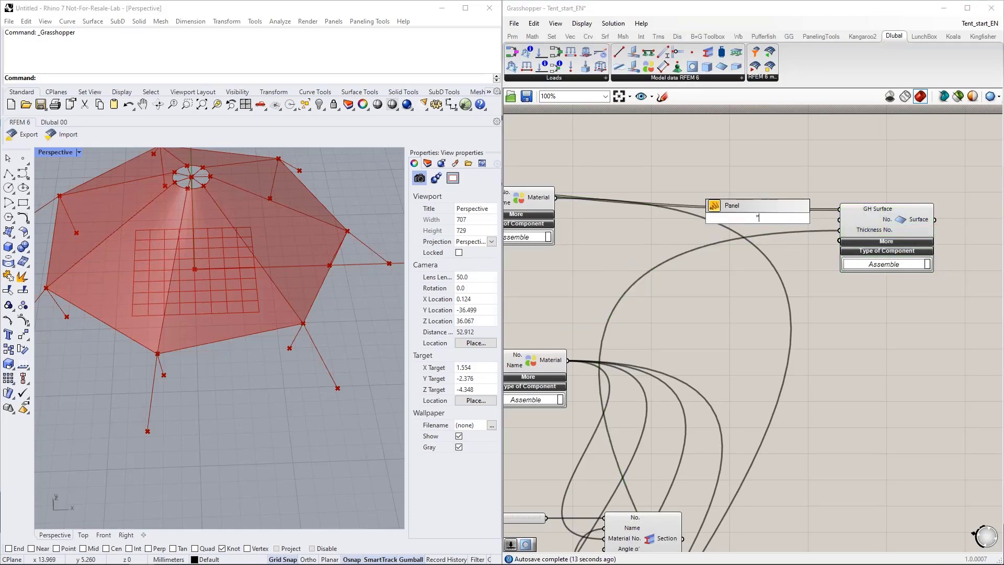
key("Return")
double_click(758, 218)
type("1")
key("Return")
type("2")
key("Return")
type("3")
key("Return")
type("4 5 6")
key("Return")
type("7")
key("Return")
key("BackSpace")
left_click(782, 258)
Step: Turn off Multiline Data for the numbers panel, enlarge it to show all items, and connect it to the Surface component's No. input
right_click(772, 224)
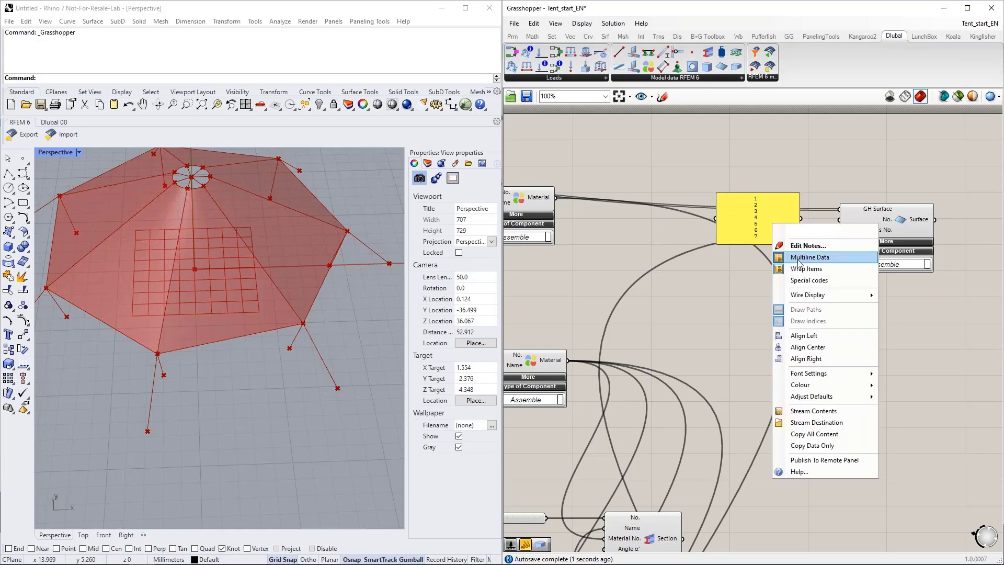
left_click(799, 257)
left_click(772, 224)
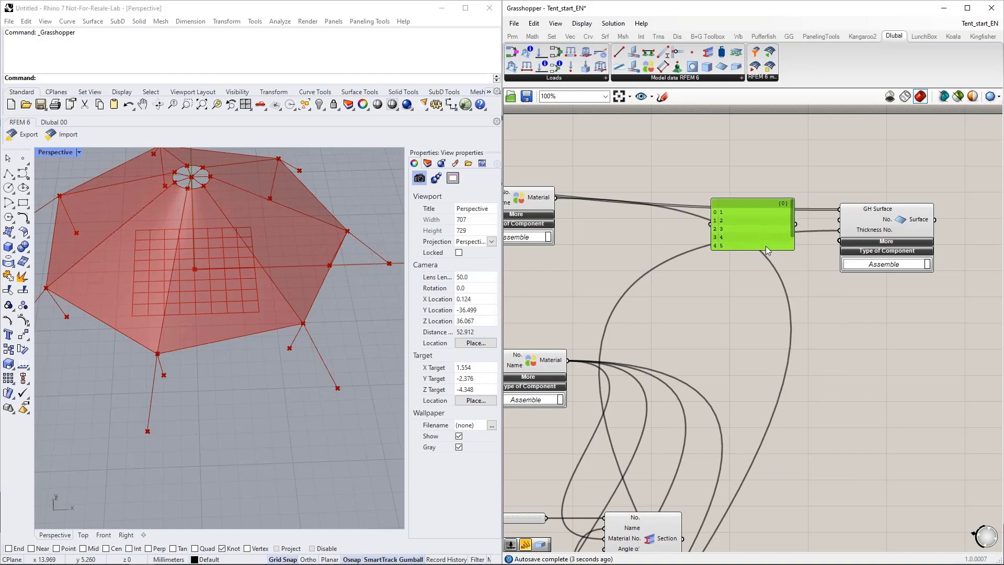
left_click_drag(765, 249, 766, 279)
left_click_drag(795, 230, 805, 230)
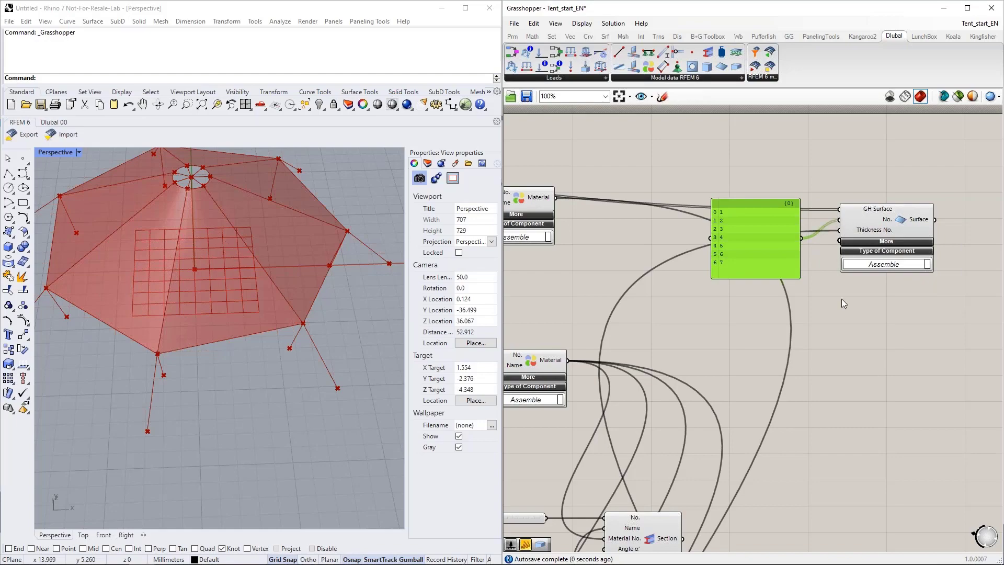
Step: Set the Amnt Clm slider in the geometry group to 10 and view the resulting tent from above in Rhino
scroll(849, 277, "down", 1)
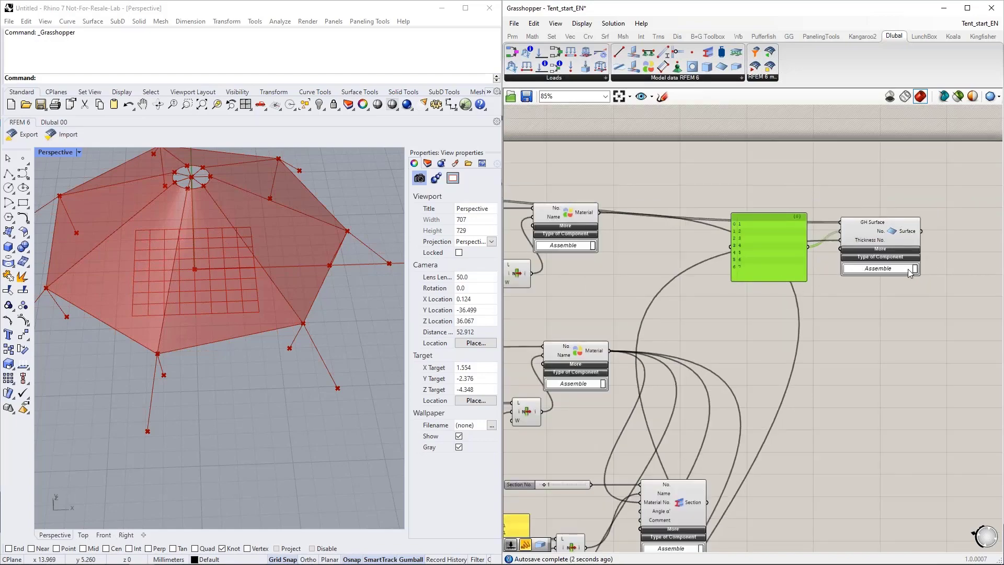
scroll(902, 269, "down", 8)
scroll(564, 268, "up", 9)
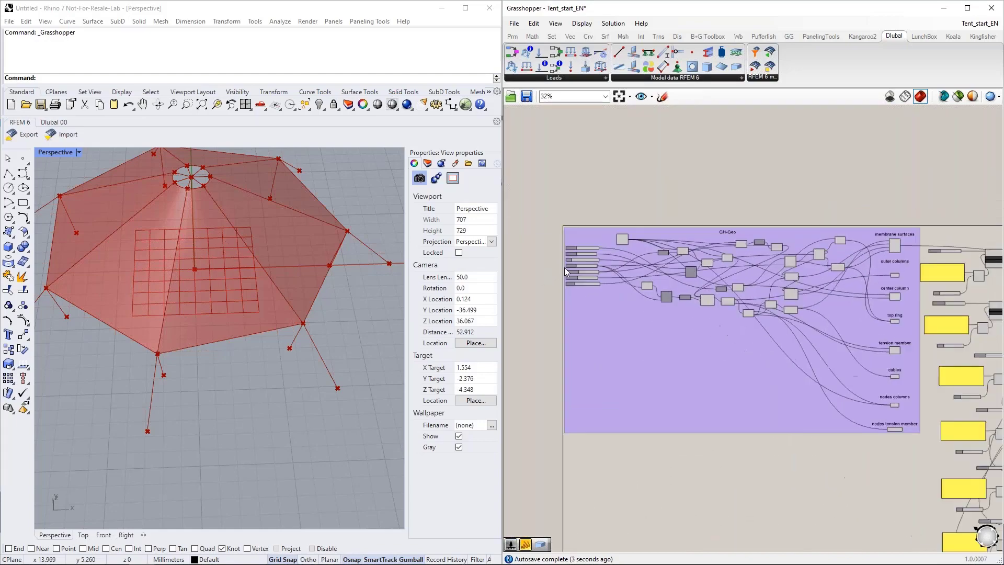
left_click_drag(686, 256, 707, 254)
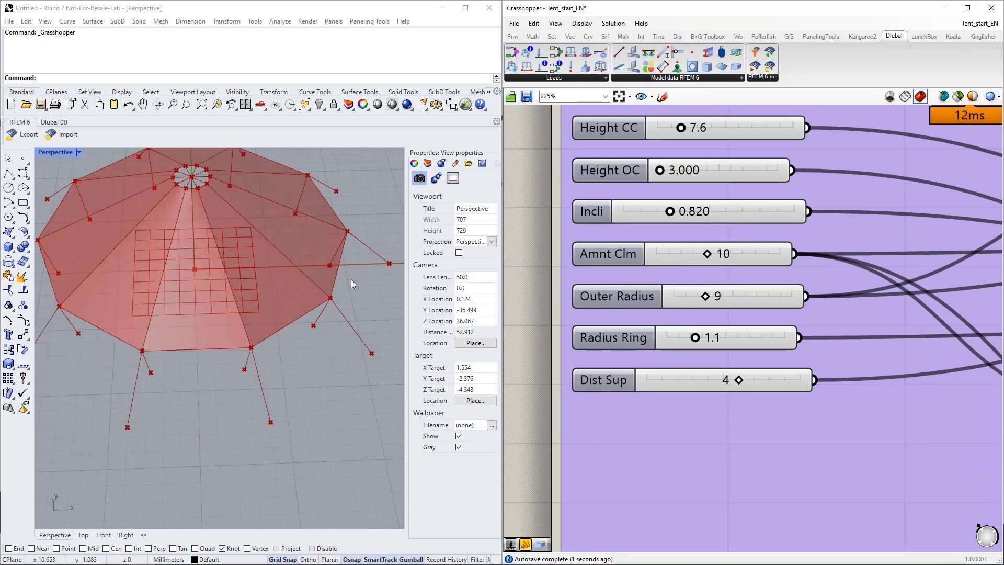
scroll(364, 297, "down", 2)
right_click_drag(364, 297, 346, 321)
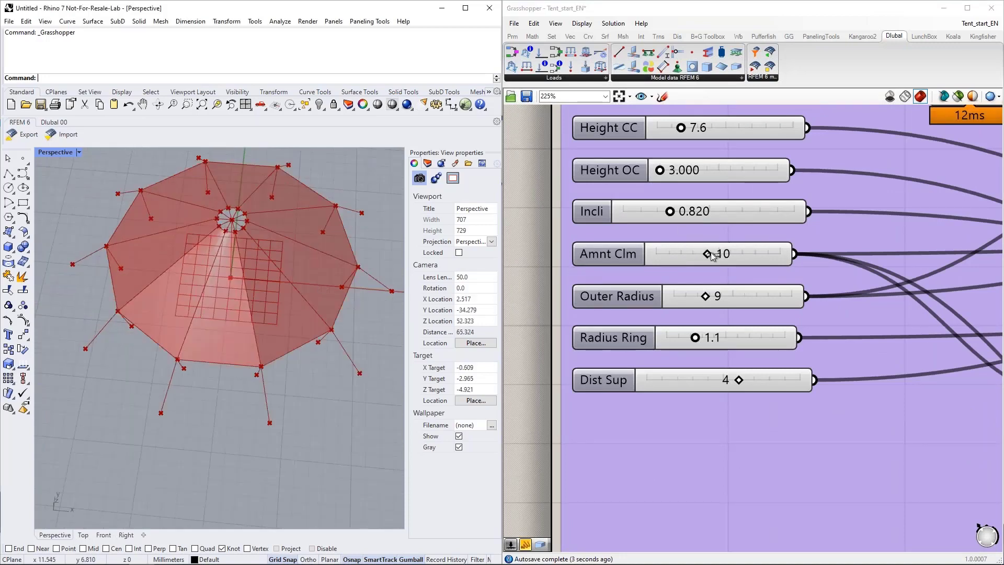
Step: Set the Amnt Clm slider to 7 and delete the numbers panel feeding the Surface component's No. input
left_click_drag(709, 254, 685, 255)
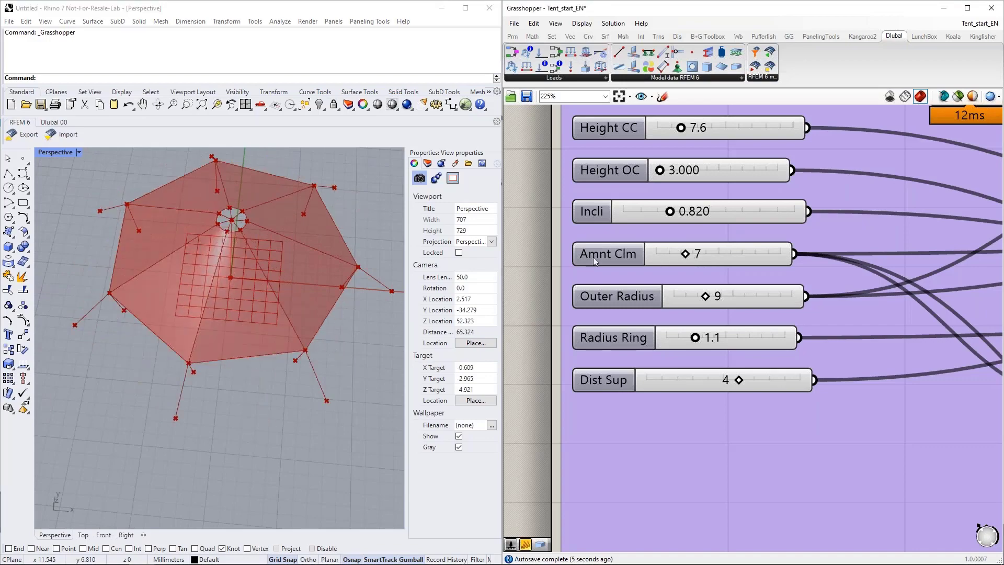
scroll(560, 262, "down", 5)
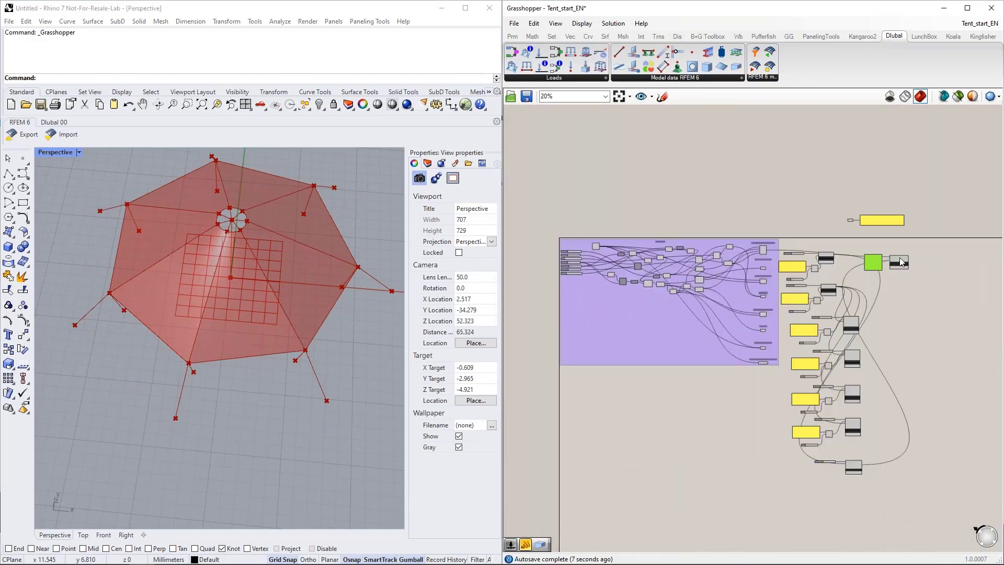
scroll(831, 271, "up", 1)
scroll(831, 271, "up", 3)
right_click_drag(833, 327, 865, 286)
key("Delete")
Step: Add a Series component between the first Material component and the Surface component
left_click_drag(926, 227, 931, 193)
right_click_drag(776, 212, 795, 243)
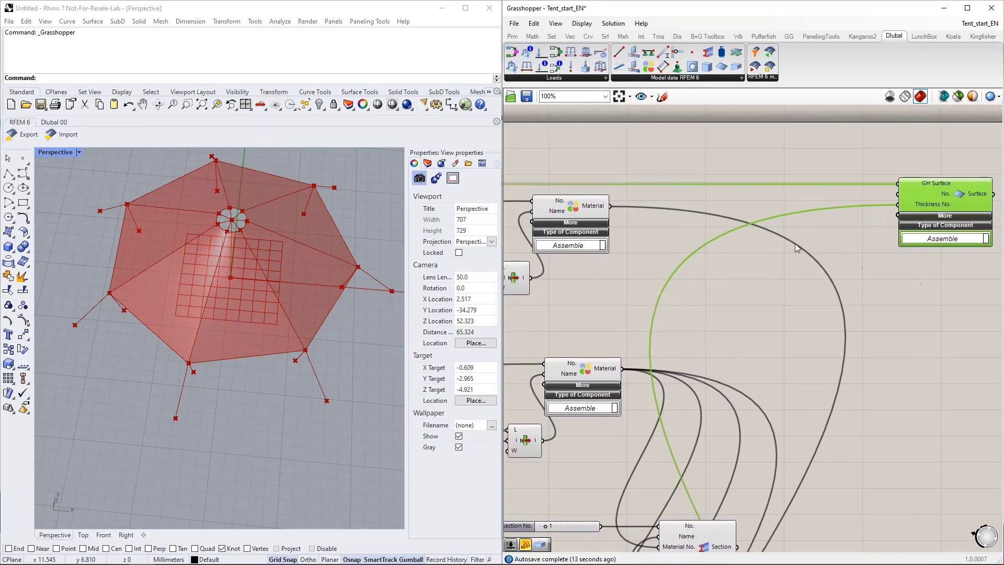
double_click(730, 260)
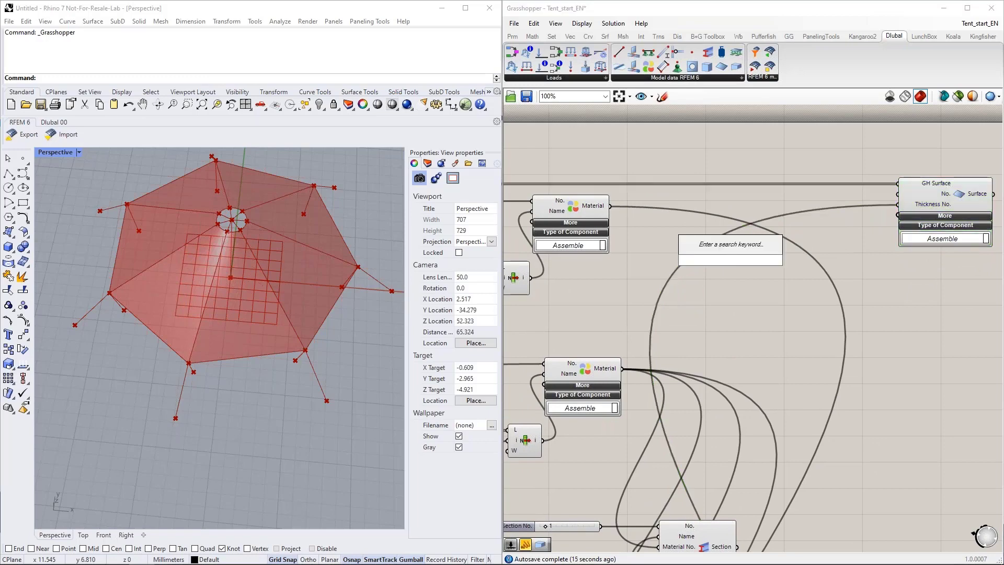
type("\"series")
key("BackSpace")
key("BackSpace")
key("BackSpace")
key("BackSpace")
key("BackSpace")
key("BackSpace")
key("BackSpace")
type("series")
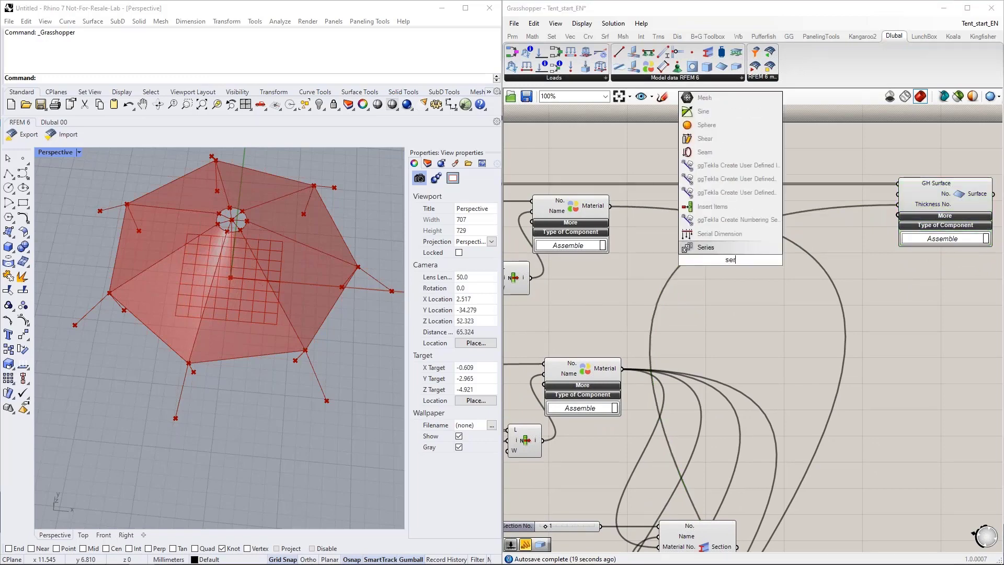
key("Return")
left_click_drag(730, 259, 781, 222)
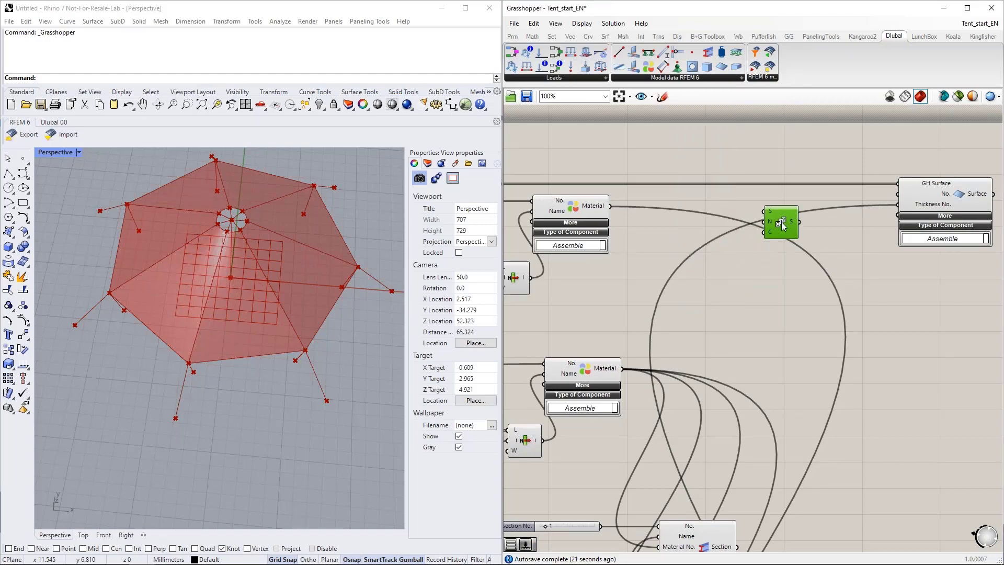
Step: Set the Series component's start number (S) to 1
right_click(770, 209)
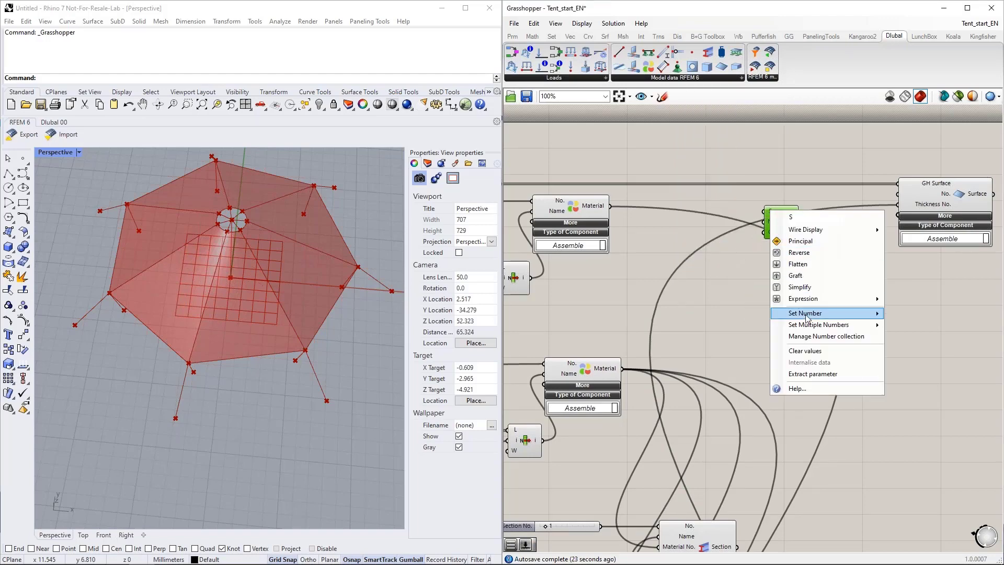
mouse_move(810, 313)
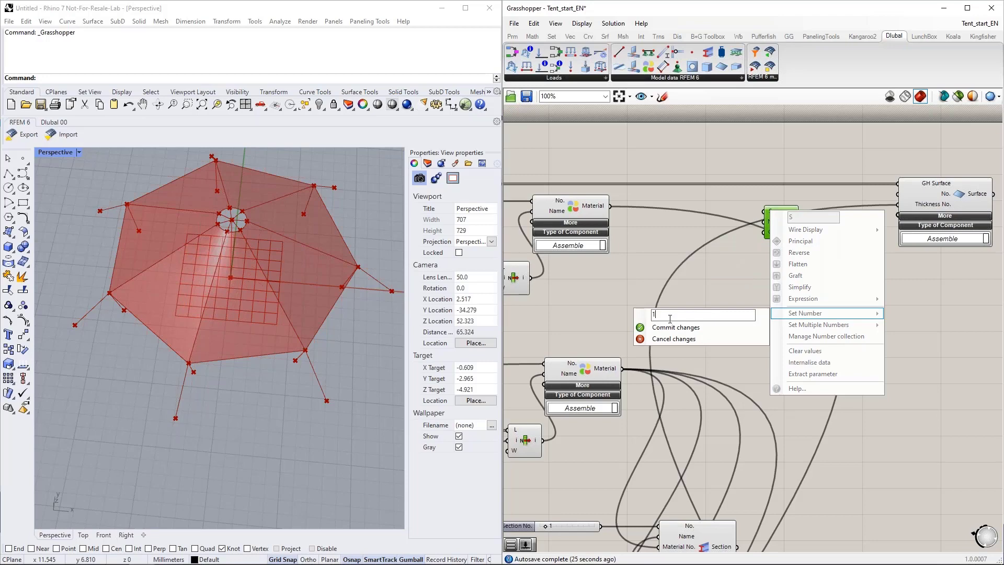
left_click(675, 327)
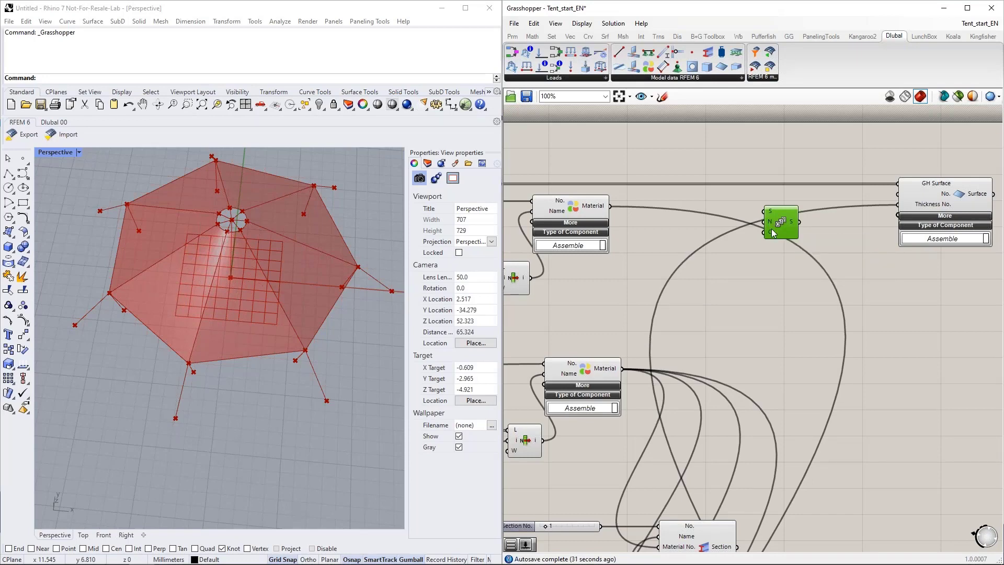
Step: Bring the Series component into the geometry group and connect the Amnt Clm slider to its count input (C)
scroll(770, 228, "down", 5)
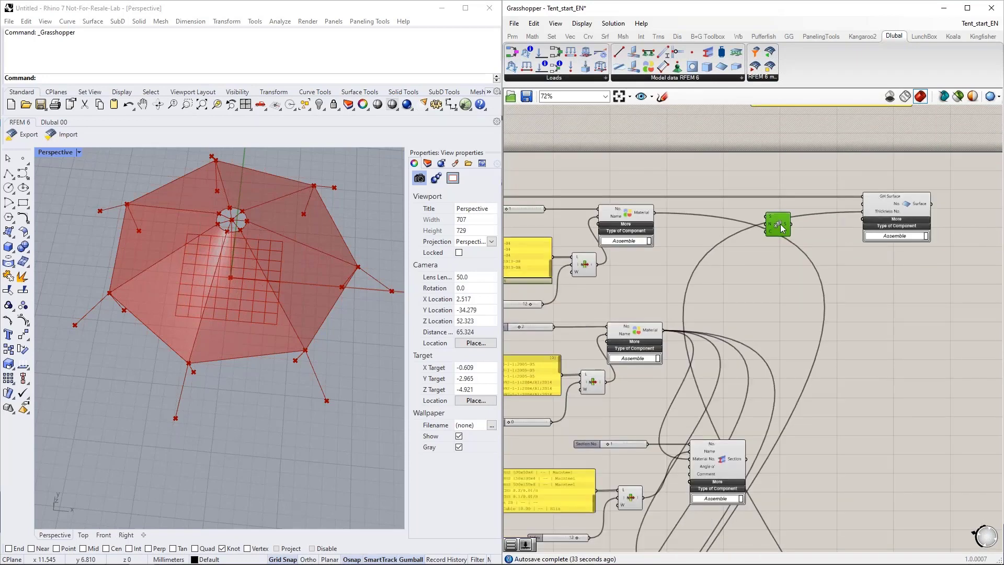
scroll(801, 230, "down", 1)
left_click_drag(801, 230, 547, 257)
right_click_drag(737, 266, 996, 253)
left_click_drag(805, 242, 550, 247)
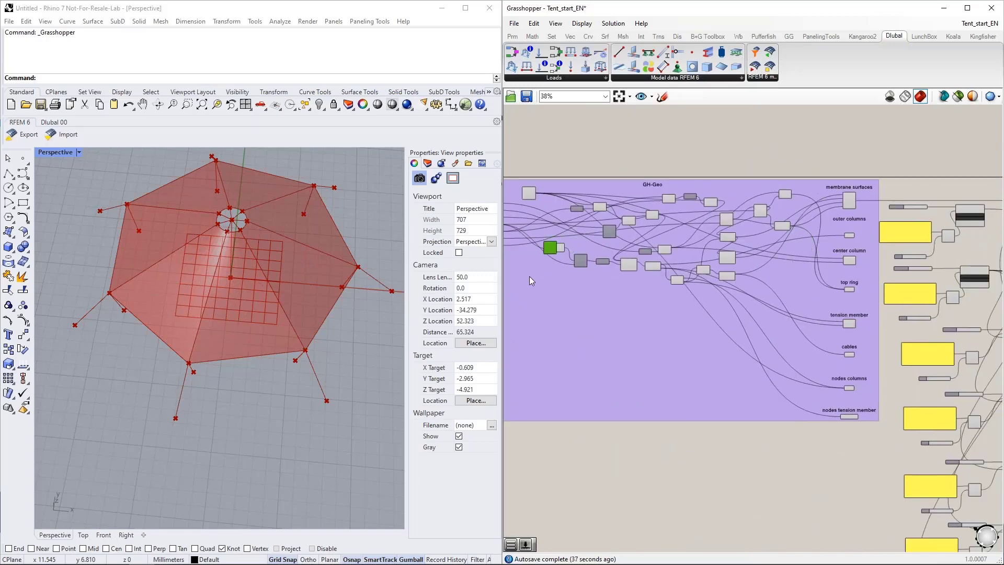
scroll(604, 277, "up", 4)
scroll(604, 278, "up", 3)
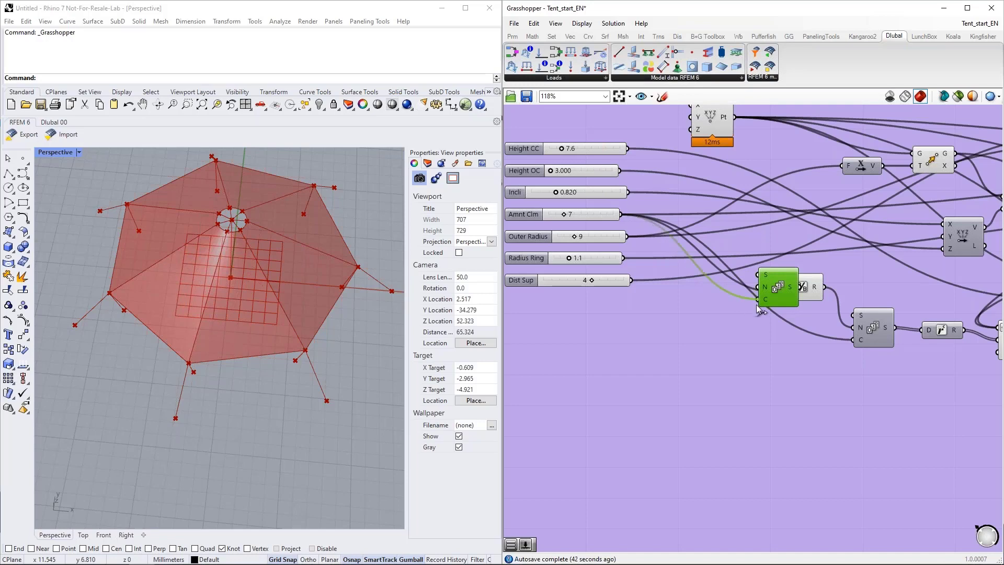
Step: Move the Series component back beside the Surface component and connect its output to the Surface's No. input
scroll(620, 322, "down", 5)
right_click_drag(908, 293, 762, 310)
scroll(762, 310, "up", 5)
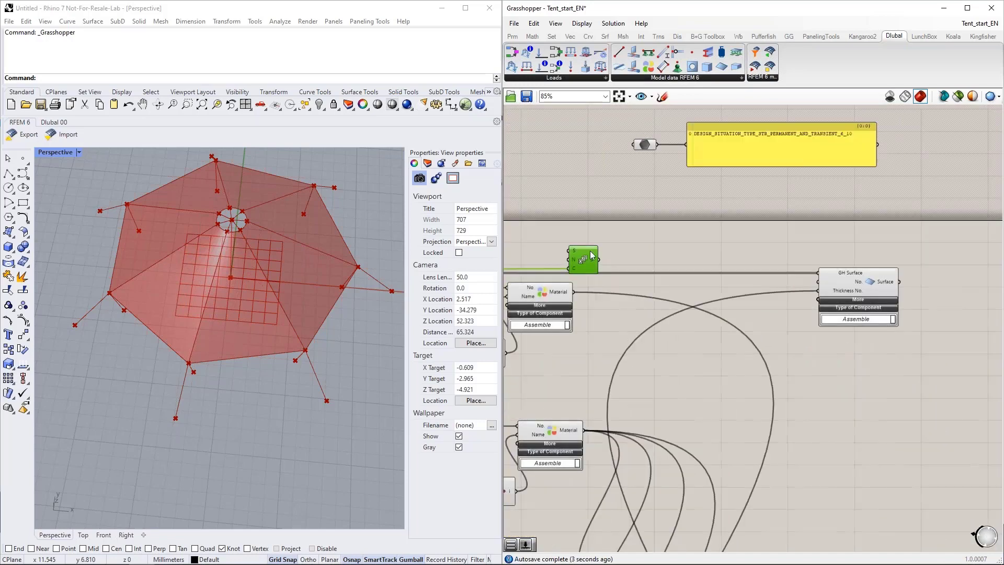
scroll(773, 310, "up", 3)
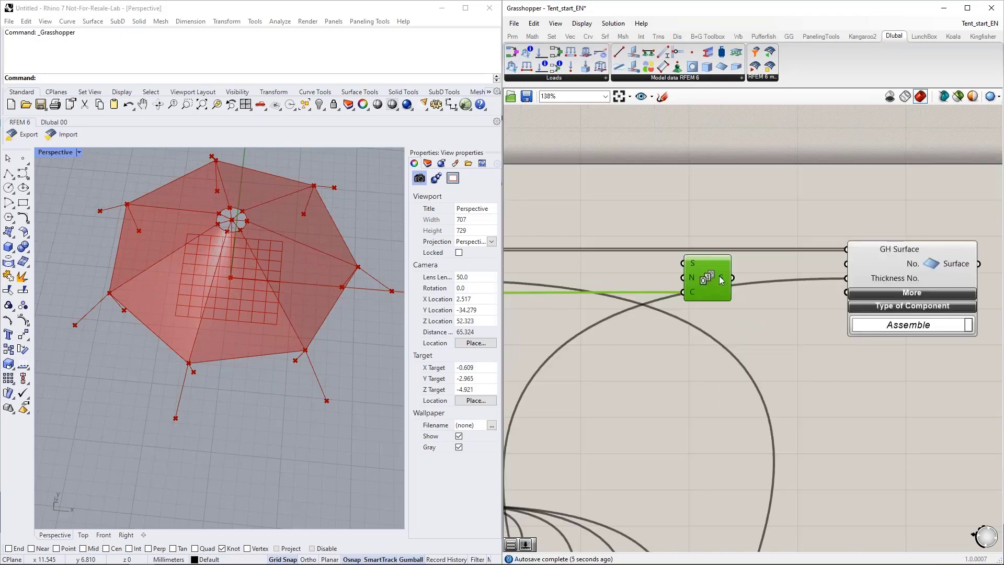
mouse_move(719, 276)
left_click_drag(732, 276, 847, 264)
scroll(664, 224, "down", 2)
scroll(664, 225, "down", 1)
left_click_drag(693, 264, 694, 255)
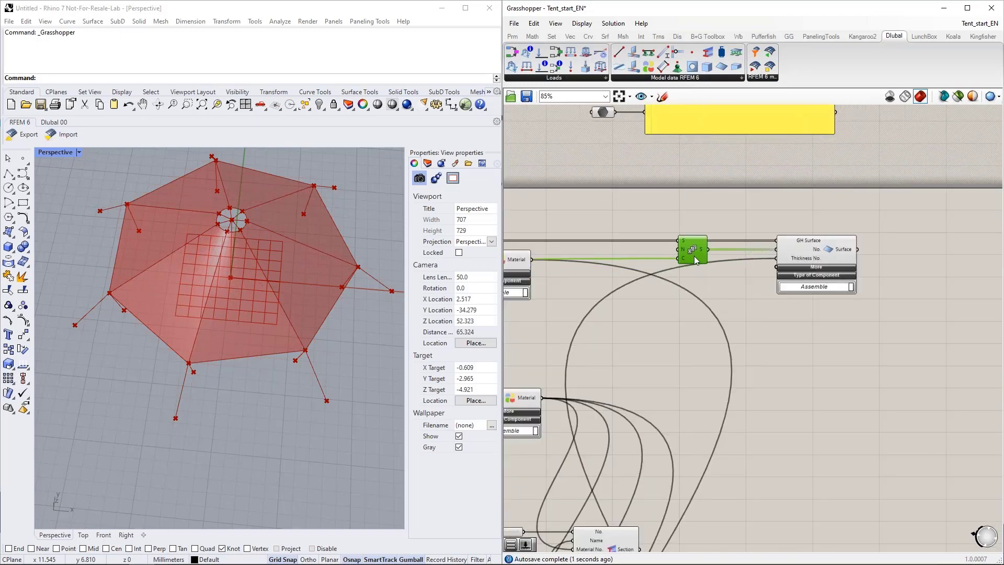
Step: Expand the Surface component's additional inputs and add a Value List beside them
right_click_drag(729, 330, 730, 253)
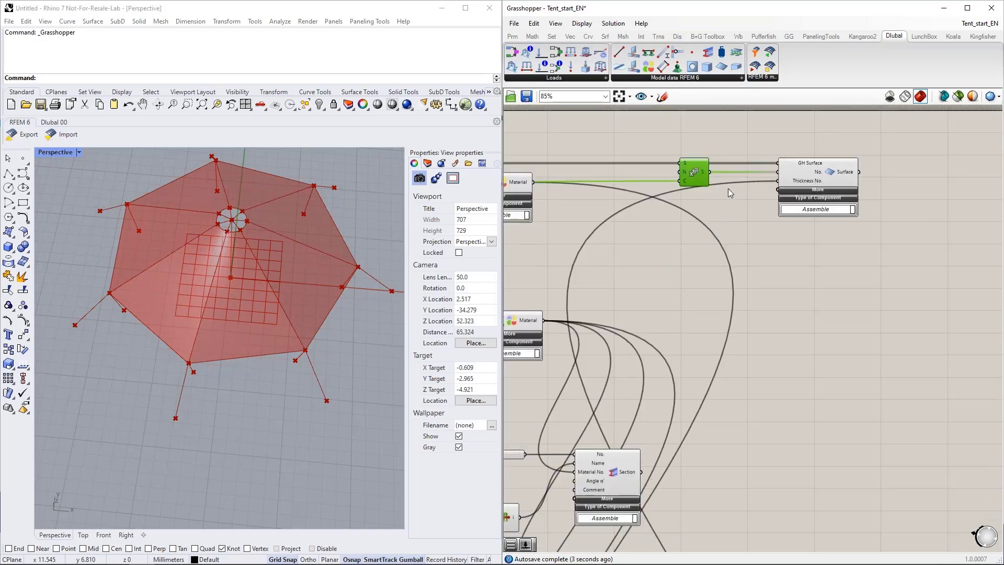
left_click(817, 190)
double_click(681, 231)
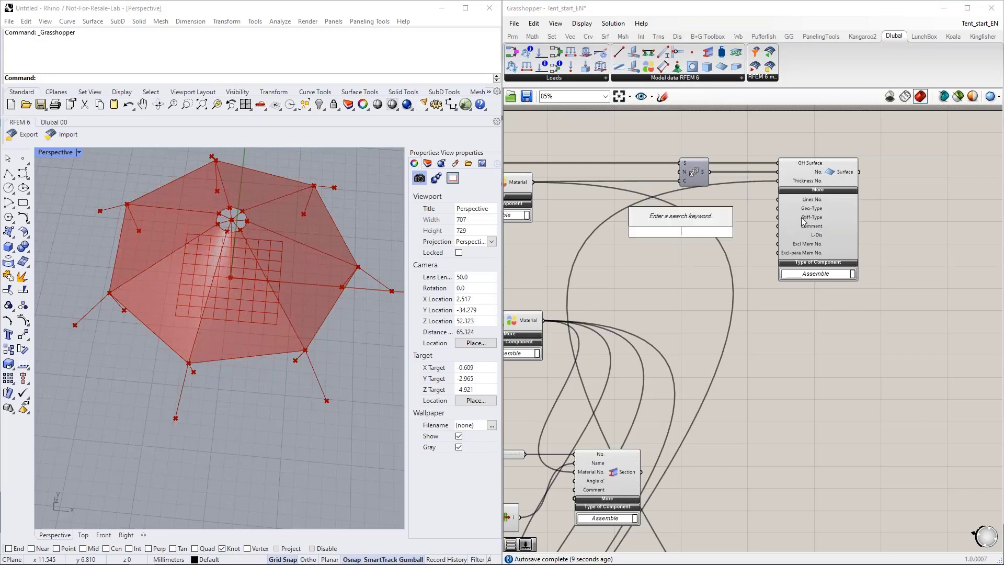
mouse_move(803, 221)
type("va")
key("Return")
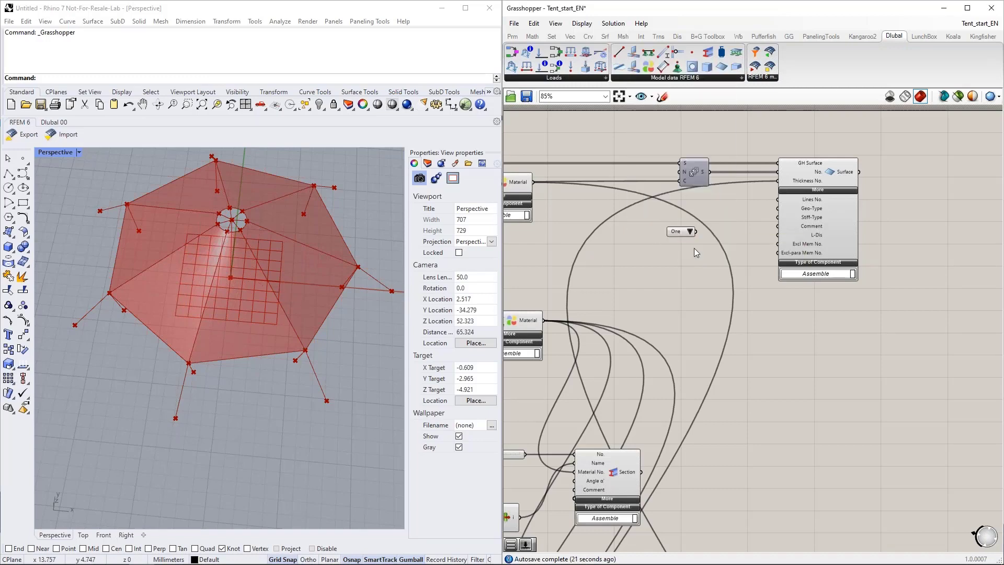
Step: Connect the Value List to the Surface's Stiff-Type input, choose TYPE_MEMBRANE and align the list with that input
left_click_drag(697, 232, 772, 222)
scroll(755, 230, "up", 2)
scroll(756, 230, "up", 1)
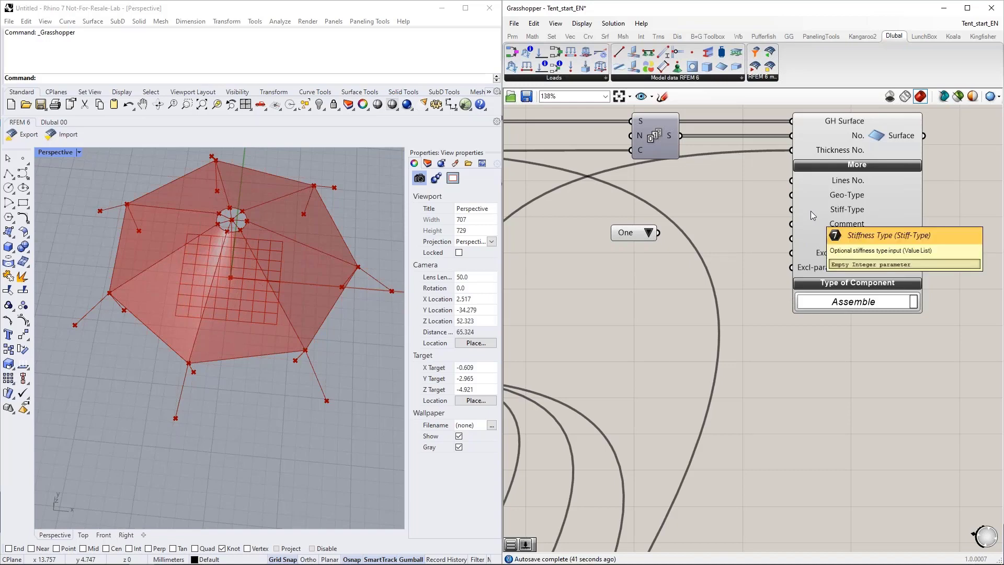
left_click_drag(658, 233, 785, 212)
left_click_drag(684, 231, 650, 225)
left_click(733, 216)
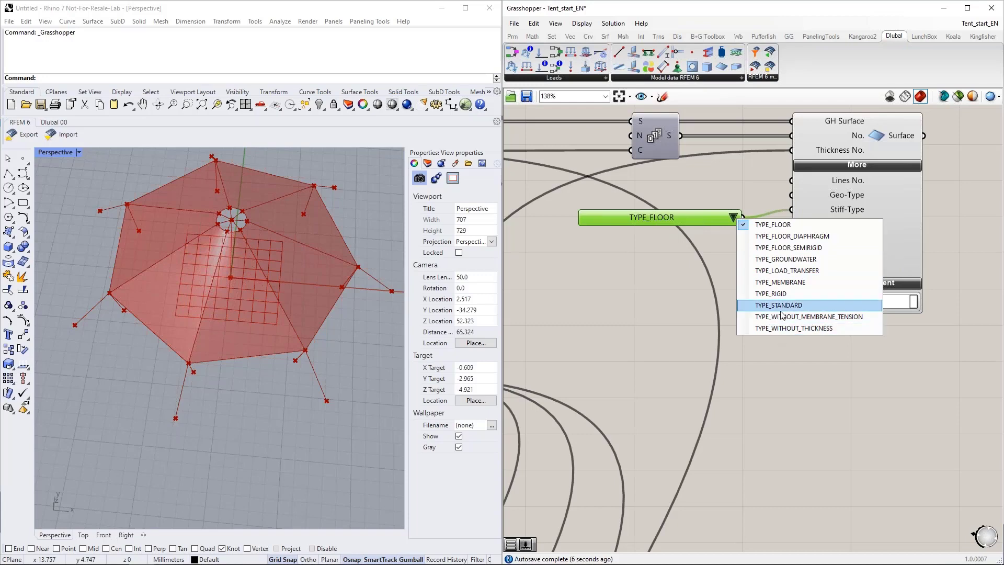
left_click(784, 283)
left_click_drag(653, 218, 654, 210)
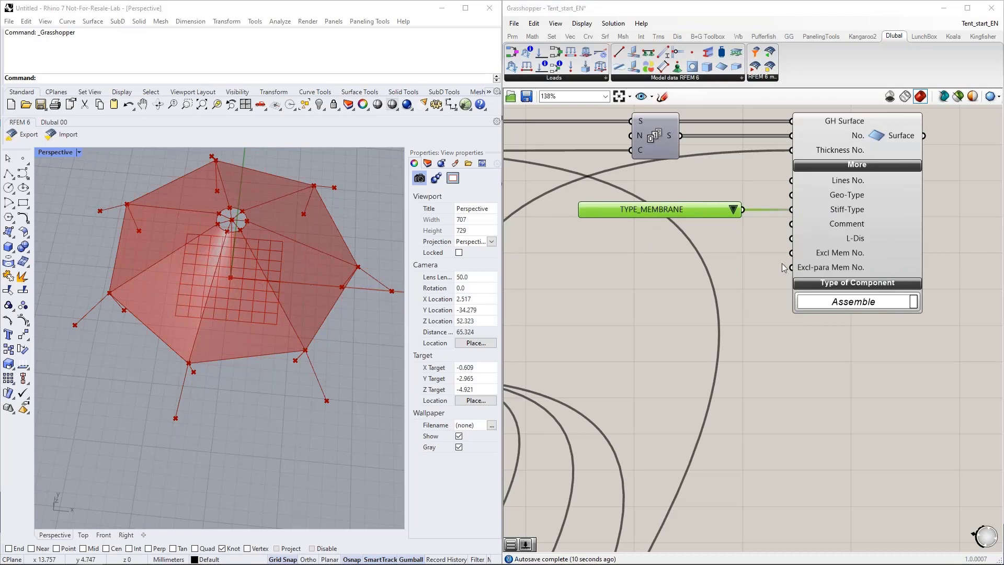
Step: Add a Member component to the canvas below the Surface component
scroll(816, 341, "down", 5)
right_click_drag(805, 340, 723, 350)
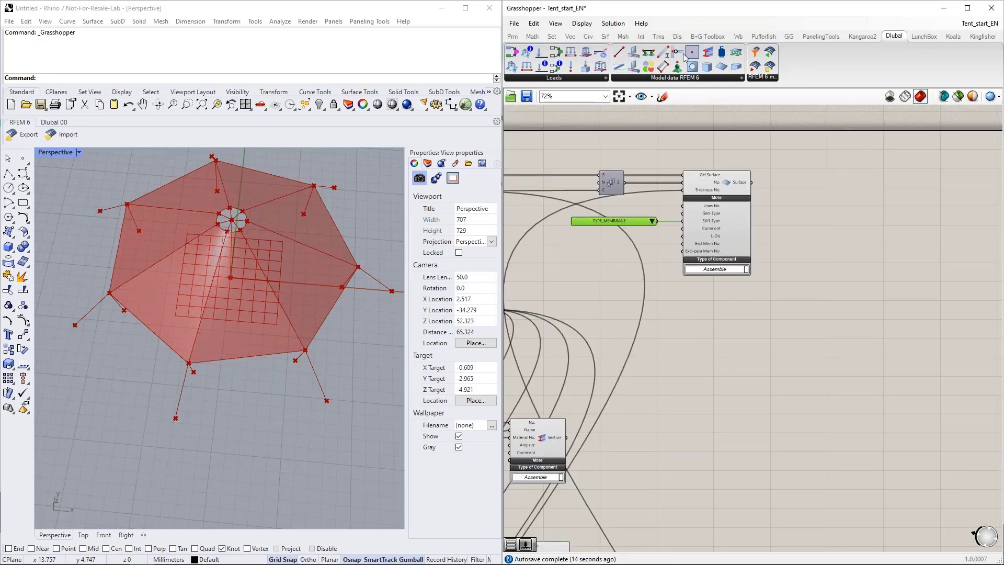
left_click_drag(662, 53, 746, 376)
scroll(670, 357, "up", 5)
left_click_drag(761, 323, 760, 309)
Step: Connect the outer columns geometry to the Member component's GH Line input and place the Member below the Surface component
right_click_drag(664, 285, 836, 323)
scroll(737, 304, "down", 2)
scroll(834, 317, "down", 5)
left_click_drag(918, 324, 816, 287)
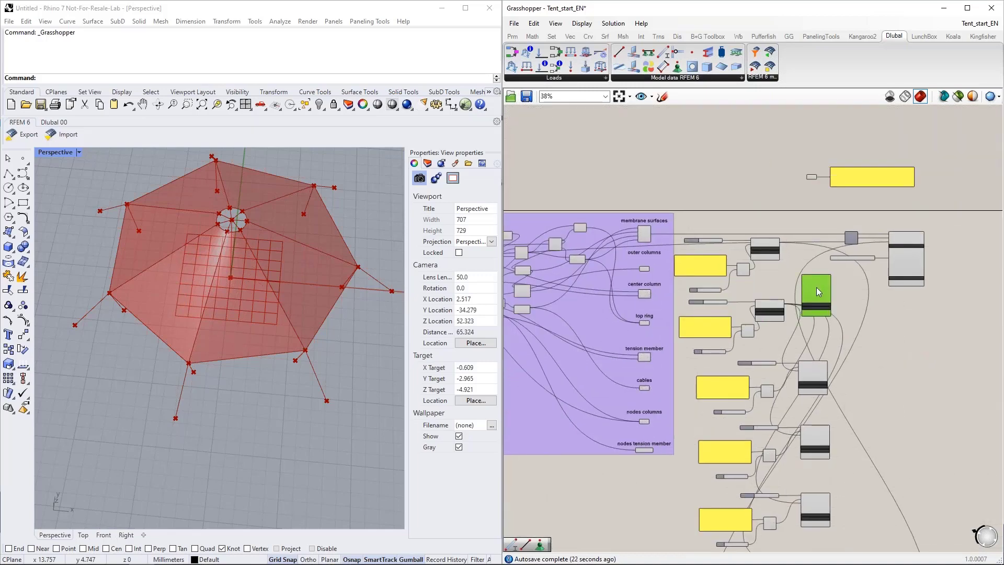
scroll(716, 286, "up", 4)
left_click_drag(544, 240, 888, 255)
right_click_drag(781, 260, 450, 217)
left_click_drag(598, 239, 819, 312)
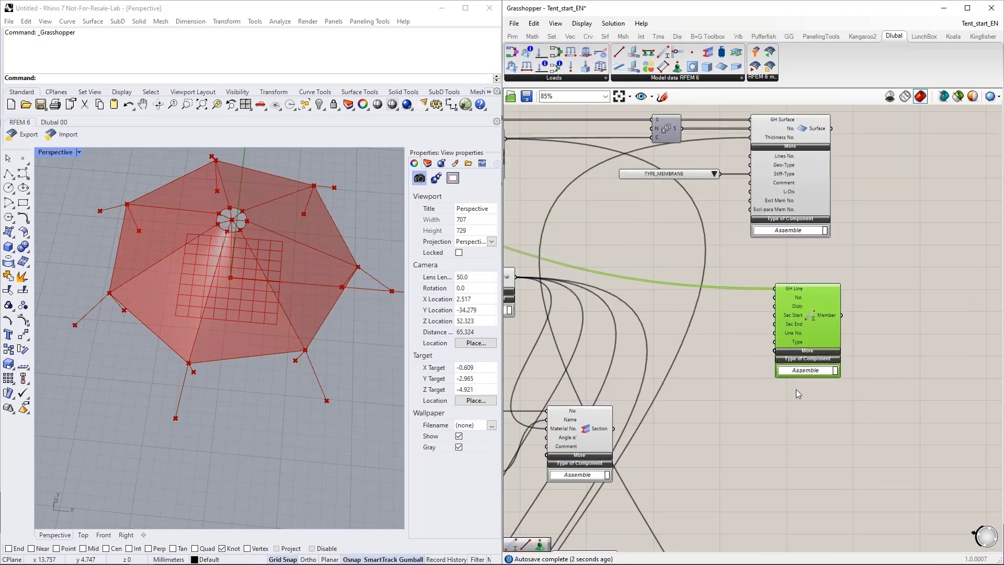
Step: Place a copy of the Series component beside the Member component and connect it to the Member's No. input
right_click_drag(796, 389, 796, 344)
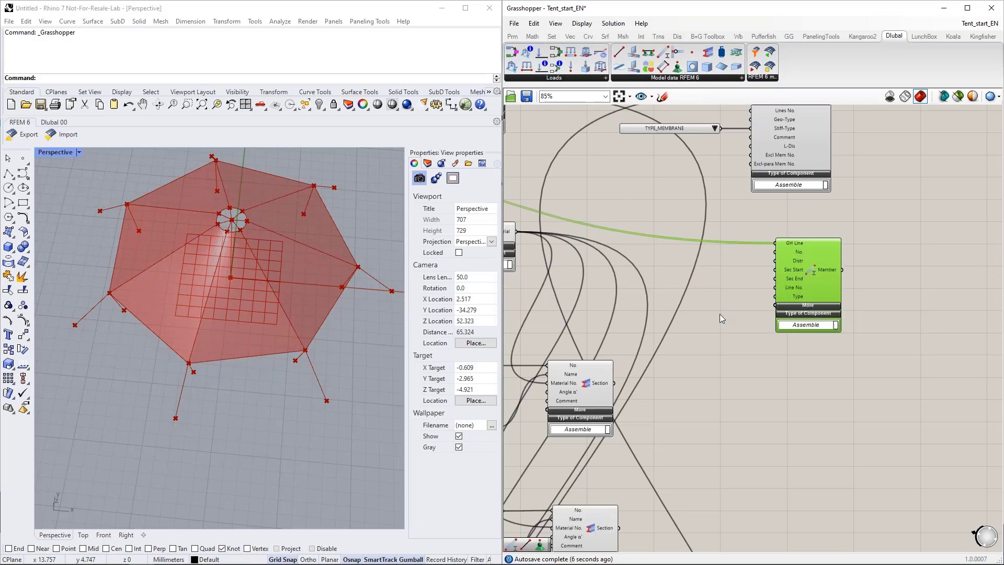
right_click_drag(726, 309, 778, 384)
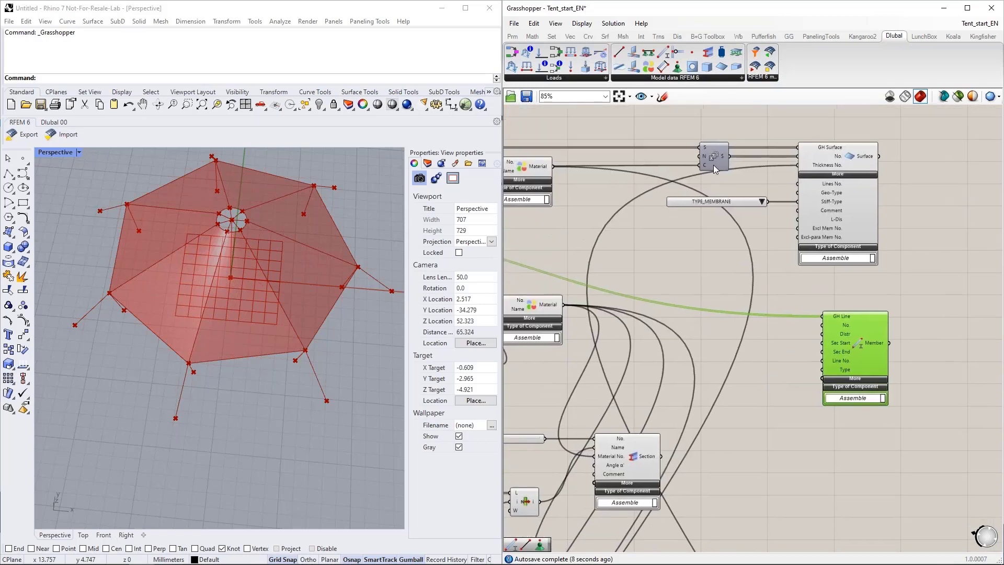
left_click_drag(713, 165, 821, 326, "alt")
left_click_drag(725, 343, 729, 334)
right_click_drag(831, 305, 828, 259)
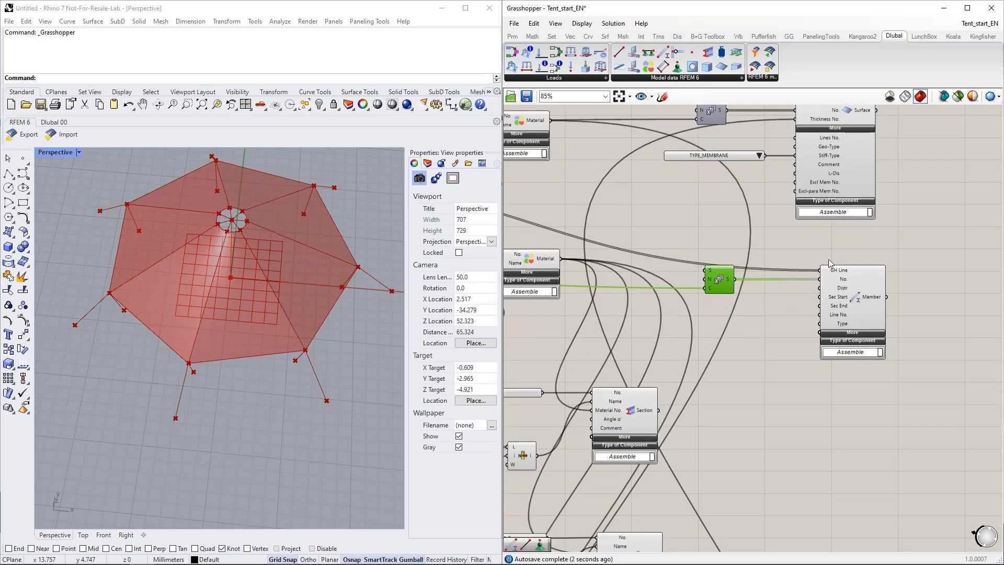
Step: Connect the output of the Section component numbered 1 to the Member component's Sec Start input
right_click_drag(775, 338, 772, 308)
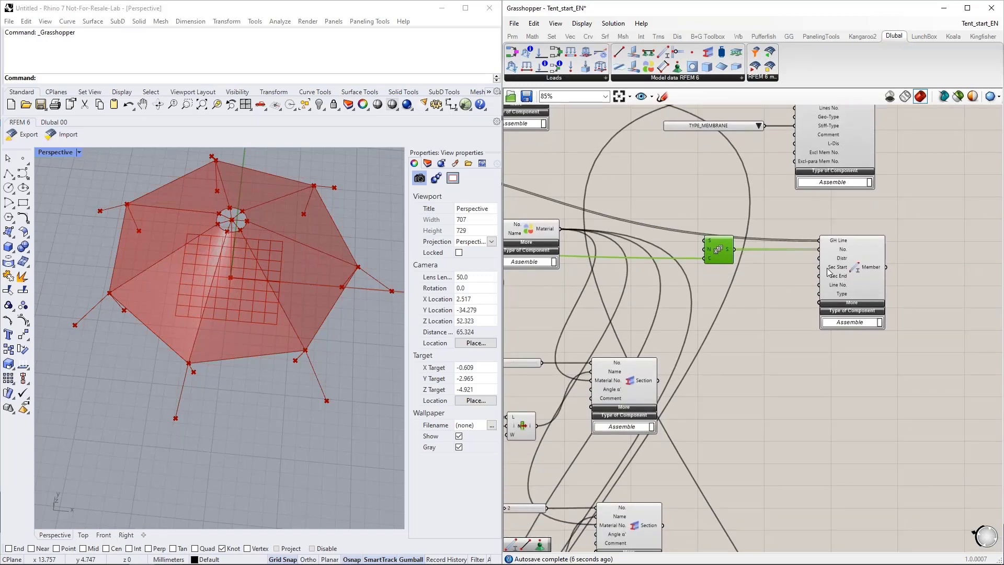
right_click_drag(671, 372, 756, 333)
left_click_drag(743, 341, 903, 228)
right_click_drag(911, 288, 820, 271)
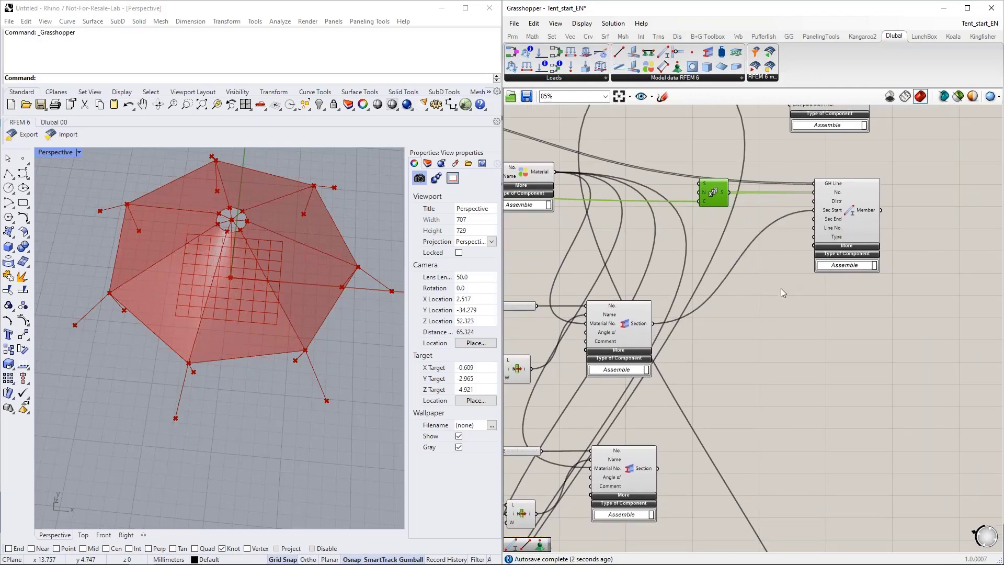
Step: Add a second Member component directly below the outer columns Member
right_click_drag(880, 324, 844, 285)
left_click(814, 185)
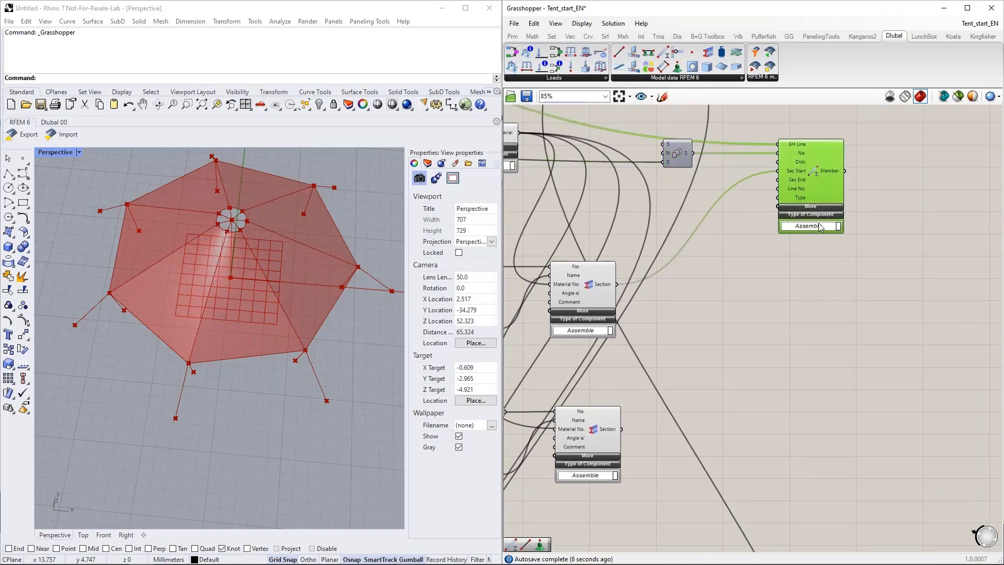
scroll(819, 315, "down", 1)
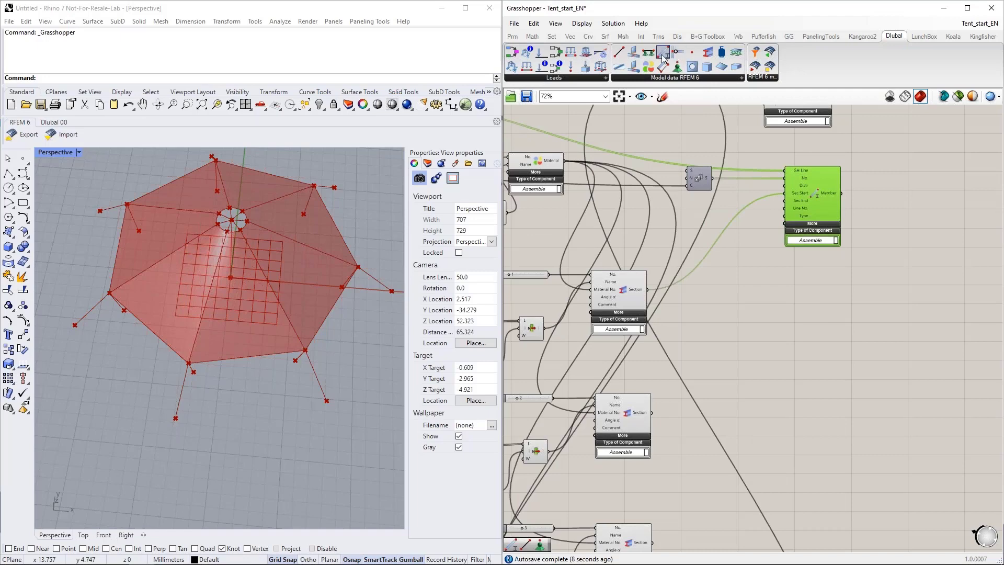
key("ctrl+v")
right_click_drag(722, 291, 887, 325)
scroll(887, 338, "down", 1)
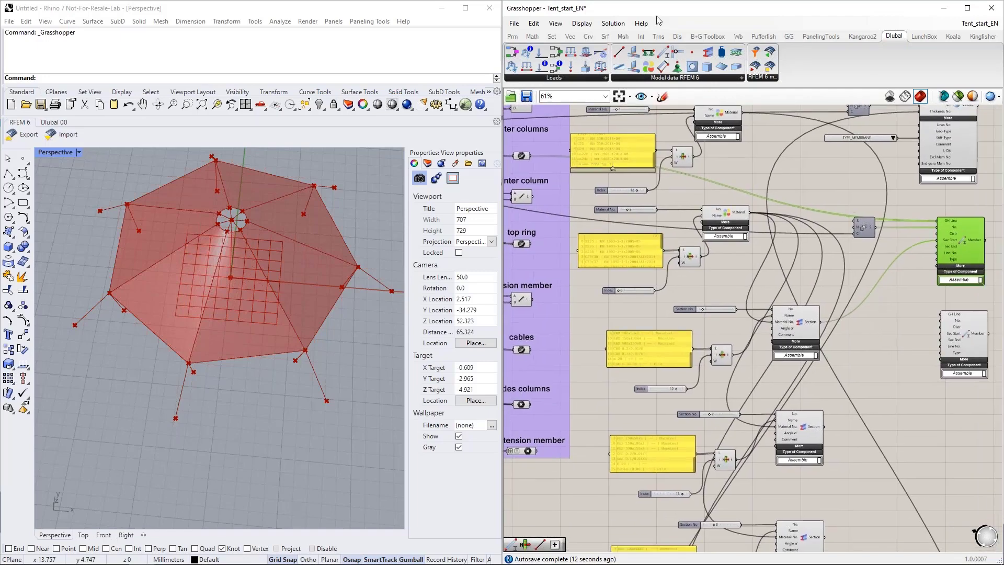
Step: Maximize the Grasshopper window and connect the center column line to the second Member component's GH Line input
left_click_drag(646, 9, 564, 1)
right_click_drag(499, 223, 725, 273)
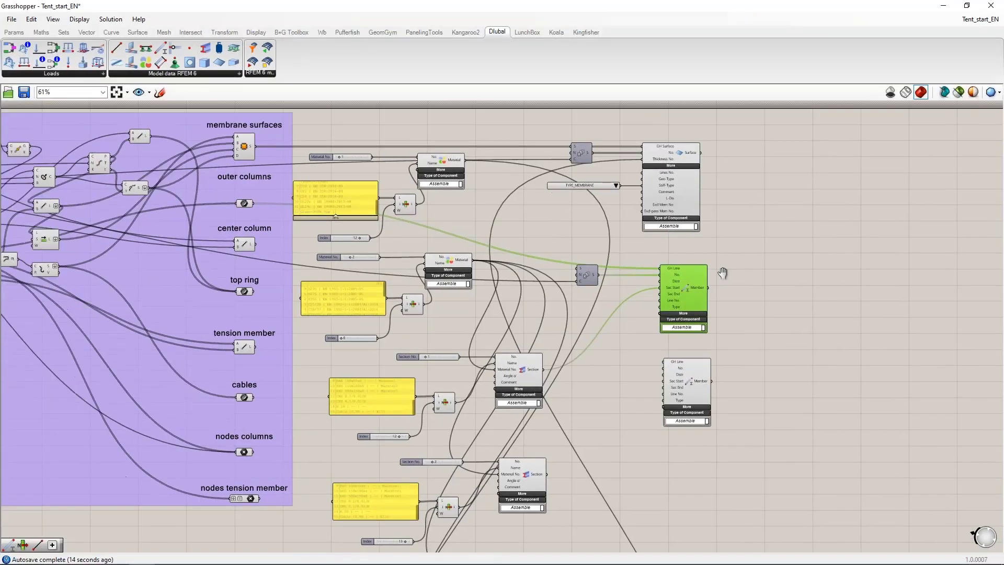
right_click_drag(550, 226, 629, 211)
left_click(773, 365)
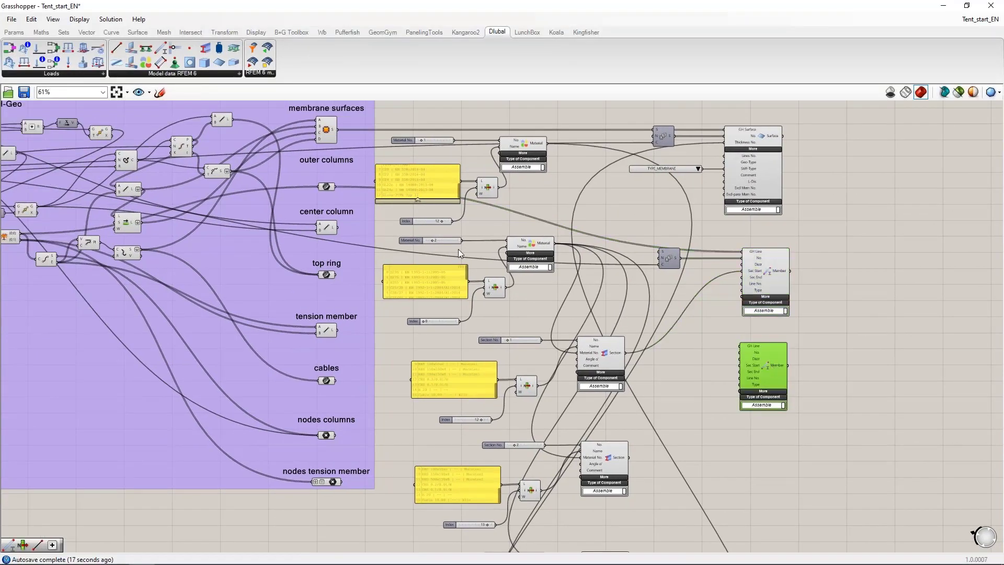
left_click_drag(337, 227, 740, 345)
scroll(756, 425, "up", 5)
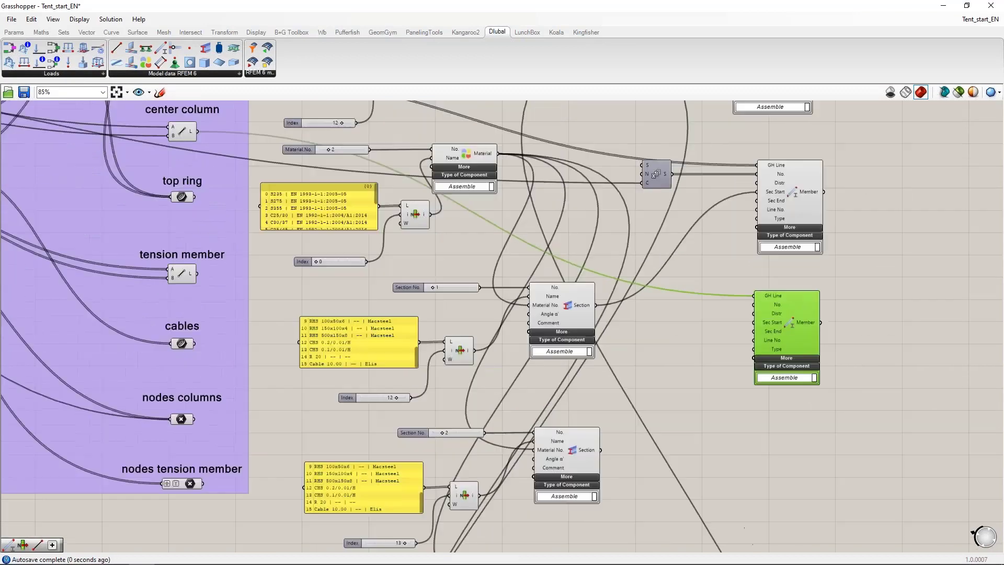
Step: Connect the output of the Section component numbered 1 to the center column Member's Sec Start input
left_click_drag(798, 311, 803, 303)
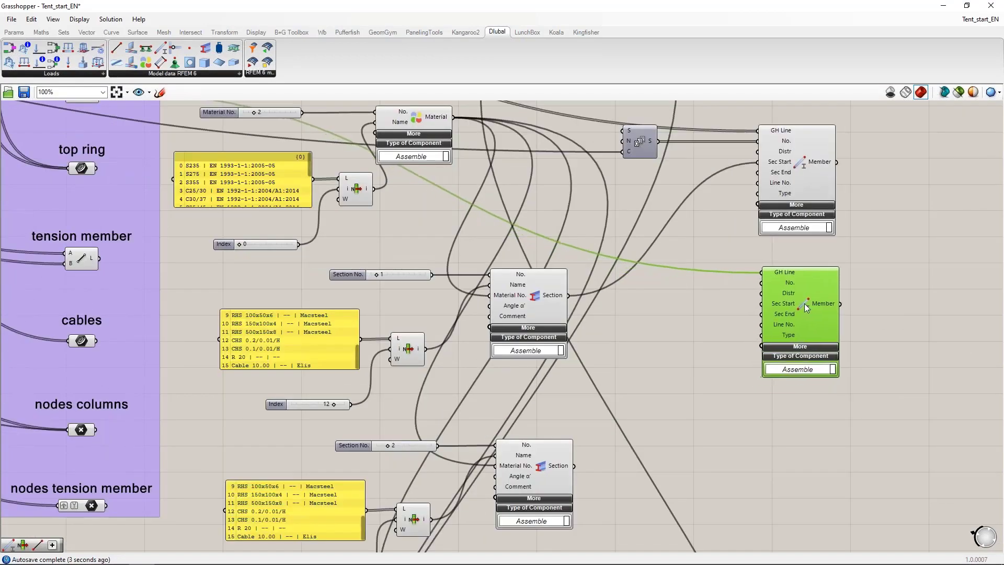
left_click(688, 324)
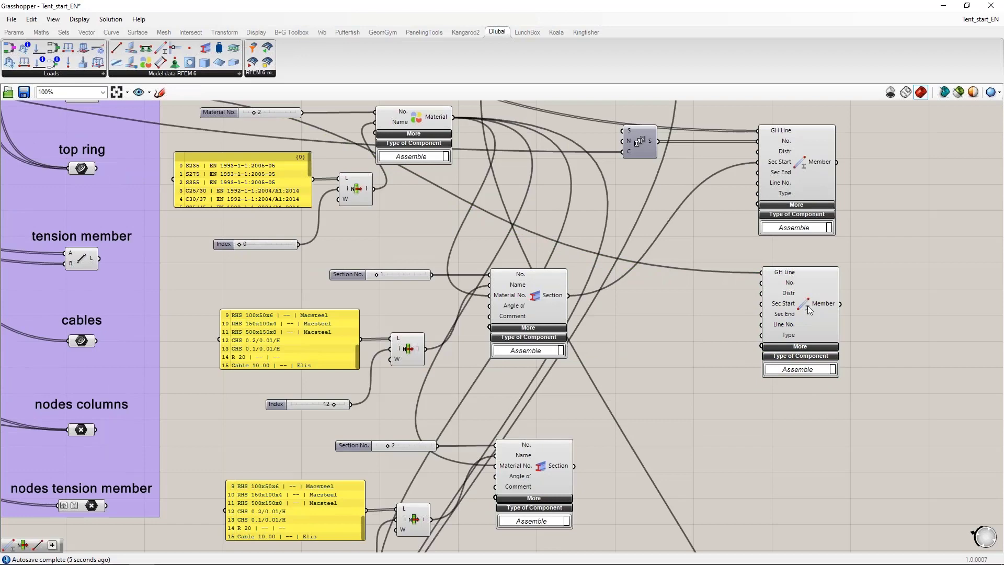
left_click(809, 310)
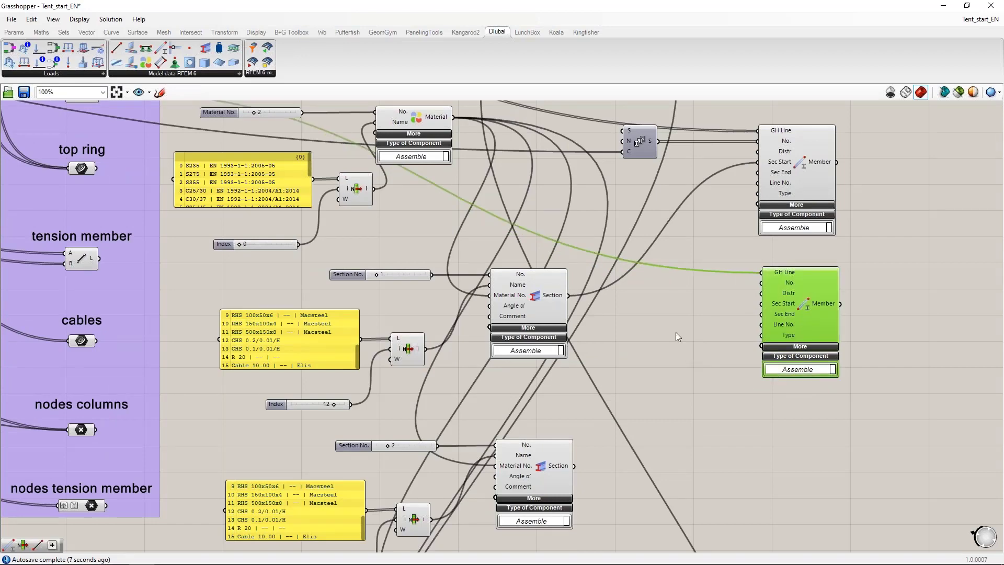
left_click_drag(569, 296, 761, 305)
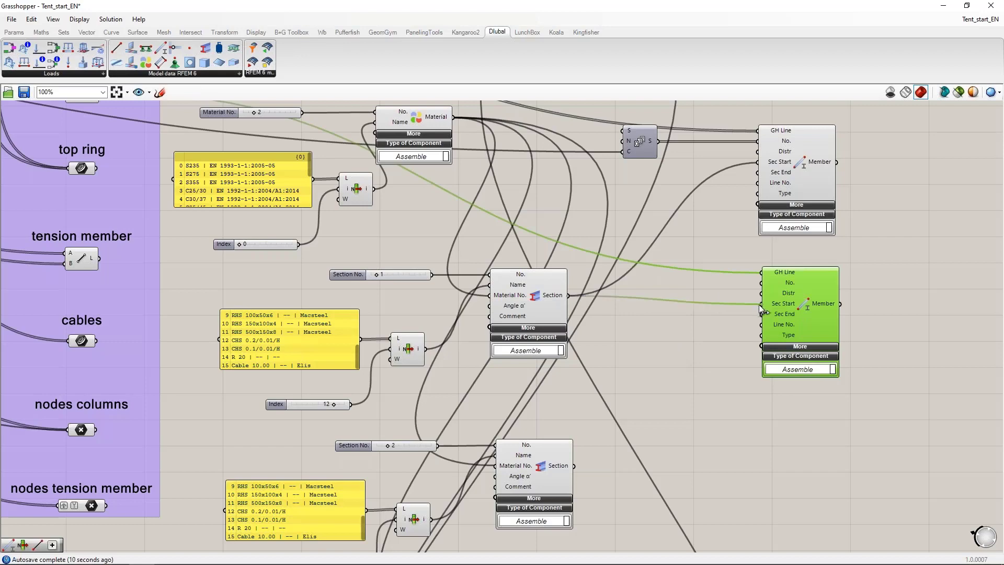
left_click(682, 337)
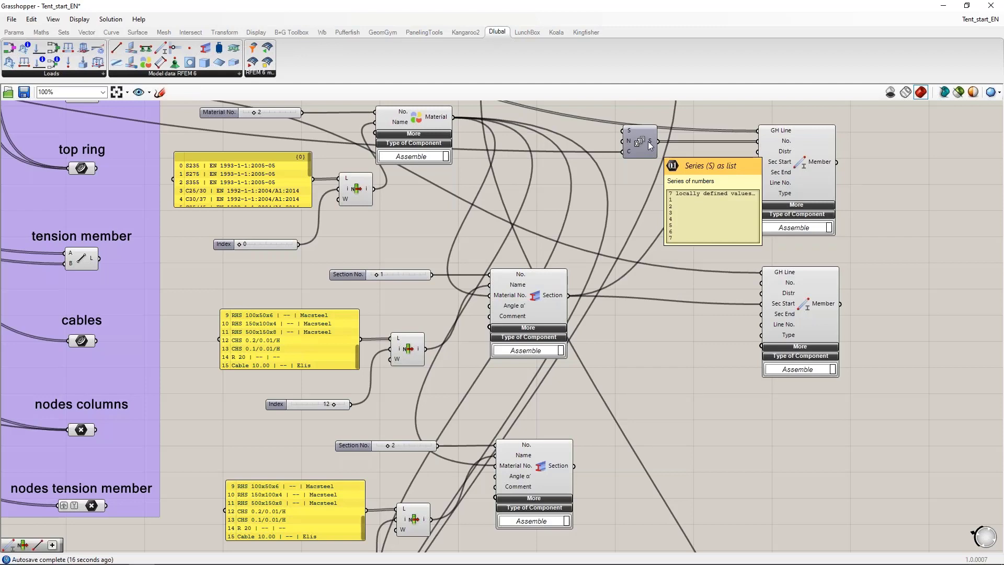
double_click(682, 279)
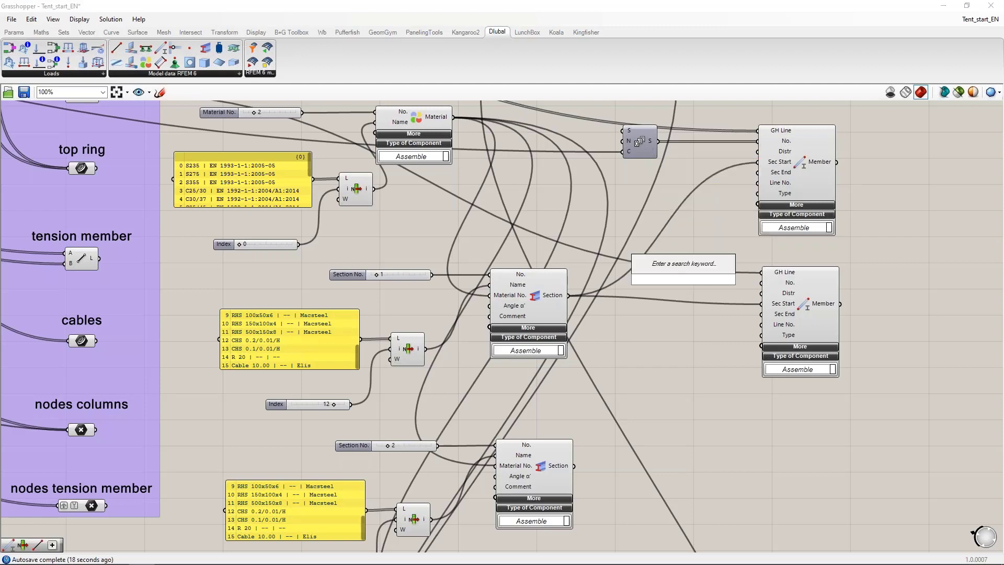
type("8")
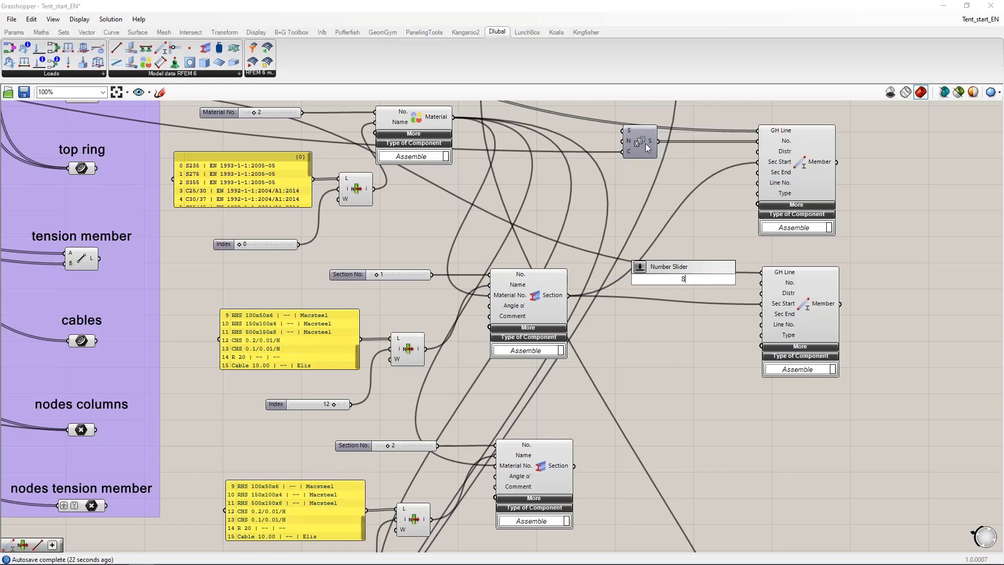
key("Escape")
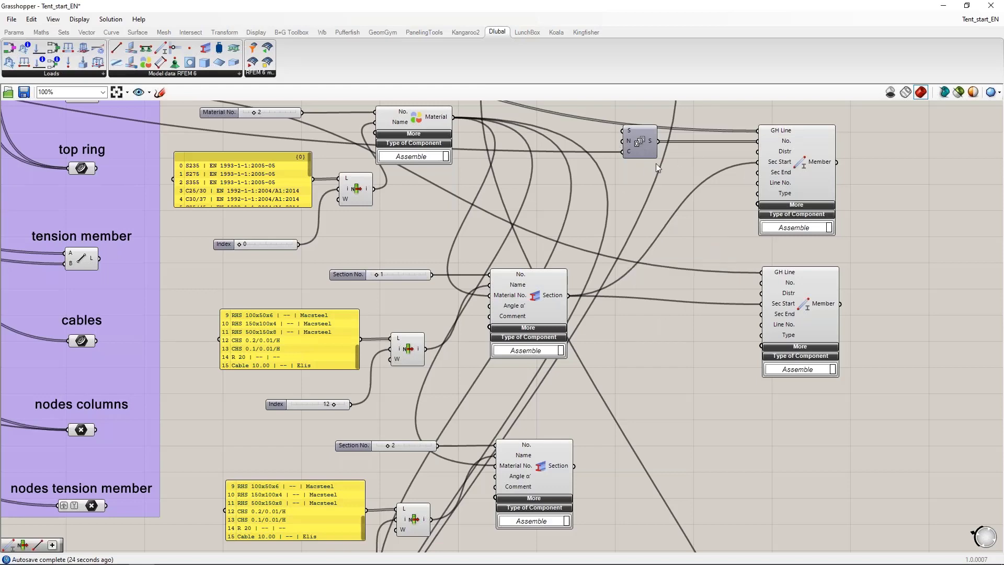
Step: Add a List Item component beside the center column Member and connect the outer columns Series output to its list input
double_click(647, 284)
type("list ite")
key("Return")
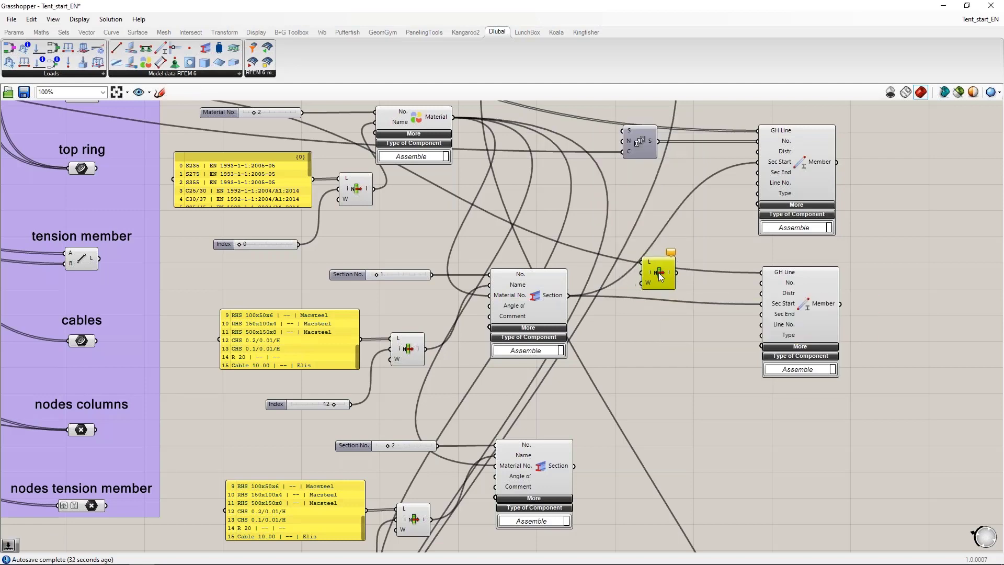
left_click_drag(658, 141, 683, 267)
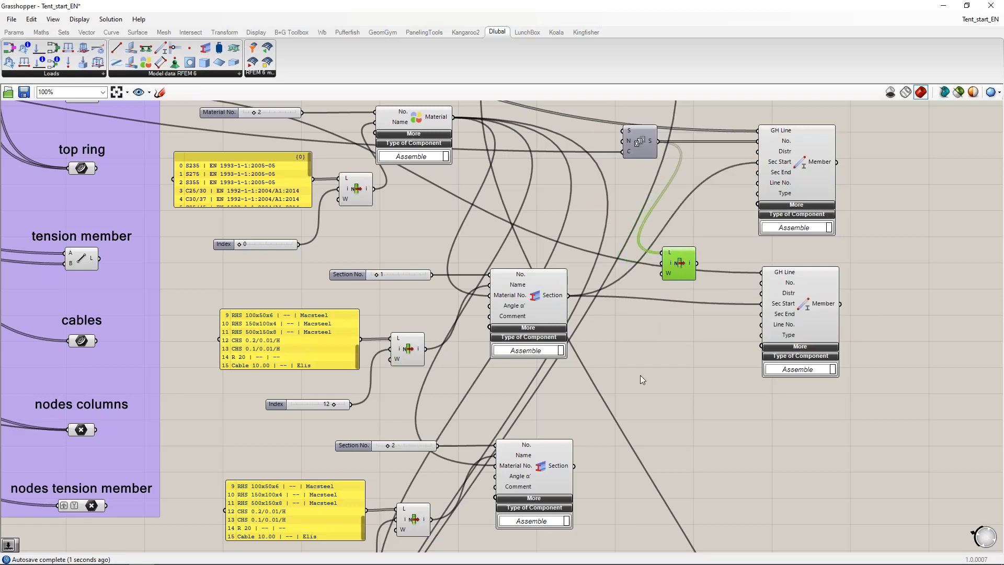
Step: Create a panel containing -1 and connect it to the index input of the new List Item component
double_click(628, 349)
type("-1")
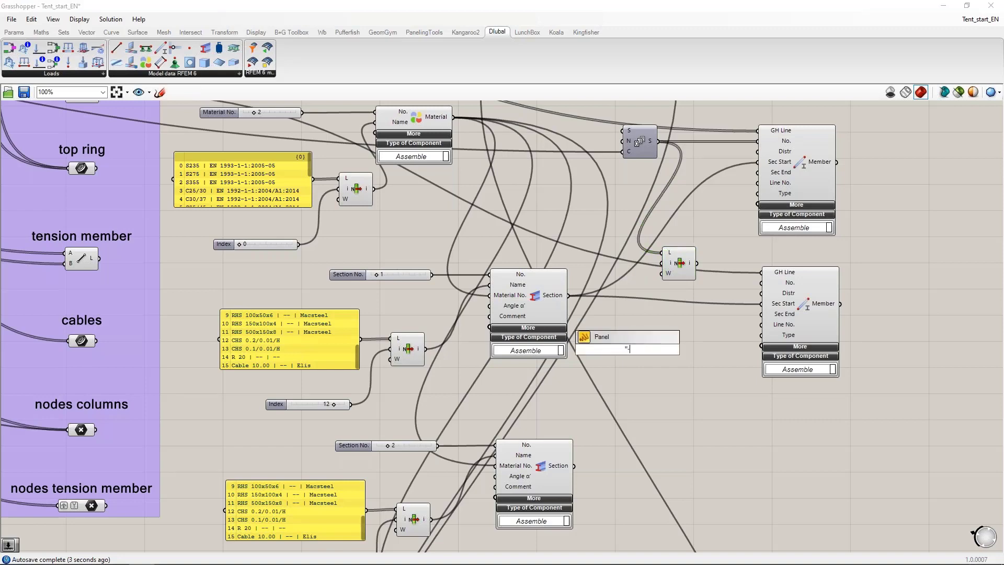
key("Return")
left_click_drag(637, 342, 663, 263)
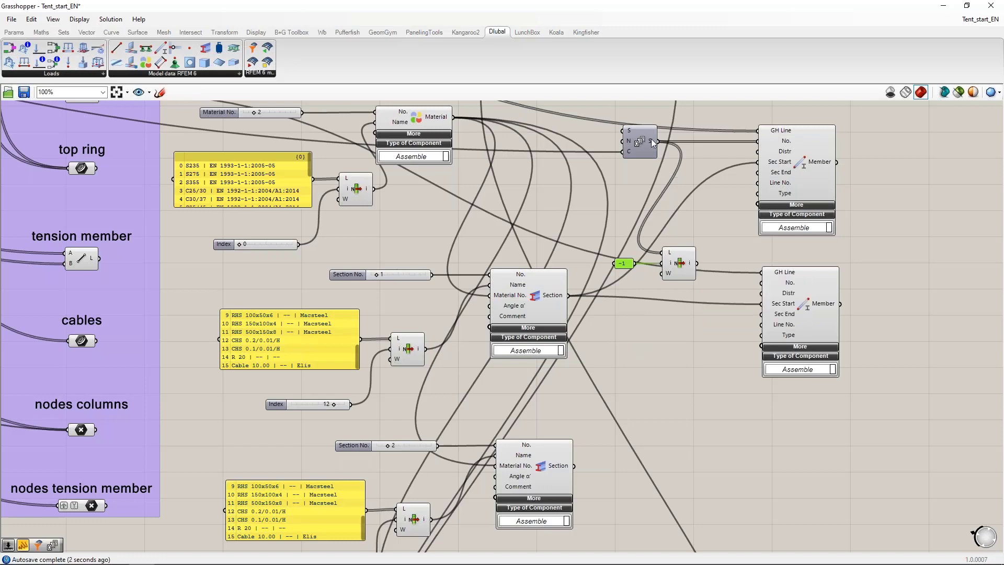
left_click_drag(678, 264, 671, 264)
Step: Add an Addition component that adds 1 to the List Item output, and connect its result to the center column Member's No. input
double_click(651, 301)
type("+1")
key("Return")
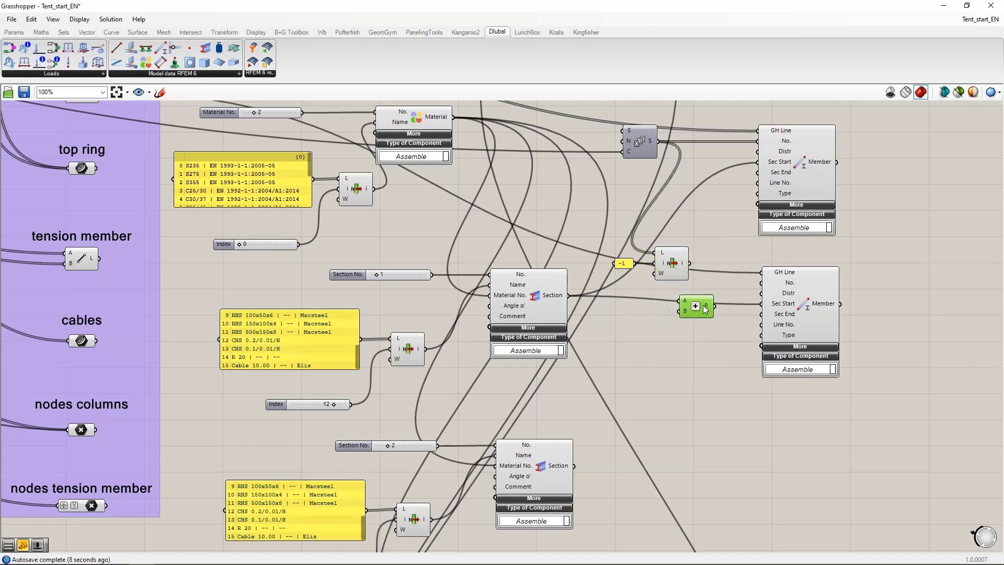
left_click_drag(690, 264, 760, 283)
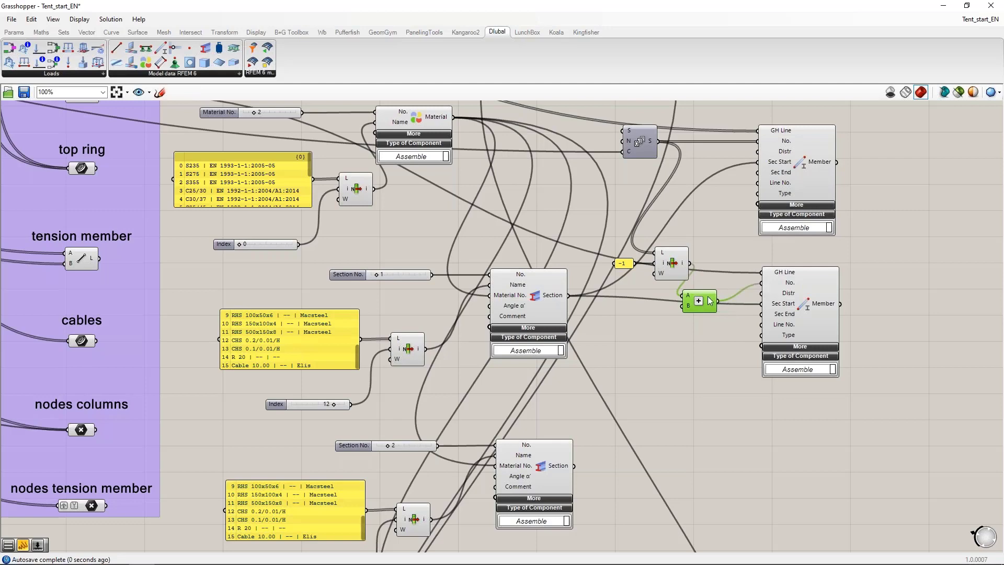
left_click_drag(706, 302, 713, 297)
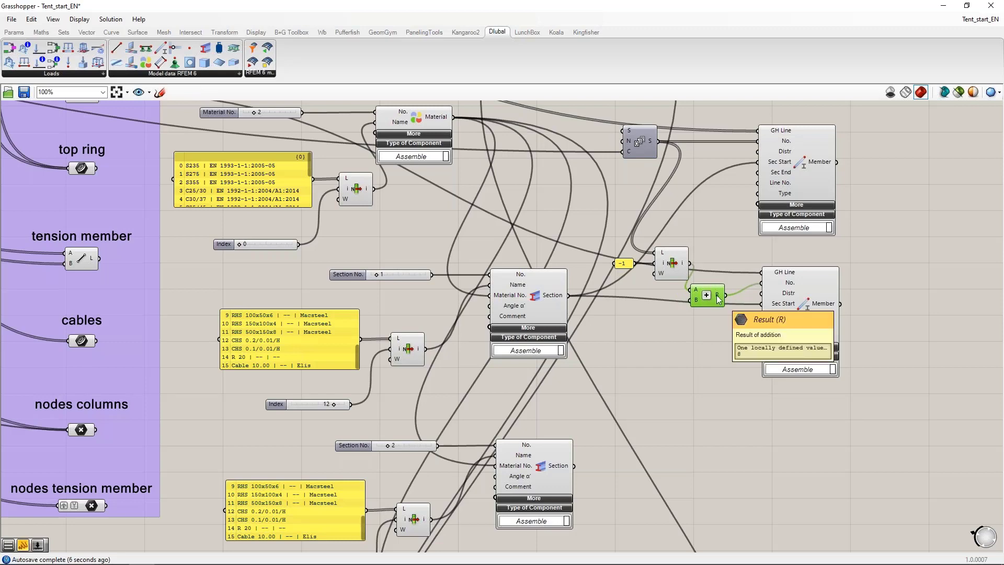
right_click_drag(710, 303, 701, 286)
left_click_drag(707, 279, 703, 273)
Step: Add a third Member component below the center column Member and connect the top ring curves to its GH Line input
right_click_drag(631, 255, 620, 231)
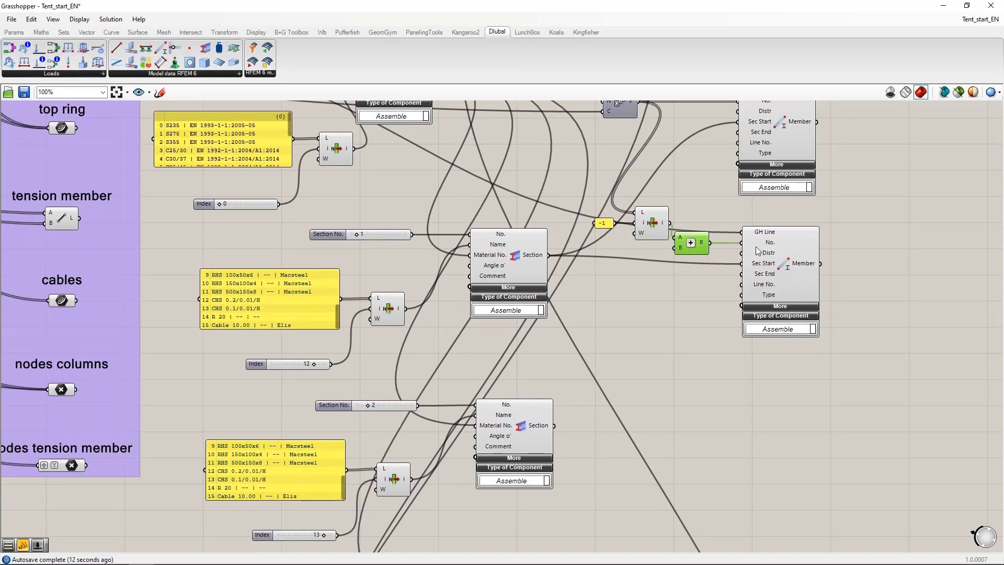
scroll(742, 259, "down", 2)
scroll(763, 351, "up", 2)
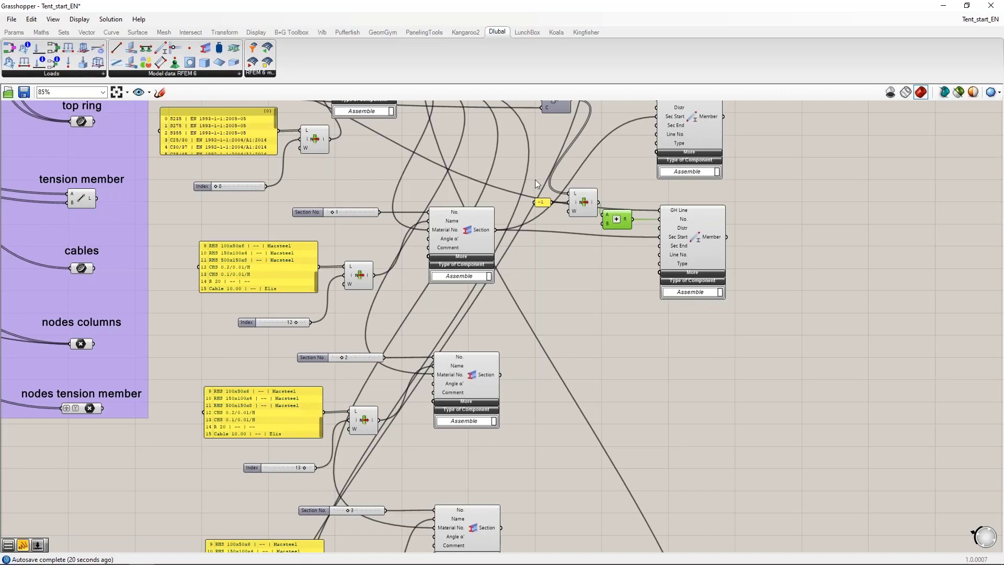
left_click_drag(160, 48, 699, 375)
right_click_drag(349, 292, 385, 358)
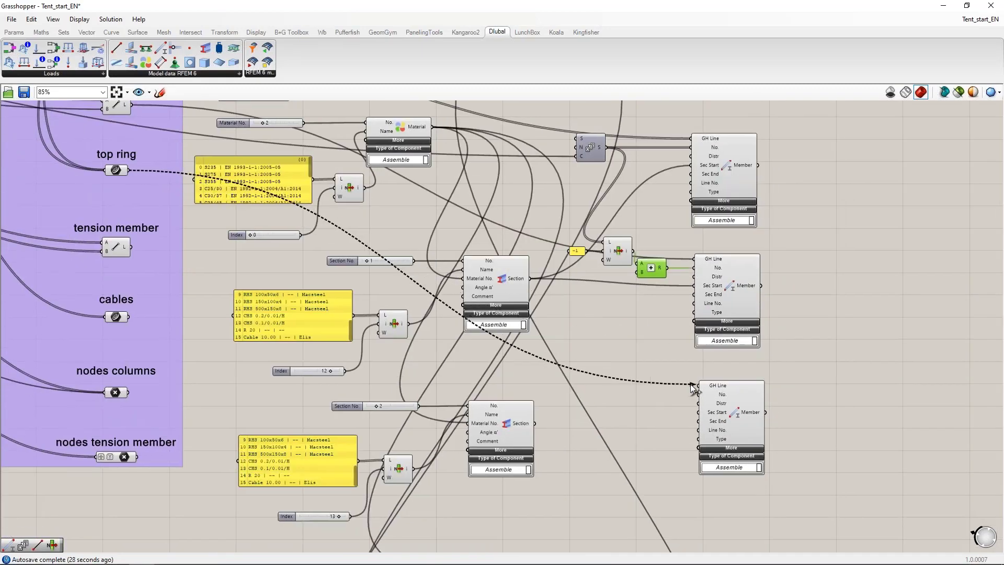
Step: Connect the output of the Section component numbered 2 to the top ring Member's Sec Start input
right_click_drag(668, 442, 590, 346)
left_click_drag(495, 321, 657, 310)
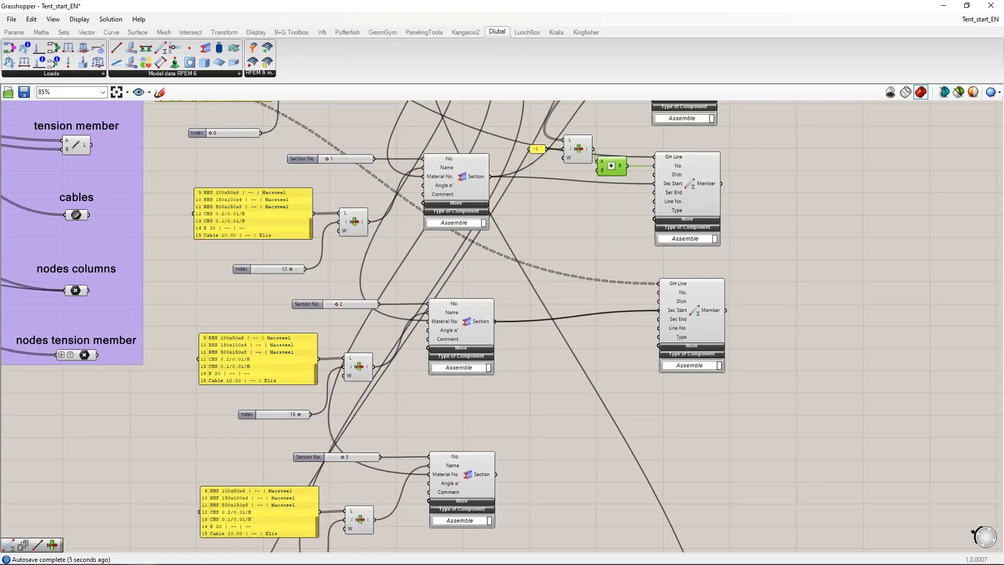
Step: Add a Series component and place it beside the top ring Member
right_click_drag(620, 308, 682, 353)
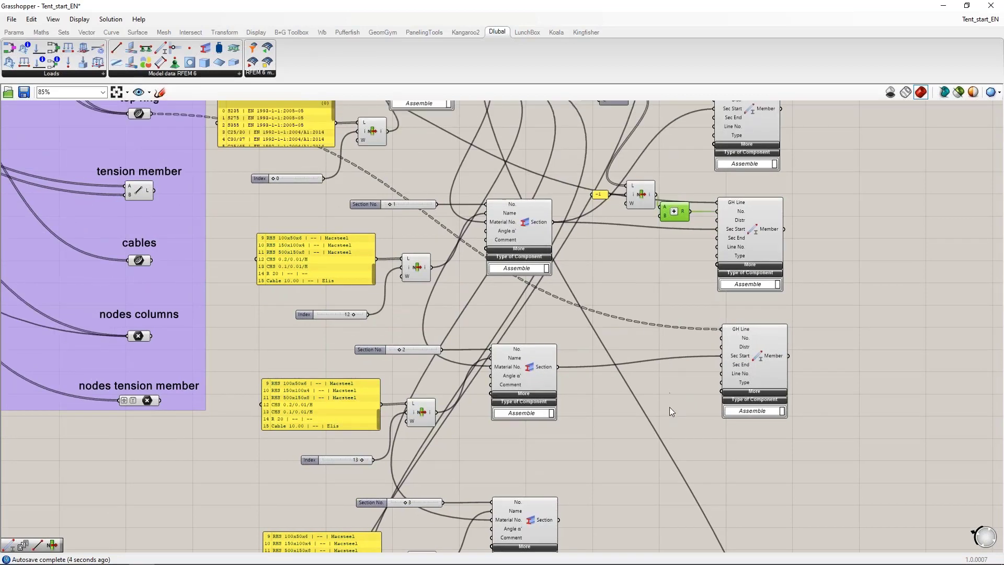
double_click(622, 291)
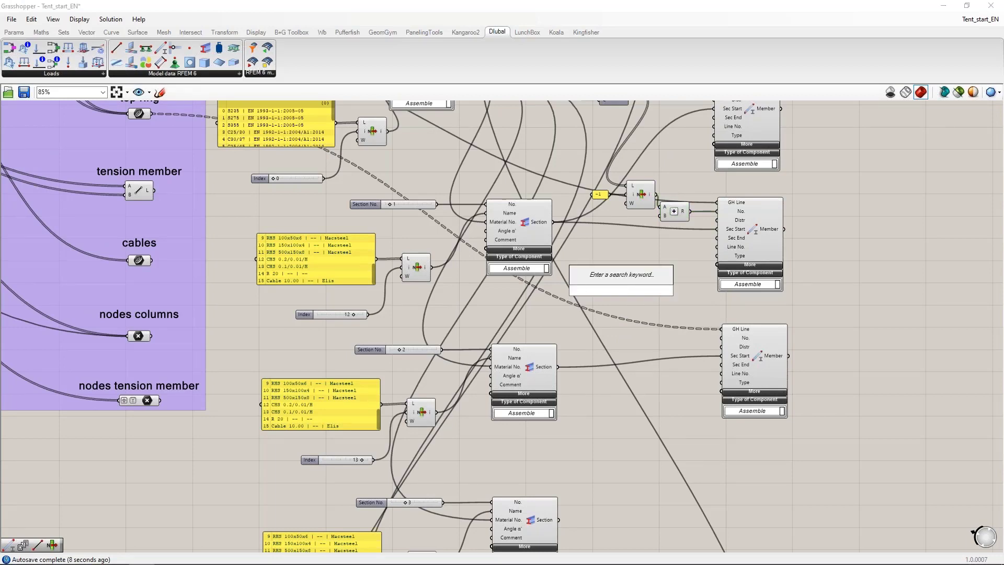
type("ser")
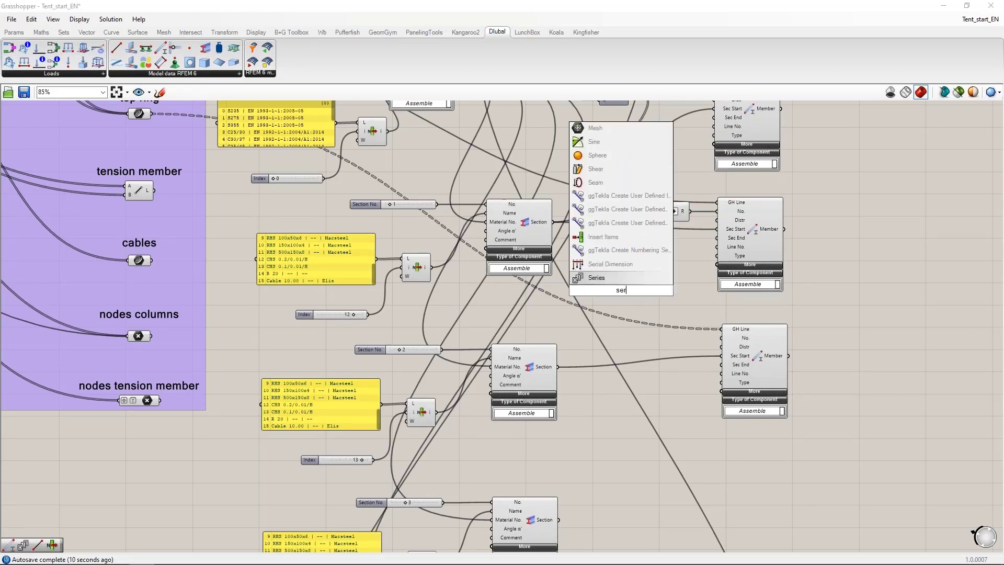
left_click(597, 277)
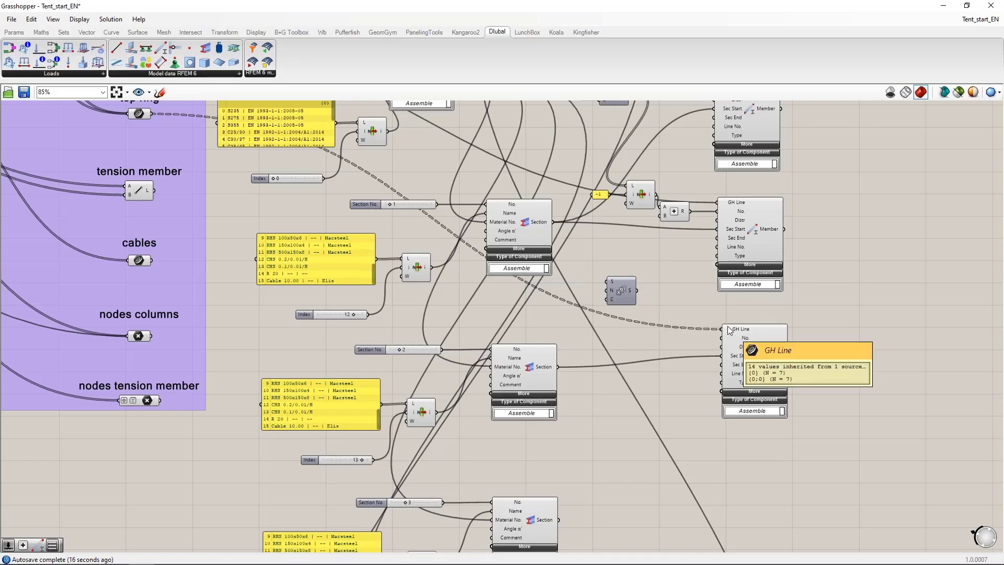
left_click_drag(619, 293, 645, 330)
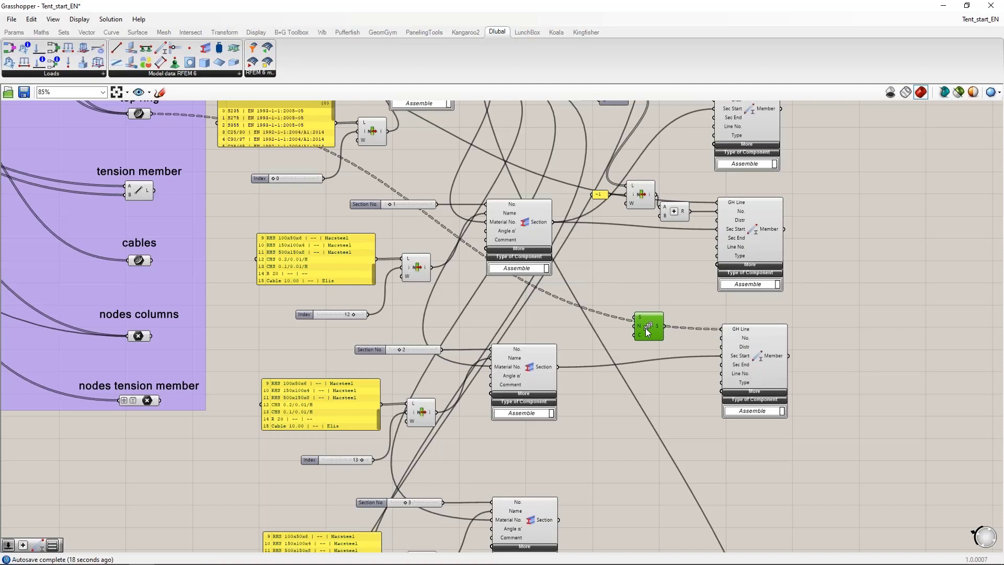
right_click_drag(636, 288, 636, 248)
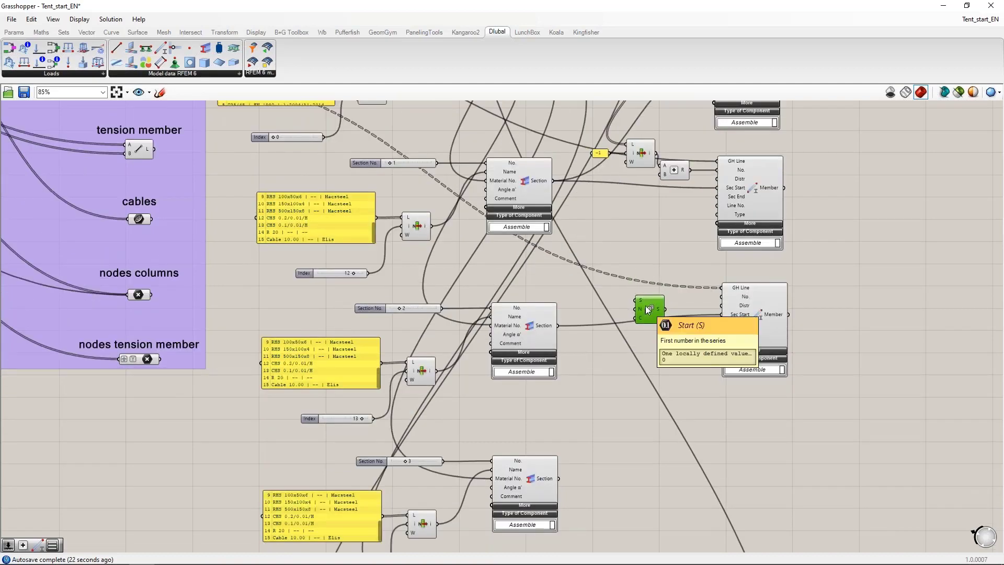
left_click_drag(645, 306, 642, 282)
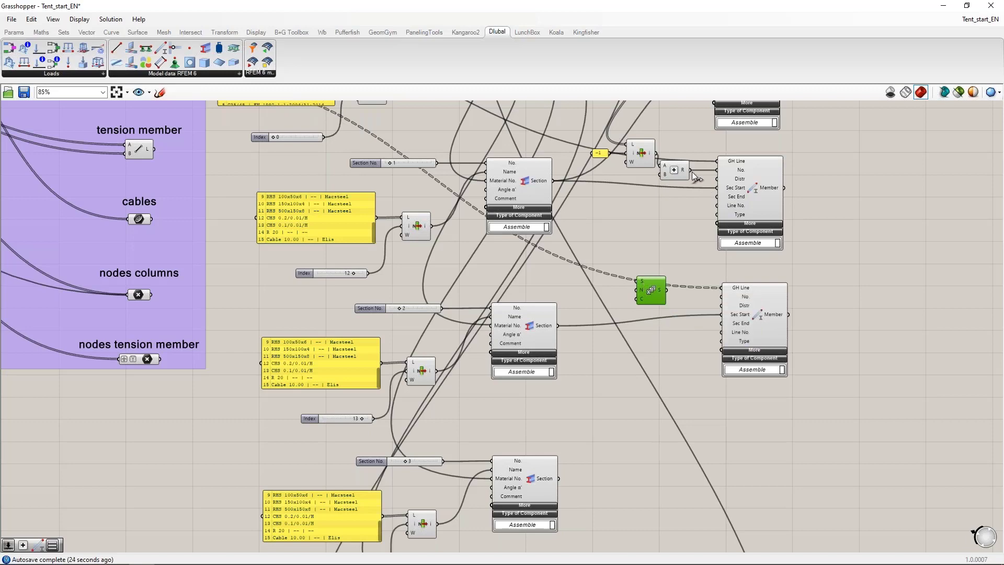
Step: Add 1 to the center column's member number with another Addition component and connect the result to the new Series' Start input
mouse_move(684, 173)
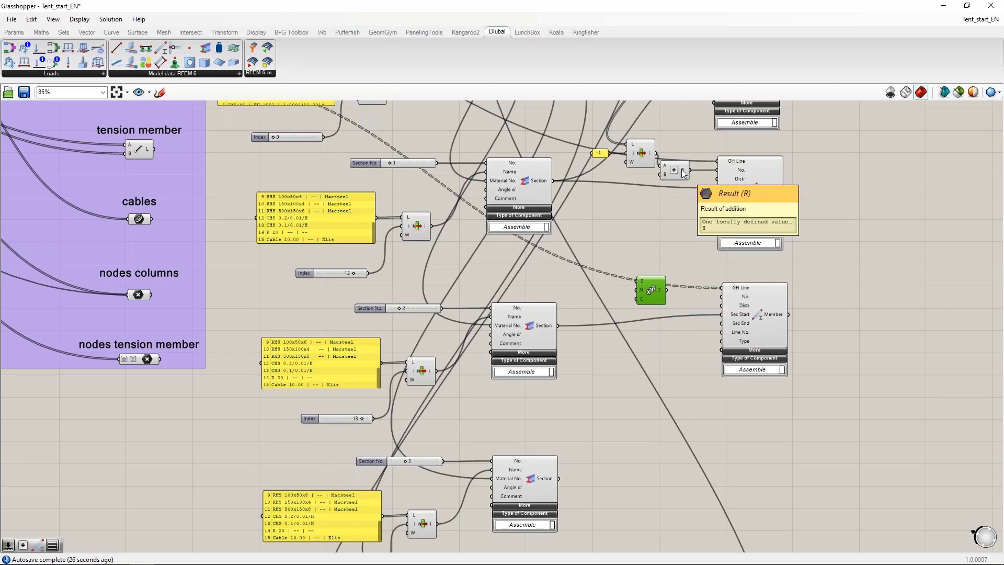
double_click(594, 246)
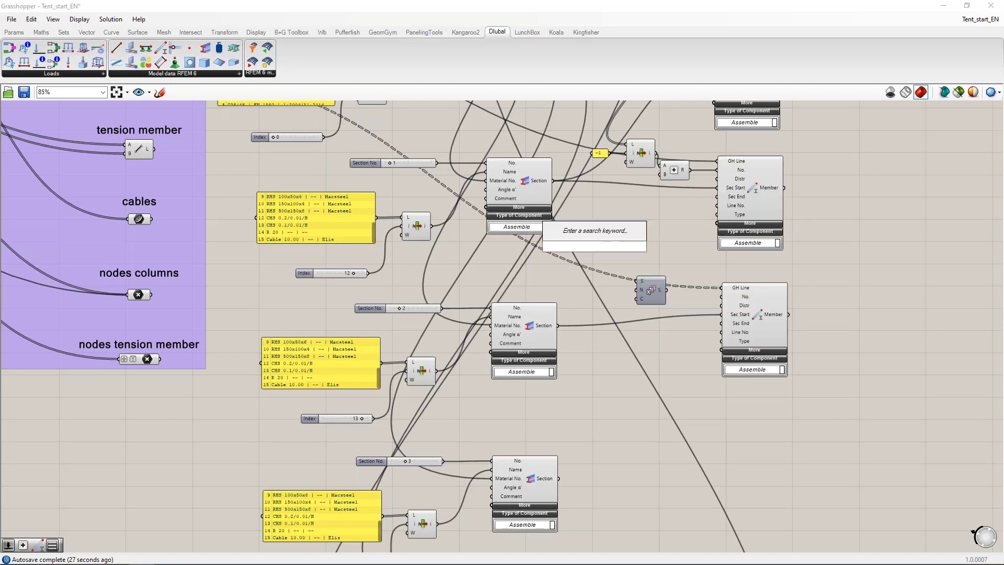
type("+1")
key("Return")
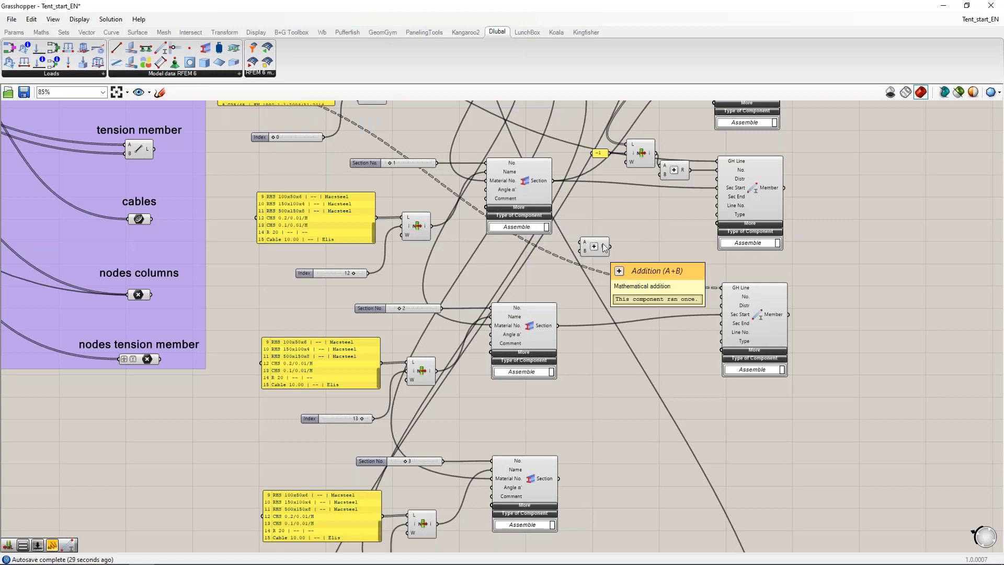
left_click_drag(691, 170, 582, 242)
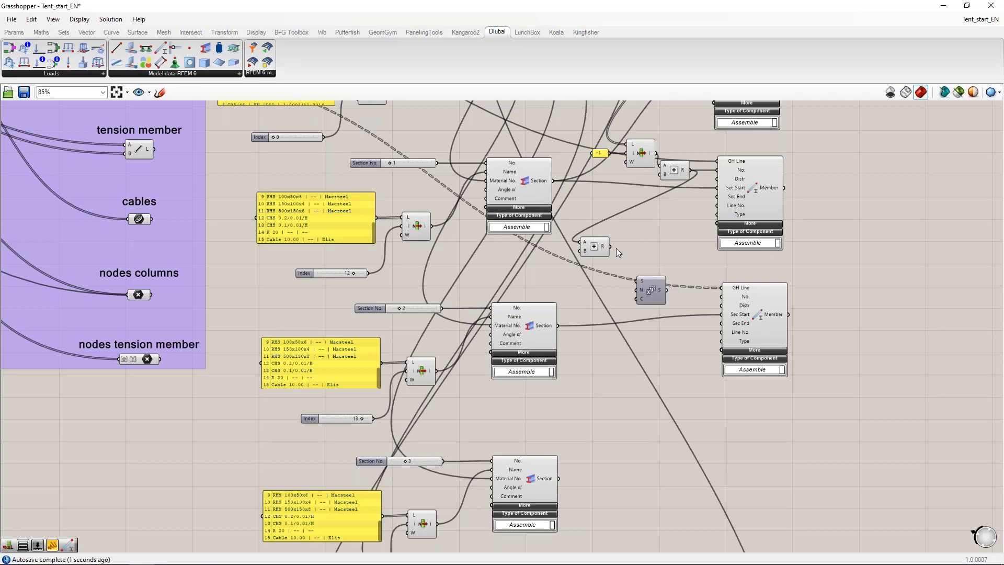
left_click_drag(647, 292, 655, 297)
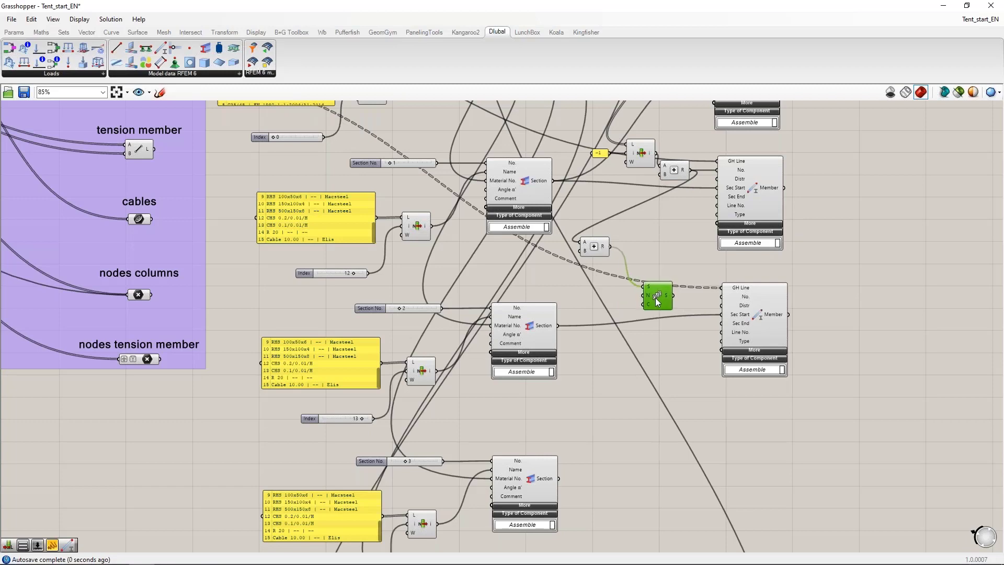
Step: Add a List Length component and place it in the free space before the top ring's Series component
right_click_drag(597, 303, 641, 318)
right_click_drag(361, 213, 380, 315)
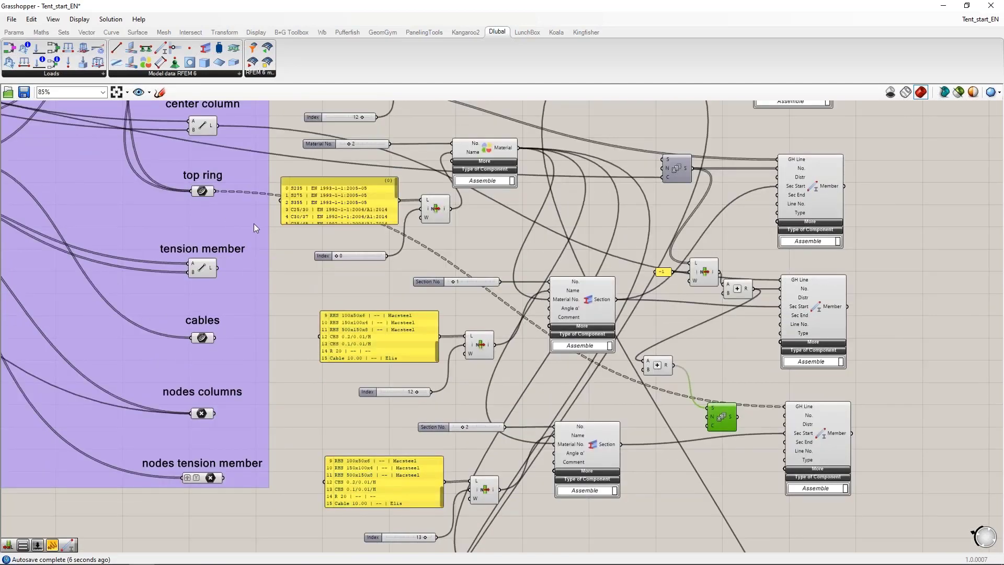
mouse_move(210, 192)
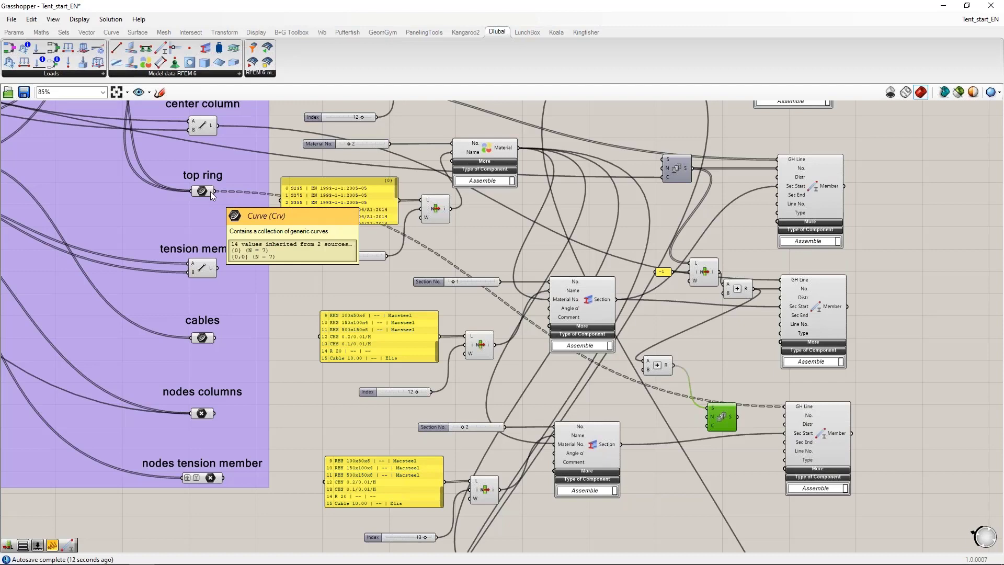
double_click(598, 397)
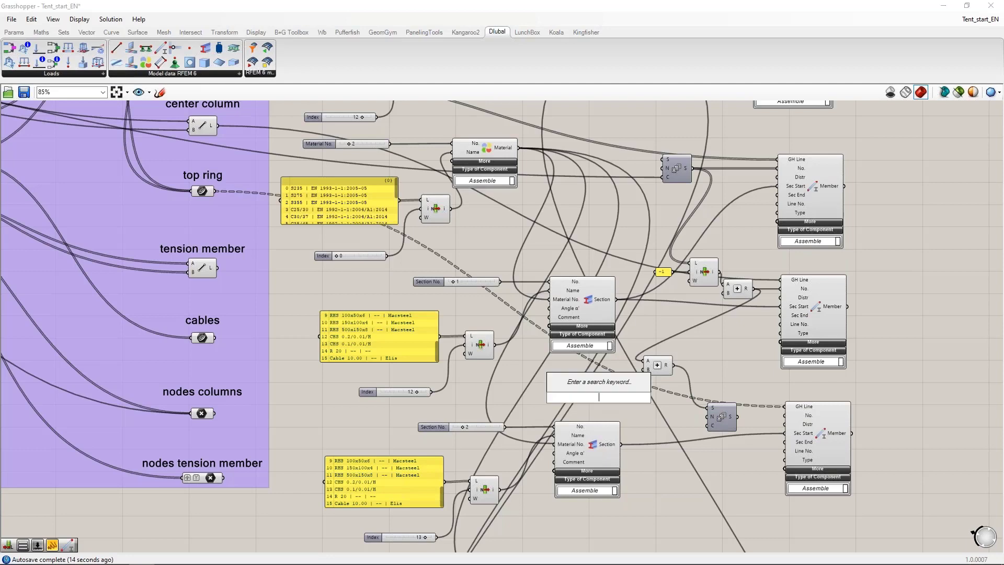
type("last")
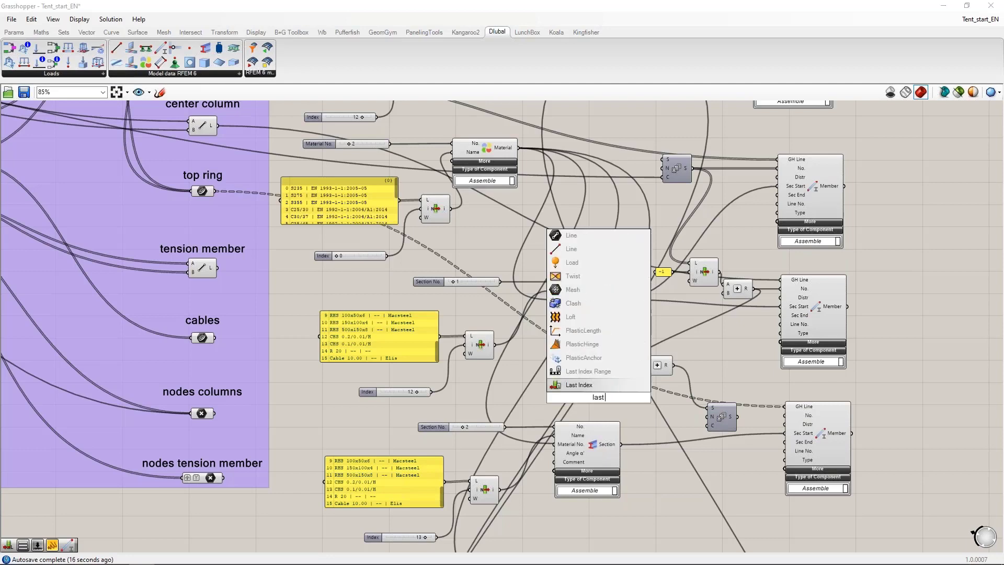
key("BackSpace")
key("BackSpace")
key("BackSpace")
key("BackSpace")
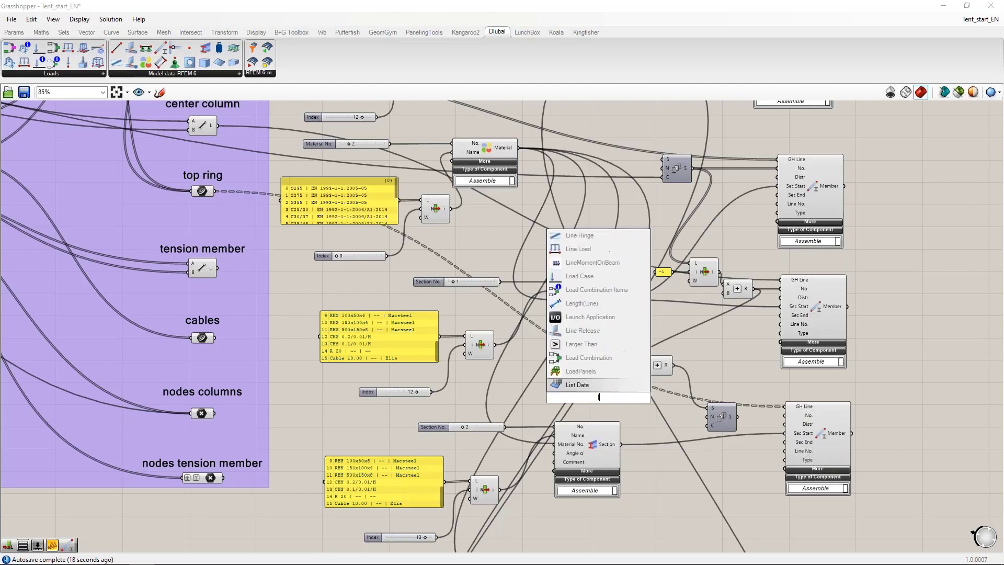
type("list leng")
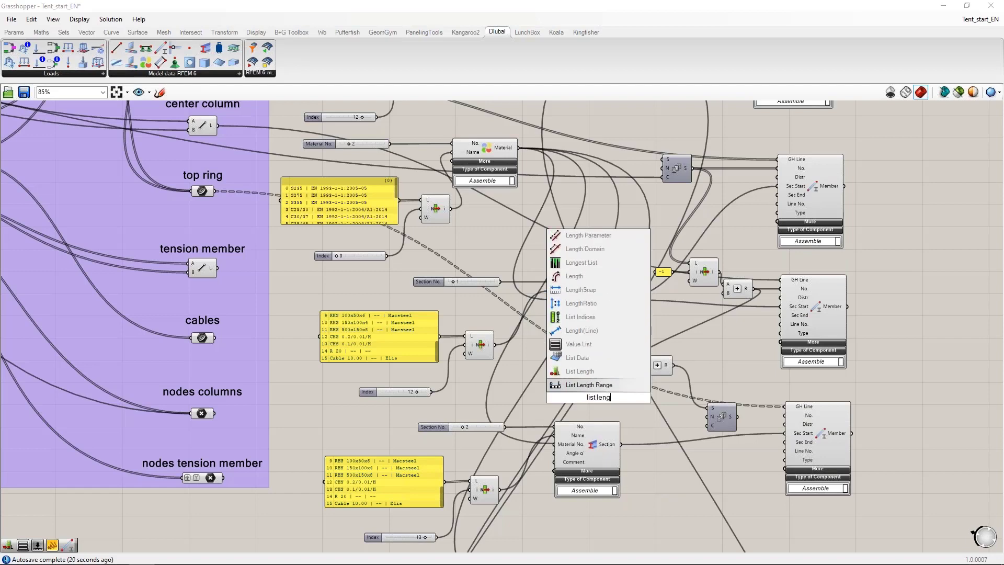
left_click(591, 372)
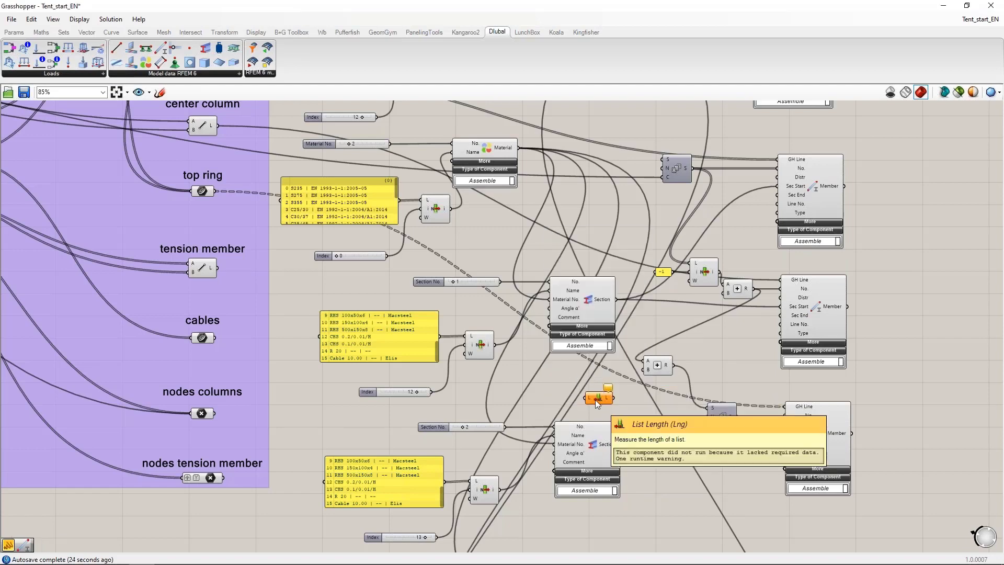
left_click_drag(594, 400, 610, 400)
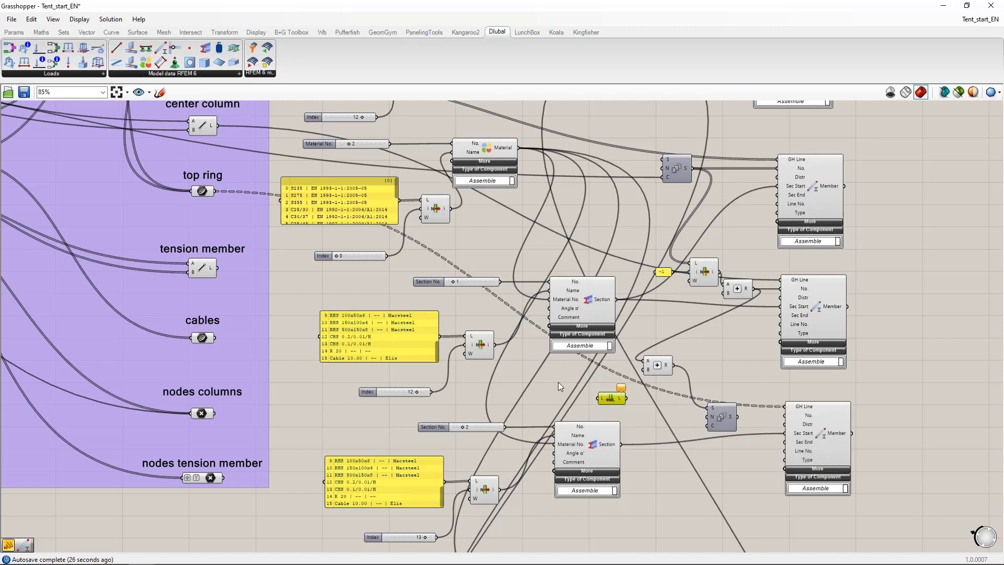
Step: Connect the top ring curves to the List Length component's list input
left_click_drag(217, 193, 600, 399)
scroll(620, 415, "up", 2)
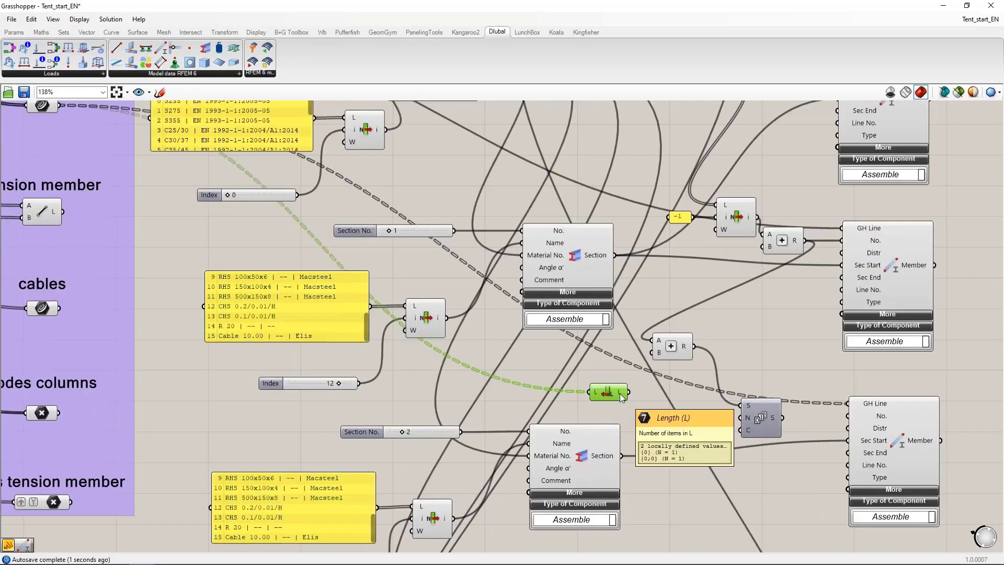
scroll(621, 396, "up", 1)
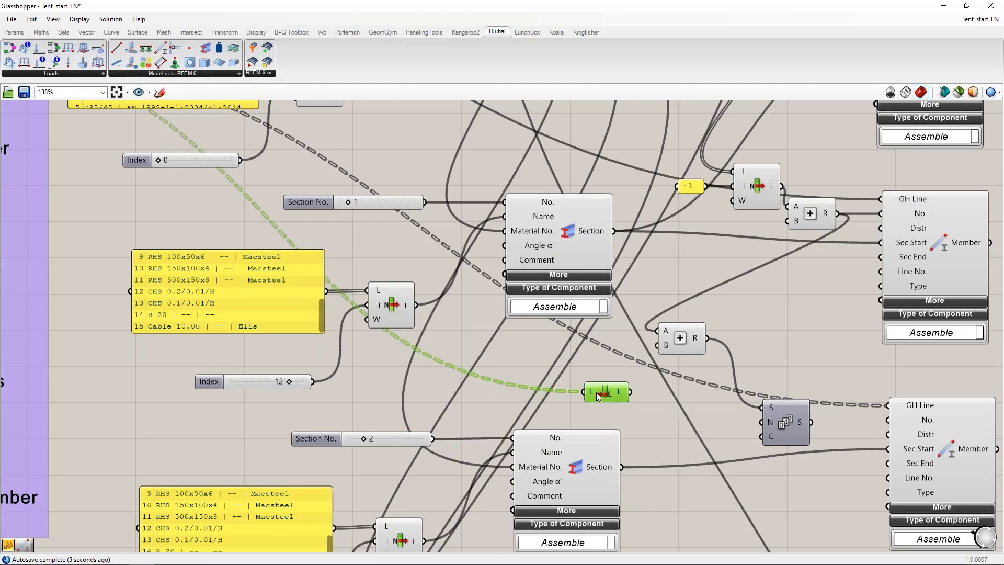
scroll(566, 390, "down", 3)
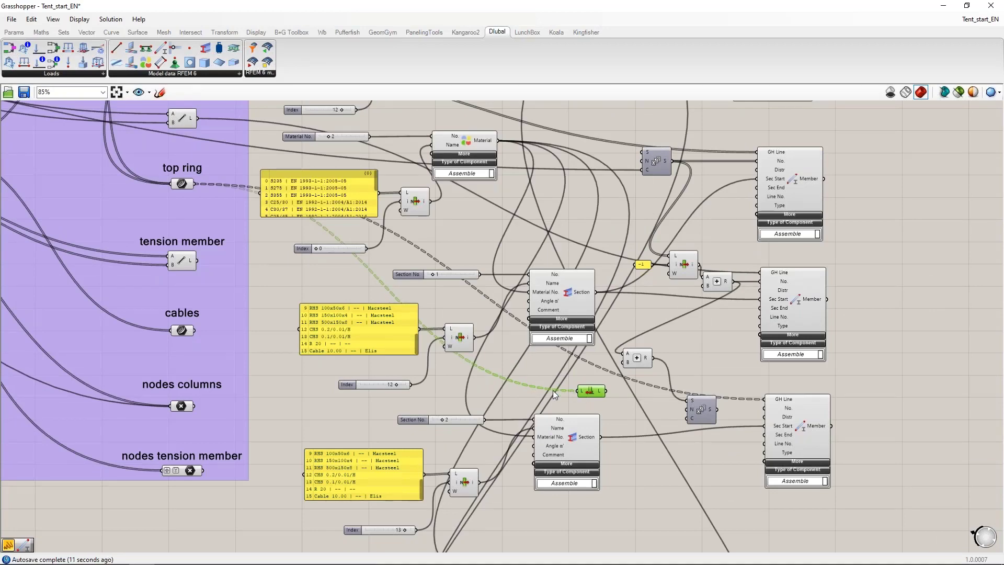
Step: Flatten the List Length component's list input so that all top ring curves are counted as a single list
right_click_drag(585, 399, 575, 369)
right_click(573, 361)
left_click(595, 443)
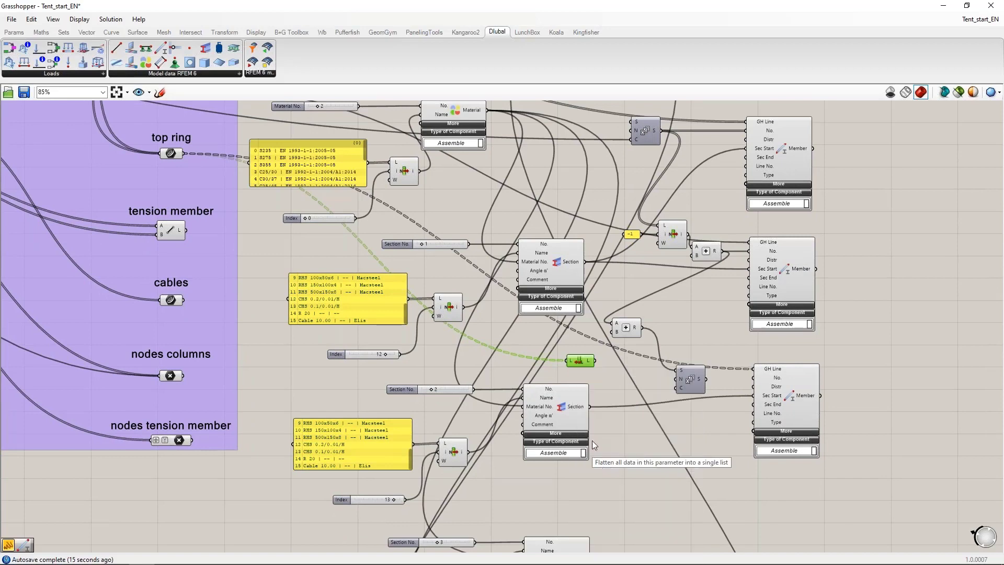
mouse_move(573, 363)
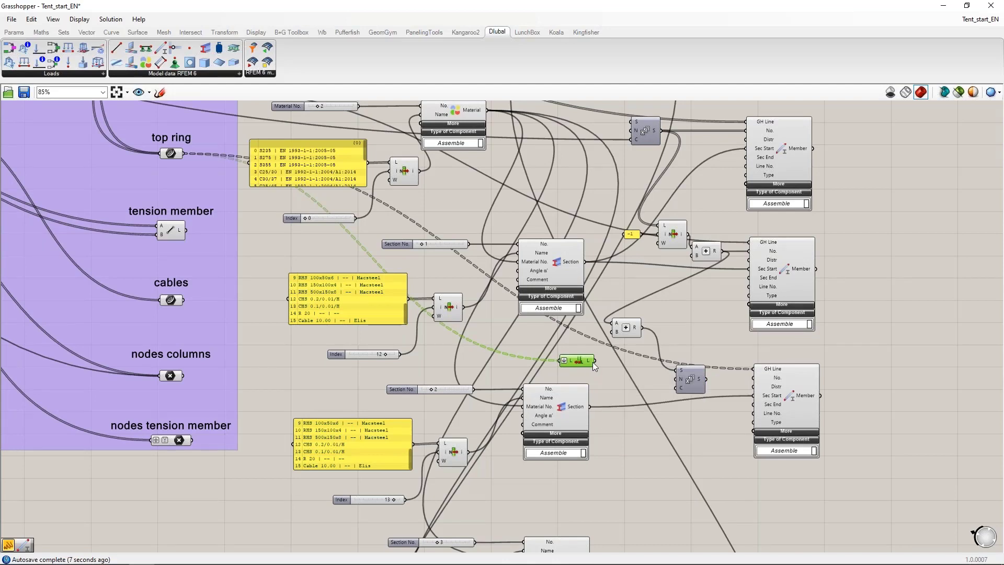
Step: Connect the List Length output to the Series' Count input and the Series output to the top ring Member's No. input
left_click_drag(596, 365, 681, 391)
mouse_move(762, 369)
left_click_drag(706, 379, 751, 387)
right_click_drag(597, 373, 556, 287)
left_click_drag(544, 274, 601, 300)
left_click(672, 334)
scroll(734, 297, "up", 3)
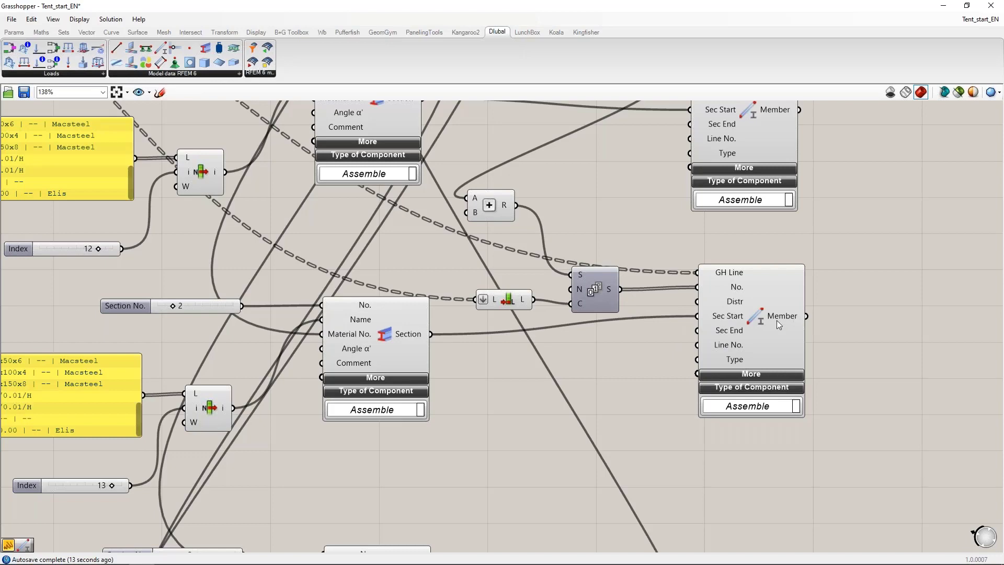
Step: Flatten the GH Line input of the top ring Member component
mouse_move(703, 302)
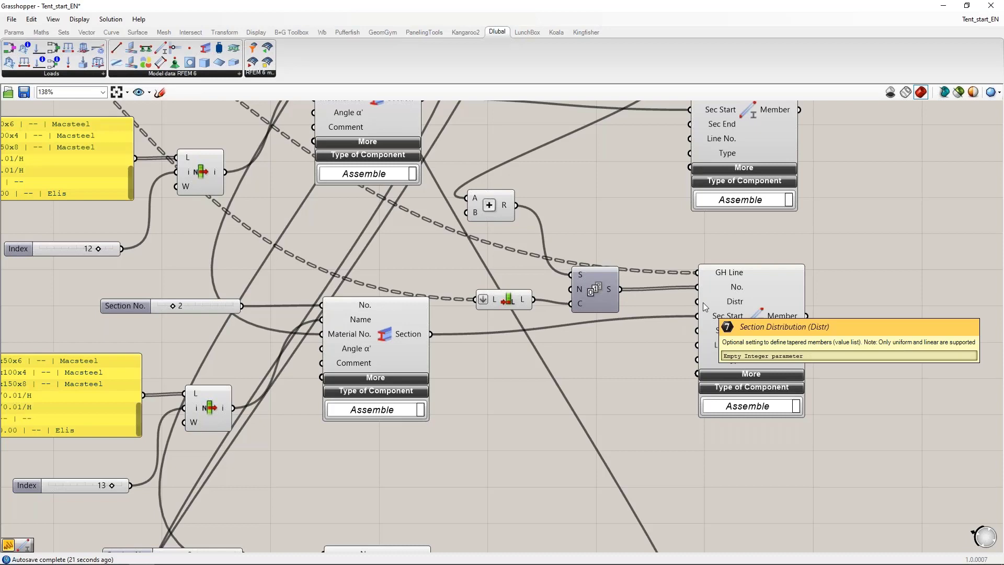
right_click(709, 277)
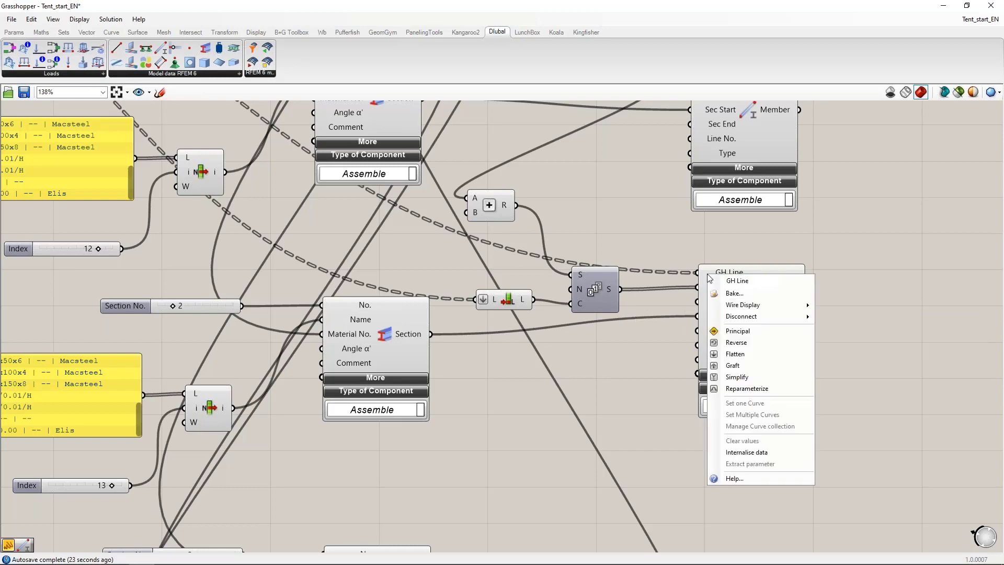
left_click(737, 360)
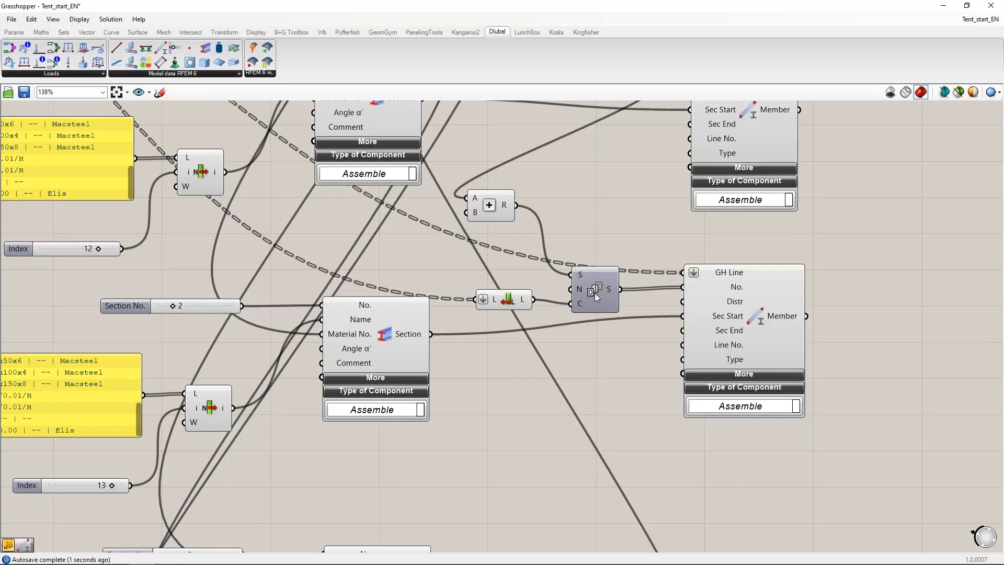
Step: Place another Member component below the top ring Member and connect the tension member lines to its GH Line input
scroll(781, 228, "down", 3)
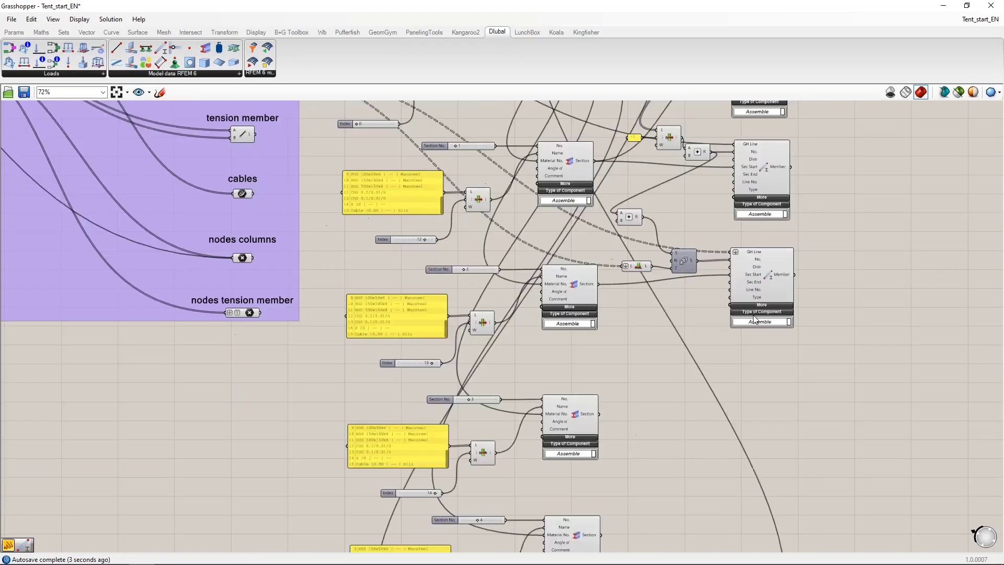
right_click_drag(716, 374, 704, 340)
left_click_drag(518, 246, 695, 344)
right_click_drag(645, 309, 662, 385)
right_click_drag(288, 284, 288, 339)
left_click_drag(199, 210, 684, 437)
Step: Connect the output of the Section component numbered 3 to the tension Member's Sec Start input
right_click_drag(572, 425, 522, 327)
scroll(549, 383, "up", 2)
left_click_drag(479, 375, 678, 333)
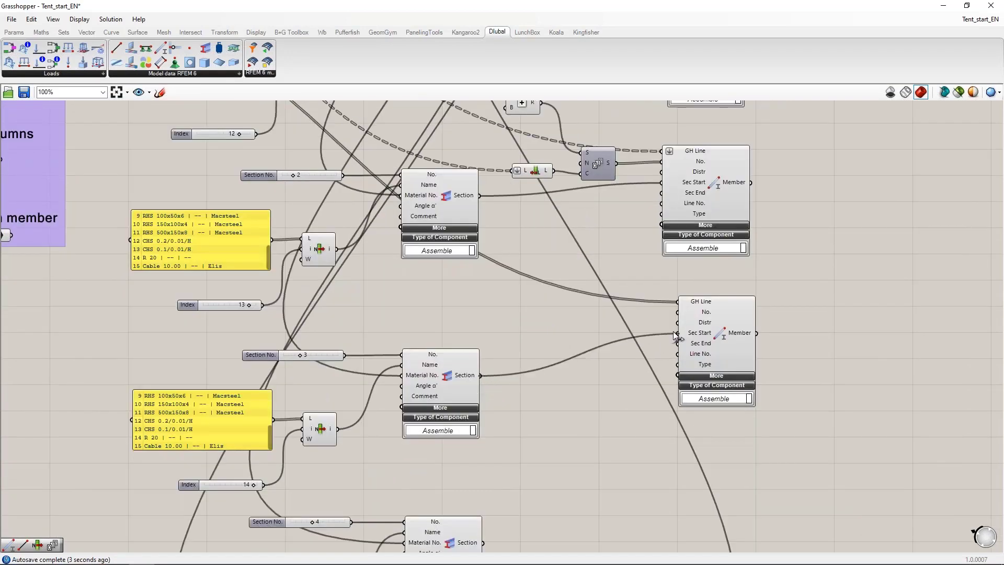
Step: Duplicate the List Item, its -1 panel and the Addition component, and place the copies before the tension Member
right_click_drag(494, 327, 533, 365)
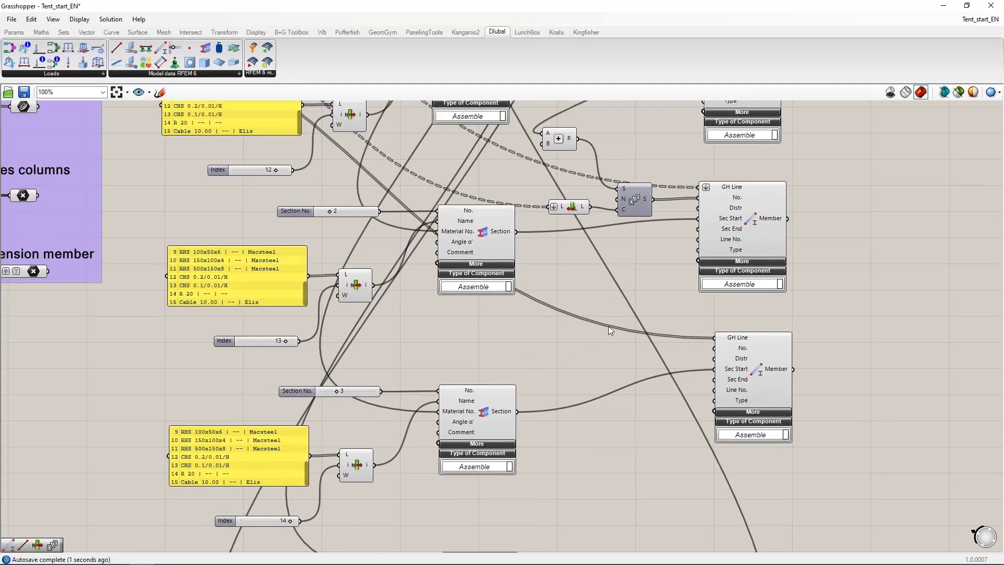
right_click_drag(587, 276, 592, 422)
left_click(606, 182)
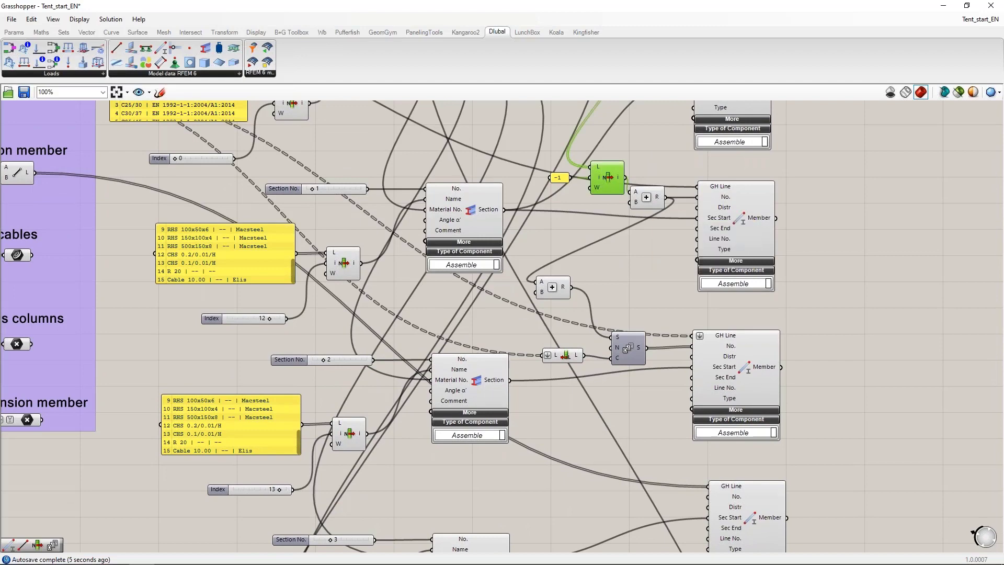
left_click_drag(542, 152, 632, 194)
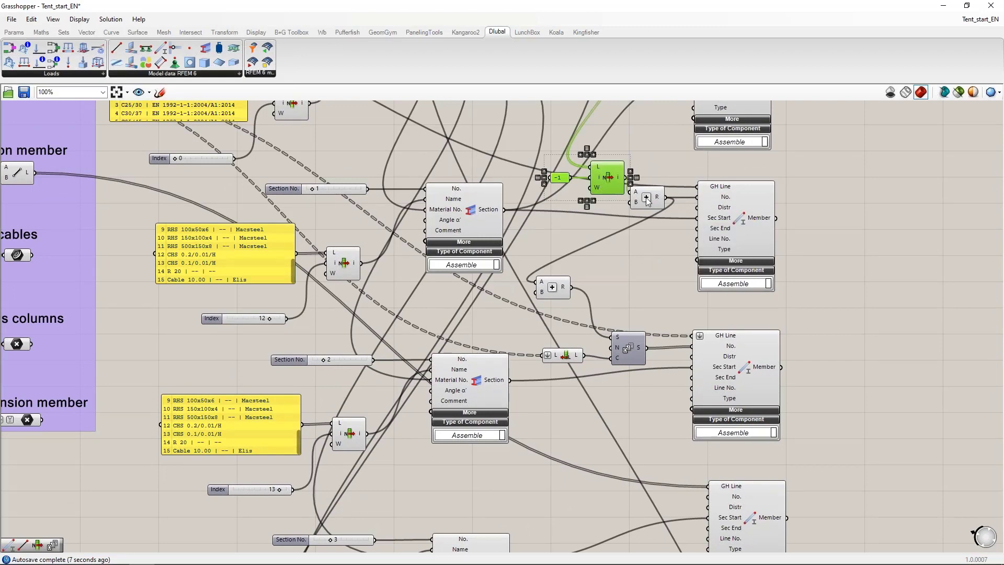
left_click(647, 198, "shift")
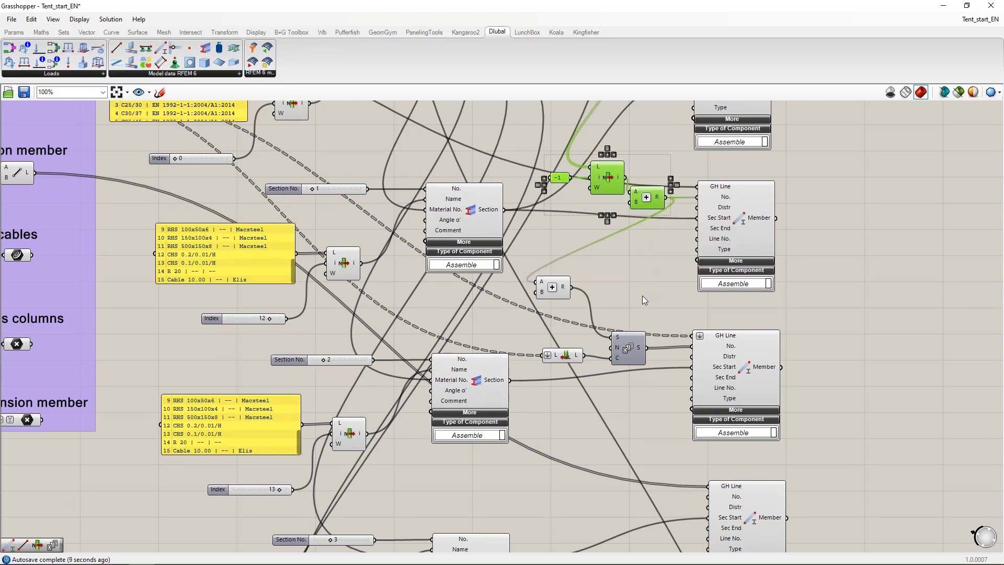
right_click_drag(641, 295, 641, 244)
key("ctrl+c")
key("ctrl+v")
left_click_drag(647, 160, 637, 468)
left_click(642, 384)
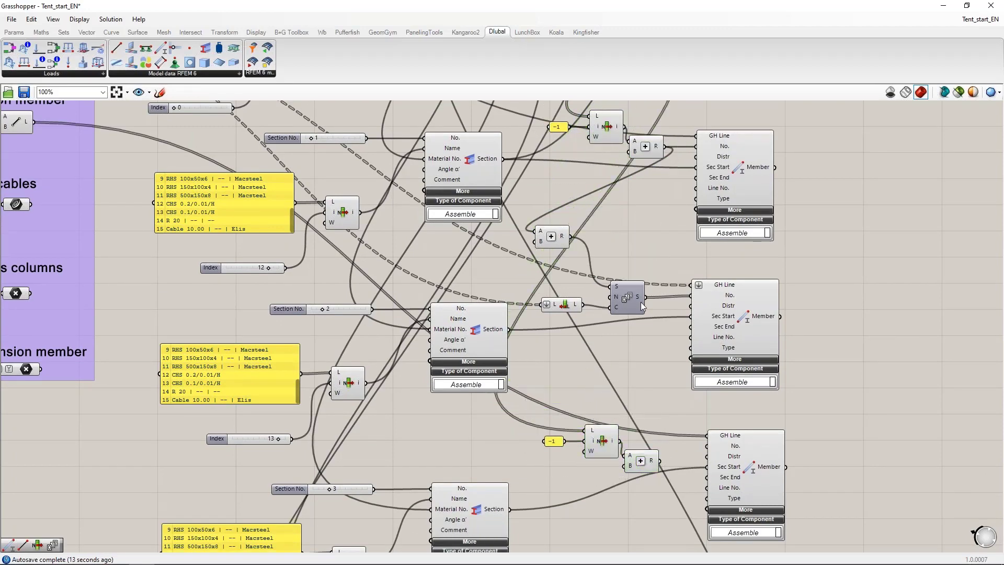
Step: Connect the top ring Series output to the copied List Item's list input and arrange the Addition directly beneath the List Item
left_click_drag(645, 297, 585, 429)
right_click_drag(581, 493, 541, 405)
left_click_drag(600, 370, 559, 386)
left_click(581, 431)
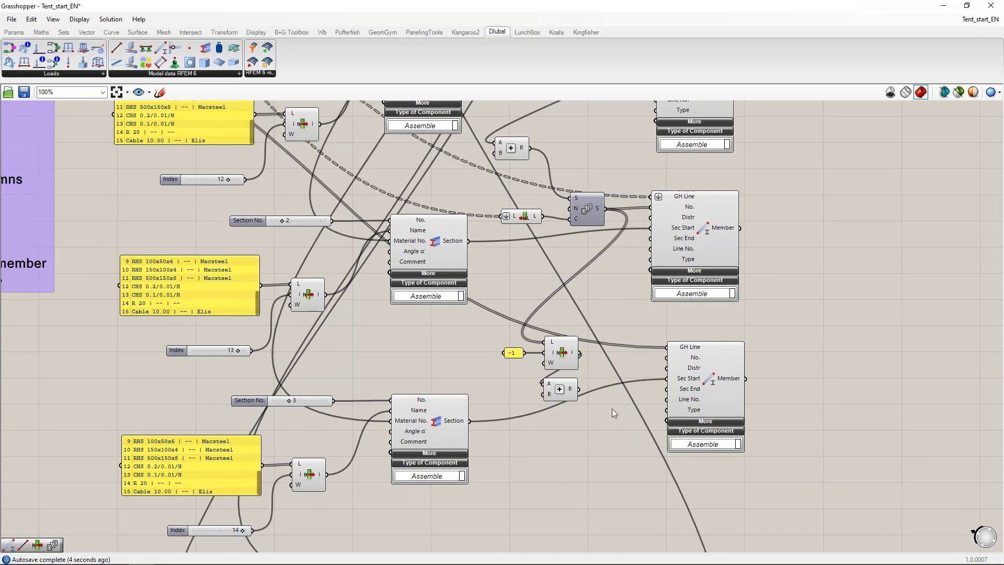
Step: Add a Series component, connect the Addition result to its Start input and move it near the geometry sliders
double_click(589, 418)
type("series")
left_click(570, 406)
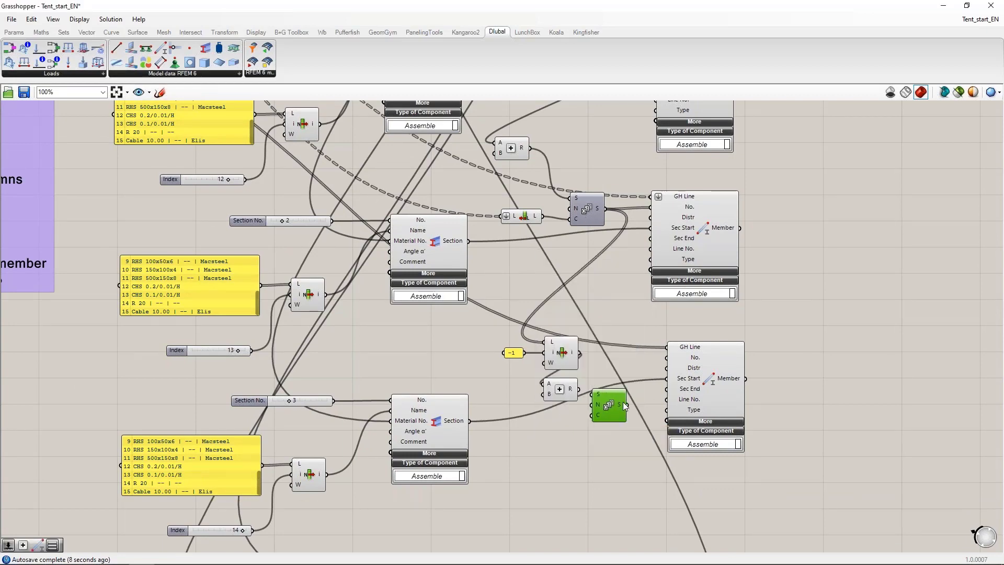
left_click_drag(579, 389, 216, 297)
Step: Connect the Amnt Clm slider to the new Series' Count input and move the Series back beside the tension Member
scroll(618, 422, "down", 6)
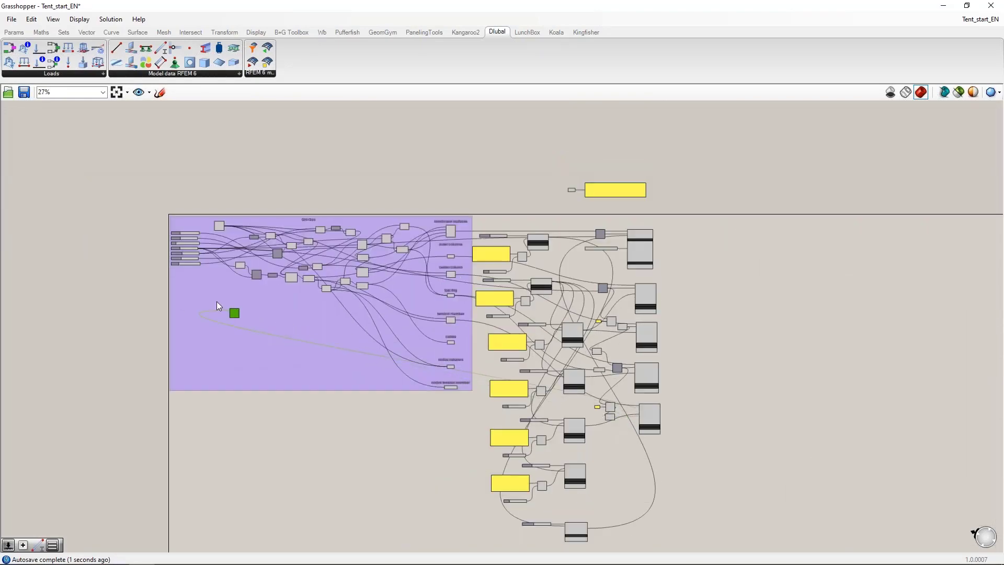
scroll(178, 272, "up", 6)
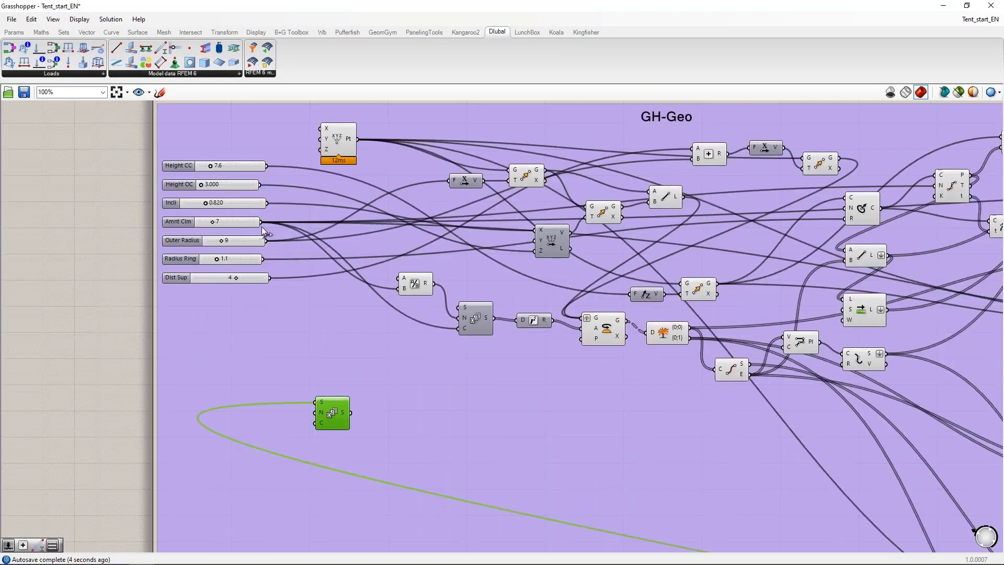
left_click_drag(262, 221, 320, 413)
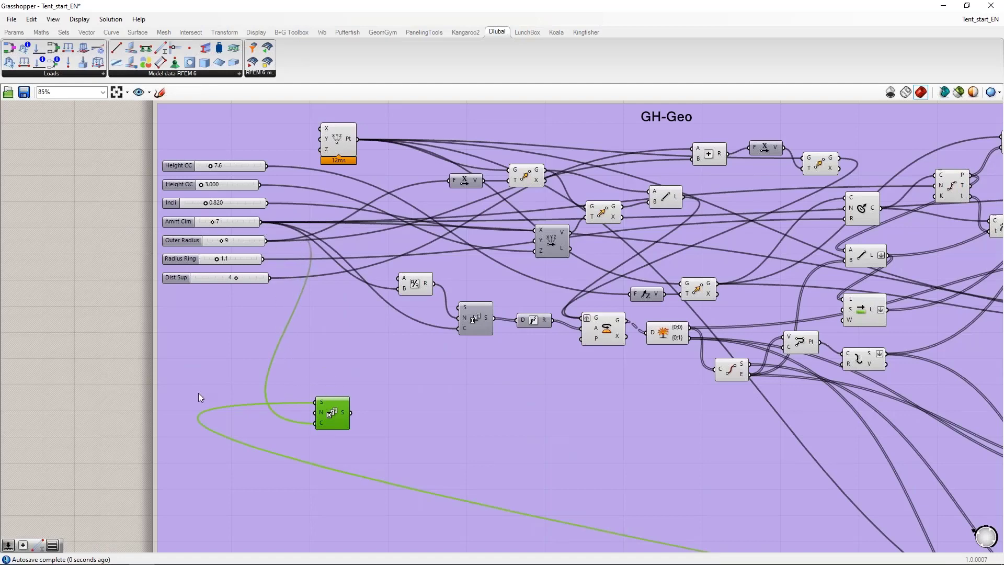
scroll(199, 393, "down", 5)
left_click_drag(241, 400, 723, 543)
scroll(723, 544, "up", 4)
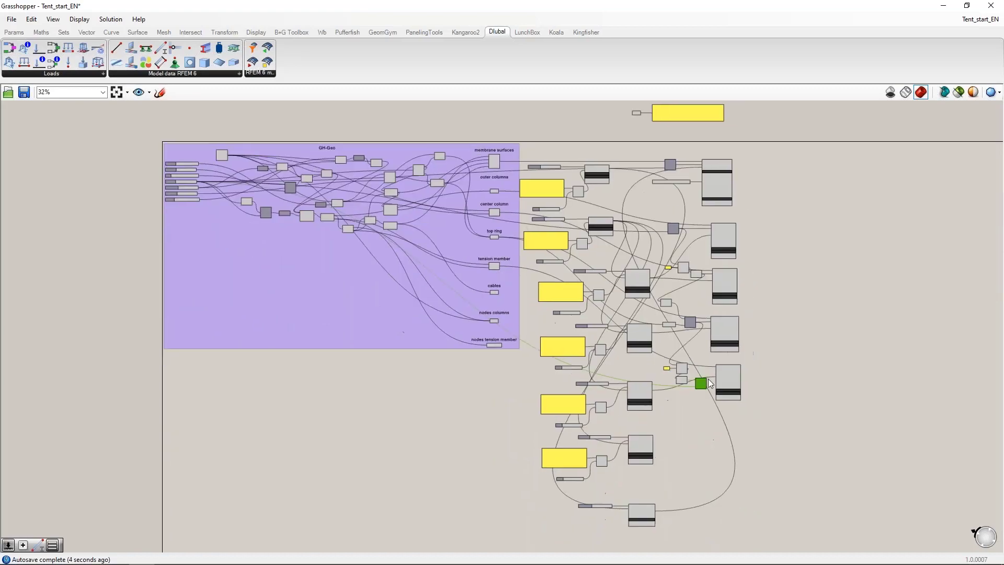
Step: Connect the Series output to the tension Member's No. input
scroll(686, 376, "up", 5)
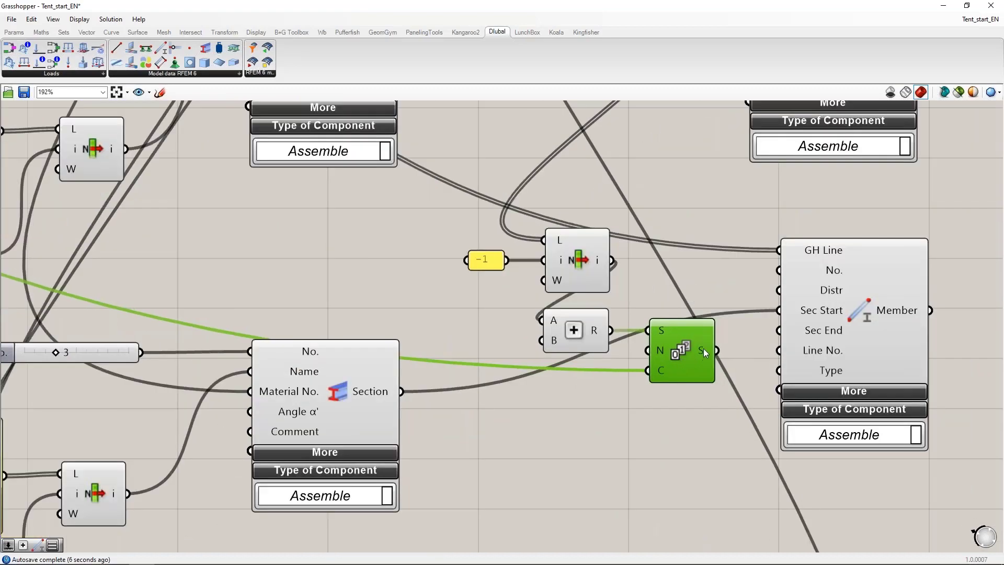
mouse_move(704, 350)
left_click_drag(717, 349, 785, 278)
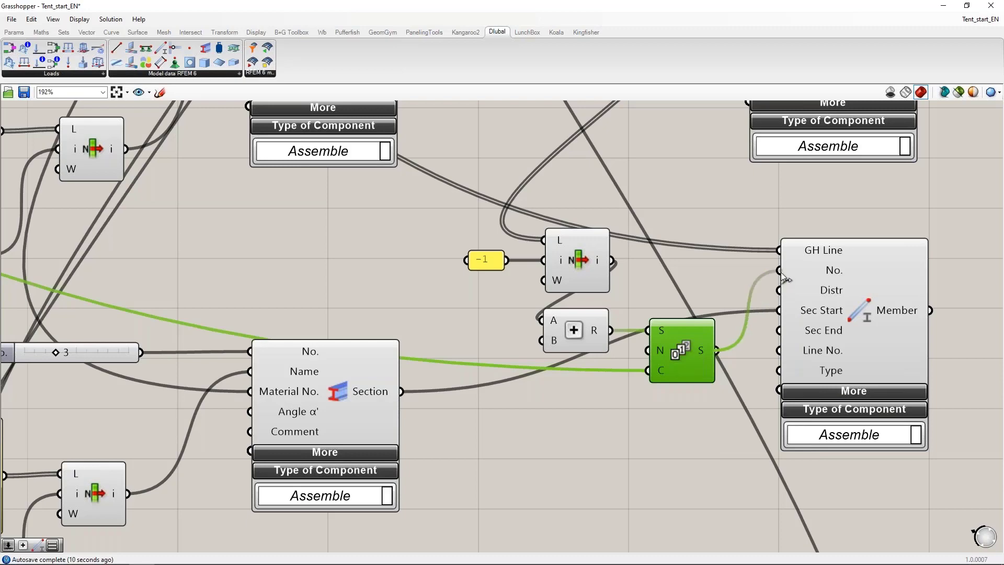
Step: Add a Value List, connect it to the tension Member's Type input and place it beneath the Series component
scroll(704, 262, "down", 3)
left_click(789, 341)
right_click_drag(646, 400, 603, 373)
double_click(600, 373)
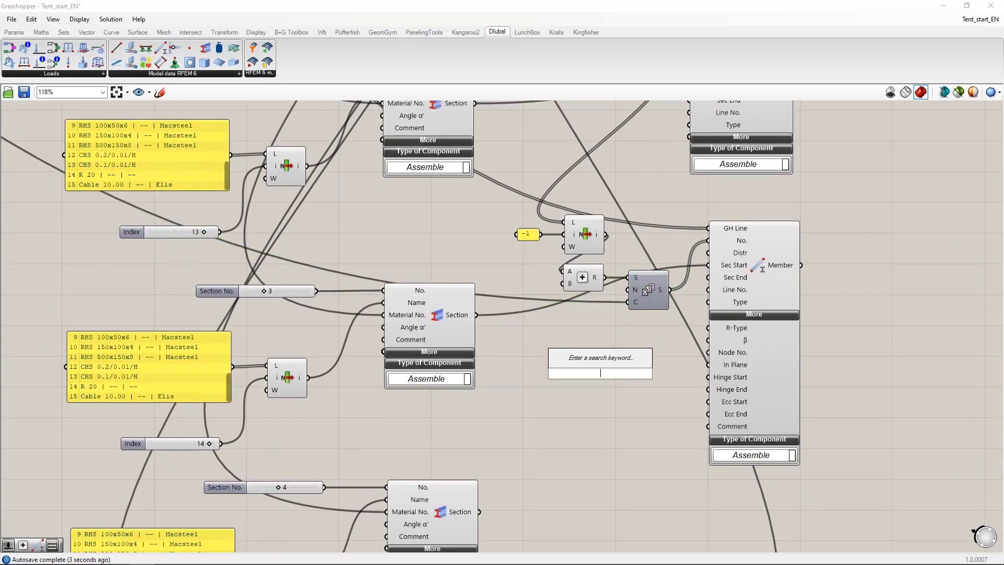
type("val")
left_click(595, 361)
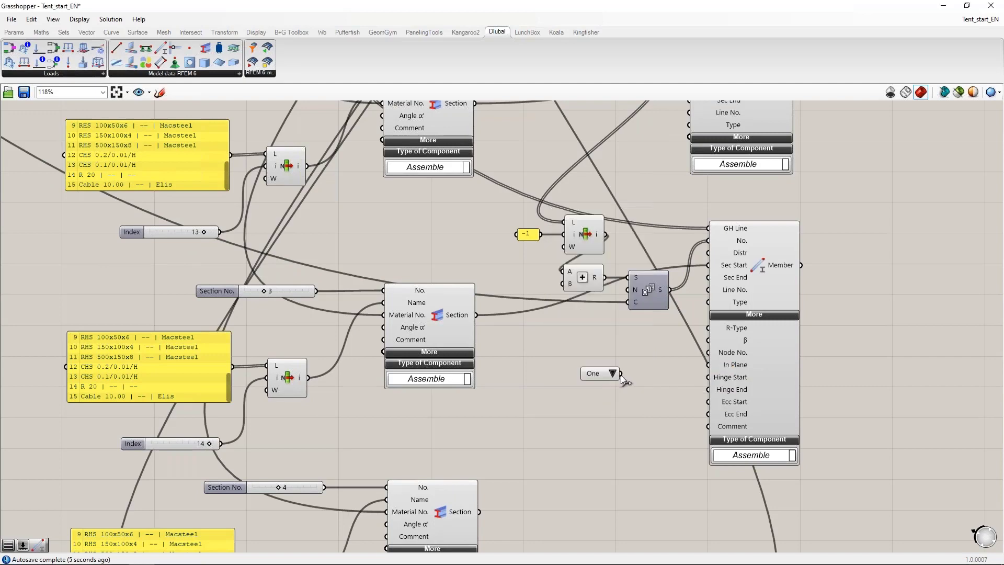
left_click(766, 315)
left_click_drag(622, 373, 708, 302)
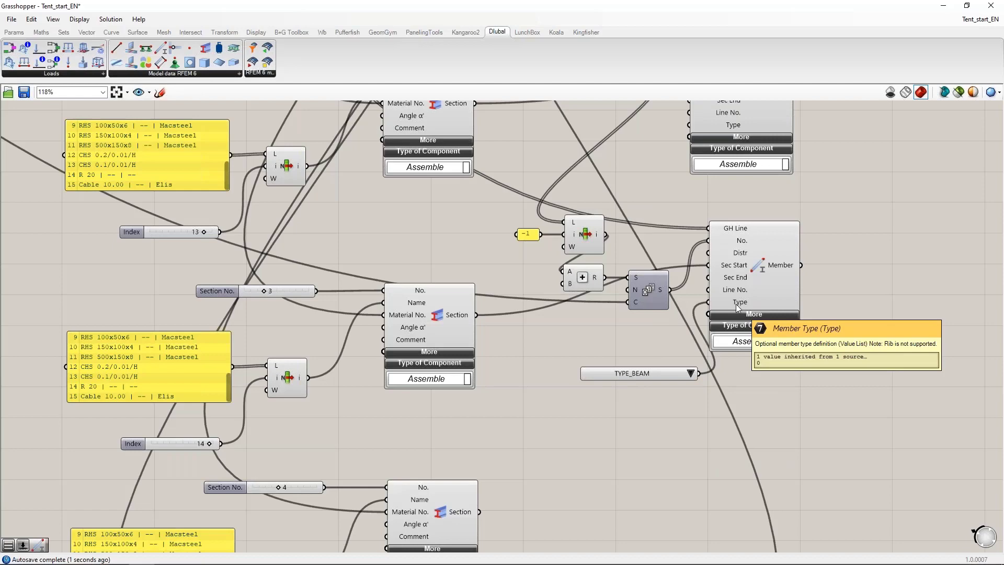
left_click_drag(638, 374, 599, 338)
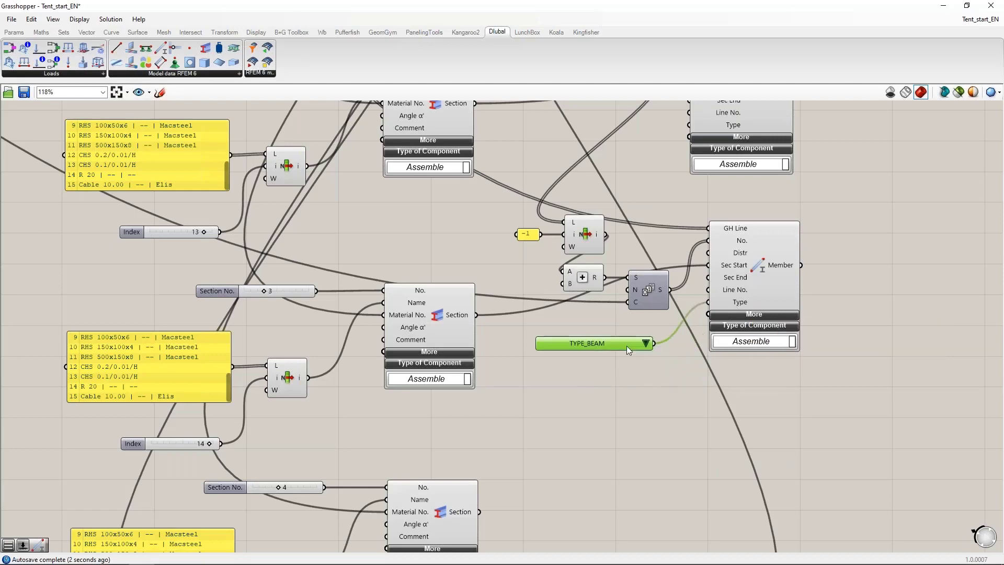
Step: Set the tension Member's type value list to TYPE_TENSION
left_click(652, 338)
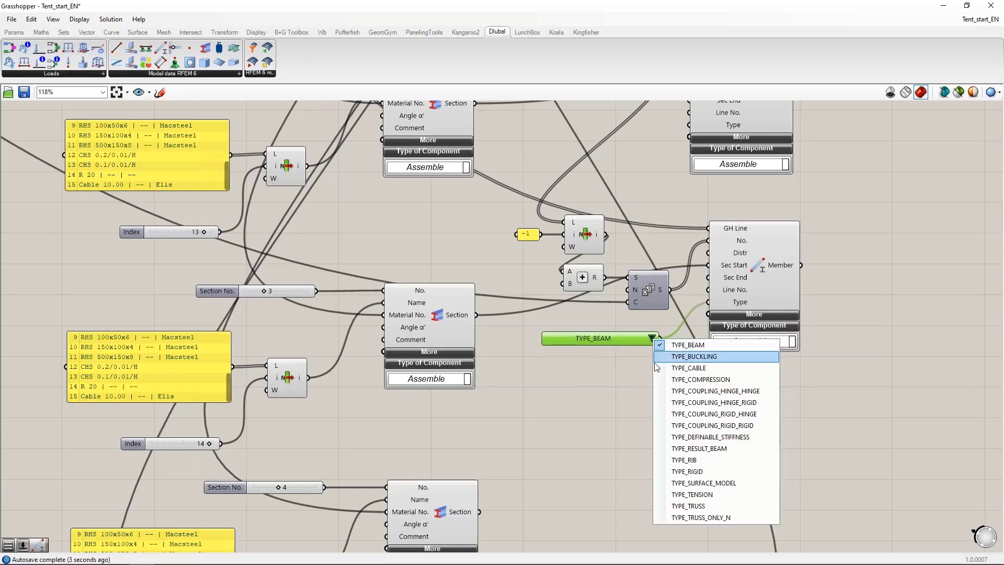
left_click(691, 494)
left_click_drag(626, 341, 640, 334)
Step: Duplicate the tension Member with its List Item, -1 panel, Addition, Series and type list, placing the copy below the original
scroll(636, 365, "down", 2)
left_click(719, 293)
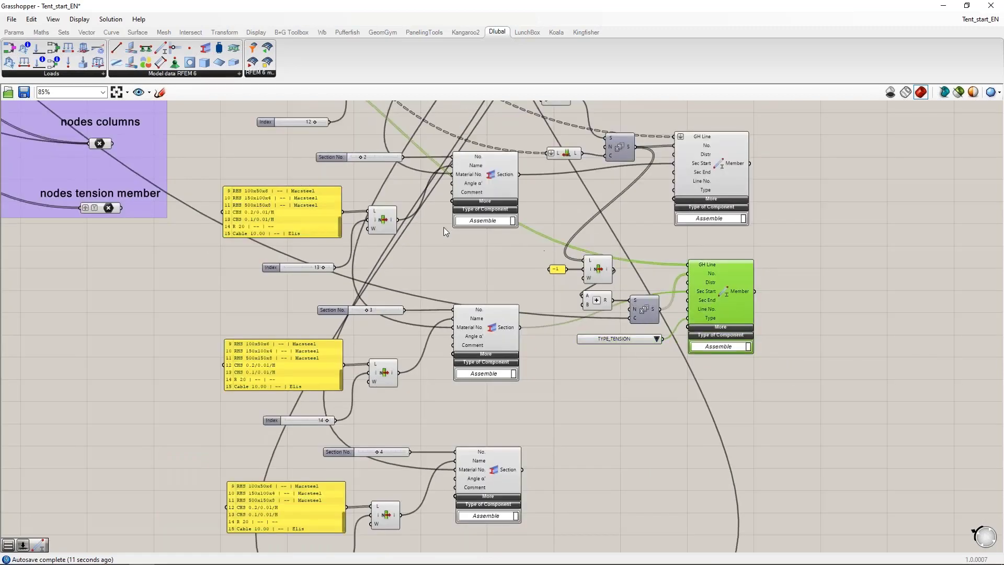
right_click_drag(452, 274, 502, 477)
right_click_drag(264, 308, 239, 151)
left_click(708, 442)
left_click_drag(748, 408, 575, 284)
scroll(589, 251, "down", 2)
right_click_drag(634, 409, 623, 374)
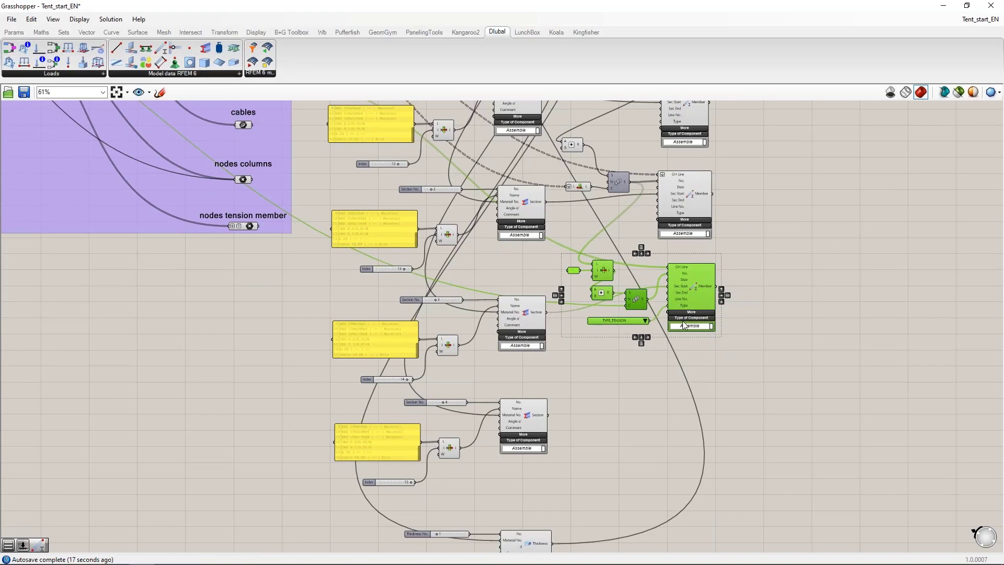
left_click_drag(691, 300, 713, 394, "alt")
left_click(771, 396)
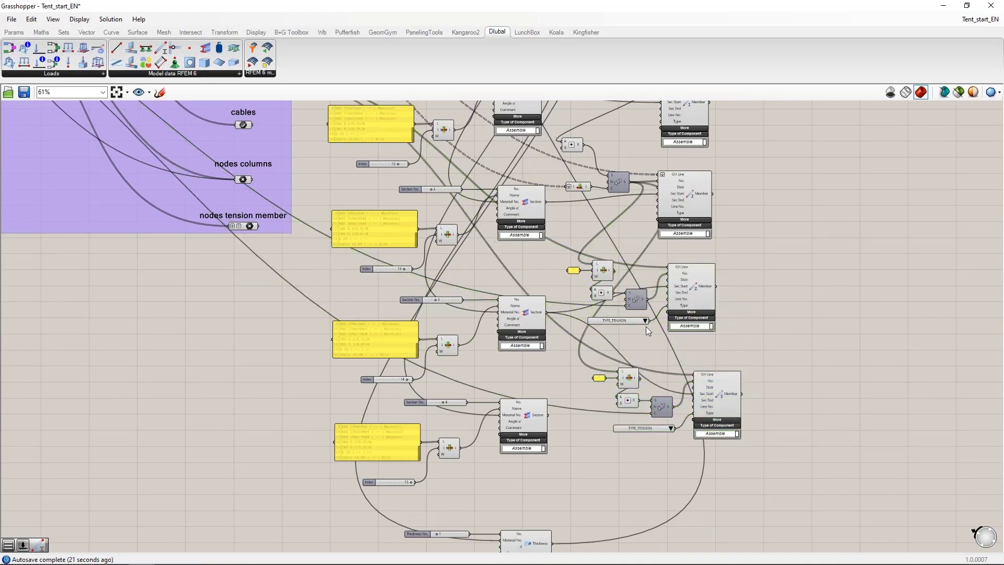
Step: Connect the tension member Series output to the copied List Item's list input and set the copied Member's type to TYPE_CABLE
scroll(645, 353, "up", 3)
left_click_drag(648, 265, 601, 382)
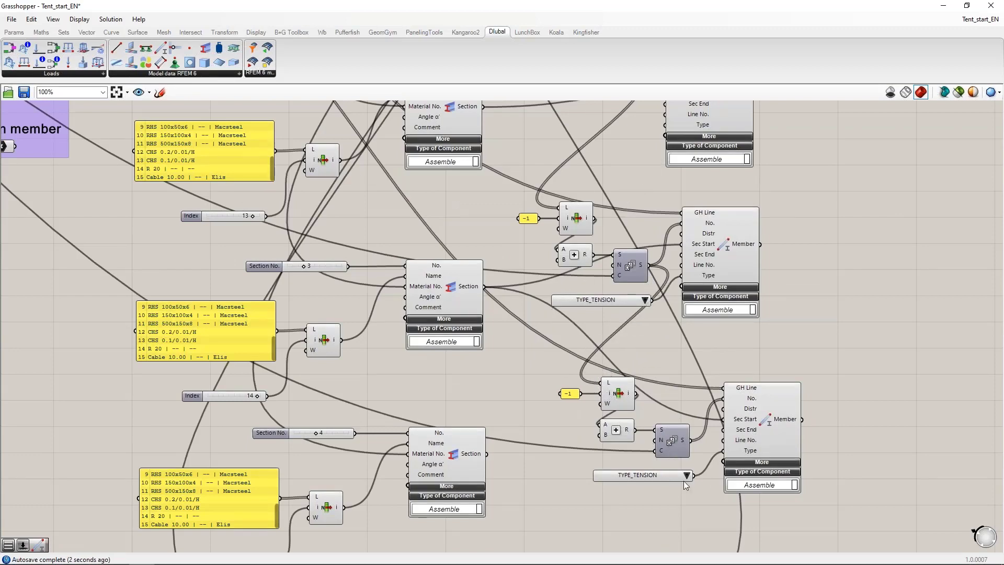
right_click_drag(673, 512, 671, 494)
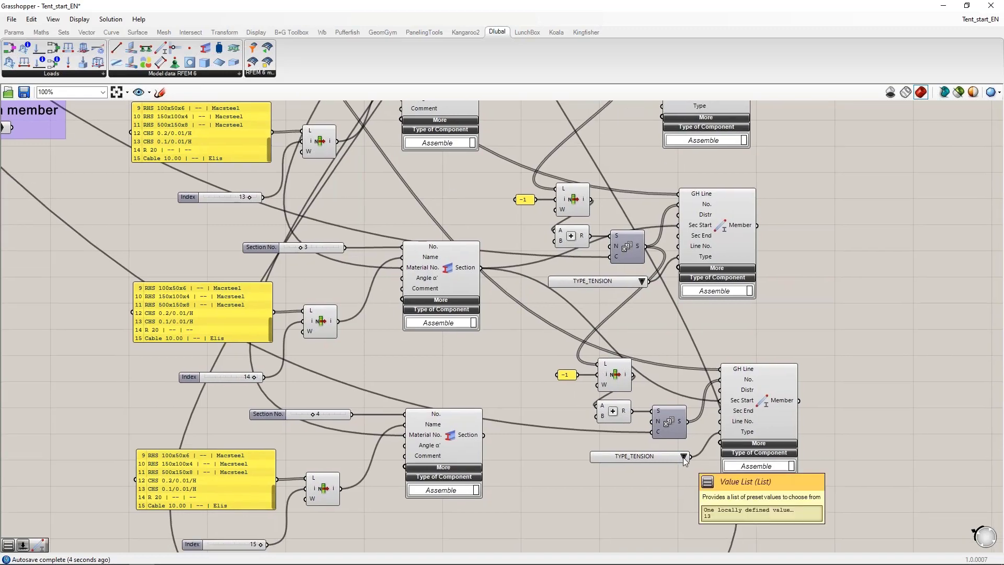
left_click(683, 457)
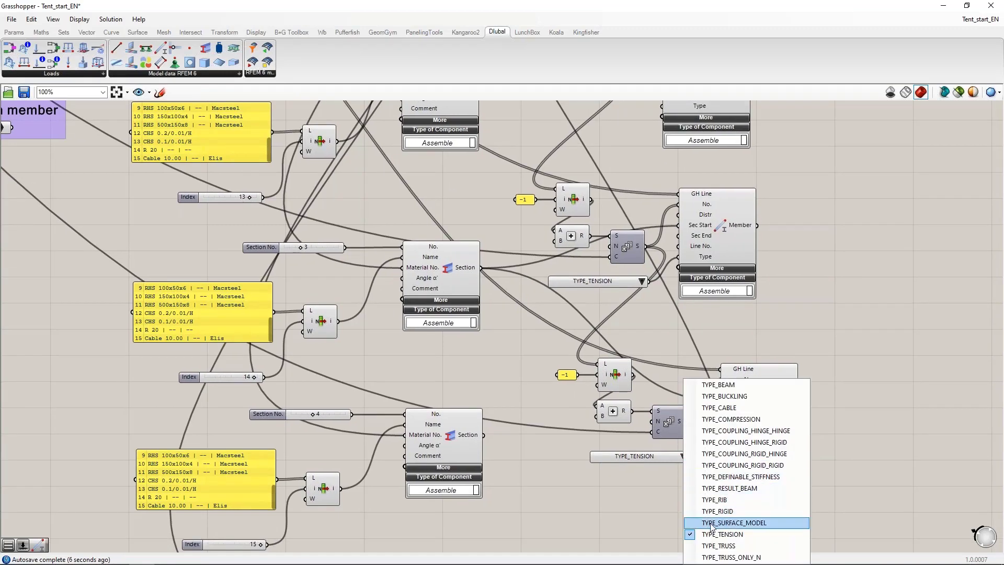
left_click(726, 407)
Step: Connect the cables curve parameter to the copied Member's GH Line input, replacing the tension member lines
scroll(748, 411, "down", 3)
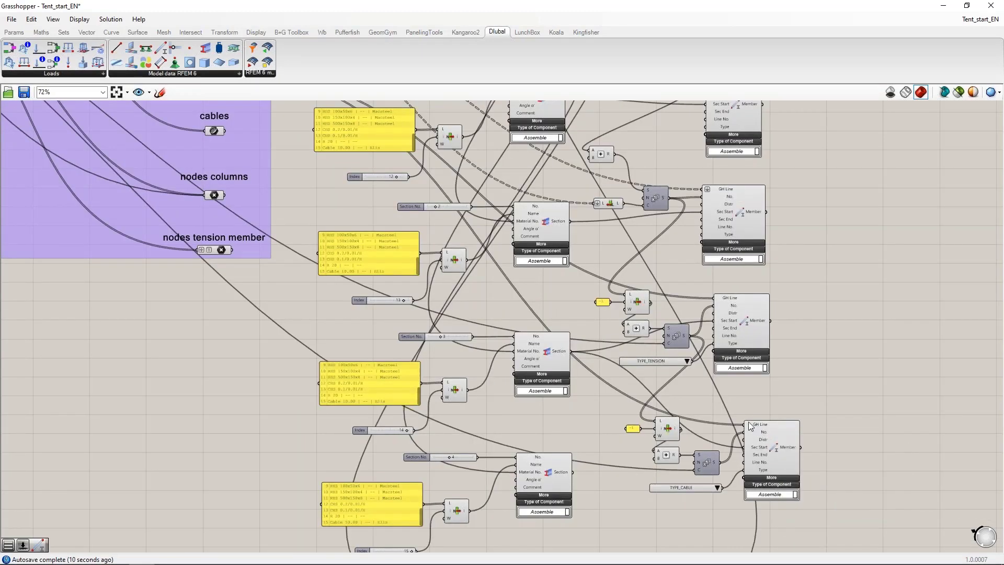
right_click_drag(230, 134, 237, 184)
left_click_drag(232, 179, 757, 472)
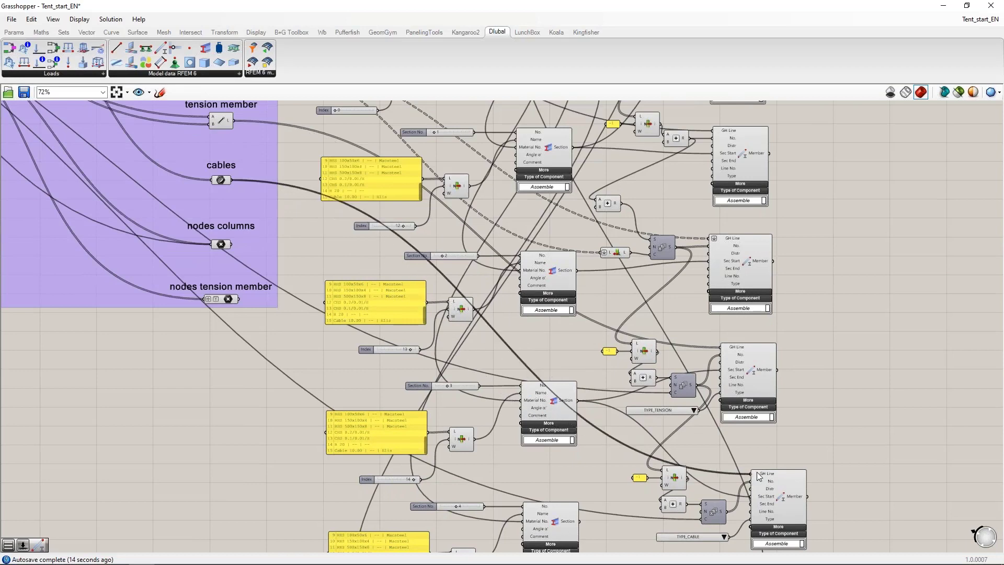
Step: Check the cable Member's No. values and move the TYPE_CABLE value list closer beneath its Series component
scroll(756, 472, "up", 4)
mouse_move(714, 306)
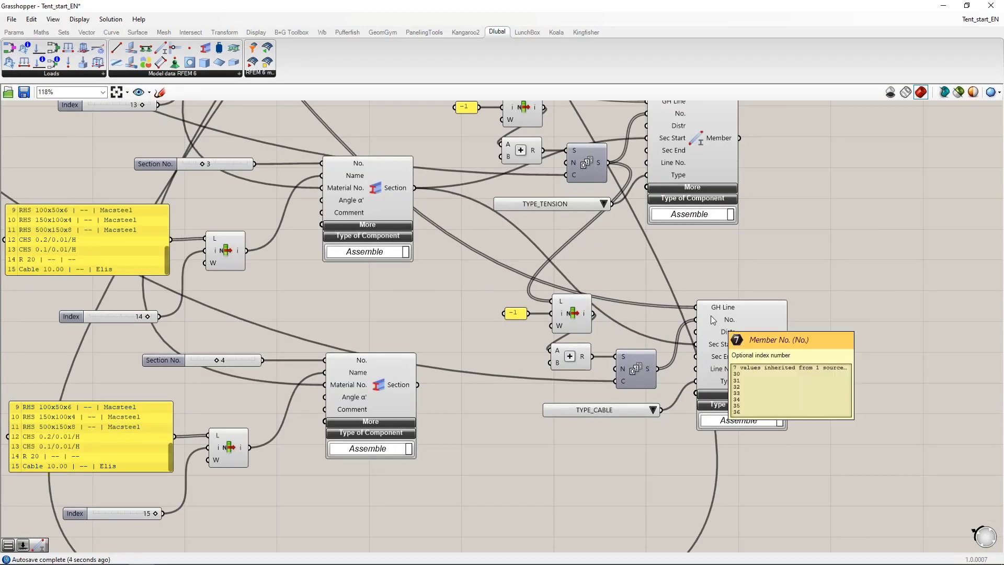
left_click(572, 315)
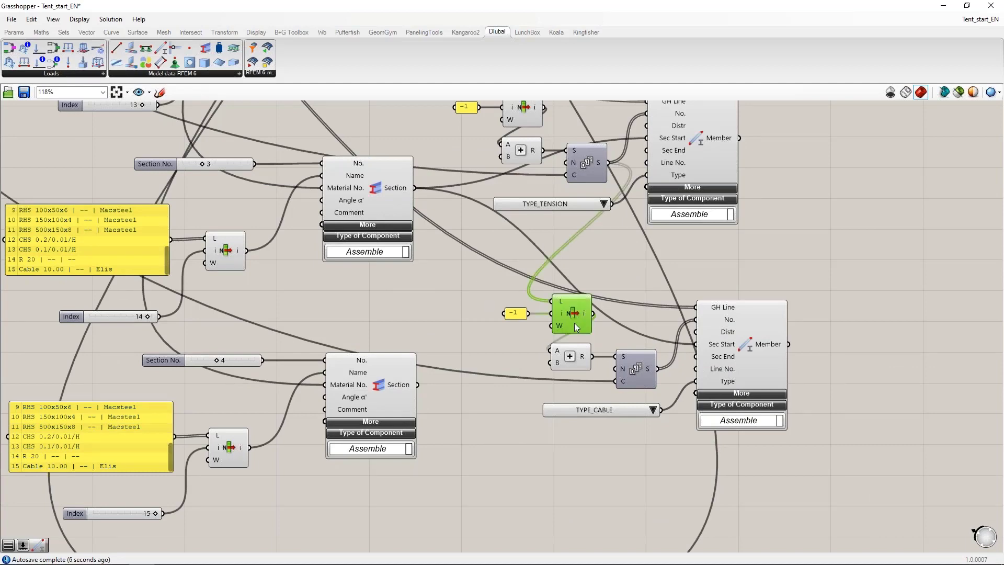
left_click_drag(629, 409, 624, 407)
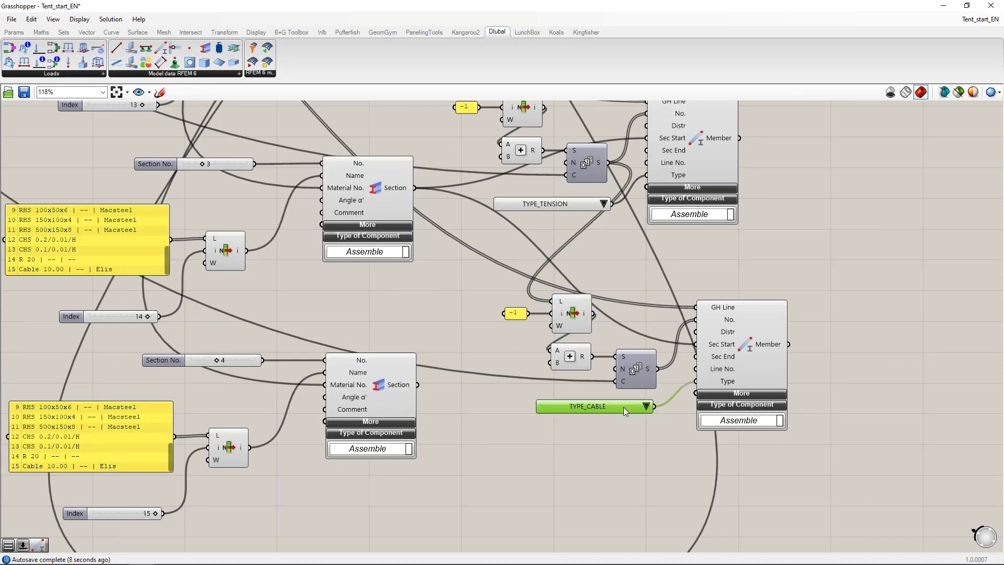
scroll(631, 465, "down", 3)
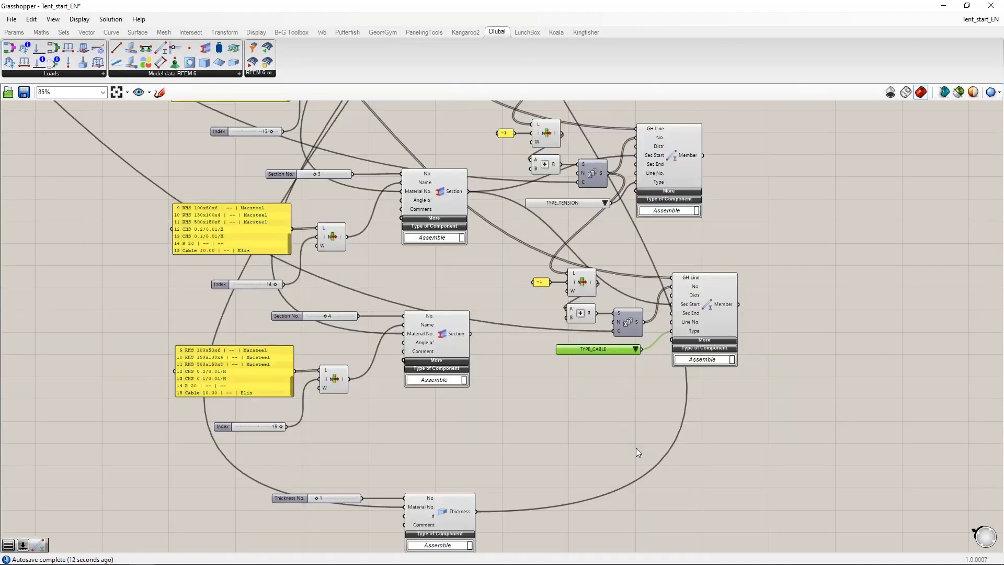
Step: Add a Nodal Support component below the cable Member and connect the nodes columns parameter to its GH Node input
scroll(635, 453, "down", 4)
scroll(635, 453, "up", 2)
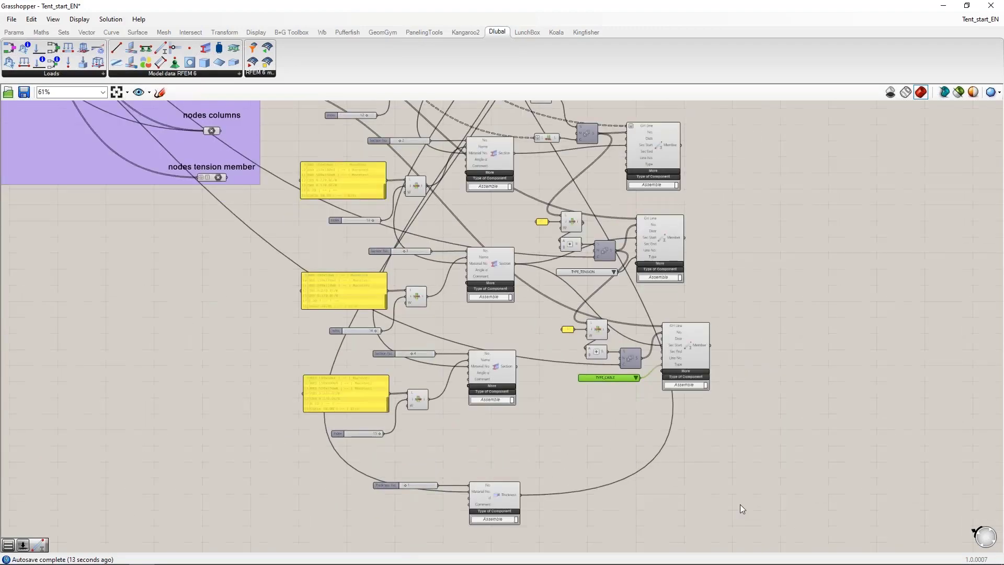
right_click_drag(740, 504, 619, 356)
scroll(601, 334, "up", 2)
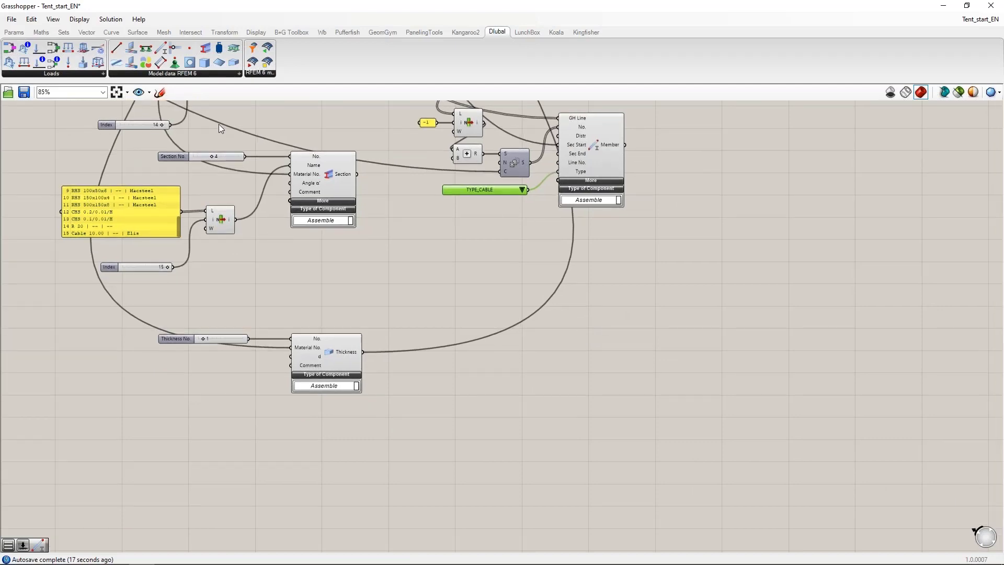
left_click_drag(179, 64, 582, 298)
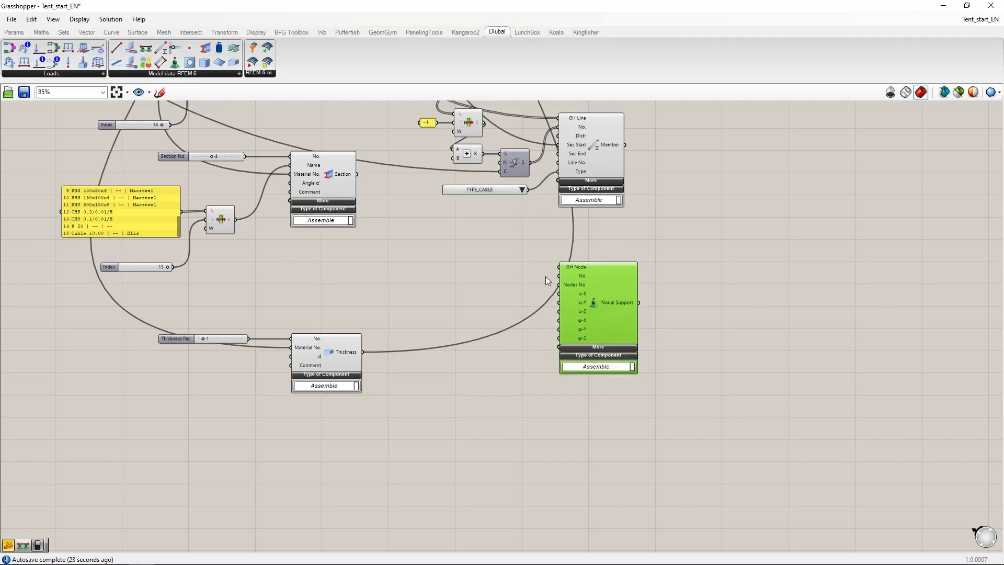
right_click_drag(432, 257, 679, 406)
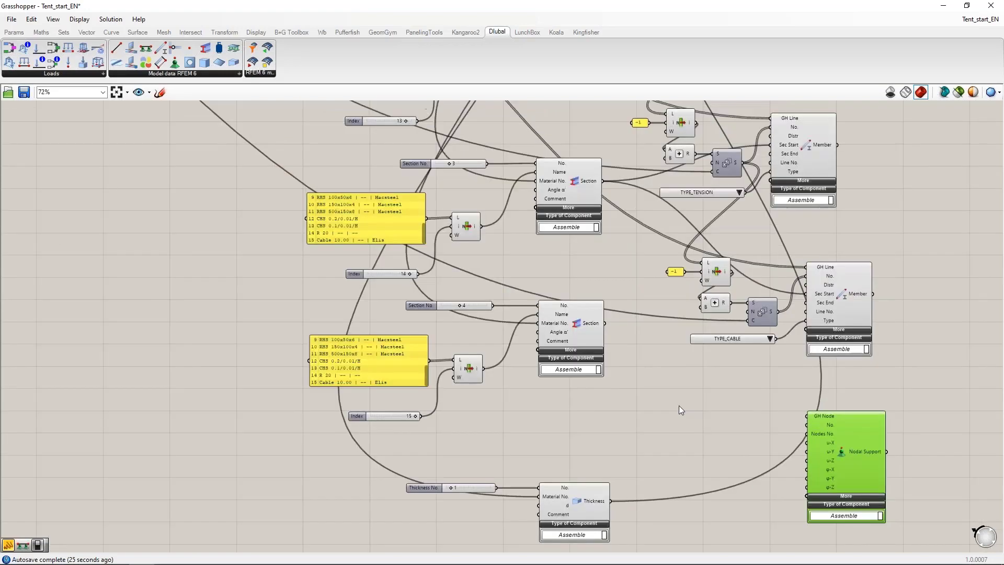
scroll(679, 406, "down", 2)
right_click_drag(421, 206, 357, 263)
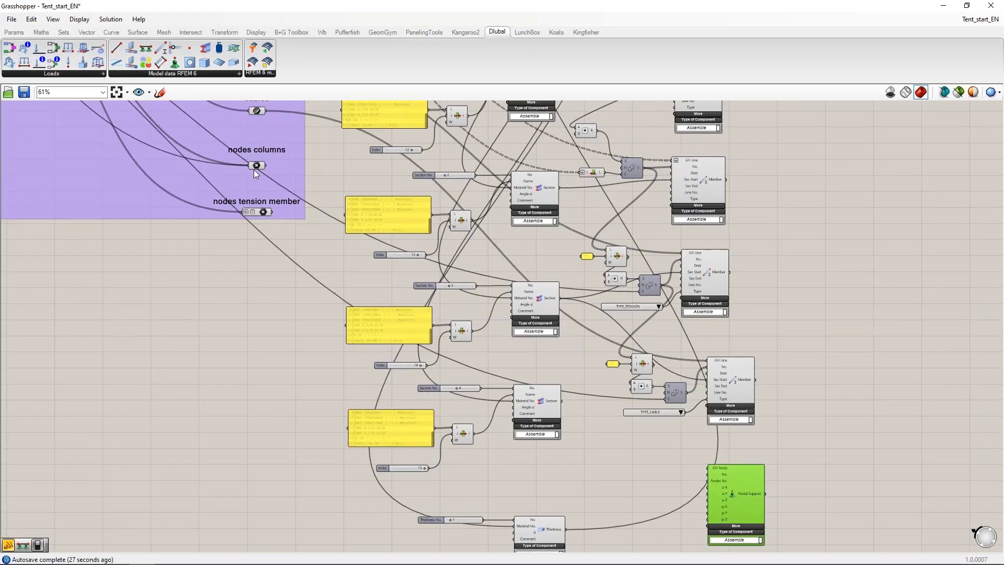
left_click(256, 165)
left_click_drag(266, 166, 708, 473)
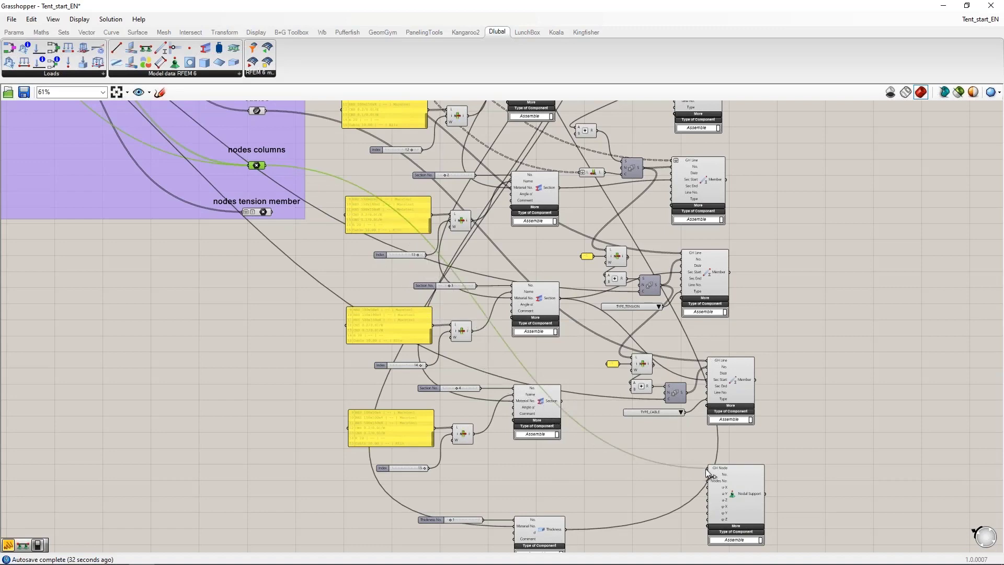
Step: Adjust the position of the column Nodal Support component slightly and check the description of its No. input
scroll(615, 353, "up", 5)
left_click(624, 346)
left_click_drag(624, 346, 633, 345)
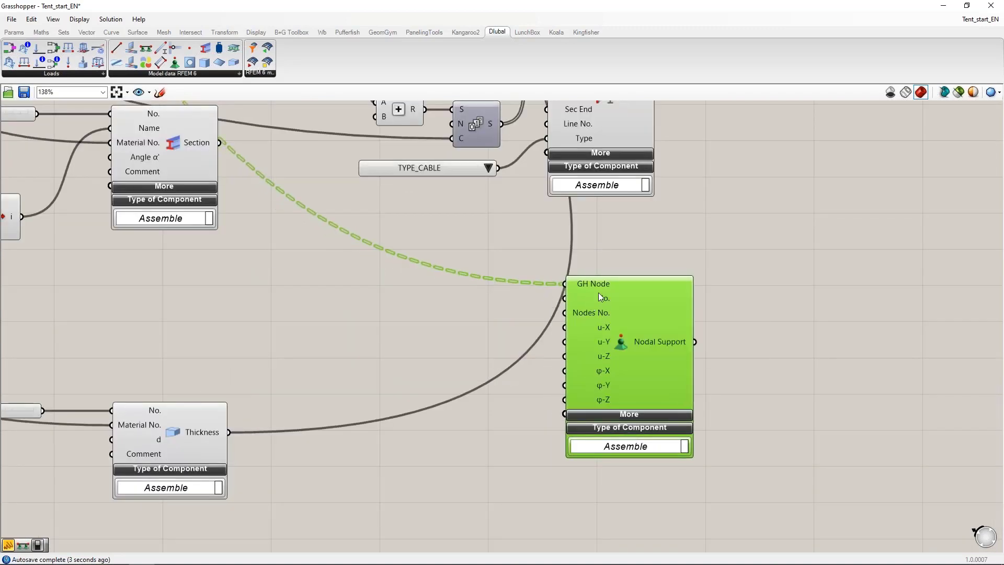
mouse_move(595, 297)
left_click_drag(591, 365, 580, 356)
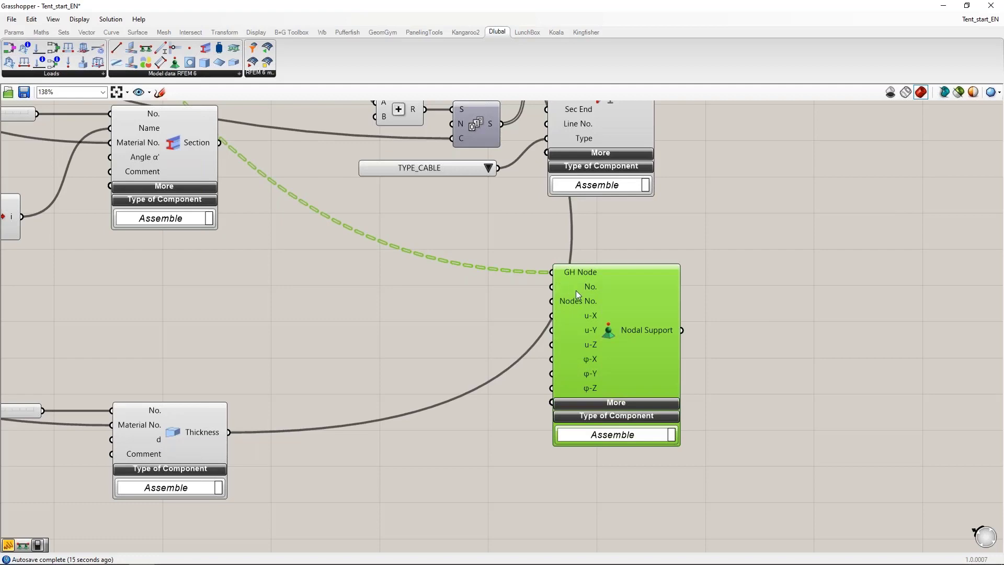
mouse_move(576, 290)
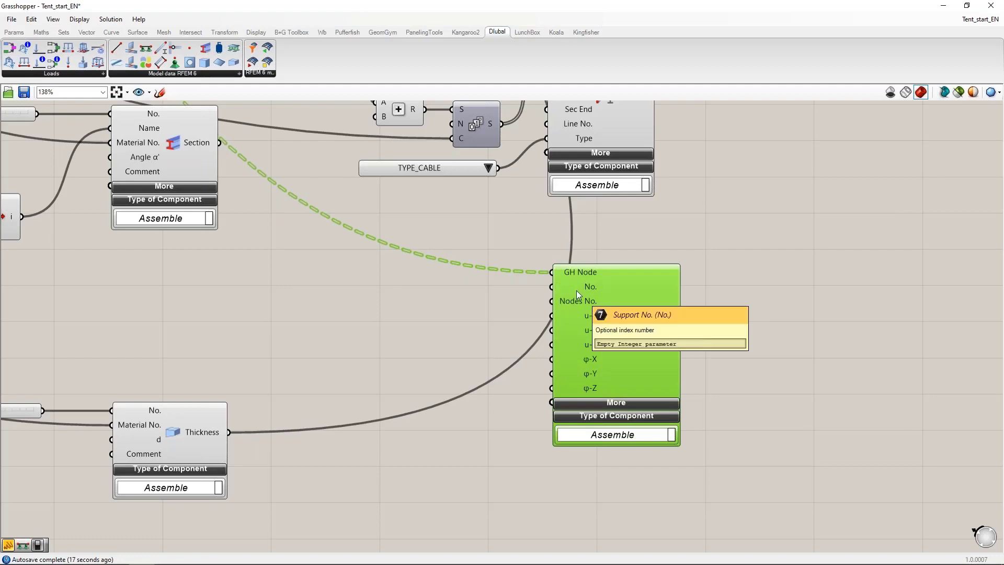
right_click_drag(447, 324, 473, 313)
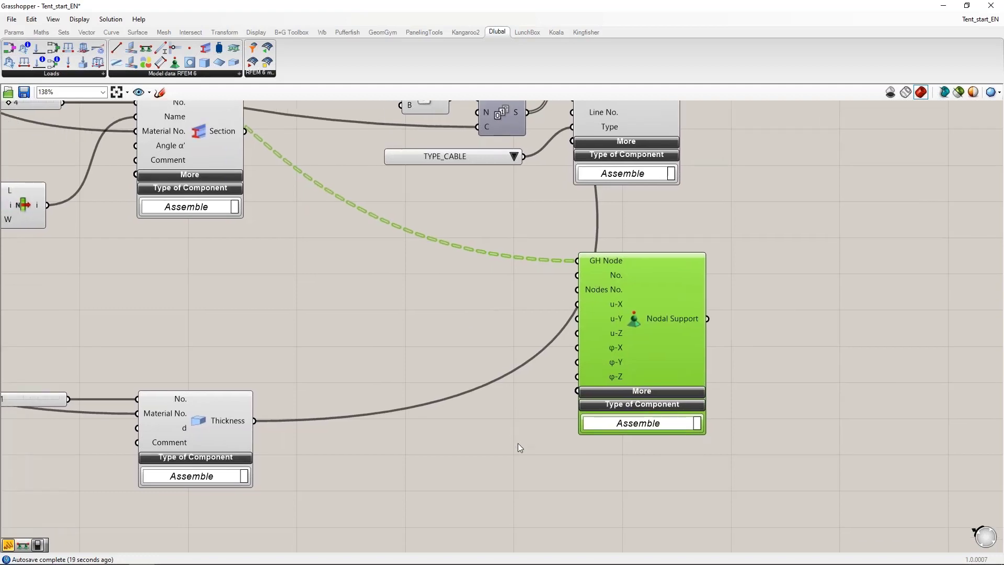
Step: Add an inf panel beside the column Nodal Support and connect it to u-X, u-Y, u-Z and φ-Z
right_click_drag(519, 448, 595, 412)
double_click(474, 347)
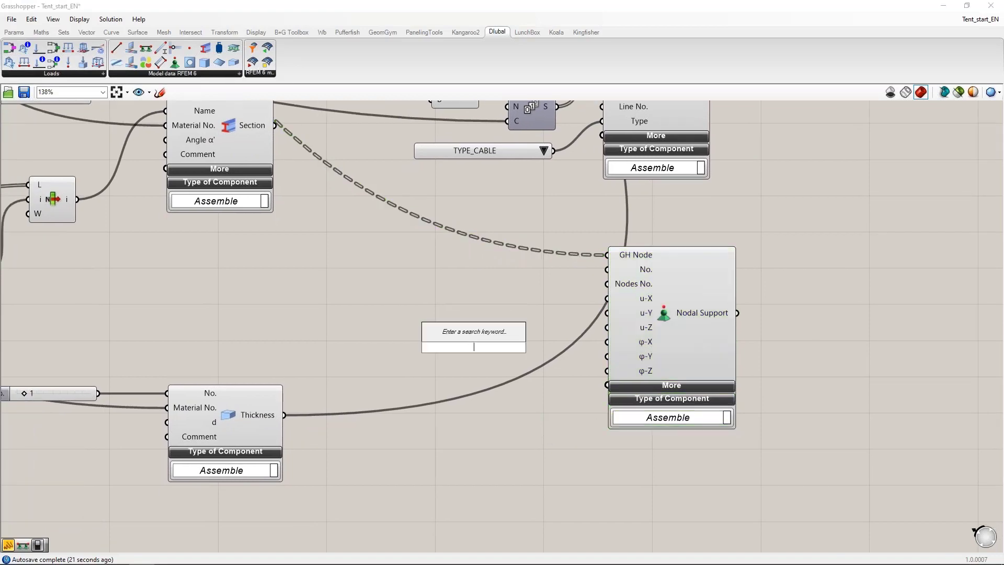
type("inf")
key("Return")
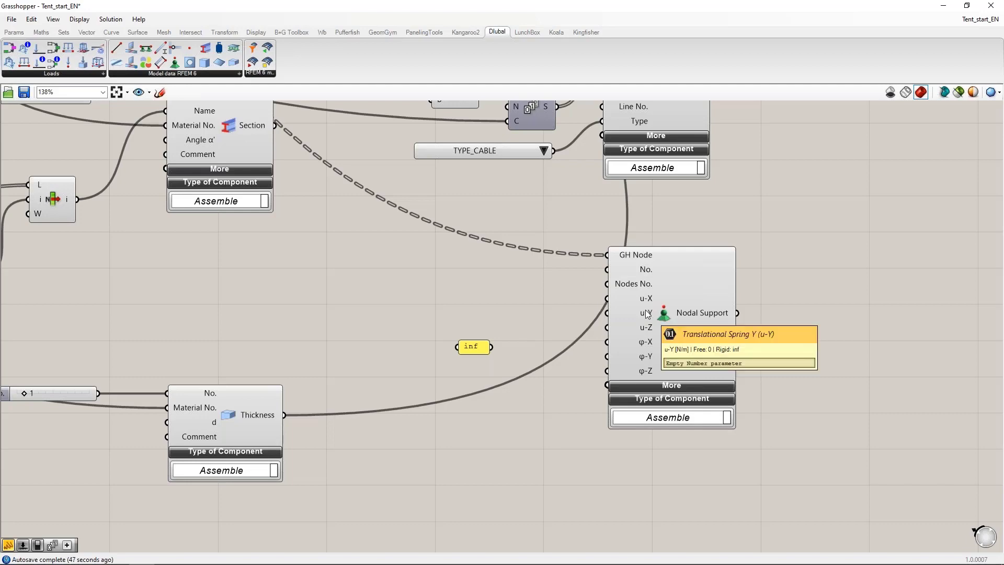
left_click_drag(476, 349, 601, 299)
left_click_drag(498, 327, 605, 328)
left_click_drag(505, 325, 607, 370)
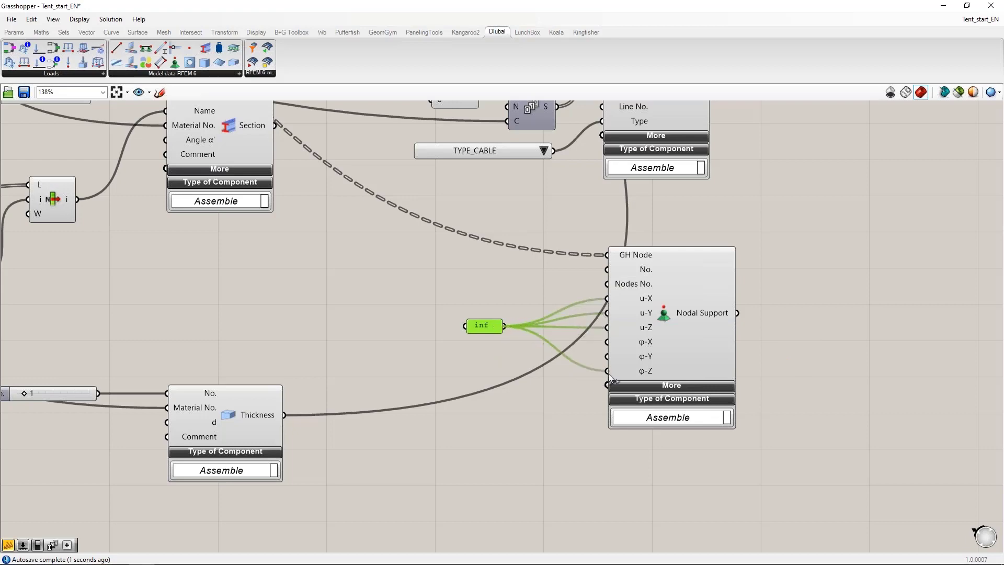
left_click_drag(478, 322, 531, 330)
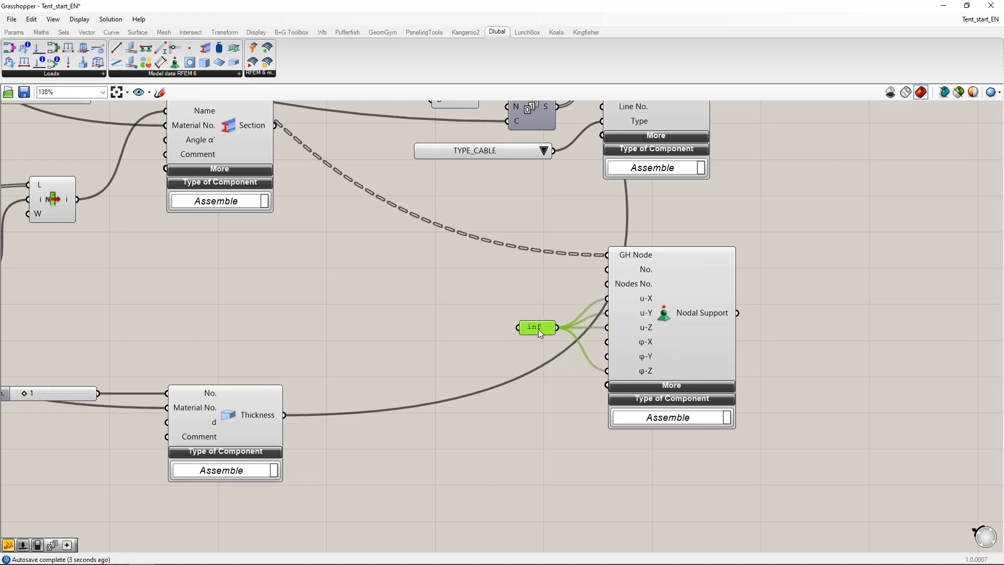
Step: Add a second Nodal Support below the first and connect the nodes tension member parameter to its GH Node input
scroll(589, 378, "down", 2)
scroll(589, 377, "down", 1)
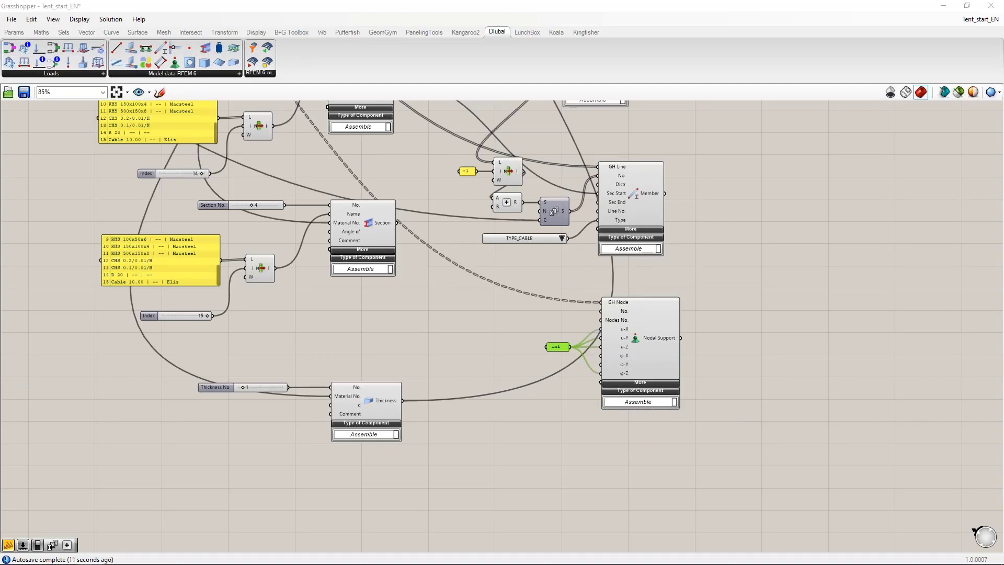
left_click(784, 323)
left_click_drag(175, 62, 634, 486)
scroll(461, 331, "down", 3)
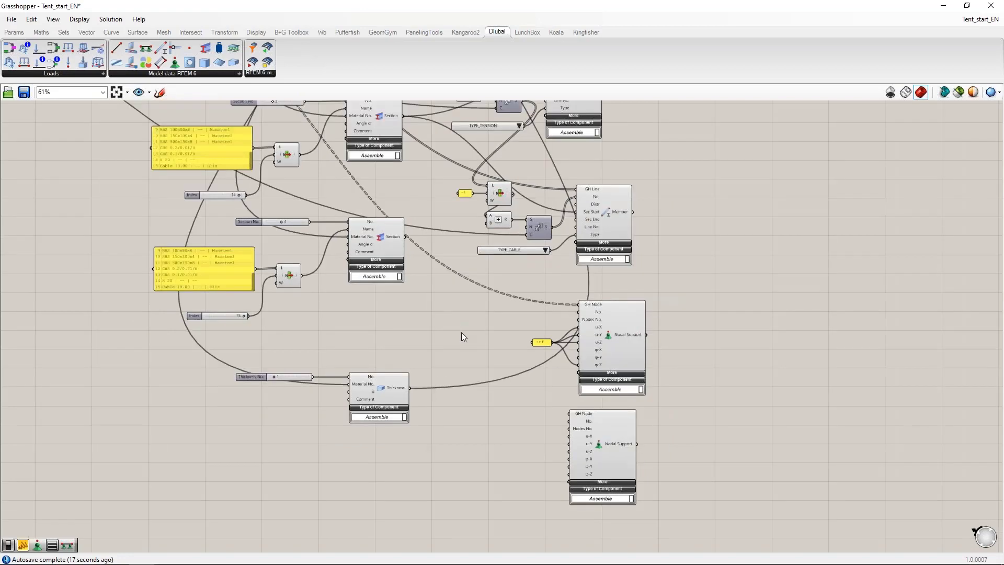
left_click_drag(192, 144, 557, 434)
scroll(556, 434, "up", 5)
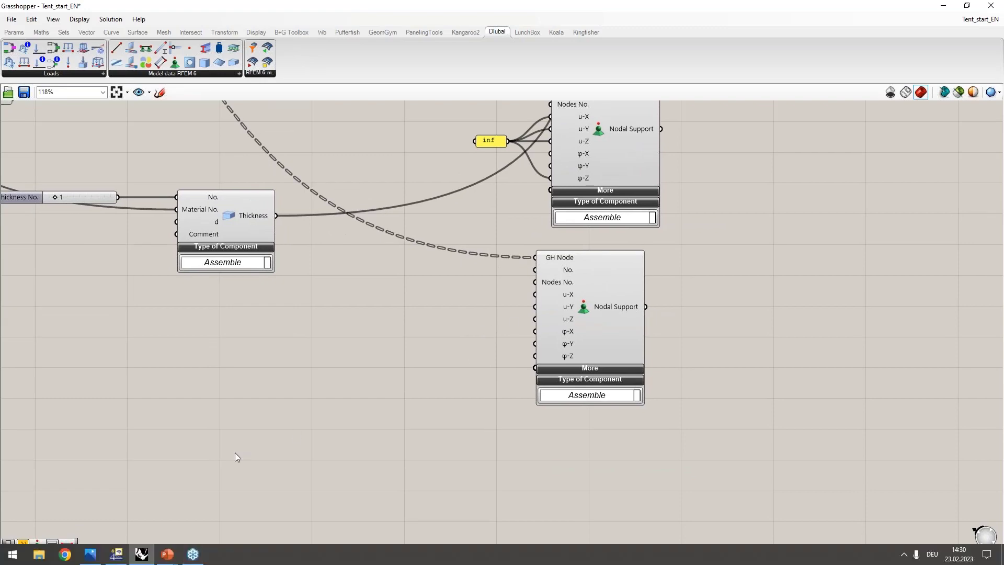
Step: Arrange the Grasshopper window beside Rhino and examine the base points of the tension members in the tent preview
left_click_drag(294, 11, 1003, 186)
right_click_drag(353, 436, 360, 304)
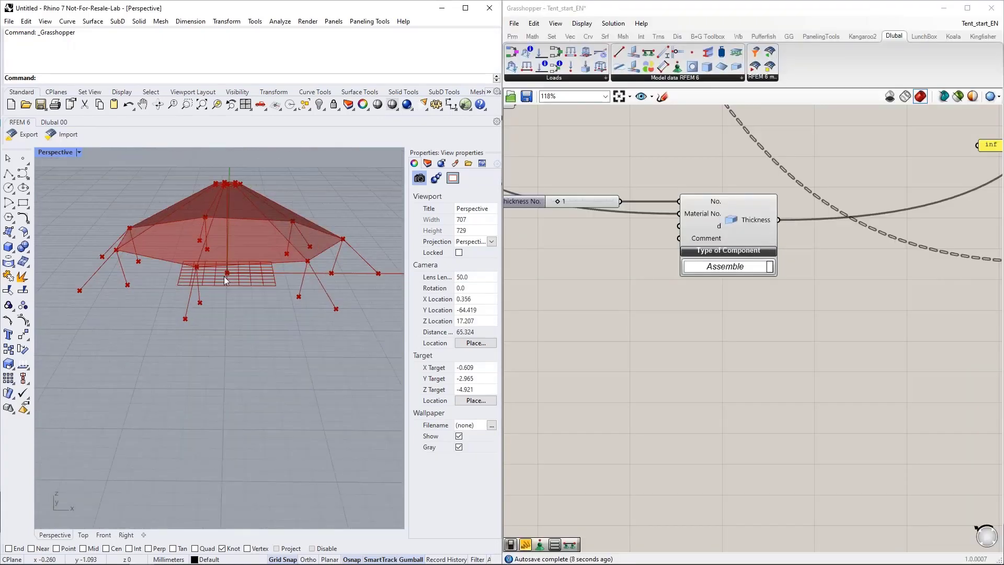
scroll(223, 276, "up", 4)
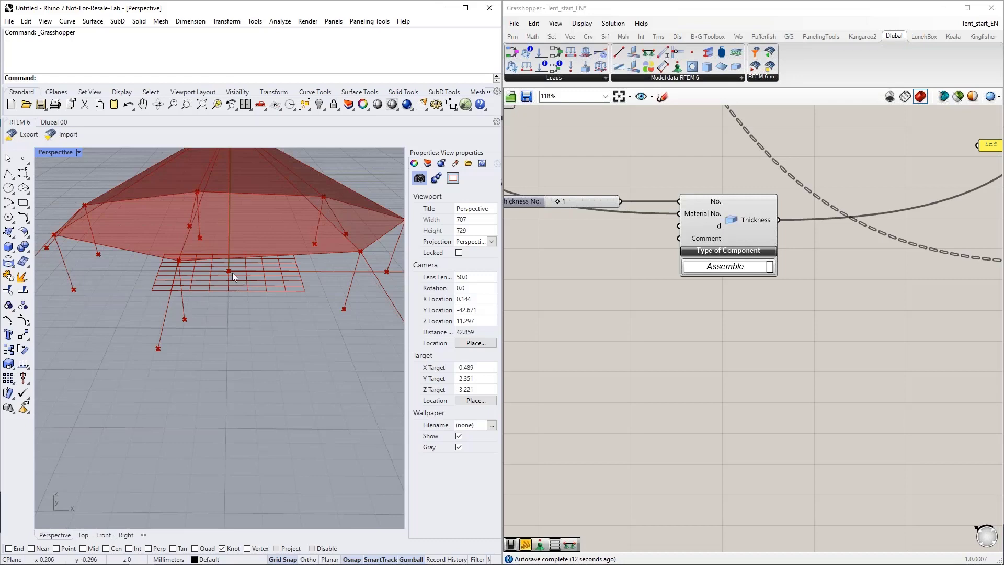
right_click_drag(246, 294, 219, 310)
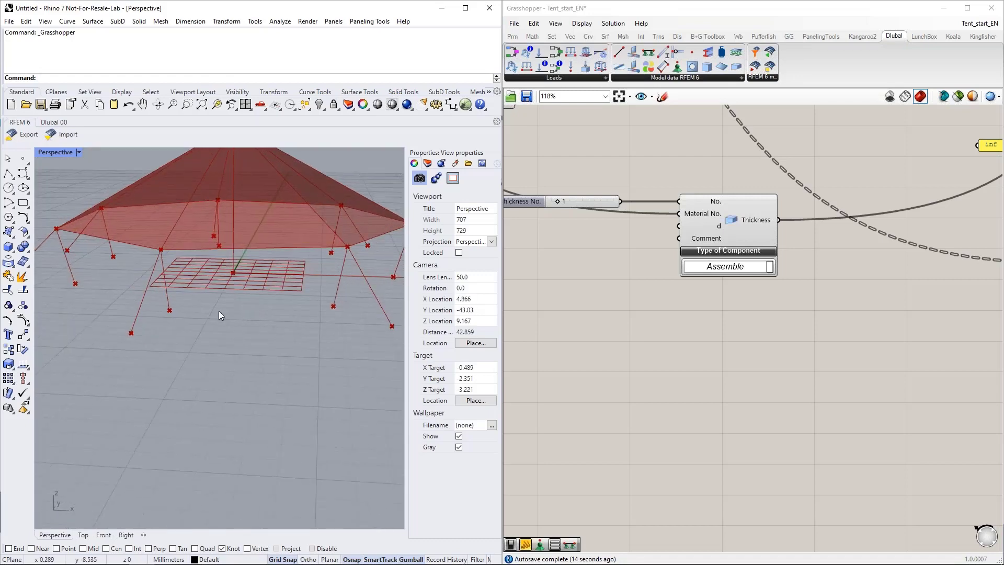
scroll(219, 312, "down", 4)
right_click_drag(279, 362, 73, 327)
scroll(321, 346, "up", 3)
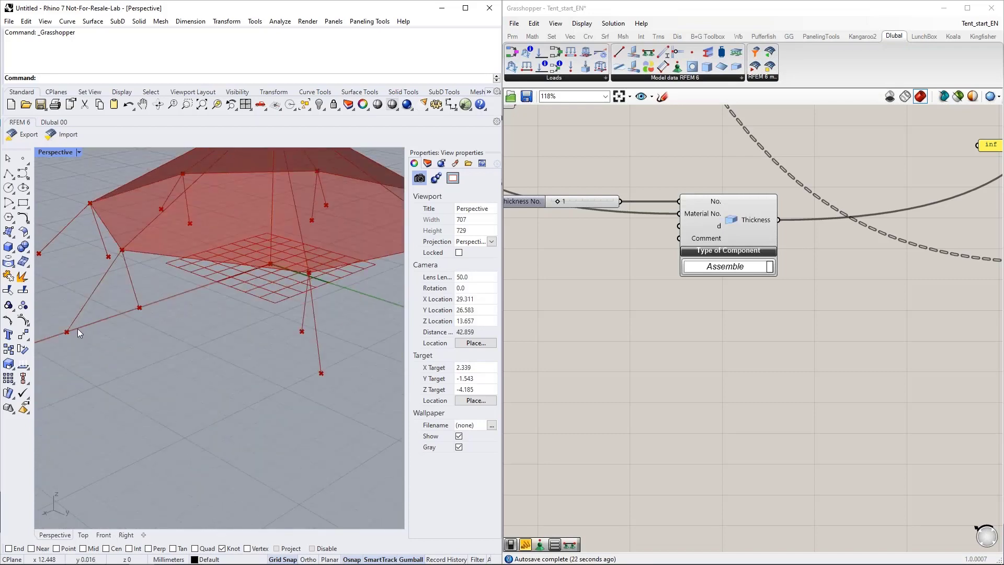
right_click_drag(104, 358, 159, 350)
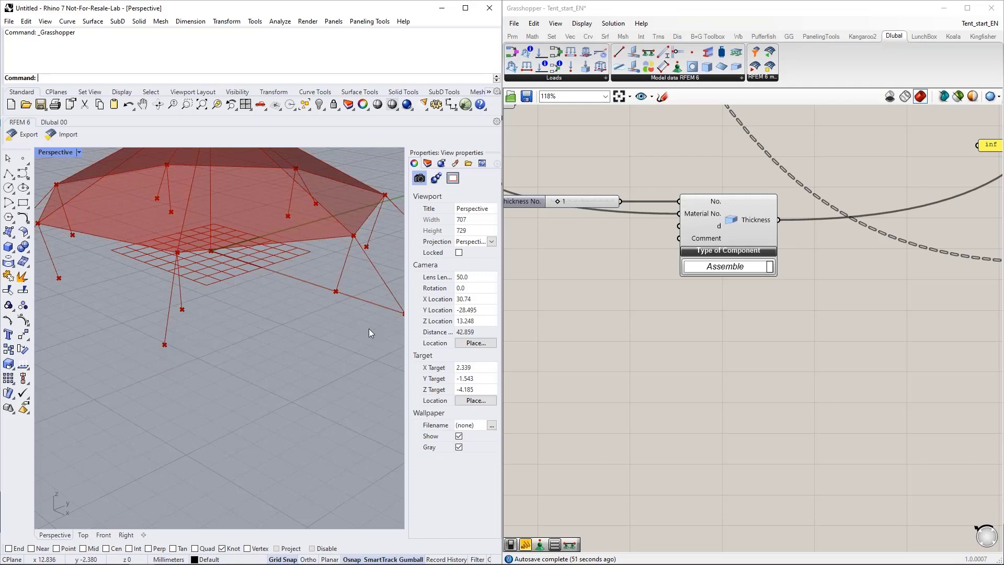
Step: Add an inf panel beside the second Nodal Support and connect it to the u-X, u-Y and u-Z inputs
scroll(590, 338, "down", 1)
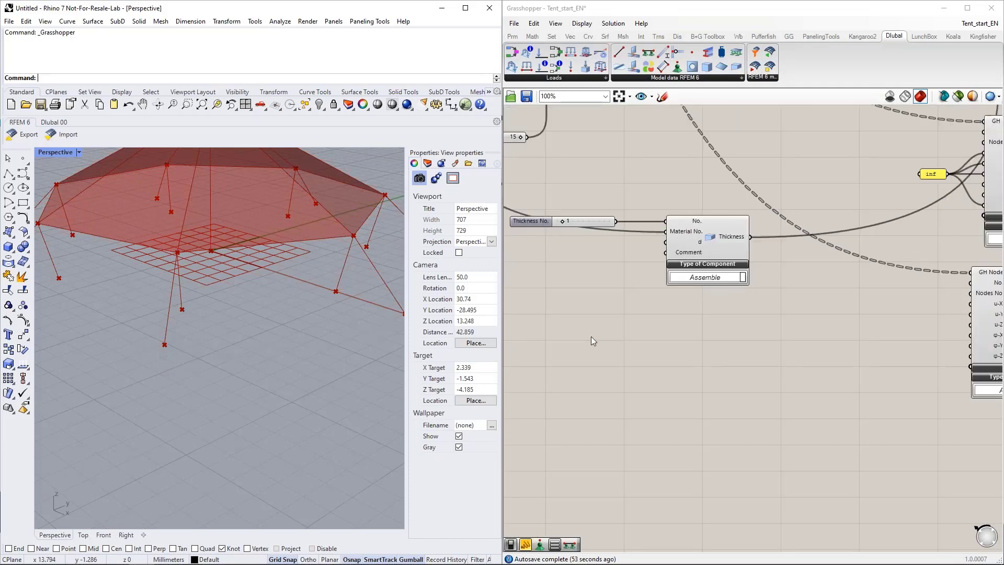
scroll(591, 341, "down", 4)
scroll(741, 378, "up", 4)
right_click_drag(739, 376, 631, 374)
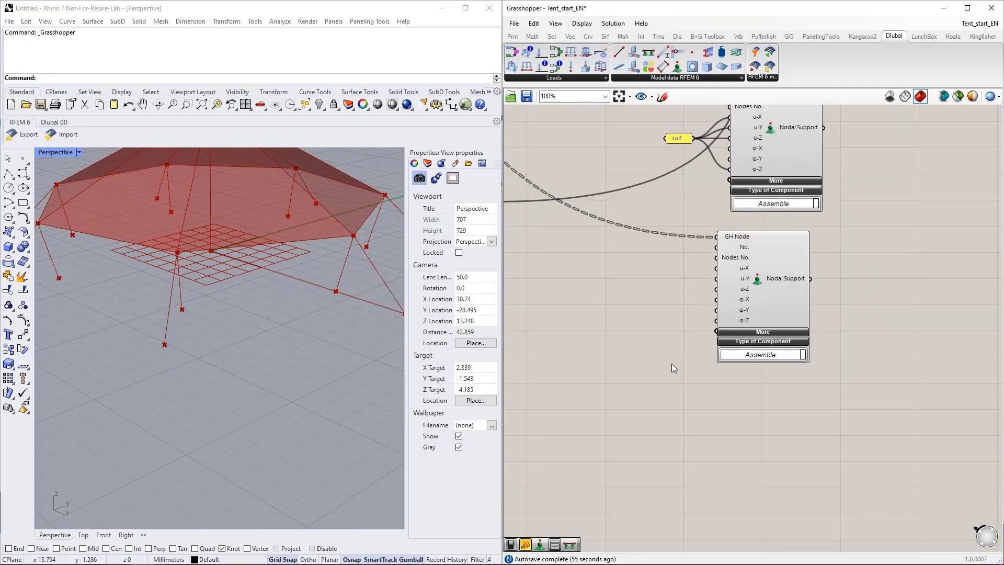
double_click(665, 297)
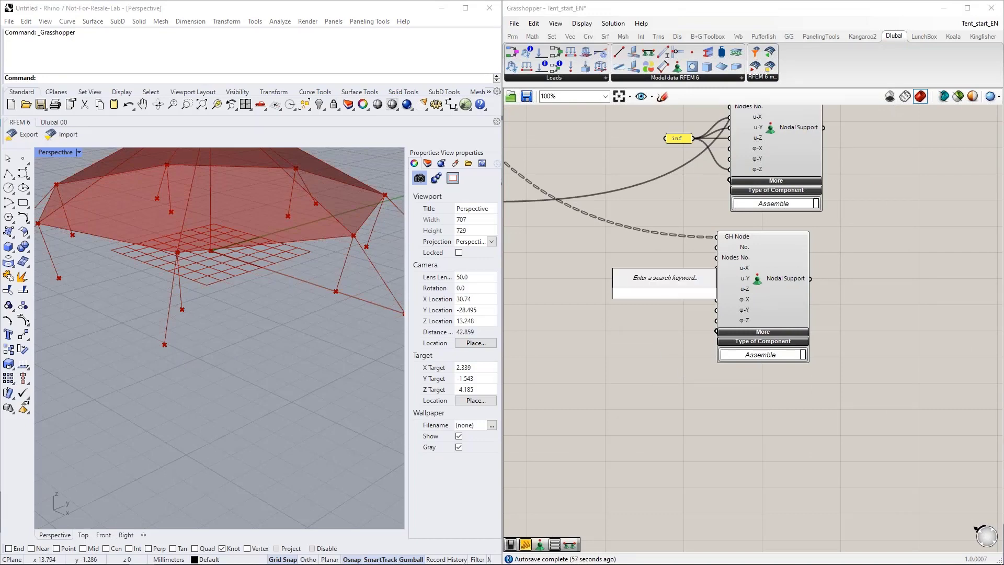
type("\"in")
key("Return")
left_click_drag(678, 293, 704, 293)
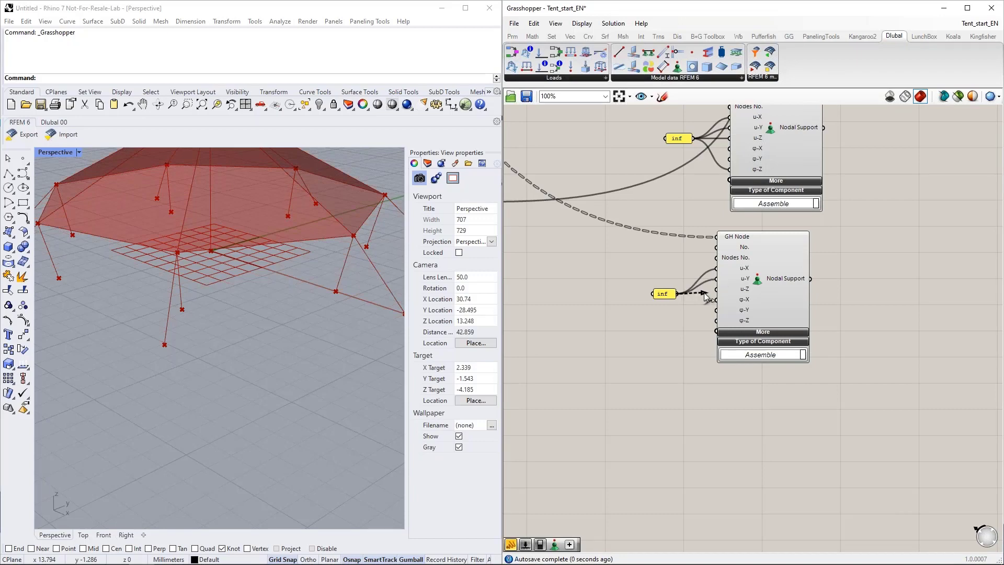
Step: Expand the additional inputs of the second Nodal Support and examine its nonlinearity, direction, angle and axis parameters
left_click(780, 332)
scroll(649, 368, "down", 2)
left_click_drag(709, 363, 718, 363)
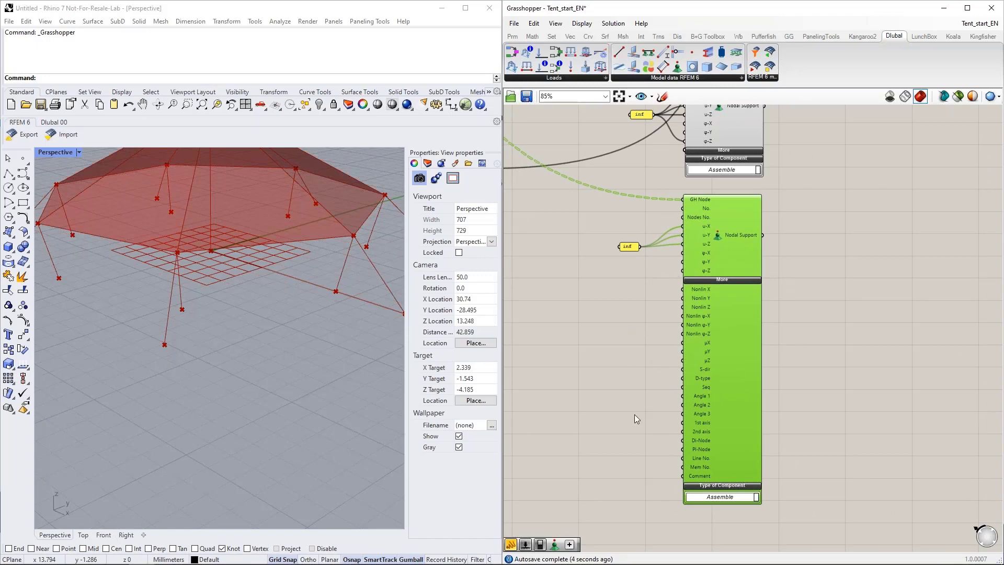
scroll(661, 425, "up", 2)
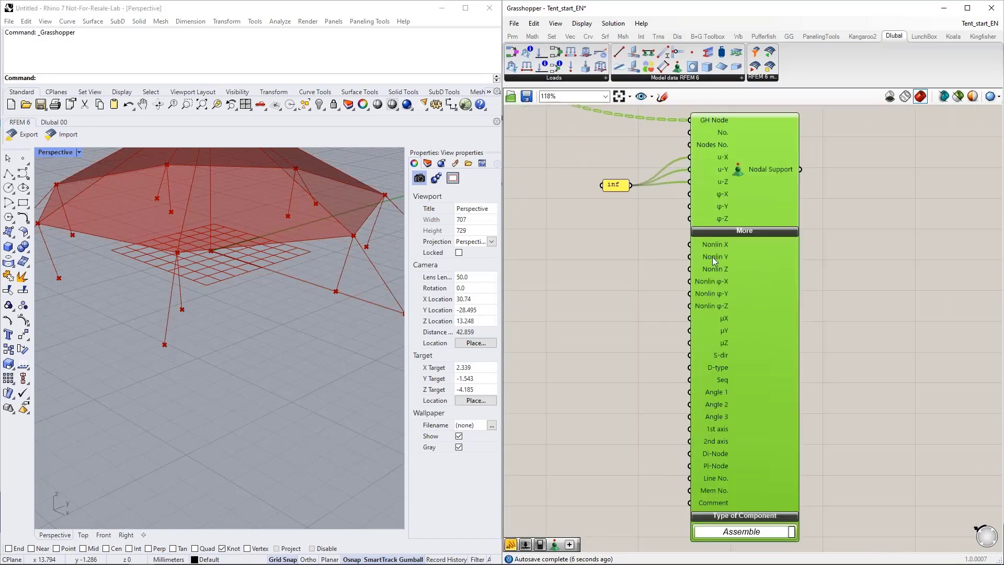
scroll(708, 235, "up", 3)
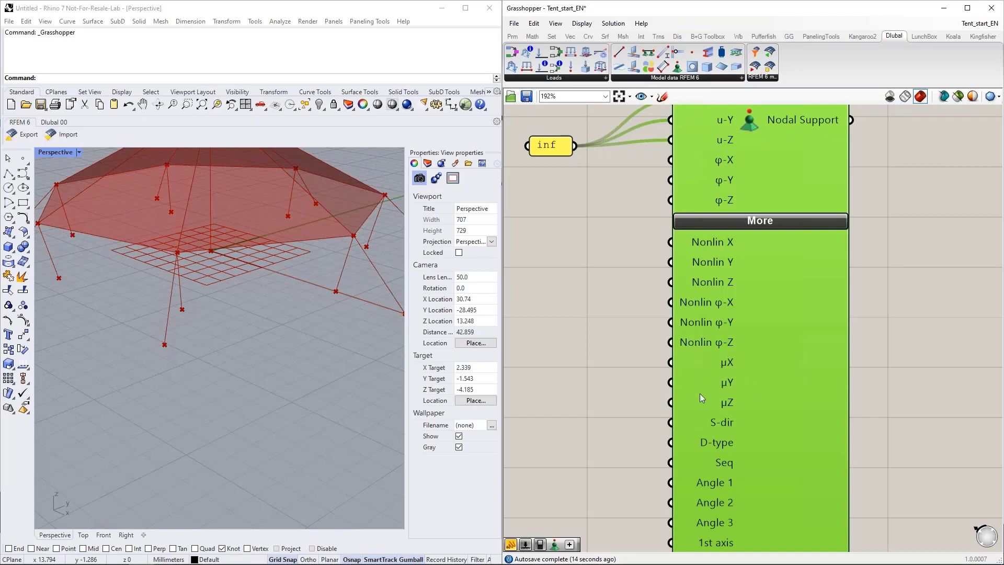
scroll(626, 428, "down", 2)
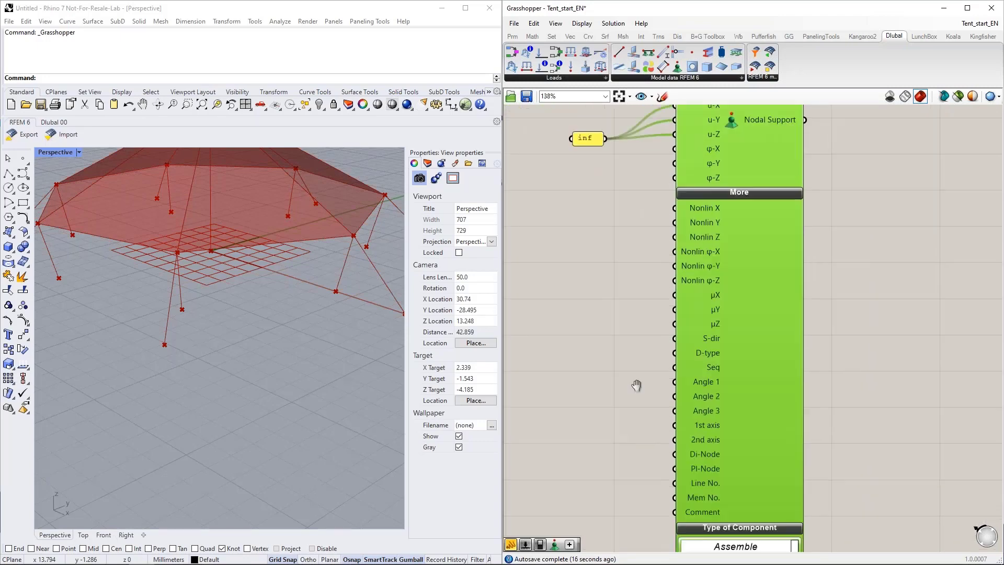
right_click_drag(632, 416, 642, 360)
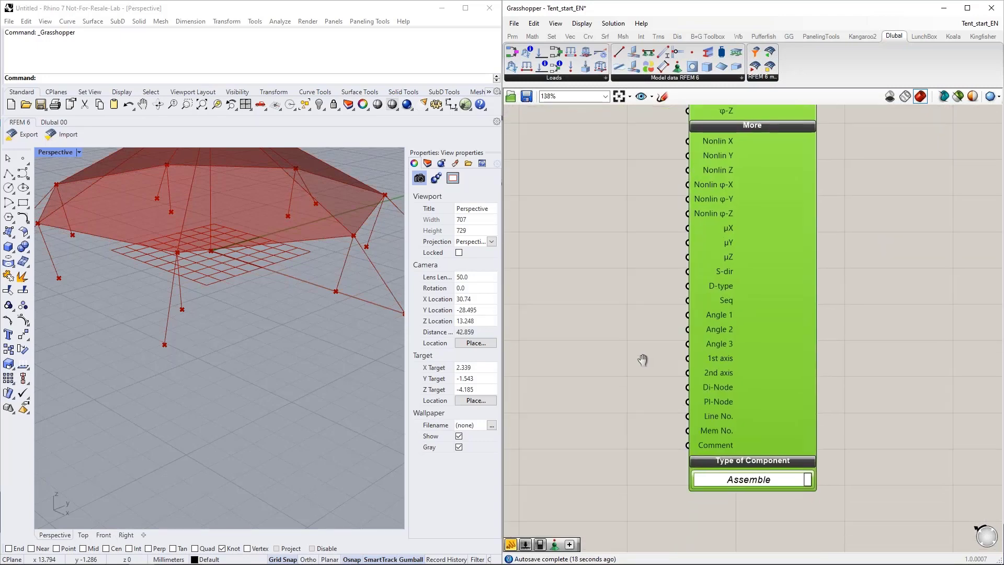
right_click_drag(648, 416, 689, 426)
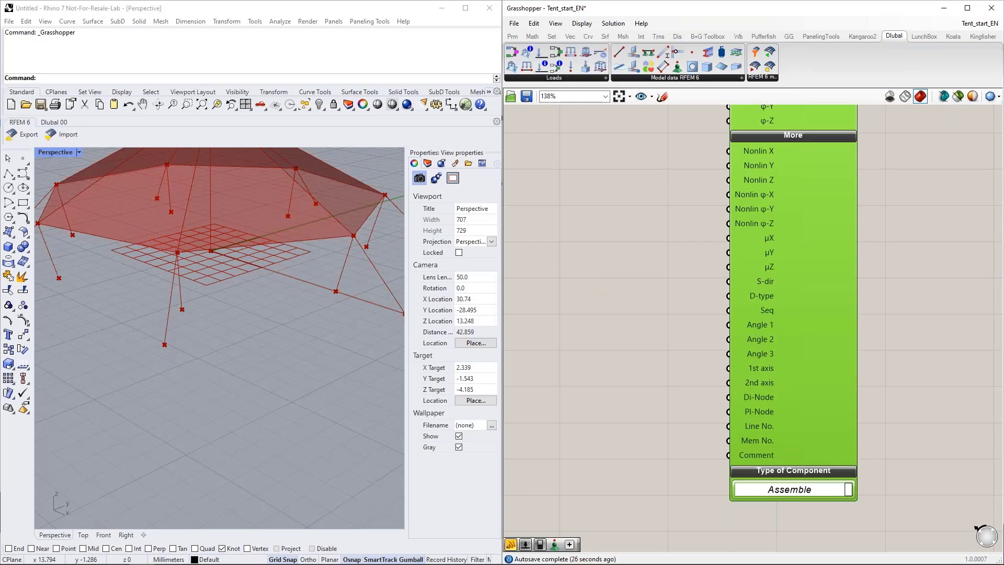
Step: Switch to RFEM and open the nodal support at the base of a tension member for editing
key("alt+Tab")
left_click(470, 398)
scroll(470, 397, "up", 6)
left_click_drag(477, 414, 473, 384)
scroll(474, 382, "down", 3)
scroll(465, 390, "up", 6)
scroll(462, 292, "down", 5)
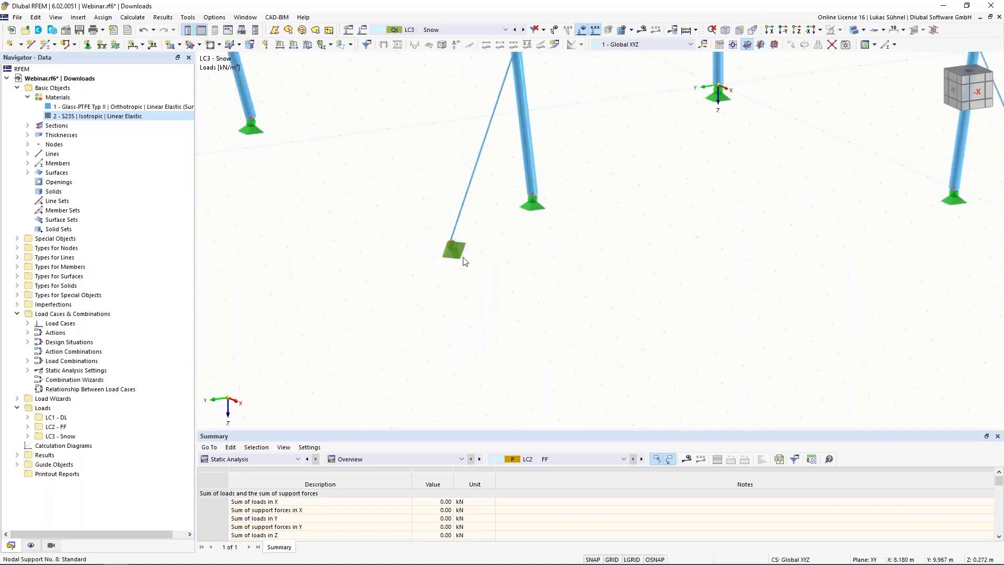
double_click(459, 256)
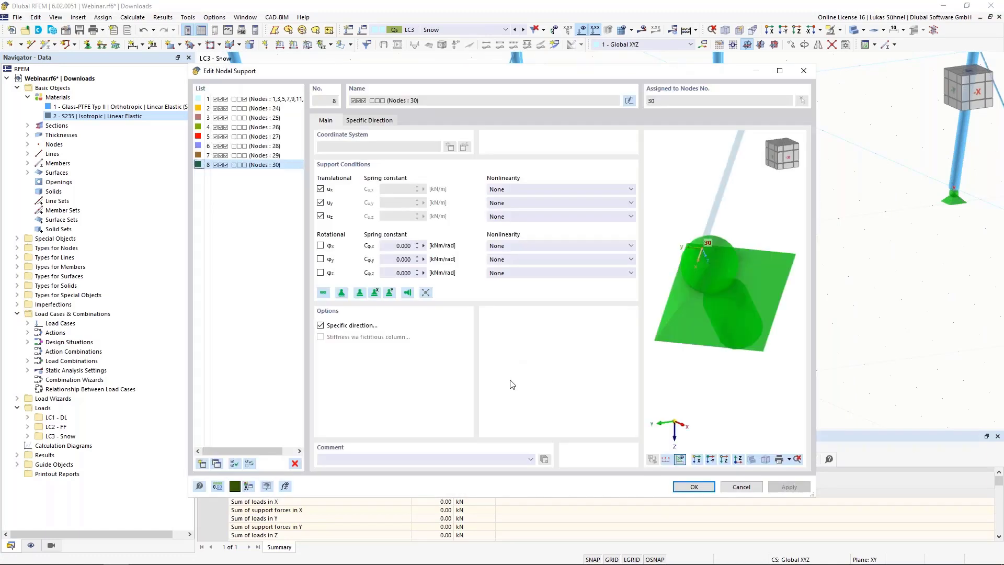
Step: Examine the support's specific direction options, including Parallel to CS of Member, discard the edits and return to Grasshopper
left_click(334, 328)
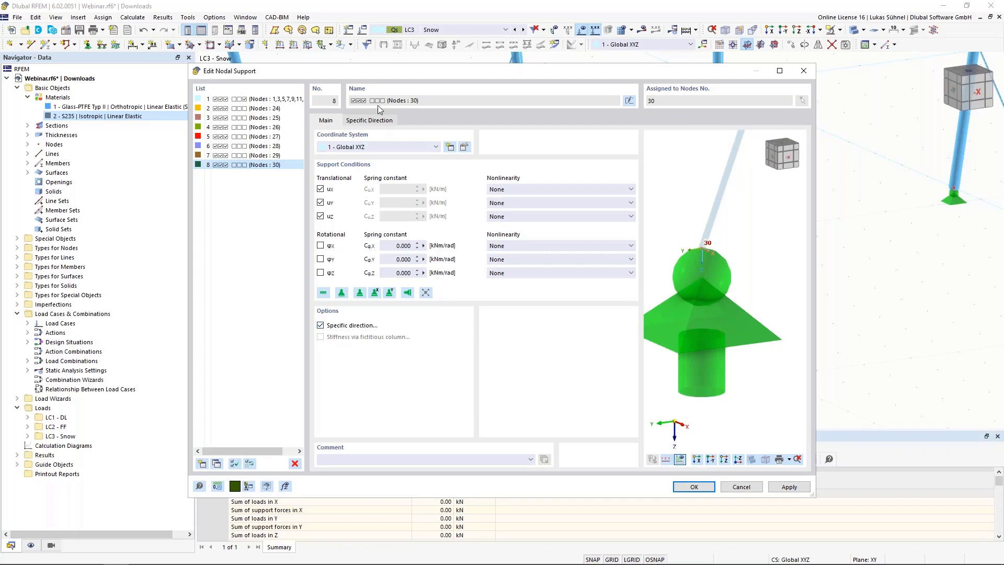
left_click(371, 120)
left_click(354, 151)
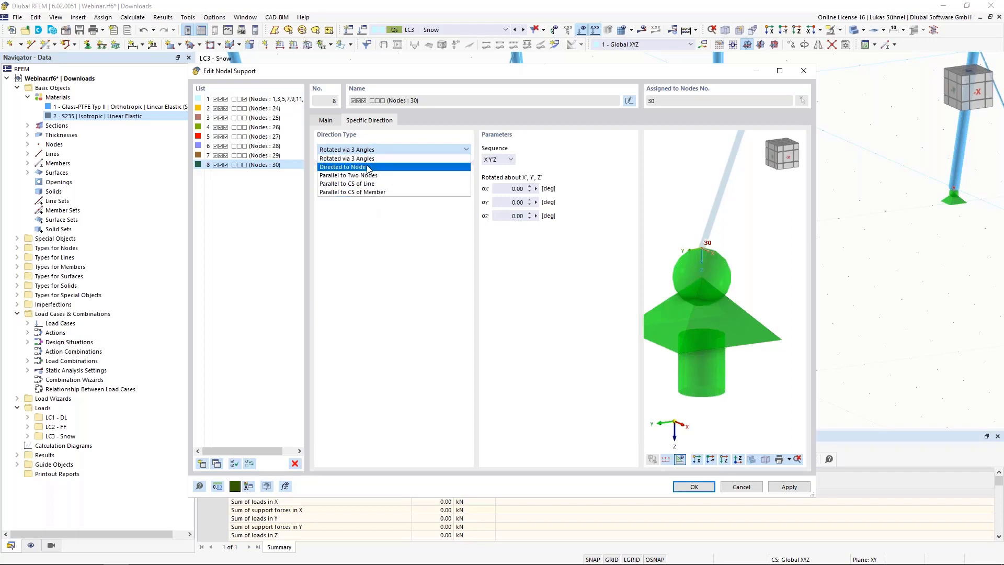
left_click(367, 192)
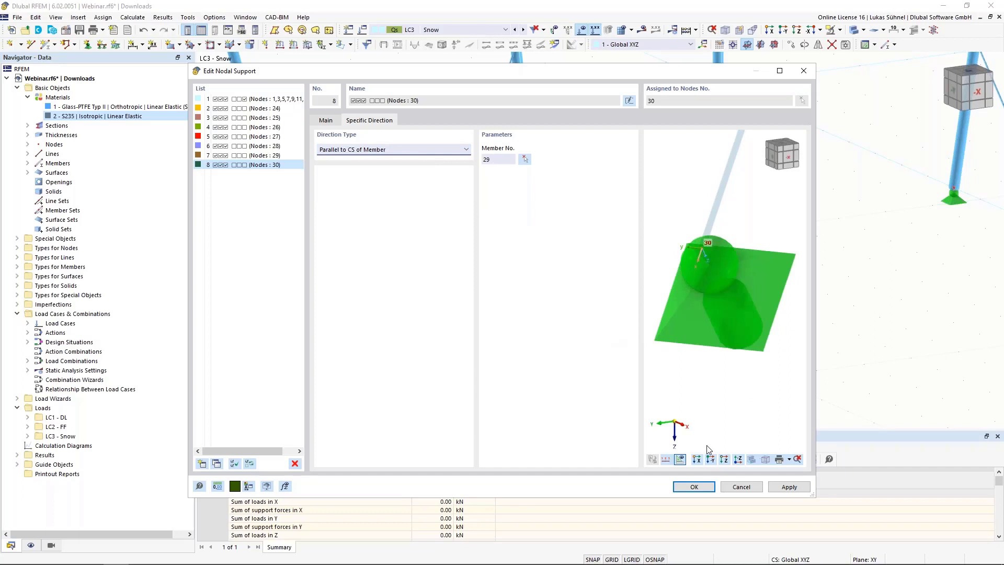
left_click(741, 486)
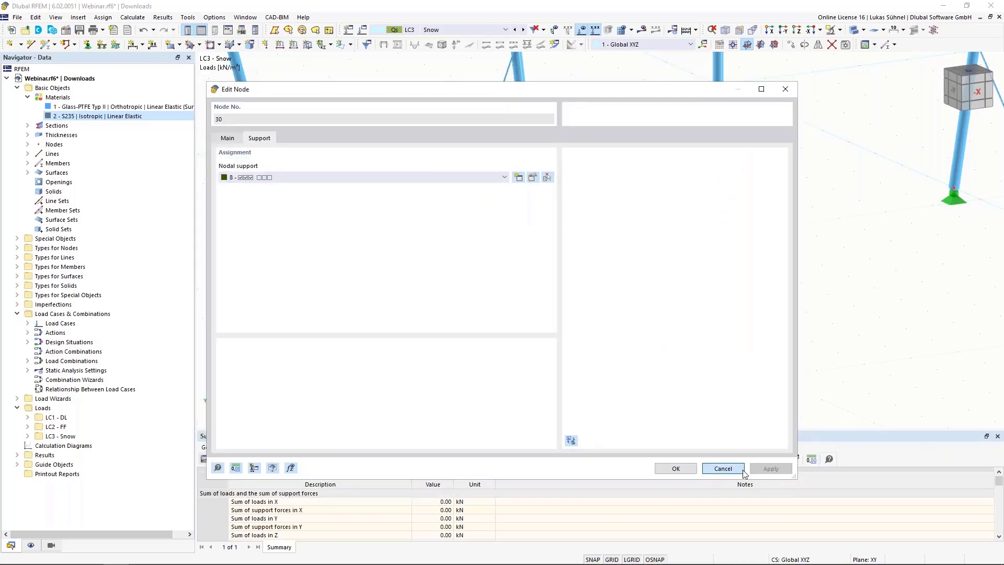
left_click(723, 468)
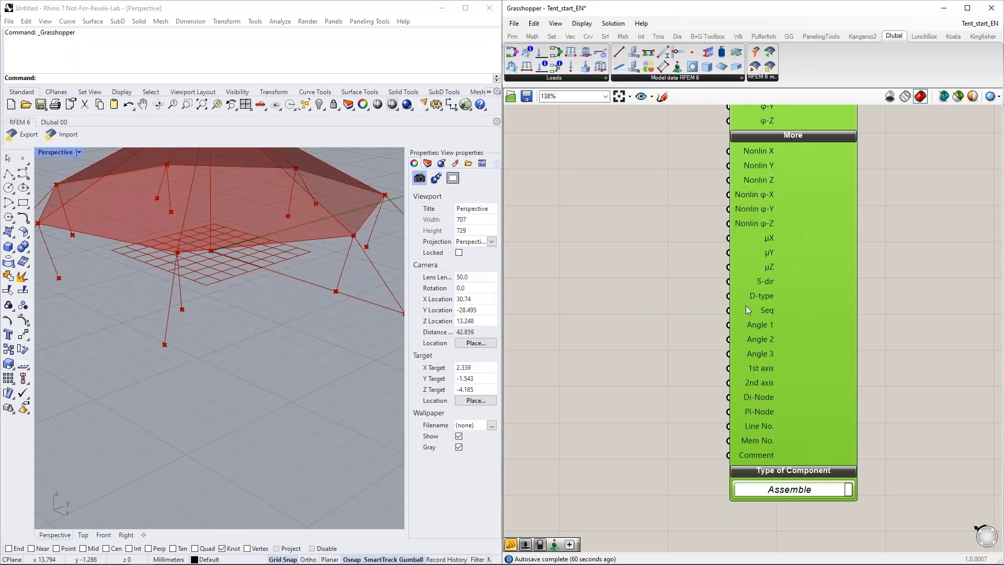
Step: Add a Boolean Toggle set to True and connect it to the S-dir input of the second Nodal Support
mouse_move(747, 297)
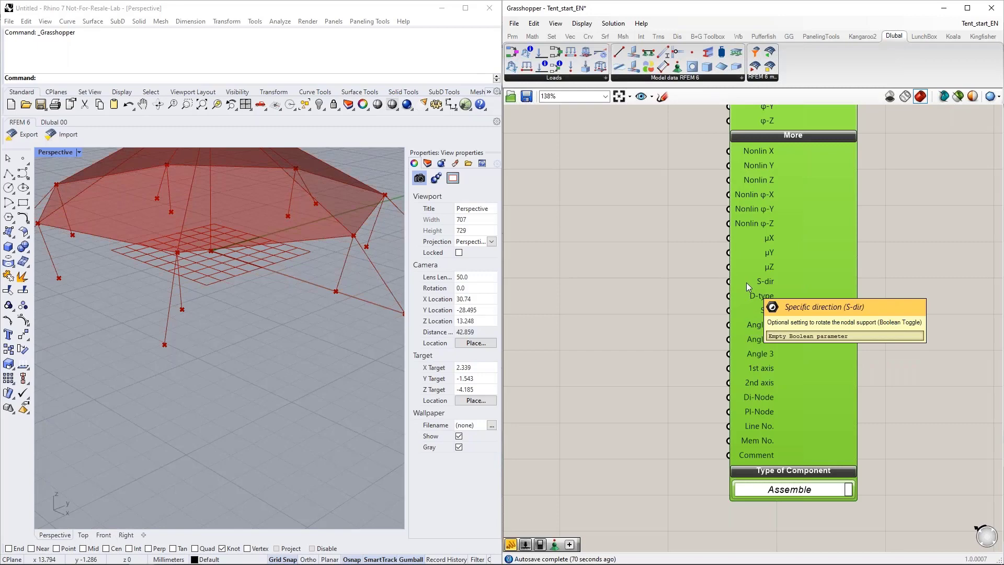
double_click(593, 284)
type("bool")
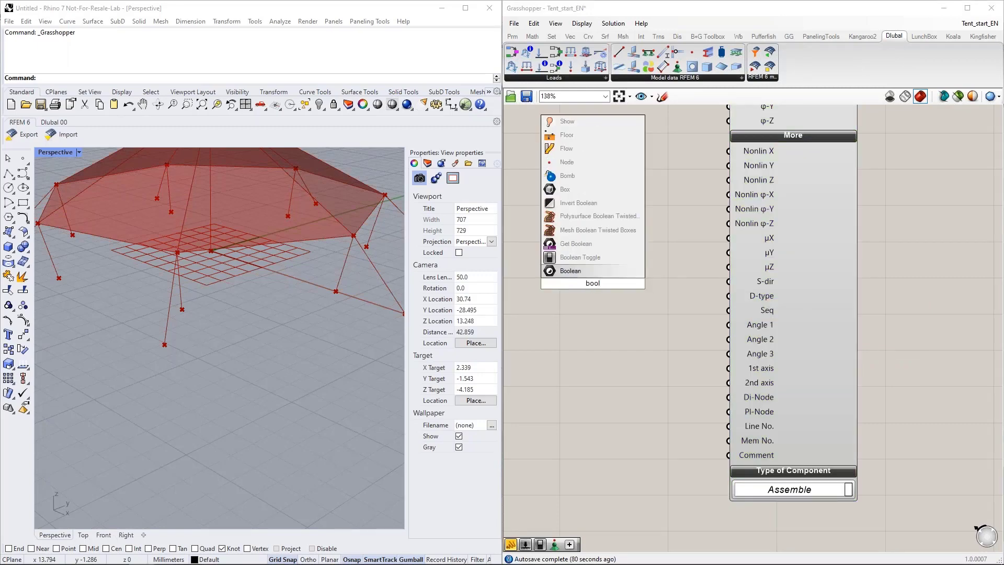
left_click(591, 258)
double_click(618, 284)
left_click_drag(631, 283, 727, 282)
left_click_drag(573, 283, 597, 281)
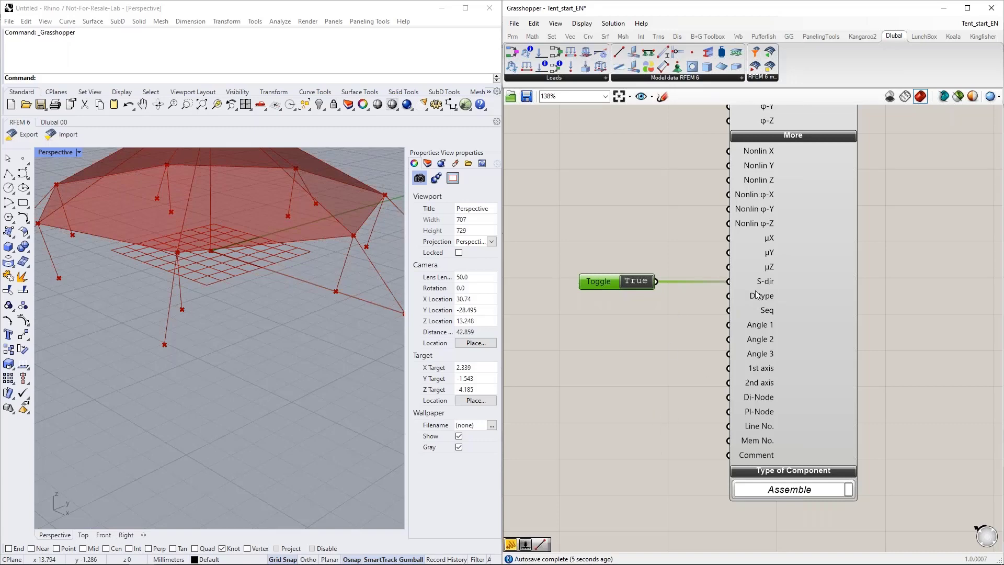
Step: Add a Value List for the D-type input of the second Nodal Support and choose DIRECTION_TYPE_PARALLEL_TO_CS_OF_MEMBER
left_click(604, 337)
double_click(604, 337)
type("val")
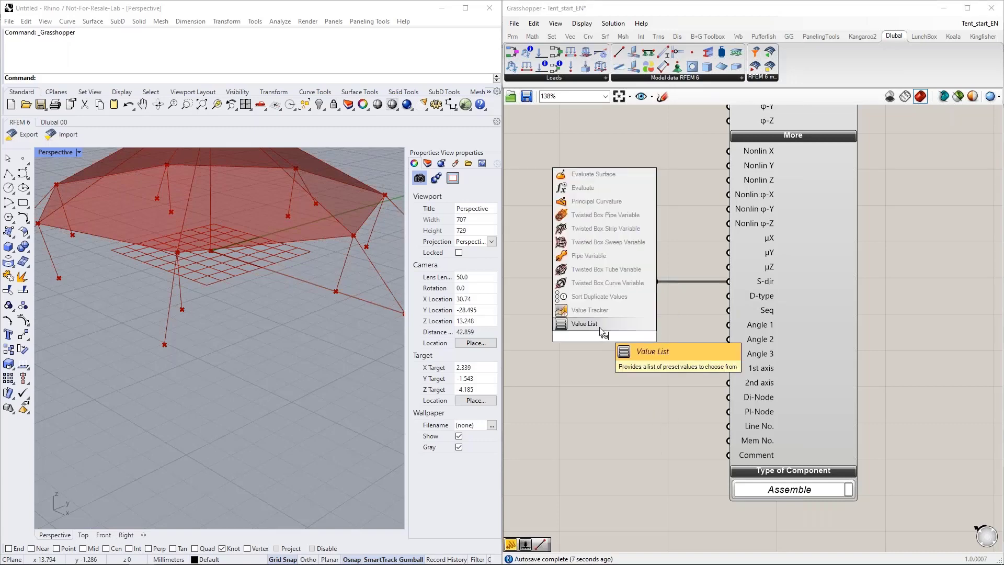
left_click(605, 326)
left_click_drag(631, 336, 579, 308)
scroll(579, 308, "down", 2)
left_click(685, 303)
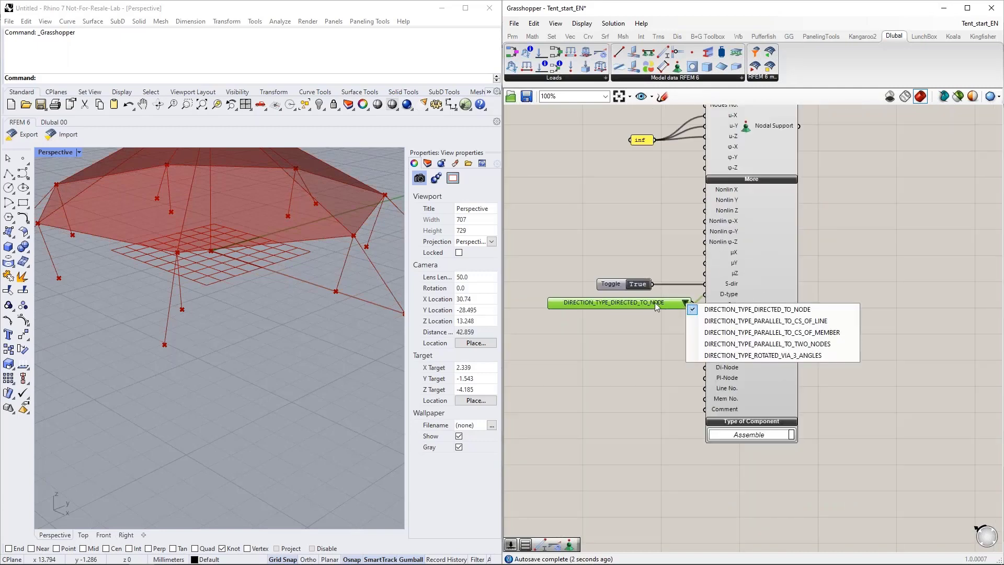
left_click(768, 335)
left_click_drag(639, 303, 630, 303)
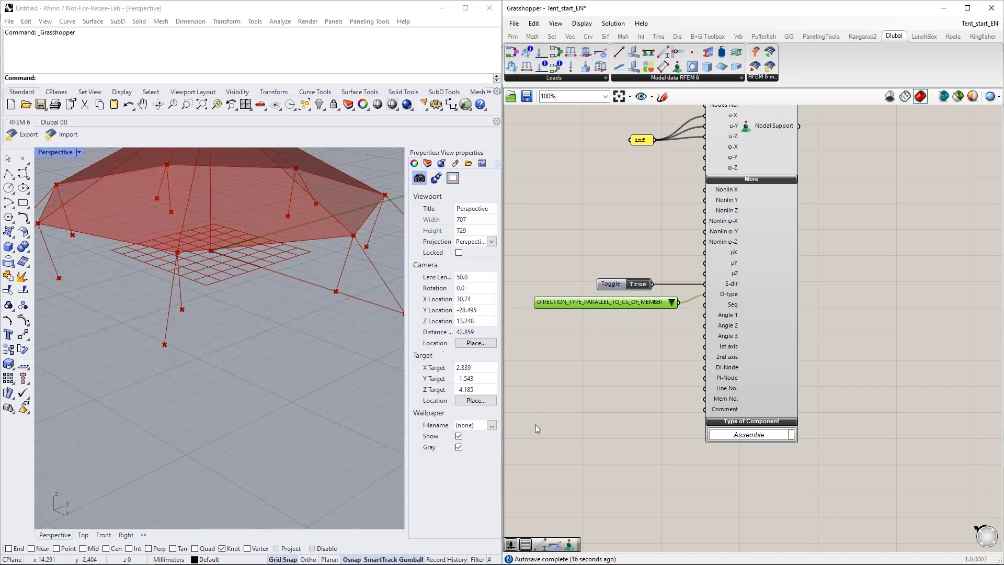
Step: Connect the tension Member component's output to the second Nodal Support's Mem No. input, keeping the support below the first one
scroll(566, 433, "down", 3)
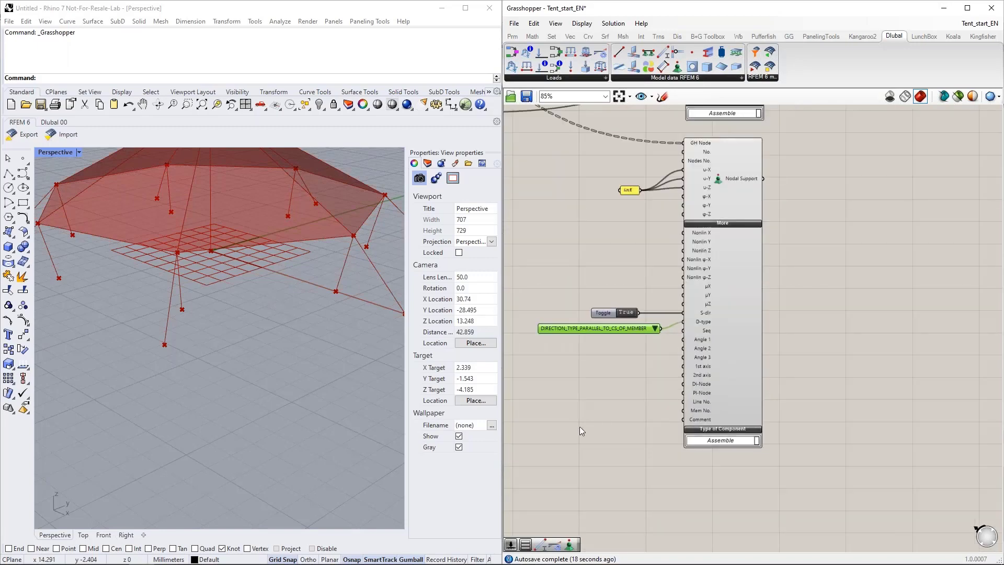
scroll(580, 434, "down", 5)
left_click(672, 335)
right_click_drag(670, 334, 699, 249)
scroll(699, 249, "up", 5)
right_click_drag(782, 248, 686, 297)
scroll(643, 254, "down", 1)
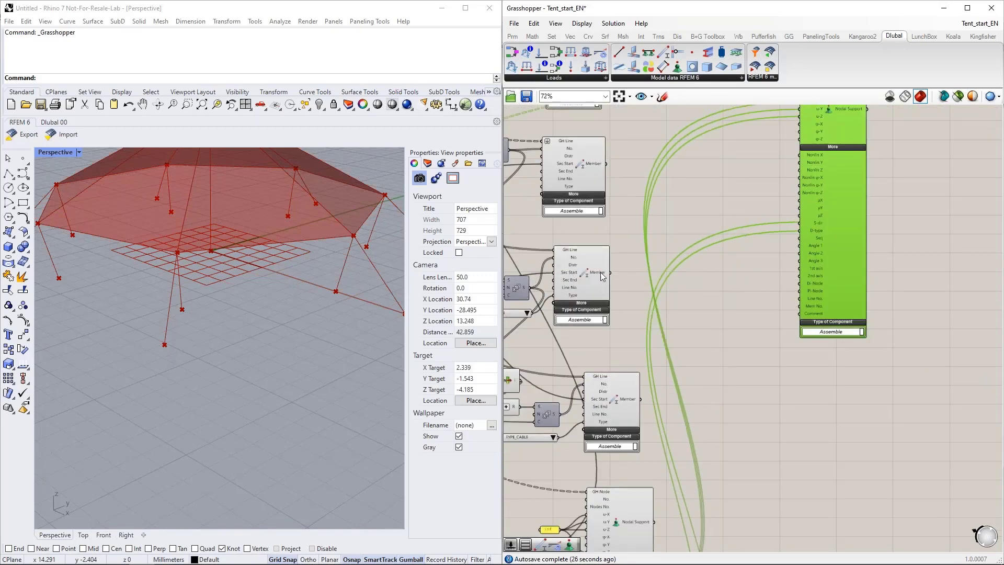
left_click_drag(635, 271, 799, 306)
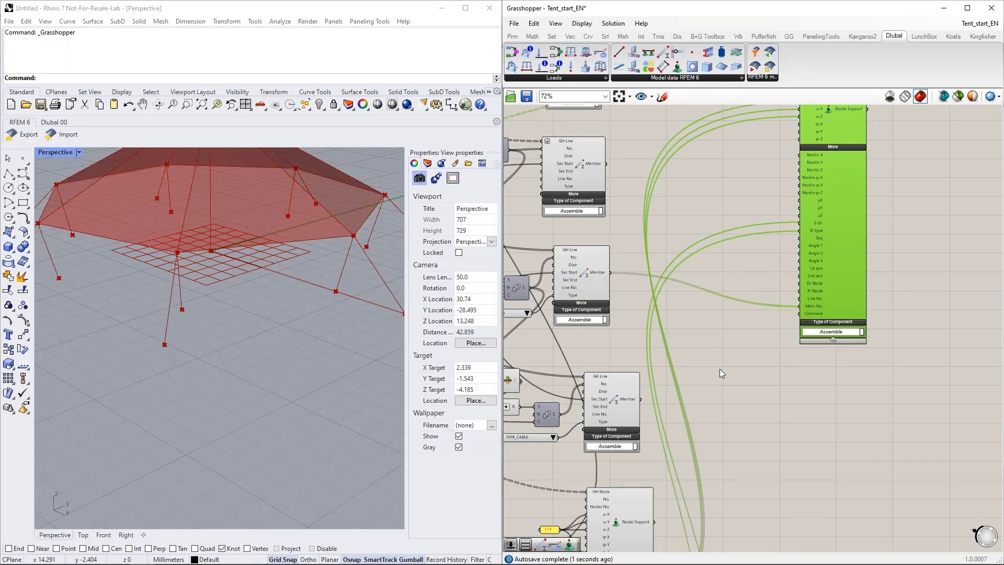
right_click_drag(719, 369, 738, 352)
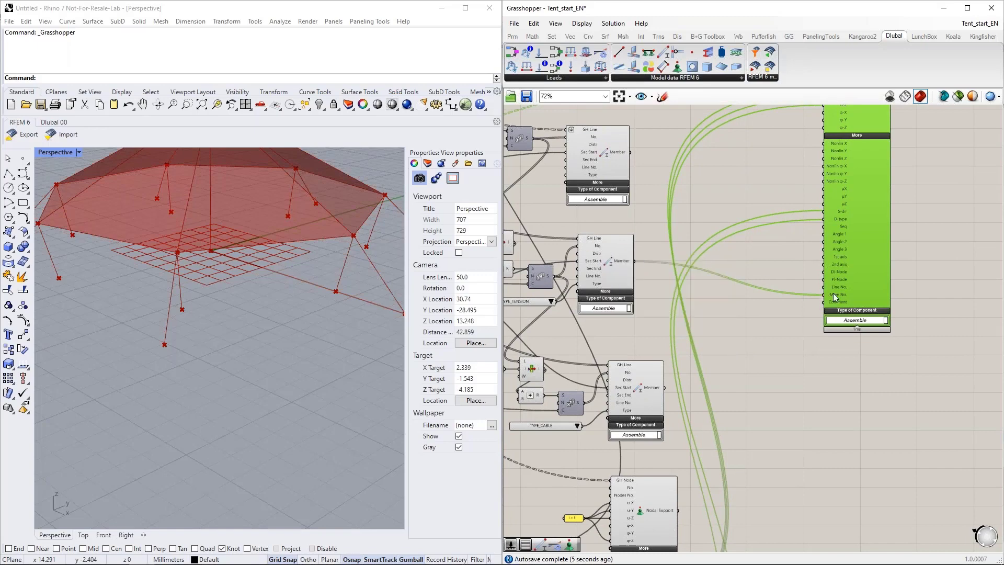
scroll(841, 265, "down", 4)
left_click_drag(845, 253, 776, 456)
scroll(777, 456, "up", 4)
right_click_drag(769, 443, 729, 386)
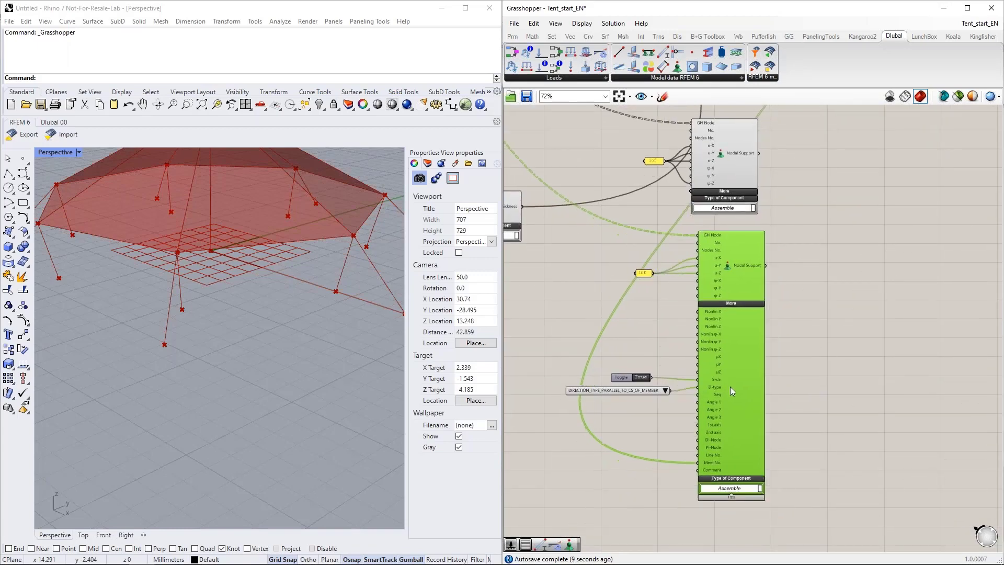
Step: Flatten the GH Node input of the second Nodal Support
left_click(675, 354)
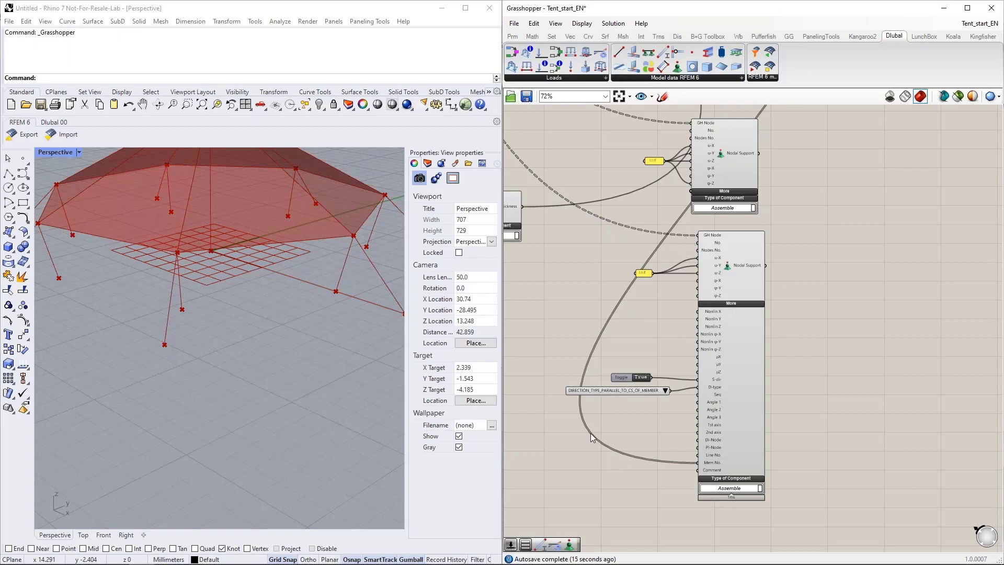
right_click(705, 235)
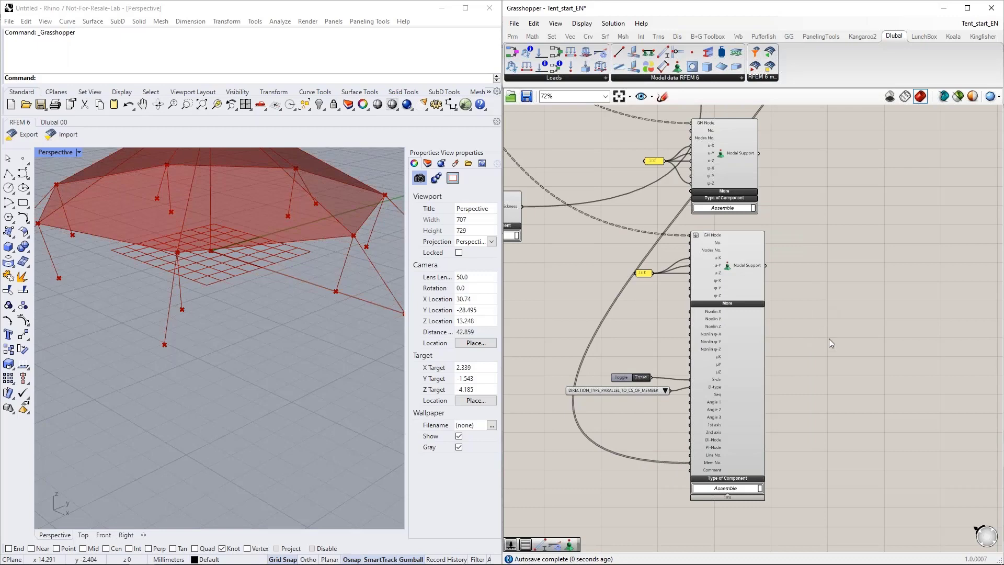
right_click_drag(806, 317, 748, 341)
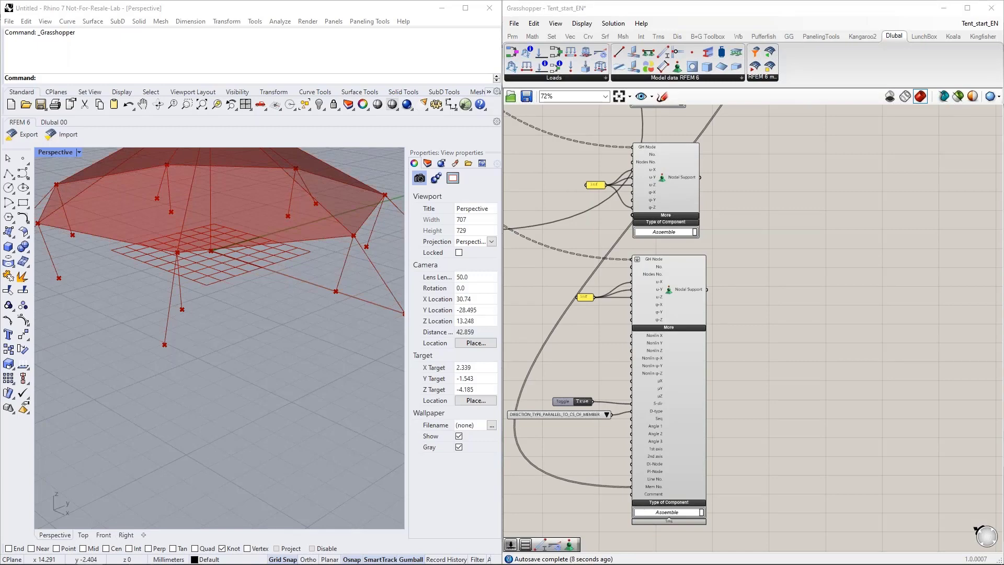
Step: Group all the RFEM model components beside the geometry group and colour the new group green
scroll(815, 356, "down", 7)
left_click_drag(853, 453, 669, 131)
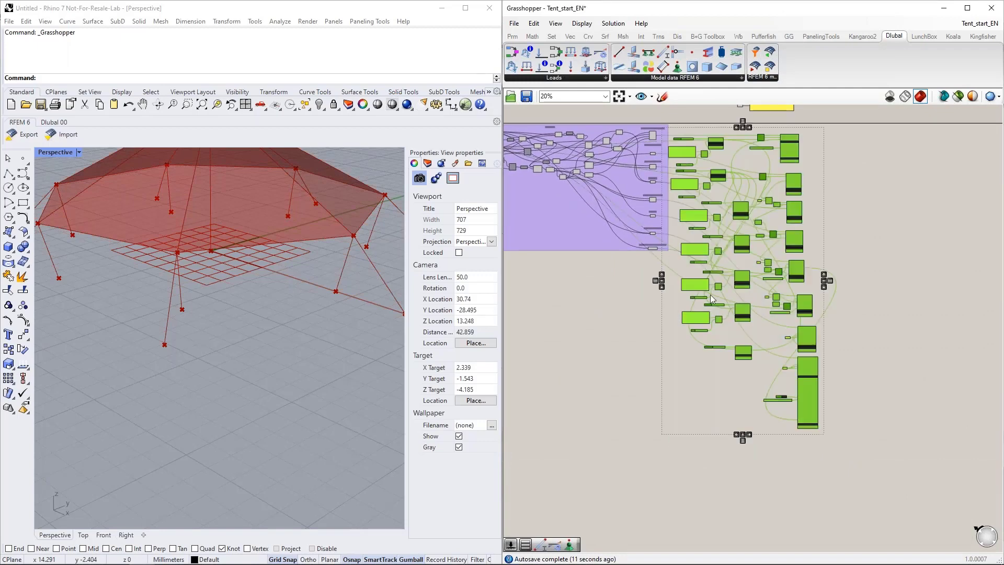
right_click(744, 368)
left_click(774, 449)
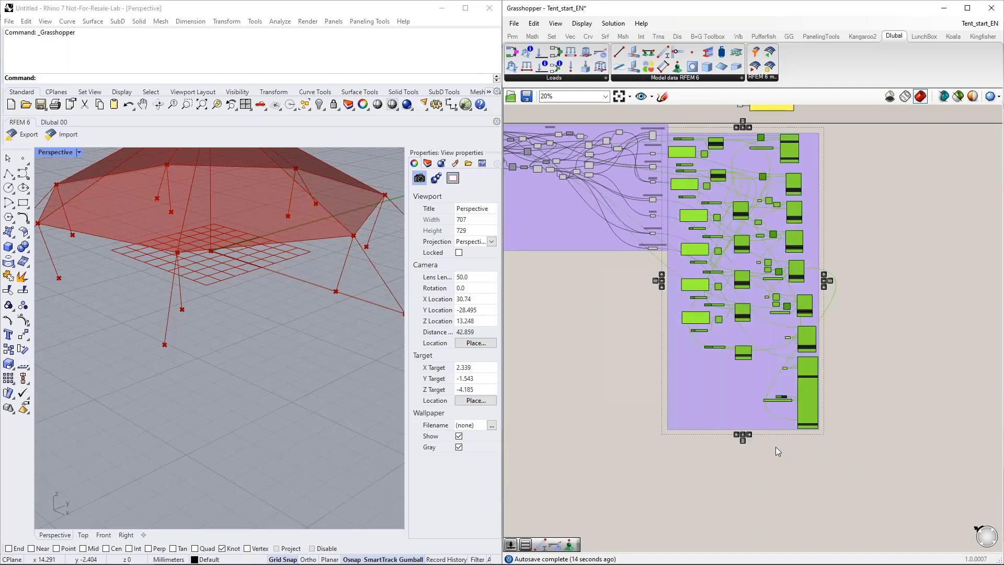
right_click(738, 406)
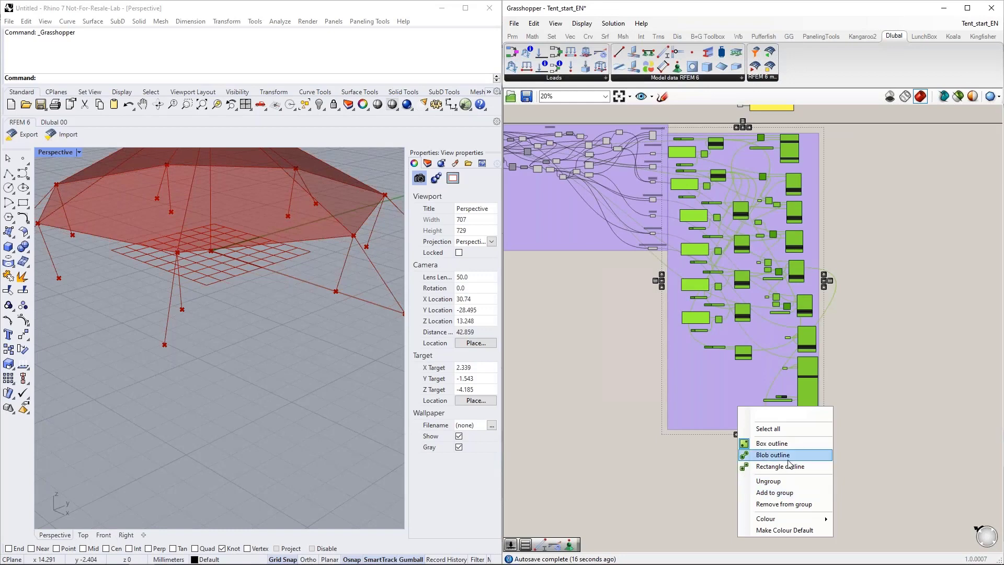
mouse_move(788, 516)
left_click_drag(920, 439, 956, 492)
left_click(885, 293)
right_click_drag(939, 260, 779, 380)
left_click(650, 334)
Step: Place a Load Case component in the empty canvas area beside the green group
scroll(698, 262, "up", 3)
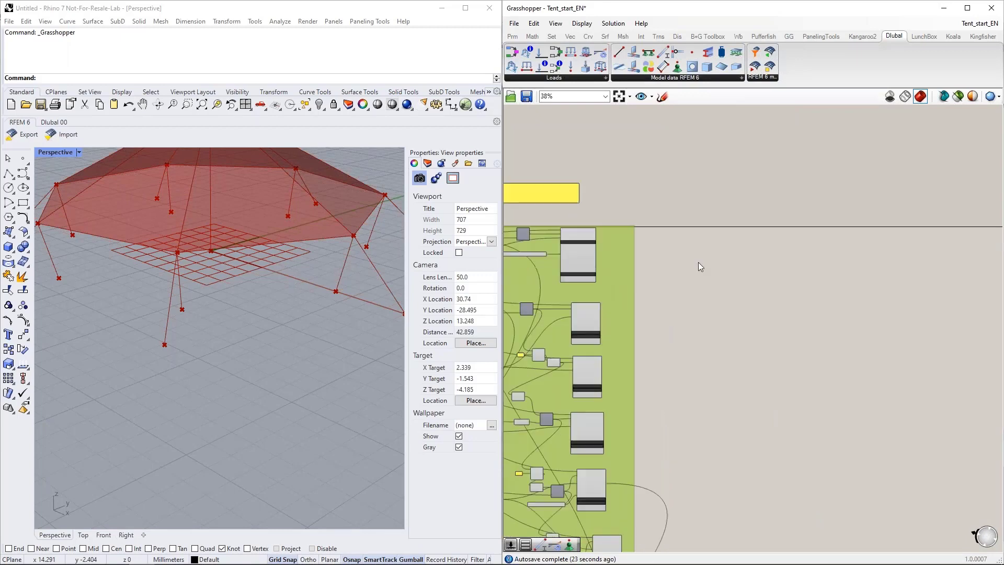
scroll(632, 280, "up", 4)
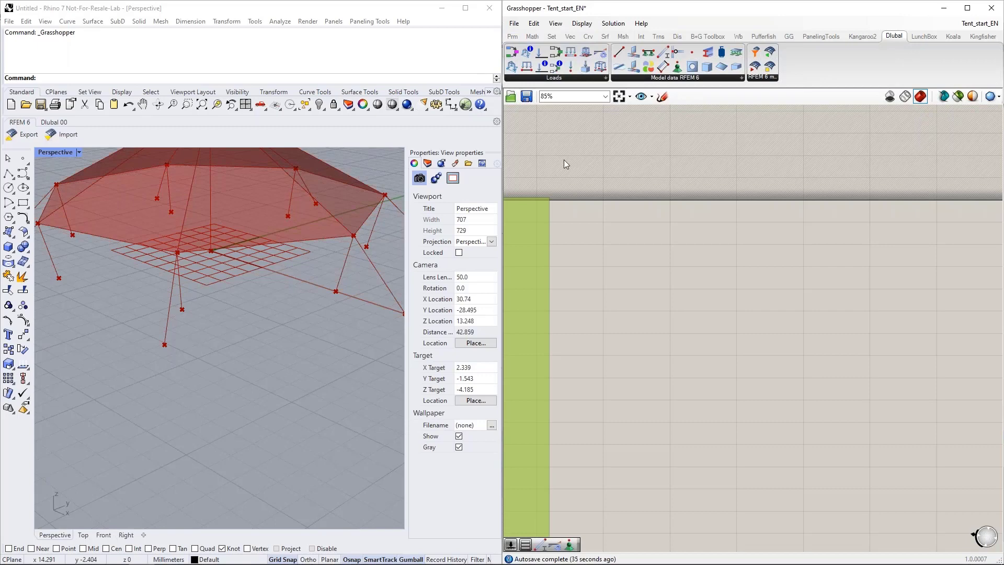
left_click_drag(538, 48, 755, 261)
scroll(673, 273, "up", 3)
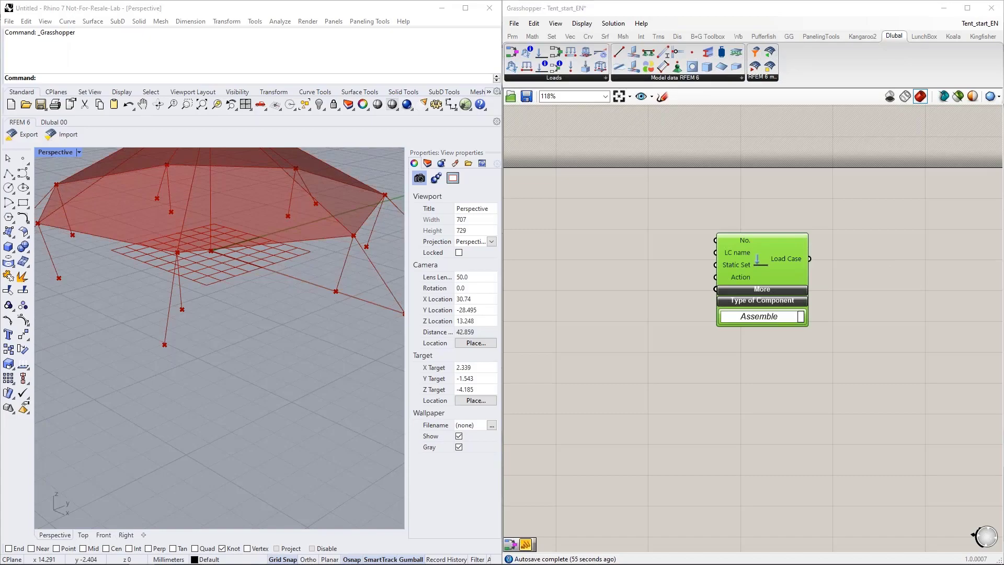
Step: Switch to RFEM and examine the settings of load case LC1 - DL, then return to Grasshopper without changes
key("alt+Tab")
scroll(535, 284, "down", 2)
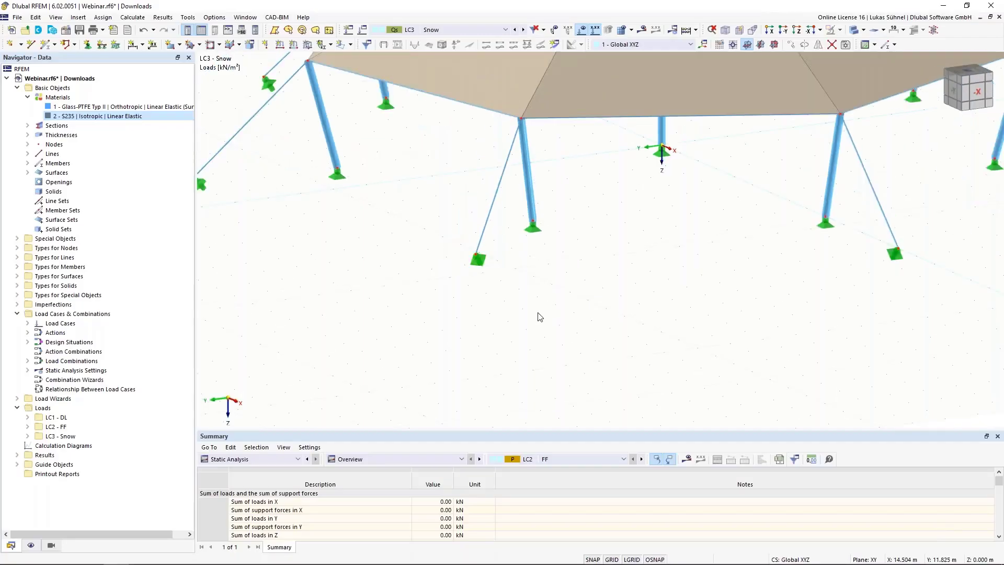
left_click(29, 324)
left_click(78, 332)
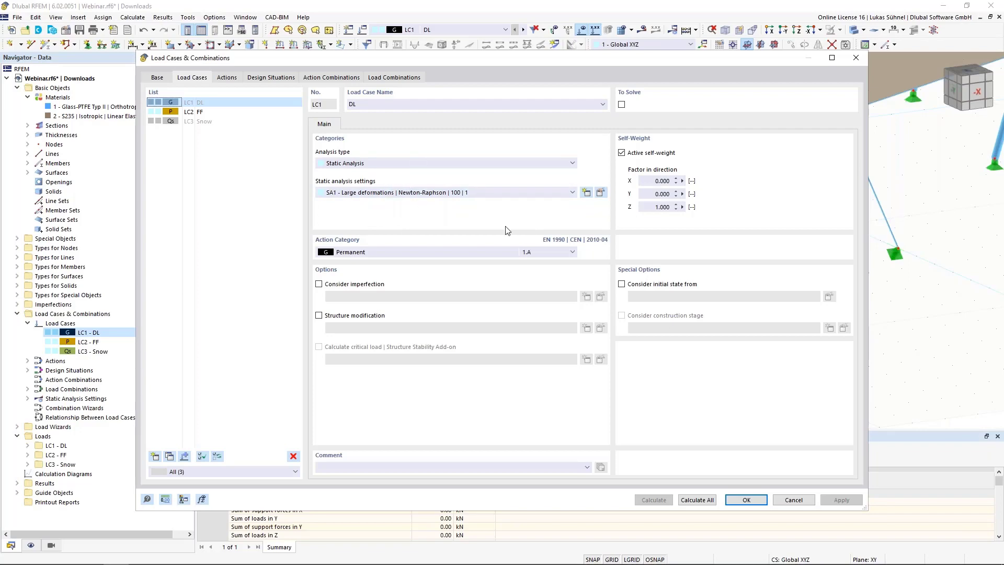
left_click(794, 500)
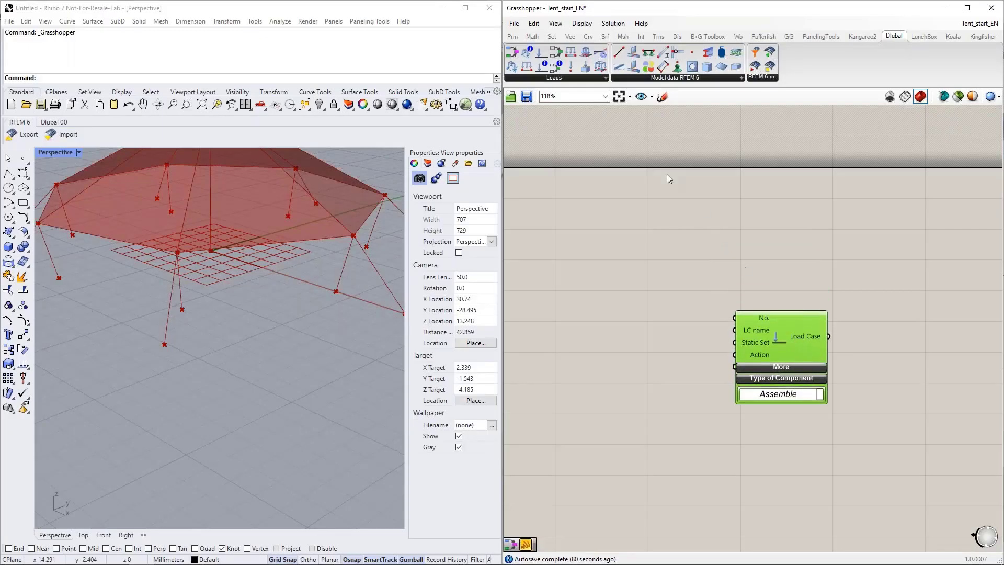
Step: Add a Static Analysis Settings component and arrange it above and to the left of the Load Case component
left_click_drag(602, 55, 665, 215)
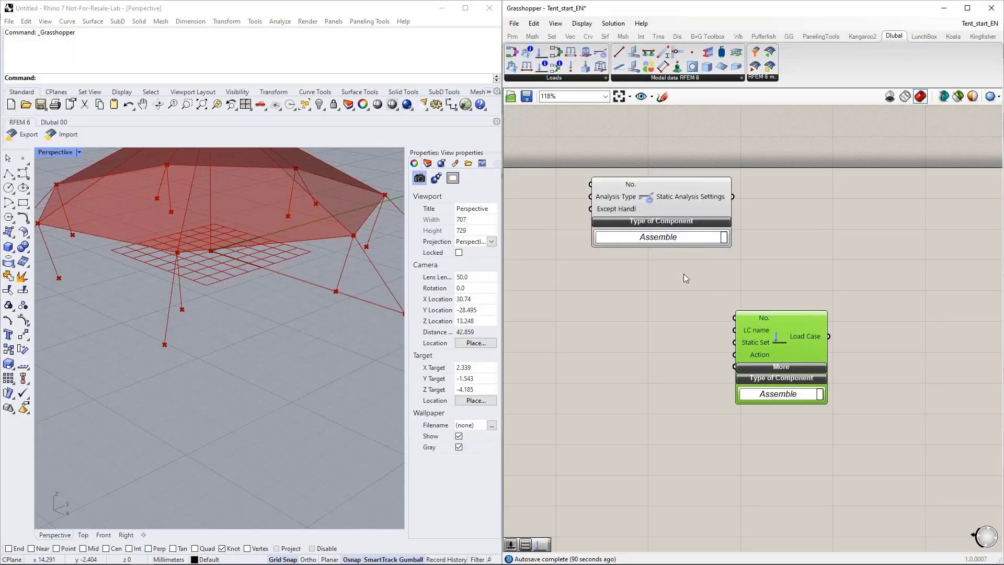
left_click_drag(783, 331, 829, 387)
right_click_drag(641, 271, 701, 275)
left_click_drag(685, 199, 690, 234)
Step: Add a number slider with value 1, connect it to the No. input of Static Analysis Settings and make room between them
double_click(575, 177)
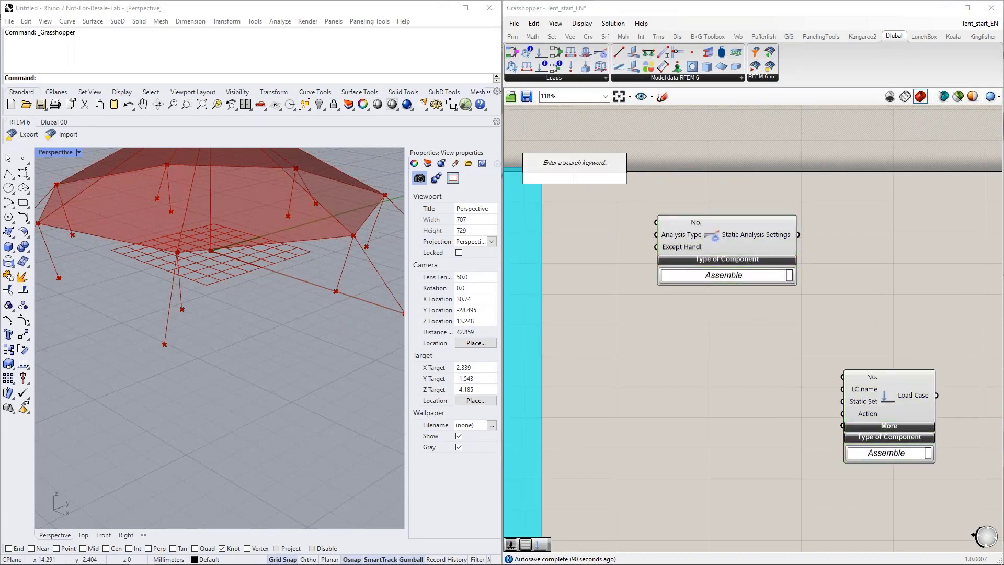
type("1")
key("Return")
left_click_drag(624, 178, 656, 223)
left_click_drag(581, 182, 609, 188)
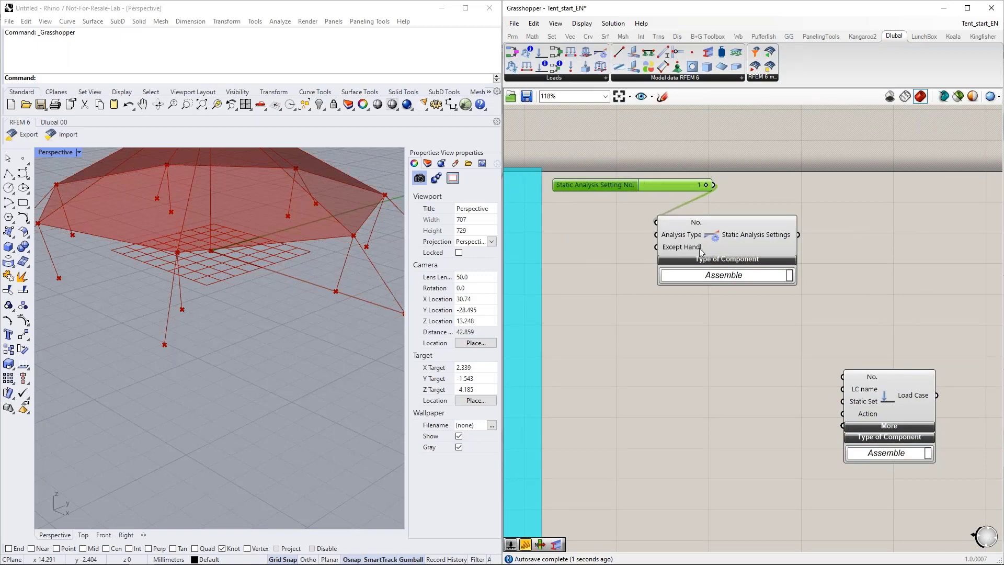
left_click_drag(698, 248, 797, 234)
Step: Add a value list, connect it to the Analysis Type input of Static Analysis Settings and choose LARGE_DEFORMATIONS
double_click(611, 244)
type("va")
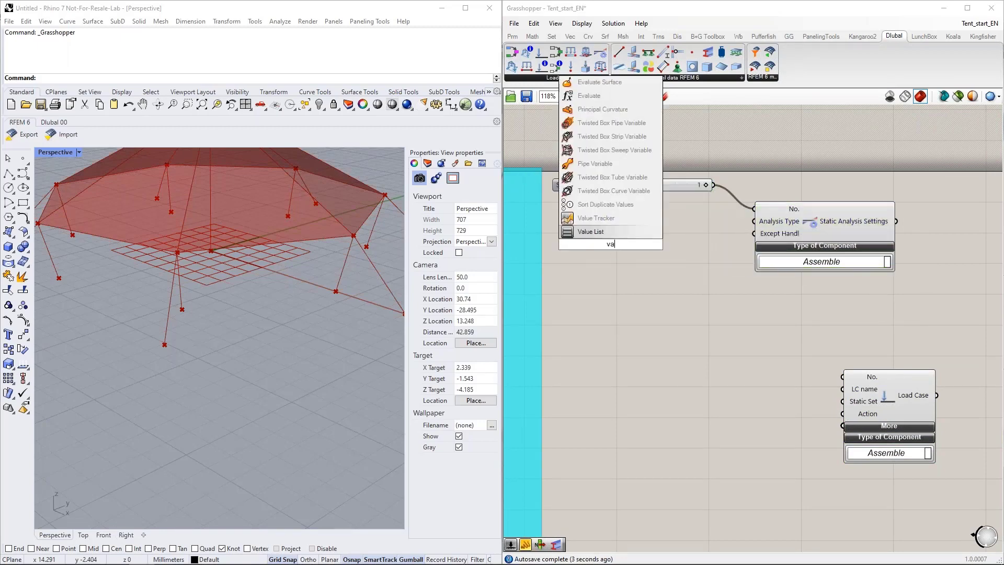
key("Return")
left_click_drag(631, 244, 753, 221)
left_click_drag(674, 245, 665, 221)
left_click(677, 221)
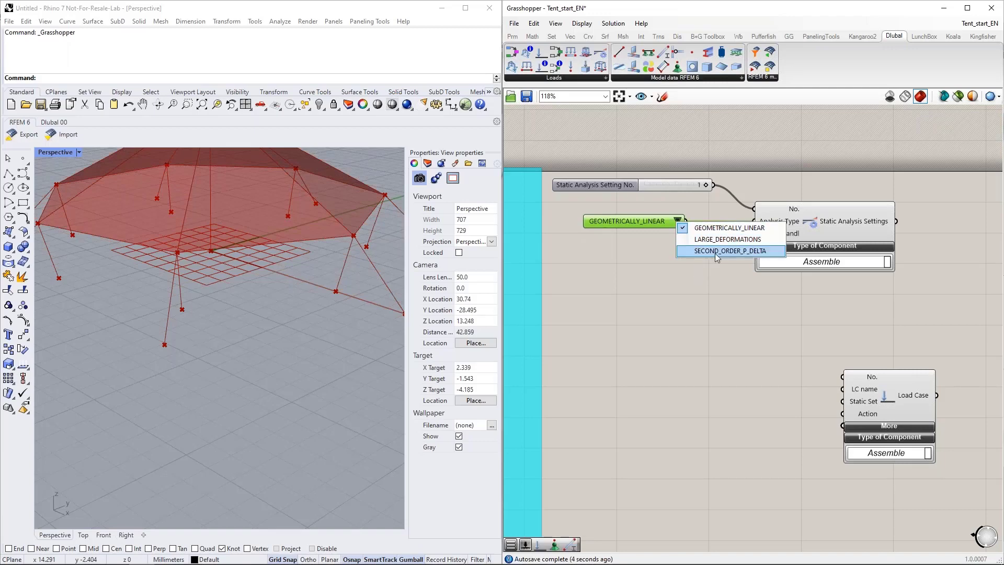
left_click(685, 240)
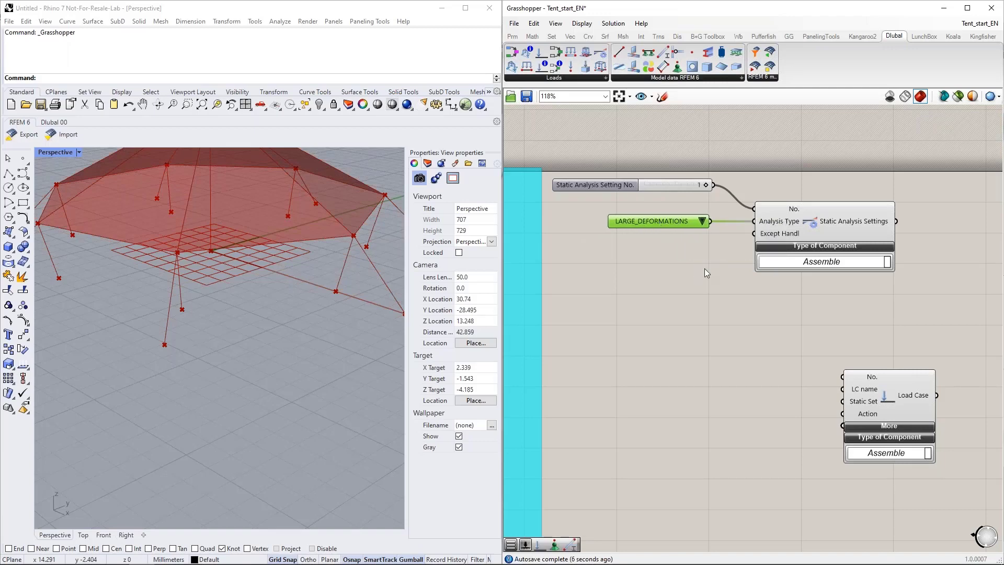
Step: Connect the Static Analysis Settings output to the Static Set input of the Load Case component
scroll(688, 256, "down", 2)
left_click_drag(773, 208, 820, 357)
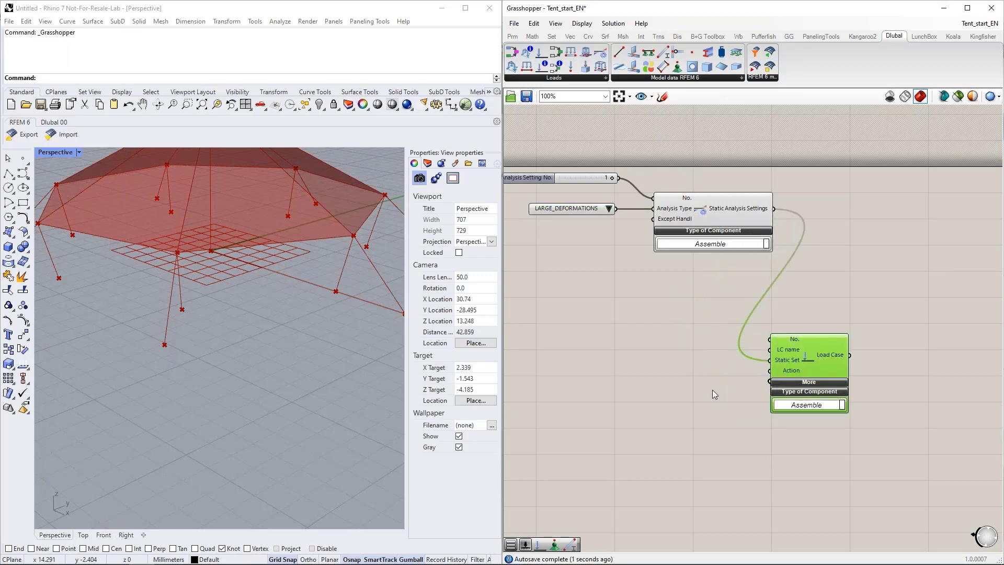
right_click_drag(711, 390, 732, 352)
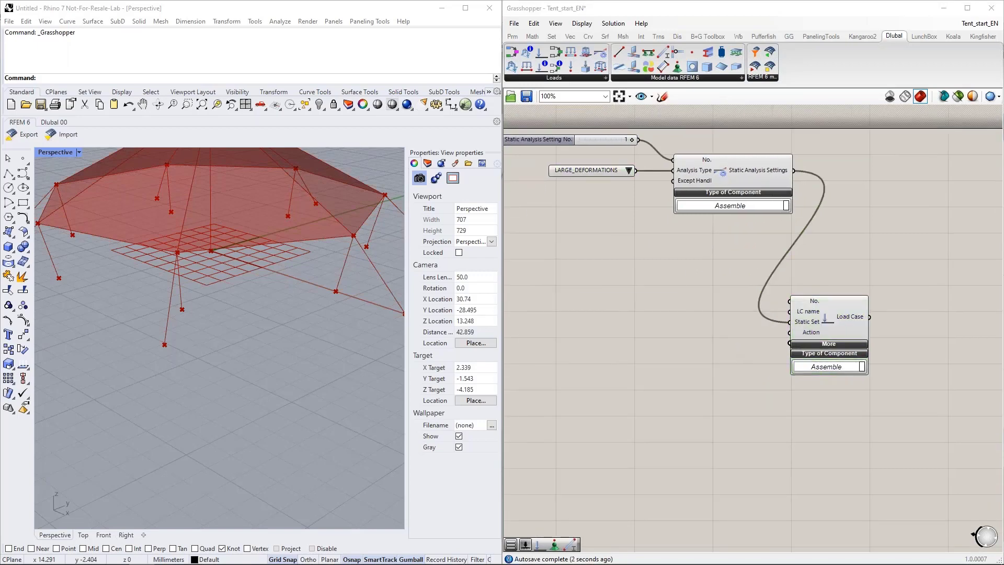
Step: Add a number slider with value 1, connect it to the No. input of Load Case and align it with that input
double_click(626, 287)
type("3")
key("Return")
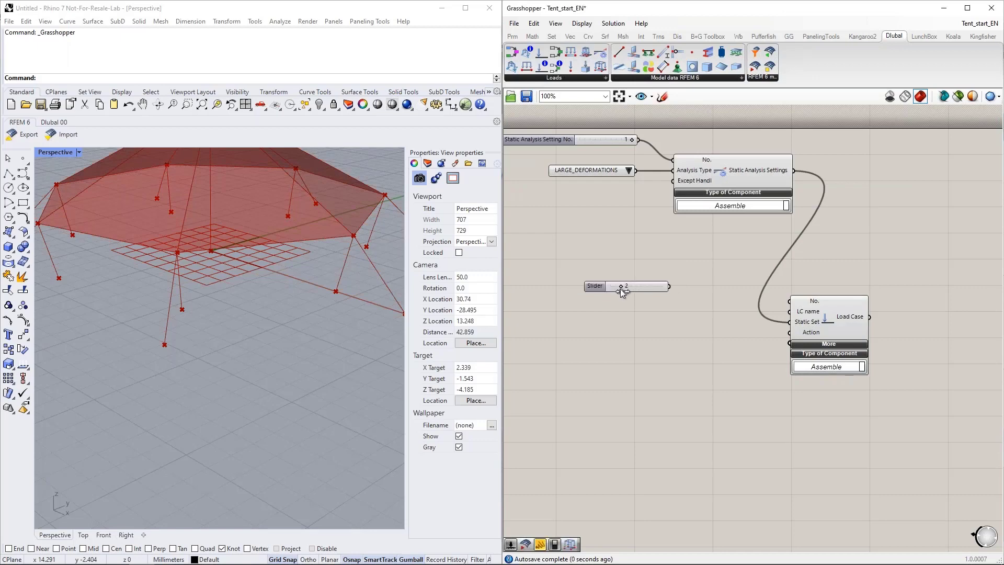
left_click_drag(669, 286, 789, 303)
left_click_drag(641, 285, 658, 300)
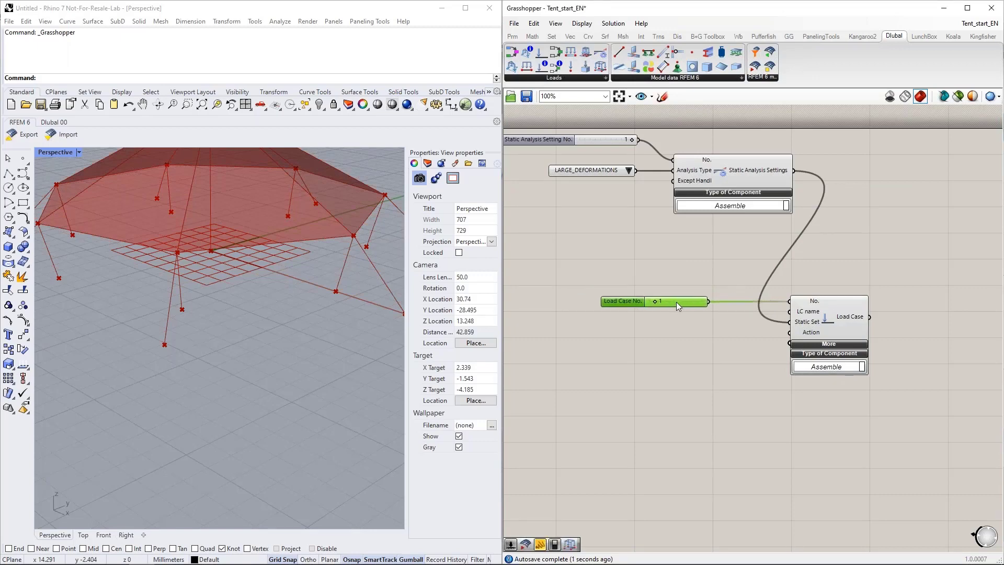
Step: Add a panel containing DL, connect it to the LC name input of Load Case and place it below the number slider
right_click_drag(693, 345, 665, 307)
double_click(620, 300)
type("\"")
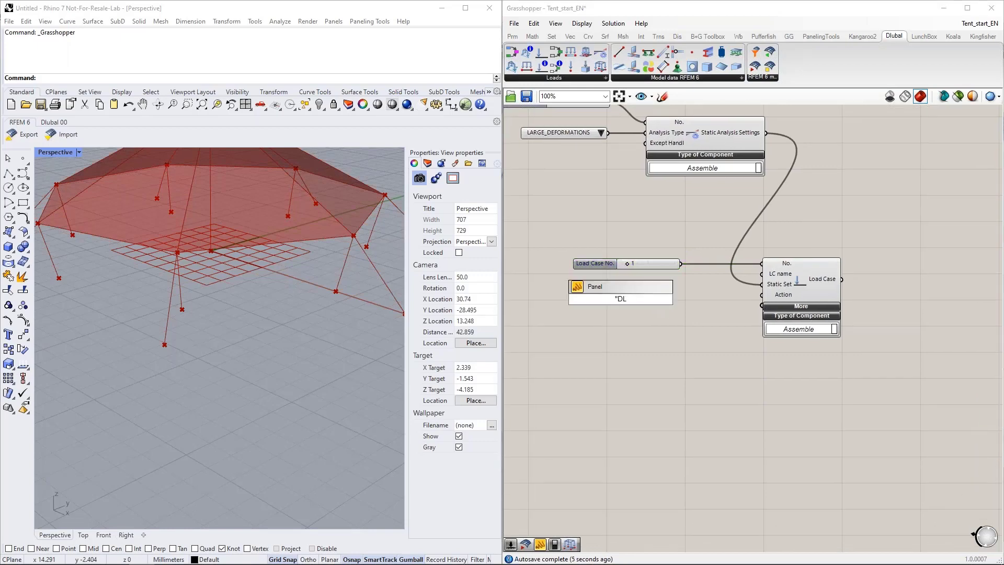
type("DL")
key("Return")
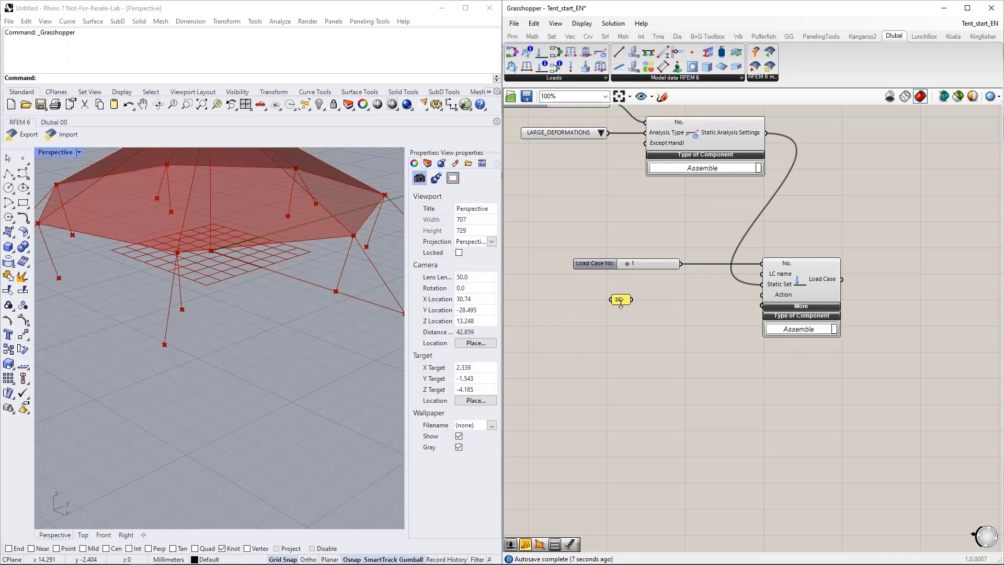
left_click_drag(638, 299, 761, 273)
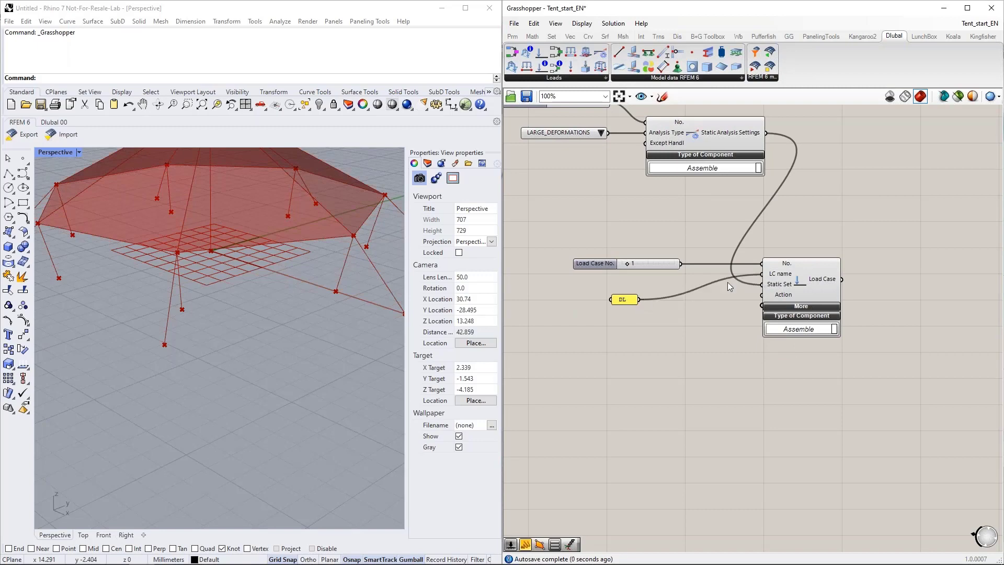
left_click_drag(625, 299, 691, 278)
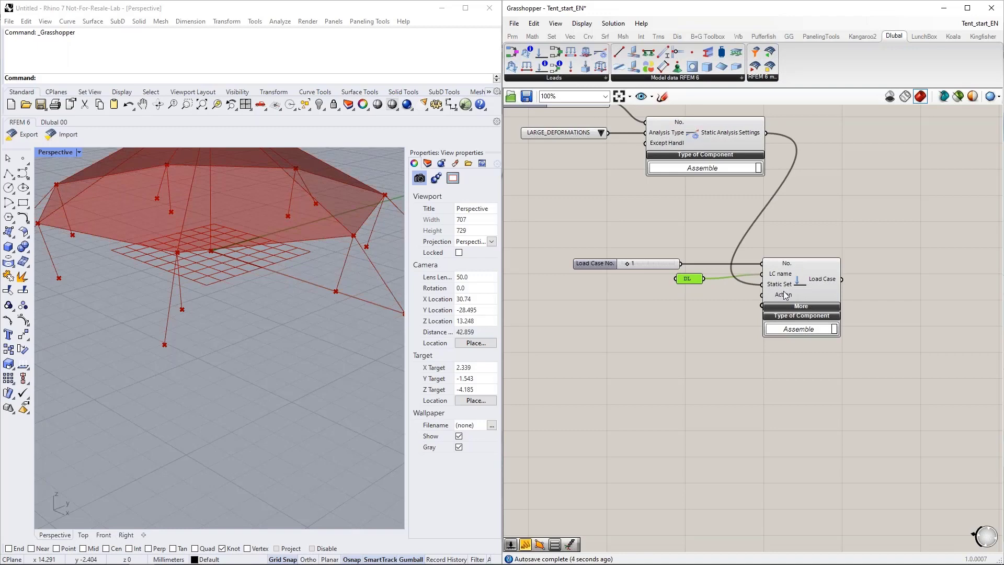
Step: Place an Action Category and Design Situation Type component below Load Case, expand its classification and set the standard group to EN 1990
right_click_drag(654, 343, 673, 309)
right_click_drag(611, 307, 680, 301)
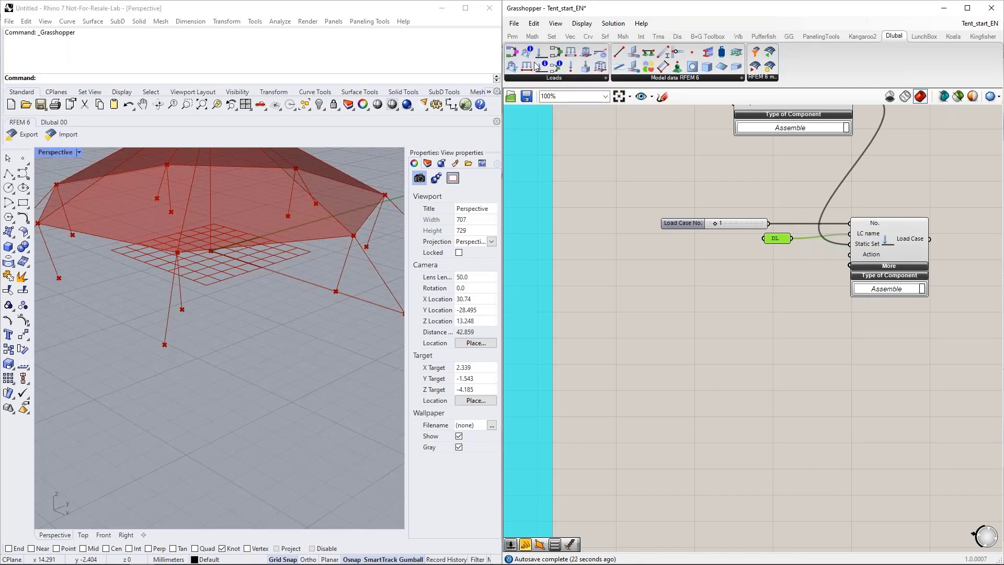
left_click_drag(538, 68, 698, 309)
scroll(714, 361, "up", 2)
scroll(693, 309, "down", 1)
left_click(684, 265)
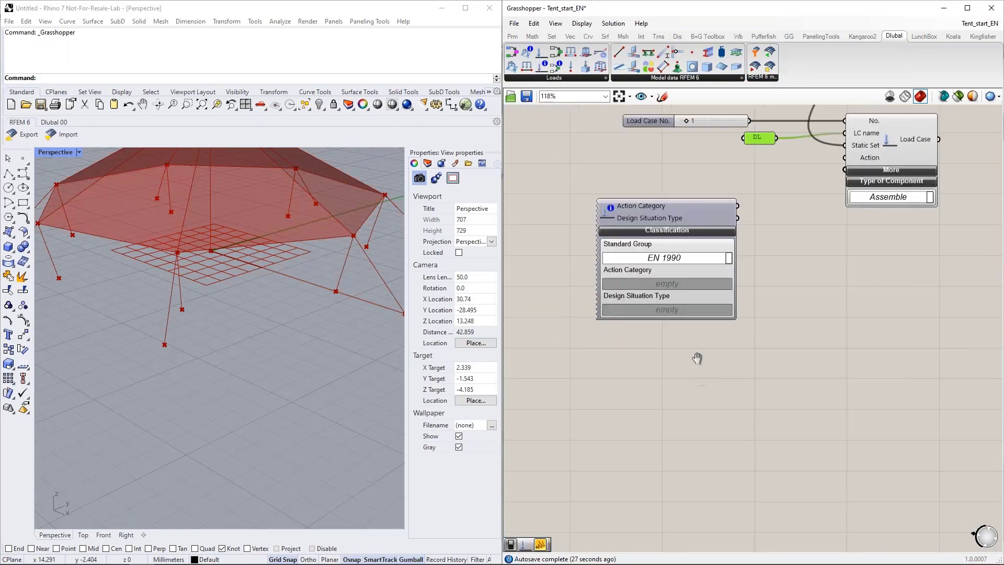
left_click(727, 248)
left_click(669, 249)
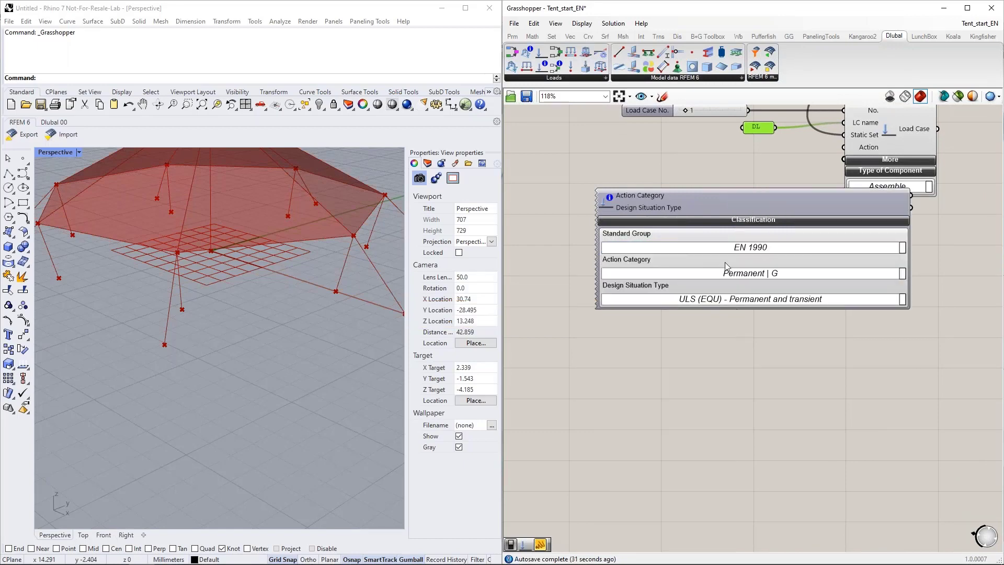
left_click_drag(707, 196, 666, 231)
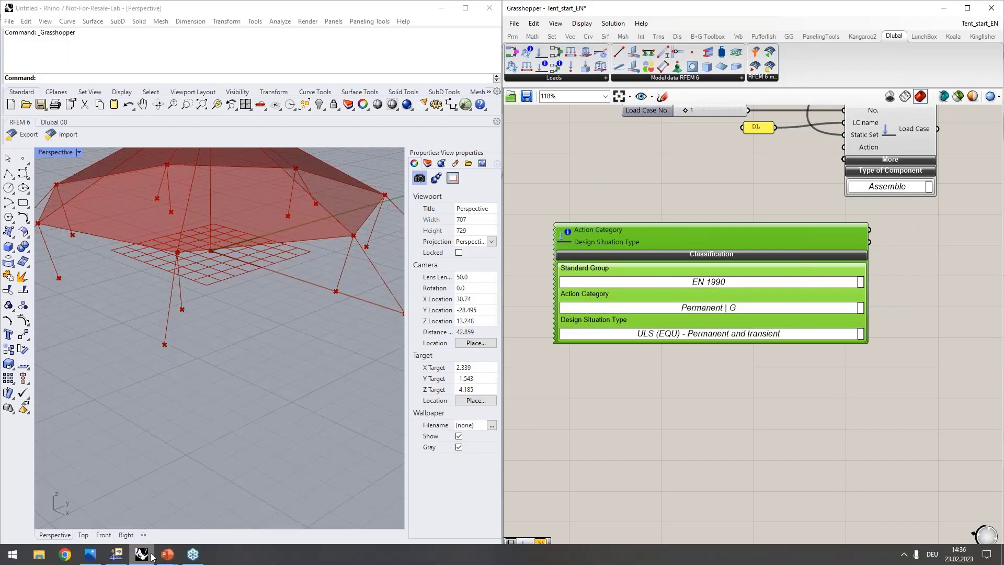
Step: Switch to RFEM, examine the Standards I settings in the model's base data without changes, and return to Grasshopper
left_click(116, 553)
right_click(53, 78)
left_click(73, 85)
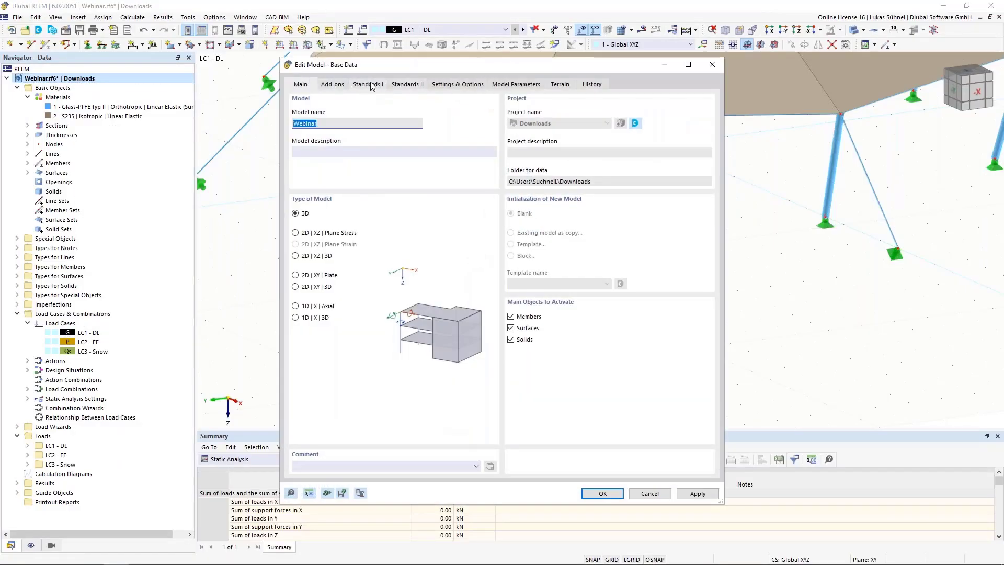
left_click(370, 84)
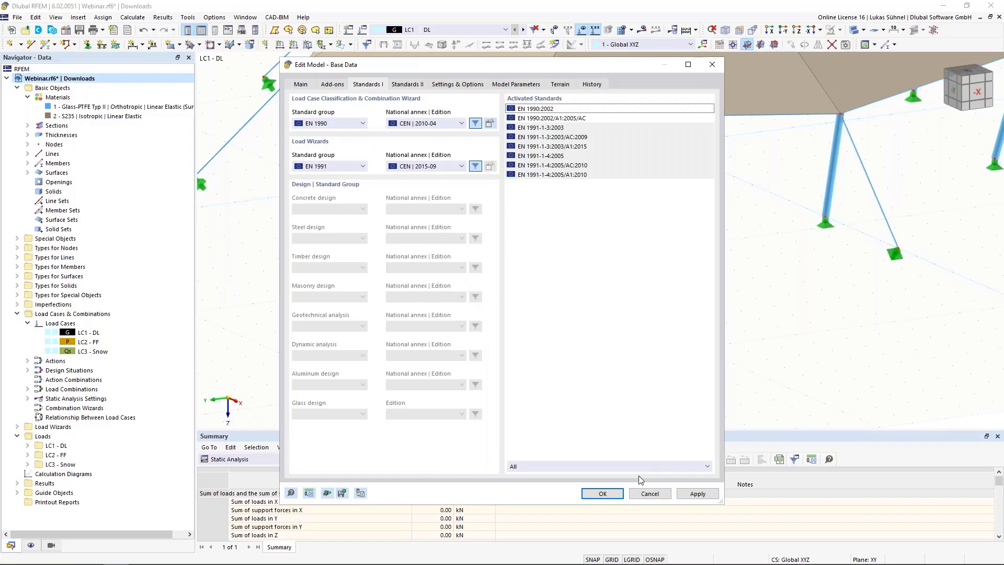
left_click(650, 493)
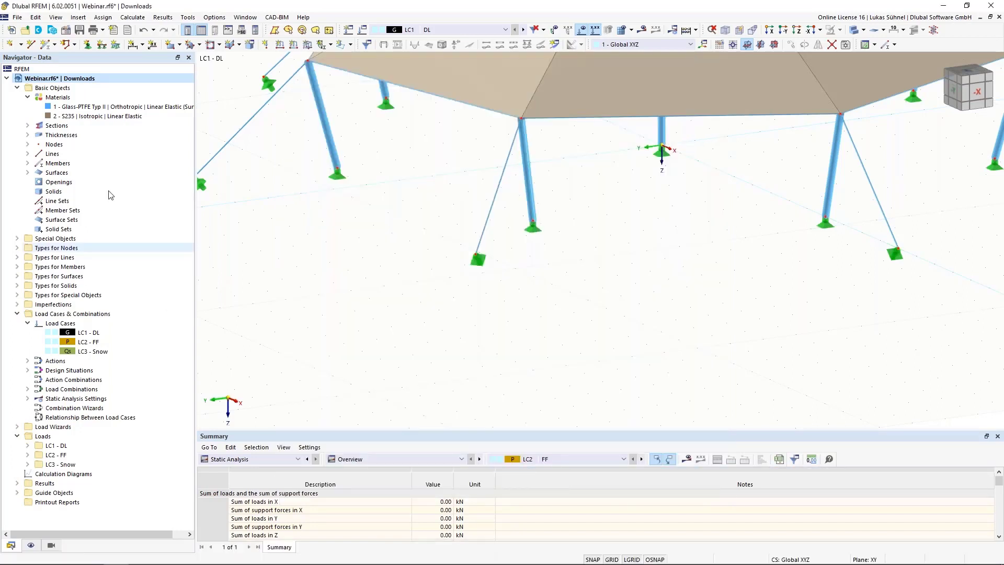
mouse_move(172, 563)
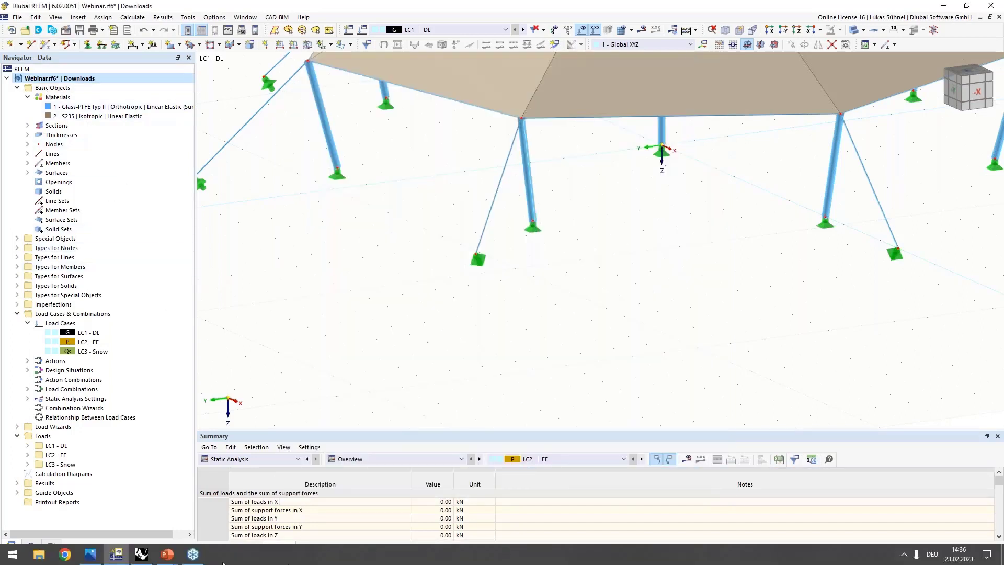
left_click(142, 554)
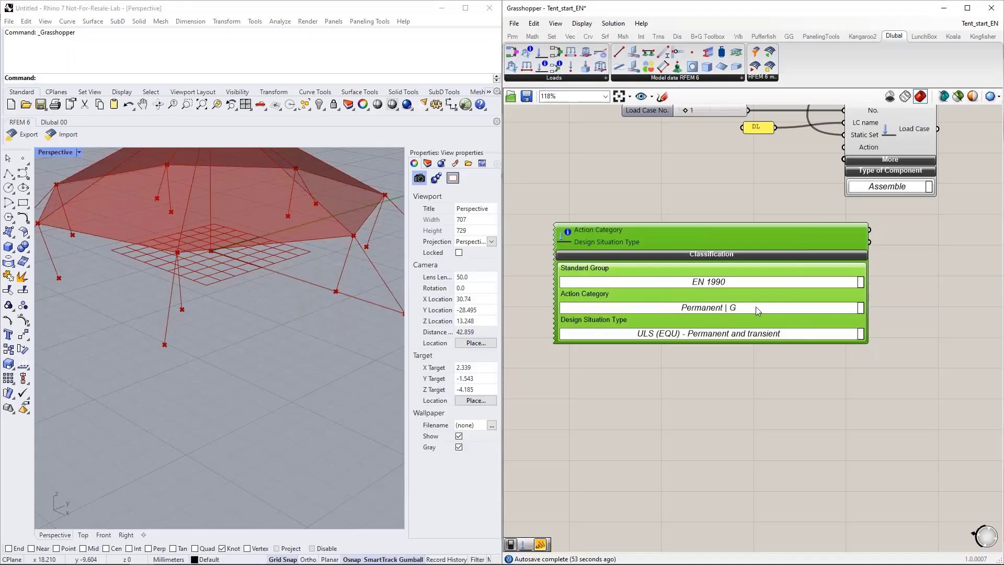
Step: Keep Permanent | G as action category, collapse the classification and connect the Action Category output to Load Case's Action input
left_click(860, 308)
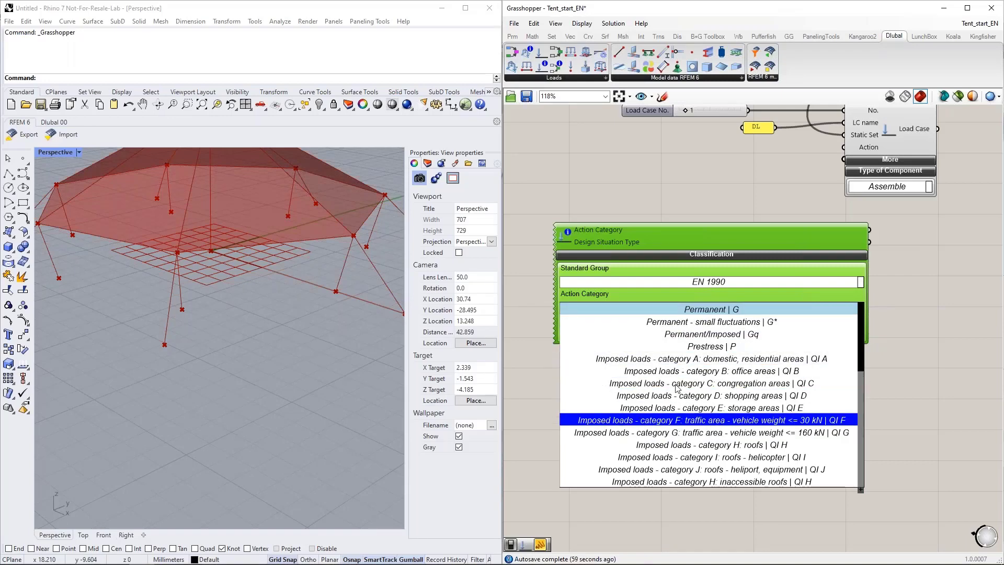
left_click(730, 291)
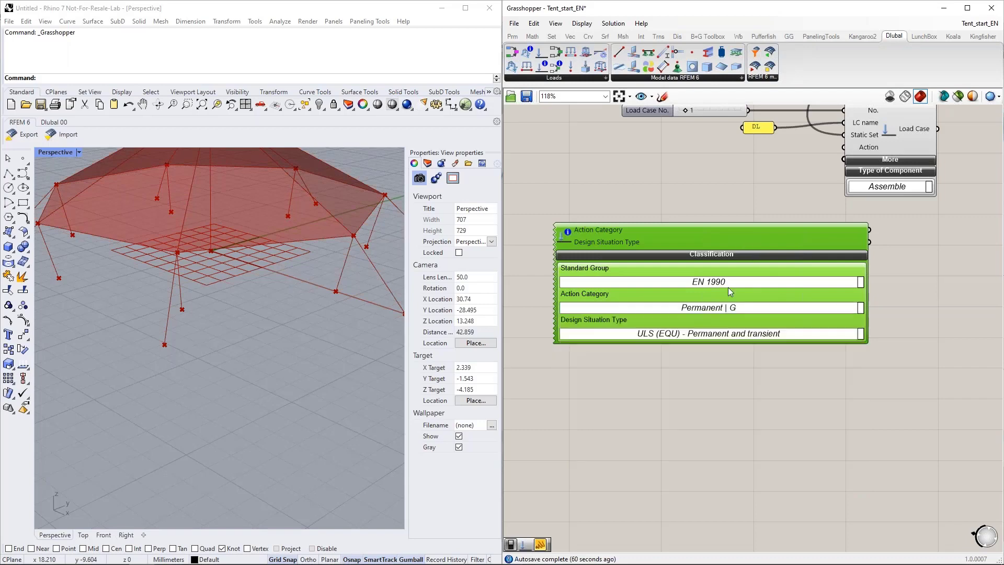
left_click(723, 255)
left_click_drag(712, 231, 663, 170)
right_click_drag(758, 226, 758, 315)
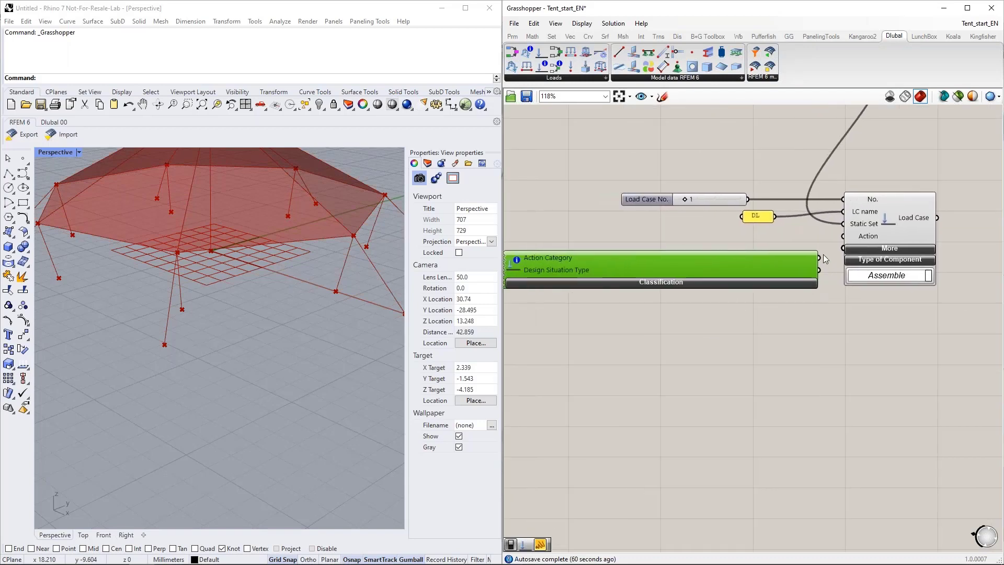
left_click_drag(819, 257, 863, 243)
scroll(706, 365, "down", 2)
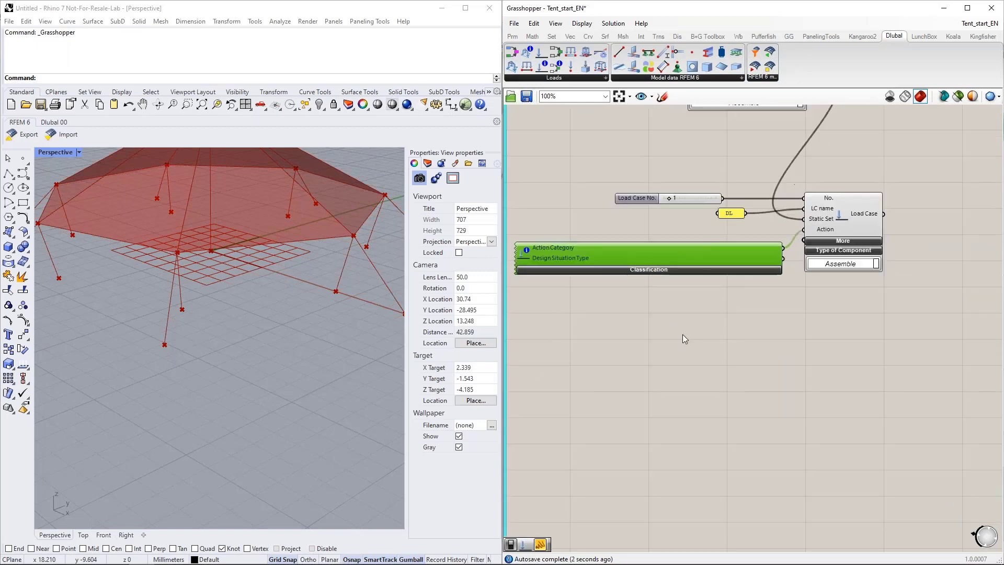
left_click_drag(742, 254, 728, 238)
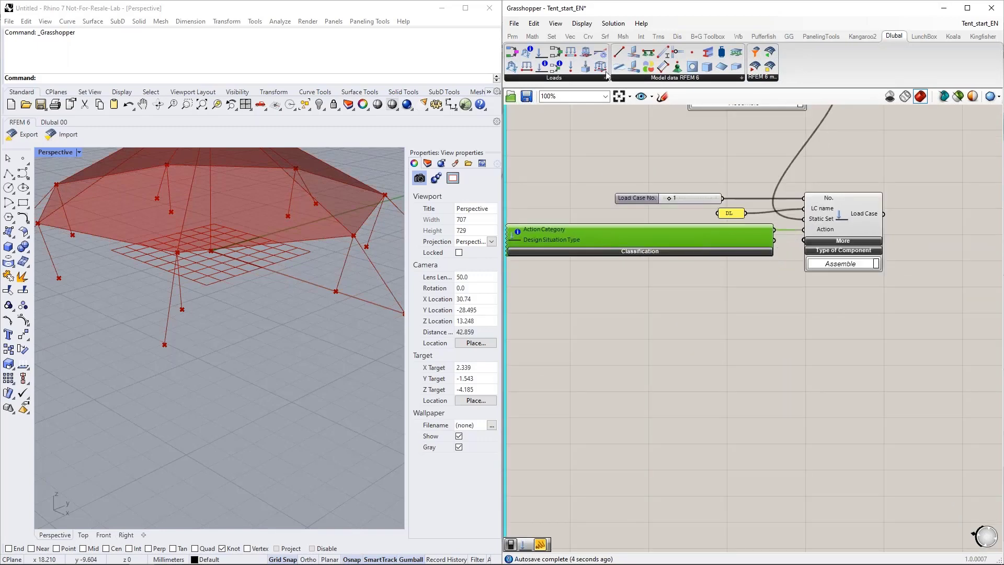
Step: Inspect the Action Category output in a temporary panel below Load Case, and delete that panel
left_click(512, 36)
left_click_drag(648, 66, 810, 320)
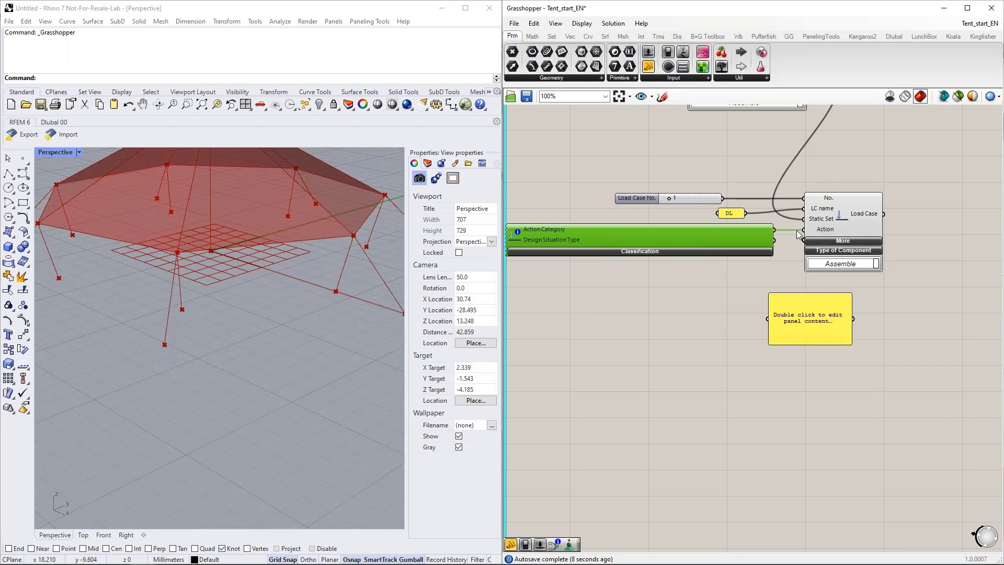
left_click_drag(779, 231, 768, 318)
left_click_drag(848, 334, 912, 327)
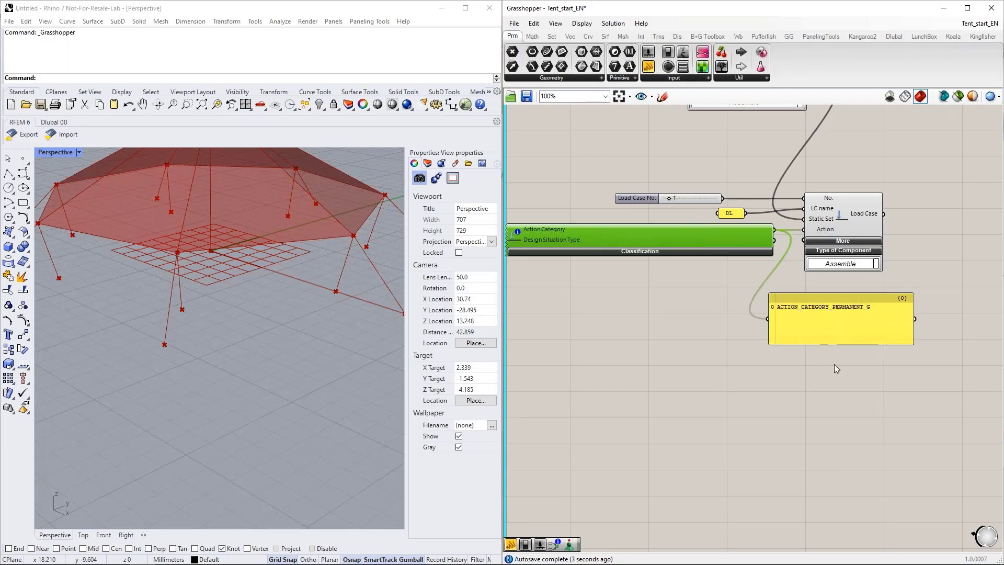
left_click(823, 319)
key("Delete")
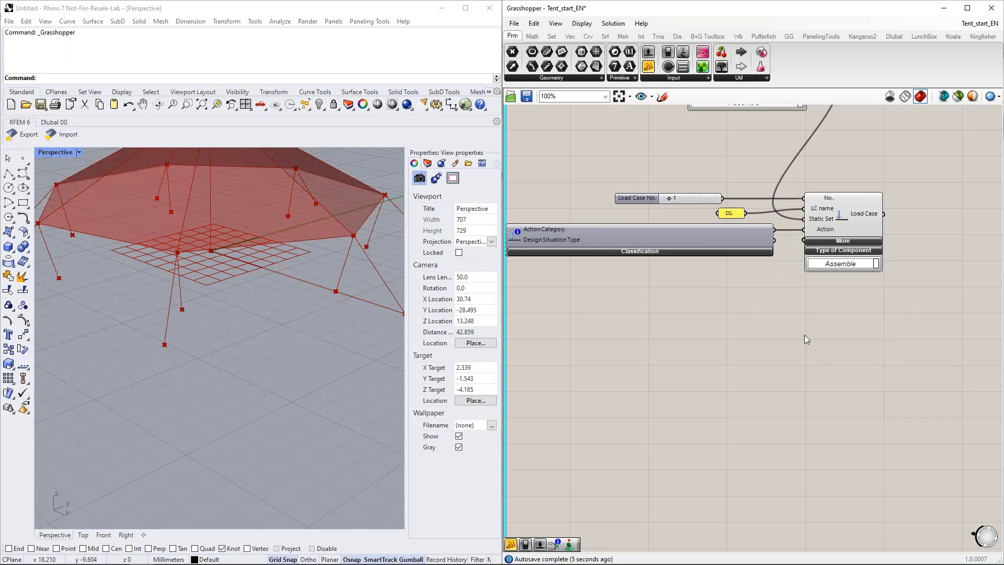
Step: Expand the additional inputs of Load Case and connect a Boolean Toggle set to True to SW active
left_click(847, 241)
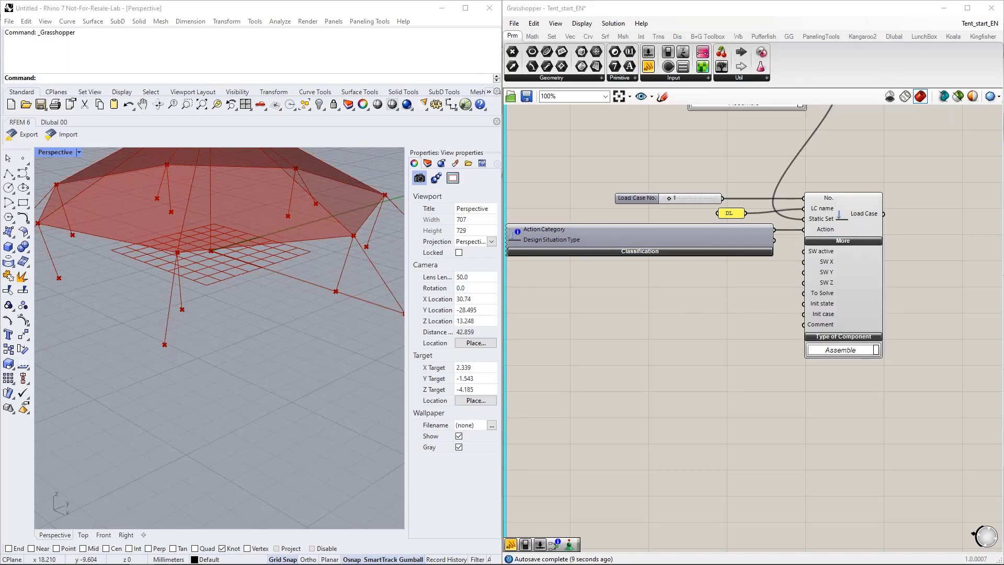
double_click(677, 314)
type("boolea")
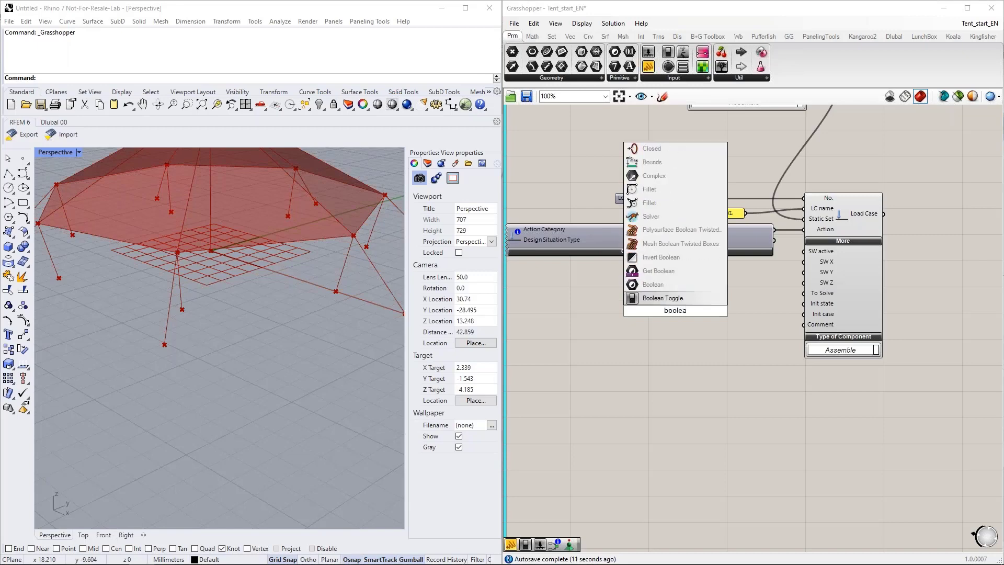
key("Return")
left_click_drag(730, 304, 803, 252)
double_click(688, 311)
Step: Add a number slider with value 1, connect it to the SW Z input and arrange it below the toggle
left_click_drag(686, 313, 804, 283)
double_click(683, 300)
type("1")
key("Return")
left_click_drag(711, 300, 691, 282)
right_click_drag(717, 333, 691, 321)
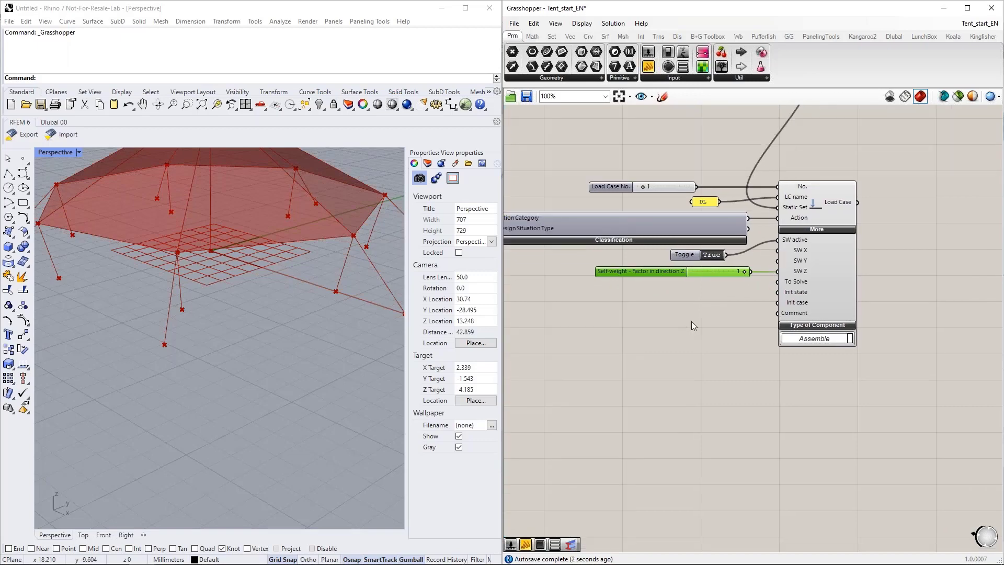
Step: Duplicate the Boolean Toggle, set the copy to False, connect it to To Solve and place it below the self-weight factor slider
left_click(638, 315)
left_click(681, 255)
key("ctrl+c")
key("ctrl+v")
left_click_drag(688, 258, 777, 281)
left_click(710, 309)
left_click_drag(693, 308, 690, 293)
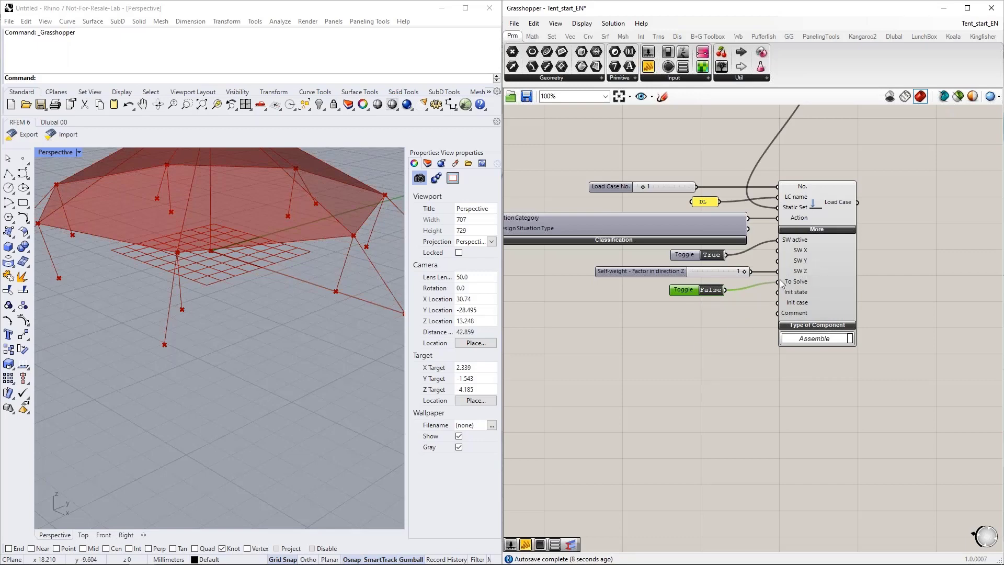
right_click_drag(697, 375, 680, 346)
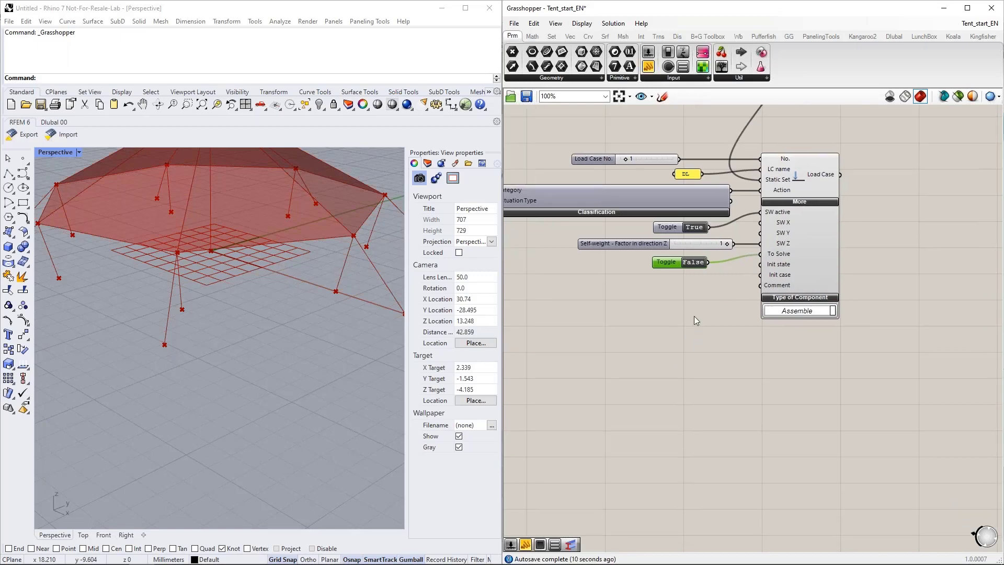
scroll(703, 337, "down", 2)
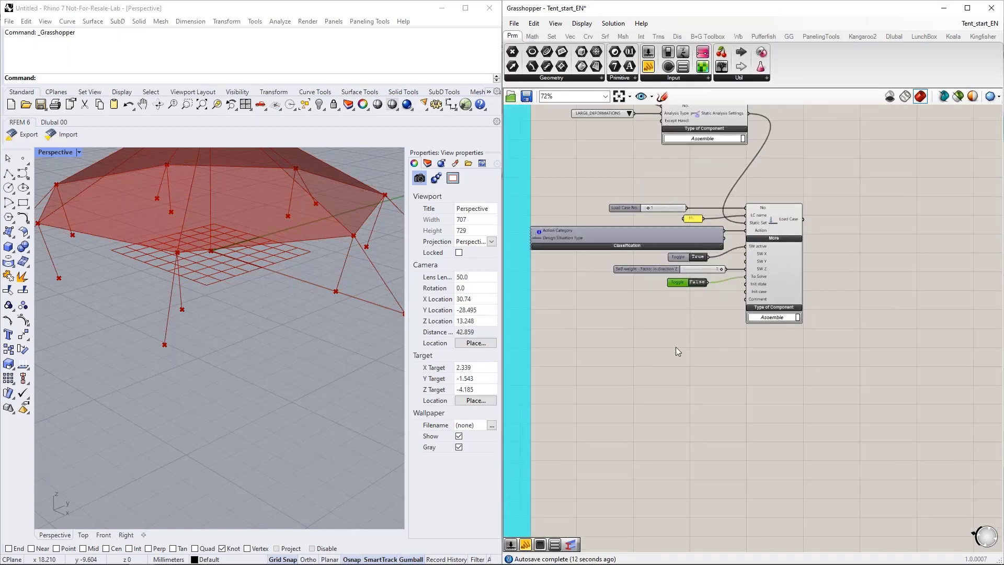
right_click_drag(691, 342, 760, 347)
left_click(891, 36)
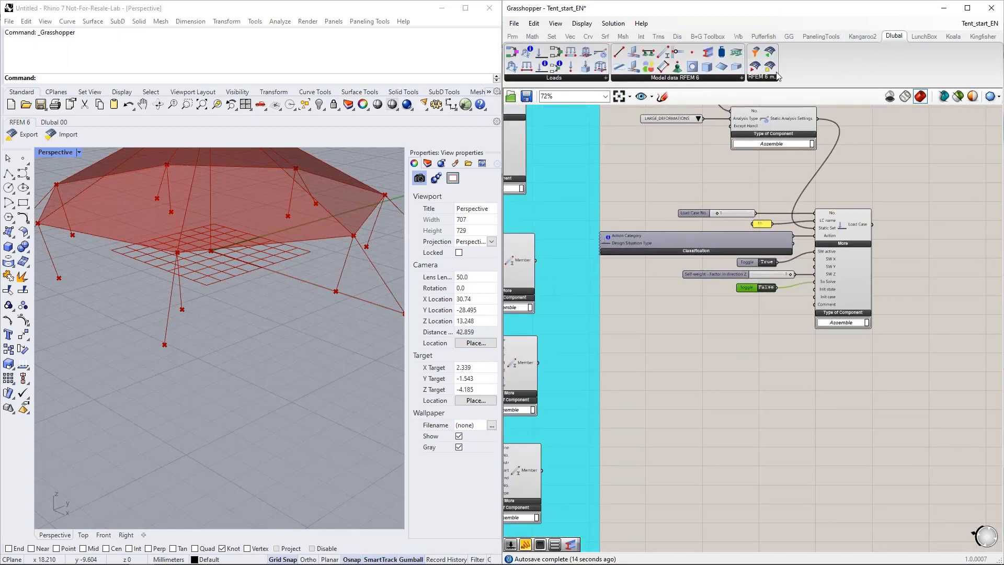
left_click_drag(569, 69, 839, 410)
right_click_drag(881, 417, 880, 404)
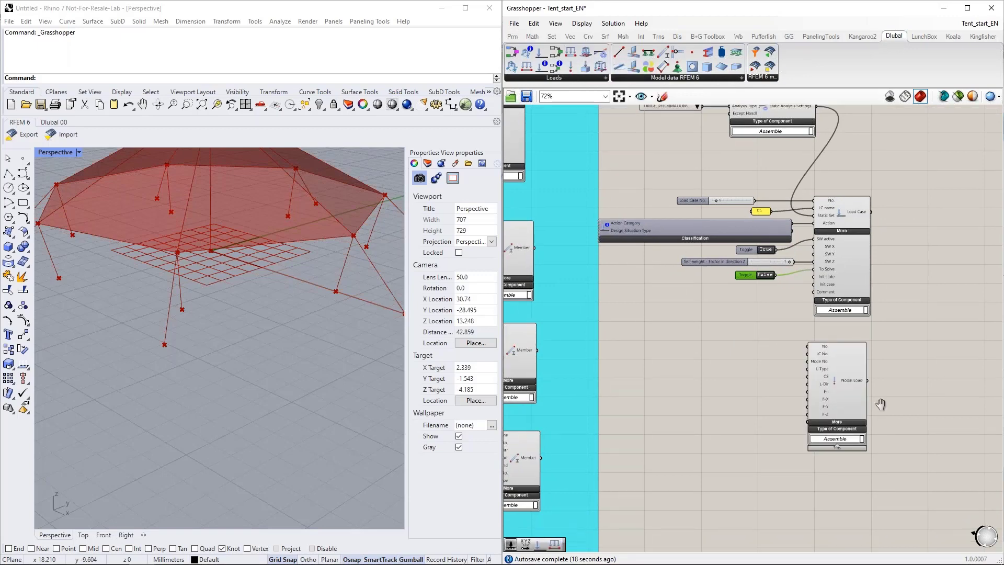
scroll(830, 359, "up", 2)
left_click(805, 328)
right_click_drag(738, 315, 775, 362)
left_click(654, 123)
key("ctrl+c")
key("ctrl+v")
left_click_drag(657, 130, 657, 325)
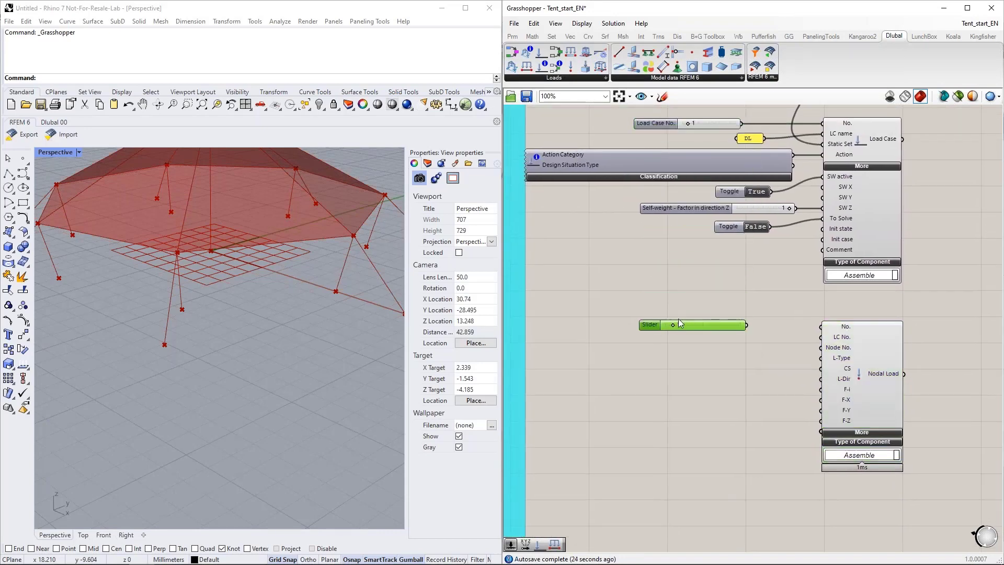
left_click_drag(748, 326, 820, 327)
mouse_move(758, 366)
right_mouse_down()
mouse_move(726, 285)
mouse_move(738, 277)
mouse_move(739, 296)
mouse_move(816, 383)
mouse_move(743, 358)
right_mouse_up()
scroll(804, 378, "down", 2)
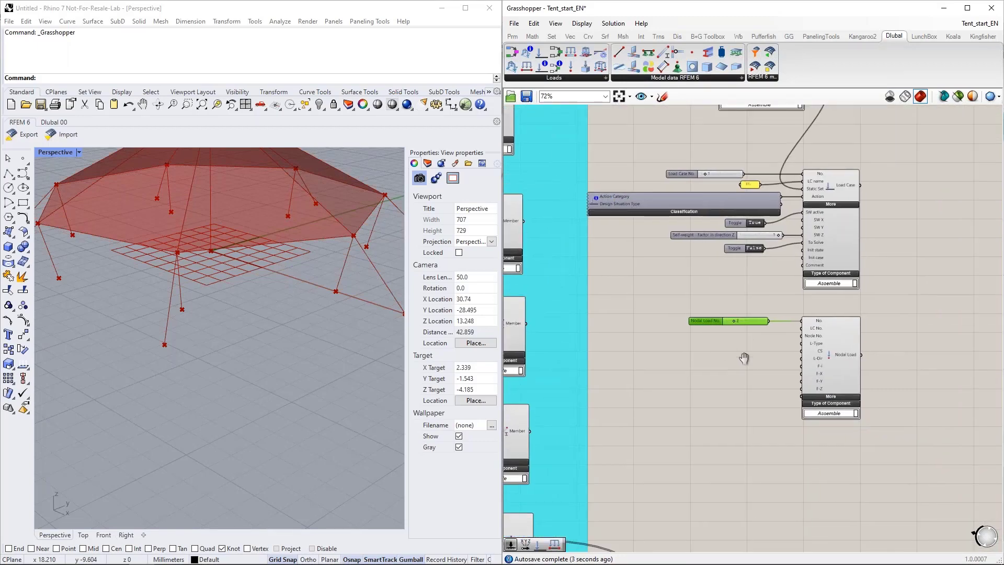
left_click(823, 340)
key("Delete")
left_click_drag(797, 362, 640, 293)
key("Delete")
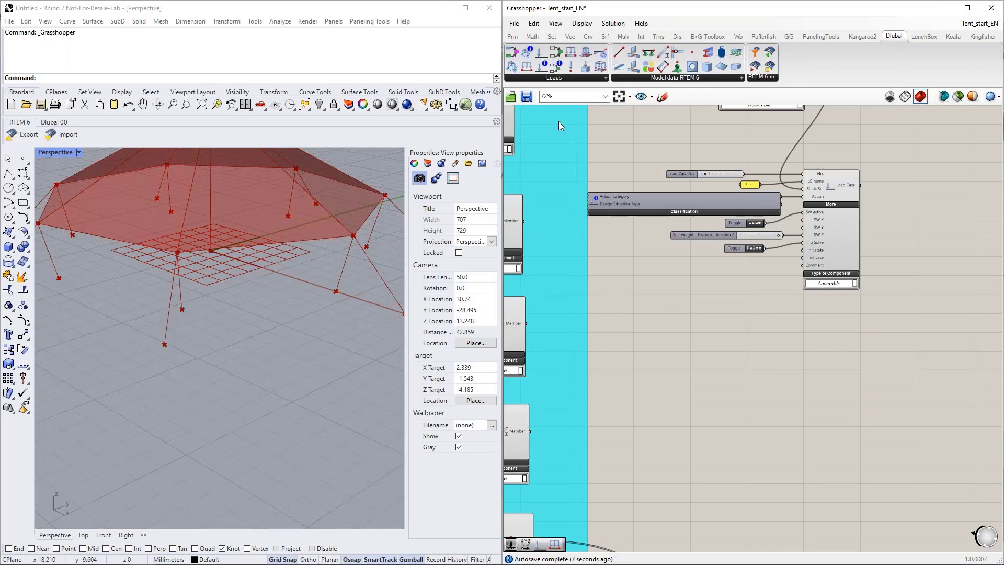
Step: Add a second Load Case component below the DL one and connect a copied Load Case No. slider set to 2 to its No. input
left_click_drag(541, 52, 826, 354)
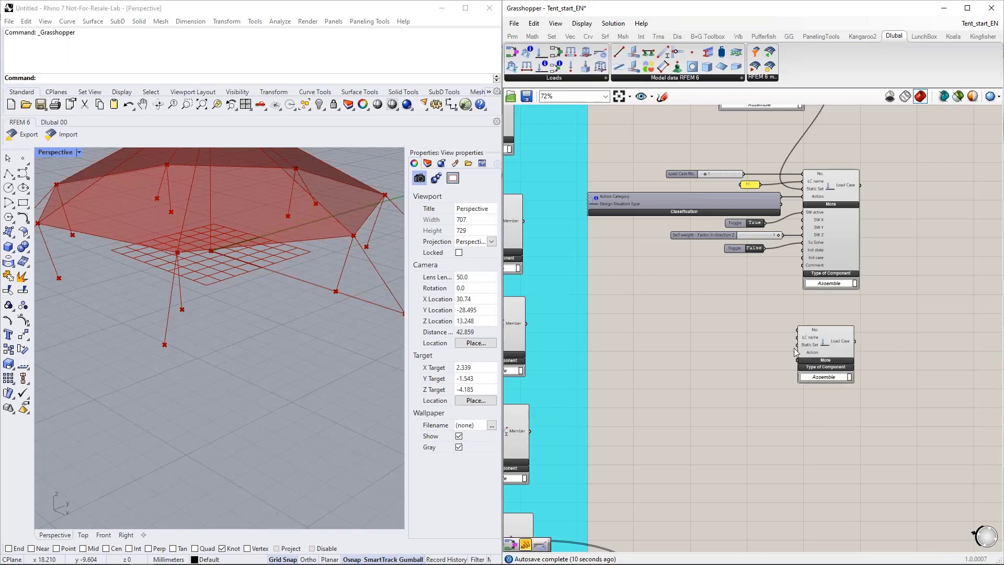
left_click(716, 172)
key("ctrl+v")
left_click_drag(682, 350, 797, 329)
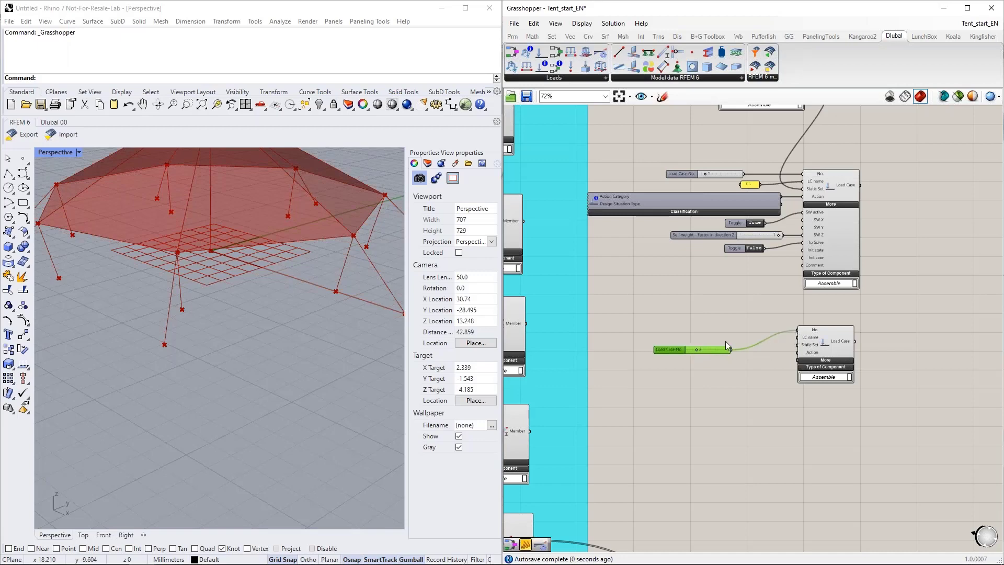
left_click_drag(716, 349, 749, 328)
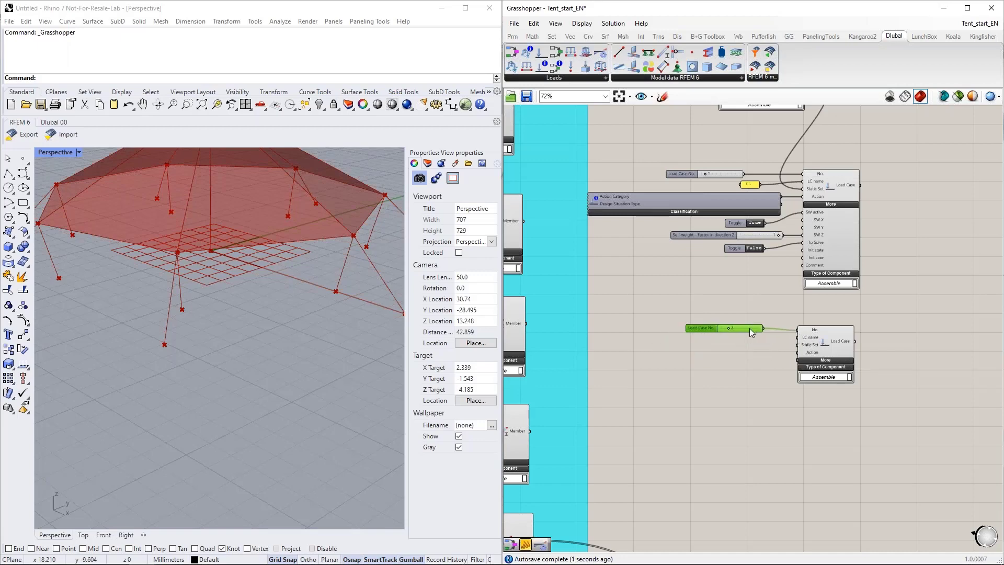
Step: Create a panel reading FF, connect it to the second Load Case's LC name input and place it below the slider
double_click(722, 358)
type("\"")
type("FF")
key("Return")
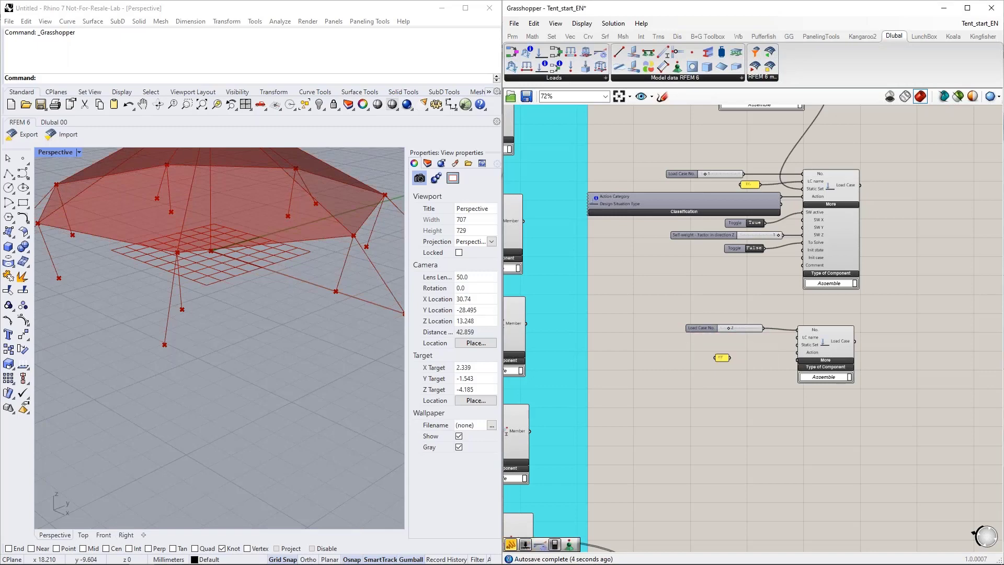
scroll(736, 358, "up", 4)
left_click_drag(736, 357, 867, 320)
left_click_drag(717, 362, 733, 324)
Step: Connect the Static Analysis Settings output to the Static Set input of the FF load case
scroll(734, 397, "down", 5)
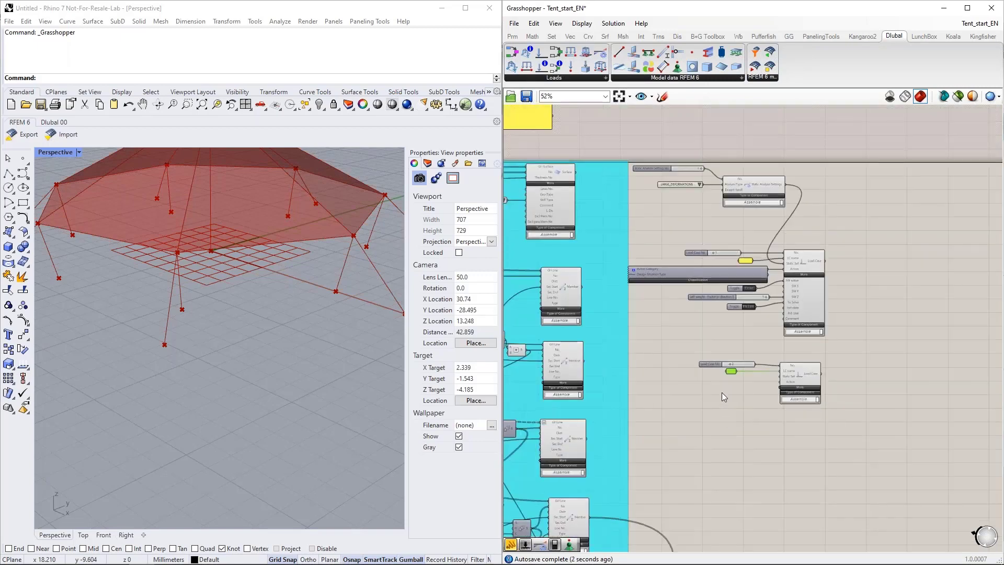
left_click_drag(785, 186, 776, 369)
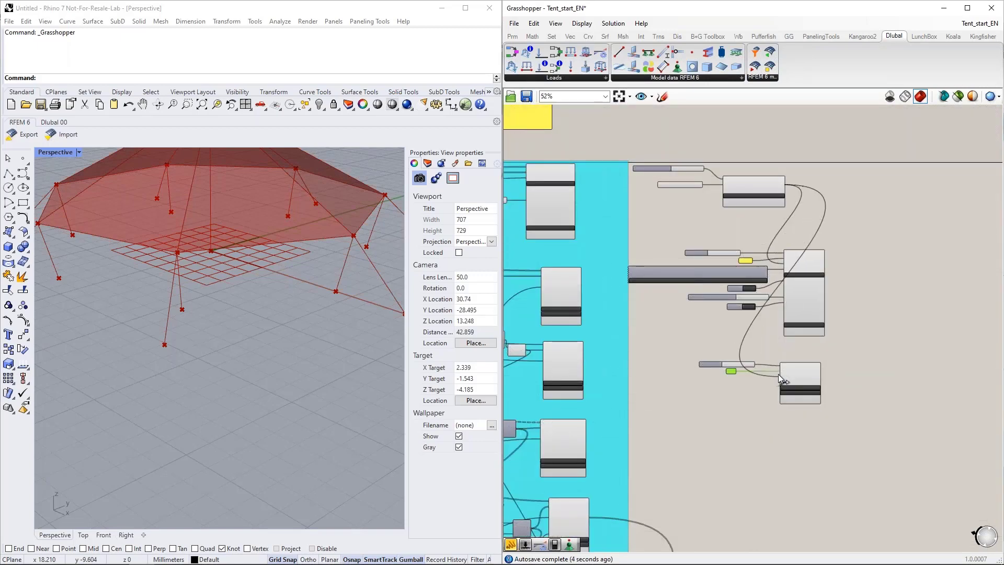
scroll(777, 382, "up", 5)
scroll(757, 369, "down", 2)
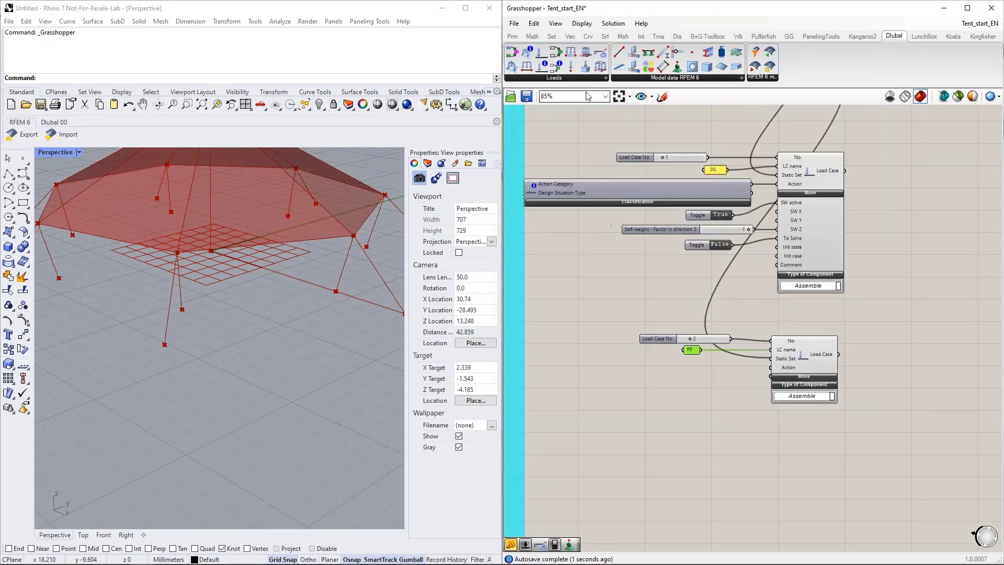
Step: Add an Action Category / Design Situation Type component for the FF load case and set its action category to Prestress | P
left_click_drag(543, 68, 616, 412)
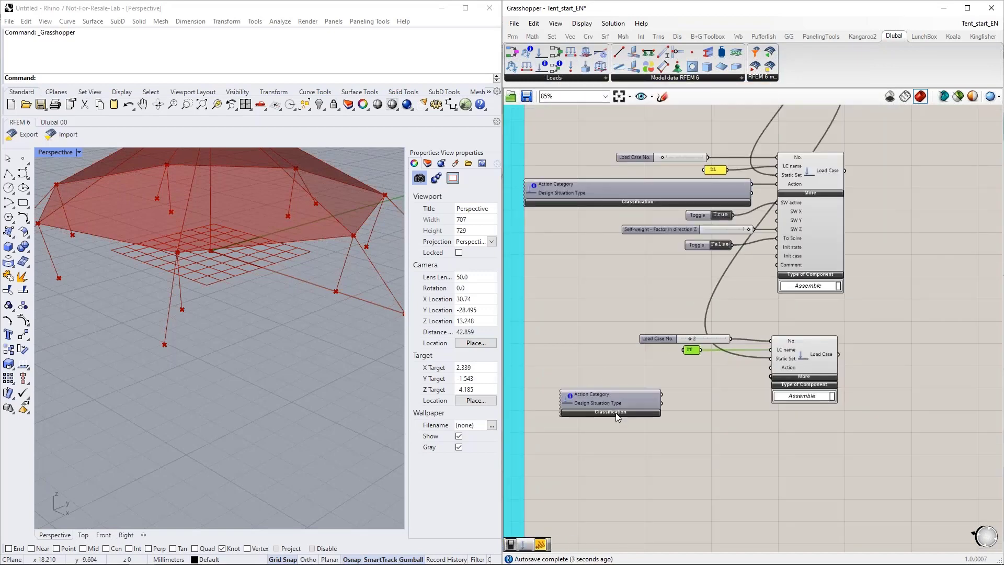
left_click(615, 412)
left_click(611, 434)
left_click(610, 436)
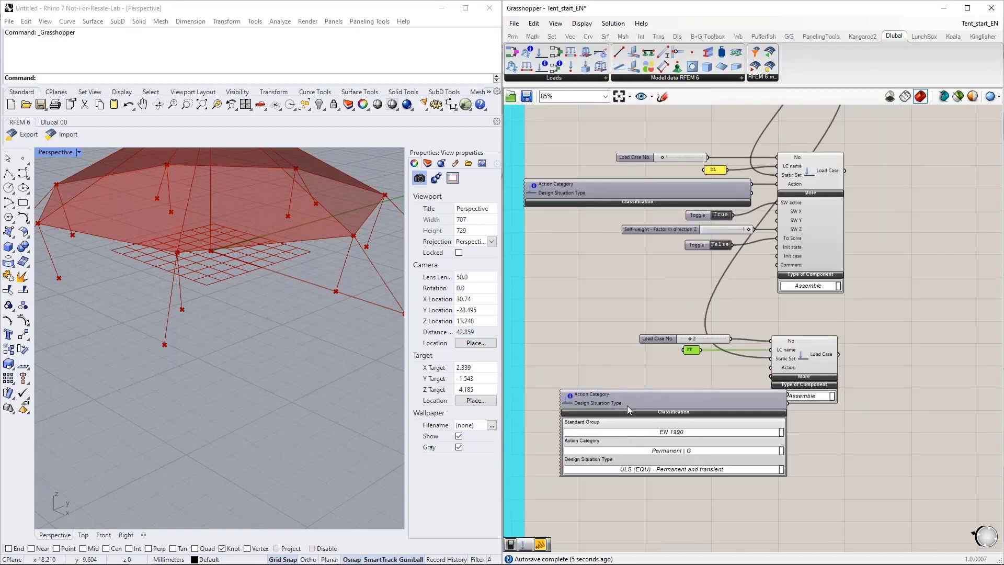
left_click(652, 420)
left_click(662, 447)
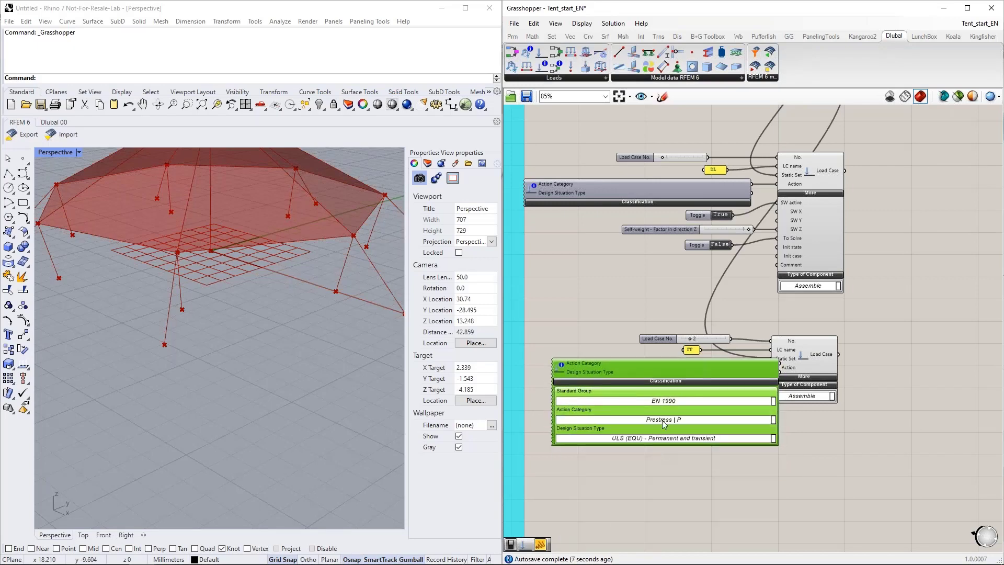
Step: Collapse the prestress classification component, connect its Action Category output to the FF load case's Action input and align it beside the component
left_click_drag(675, 373, 641, 386)
left_click(647, 402)
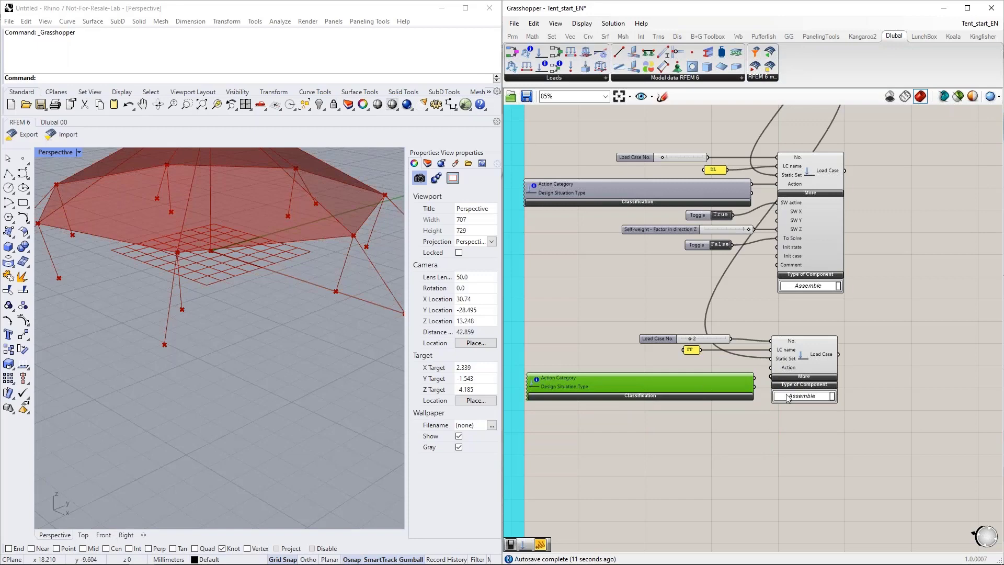
scroll(750, 389, "up", 2)
left_click_drag(751, 364, 774, 349)
right_click_drag(767, 451, 792, 375)
left_click_drag(722, 297, 724, 283)
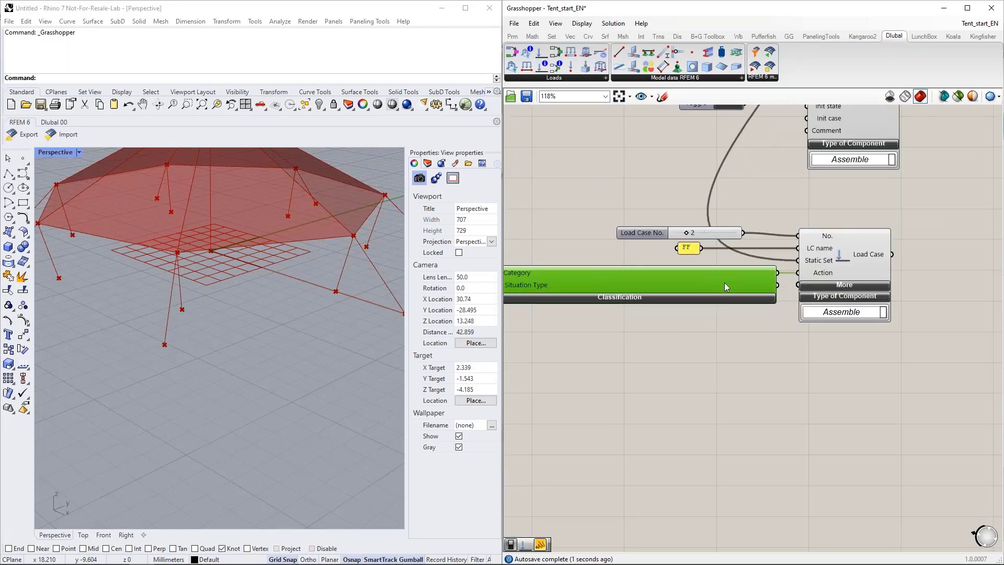
left_click(845, 283)
left_click(838, 285)
Step: Add a third Load Case component below the FF one and connect a copied Load Case No. slider set to 3 to its No. input
scroll(815, 378, "down", 2)
scroll(855, 350, "down", 1)
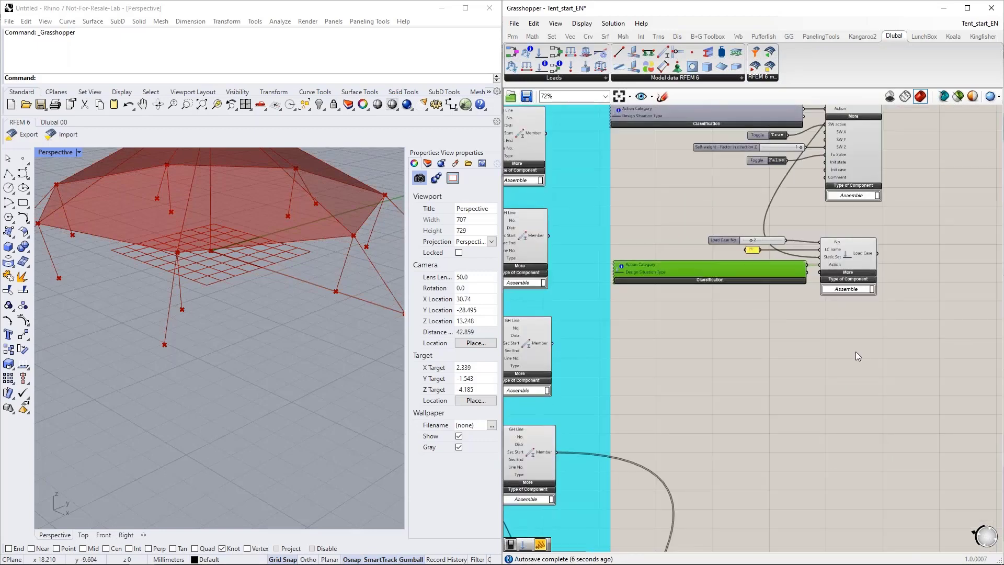
right_click_drag(855, 351, 811, 380)
left_click_drag(541, 58, 813, 390)
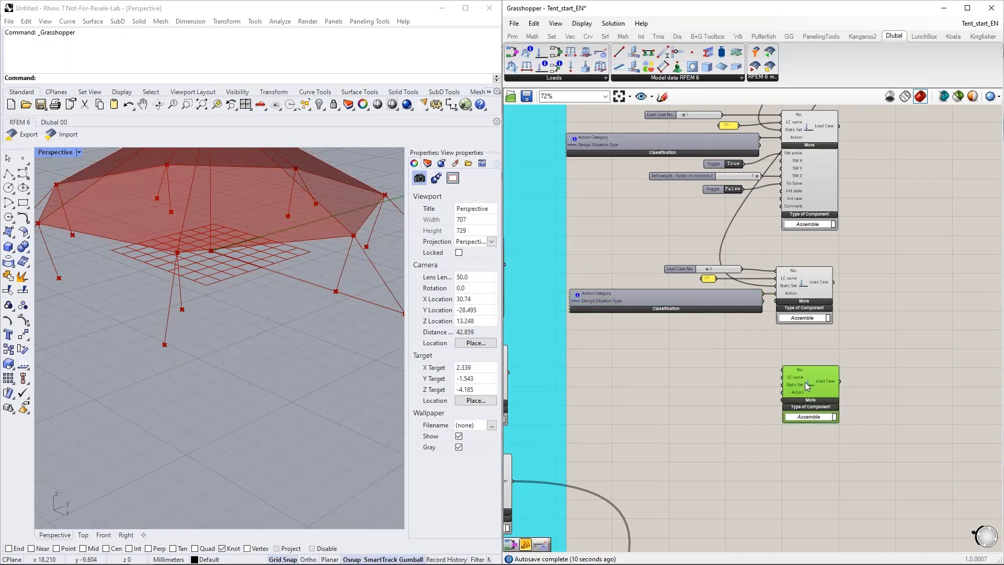
left_click(682, 270)
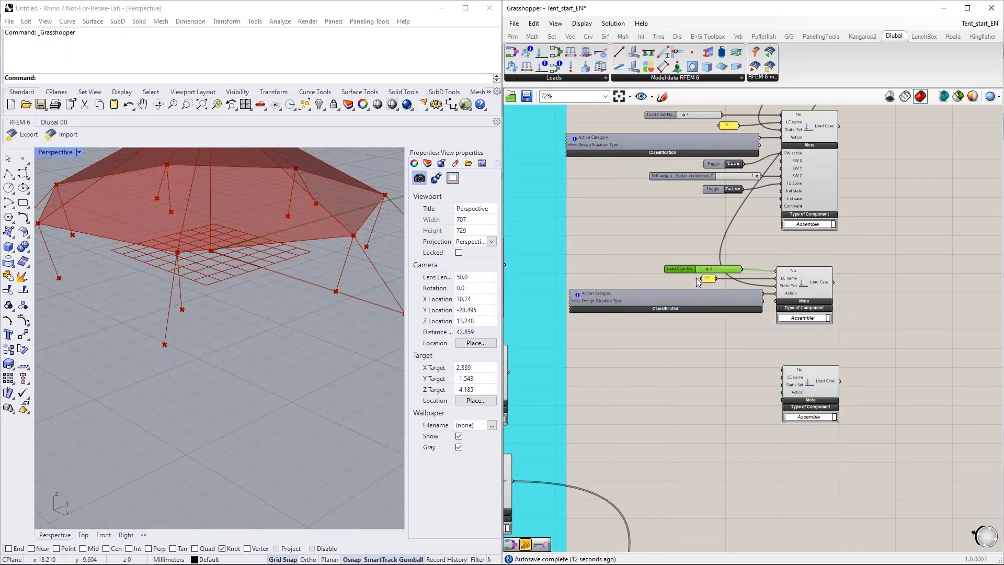
key("ctrl+c")
key("ctrl+v")
left_click_drag(720, 275, 713, 366)
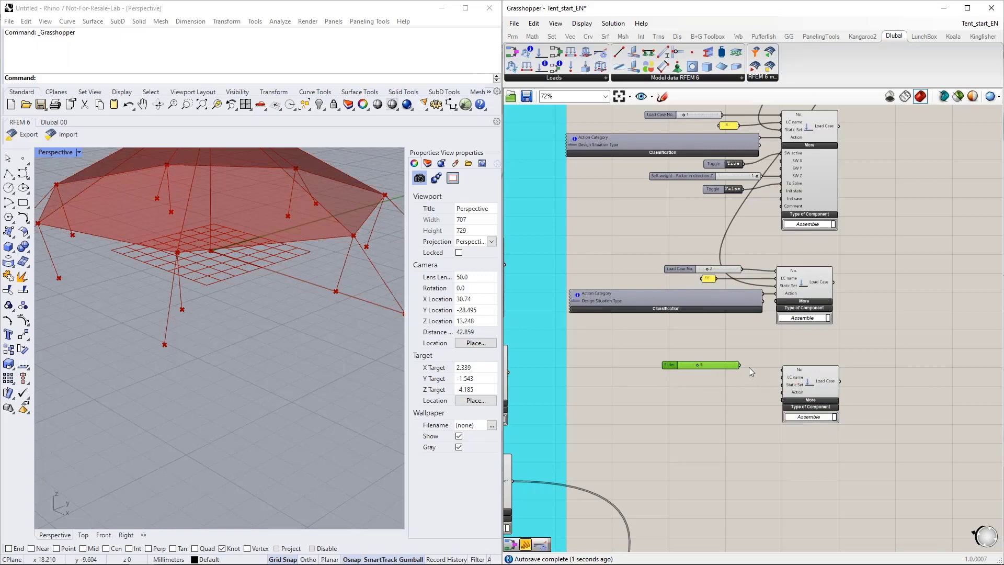
left_click_drag(782, 372, 781, 372)
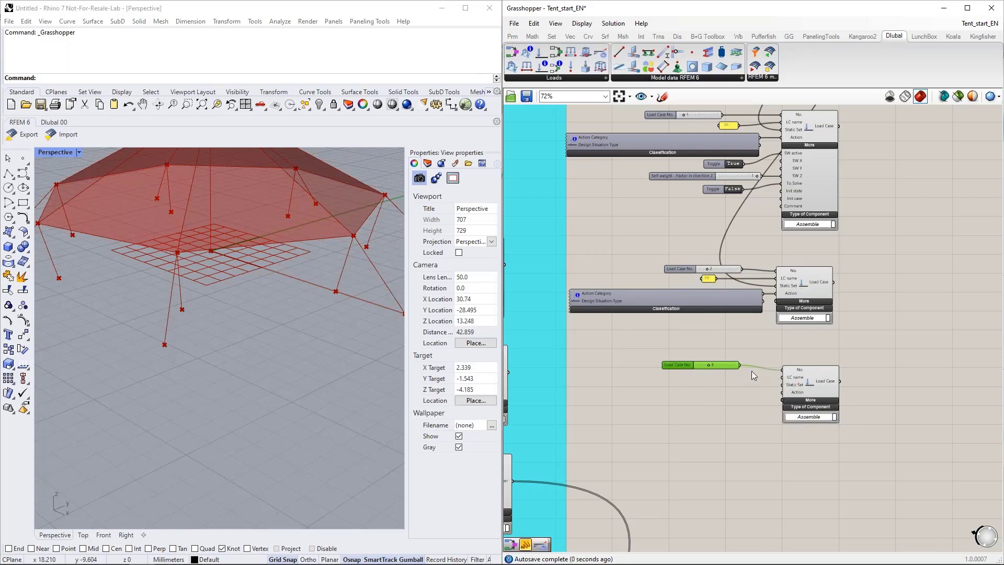
Step: Connect a panel reading Snow to the third Load Case's LC name input and the Static Analysis Settings output to its Static Set input
double_click(685, 384)
type("\"SNow")
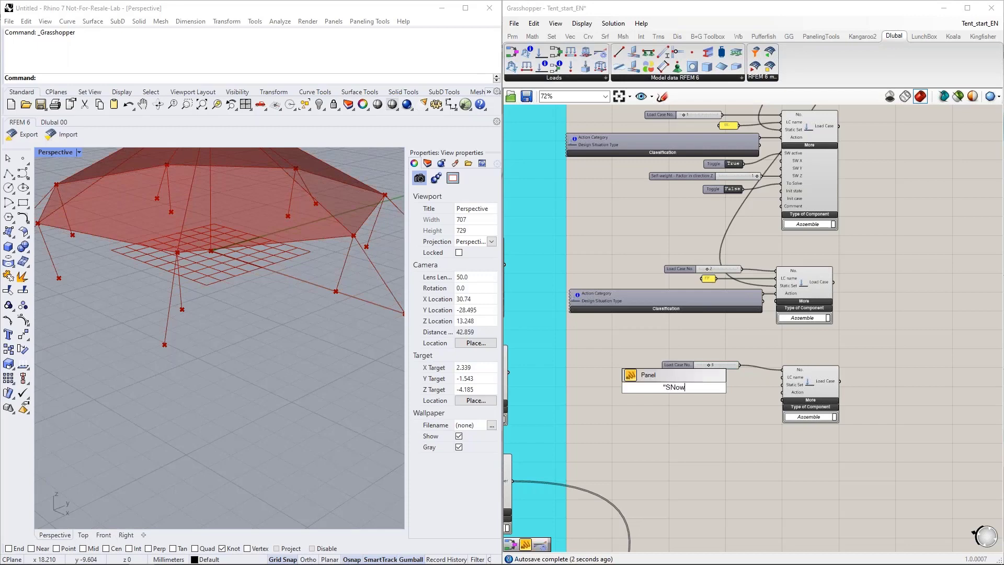
key("BackSpace")
key("BackSpace")
key("BackSpace")
type("now")
key("Return")
scroll(688, 390, "up", 5)
left_click_drag(680, 381, 724, 361)
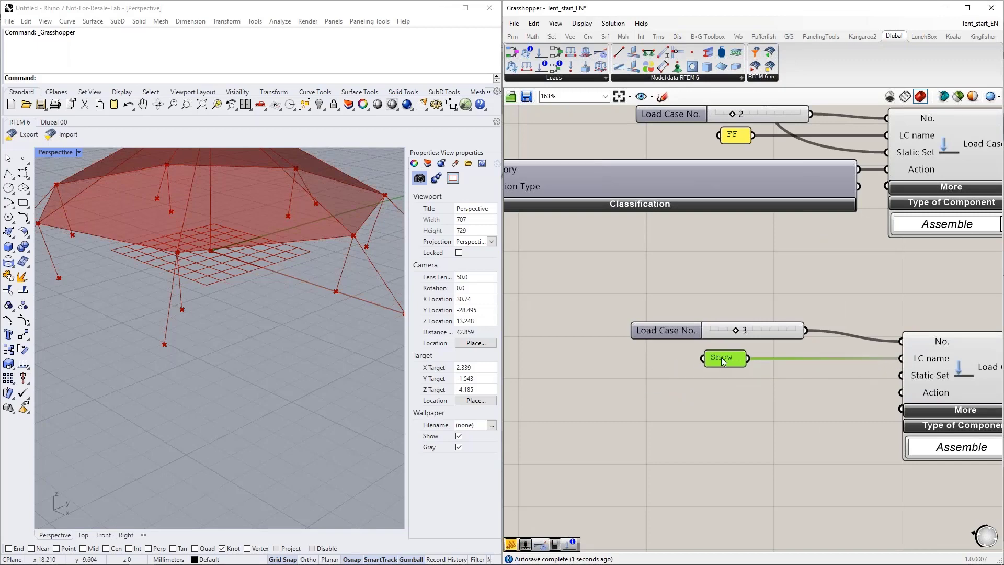
scroll(723, 361, "down", 6)
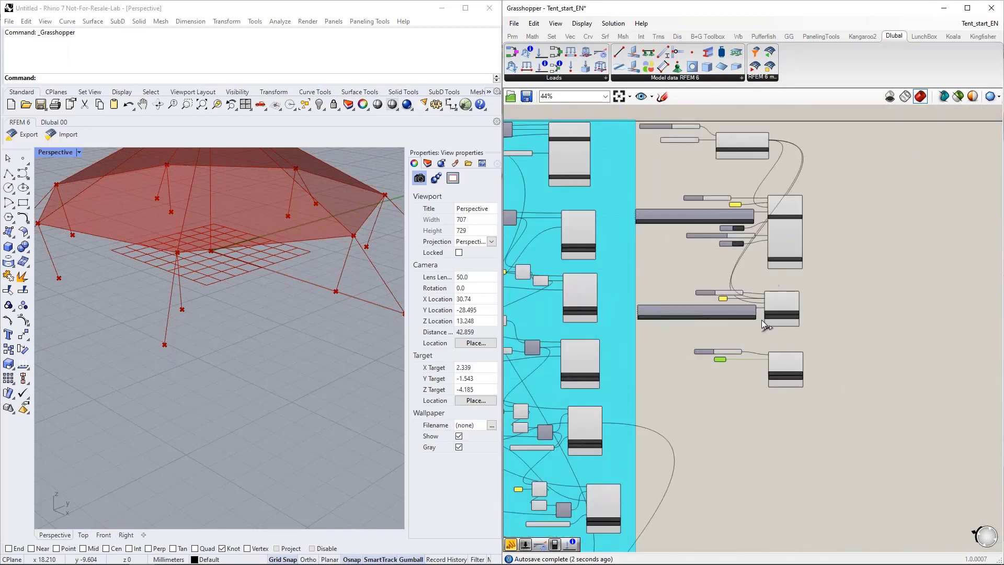
scroll(762, 379, "up", 5)
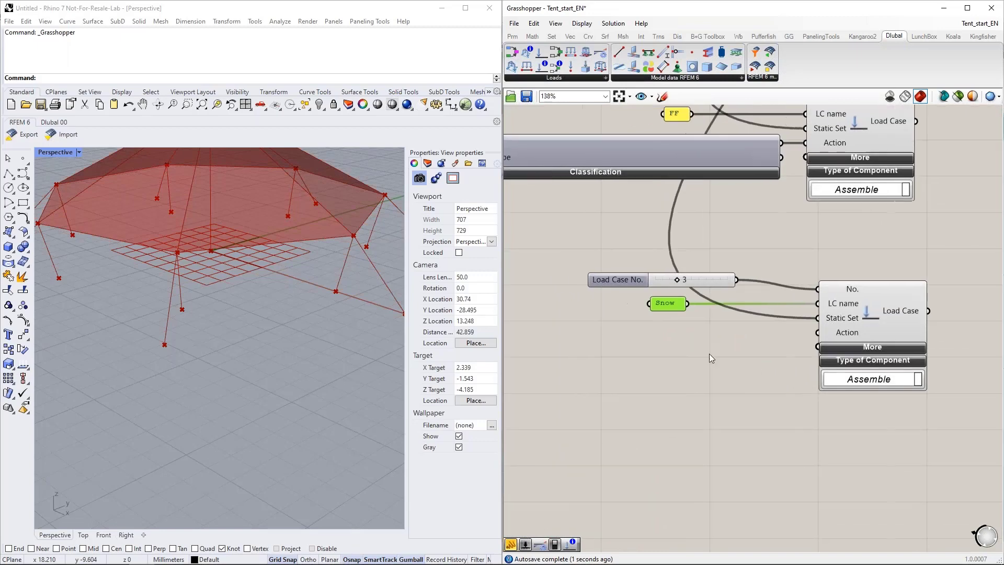
Step: Duplicate the FF classification component below the Snow panel and set the copy's action category to Snow/Ice loads - H <= 1000 m | Qs
scroll(664, 348, "down", 2)
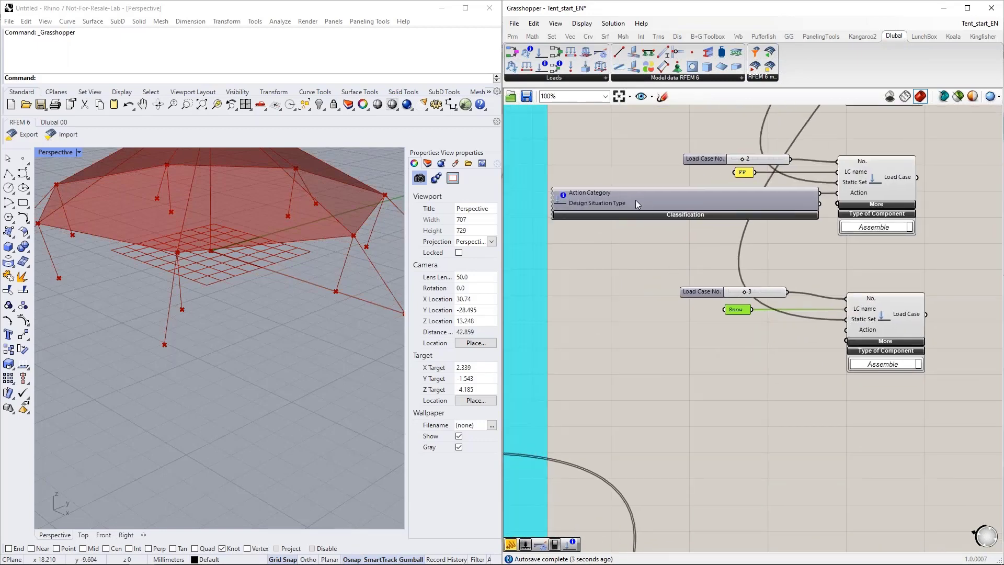
left_click(635, 200)
key("ctrl+c")
key("ctrl+v")
left_click_drag(652, 206, 654, 356)
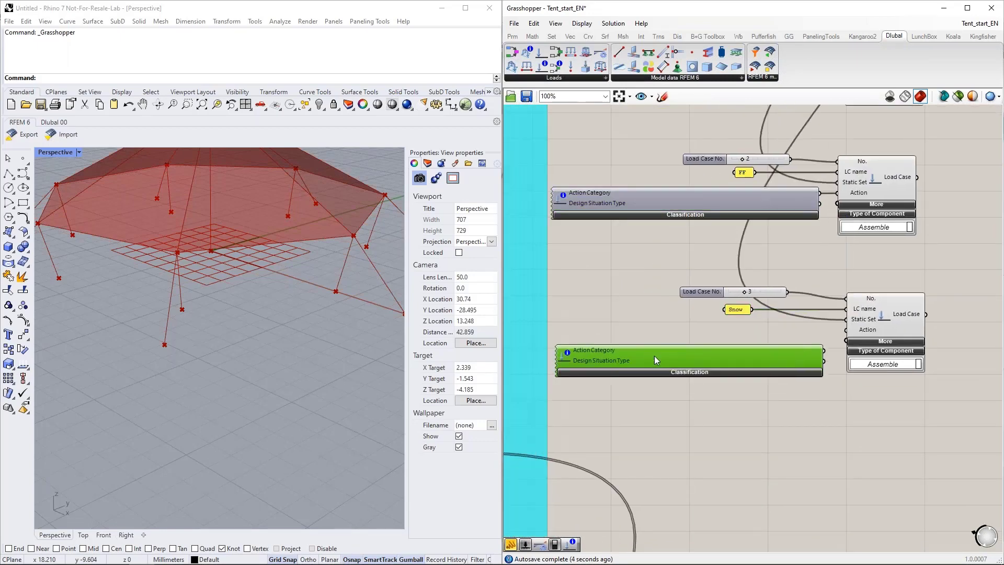
left_click(657, 372)
right_click_drag(692, 331, 677, 143)
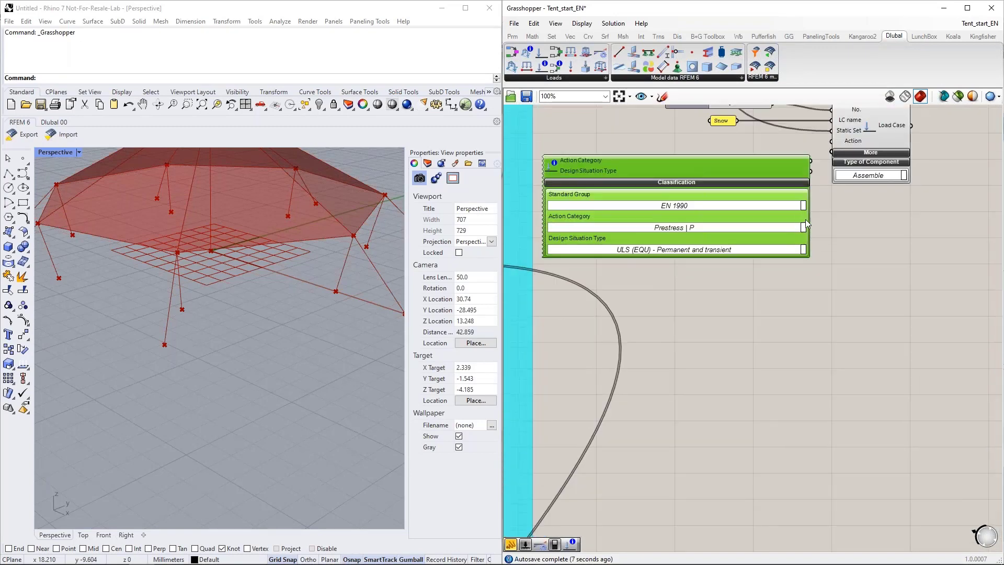
left_click(803, 228)
scroll(804, 287, "down", 3)
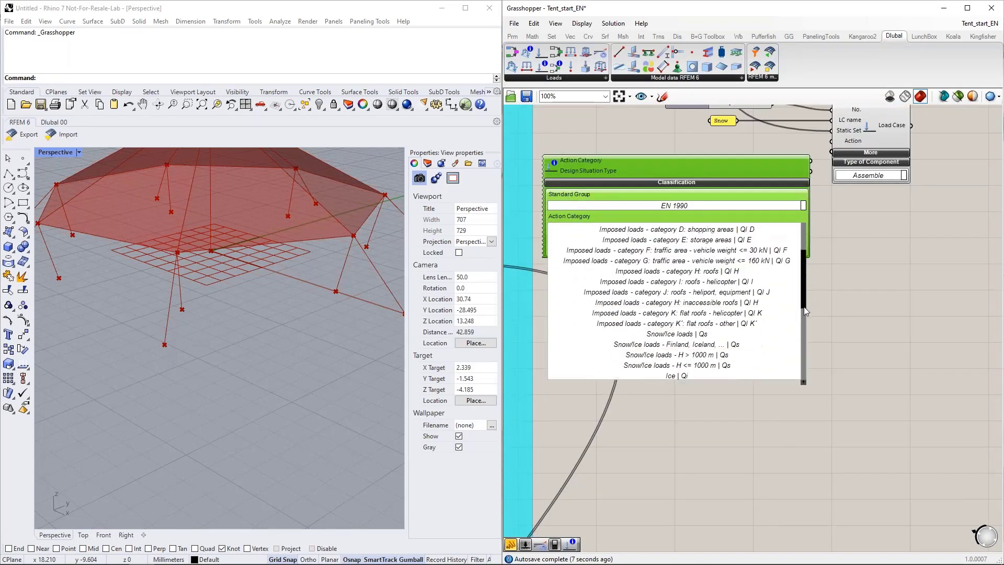
left_click(681, 344)
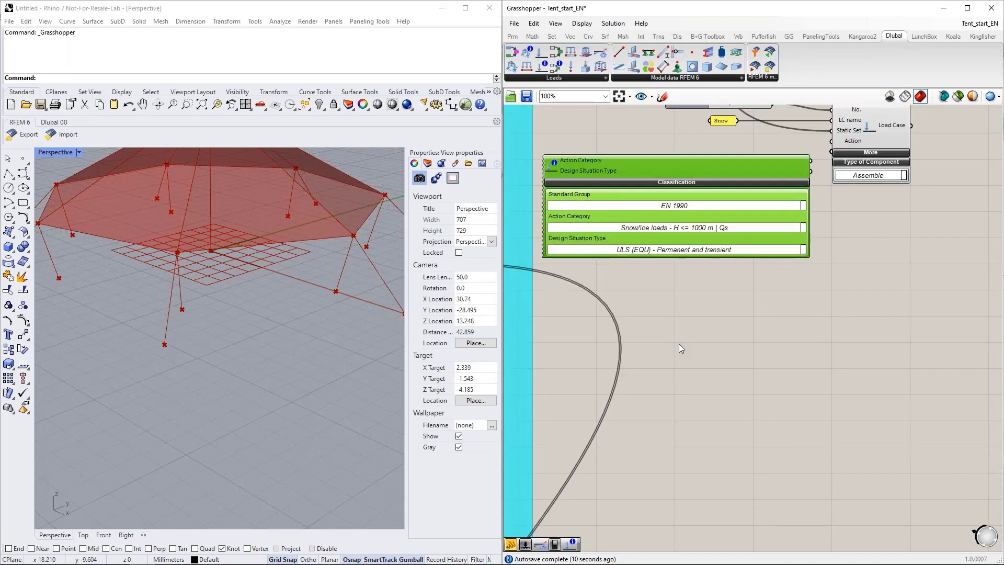
Step: Collapse the snow classification component, connect its Action Category output to the Snow load case's Action input and align it beside the component
right_click_drag(718, 282, 688, 401)
left_click(758, 302)
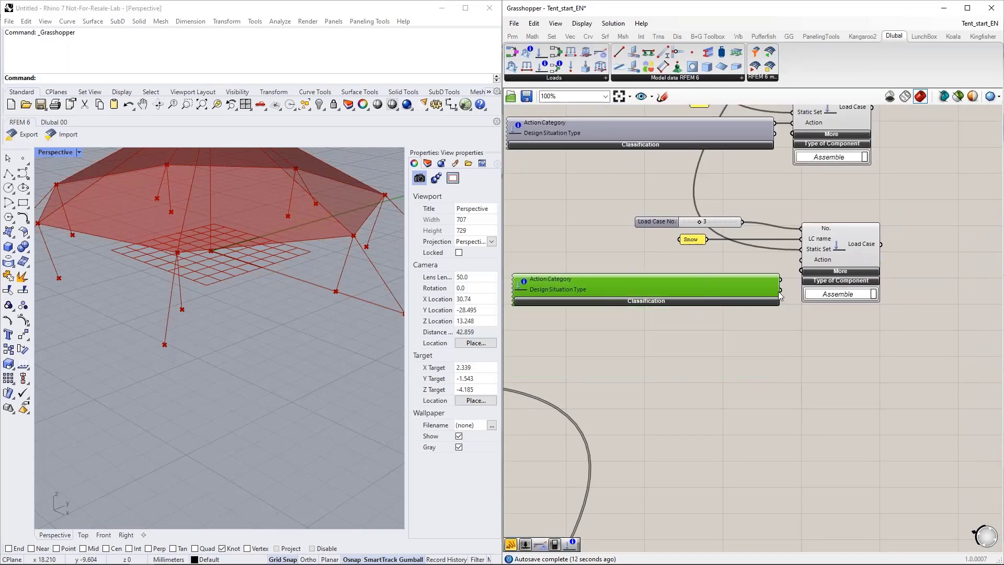
left_click_drag(781, 280, 801, 260)
left_click_drag(742, 290, 742, 275)
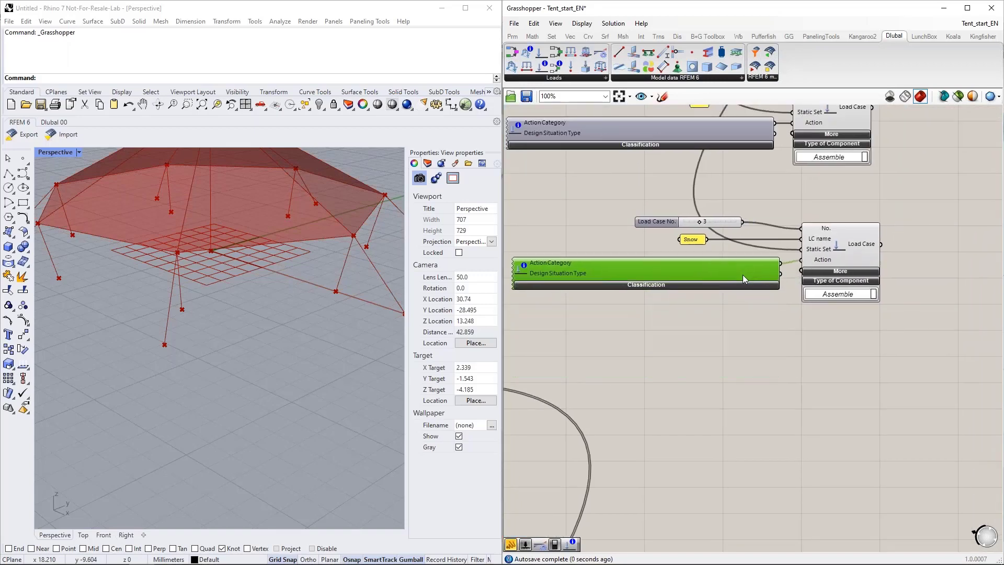
Step: Expand the Snow Load Case component's additional inputs and place a copy of the False toggle beside it
left_click(846, 271)
right_click_drag(735, 402, 722, 490)
right_click_drag(635, 306, 663, 389)
left_click(720, 153)
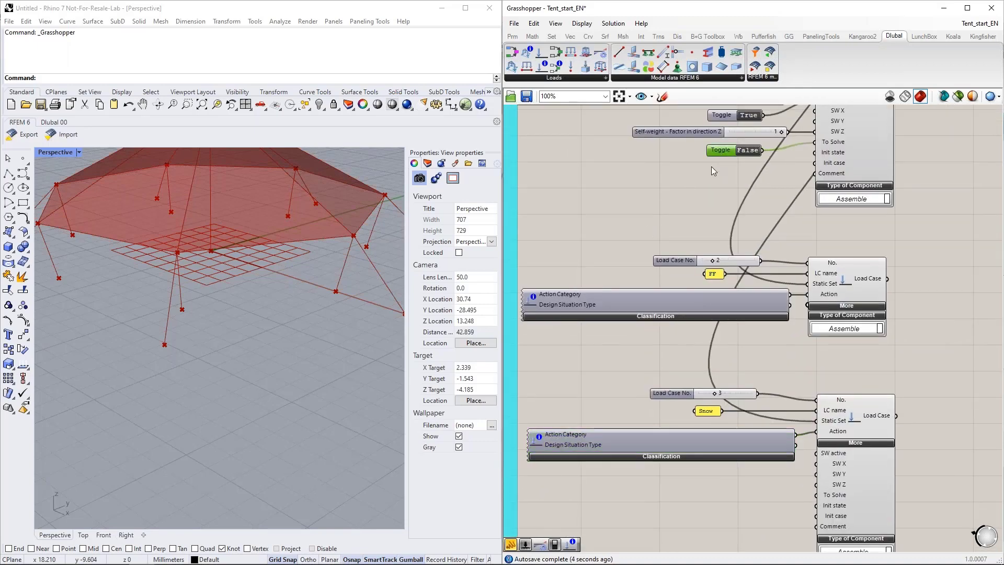
key("ctrl+c")
key("ctrl+v")
left_click_drag(732, 159, 673, 519)
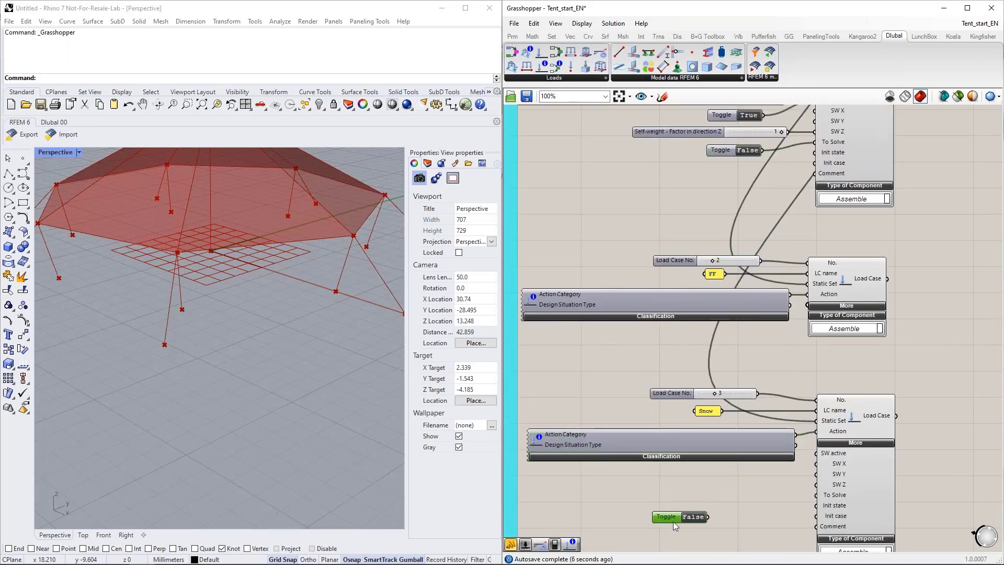
Step: Connect the copied False toggle to the Snow load case's To Solve input and align it with that input
scroll(741, 523, "up", 2)
left_click_drag(672, 429, 840, 398)
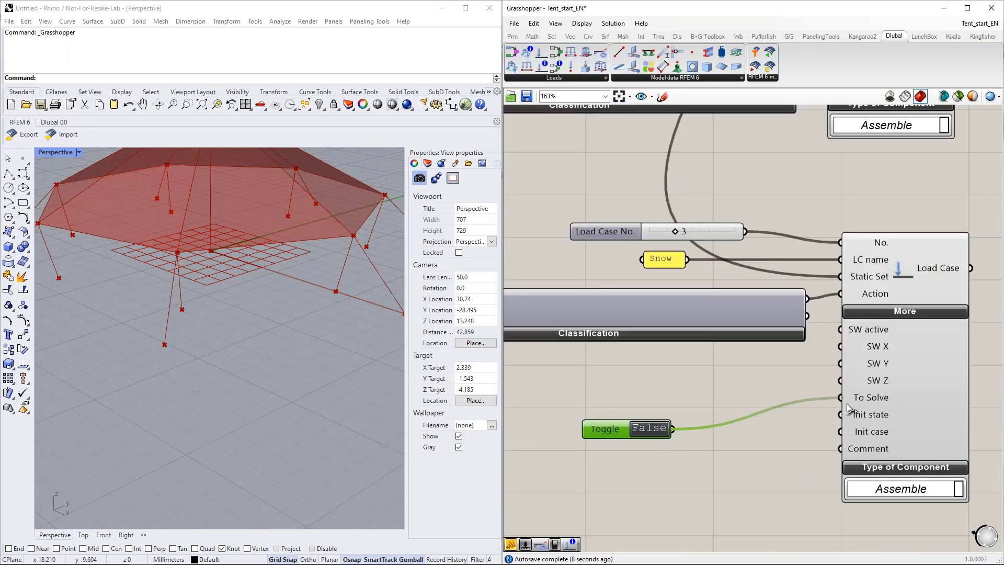
left_click_drag(613, 425, 684, 397)
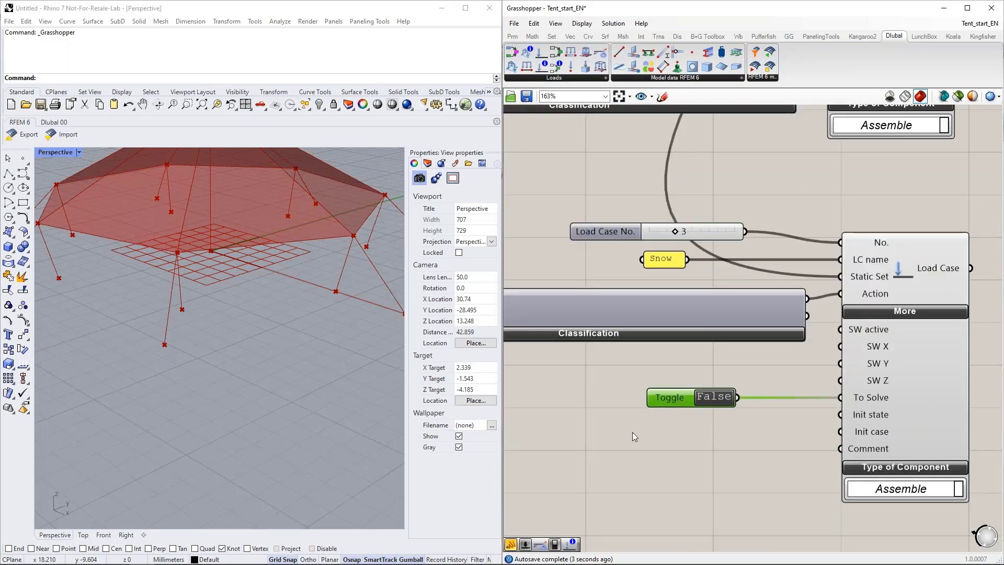
scroll(632, 431, "down", 3)
scroll(703, 381, "up", 1)
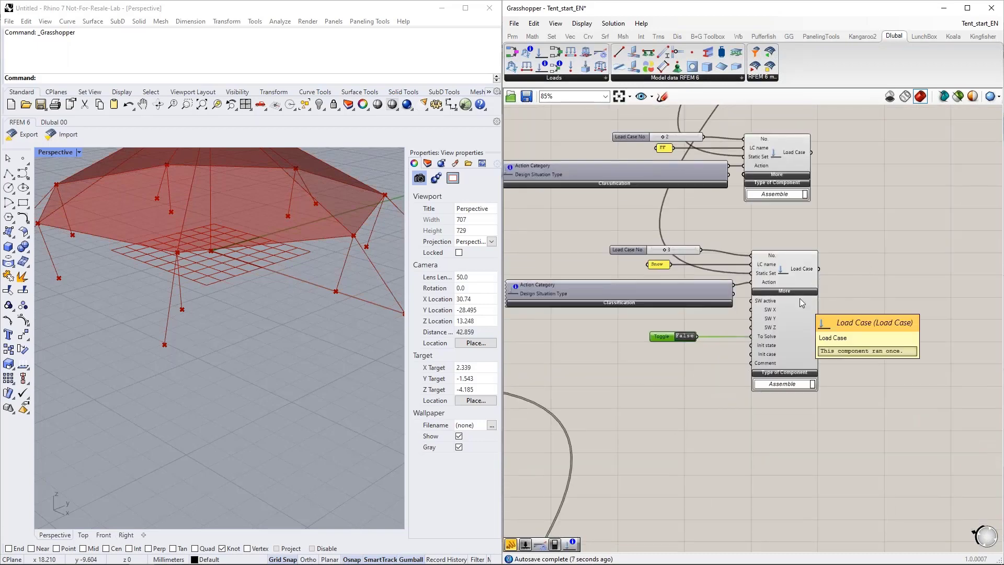
scroll(807, 315, "down", 1)
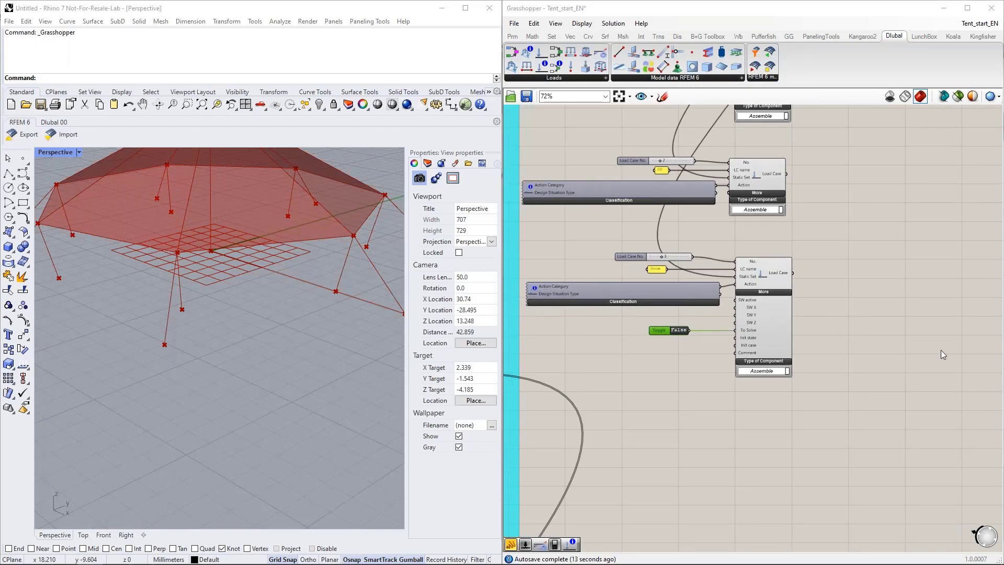
Step: Switch to RFEM and examine the load combination settings and available design situation types, leaving them unaltered
right_click_drag(754, 469, 698, 294)
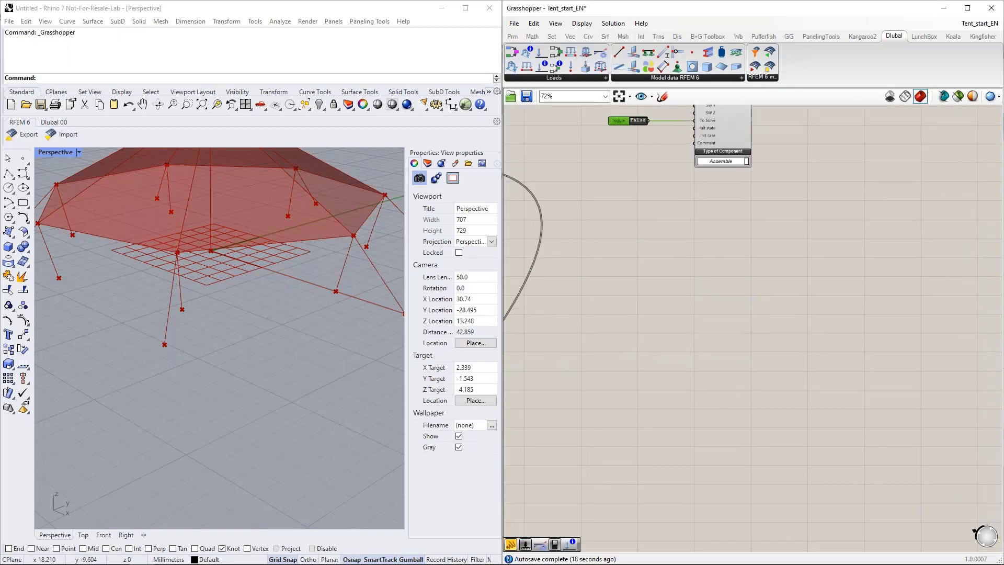
mouse_move(175, 554)
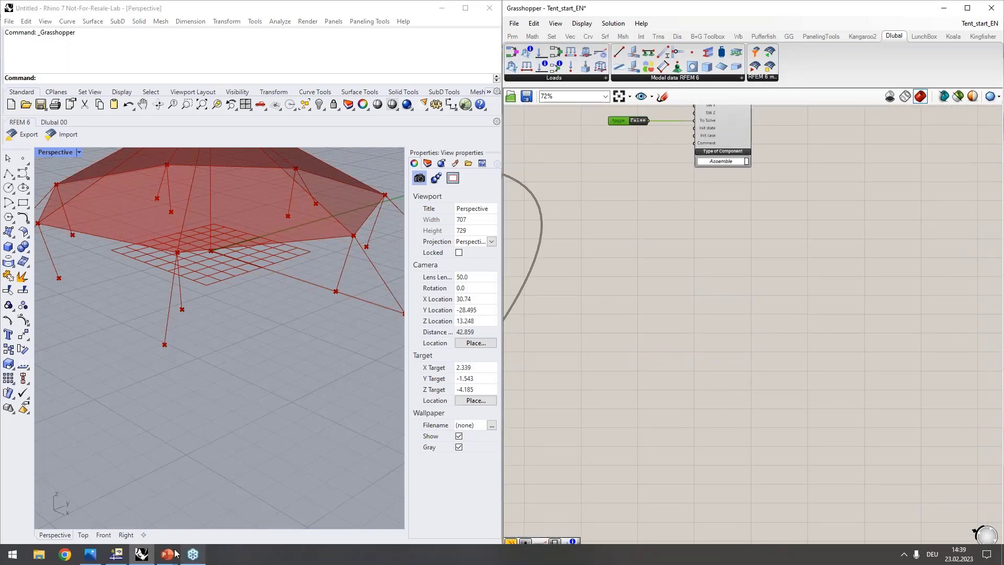
left_click(115, 554)
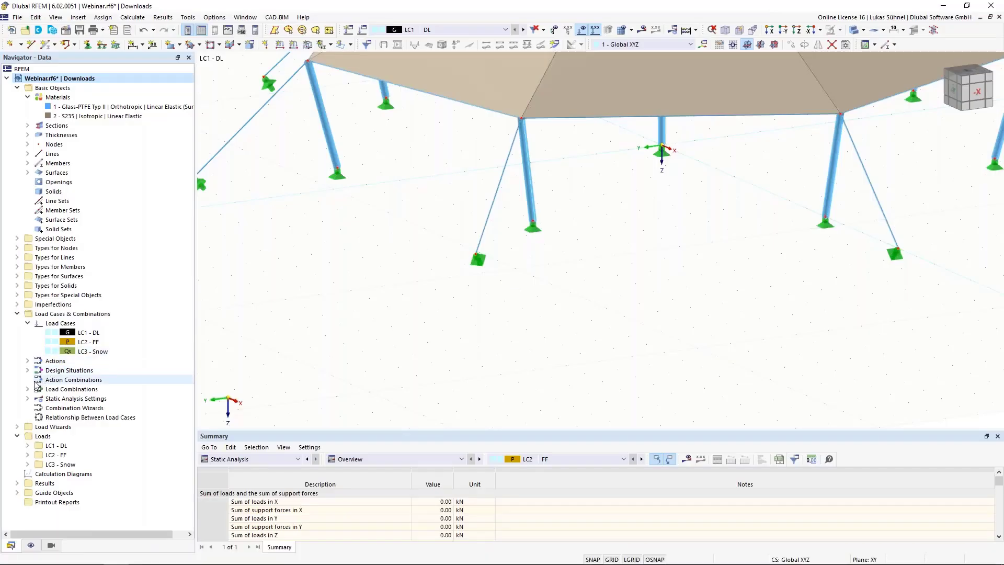
double_click(73, 399)
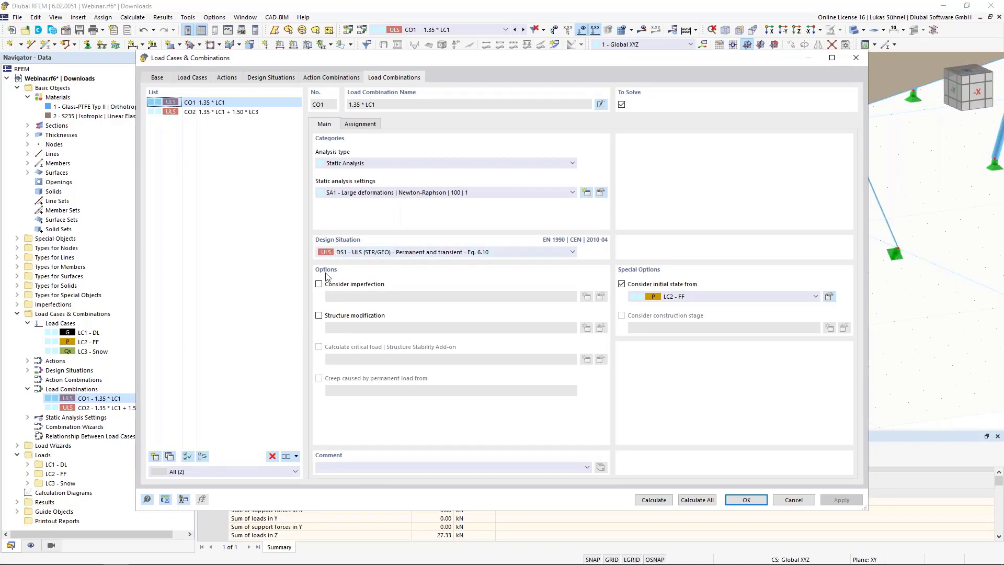
left_click(270, 77)
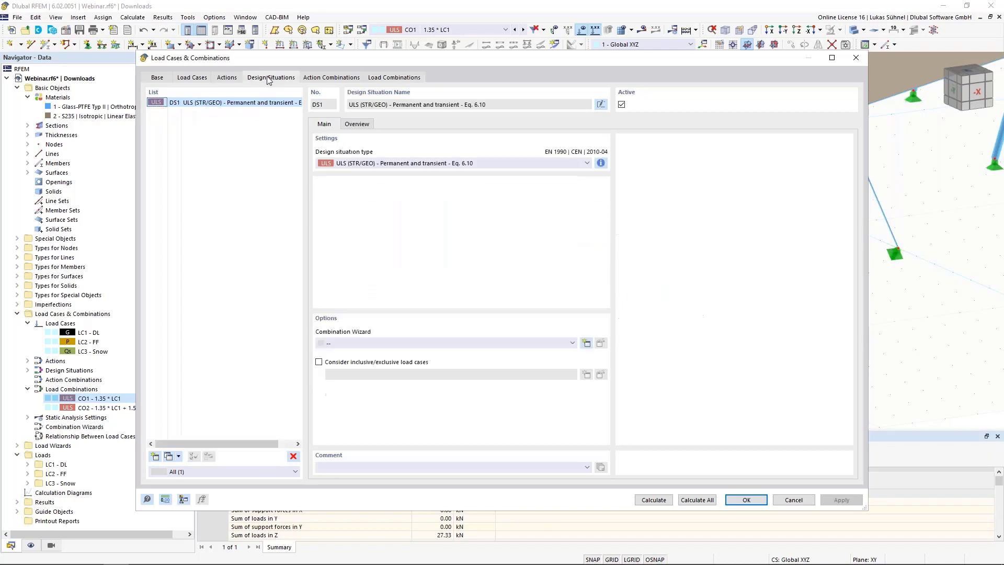
left_click(338, 164)
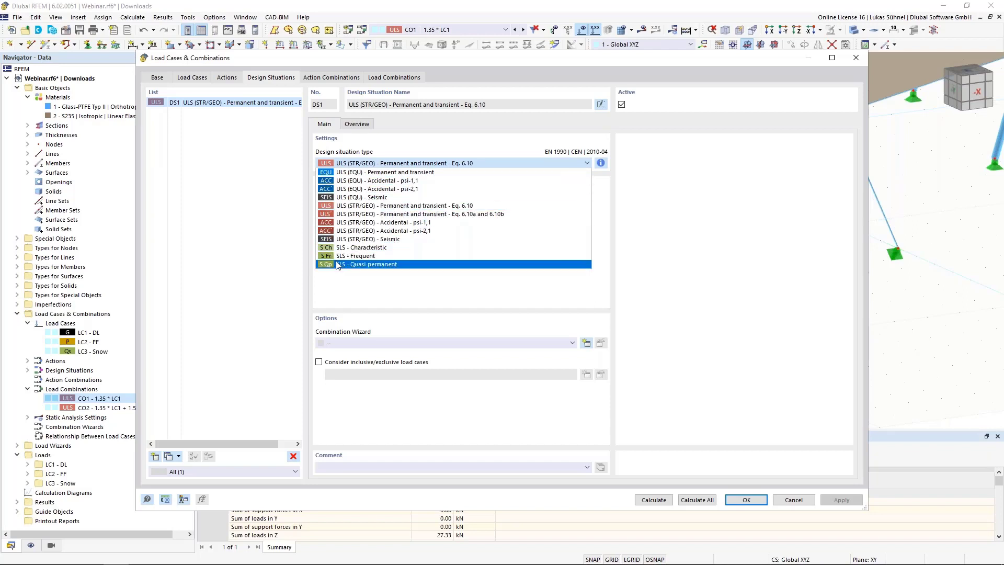
left_click(387, 153)
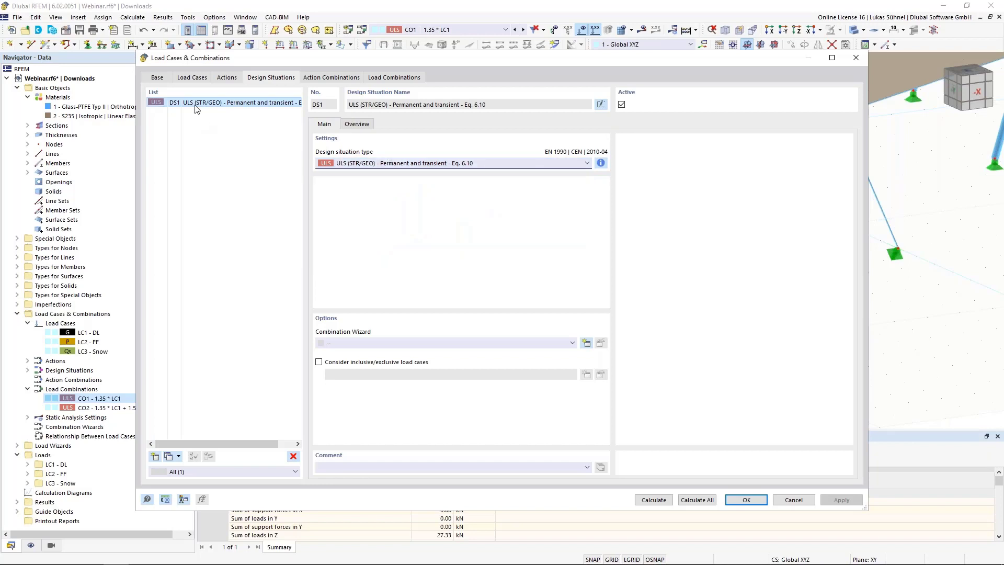
left_click(794, 500)
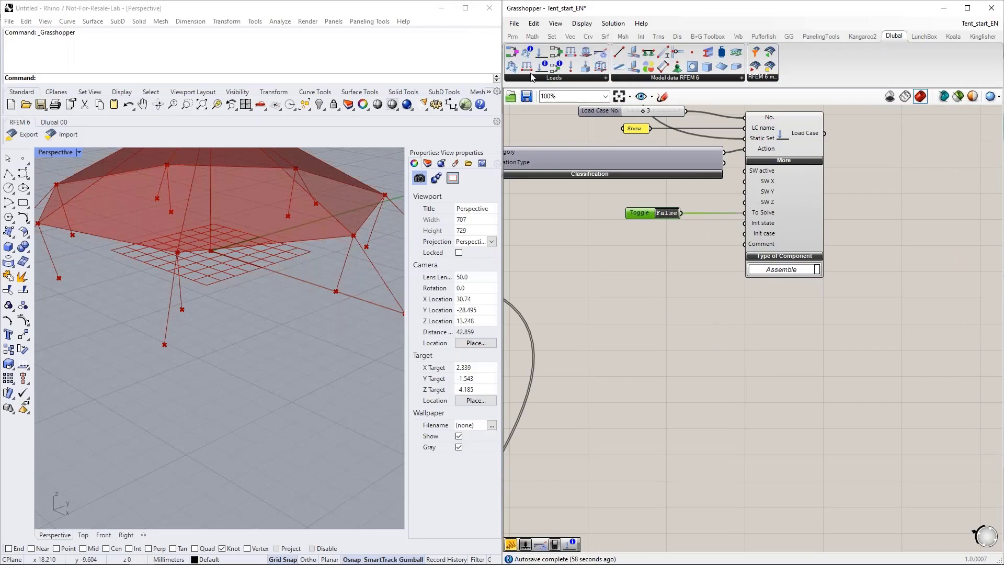
Step: Switch back to Grasshopper, add a Design Situation component below the Snow load case, and connect a number slider set to 1 to its No. input
left_click_drag(516, 66, 739, 362)
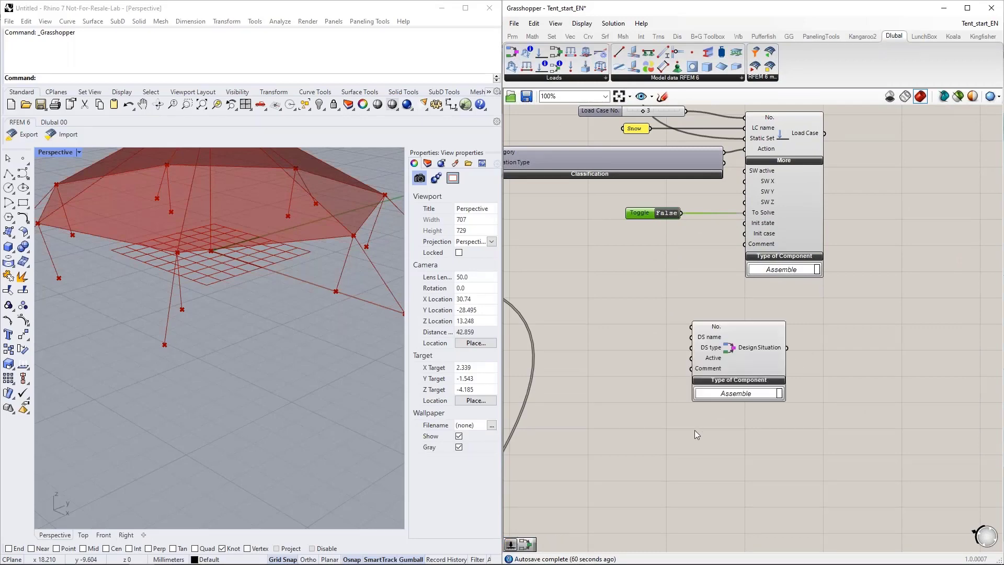
double_click(616, 319)
type("slider")
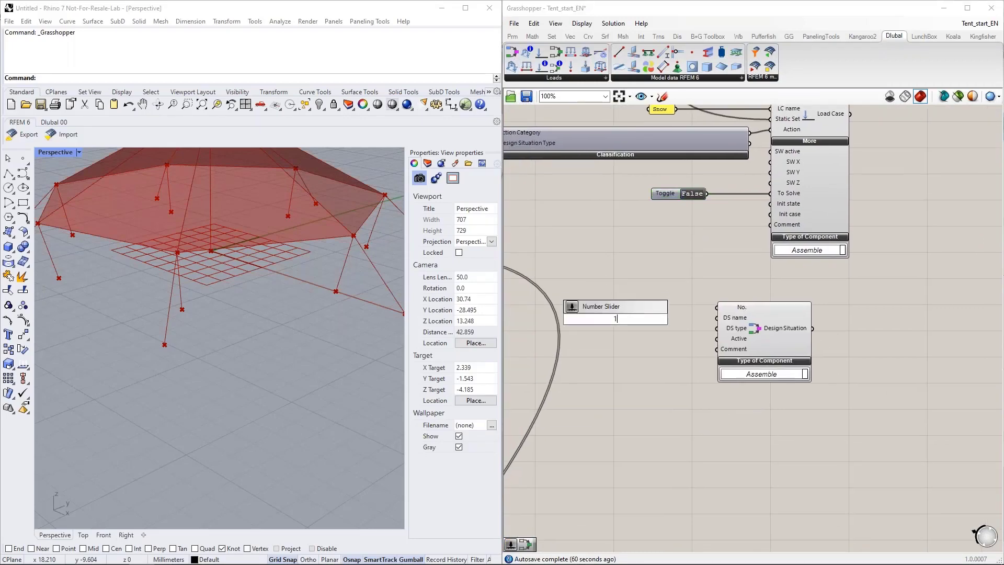
key("Return")
left_click_drag(658, 319, 716, 307)
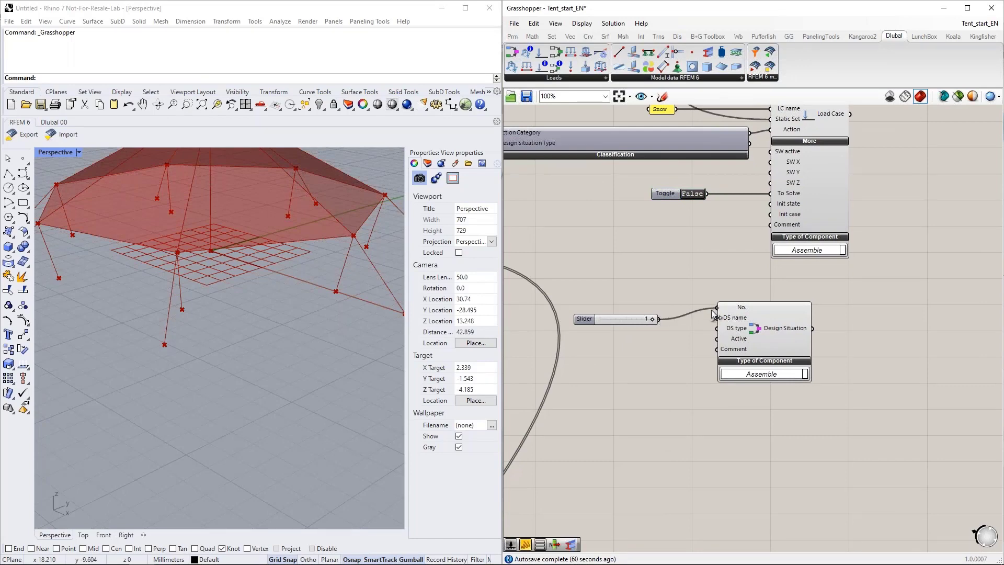
left_click_drag(633, 319, 636, 308)
Step: Arrange the Design Situation component and its Object number slider with more space between them below the Snow load case
right_click_drag(640, 343, 727, 329)
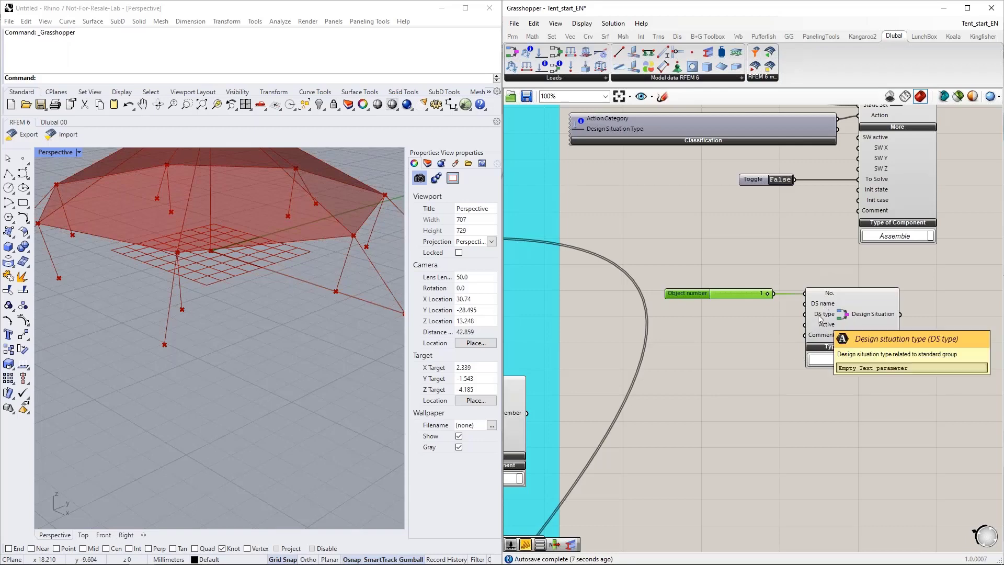
right_click_drag(817, 230, 787, 274)
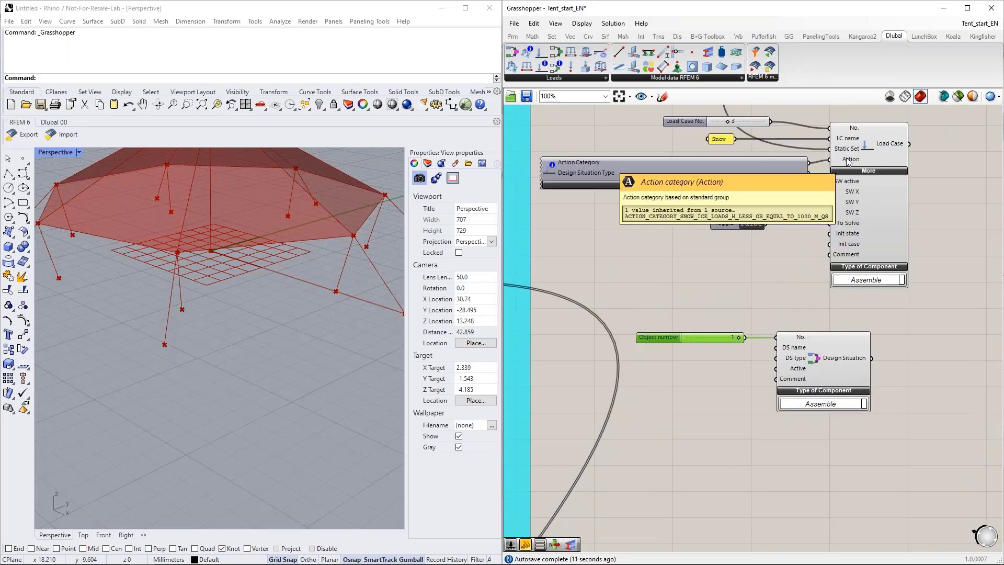
left_click_drag(837, 365, 864, 368)
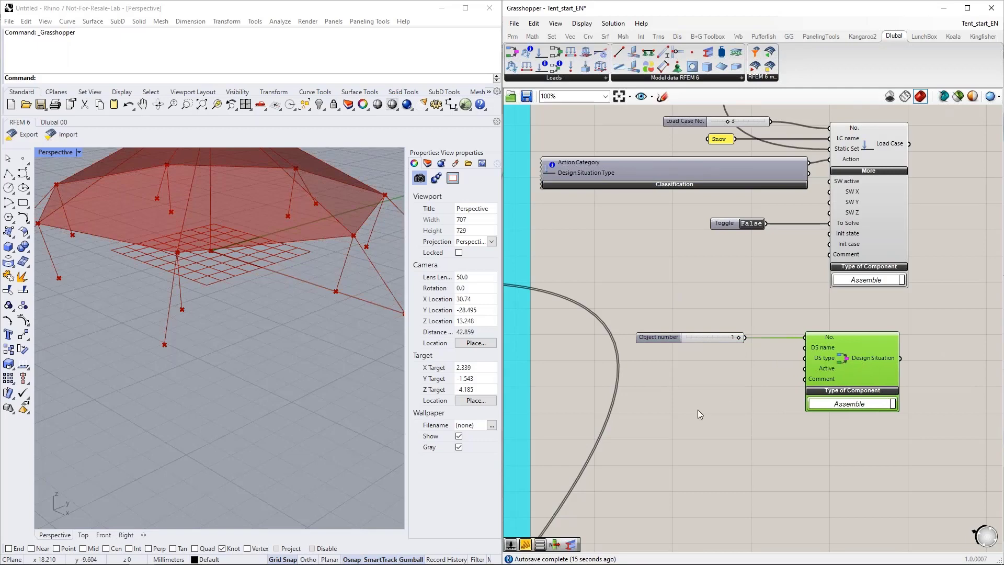
right_click_drag(697, 409, 740, 384)
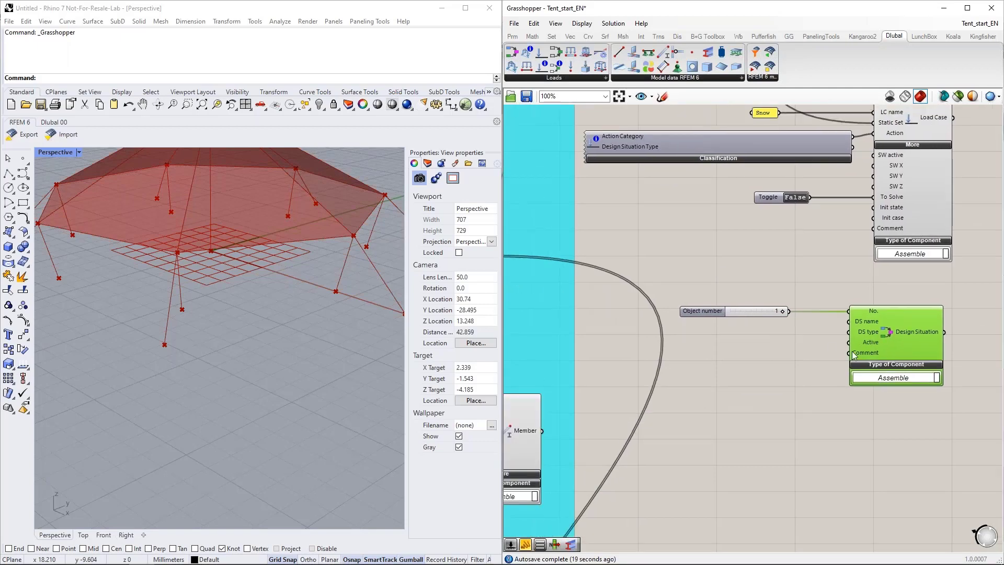
right_click_drag(774, 289, 734, 266)
left_click_drag(710, 289, 726, 275)
right_click_drag(658, 240, 662, 263)
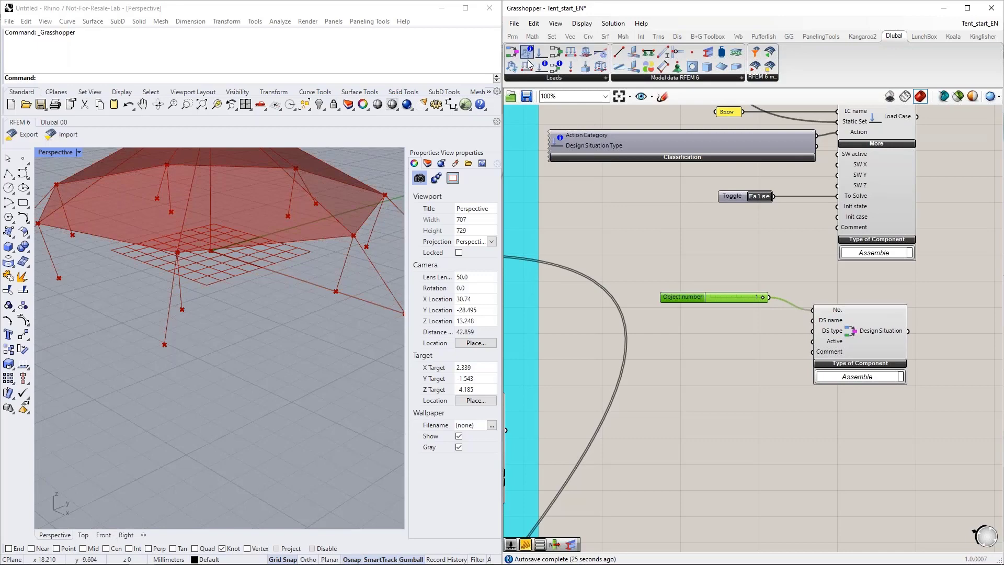
Step: Try a classification component with standard group EN 1990 as the source for the design situation type and remove it
left_click_drag(542, 66, 660, 343)
right_click_drag(668, 378, 665, 328)
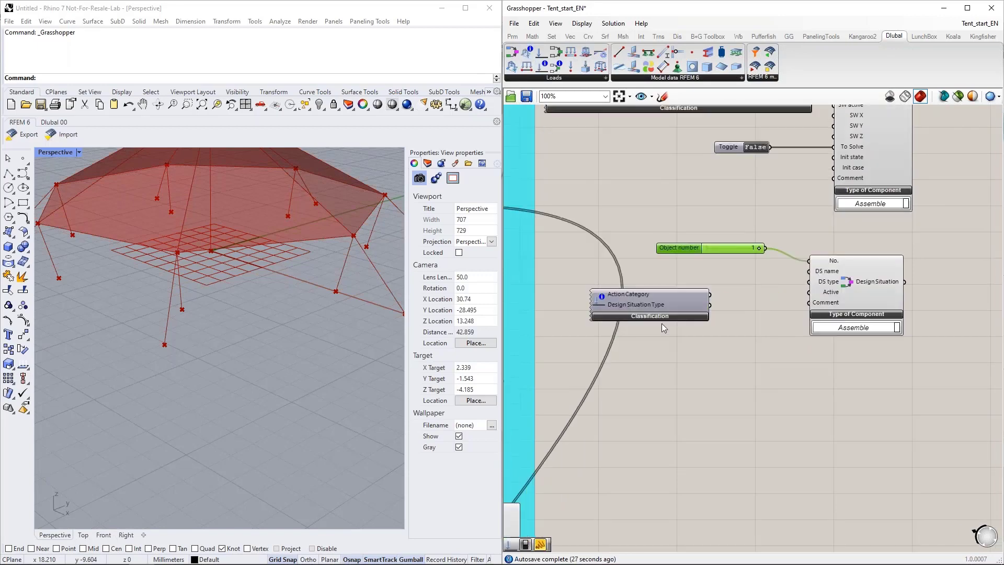
left_click(657, 317)
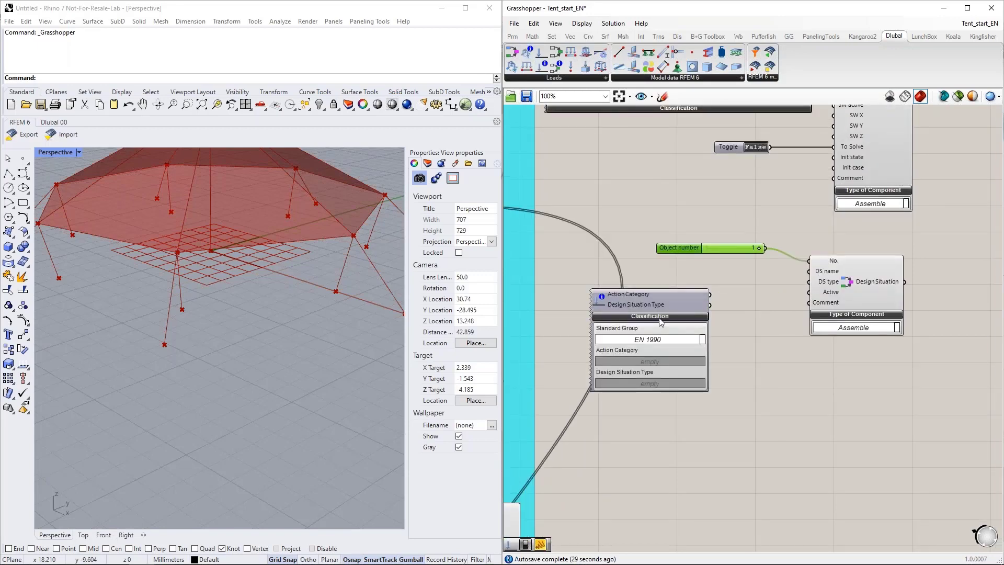
left_click(659, 337)
left_click(657, 343)
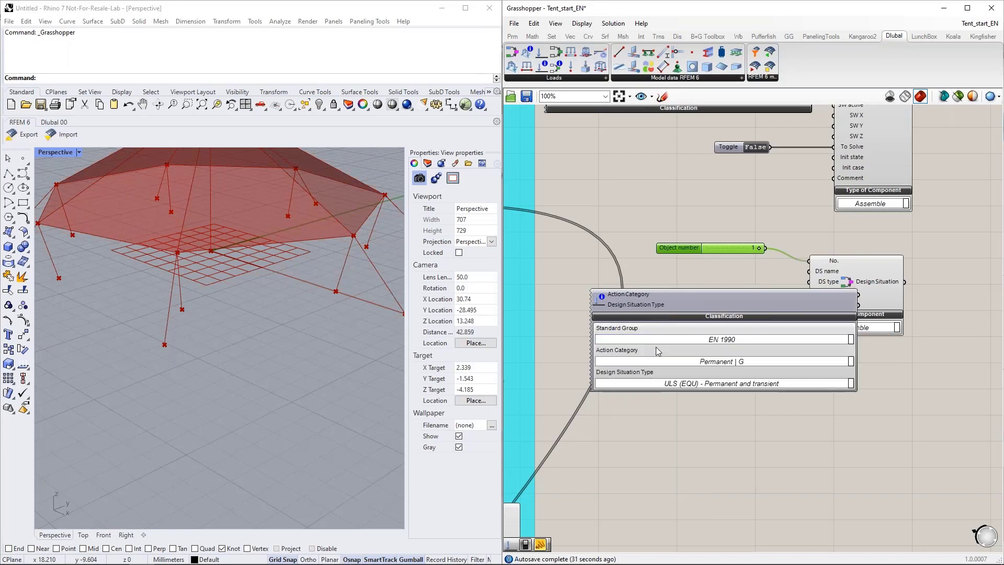
left_click_drag(666, 296, 613, 286)
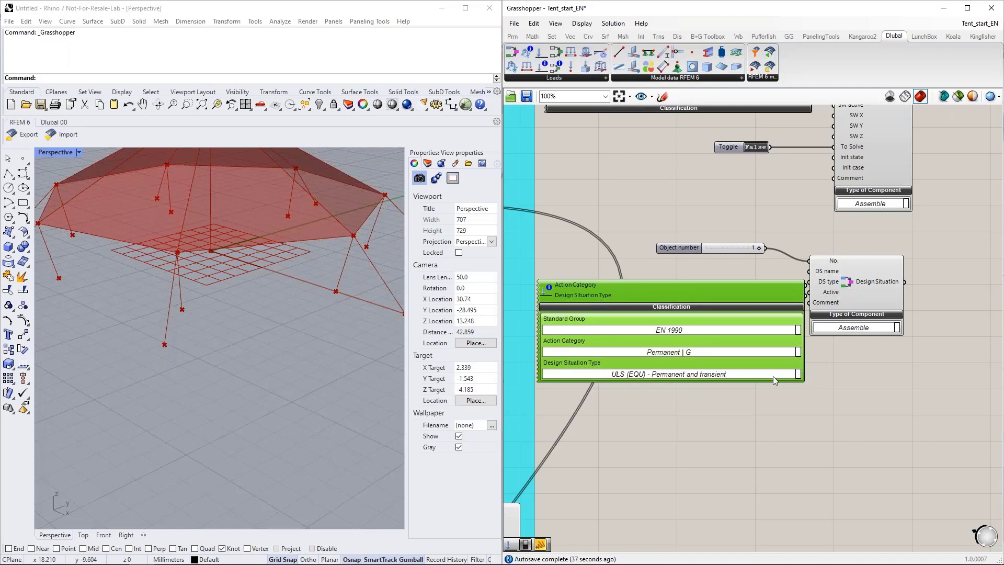
left_click_drag(748, 292, 746, 363)
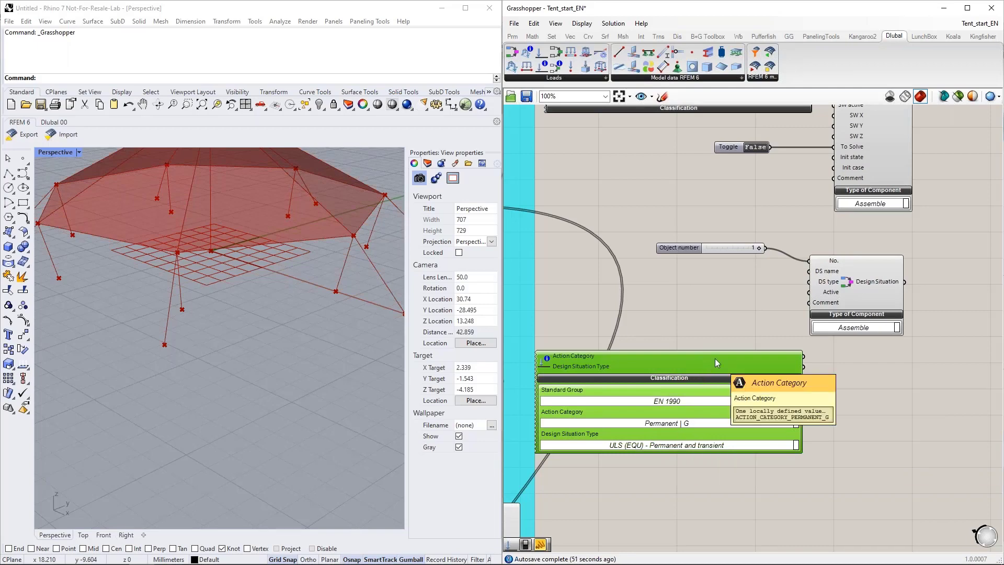
key("Delete")
Step: Examine the data parameter and panel above the cyan group that hold the stored design situation type text
scroll(700, 413, "down", 5)
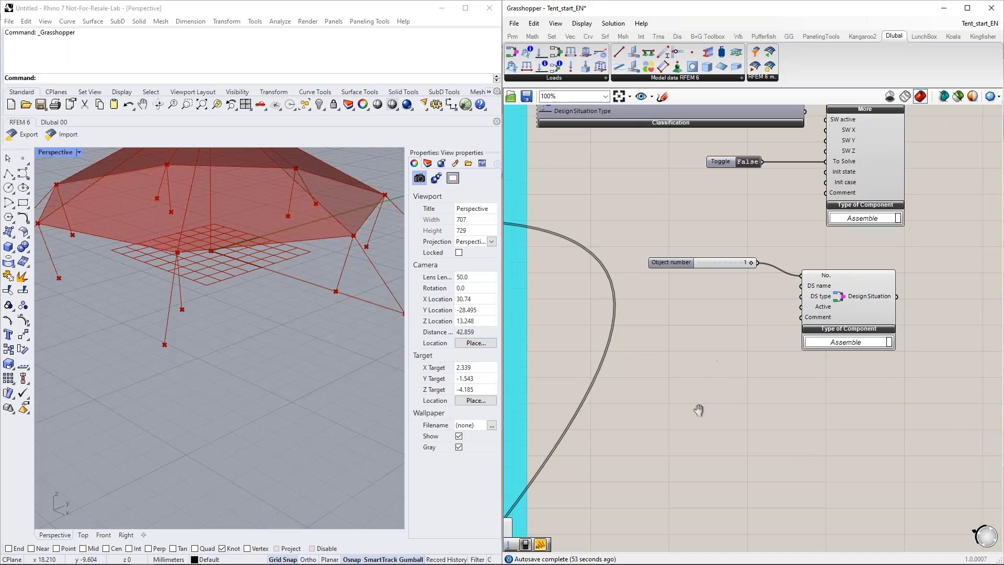
scroll(700, 425, "down", 1)
right_click_drag(618, 121, 785, 312)
scroll(623, 198, "up", 1)
scroll(623, 199, "up", 3)
right_click_drag(622, 200, 658, 195)
left_click_drag(696, 305, 555, 204)
scroll(551, 166, "down", 4)
scroll(590, 214, "up", 3)
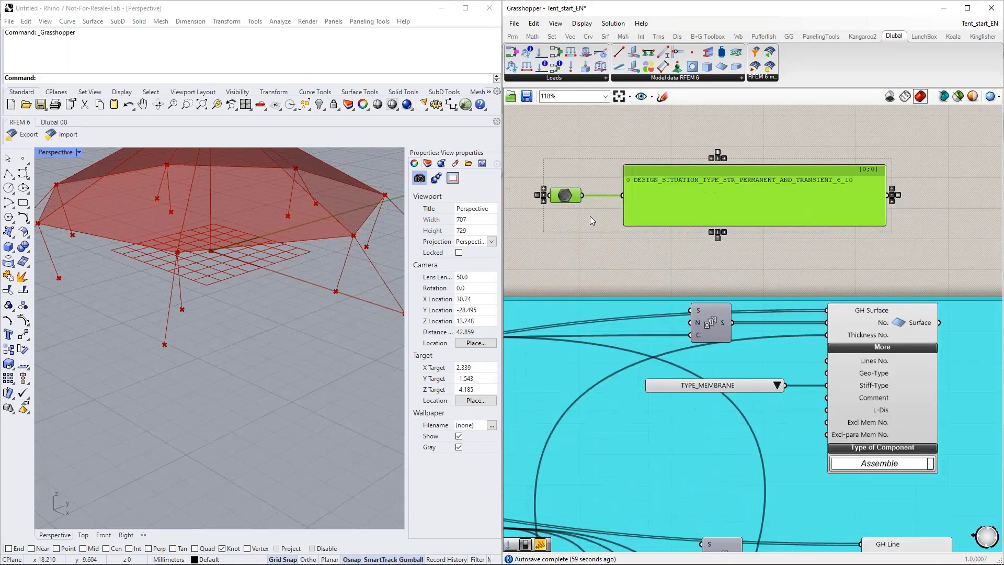
right_click_drag(560, 238, 564, 257)
left_click(613, 136)
right_click_drag(606, 169, 655, 230)
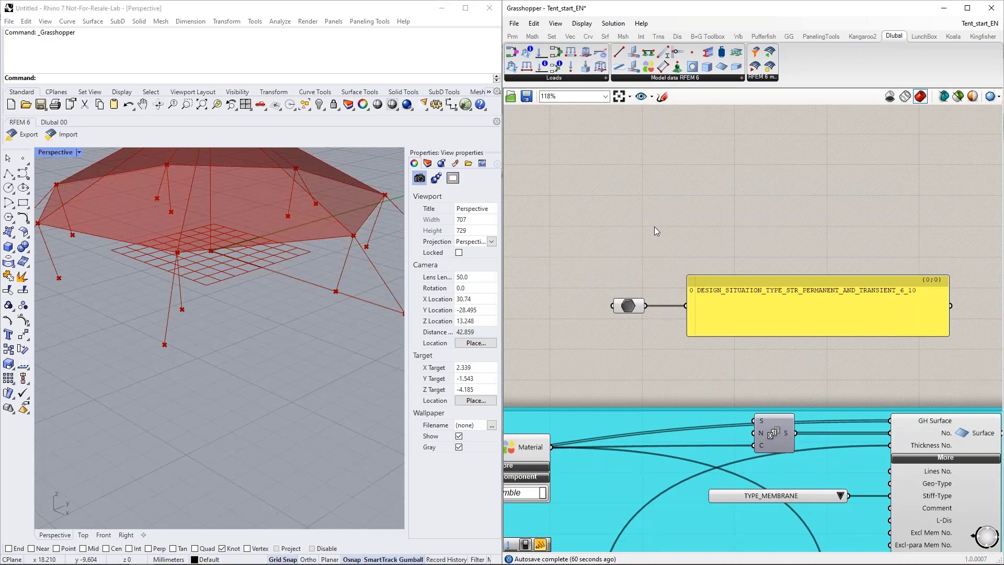
Step: Place the RFEM 6 import component with the Run input and RFEM Data output above the design situation type panel
mouse_move(128, 556)
left_click_drag(774, 50, 690, 175)
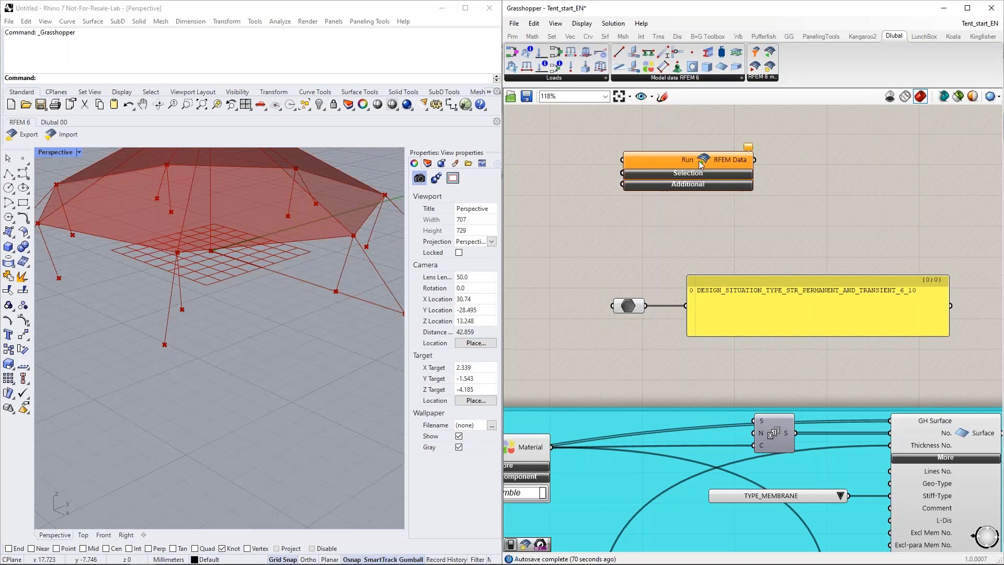
left_click_drag(771, 68, 833, 181)
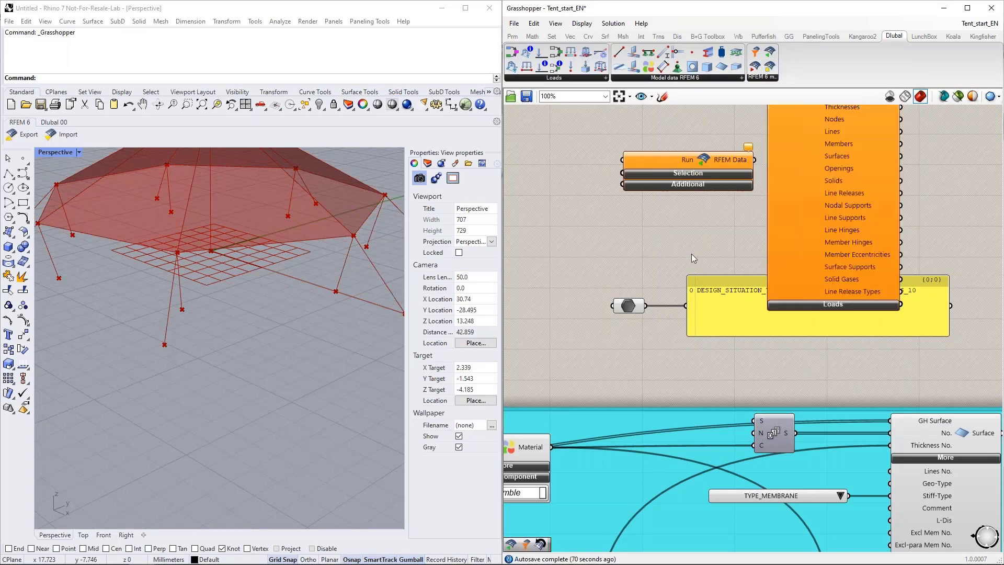
scroll(691, 256, "down", 3)
right_click_drag(693, 251, 631, 279)
left_click_drag(728, 248, 763, 225)
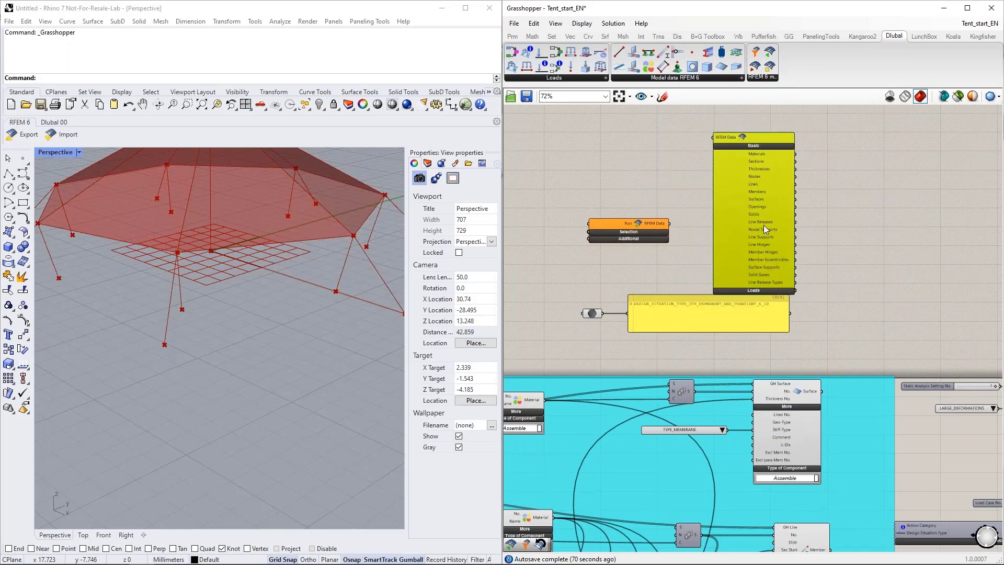
key("Delete")
Step: Add the component that splits RFEM Data, connect the import component's RFEM Data output to it and expand its Loads outputs
left_click_drag(770, 66, 760, 225)
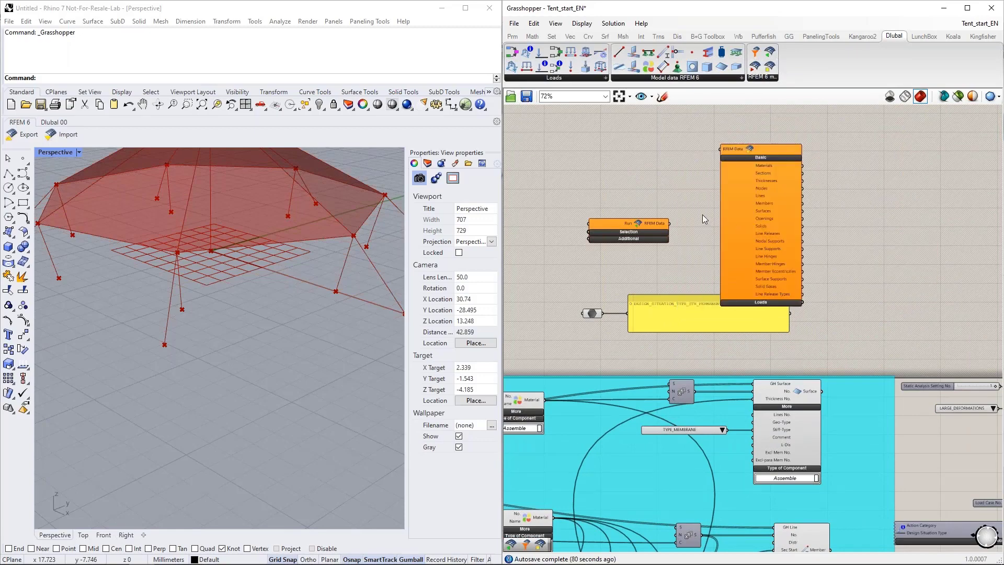
left_click_drag(669, 223, 720, 149)
scroll(781, 281, "up", 2)
left_click(766, 310)
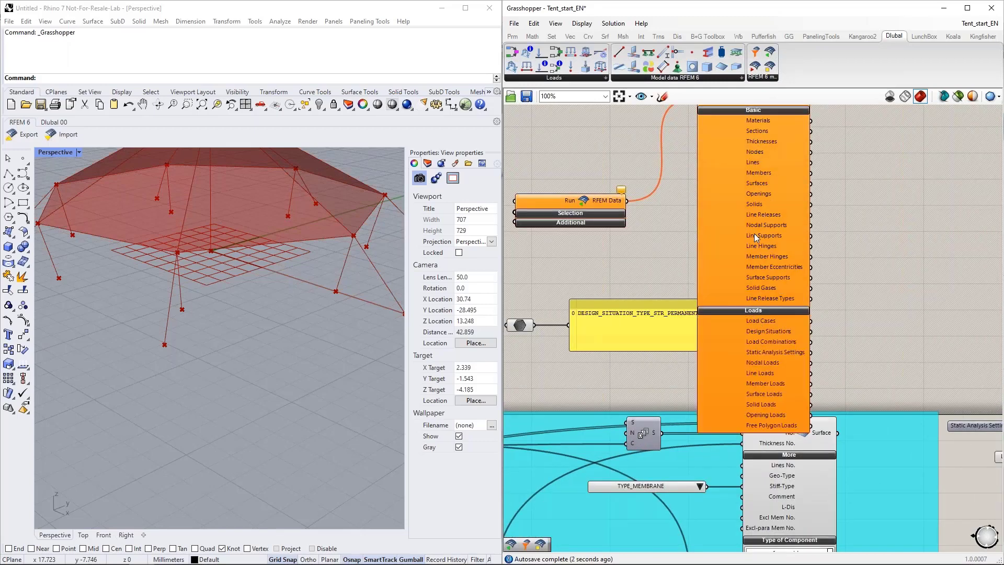
Step: Place a Design Situation component beside the RFEM Data splitting component and move the design situation type panel clear of it
scroll(675, 215, "down", 3)
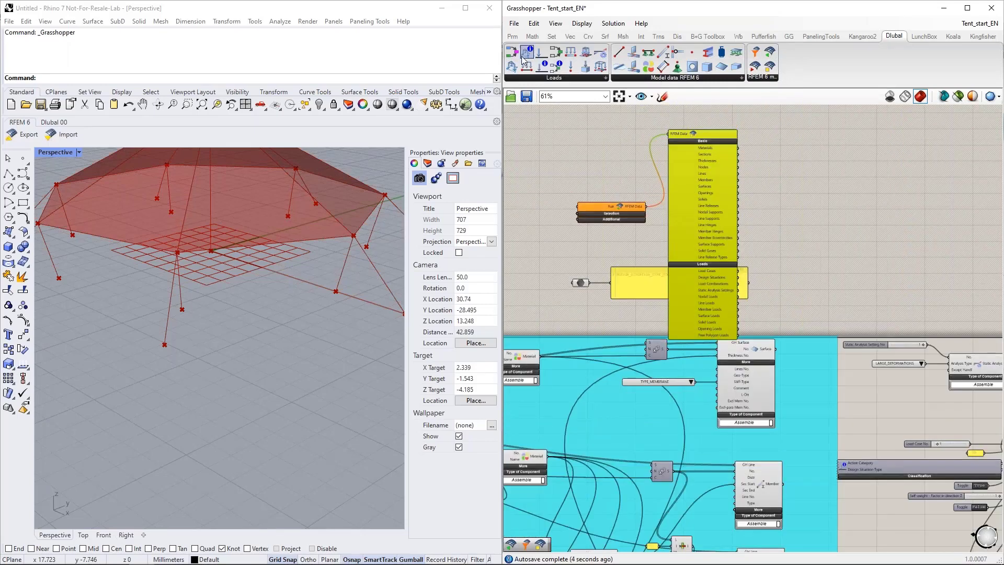
left_click_drag(515, 56, 795, 203)
left_click_drag(634, 280, 514, 294)
left_click(775, 253)
left_click(707, 237)
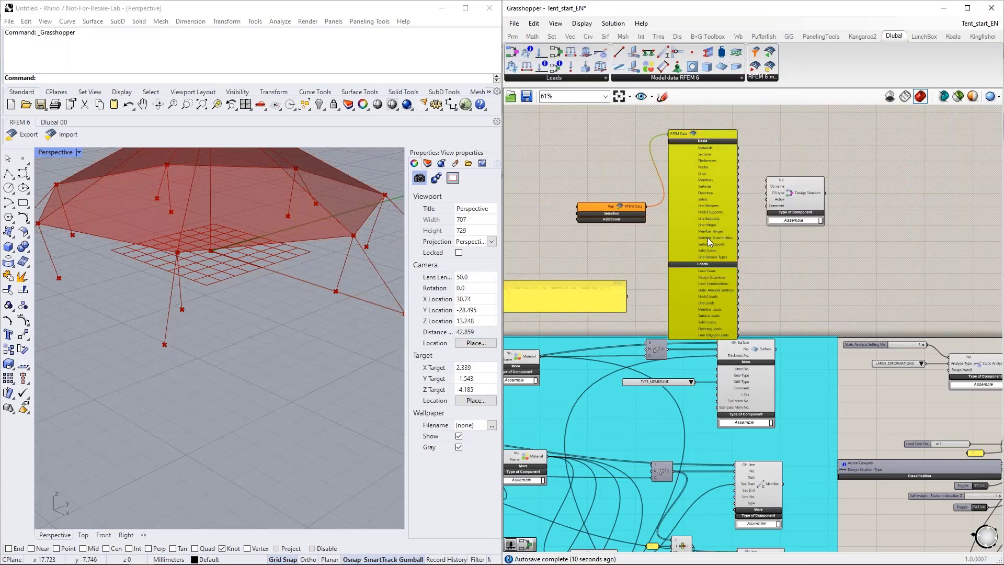
Step: Switch the new Design Situation component to Extract and connect the Design Situations output of the RFEM Data splitter to it
scroll(750, 271, "up", 3)
scroll(727, 315, "up", 3)
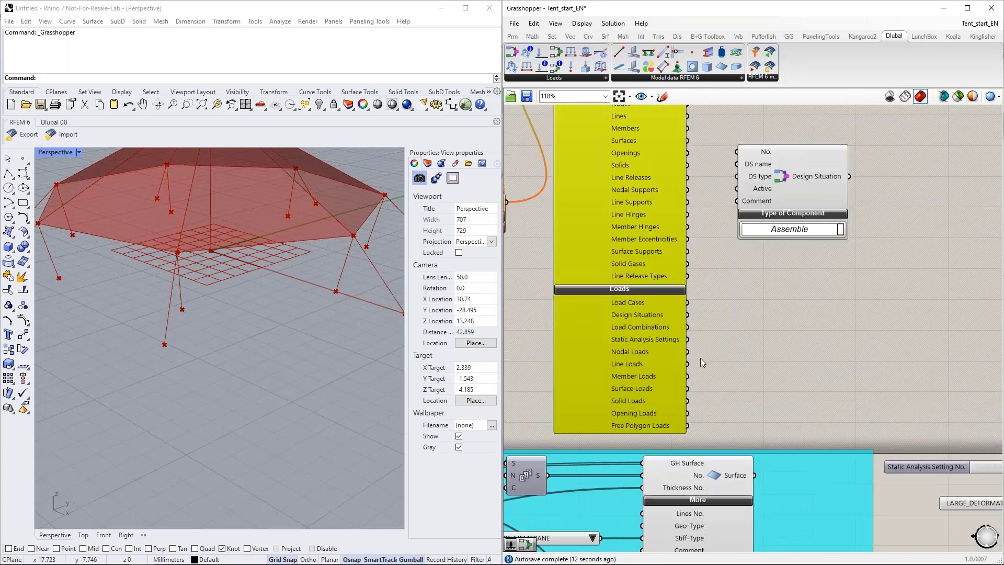
left_click(790, 230)
left_click(791, 244)
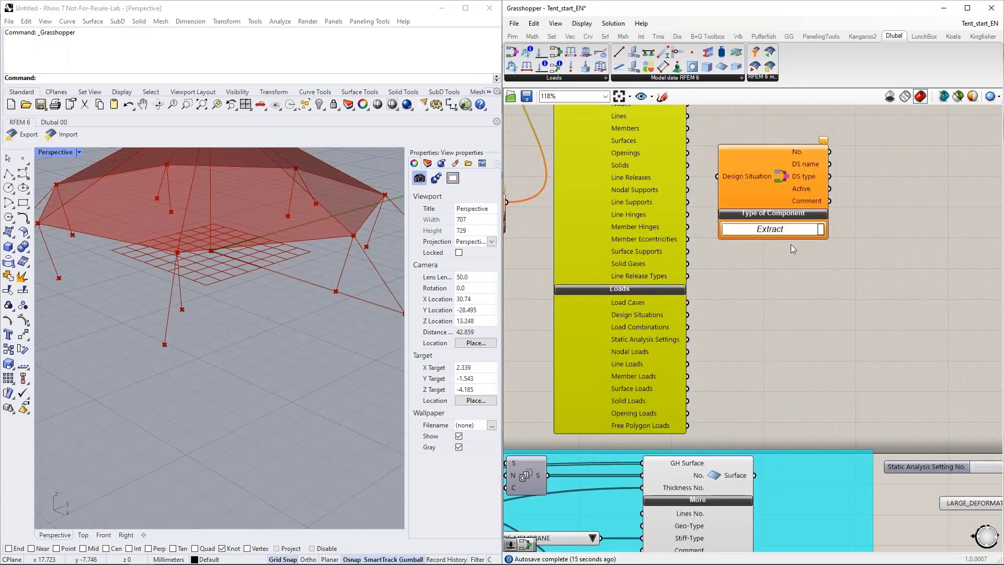
left_click_drag(702, 301, 732, 237)
right_click_drag(797, 311, 745, 358)
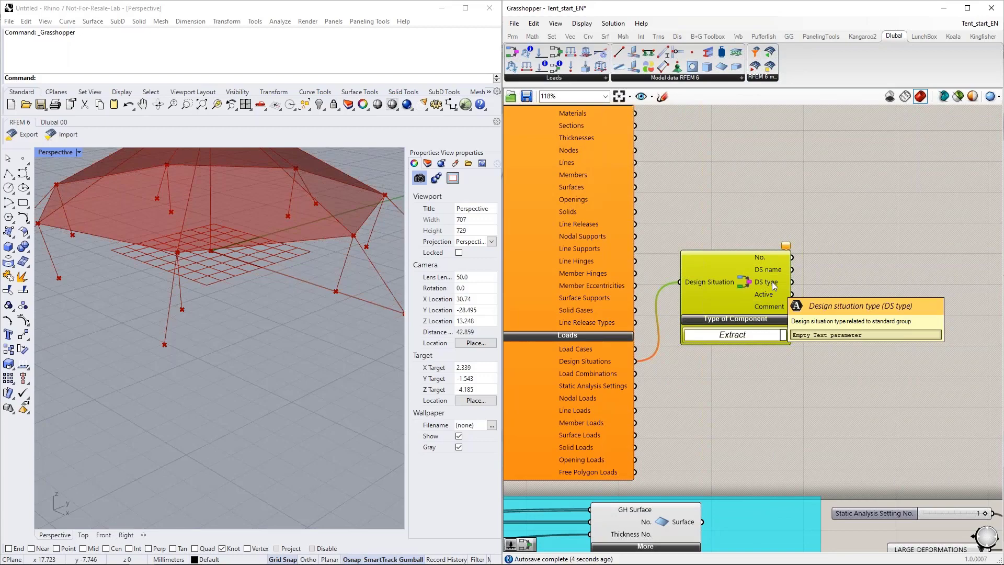
Step: Switch to RFEM and expand Design Situations in the navigator to check the existing entry, returning to Grasshopper when done
scroll(771, 282, "down", 3)
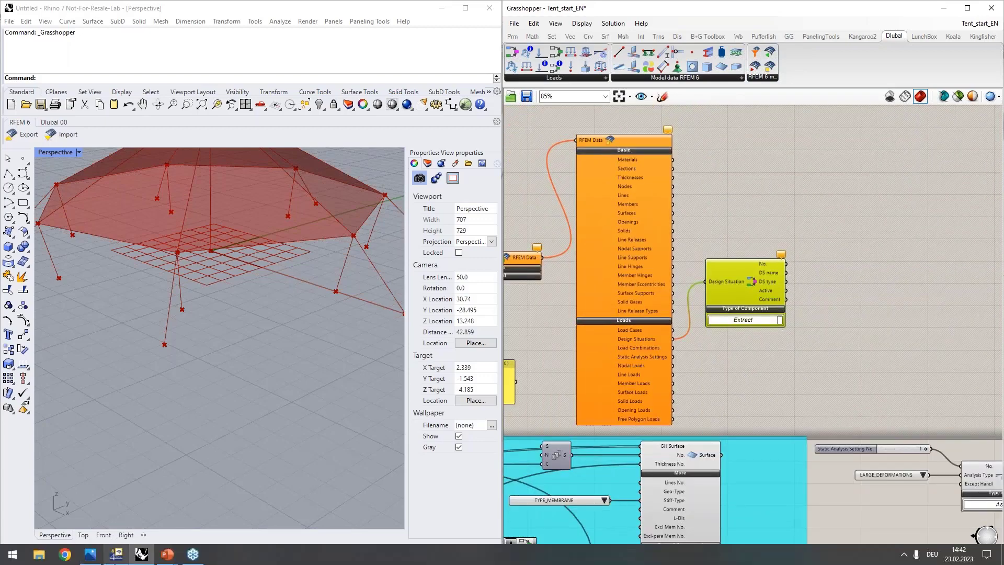
left_click(124, 557)
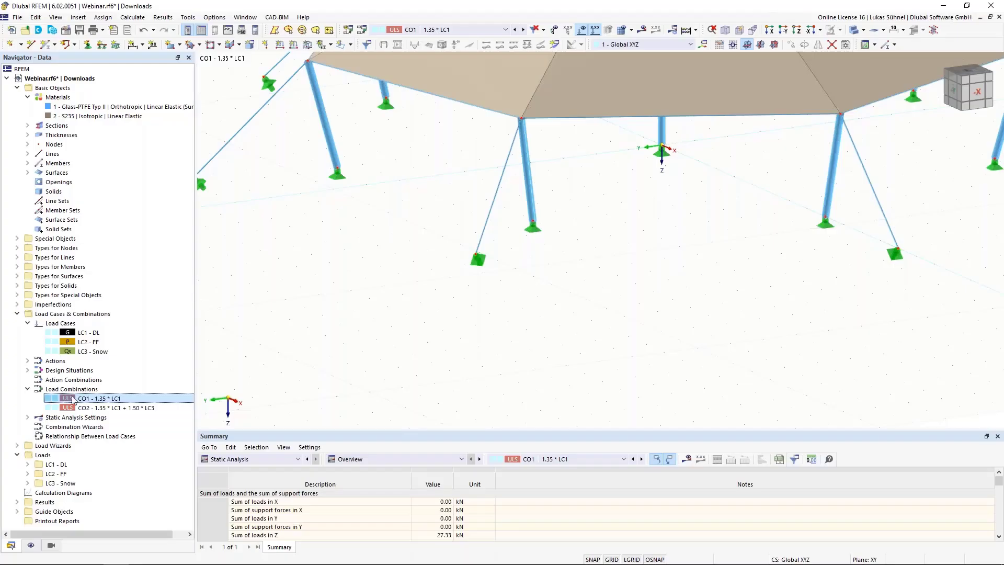
left_click(29, 371)
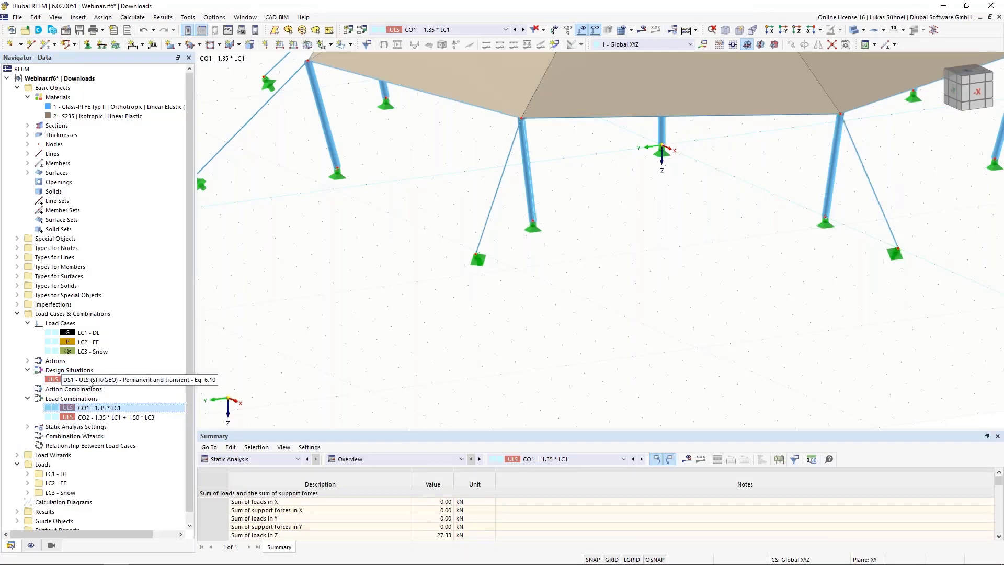
left_click(943, 7)
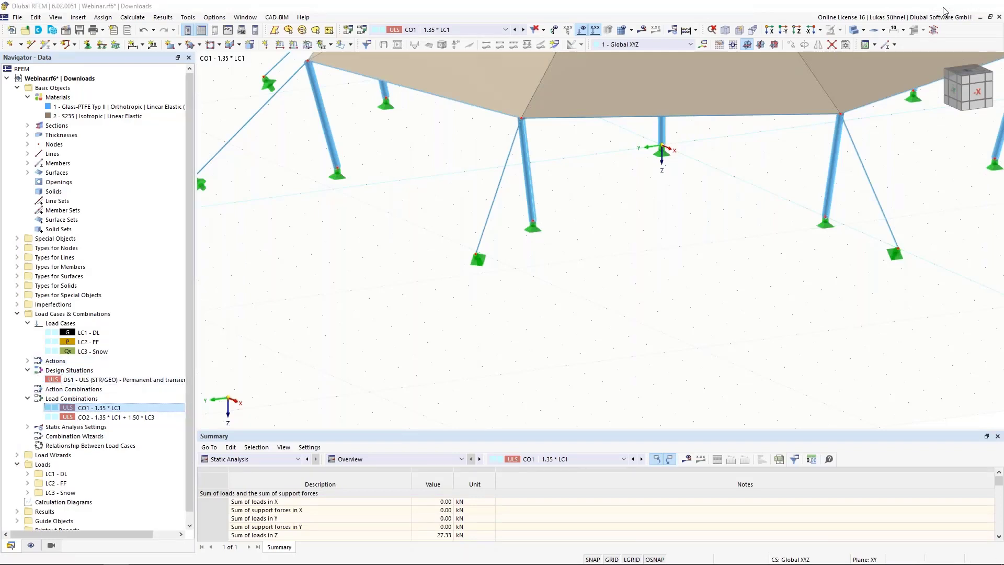
Step: Delete the import component, the RFEM Data splitter and the extracting Design Situation component
scroll(826, 342, "down", 3)
right_click_drag(825, 343, 861, 316)
left_click_drag(899, 308, 652, 202)
key("Delete")
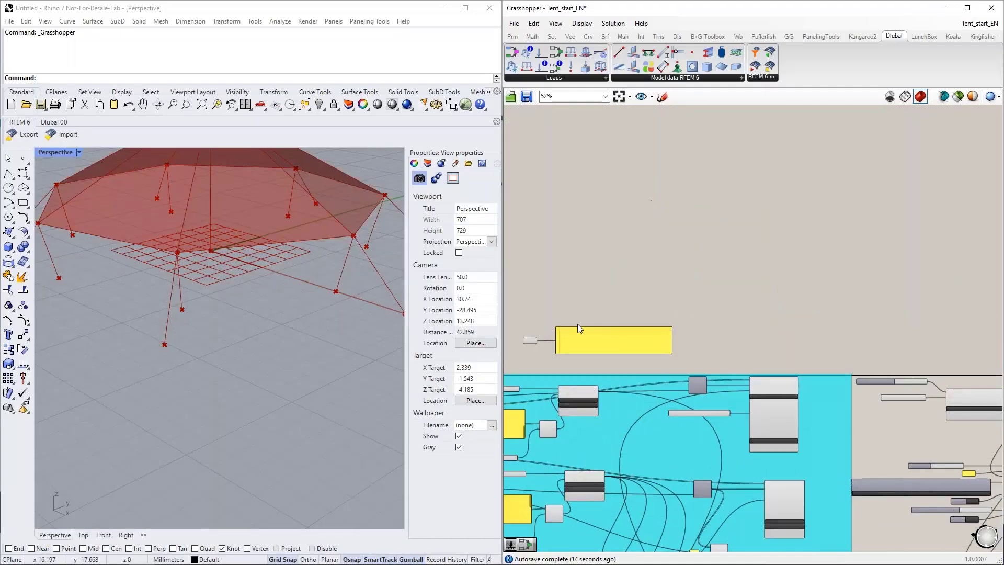
Step: Bring the data parameter with the stored design situation type beside the assembling Design Situation component and connect it to DS type
right_click_drag(620, 280, 663, 249)
scroll(645, 278, "up", 5)
scroll(655, 266, "down", 3)
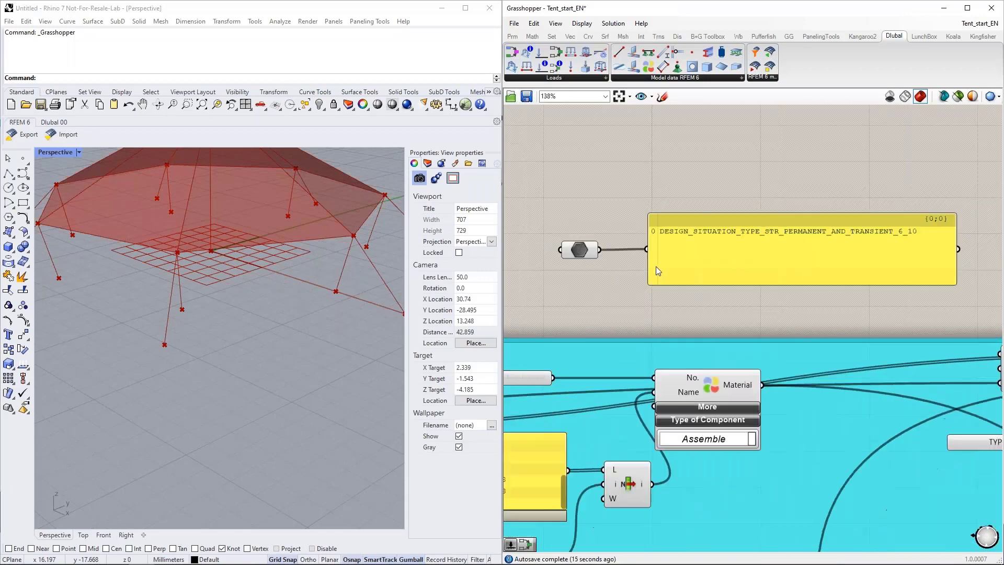
right_click_drag(644, 295, 572, 233)
scroll(574, 231, "down", 2)
left_click_drag(605, 235, 530, 186)
left_click(546, 231)
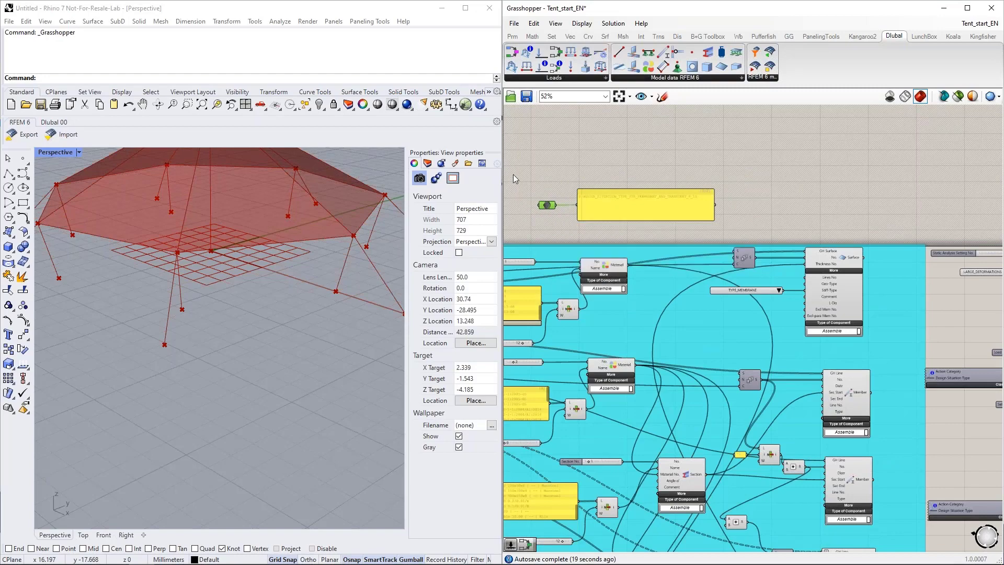
scroll(514, 177, "down", 4)
left_click_drag(530, 188, 790, 365, "alt")
scroll(722, 377, "up", 8)
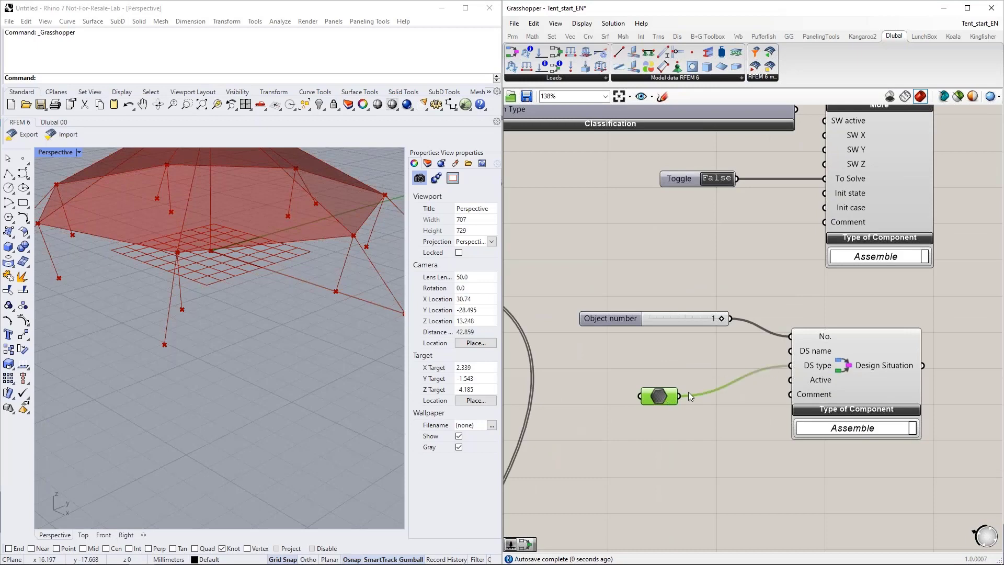
left_click_drag(664, 398, 660, 372)
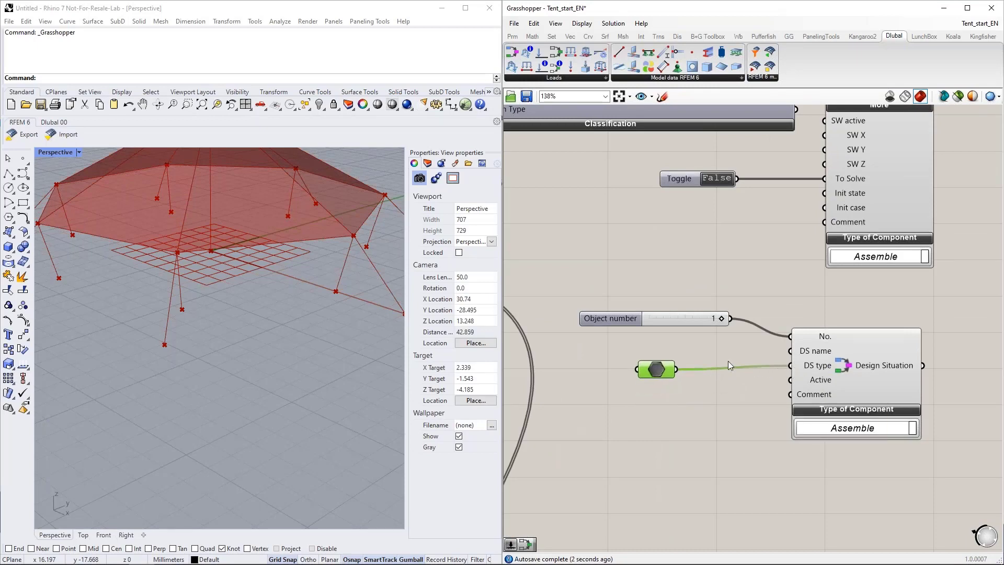
right_click_drag(713, 483, 684, 402)
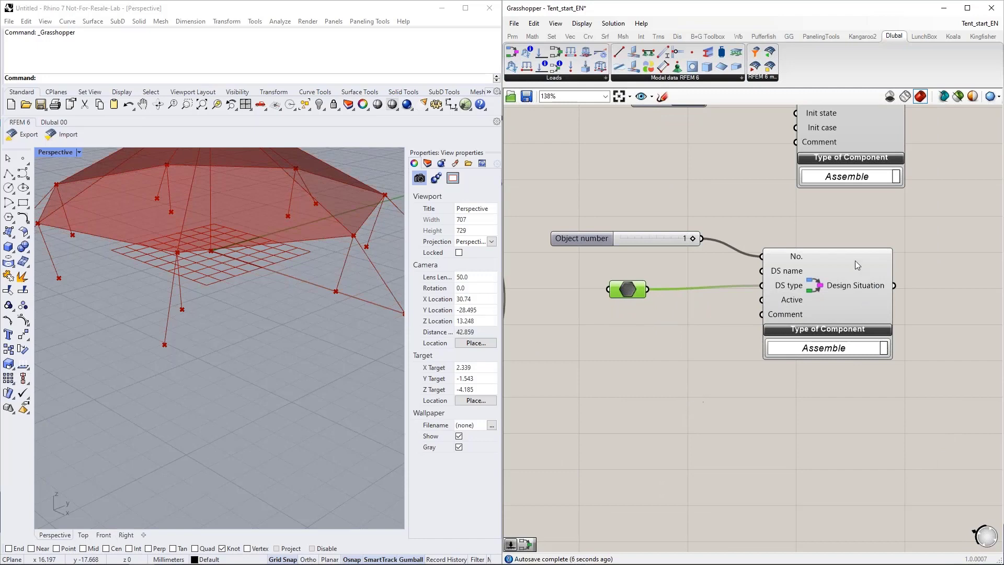
left_click(808, 348)
left_click(717, 376)
Step: Place a Load Combination component below and slightly to the right of the Design Situation component
scroll(742, 366, "down", 3)
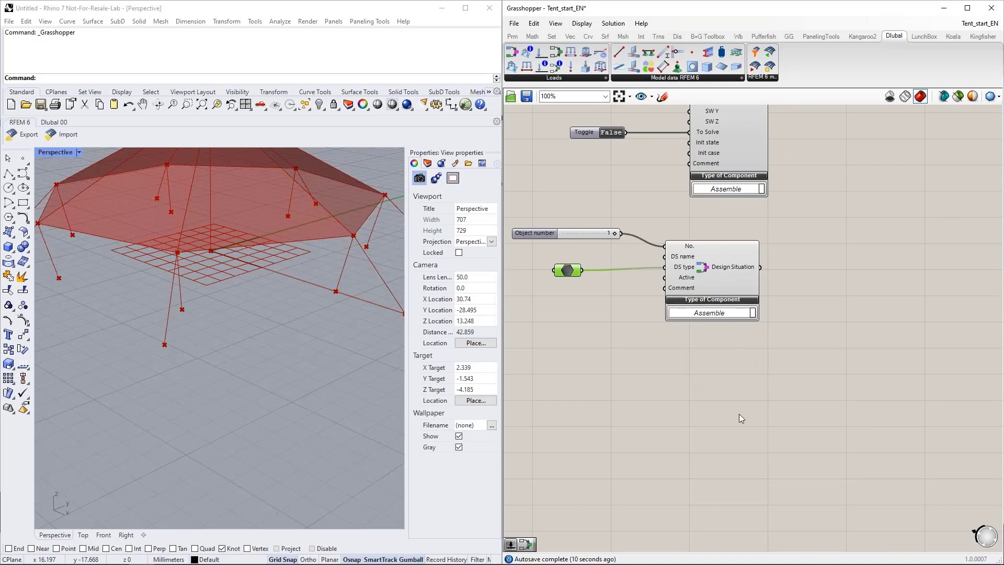
mouse_move(746, 132)
right_mouse_down()
mouse_move(734, 142)
mouse_move(758, 120)
right_mouse_up()
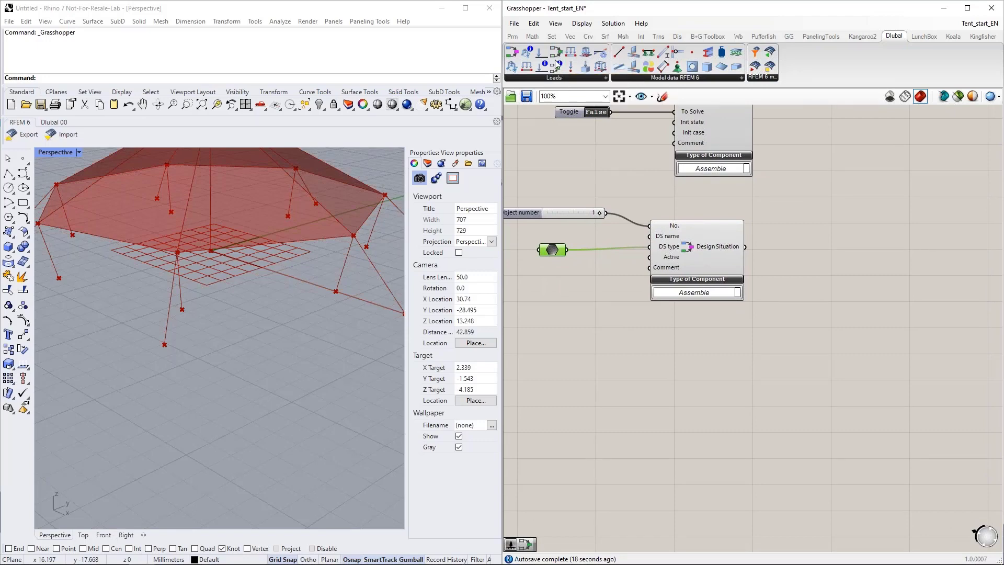
left_click_drag(556, 64, 840, 374)
right_click_drag(757, 378, 767, 346)
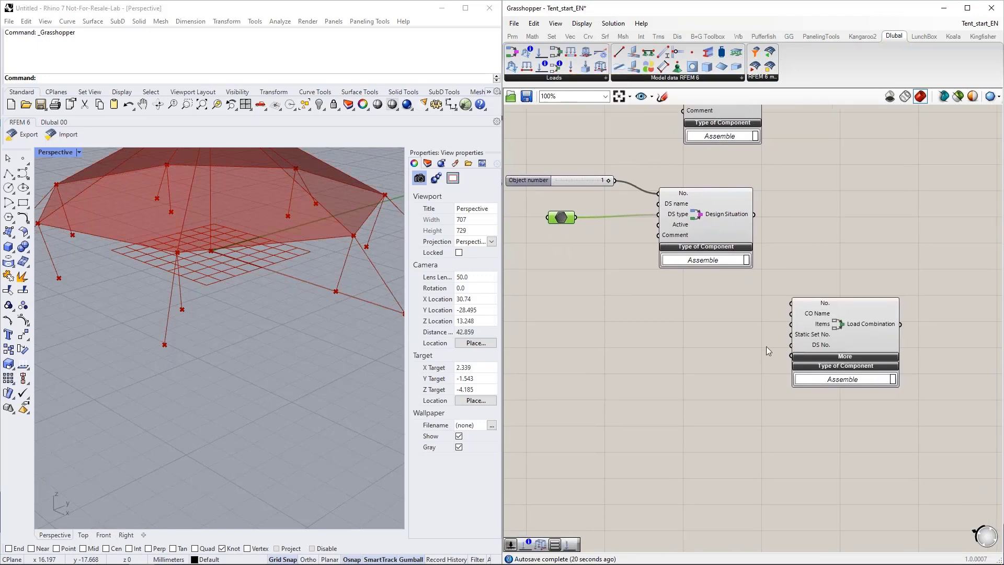
left_click_drag(829, 314, 809, 322)
left_click(723, 319)
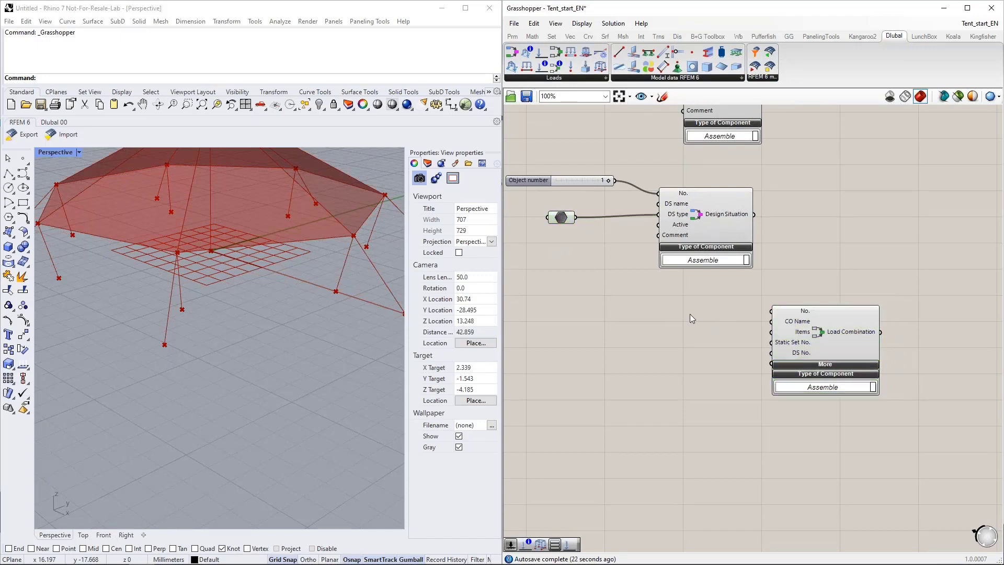
Step: Add a Load Combination Items component and connect its output to the Items input of the Load Combination component
mouse_move(787, 334)
mouse_move(795, 312)
left_click_drag(558, 68, 771, 332)
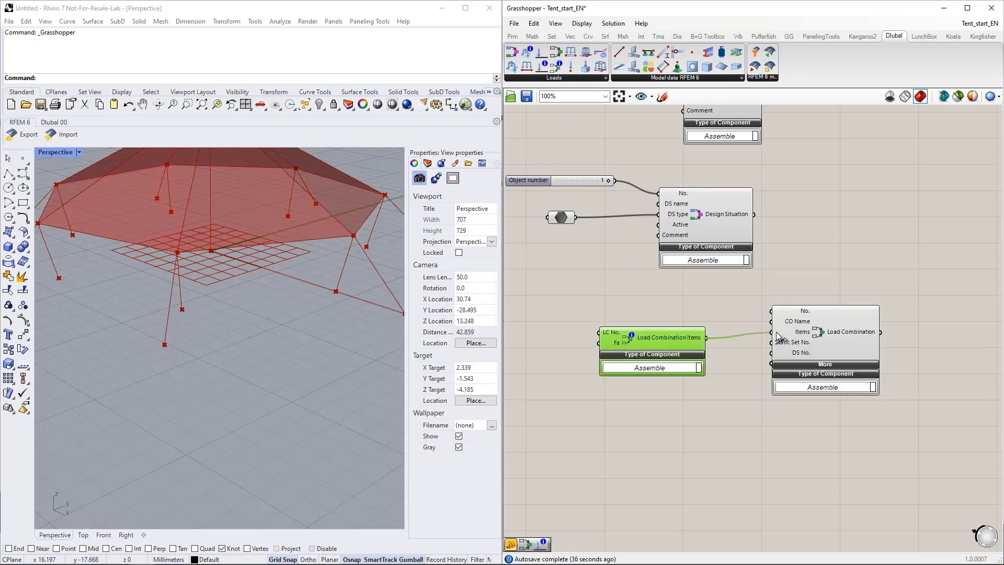
left_click_drag(679, 335, 702, 328)
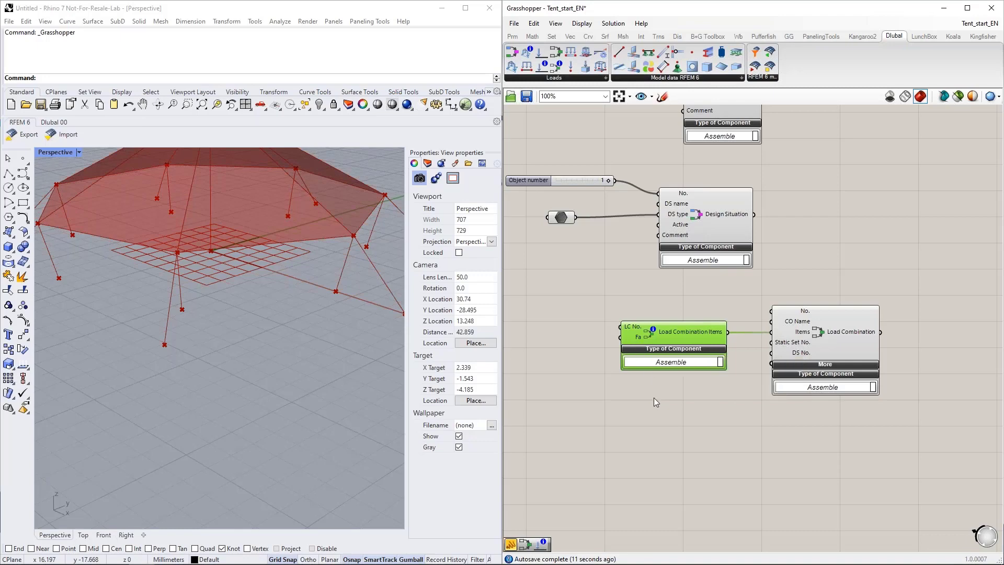
Step: Connect the Static Analysis Settings component's output to the Static Set No. input of the Load Combination component
right_click_drag(696, 412, 689, 381)
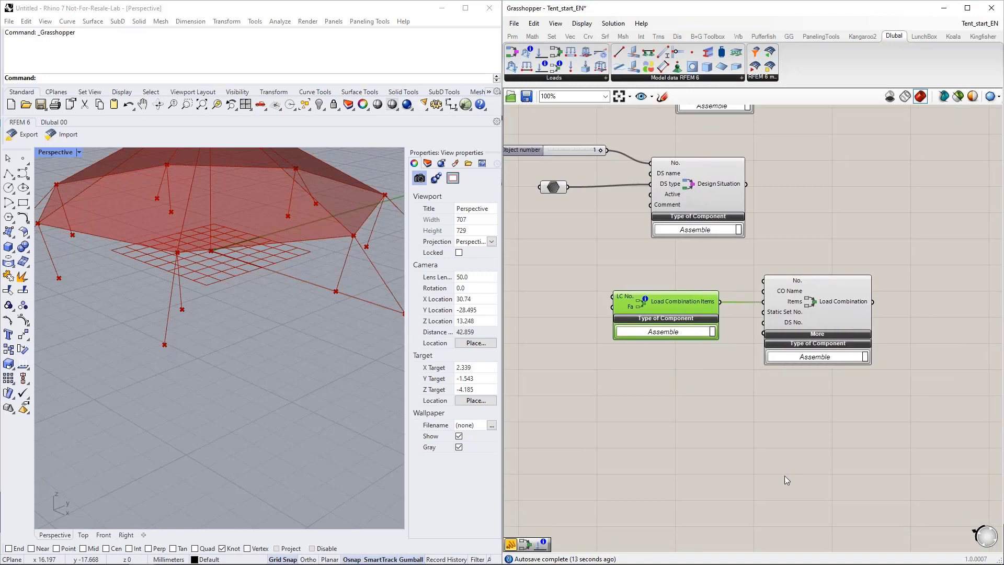
scroll(778, 488, "down", 3)
left_click_drag(798, 400, 824, 132)
right_click_drag(824, 128, 811, 269)
left_click_drag(827, 334, 807, 127)
right_click_drag(723, 193, 704, 301)
scroll(704, 225, "up", 3)
left_click_drag(690, 187, 808, 283)
scroll(745, 212, "down", 1)
scroll(746, 212, "down", 5)
left_click_drag(801, 231, 776, 509)
scroll(776, 497, "up", 7)
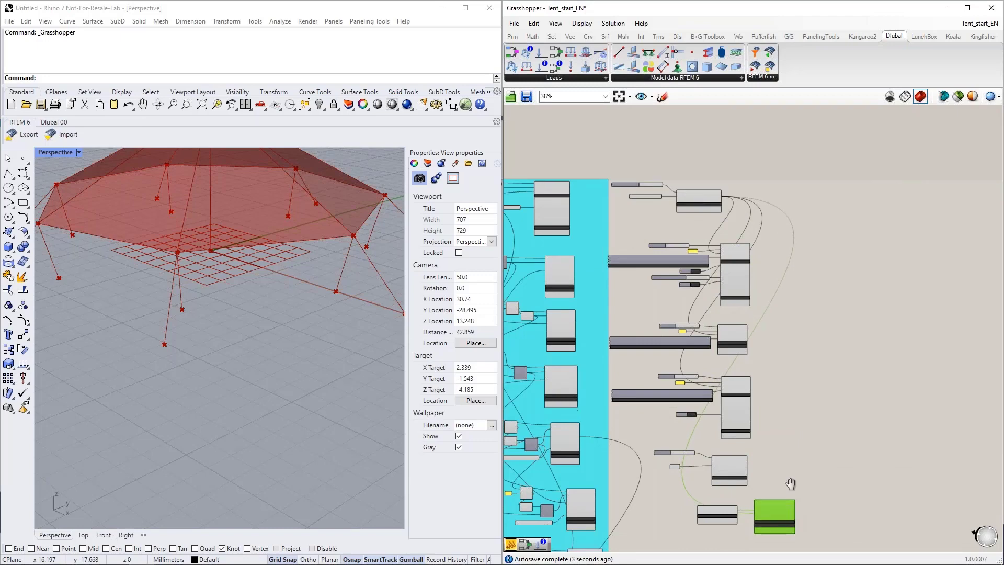
Step: Connect the Design Situation output to the Load Combination's DS No. input and shift the Load Combination and Items components right
left_click_drag(738, 181, 757, 376)
scroll(759, 370, "down", 3)
right_click_drag(739, 411, 832, 412)
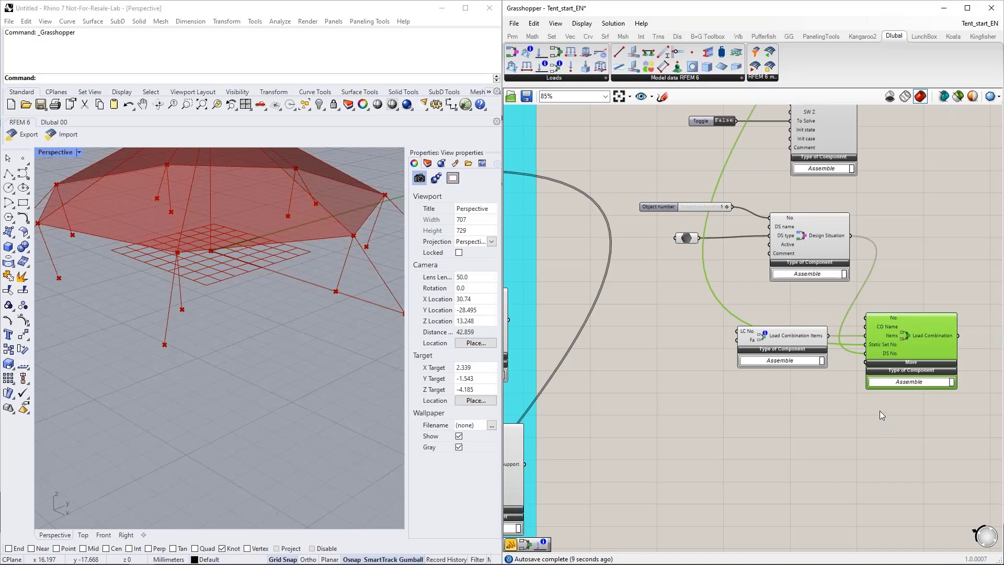
left_click_drag(898, 423, 835, 339)
left_click(817, 411)
right_click_drag(821, 413, 765, 400)
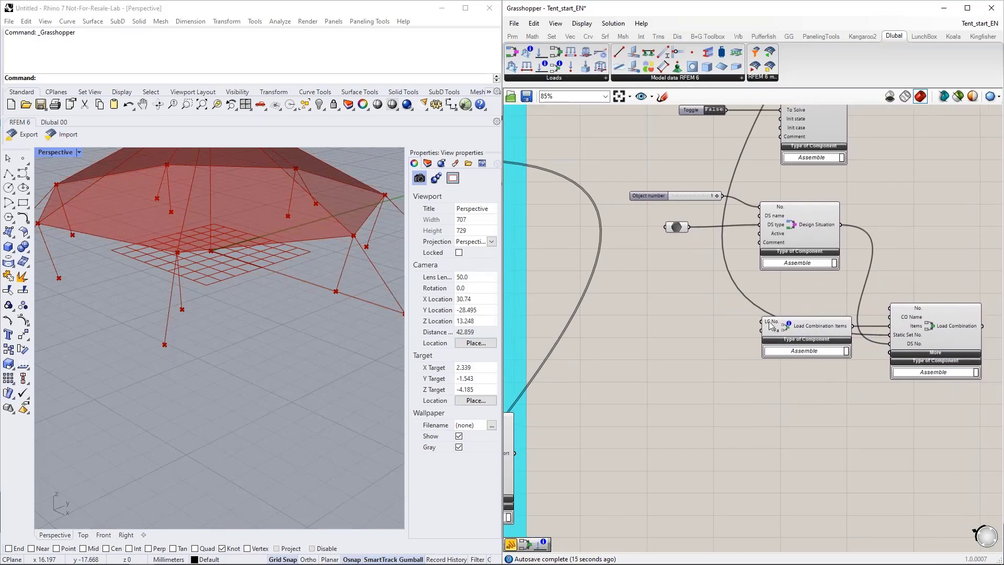
Step: Switch to RFEM and examine the load case and factor assigned to load combination CO1, then return to Grasshopper without changes
scroll(769, 327, "up", 4)
scroll(780, 343, "down", 4)
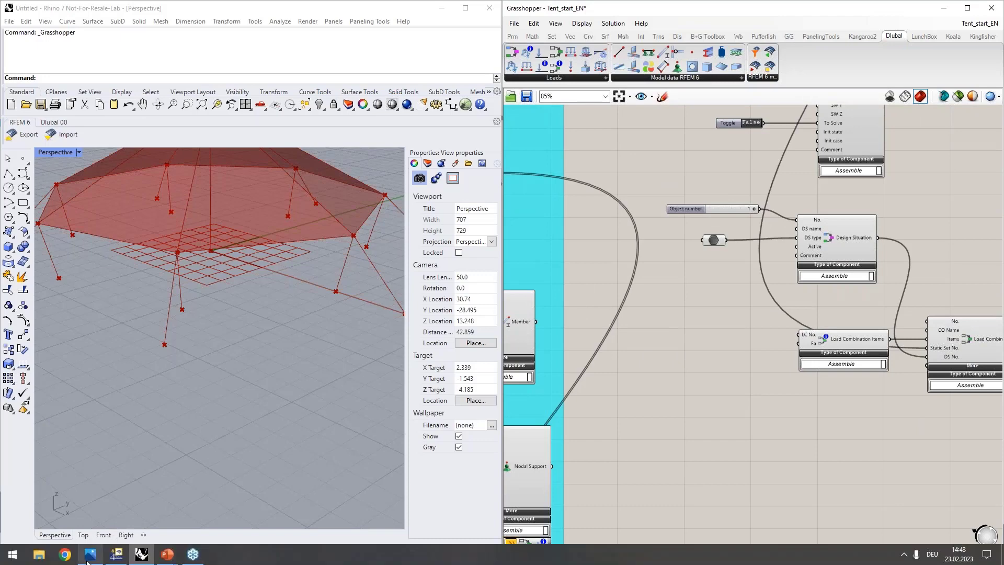
left_click(116, 554)
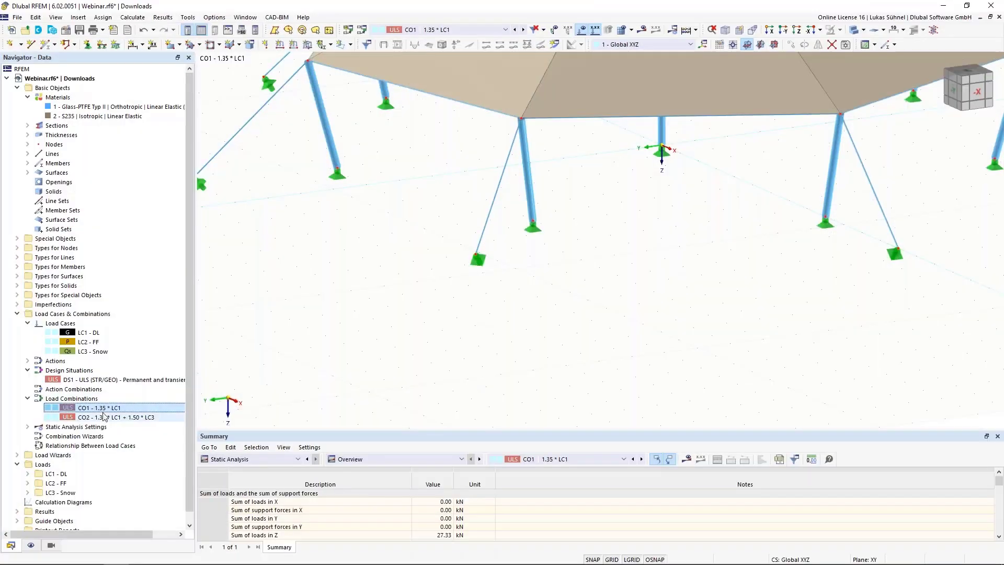
double_click(101, 407)
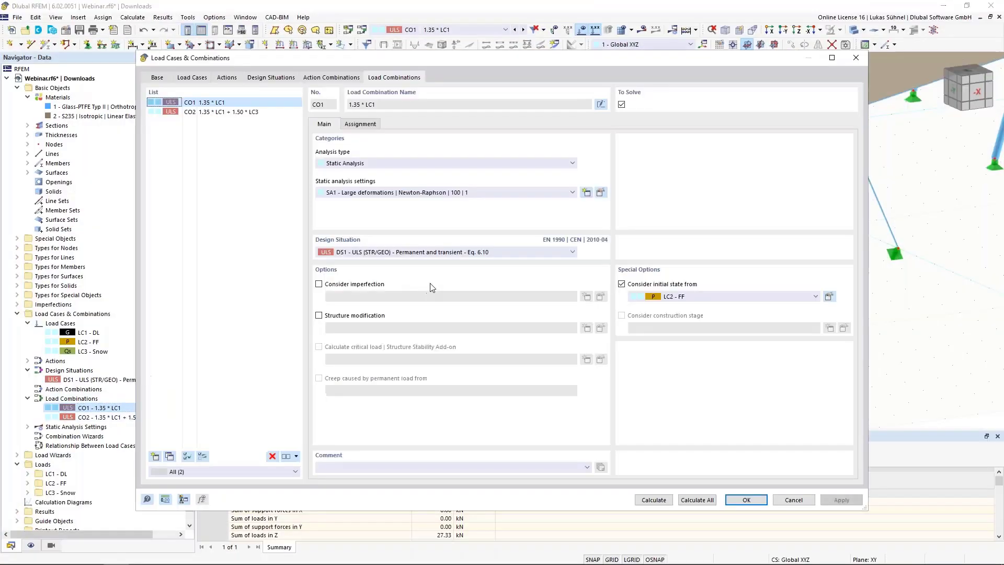
left_click(361, 125)
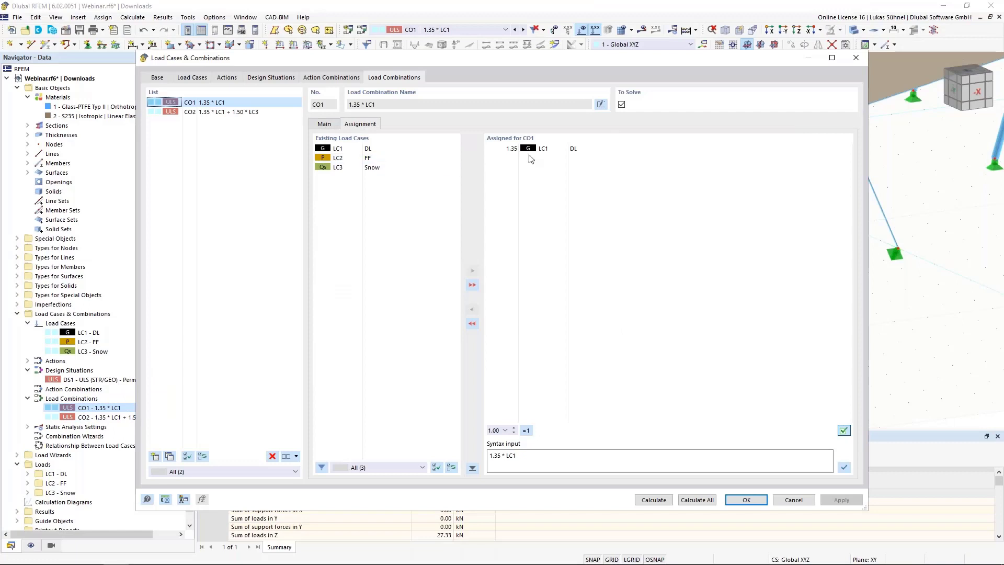
left_click(788, 500)
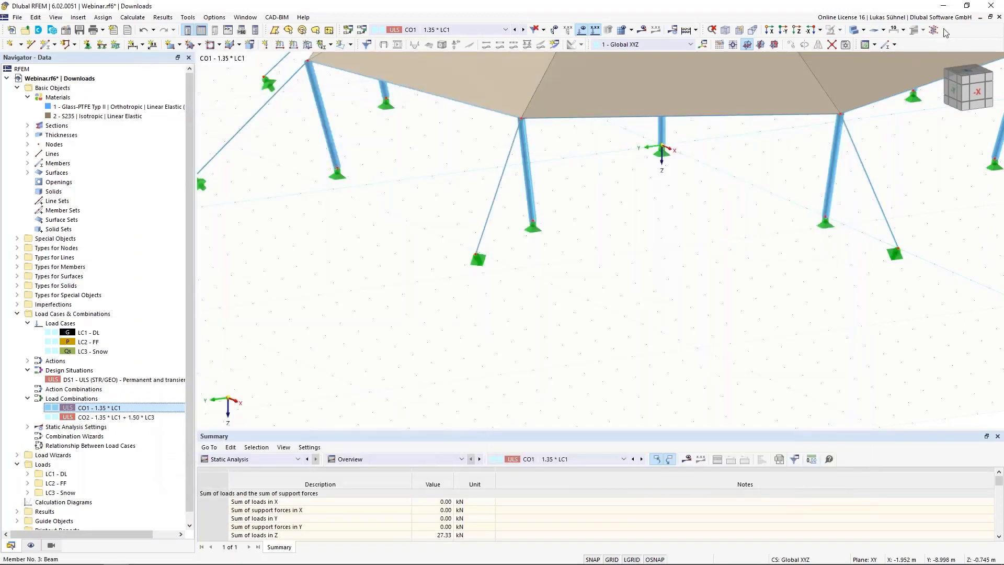
left_click(942, 5)
Step: Add a panel containing 1 to the left of the Load Combination Items component
scroll(660, 340, "up", 2)
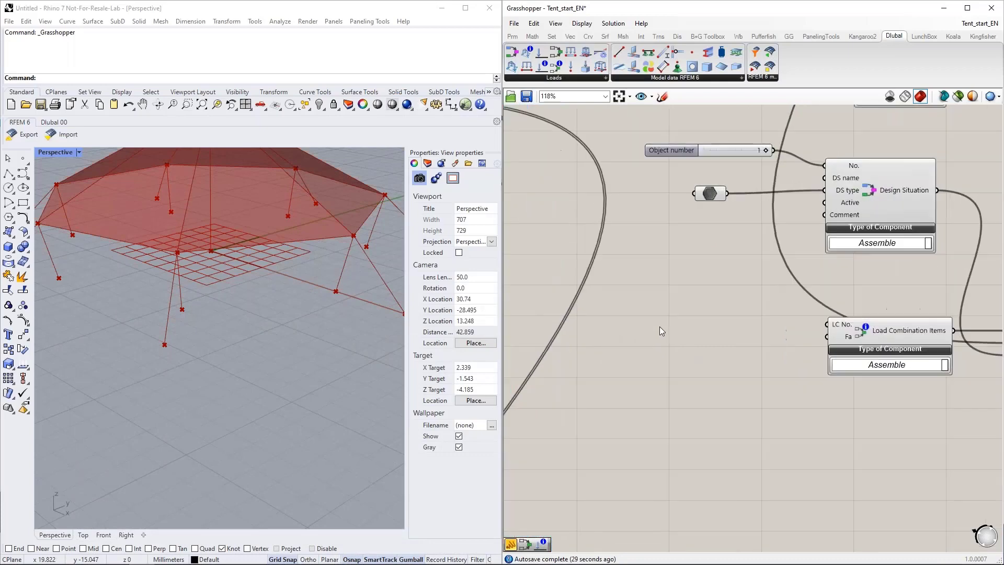
double_click(648, 292)
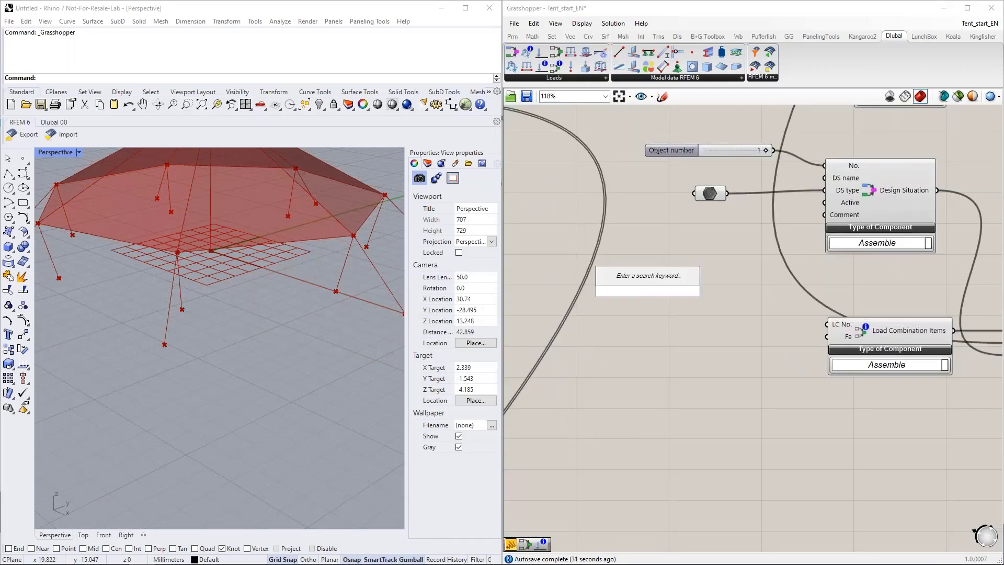
type("\"")
key("Return")
double_click(661, 300)
type("1")
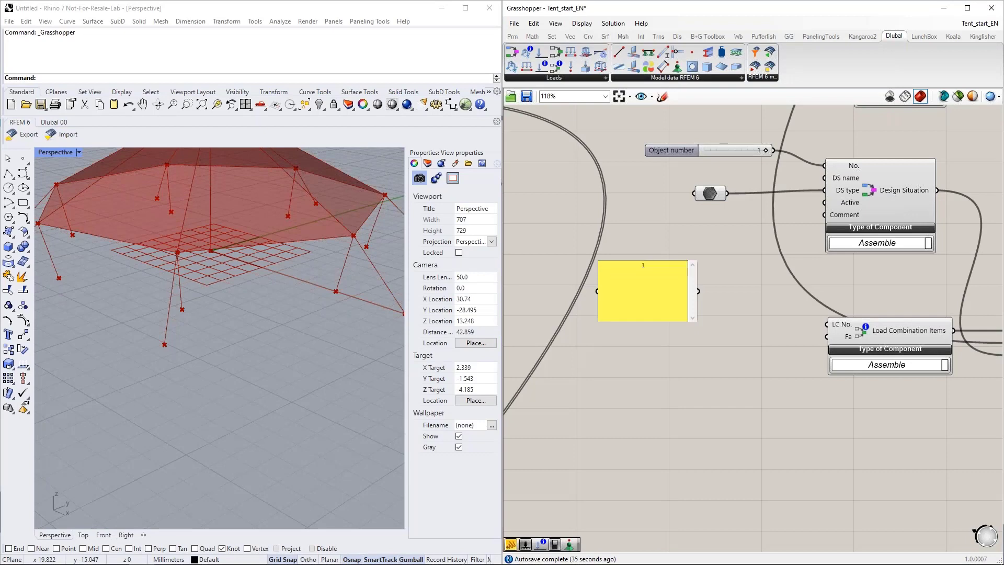
left_click(672, 367)
Step: Turn off multiline data for the new panel and connect it to the LC No. input of Load Combination Items
right_click(668, 306)
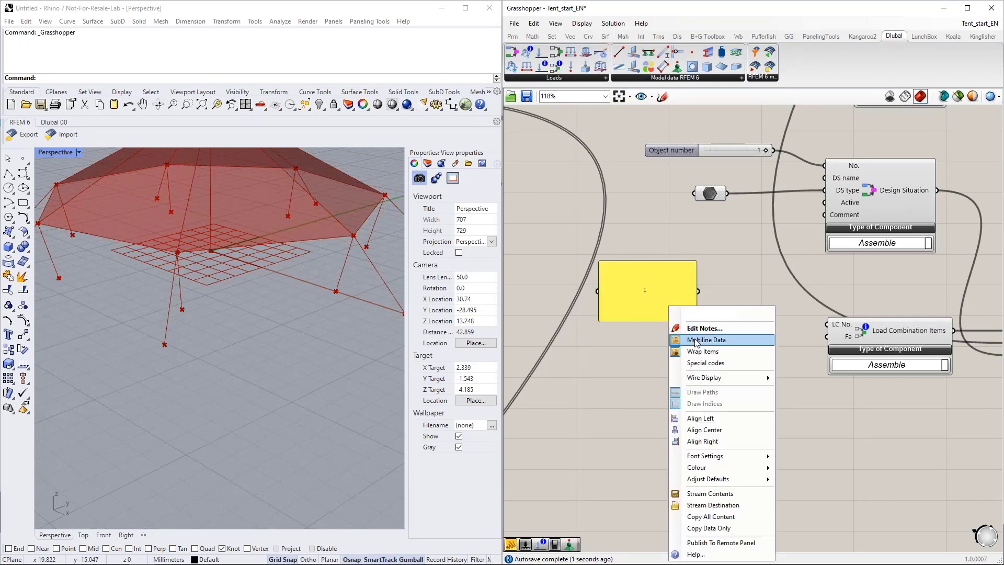
left_click(692, 339)
left_click_drag(698, 291, 825, 325)
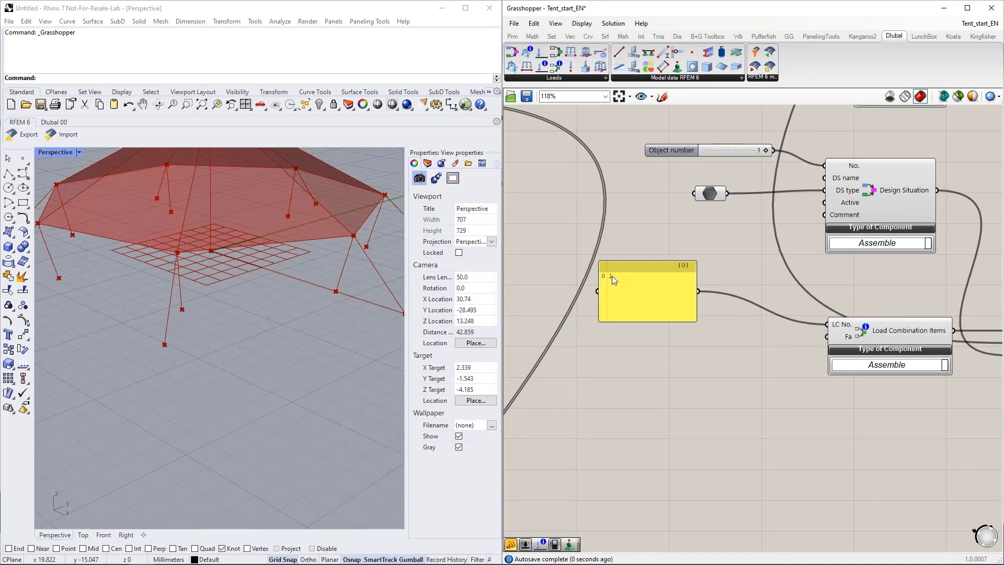
Step: Duplicate the panel feeding LC No., set the copy to 1.35 and connect it to the Fa input of Load Combination Items
right_click_drag(650, 385, 641, 331)
left_click(634, 246)
key("ctrl+c")
key("ctrl+v")
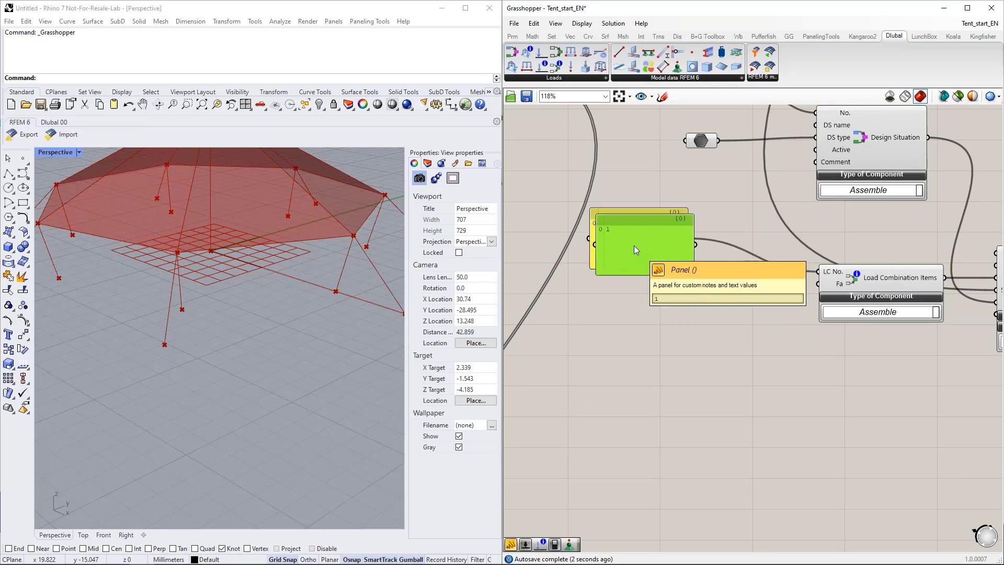
left_click_drag(634, 245, 631, 374)
double_click(632, 374)
type("1.35")
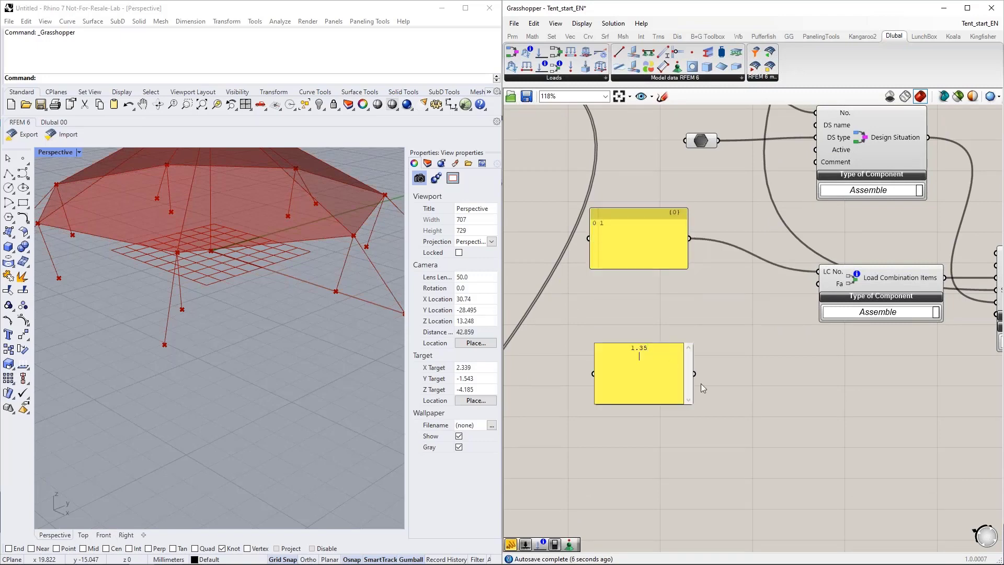
left_click(727, 373)
left_click_drag(723, 355, 818, 284)
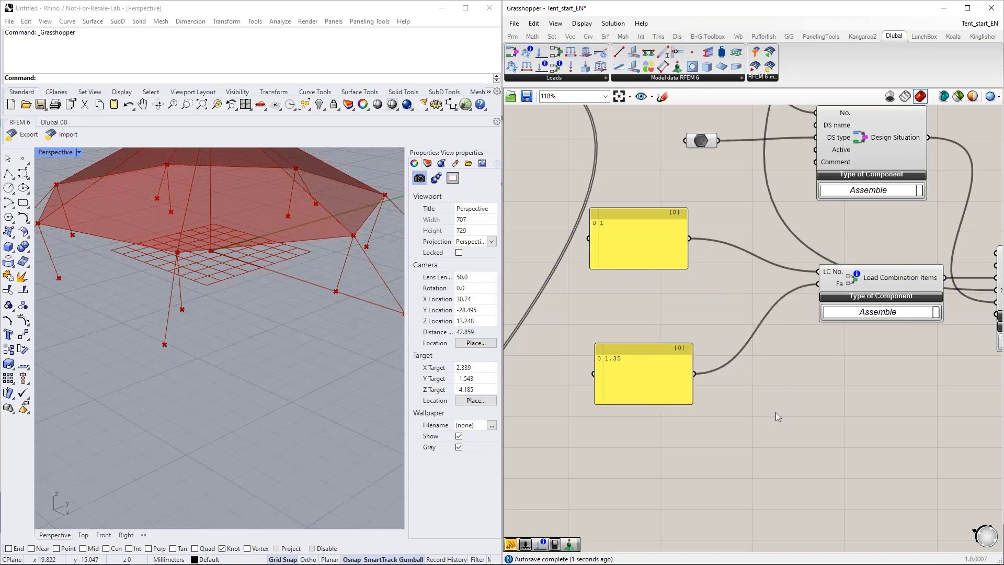
Step: Shrink both panels and place a copy of the LC No. panel beneath the original, containing 1 and 3 on separate lines
right_click_drag(746, 456, 691, 403)
left_click(601, 362)
mouse_move(603, 369)
left_mouse_down()
mouse_move(597, 378)
mouse_move(591, 364)
left_mouse_up()
left_click_drag(572, 202, 563, 221)
double_click(560, 220)
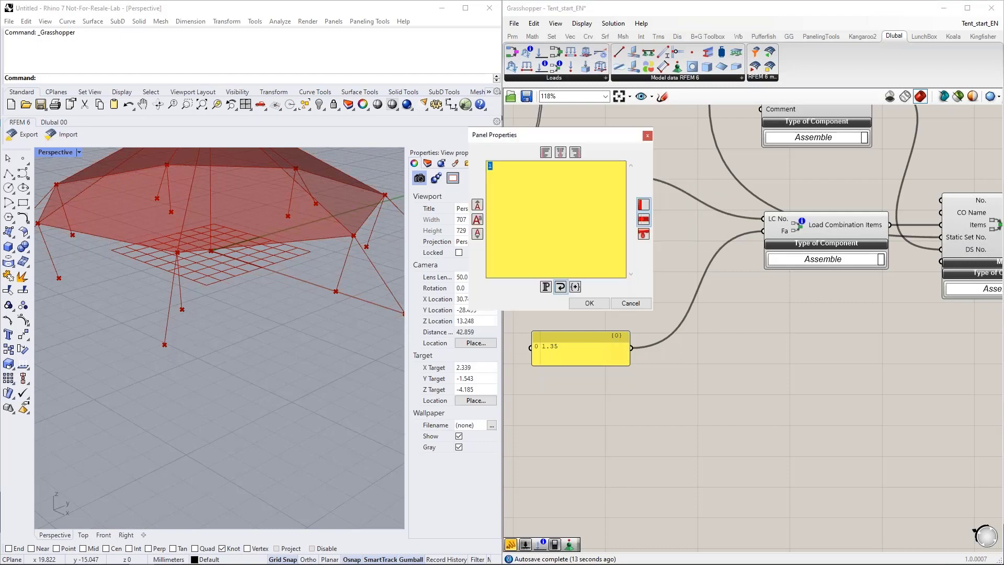
key("Return")
type("3")
left_click(587, 307)
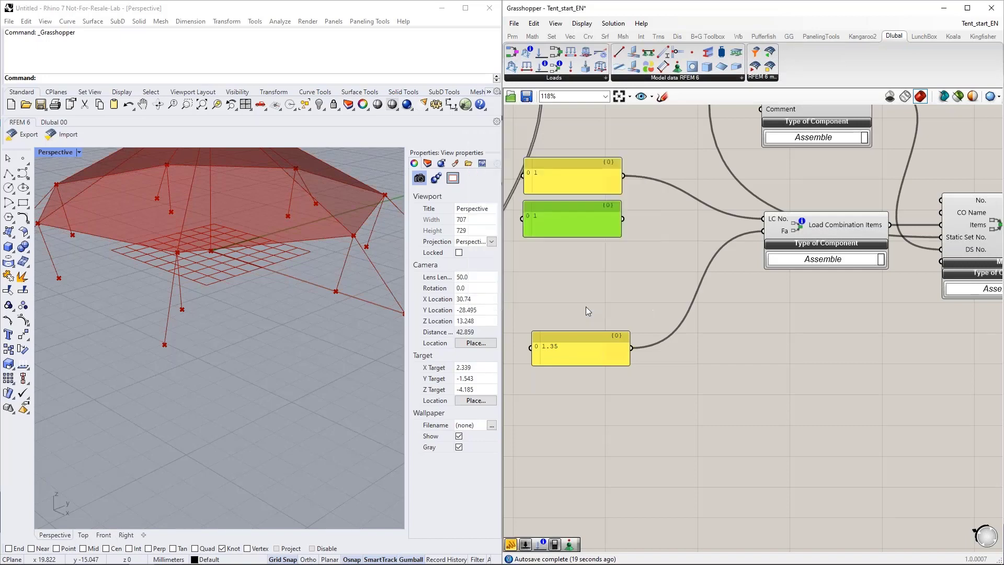
Step: Place a copy of the factor panel beneath the original, containing 1.35 and 1.5 on separate lines
left_click(580, 350)
left_click_drag(582, 349, 571, 391, "alt")
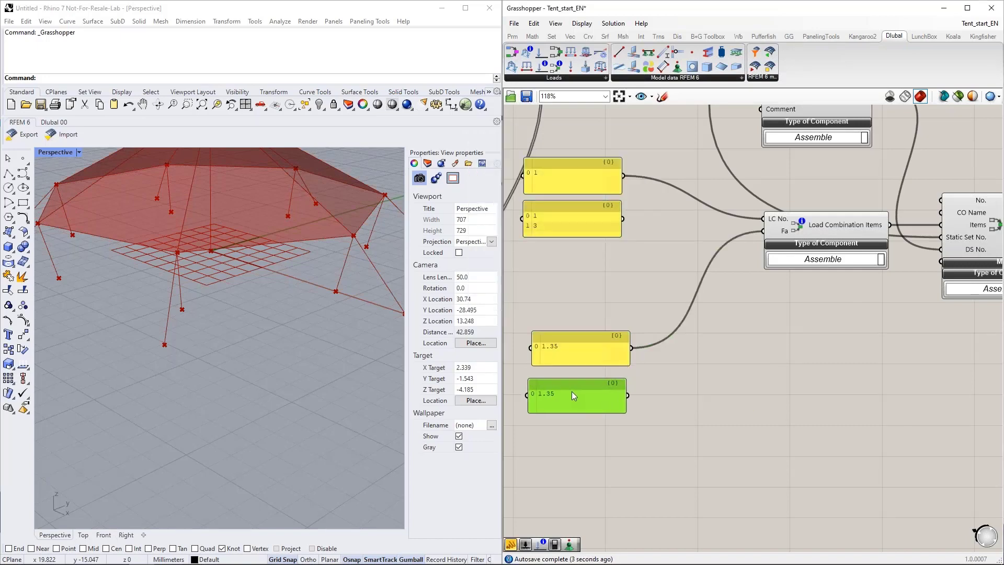
double_click(572, 388)
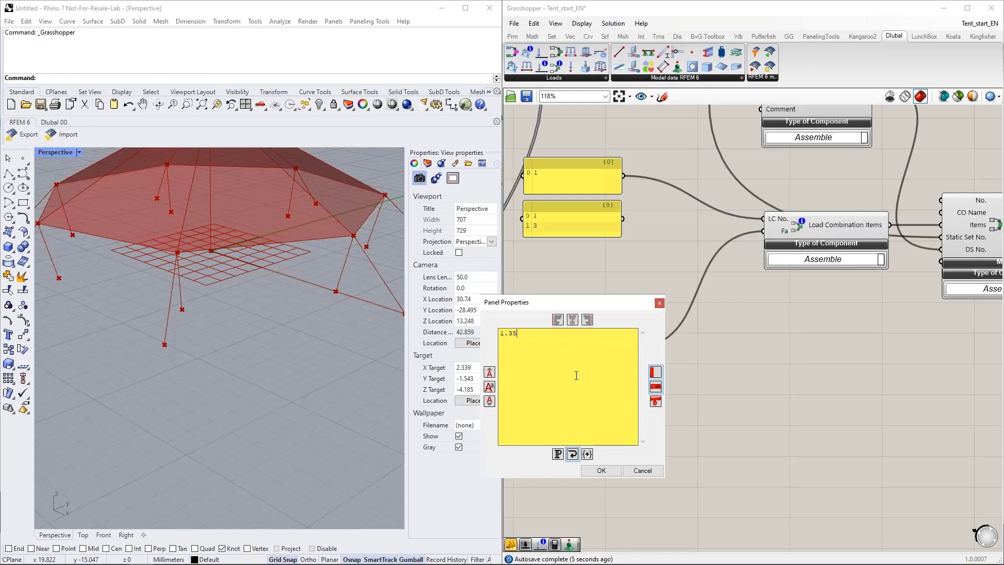
type("1.5")
left_click(602, 472)
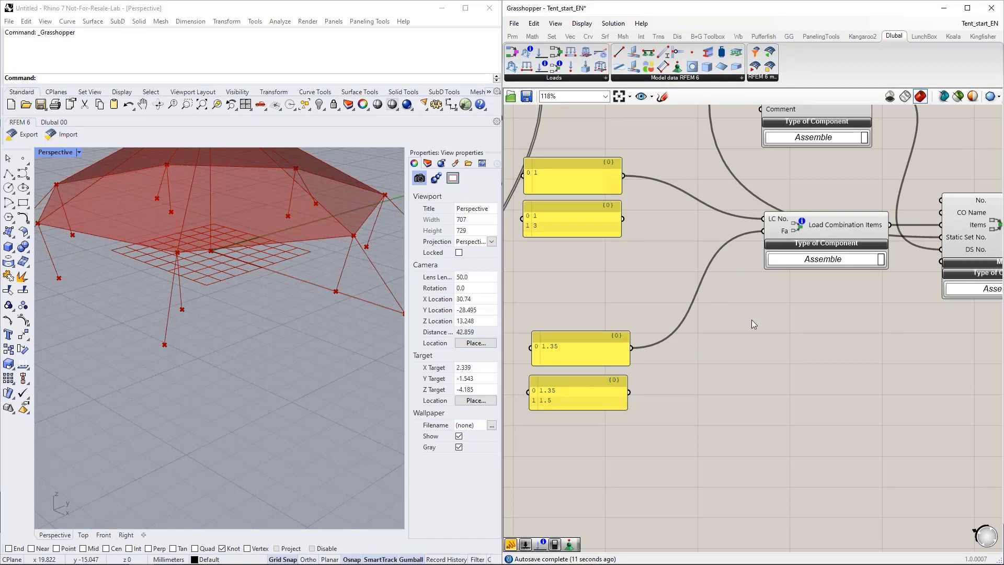
Step: Add an Entwine component with two inputs and route both load case number panels through it into LC No
double_click(732, 333)
type("entwin")
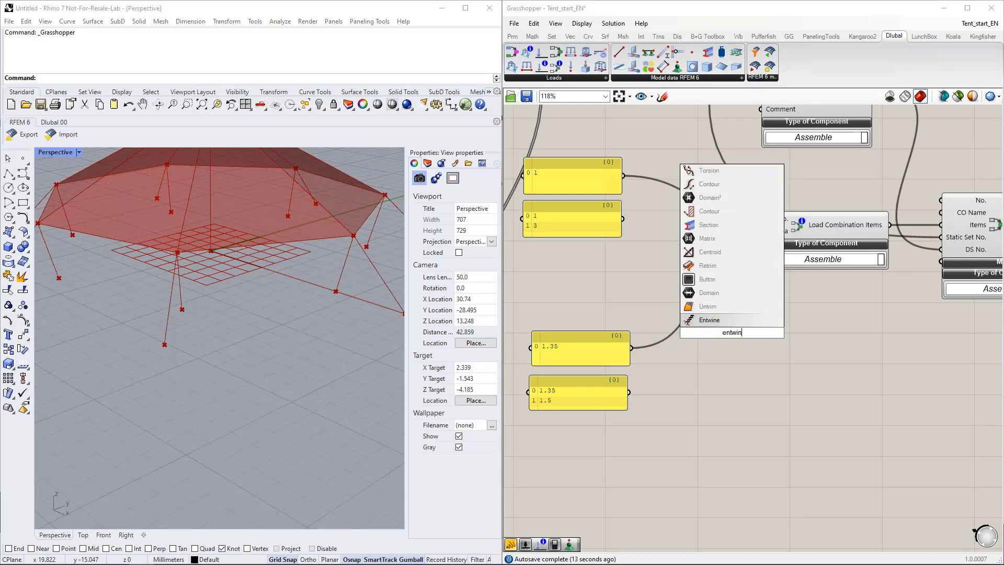
key("Return")
scroll(727, 338, "up", 5)
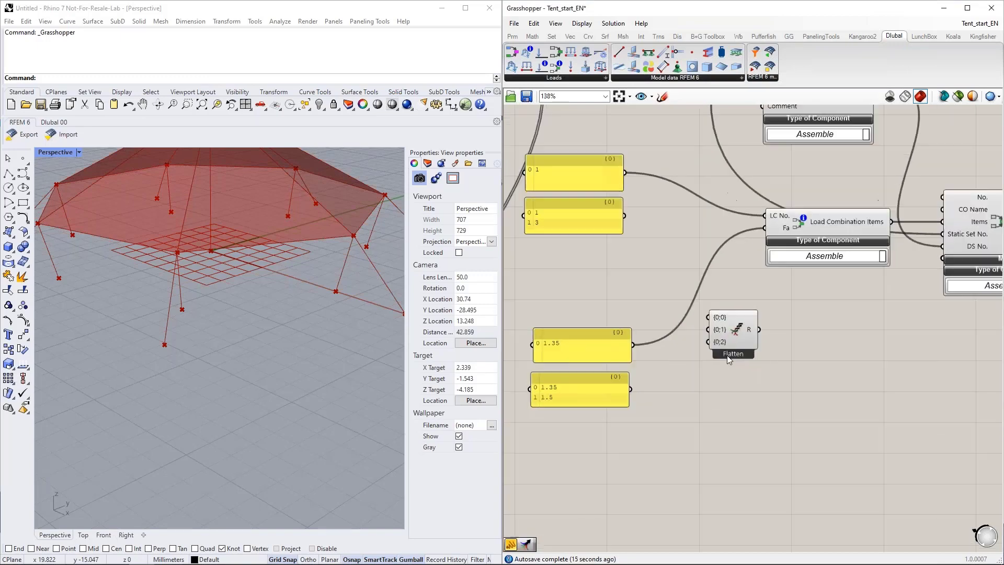
left_click(680, 331)
scroll(729, 372, "down", 5)
left_click_drag(737, 338, 660, 194)
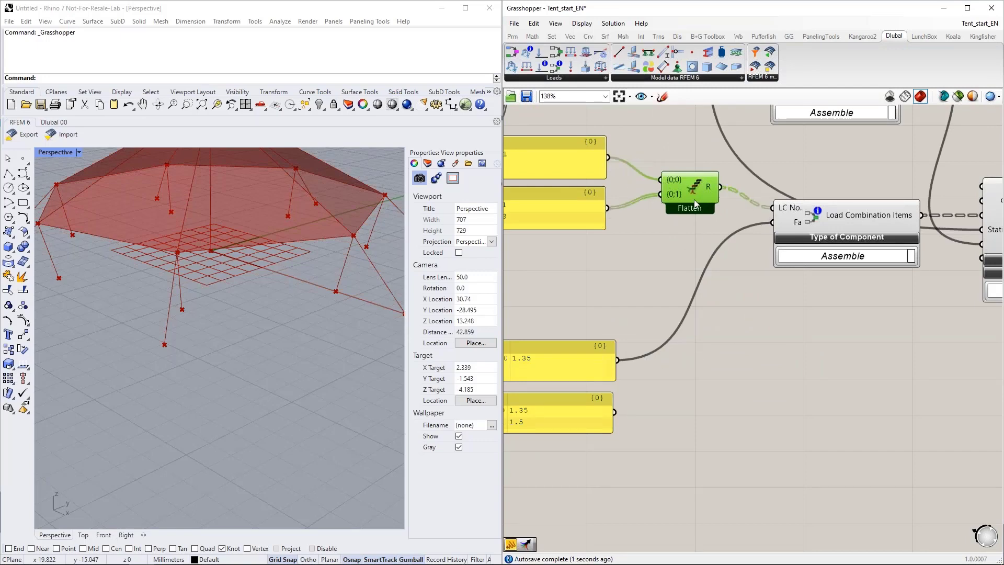
Step: Duplicate the Entwine component and route both factor panels through the copy into the Fa input of Load Combination Items
left_click_drag(690, 188, 662, 353, "alt")
left_click_drag(614, 411, 665, 370)
left_click_drag(725, 363, 678, 381)
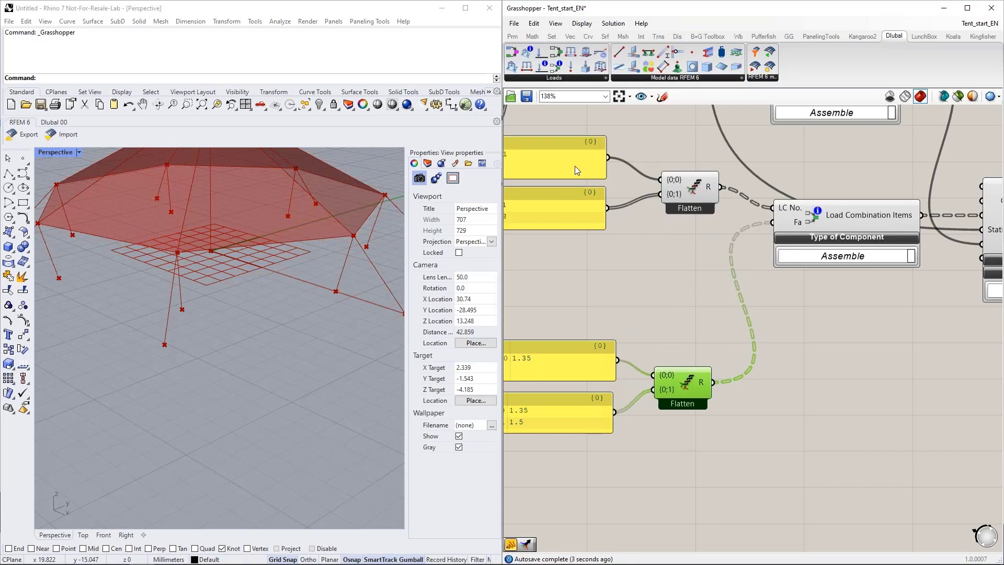
left_click(575, 171)
left_click(576, 353)
left_click(572, 209)
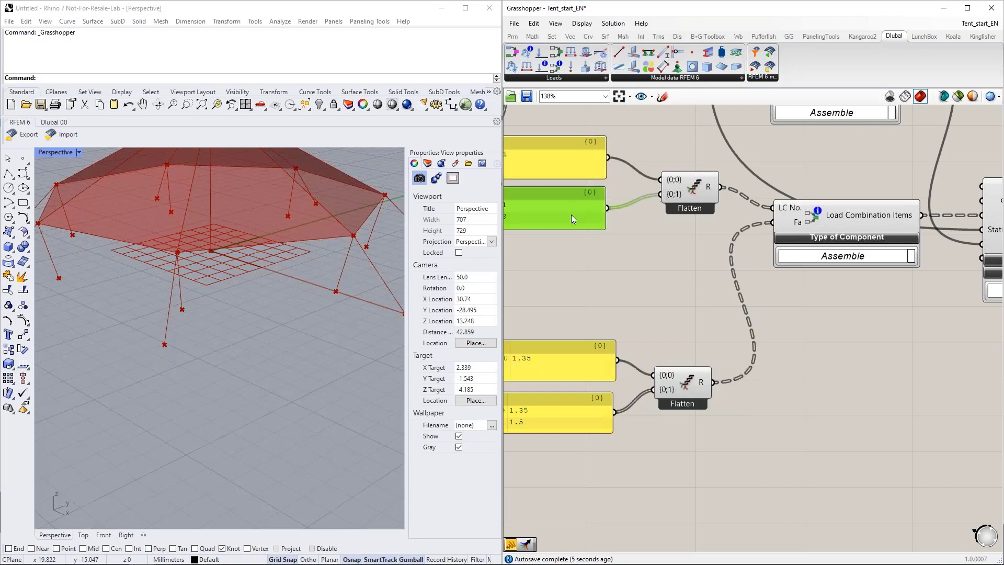
left_click(575, 416)
left_click(659, 293)
scroll(657, 290, "down", 2)
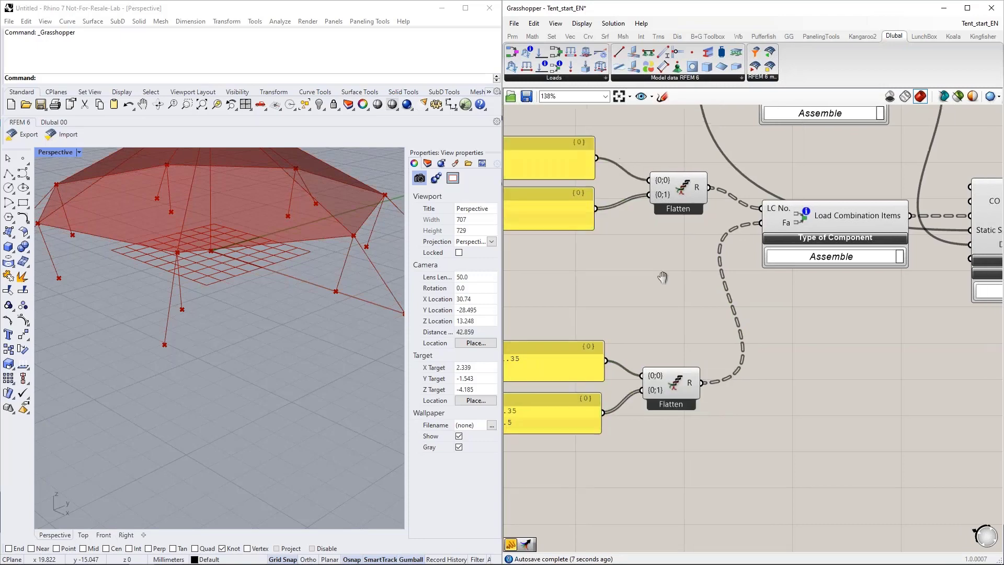
Step: Expand the additional inputs of the Load Combination component
right_click_drag(738, 307, 677, 304)
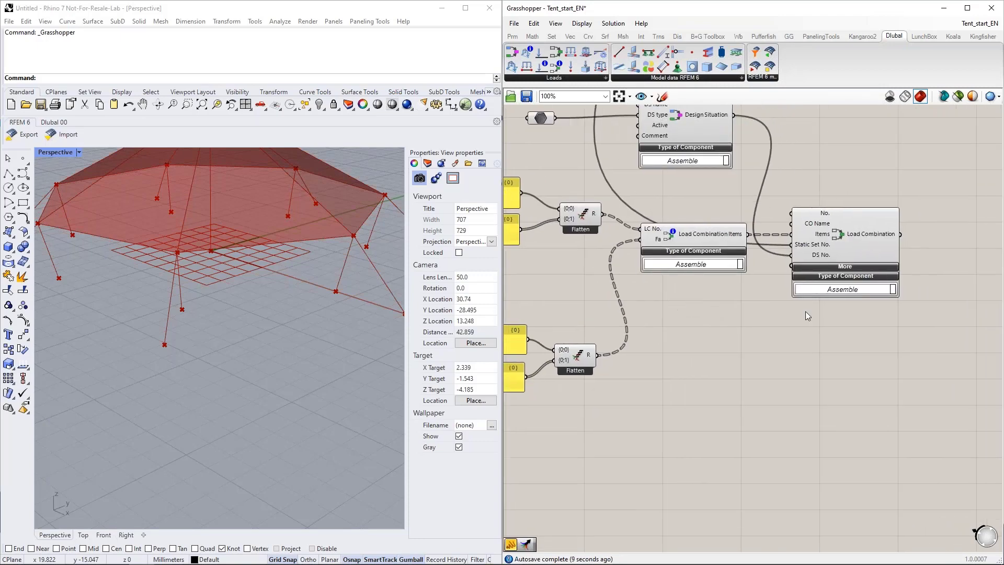
right_click_drag(845, 271, 782, 272)
left_click(781, 270)
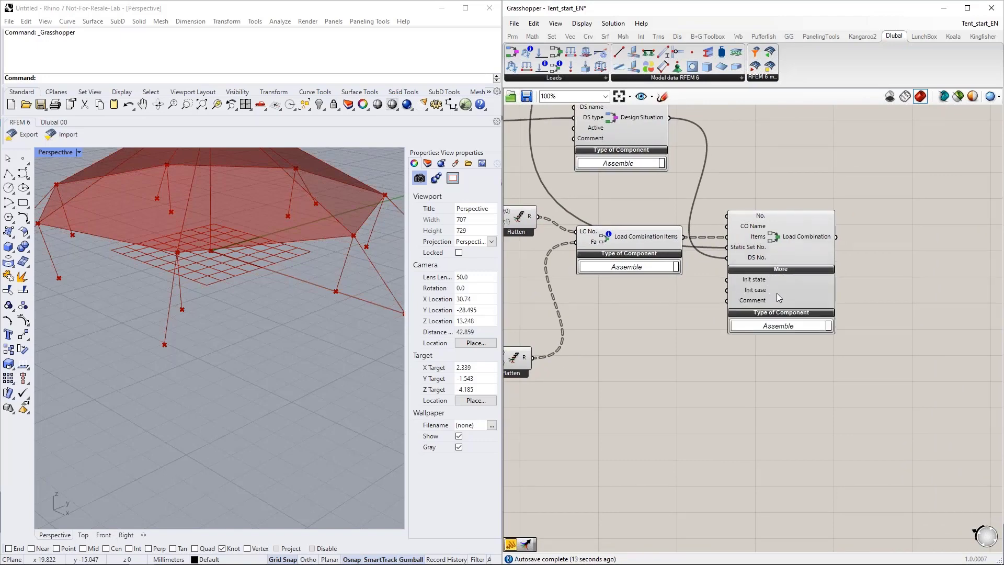
scroll(672, 291, "up", 3)
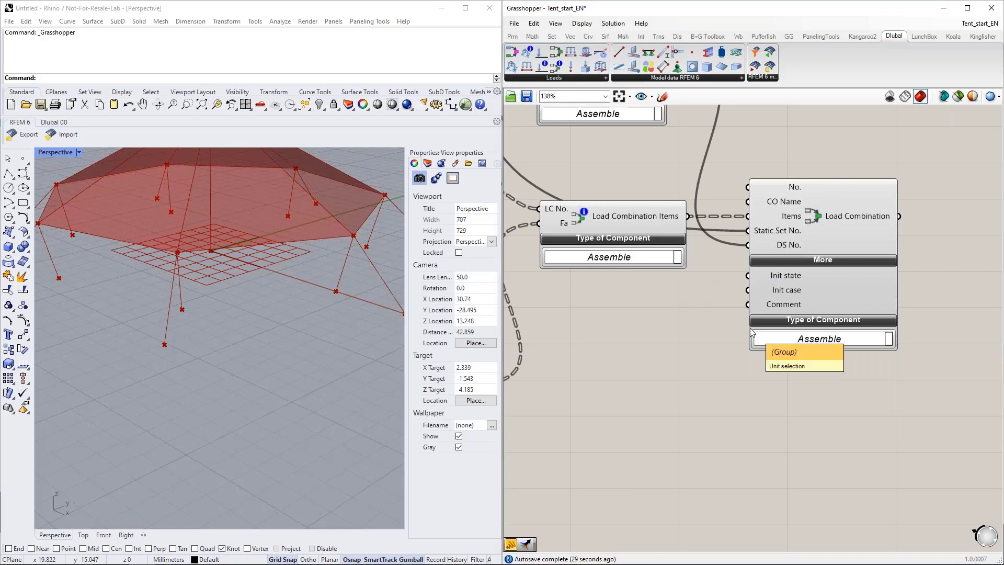
Step: Add a Boolean Toggle set to True beneath Load Combination Items and connect it to the Load Combination's Init state input
double_click(623, 316)
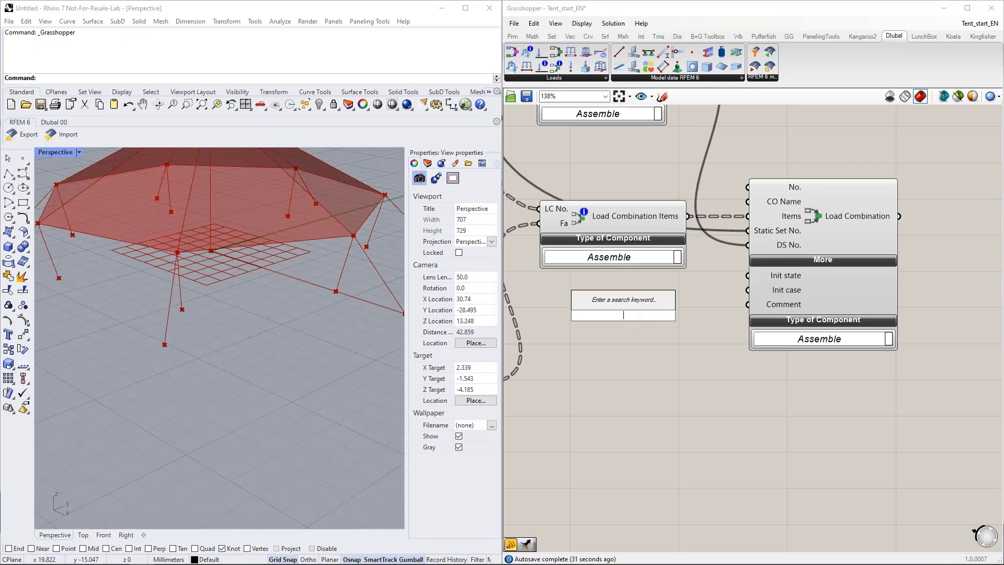
type("boolea")
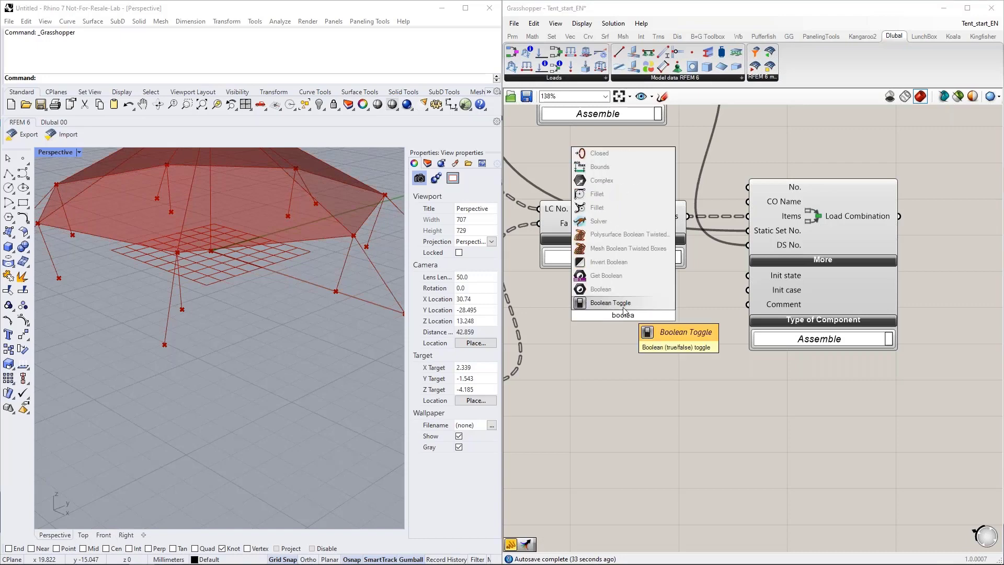
key("Return")
left_click_drag(663, 315, 741, 276)
left_click(644, 316)
left_click_drag(607, 317, 606, 283)
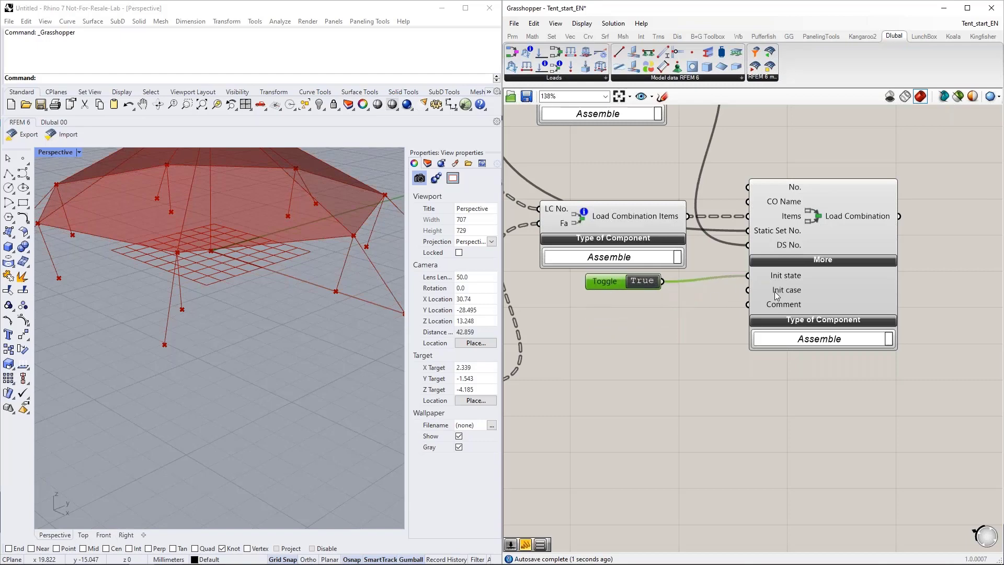
Step: Connect the FF Load Case output to the Load Combination's Init case input, repositioning the Load Combination component beside its Items component
scroll(705, 386, "down", 5)
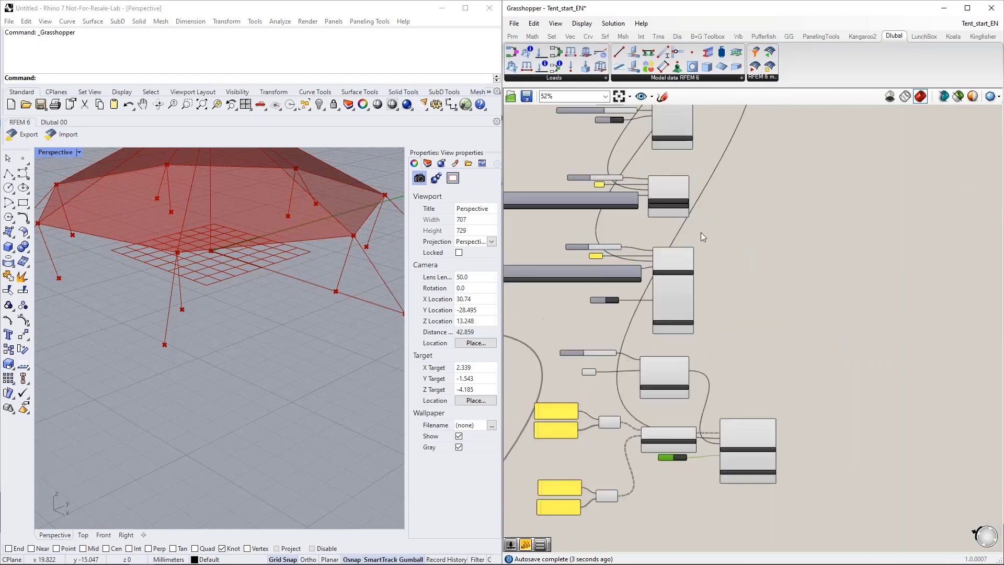
scroll(680, 193, "up", 2)
scroll(687, 176, "down", 2)
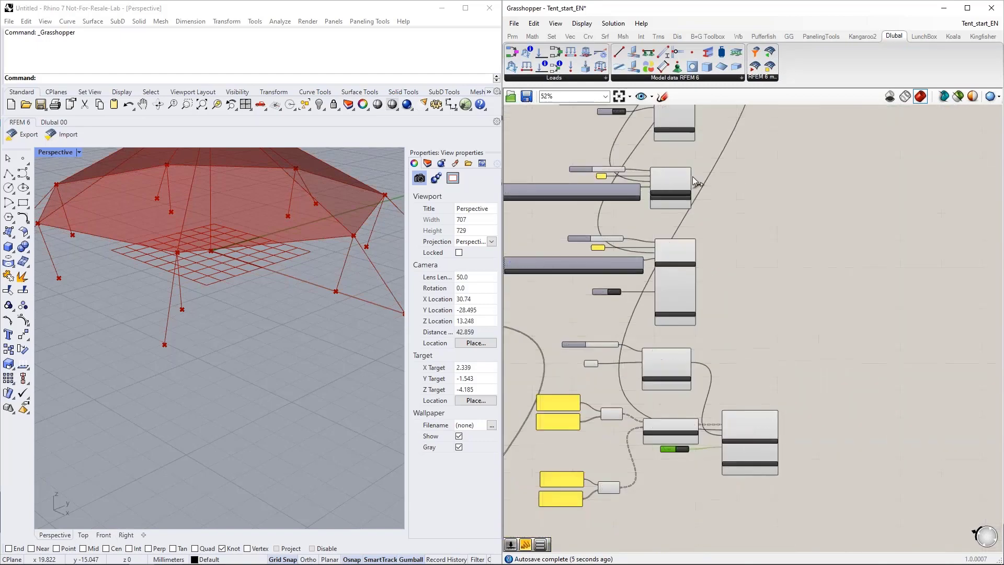
scroll(720, 463, "up", 8)
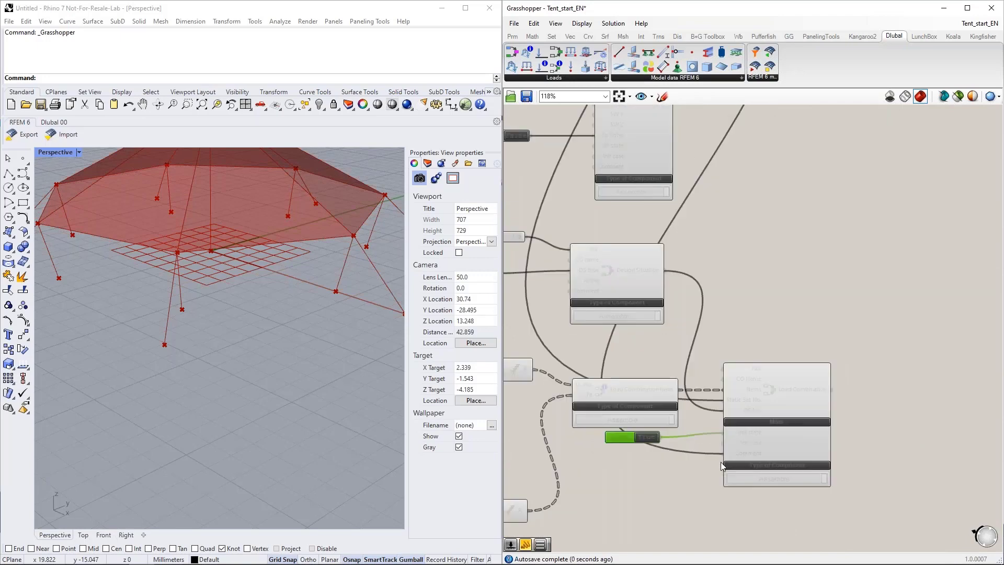
scroll(714, 451, "down", 7)
left_click(743, 402)
left_click_drag(745, 392, 762, 222)
right_click_drag(719, 130, 732, 270)
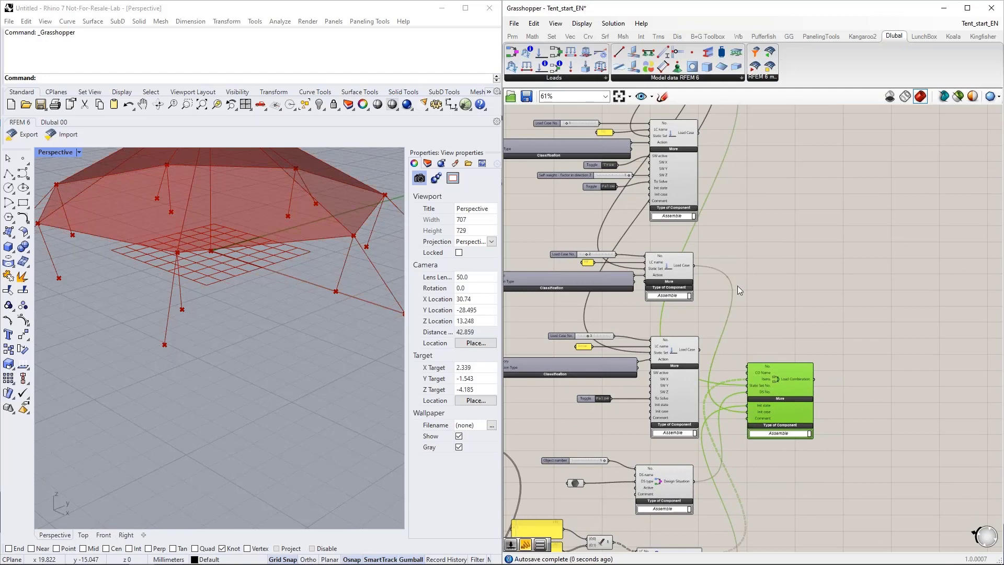
scroll(746, 318, "down", 5)
left_click_drag(746, 318, 780, 278)
scroll(741, 406, "up", 5)
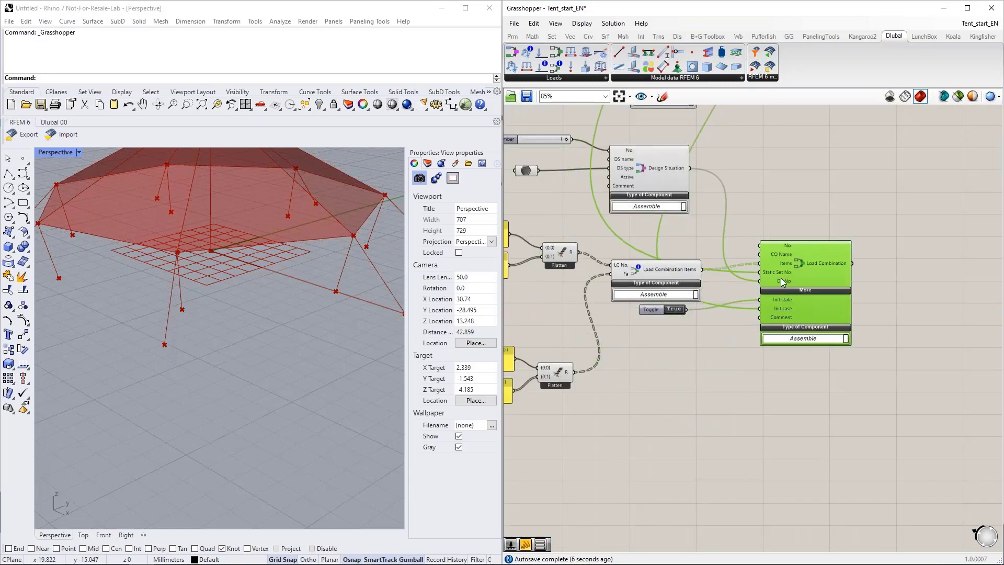
left_click(716, 348)
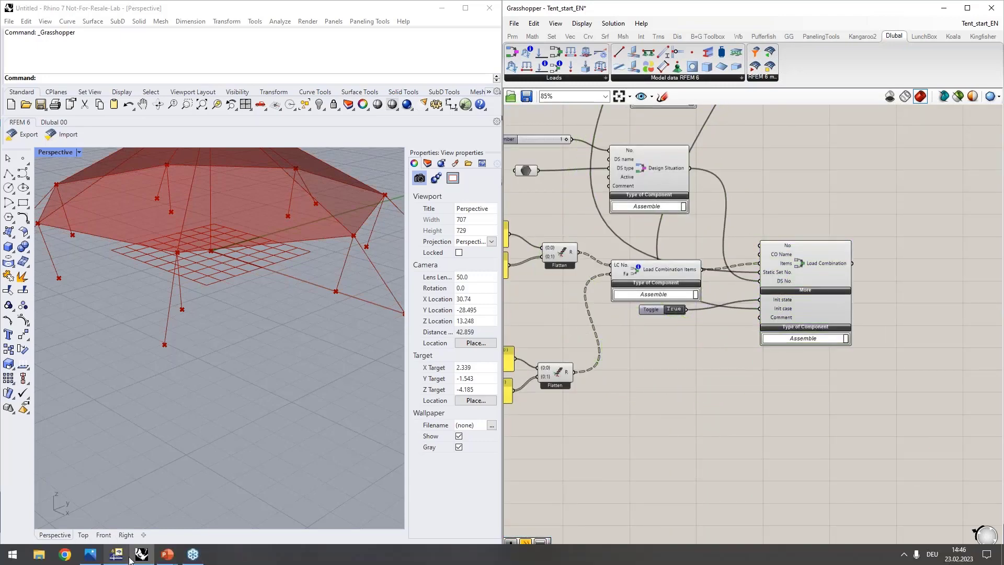
Step: Switch to RFEM and open the settings of load combination CO1
mouse_move(127, 559)
left_click(116, 510)
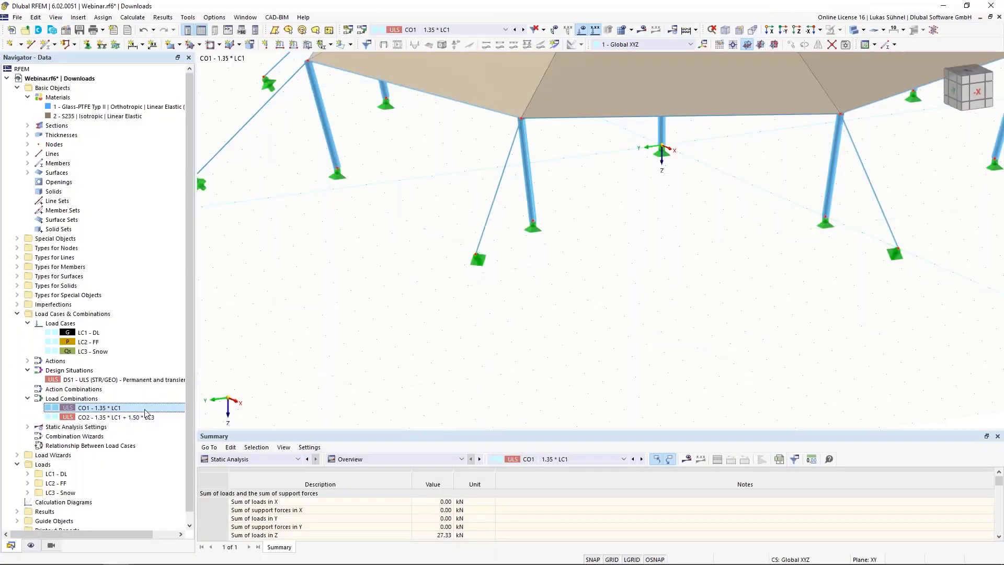
double_click(99, 410)
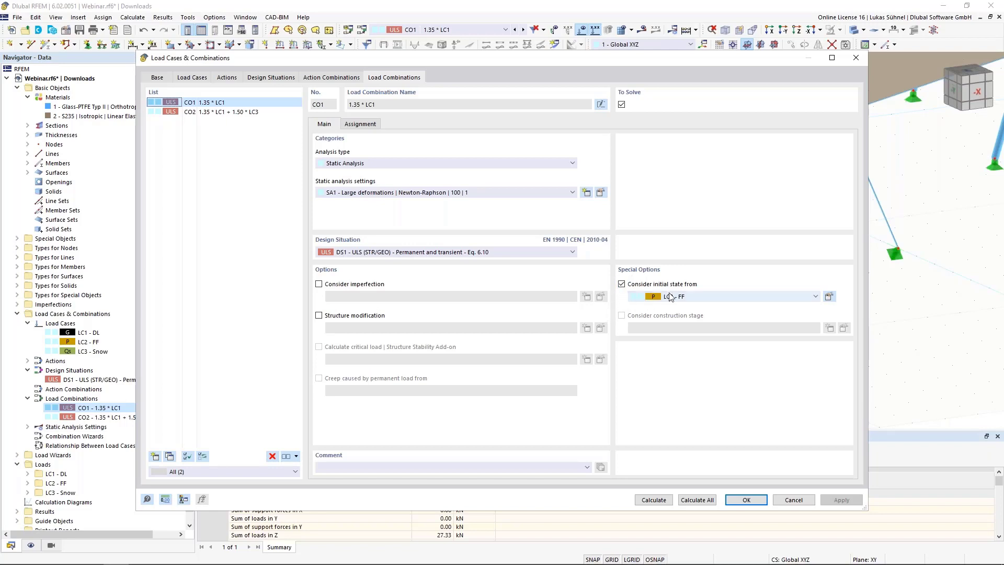
Step: Accept the load combination settings in RFEM and switch back to the Grasshopper definition
left_click(746, 499)
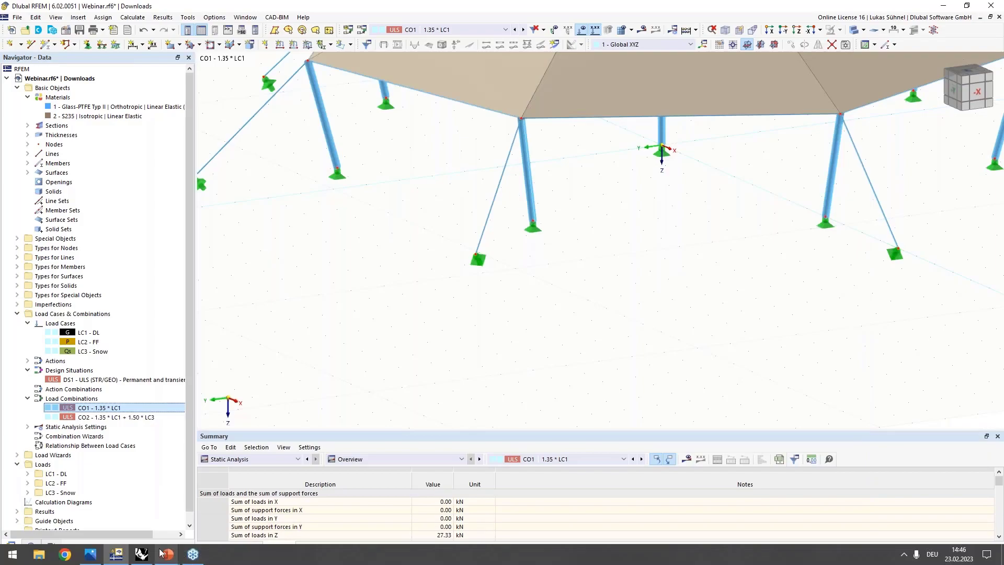
left_click(141, 554)
scroll(663, 389, "up", 5)
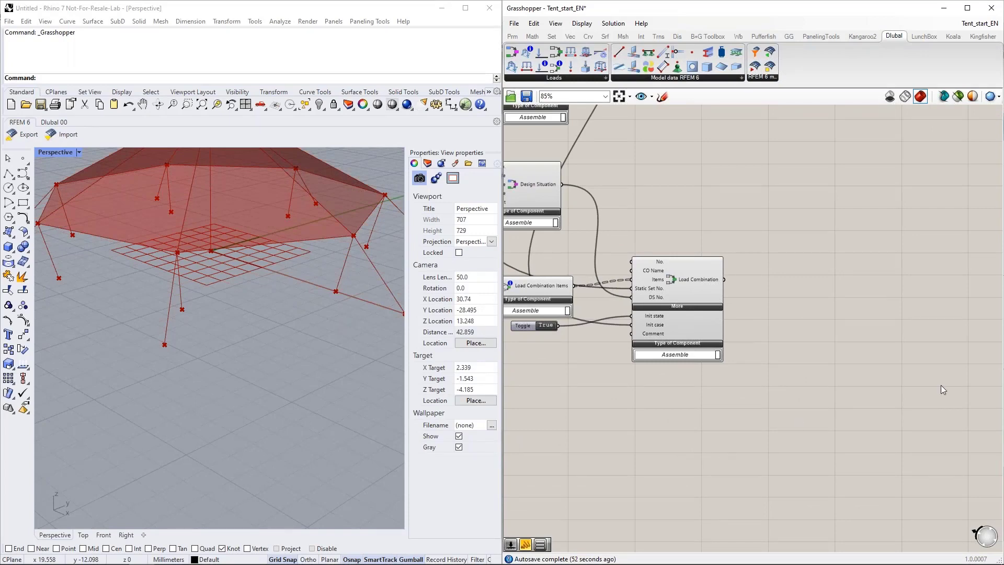
double_click(845, 277)
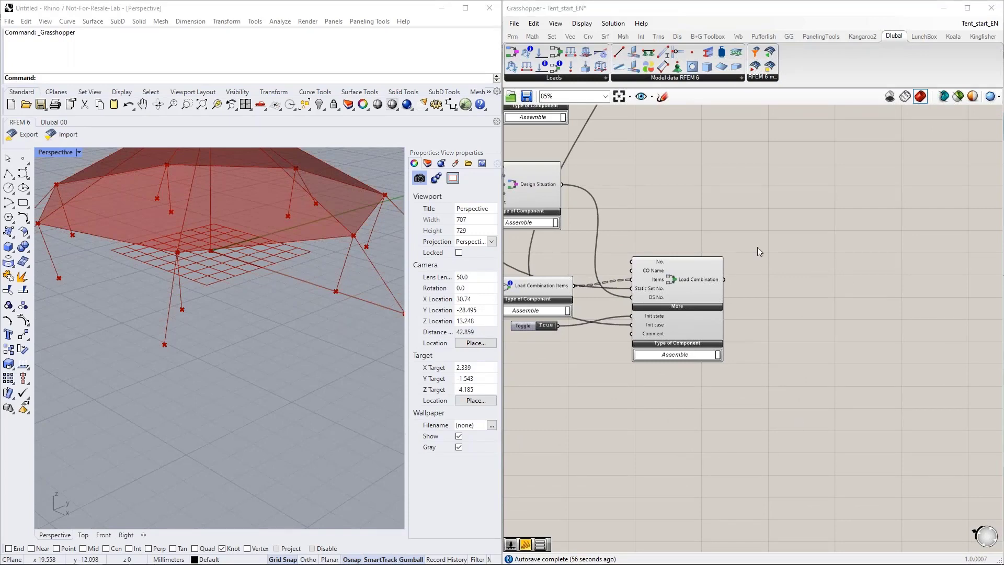
Step: Group all the load case, design situation and load combination components beside the cyan group
scroll(744, 255, "down", 4)
scroll(783, 368, "down", 3)
left_click_drag(811, 470, 670, 193)
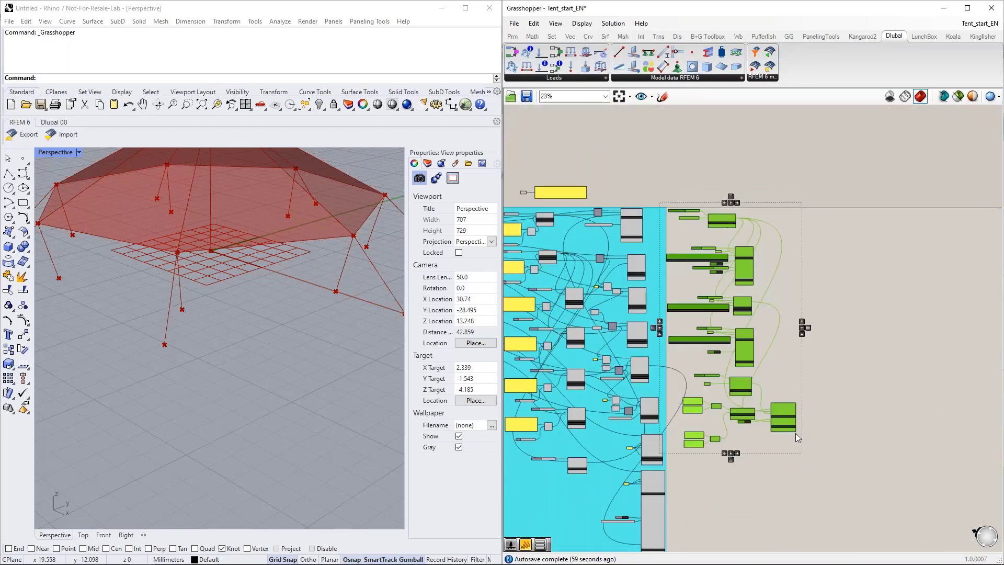
right_click(735, 434)
left_click(763, 478)
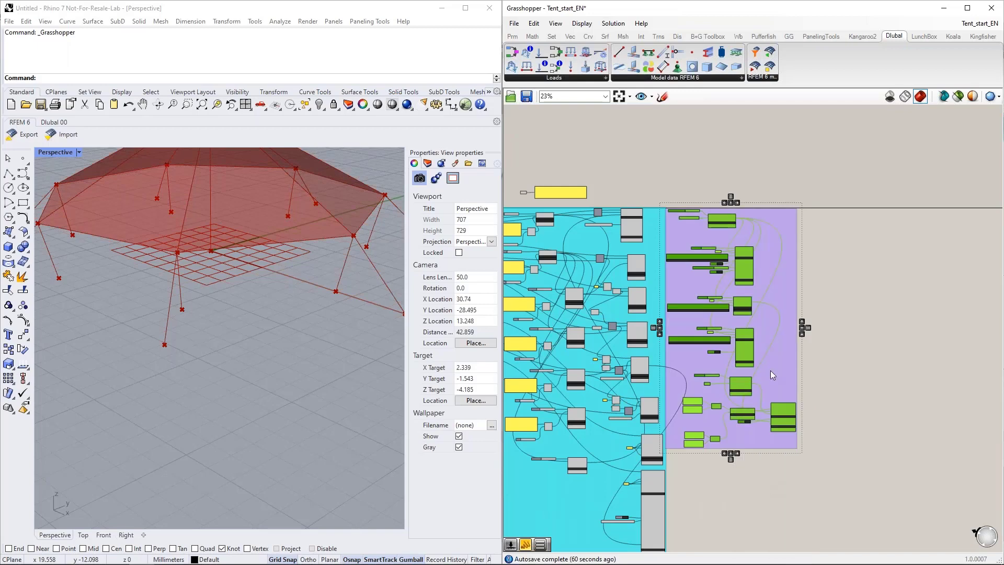
Step: Set the new group's colour to green with R 0, G 255, B 116 and A 150
right_click(780, 365)
mouse_move(807, 477)
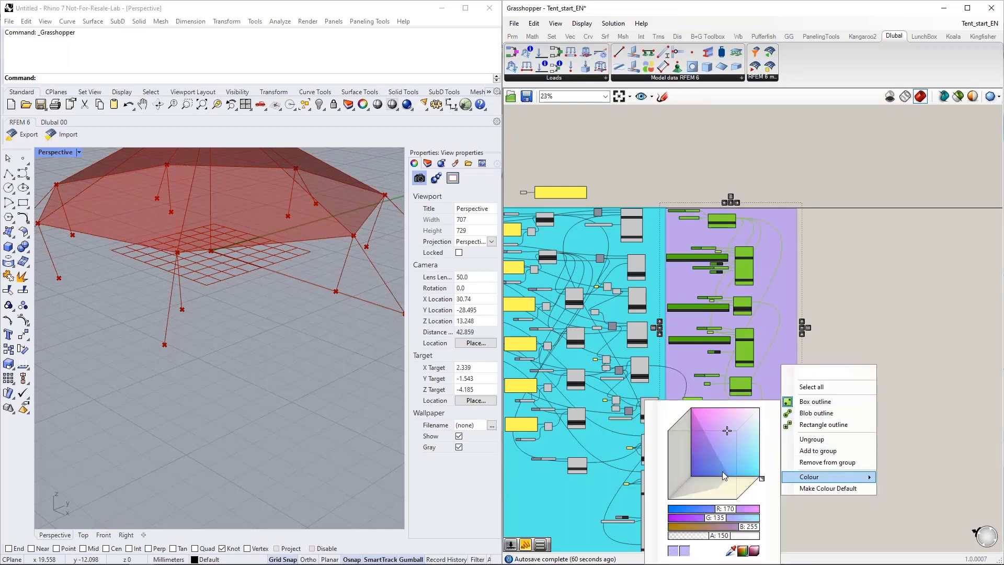
left_click_drag(762, 478, 750, 491)
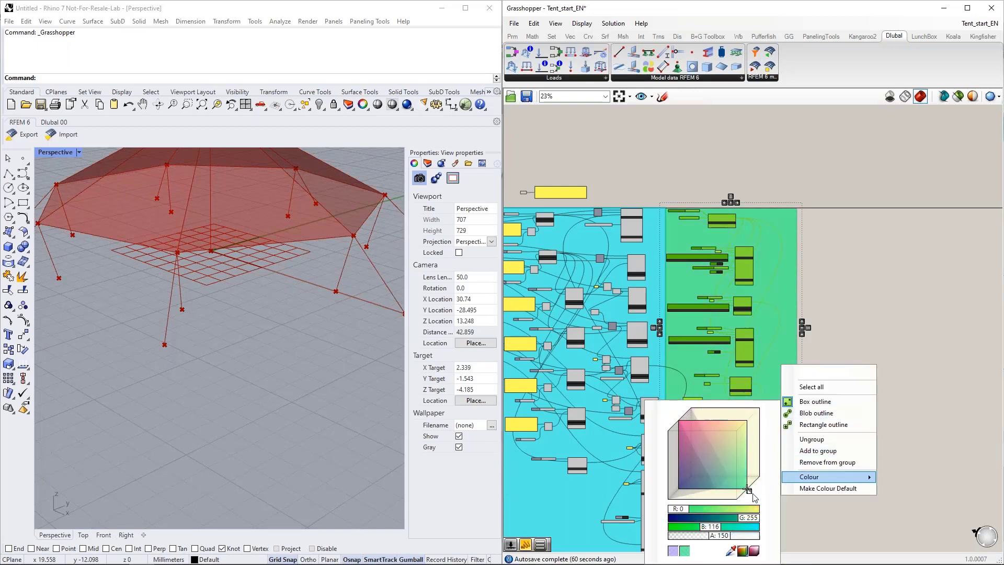
left_click(875, 275)
Step: Place a Member Load component on the empty canvas beside the green group
right_click_drag(887, 241, 792, 277)
scroll(788, 274, "up", 5)
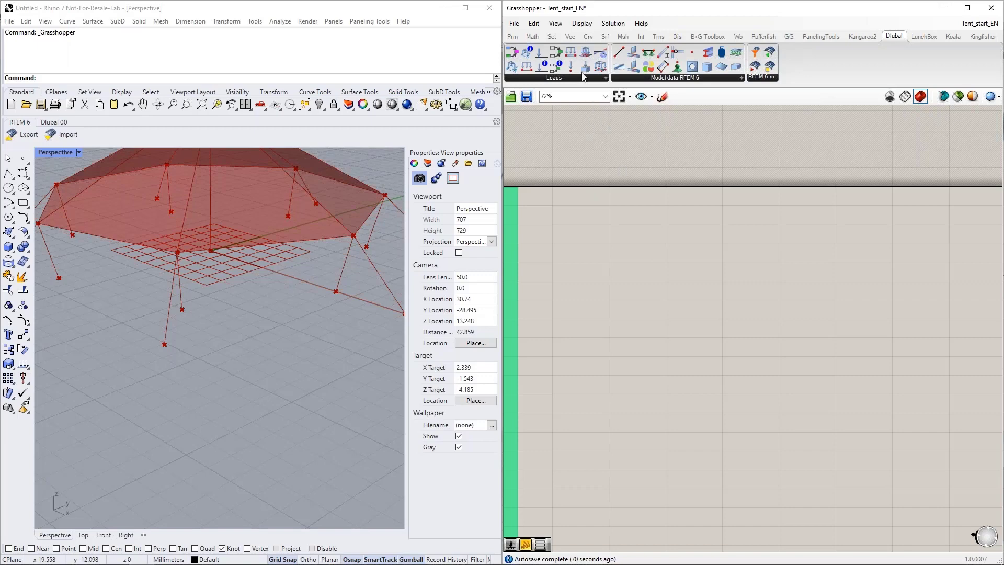
left_click_drag(570, 53, 688, 238)
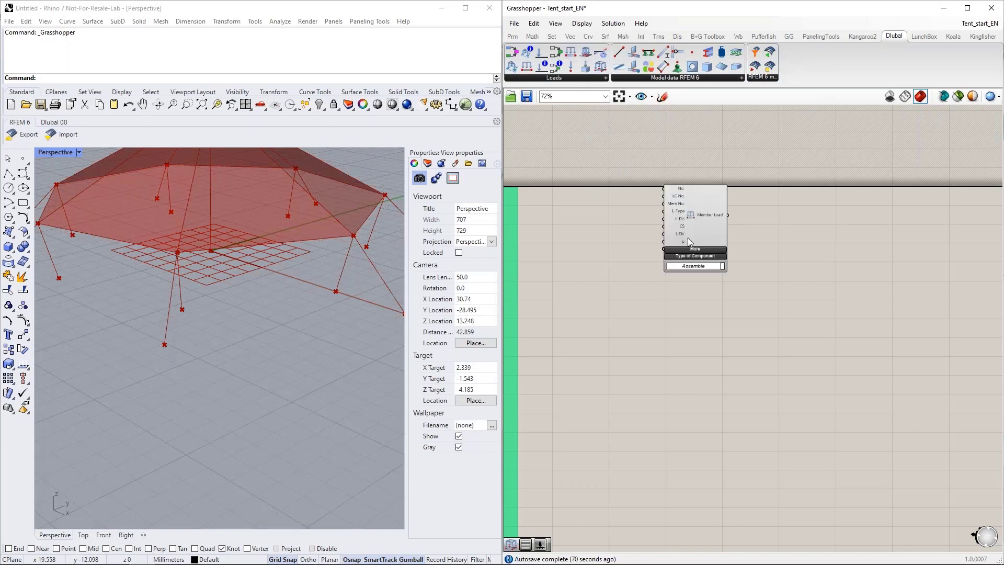
right_click_drag(621, 239, 661, 236)
left_click_drag(744, 219, 792, 231)
scroll(789, 230, "up", 3)
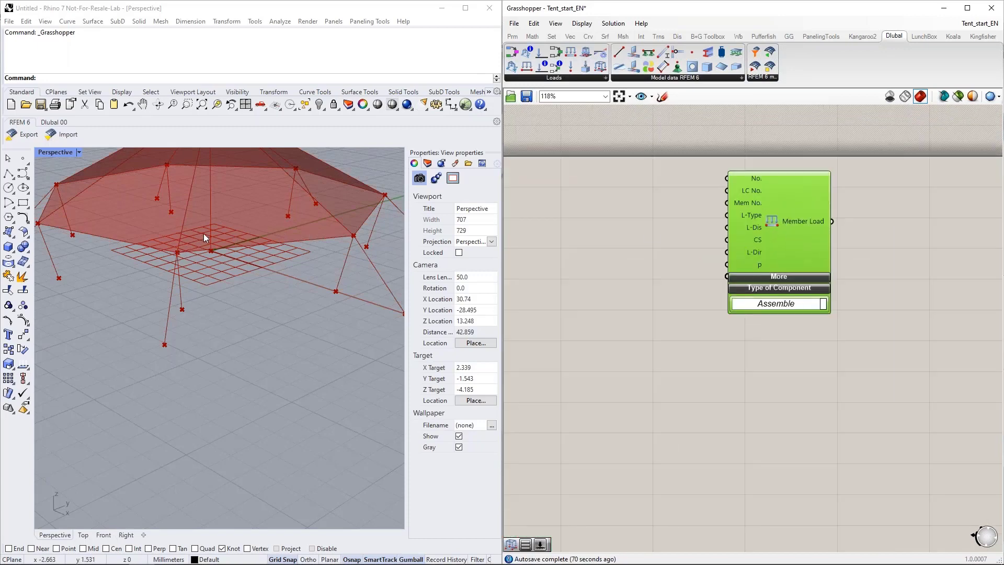
Step: Examine the tent's edge members in the Rhino perspective view and the inputs of the Member Load component
right_click_drag(324, 246, 352, 364)
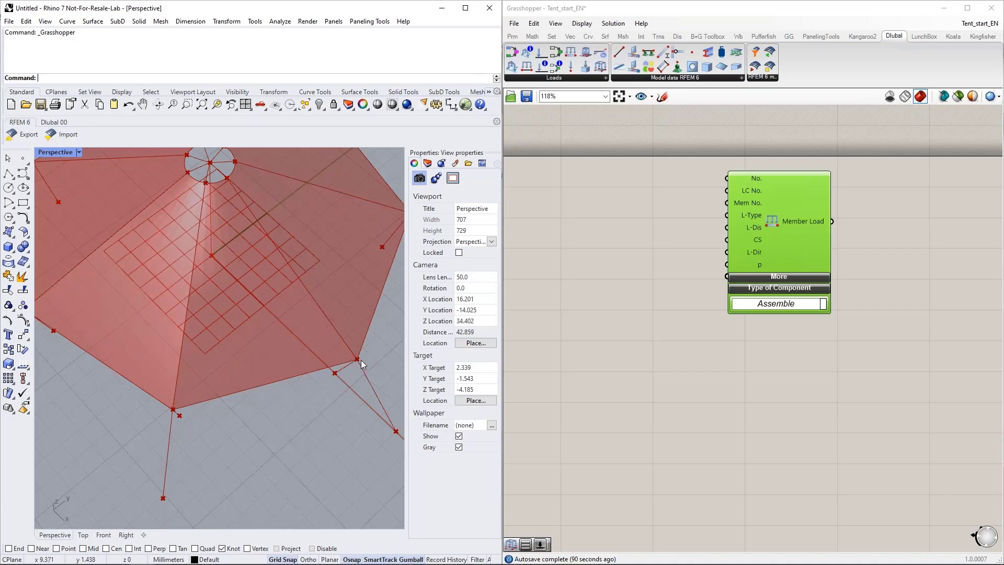
right_click_drag(287, 397, 252, 364)
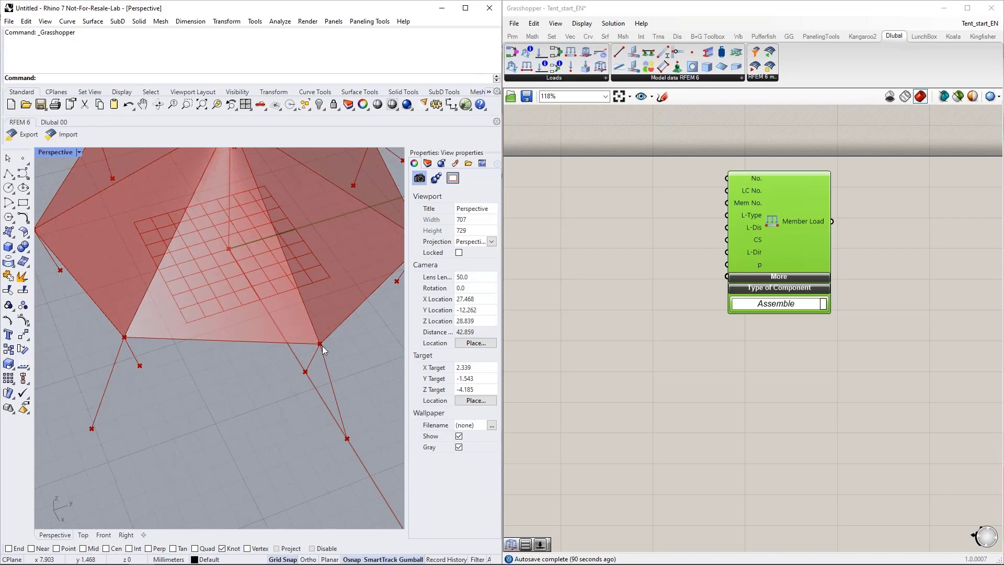
right_click_drag(669, 287, 743, 278)
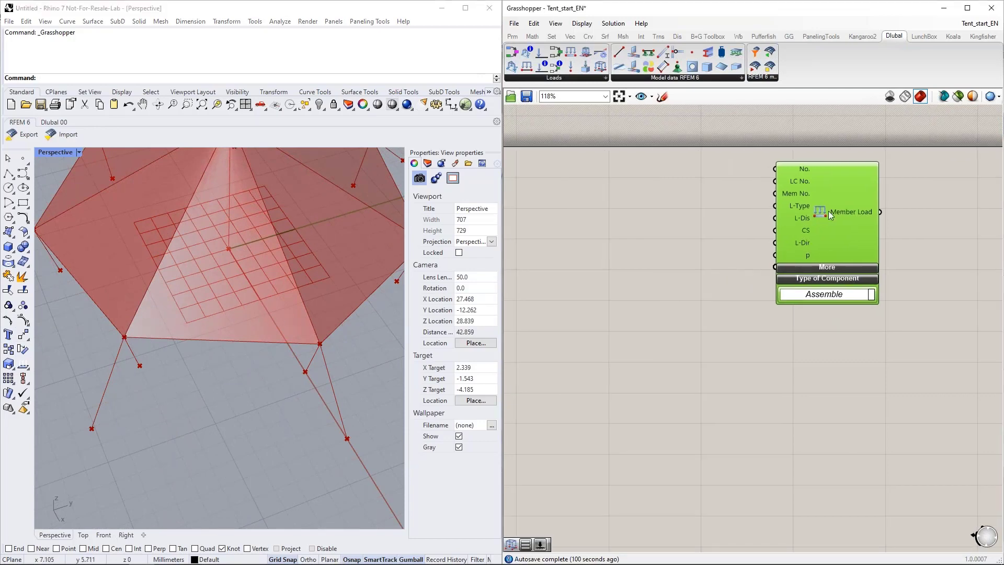
scroll(693, 234, "down", 3)
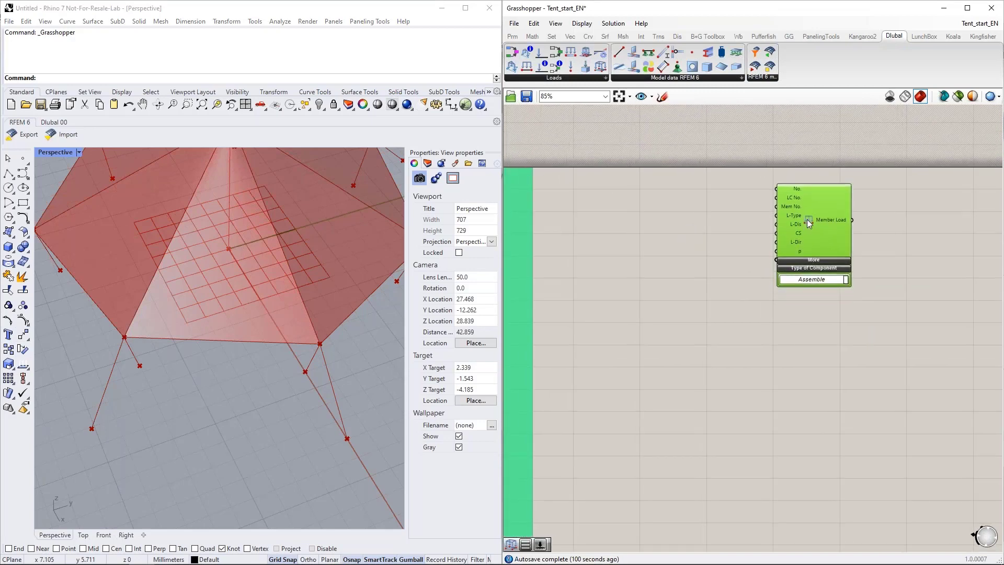
scroll(732, 217, "up", 1)
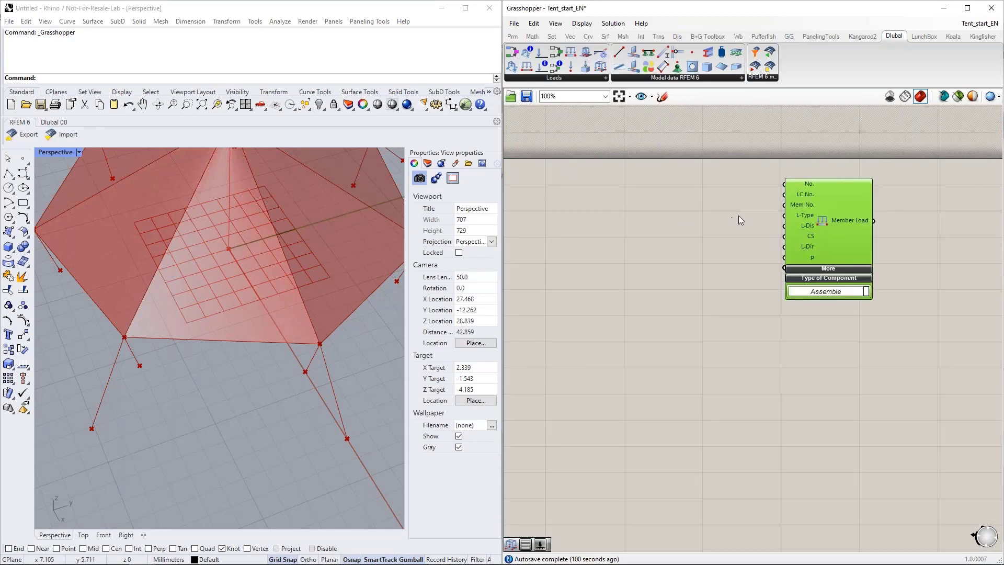
scroll(912, 222, "down", 4)
scroll(910, 230, "up", 3)
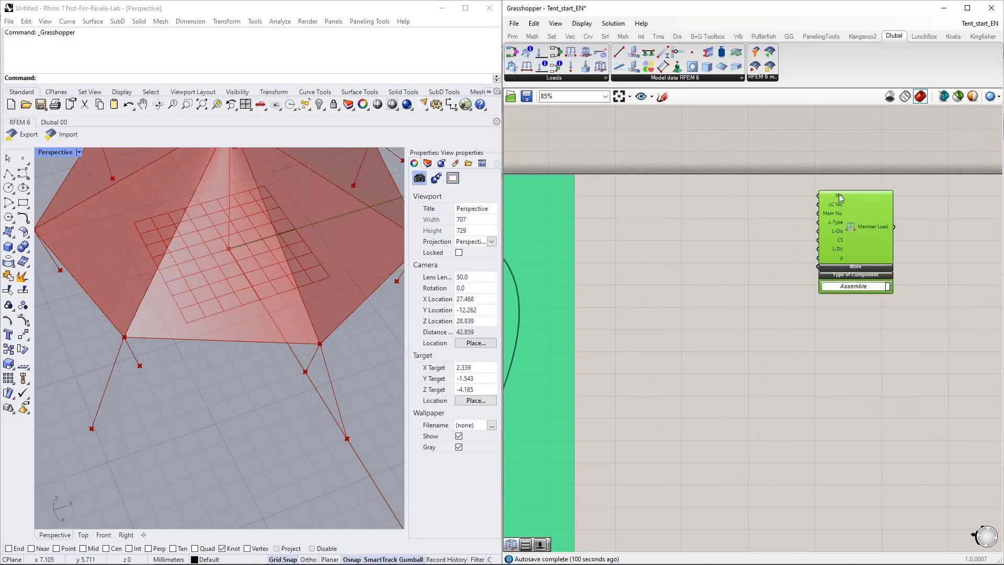
mouse_move(838, 194)
Step: Connect the FF Load Case output to the Member Load's LC No. input
right_click_drag(702, 276, 825, 240)
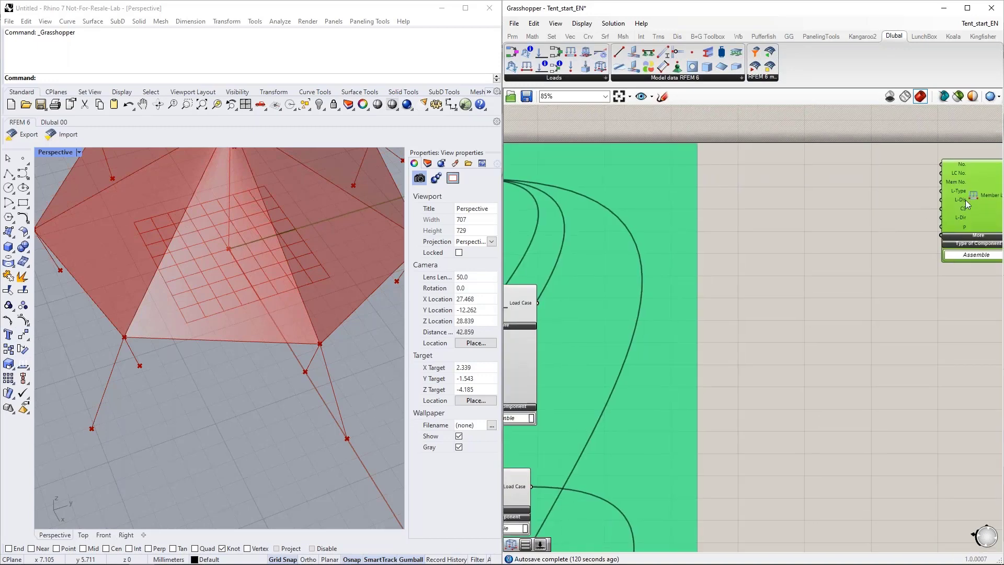
left_click_drag(965, 200, 842, 310)
right_click_drag(678, 387, 802, 261)
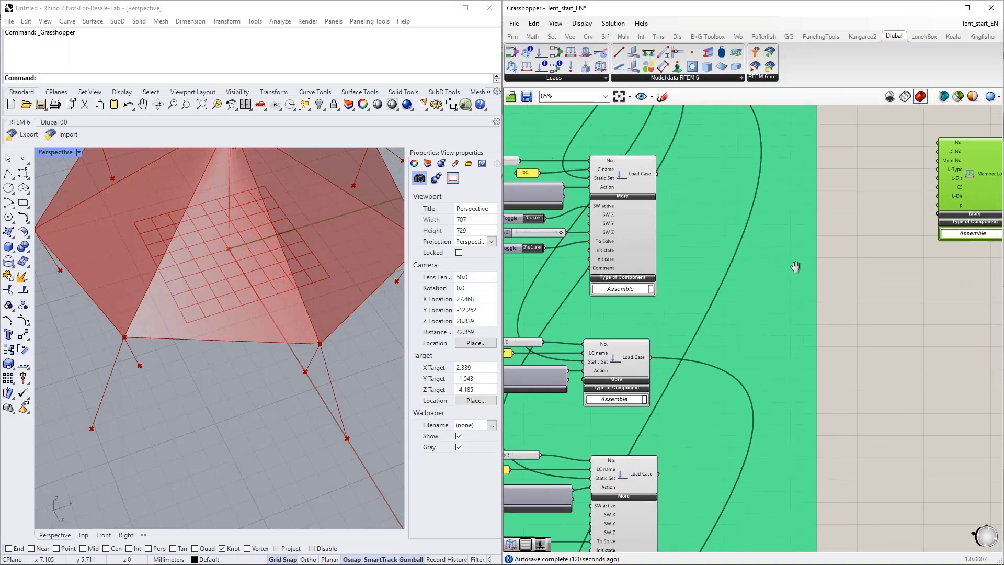
left_click_drag(643, 364, 929, 160)
right_click_drag(510, 357, 603, 320)
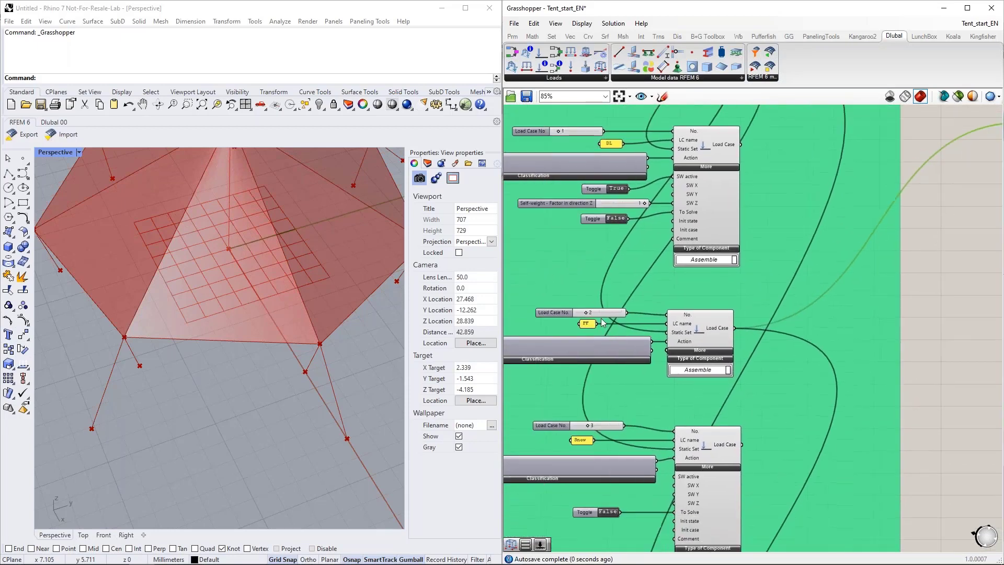
Step: Move the Member Load component below the green group, close to the Member components in the cyan group
right_click_drag(868, 260, 664, 393)
scroll(687, 290, "down", 4)
right_click_drag(717, 352, 974, 324)
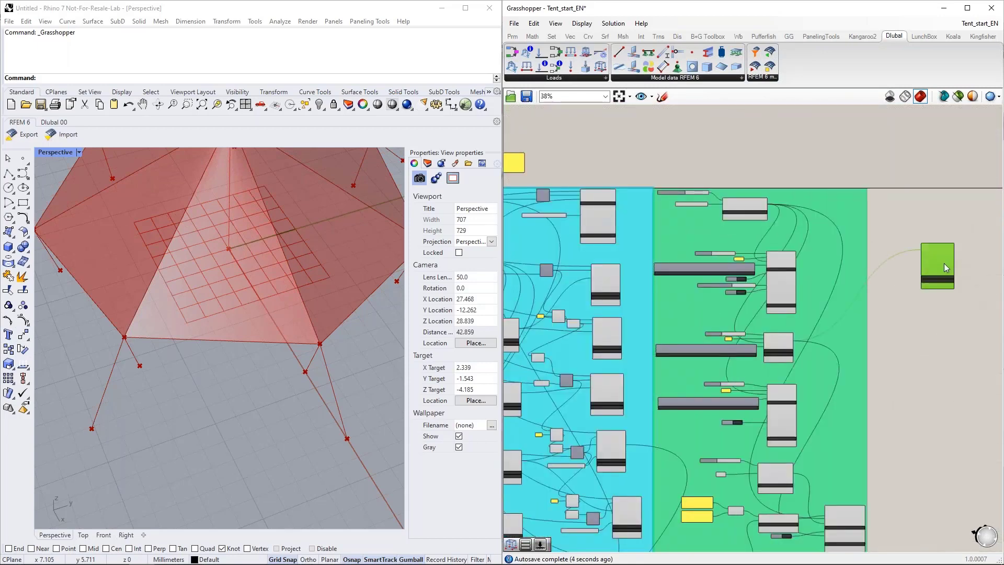
left_click_drag(943, 263, 672, 525)
right_click_drag(711, 539, 869, 196)
left_click_drag(825, 180, 886, 282)
scroll(872, 247, "up", 5)
right_click_drag(898, 263, 808, 414)
scroll(798, 410, "down", 4)
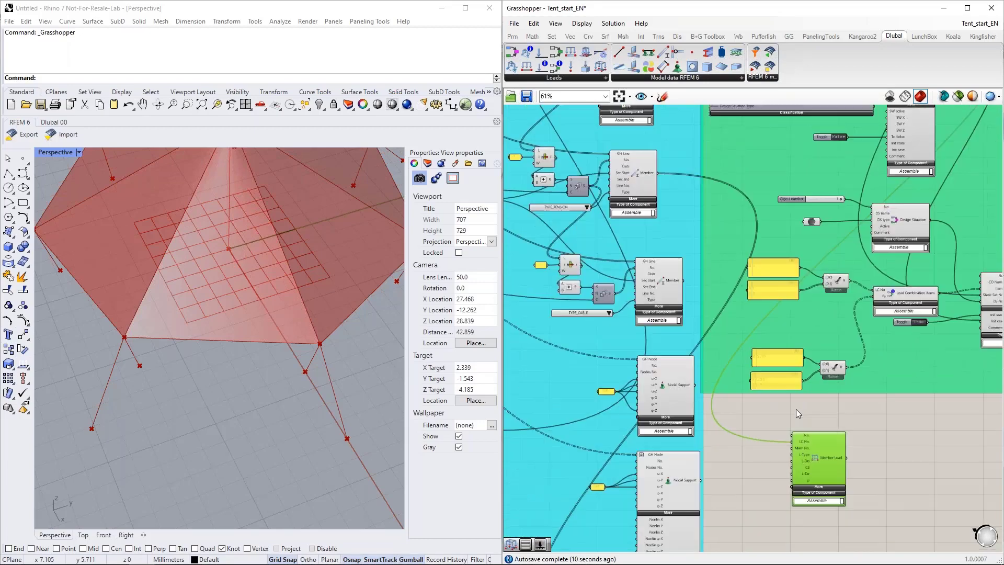
scroll(627, 319, "up", 2)
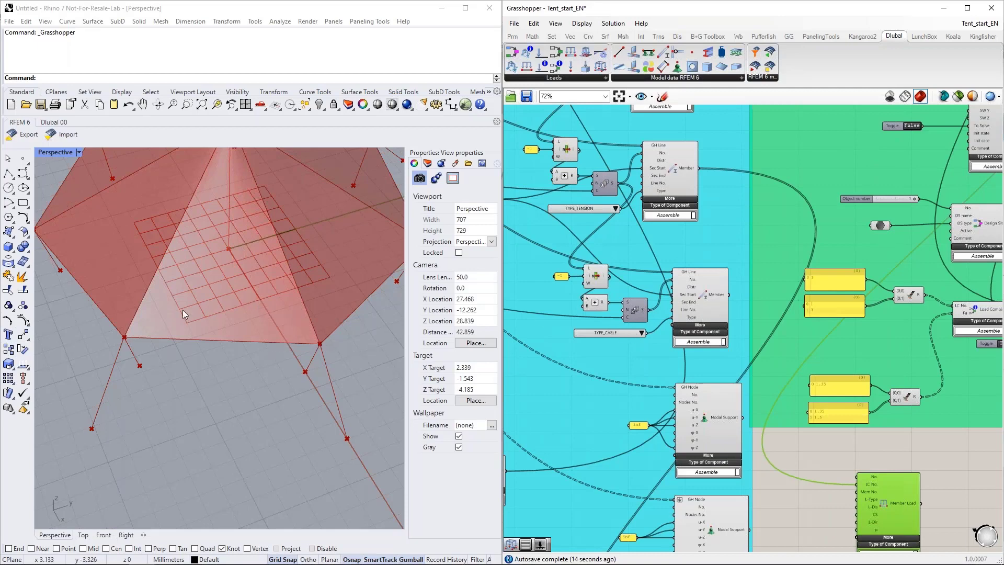
Step: Connect the output of the TYPE_CABLE Member component to the Member Load's Mem No. input
right_click_drag(708, 297, 685, 265)
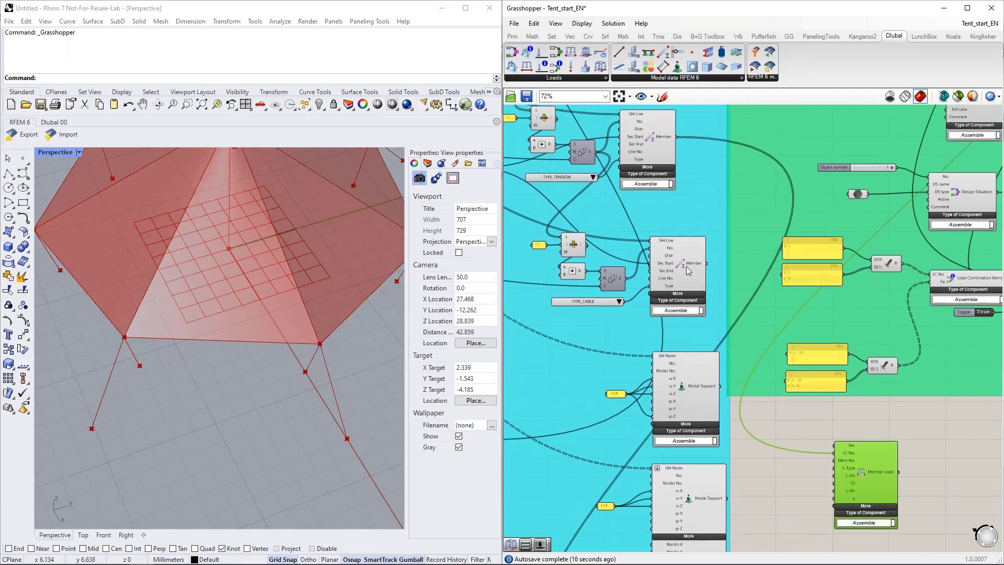
left_click(686, 266)
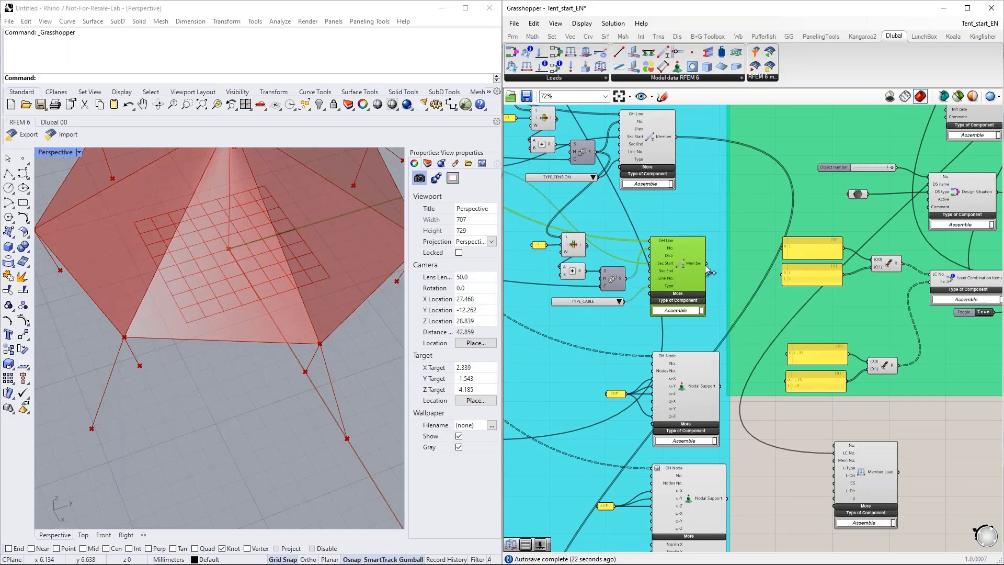
left_click_drag(705, 263, 827, 468)
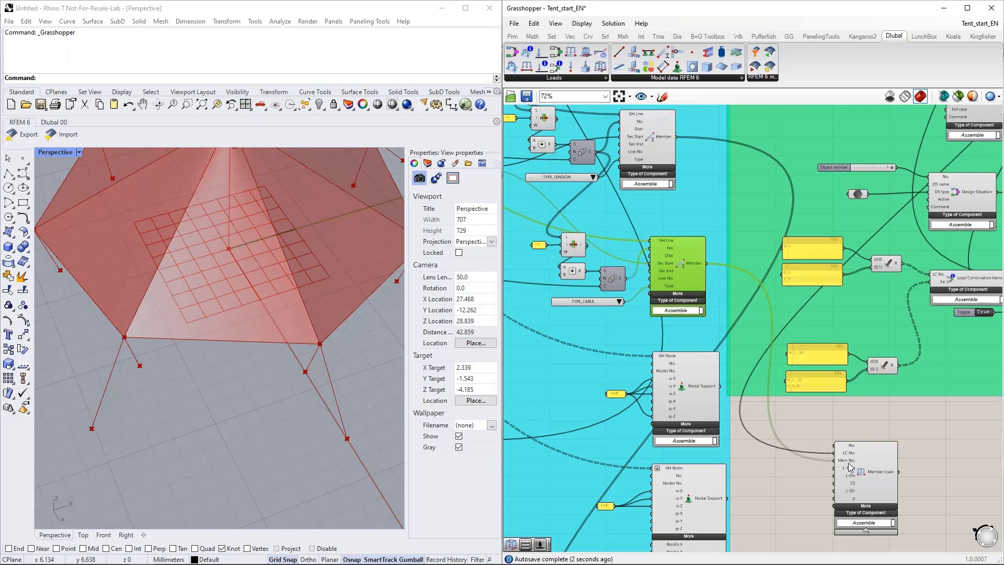
mouse_move(849, 467)
mouse_move(618, 282)
Step: Move the wired Member Load component back to the empty canvas beside the green group's upper part
left_click(692, 388)
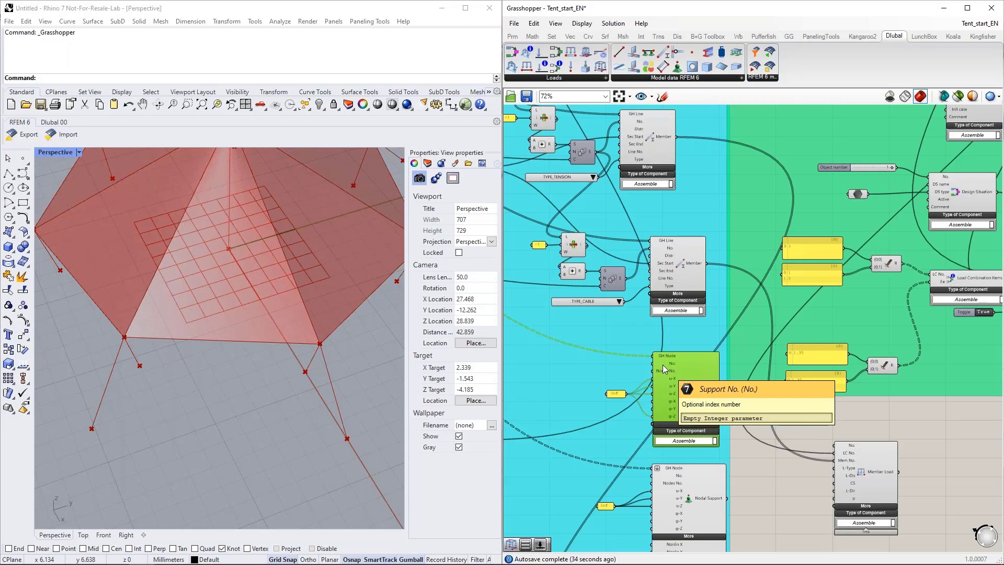
scroll(514, 390, "down", 1)
scroll(514, 390, "down", 7)
left_click_drag(603, 411, 748, 206)
scroll(748, 206, "up", 8)
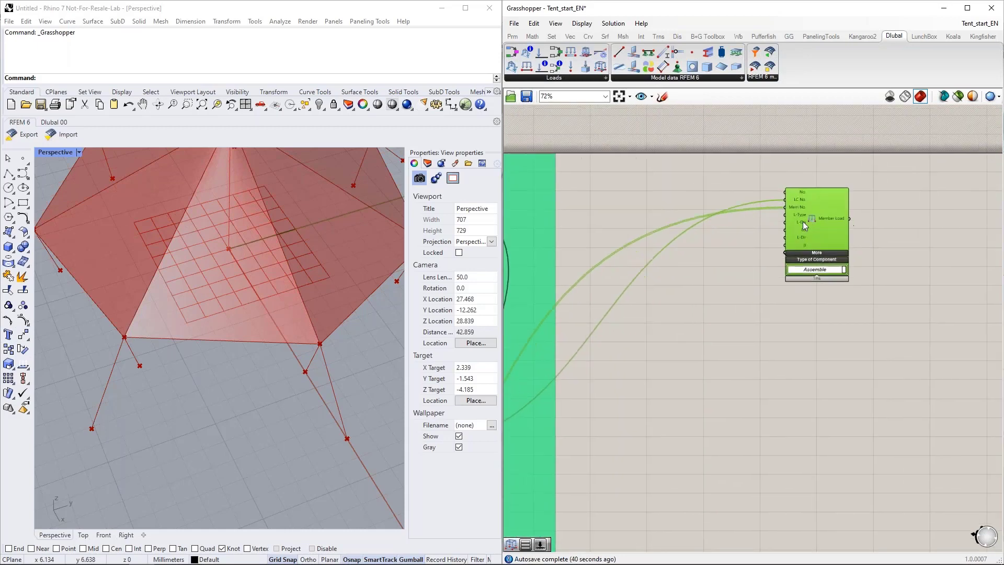
scroll(680, 219, "up", 3)
Step: Add a Value List, connect it to the Member Load's L-Type input and set it to LOAD_TYPE_FORM_FINDING
double_click(598, 175)
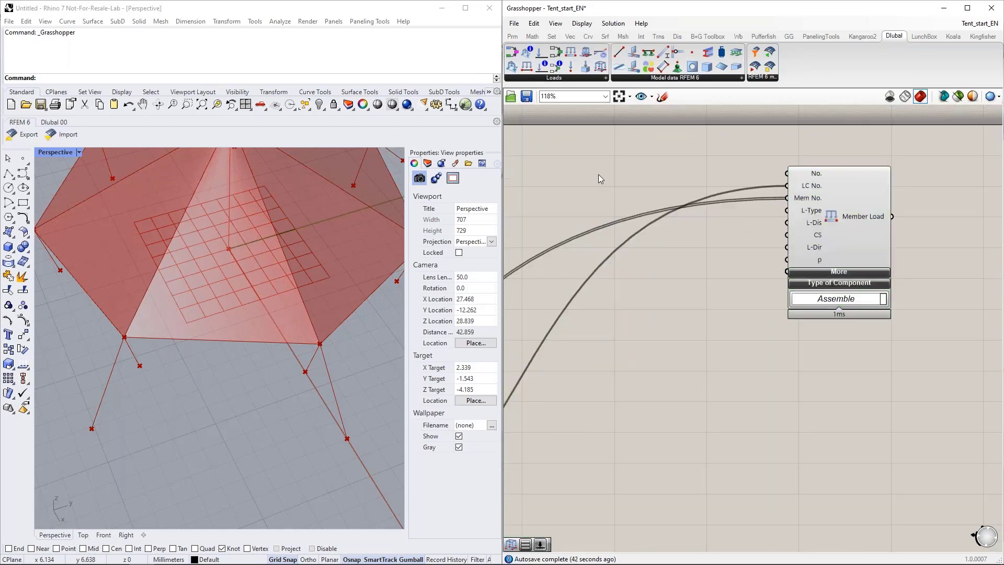
type("val")
left_click(599, 163)
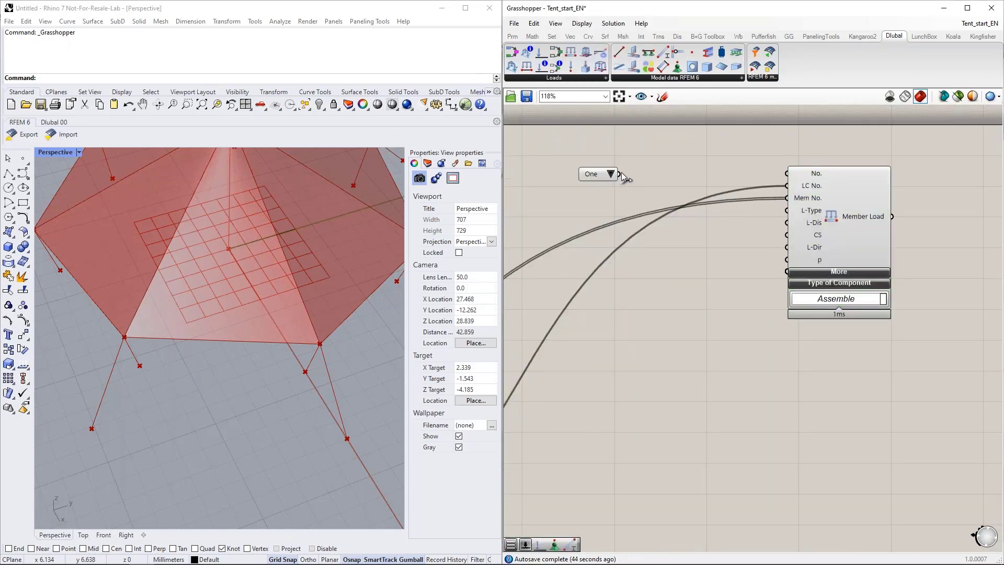
left_click_drag(596, 175, 787, 210)
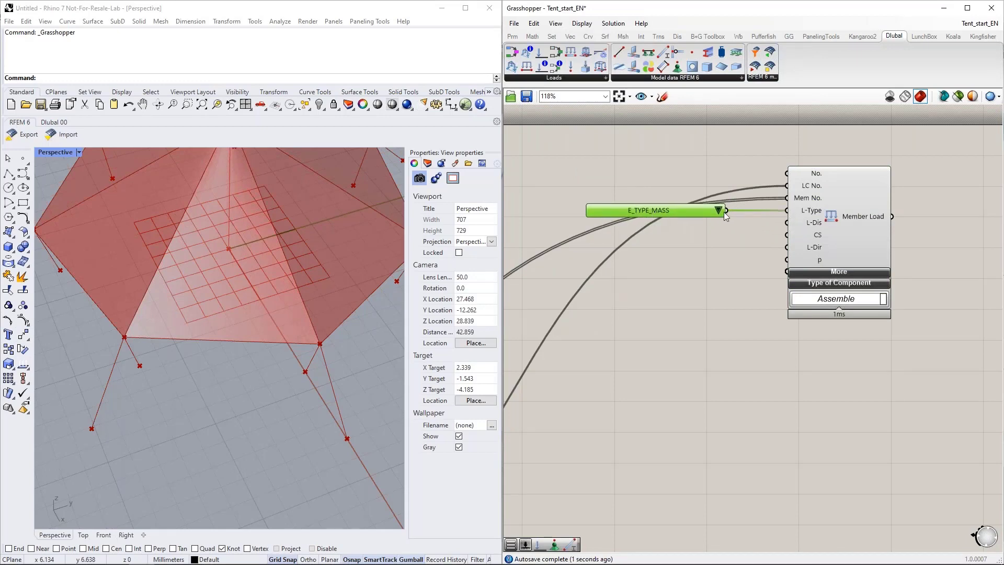
left_click(719, 212)
left_click(763, 272)
left_click_drag(684, 217, 674, 218)
Step: Add a second Value List below the load type list and expand the additional inputs of Member Load
double_click(634, 276)
type("va")
left_click(636, 266)
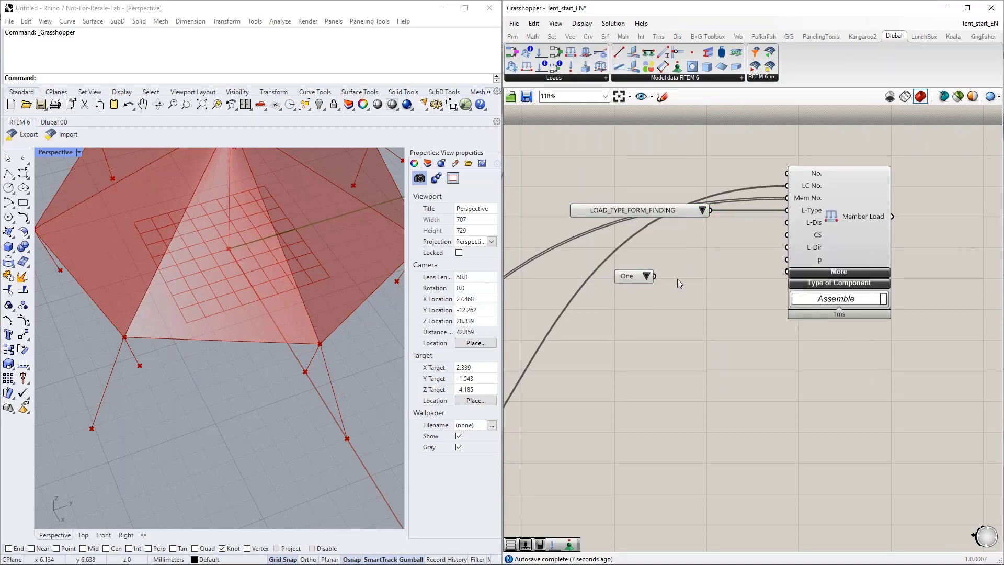
left_click(851, 272)
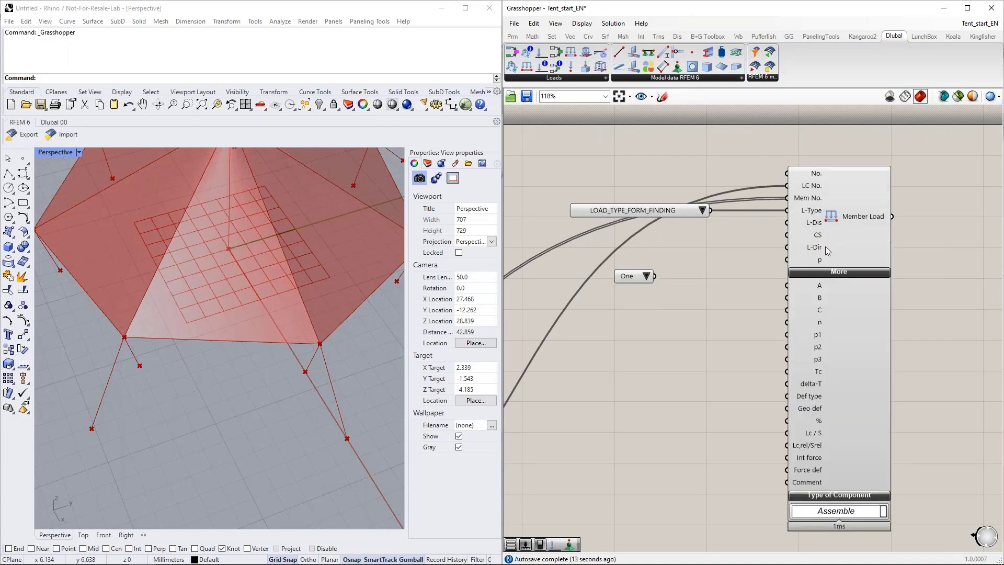
right_click_drag(722, 435, 696, 399)
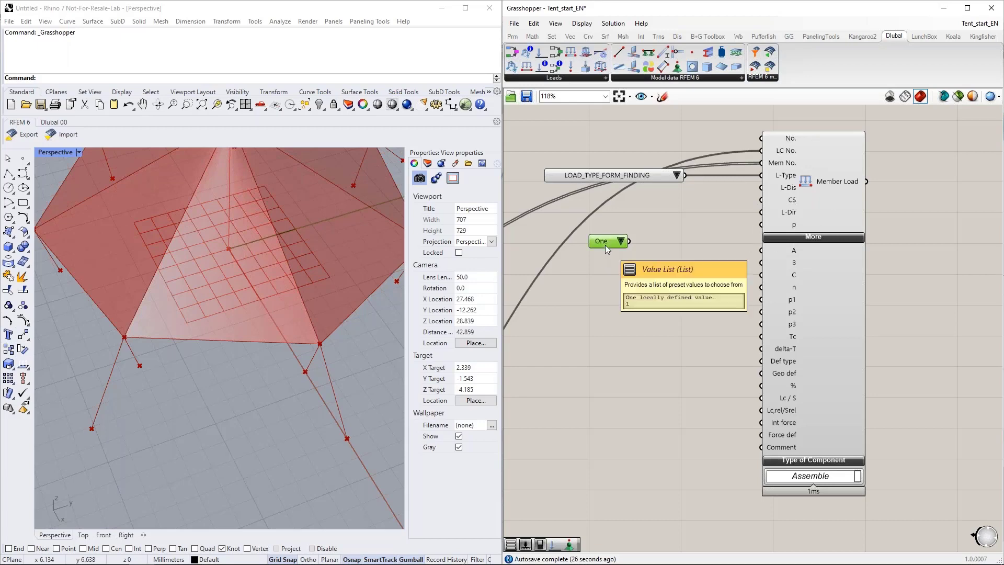
Step: Connect the second Value List to the Member Load's Def type input and align it beside that input
left_click_drag(605, 244, 618, 326)
right_click_drag(798, 241, 791, 208)
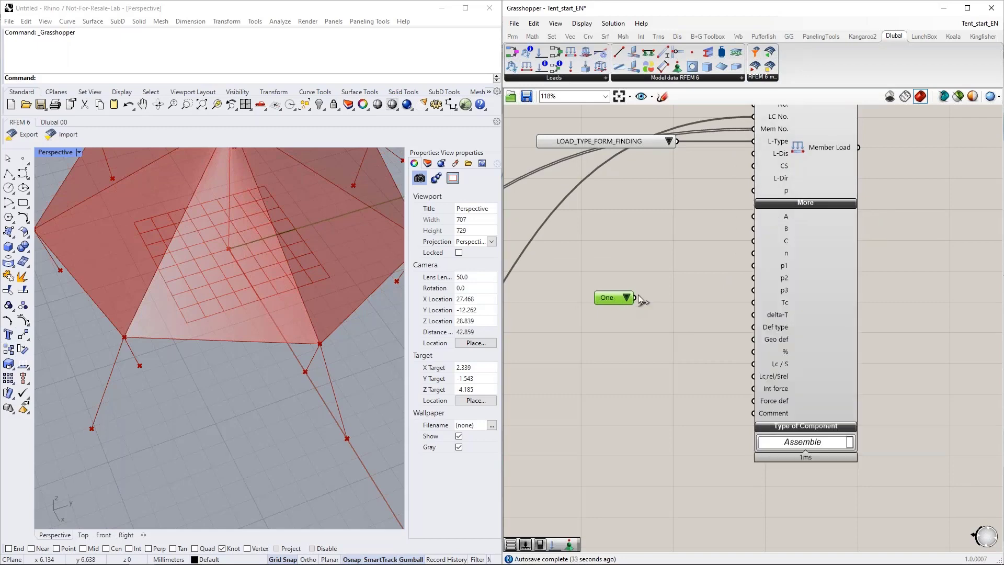
left_click_drag(655, 308, 751, 327)
left_click_drag(663, 300, 641, 330)
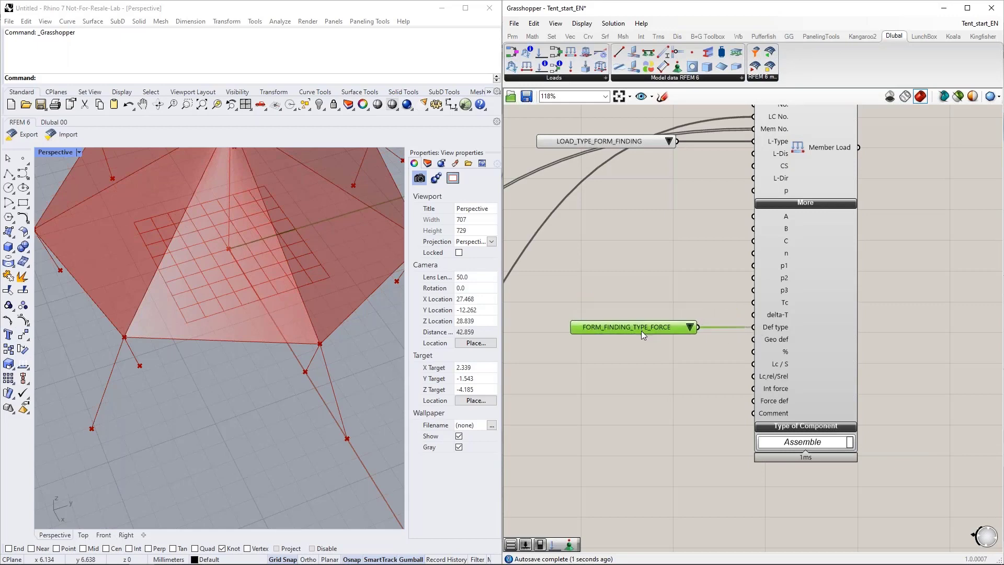
Step: Set the Value List feeding the Member Load's Def type input to FORM_FINDING_TYPE_GEOMETRIC
left_click(690, 326)
left_click(714, 344)
right_click_drag(677, 343, 671, 289)
Step: Duplicate the form-finding type list, connect the copy to the Member Load's Geo def input and set it to FORM_FINDING_GEOMETRIC_INPUT_PARAMETER_SAG
key("ctrl+c")
key("ctrl+v")
left_click_drag(650, 284, 620, 305)
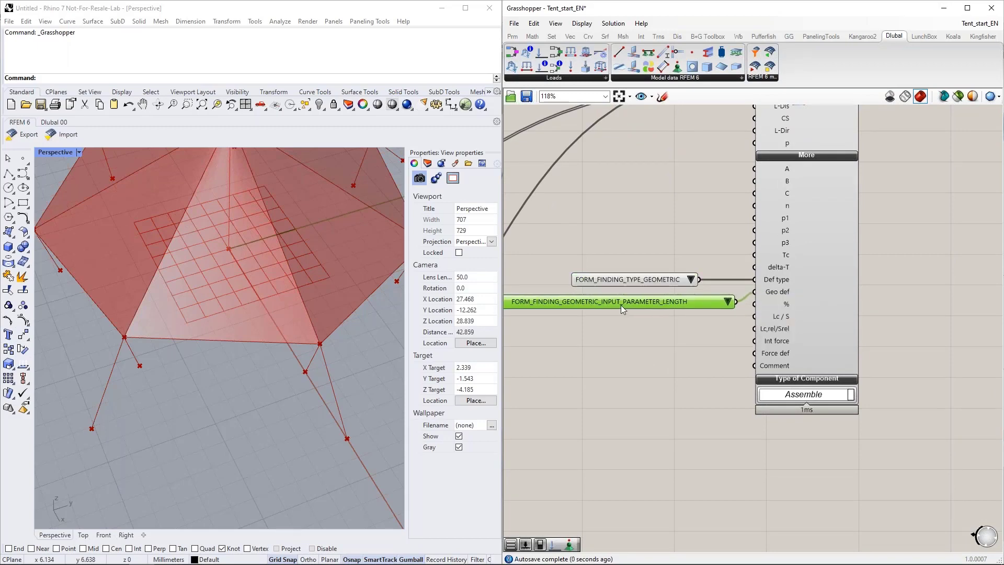
left_click(735, 299)
left_click(753, 340)
right_click_drag(680, 307, 695, 283)
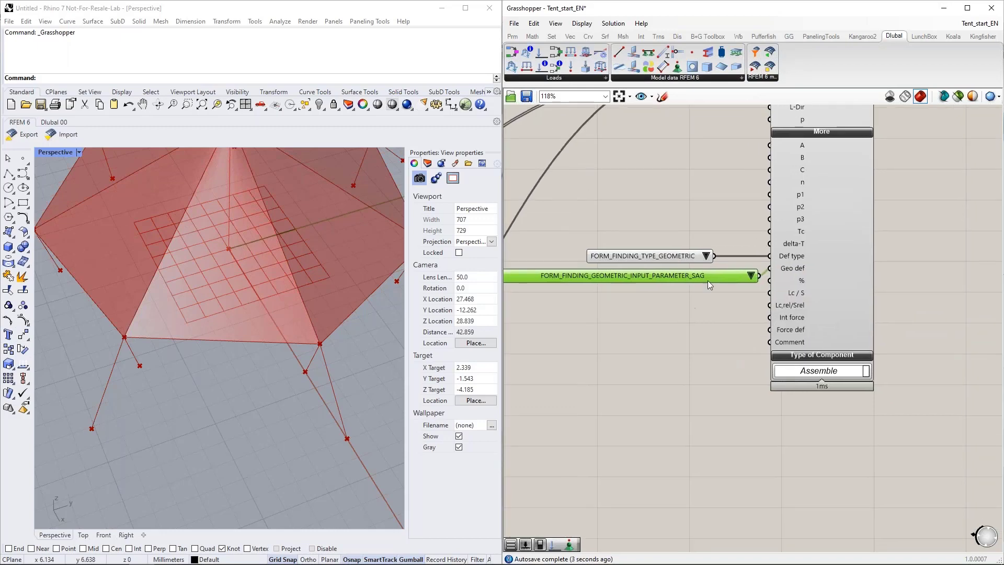
right_click_drag(706, 334, 707, 312)
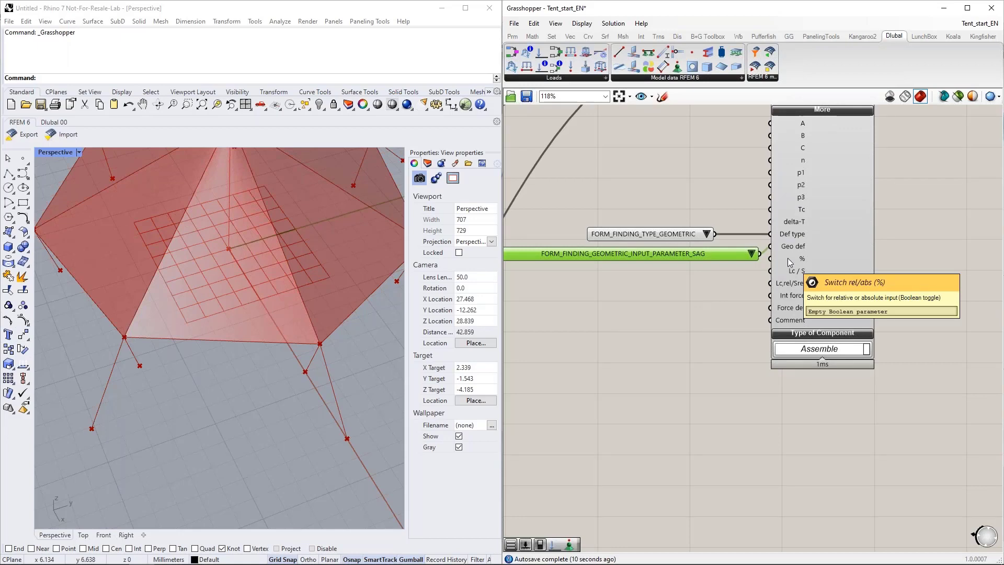
Step: Add a Boolean Toggle, connect it to the Member Load's % input and set it to True, aligned below the sag list
double_click(712, 277)
type("boolea")
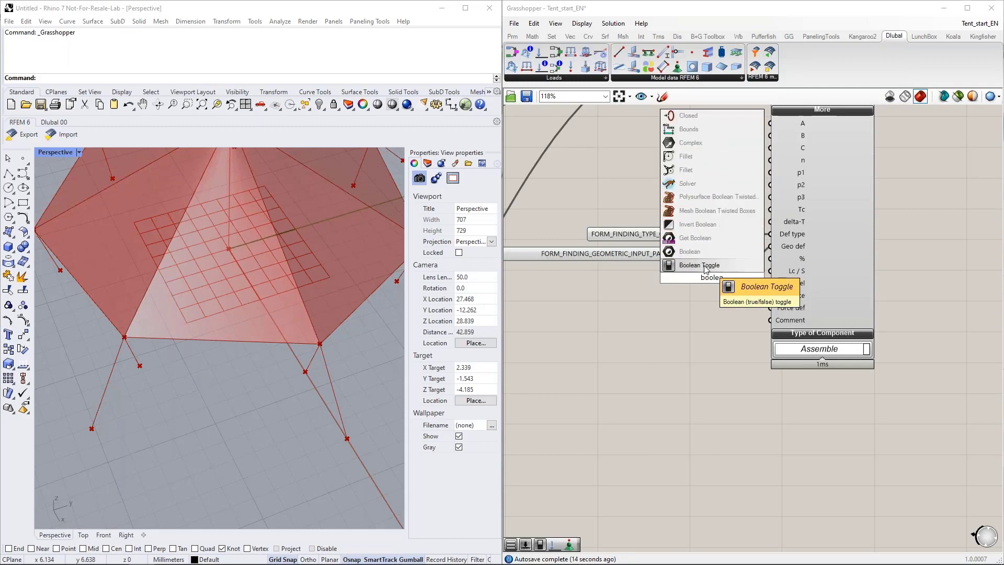
key("Return")
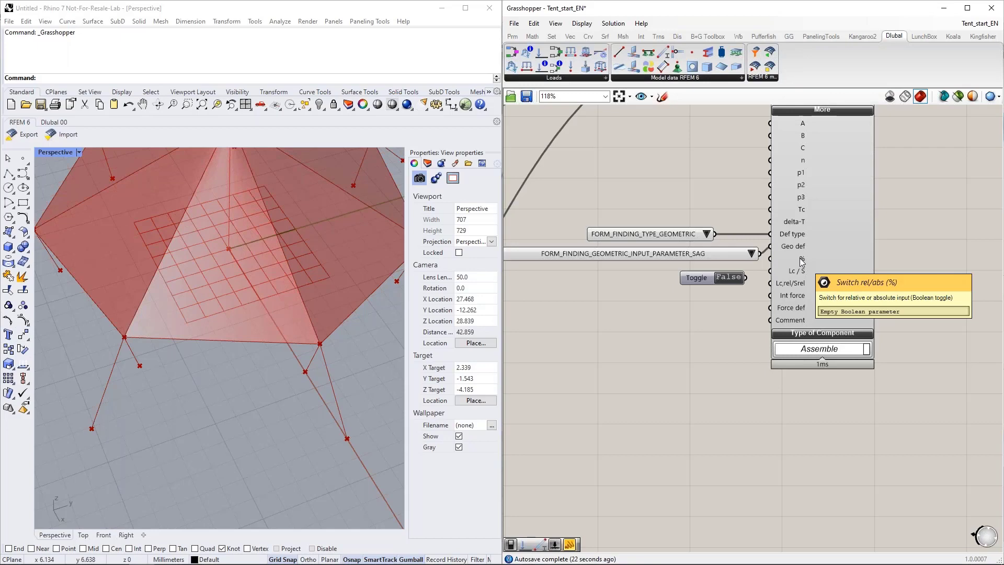
left_click_drag(746, 277, 770, 271)
left_click_drag(696, 278, 686, 273)
right_click_drag(686, 297, 676, 290)
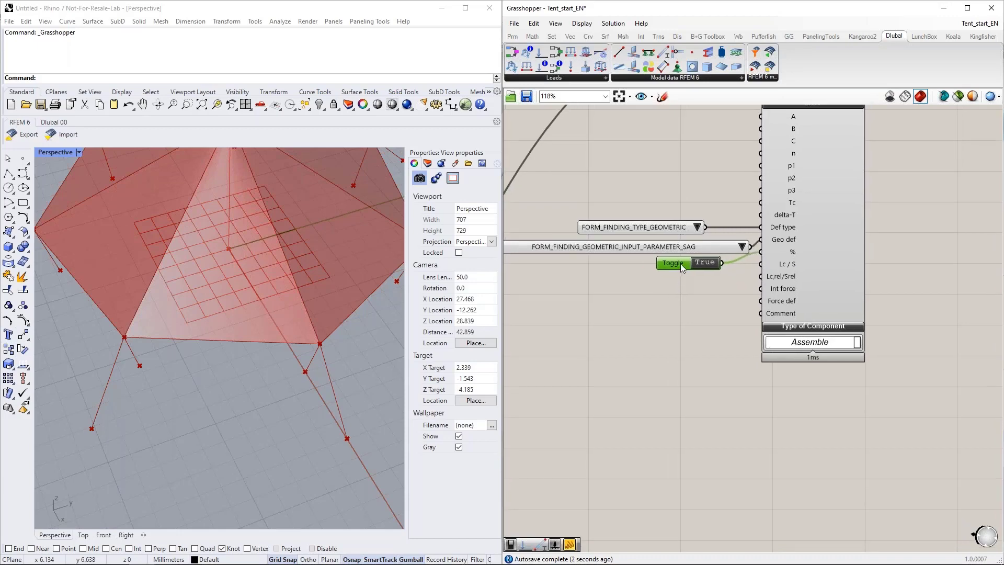
left_click_drag(681, 267, 683, 273)
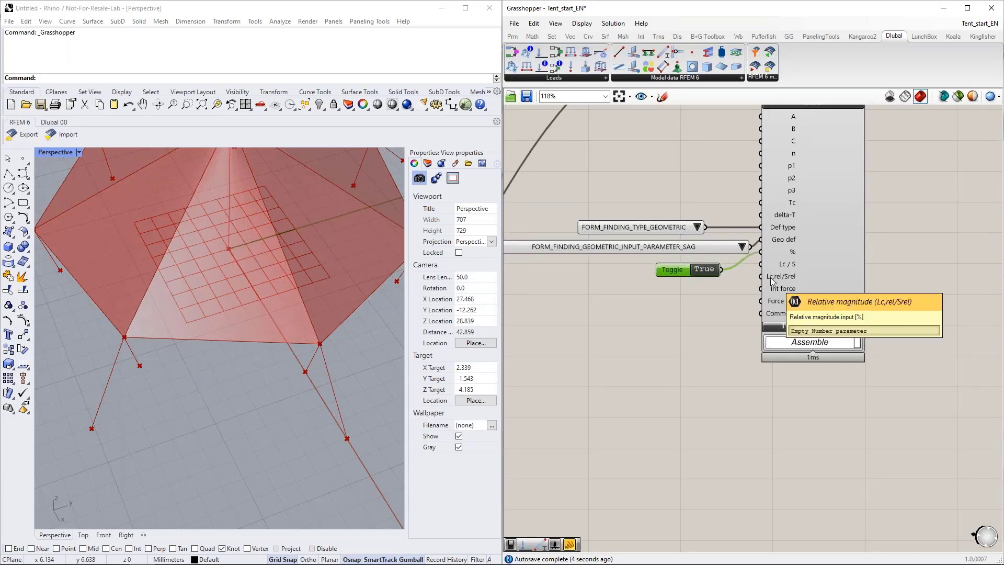
Step: Create a number slider with value 0.1 and connect it to the Member Load's Lc,rel/Srel input
double_click(665, 302)
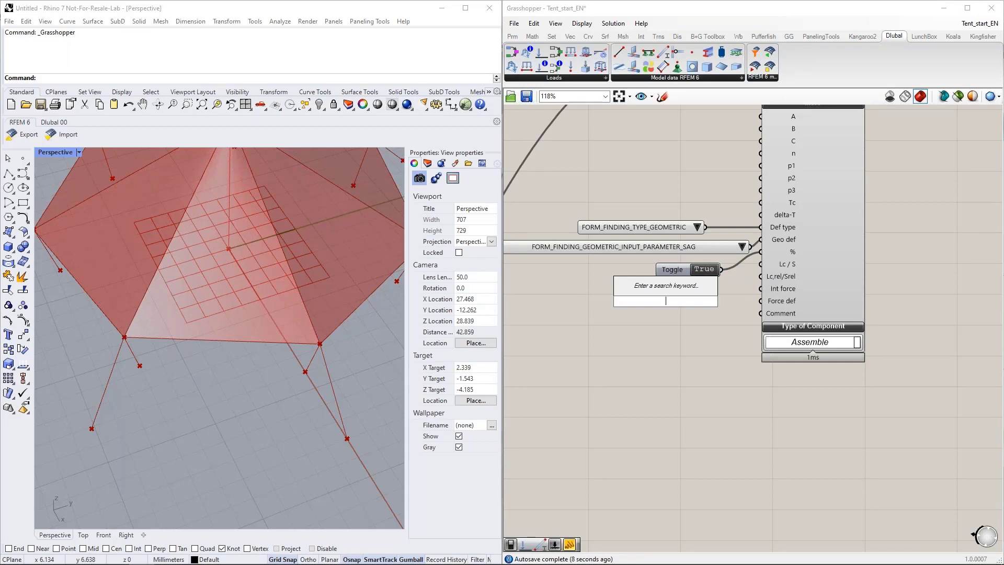
type("0.1")
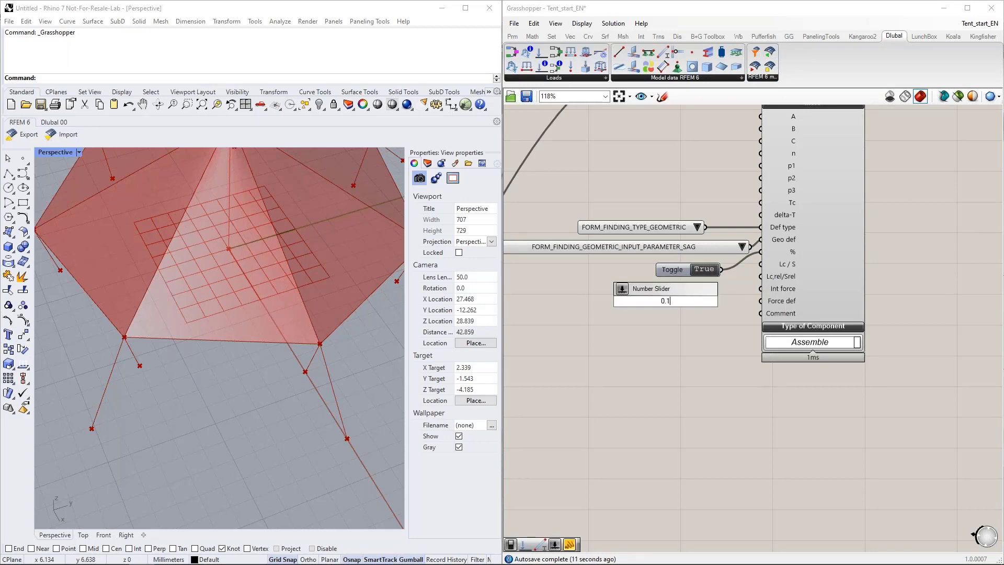
key("Return")
left_click_drag(675, 306, 761, 276)
left_click_drag(691, 296, 666, 288)
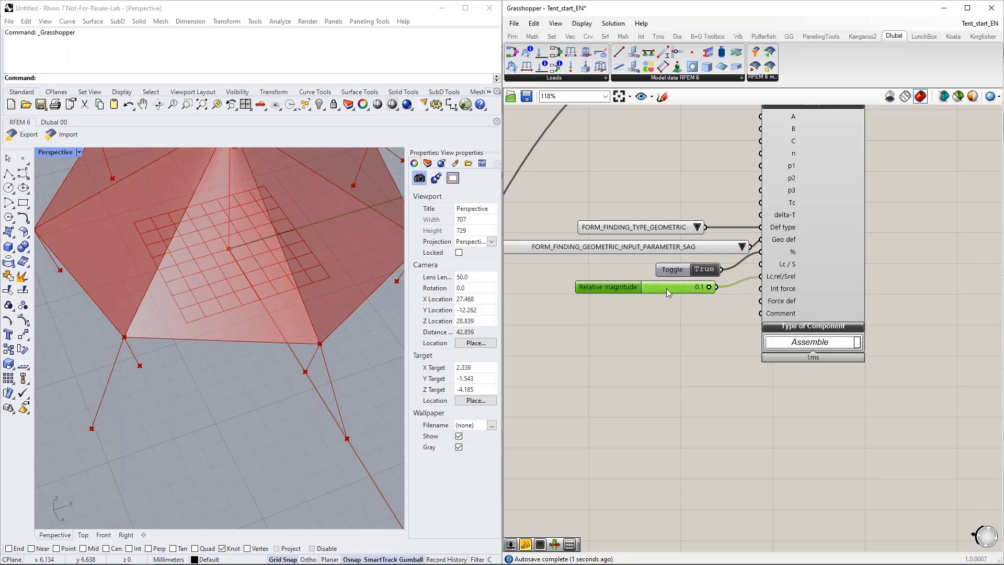
Step: Add a Value List, connect it to the Member Load's Int force input and set it to FORM_FINDING_INTERNAL_FORCE_TENSION
double_click(667, 325)
type("val")
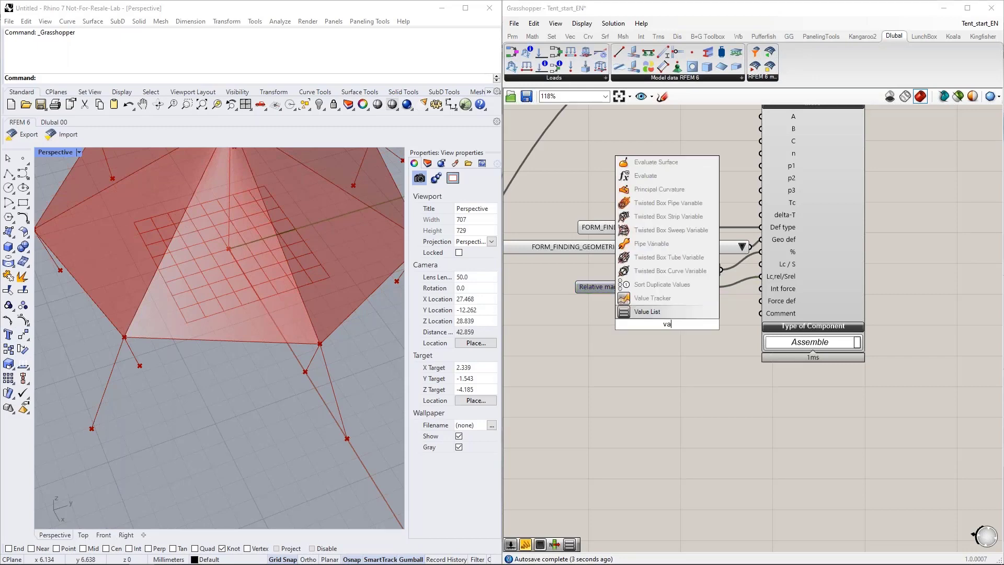
left_click(659, 312)
left_click_drag(687, 324, 762, 288)
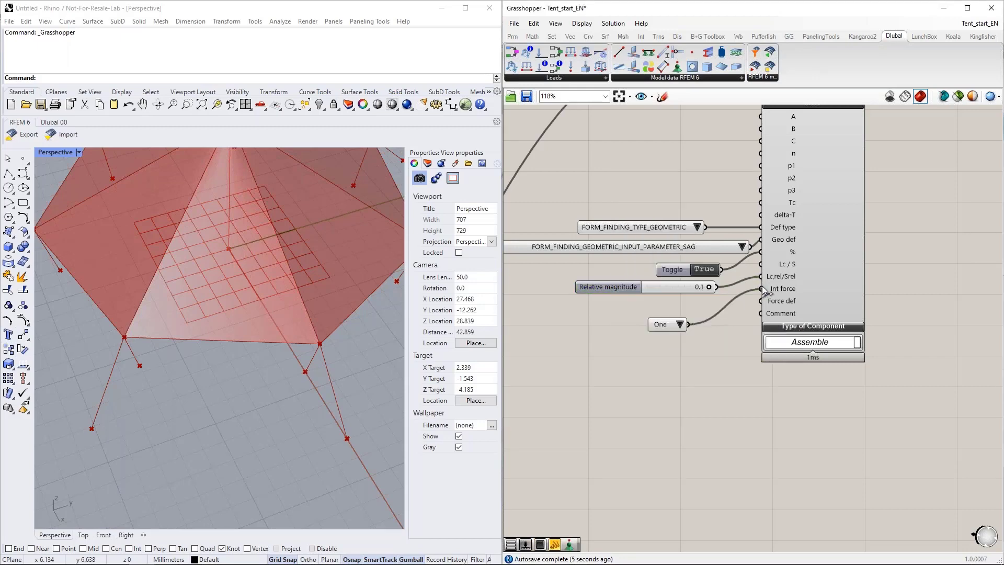
left_click_drag(719, 322, 606, 308)
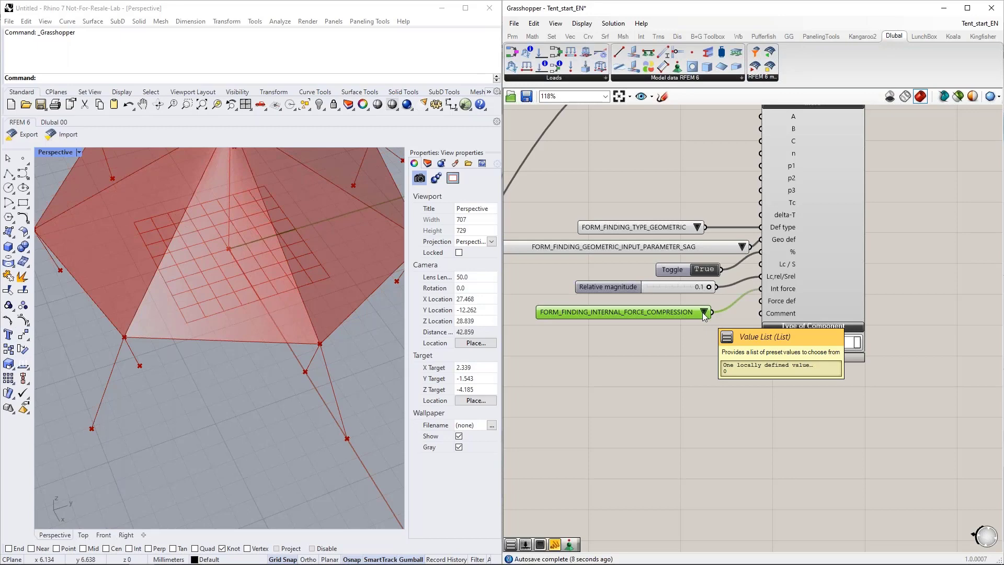
left_click(703, 312)
left_click(739, 331)
left_click_drag(680, 312, 682, 305)
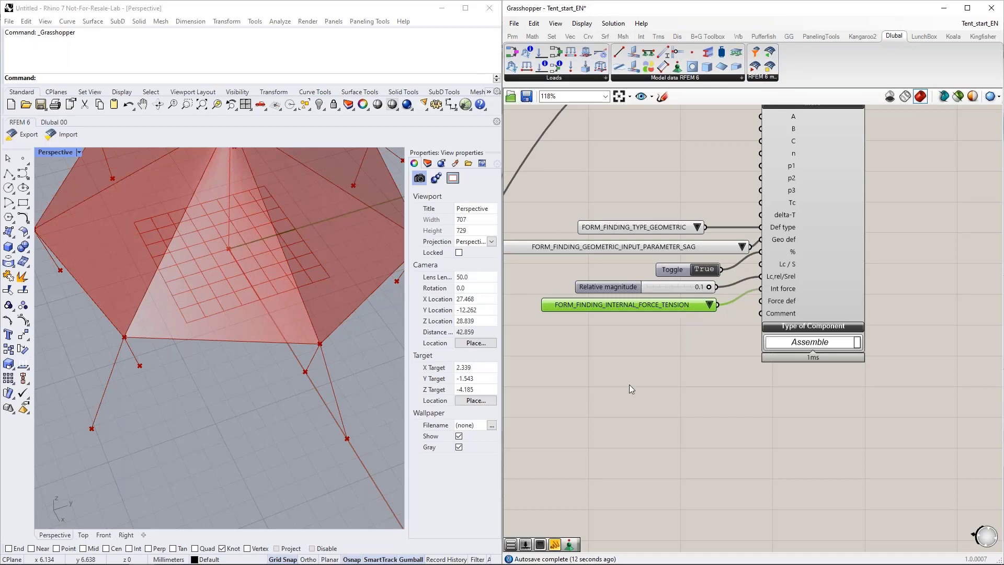
Step: Place a Surface Load component below the Member Load and connect the load case already feeding the Member Load to its LC No. input
scroll(695, 387, "down", 4)
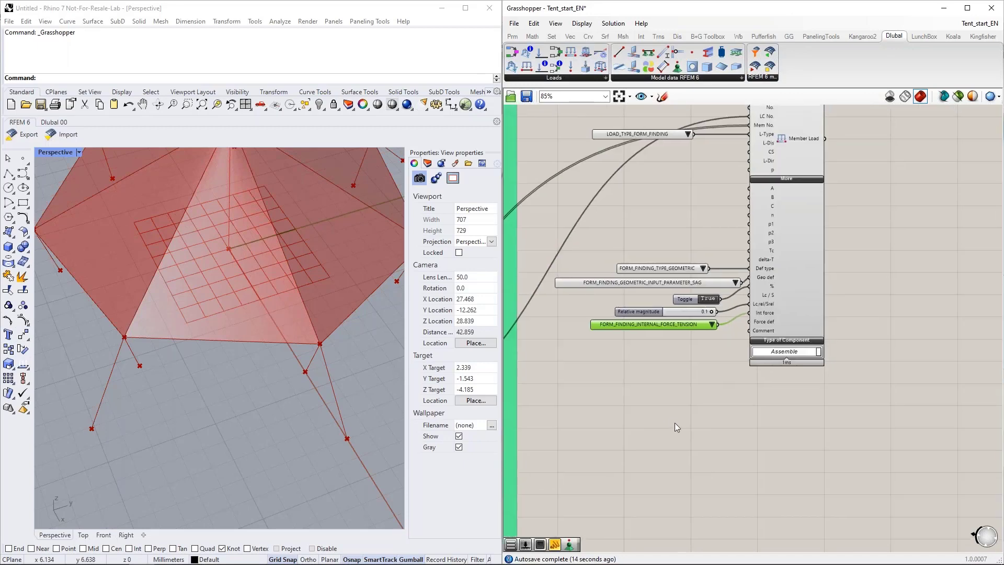
right_click_drag(644, 437, 694, 379)
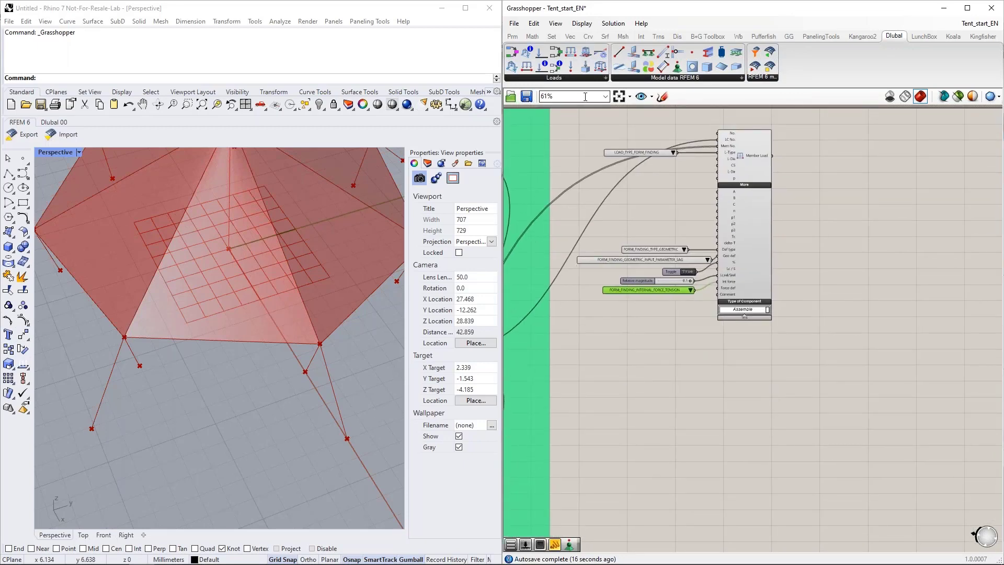
left_click_drag(623, 123, 758, 416)
right_click_drag(803, 427, 813, 376)
scroll(679, 354, "up", 2)
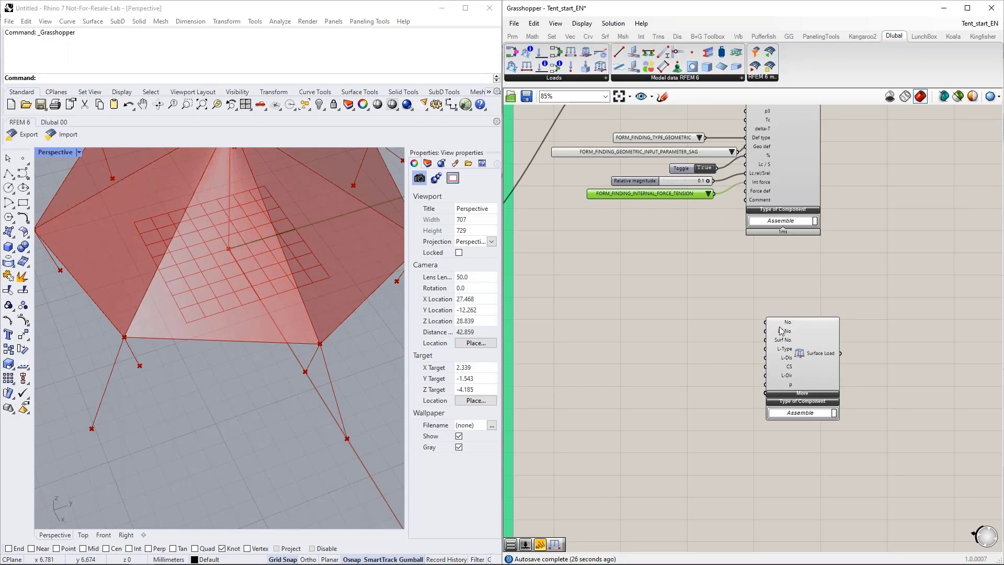
scroll(728, 332, "down", 2)
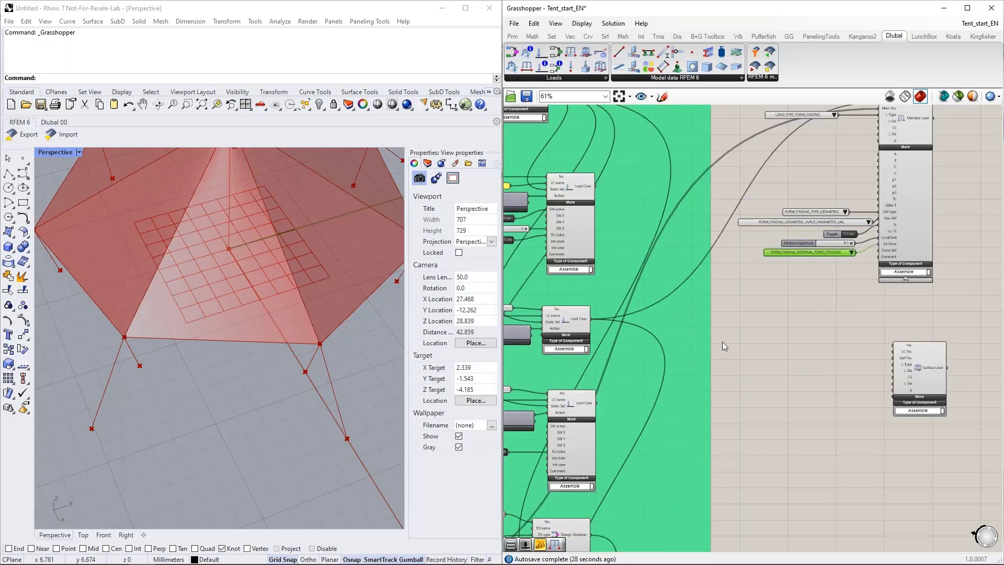
left_click_drag(591, 319, 890, 354)
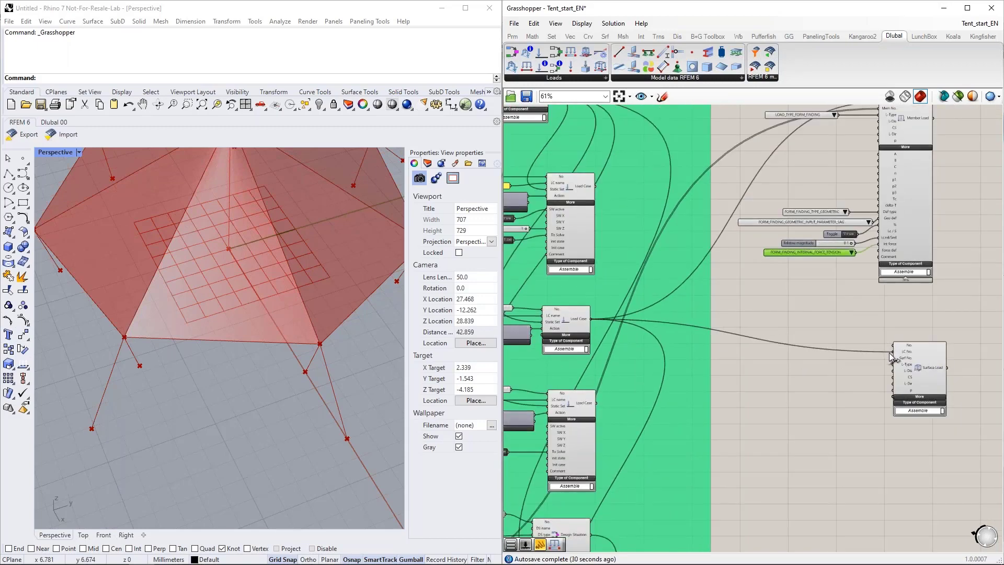
Step: Connect the Surface component's output to the Surface Load's Surf No. input and reposition the Surface Load below the Member Load
scroll(935, 372, "down", 3)
scroll(610, 231, "up", 6)
left_click_drag(586, 192, 676, 283)
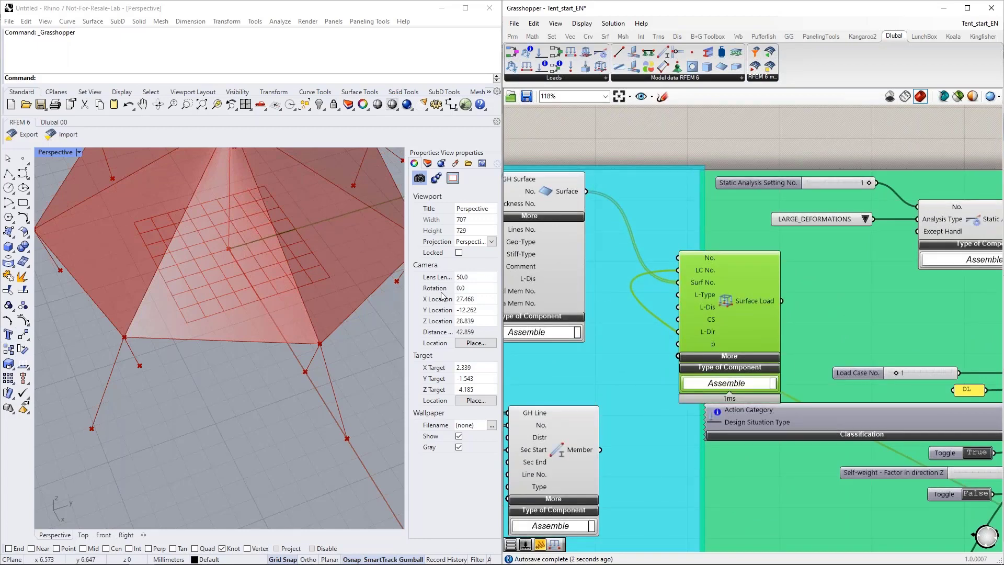
scroll(588, 273, "down", 5)
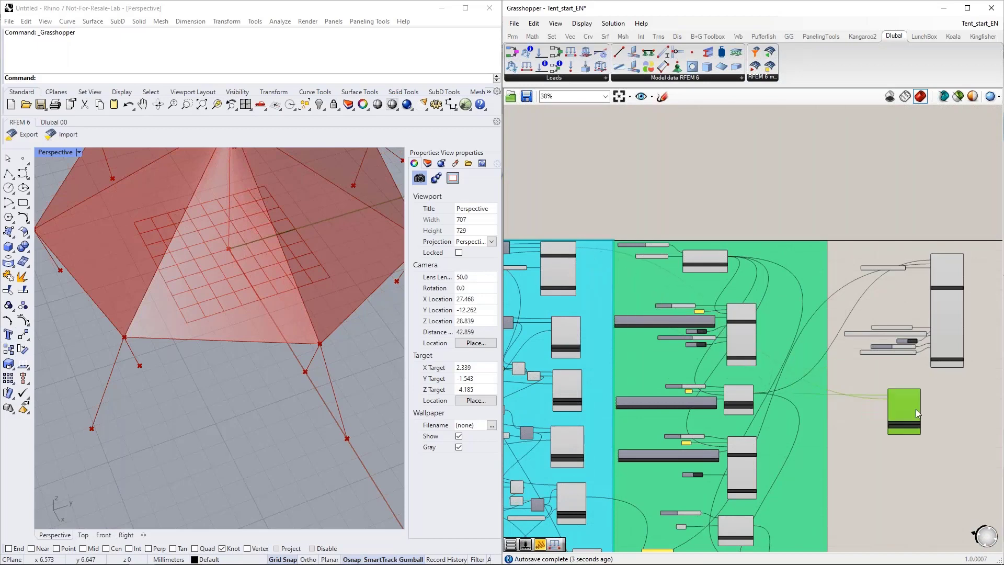
left_click_drag(914, 413, 961, 403)
scroll(957, 447, "up", 7)
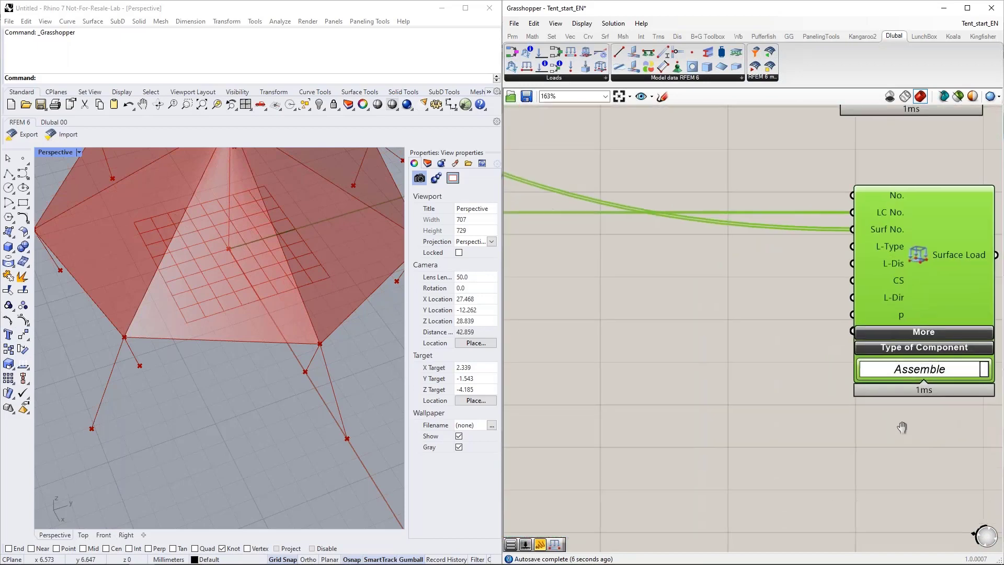
scroll(915, 430, "down", 3)
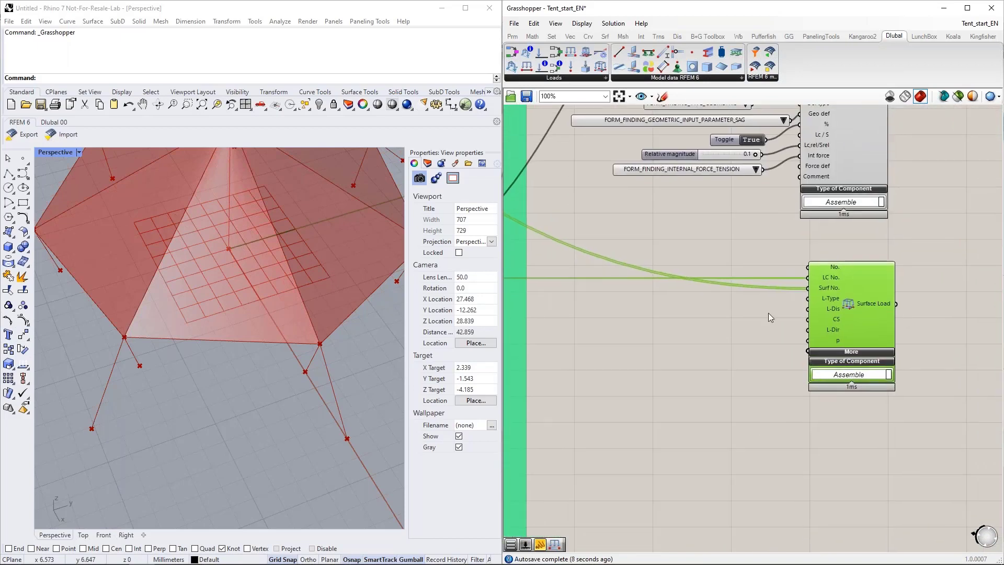
Step: Add a Value List, connect it to the Surface Load's L-Type input and set it to LOAD_TYPE_FORM_FINDING
double_click(646, 310)
type("va")
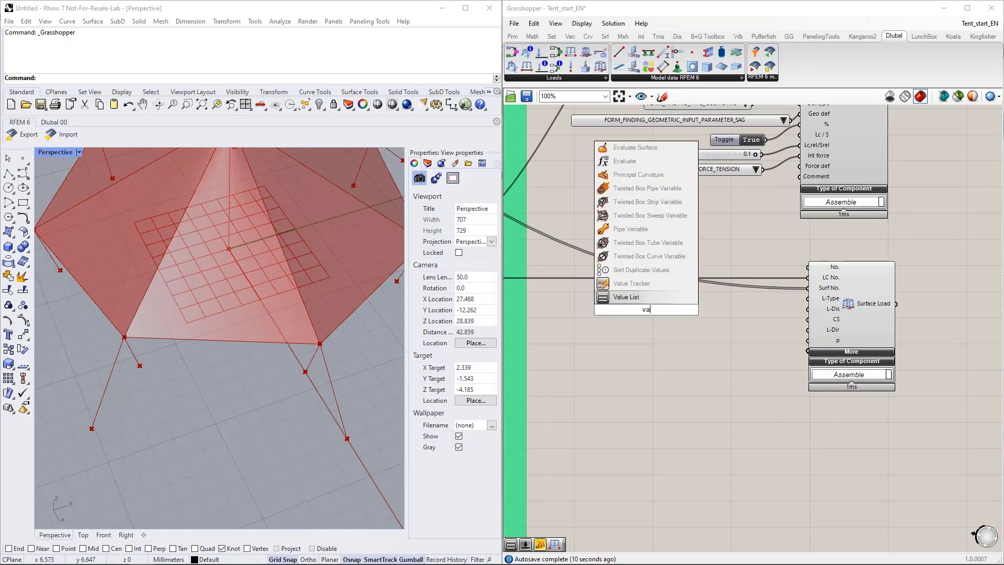
left_click(643, 298)
left_click_drag(719, 308, 808, 298)
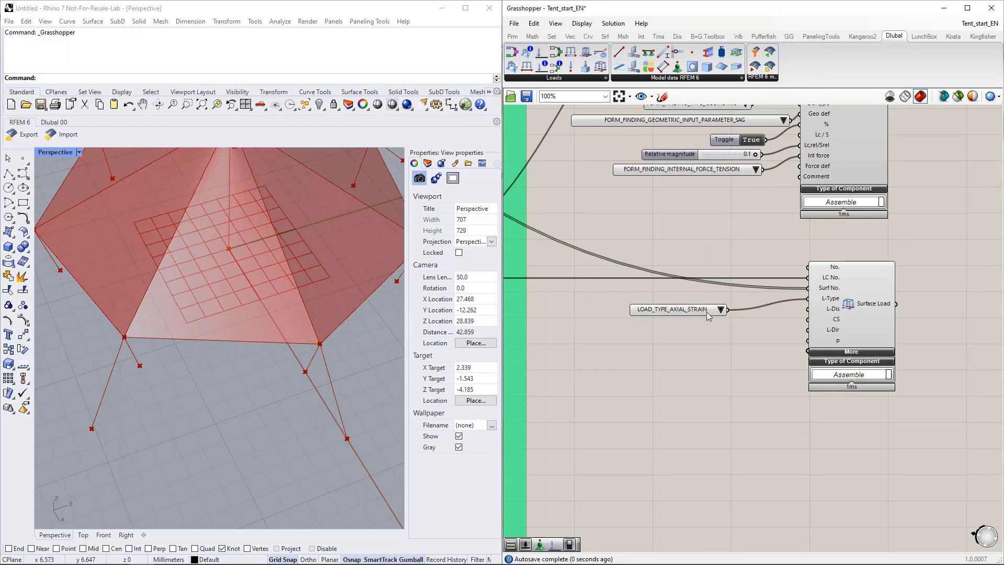
left_click(720, 309)
left_click(759, 338)
Step: Duplicate the load type list, connect the copy to the Surface Load's L-Dis input and set it to LOAD_DISTRIBUTION_RADIAL
left_click_drag(695, 310, 808, 309)
left_click(691, 322)
left_click(688, 302)
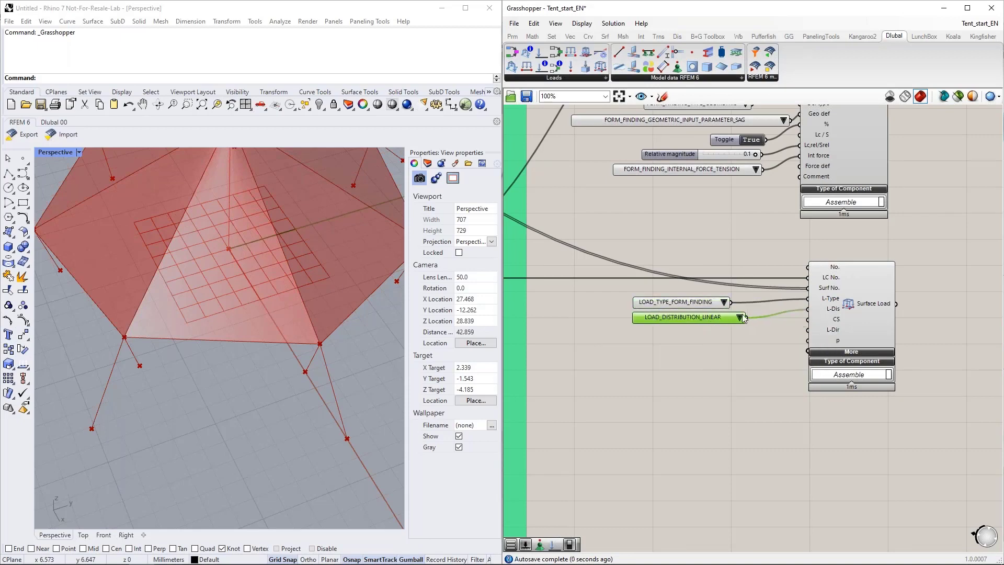
left_click(738, 318)
left_click(783, 369)
left_click_drag(698, 324, 703, 330)
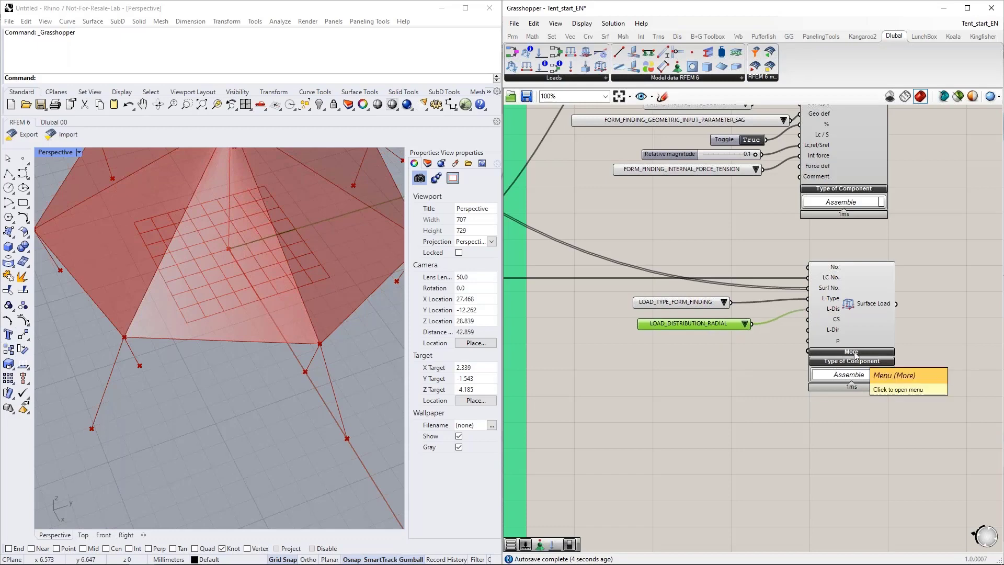
Step: Expand the Surface Load's additional inputs and connect a copied Value List with FORM_FINDING_CALCULATION_METHOD_PROJECTION to FF method
left_click(855, 356)
right_click_drag(720, 464, 678, 338)
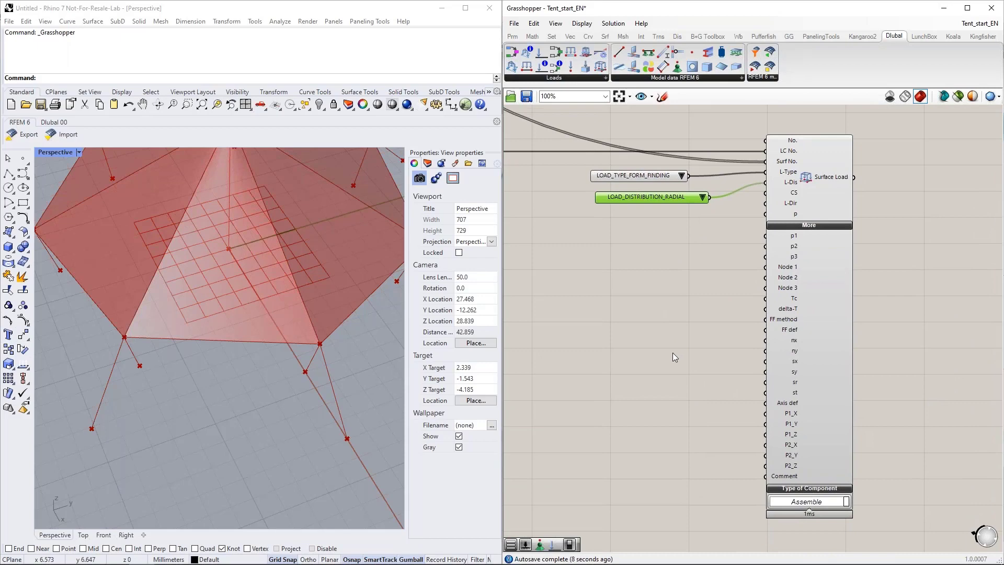
right_click_drag(651, 400, 661, 393)
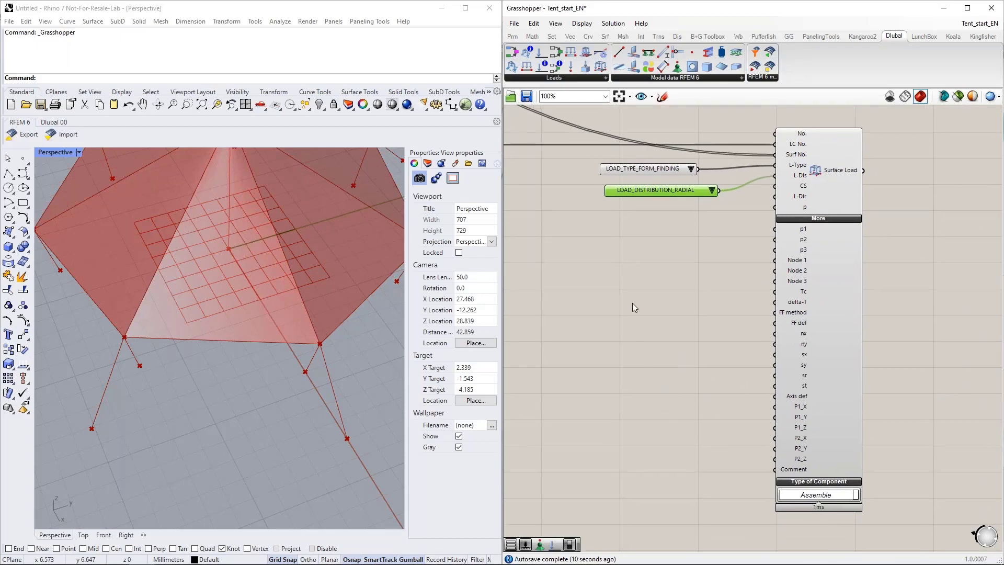
left_click_drag(635, 168, 652, 348, "alt")
left_click_drag(714, 348, 670, 313)
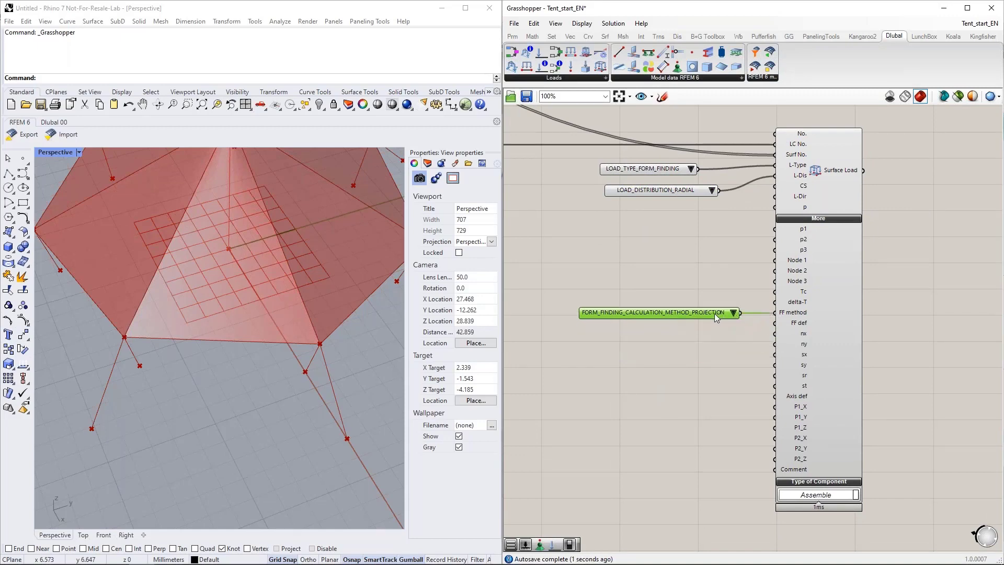
Step: Duplicate the load type list again, connect the copy to the Surface Load's FF def input and set it to FORM_FINDING_DEFINITION_STRESS
left_click_drag(674, 165, 689, 334, "alt")
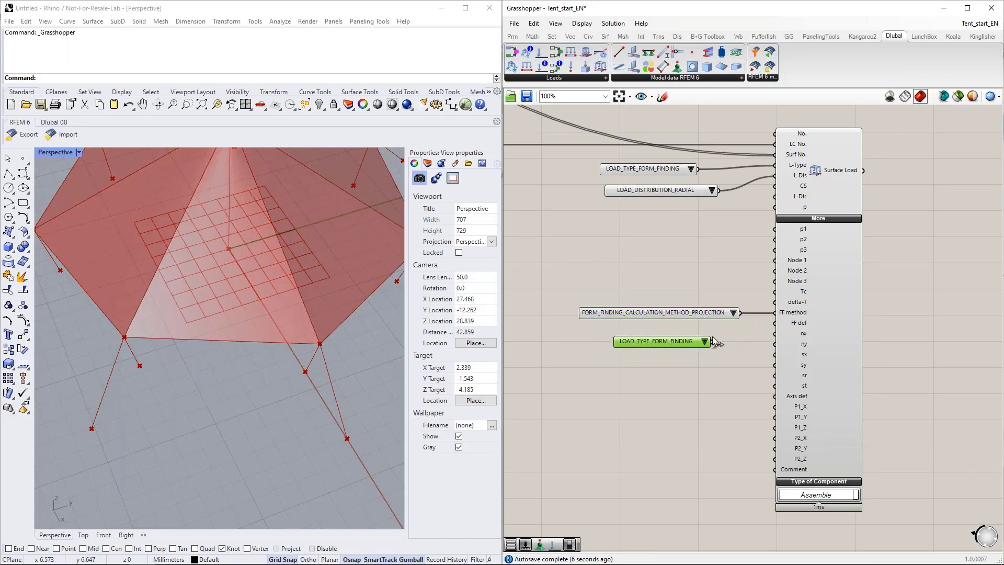
left_click_drag(764, 322, 774, 323)
left_click(720, 340)
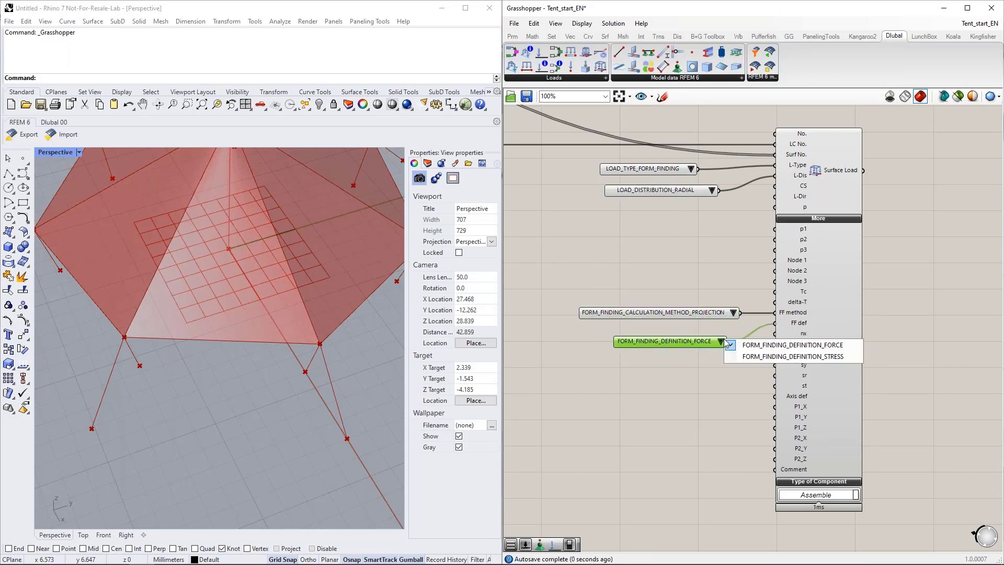
left_click(757, 357)
left_click_drag(704, 344, 707, 328)
right_click_drag(745, 388, 758, 375)
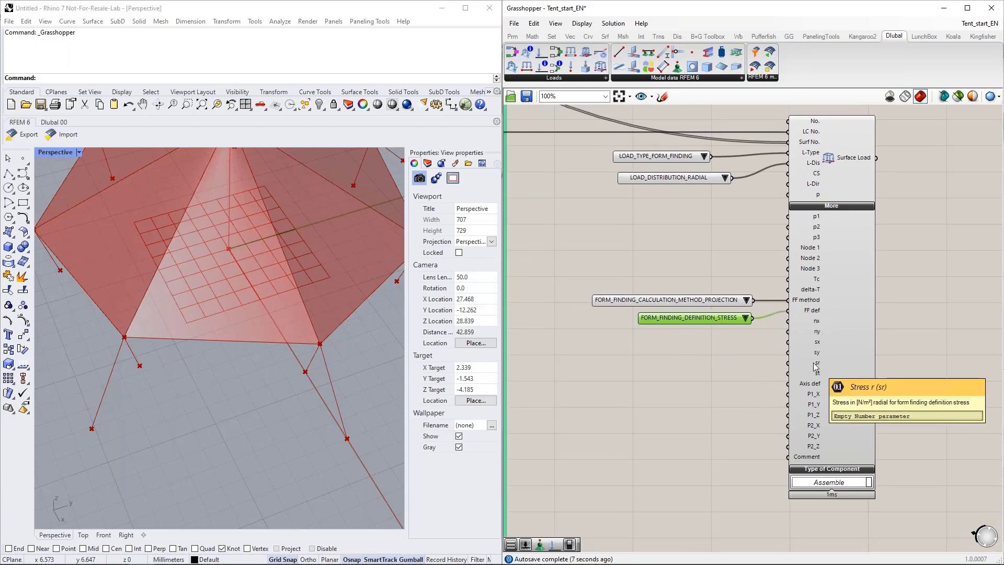
right_click_drag(248, 321, 334, 339)
scroll(258, 352, "down", 2)
scroll(288, 363, "down", 4)
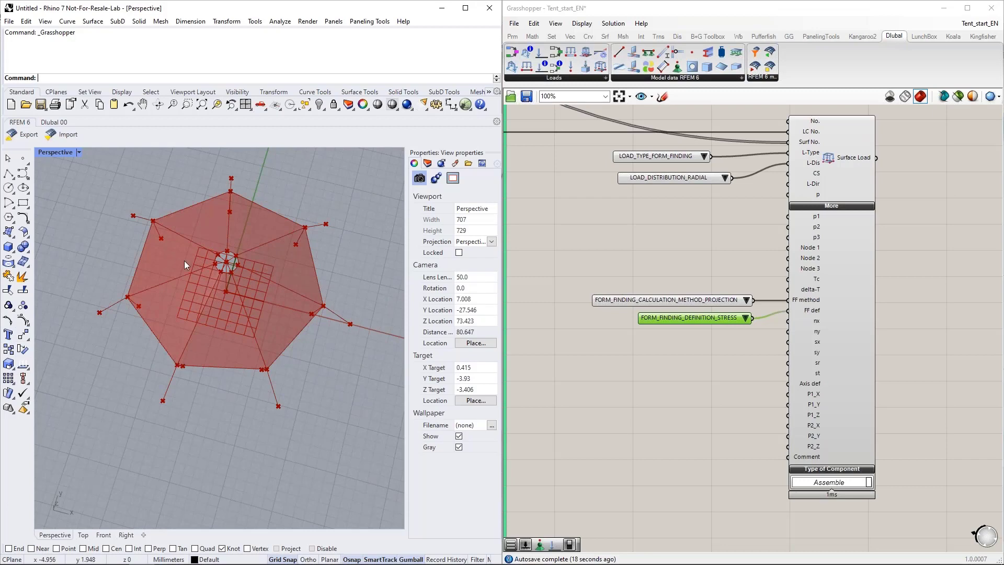
right_click_drag(220, 306, 220, 343)
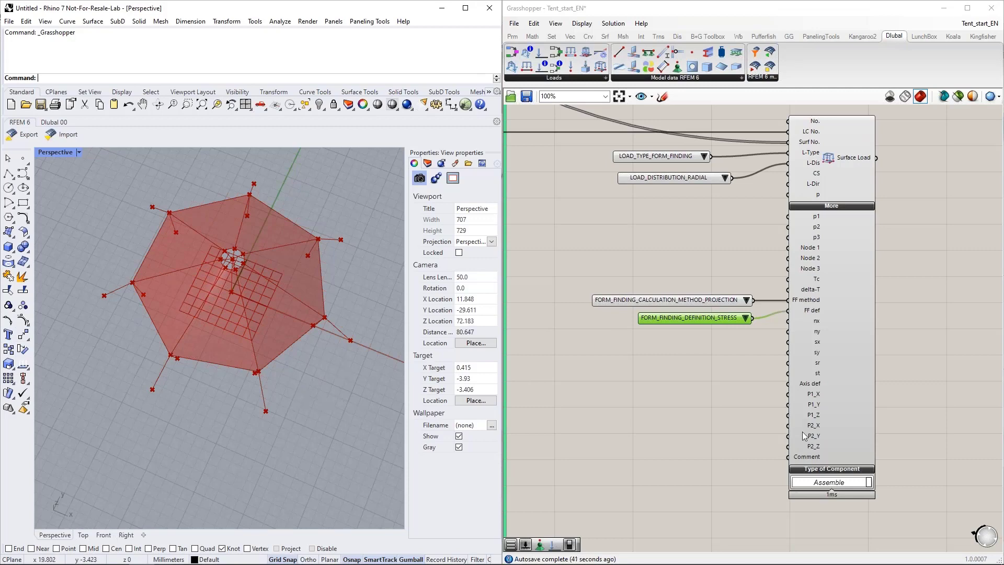
right_click_drag(221, 401, 226, 303)
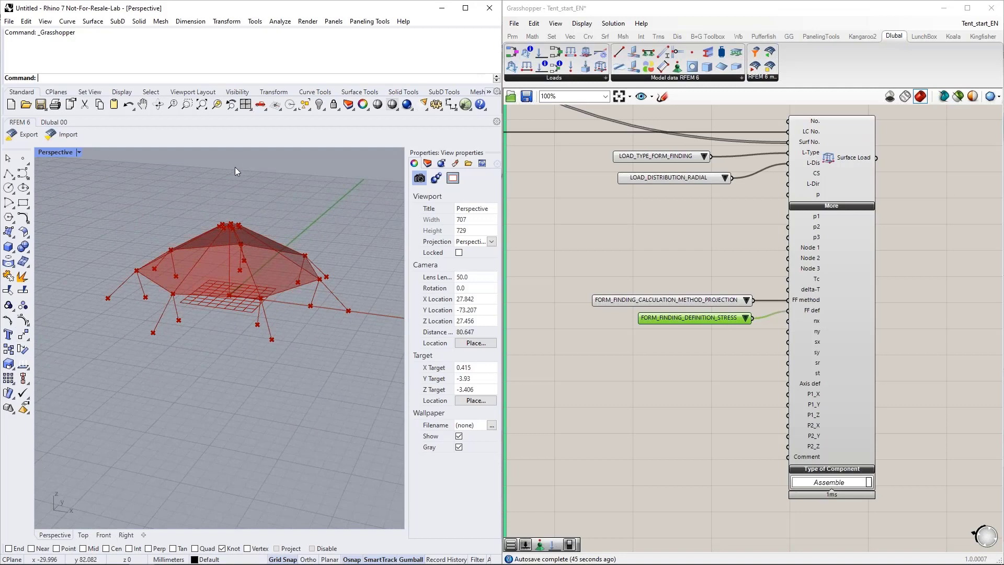
right_click_drag(227, 261, 224, 274)
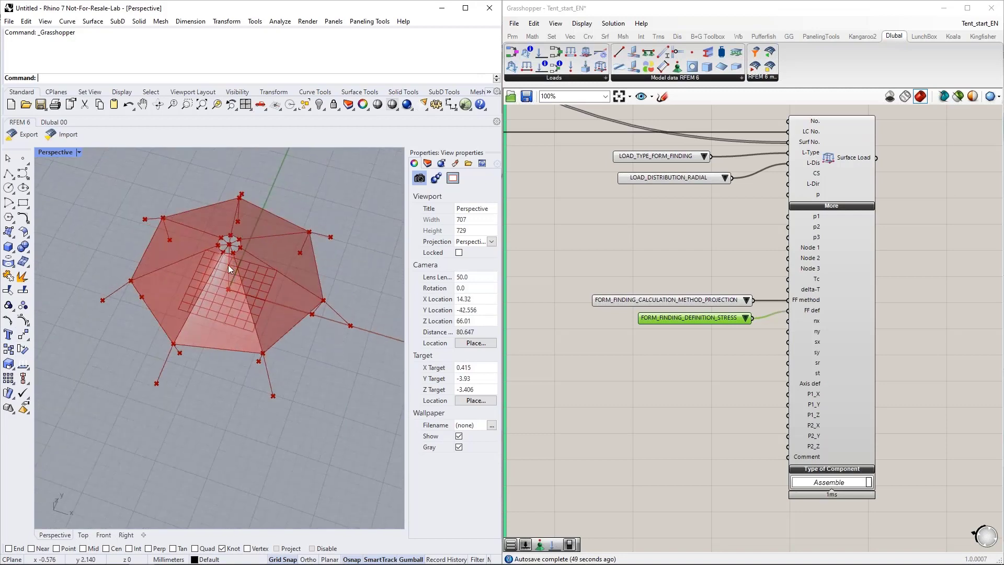
right_click_drag(230, 284, 253, 302)
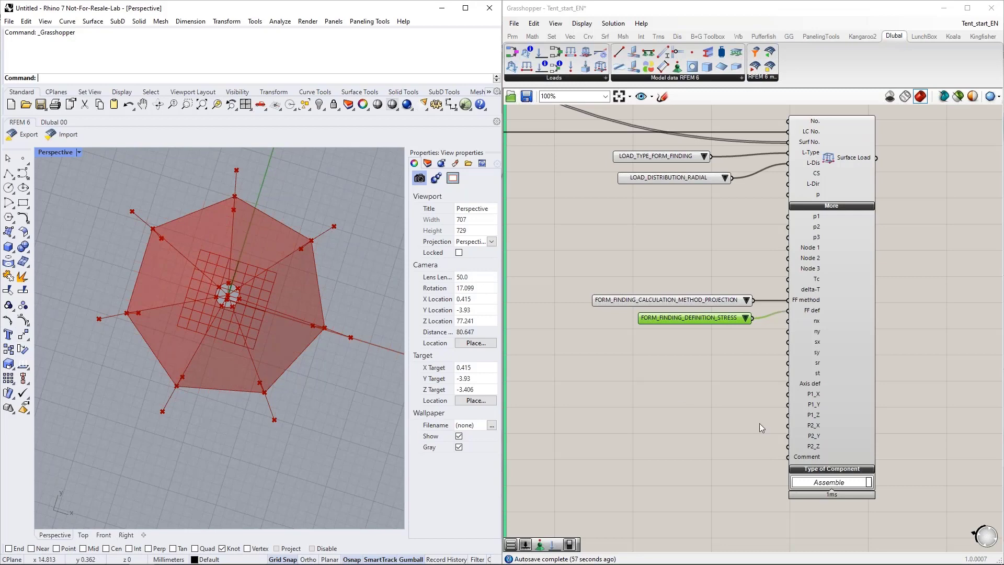
scroll(747, 400, "up", 2)
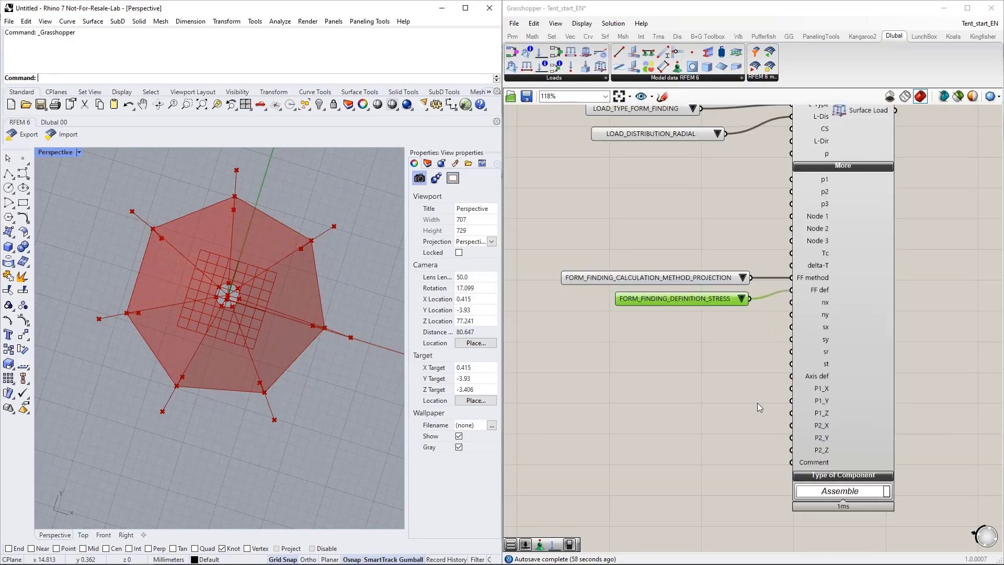
double_click(620, 366)
key("Return")
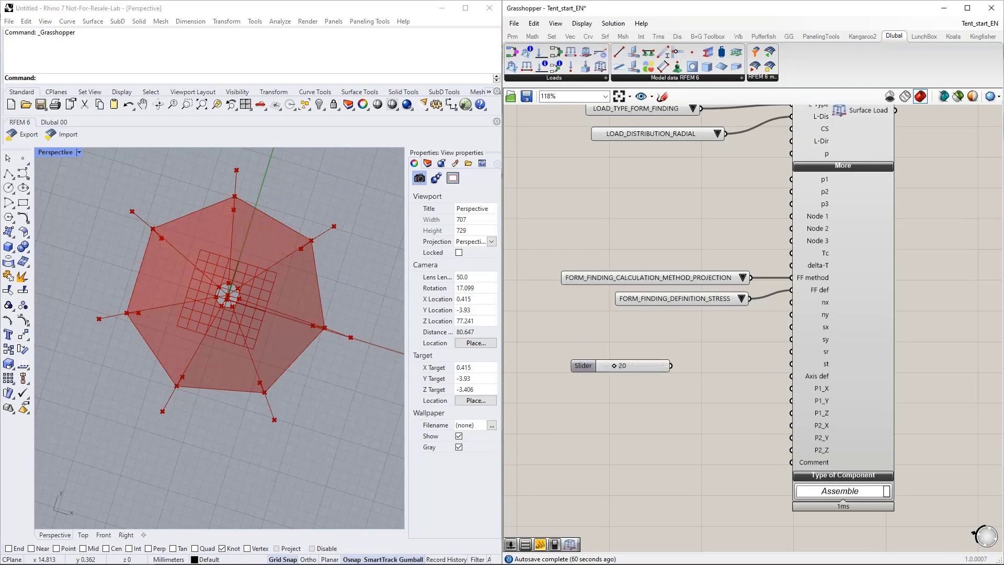
key("Delete")
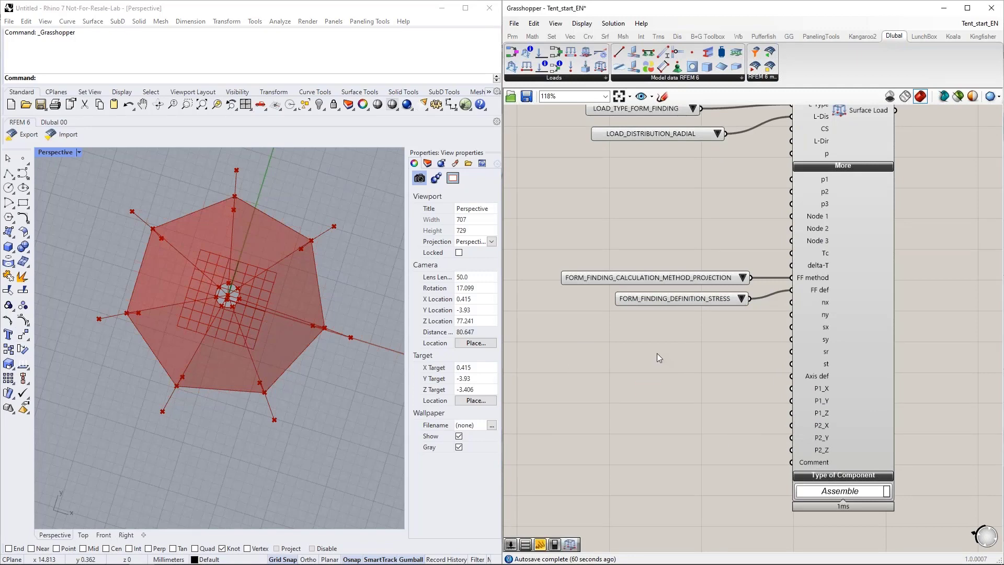
Step: Add a number slider with the value 2000 and connect it to the Surface Load's radial stress input sr
double_click(656, 353)
type("2")
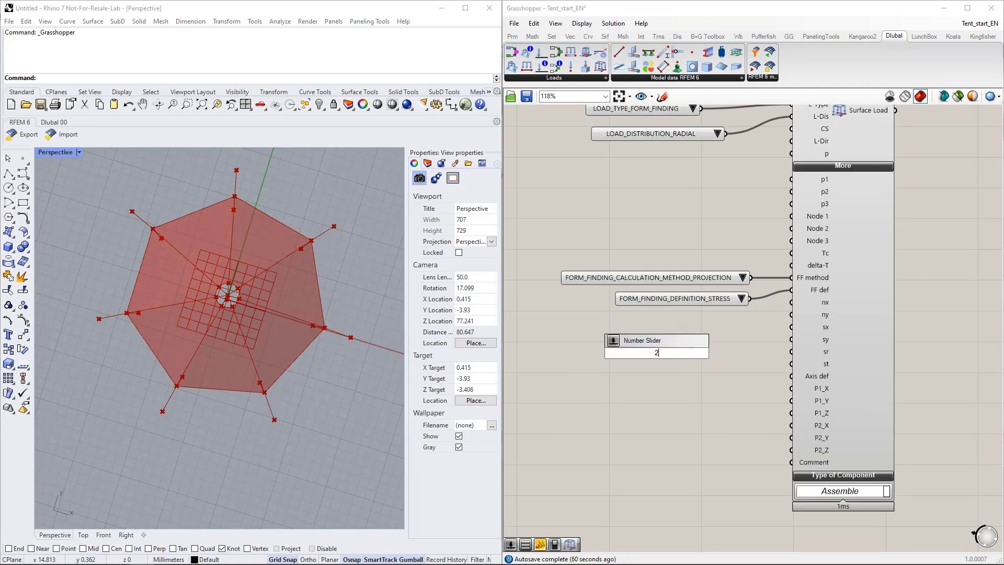
type("000")
key("Return")
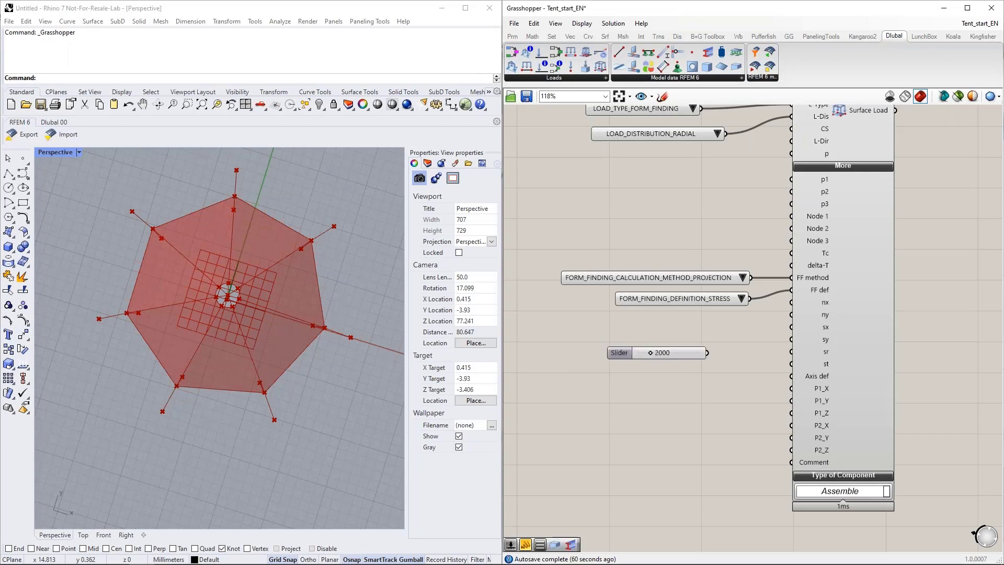
left_click_drag(709, 353, 839, 355)
mouse_move(820, 352)
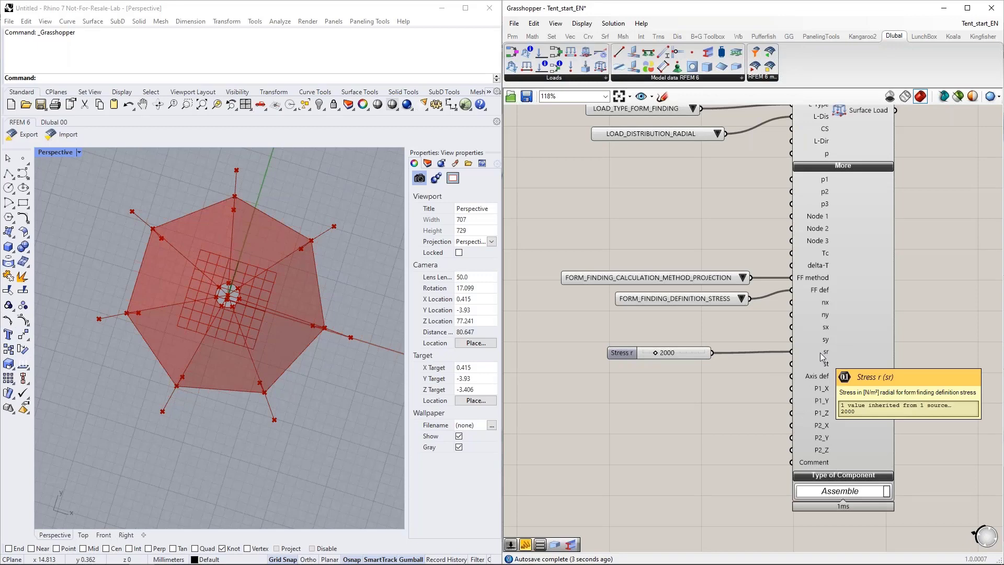
Step: Add a number slider with the value 5000 and connect it to the Surface Load's tangential stress input st
right_click_drag(707, 364, 694, 327)
double_click(641, 337)
type("5000")
key("Return")
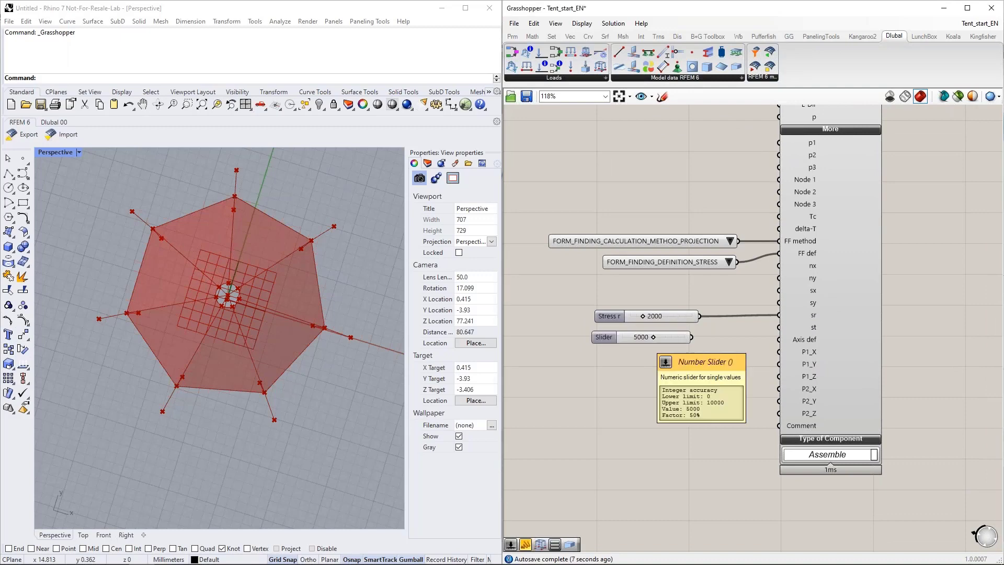
left_click_drag(692, 337, 779, 327)
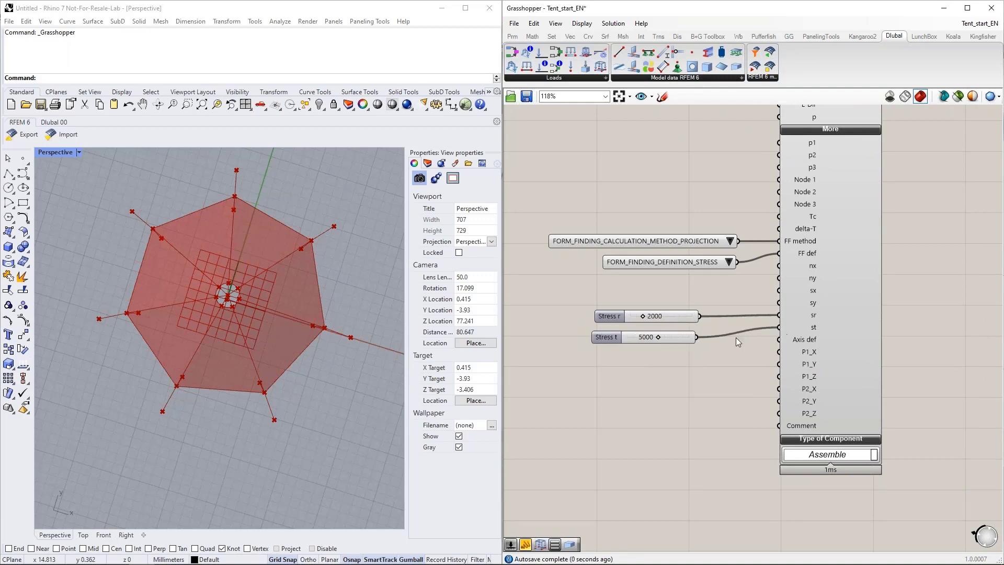
Step: Add a Value List, connect it to the Surface Load's Axis def input and set it to AXIS_DEFINITION_TWO_POINTS
right_click_drag(705, 451, 698, 404)
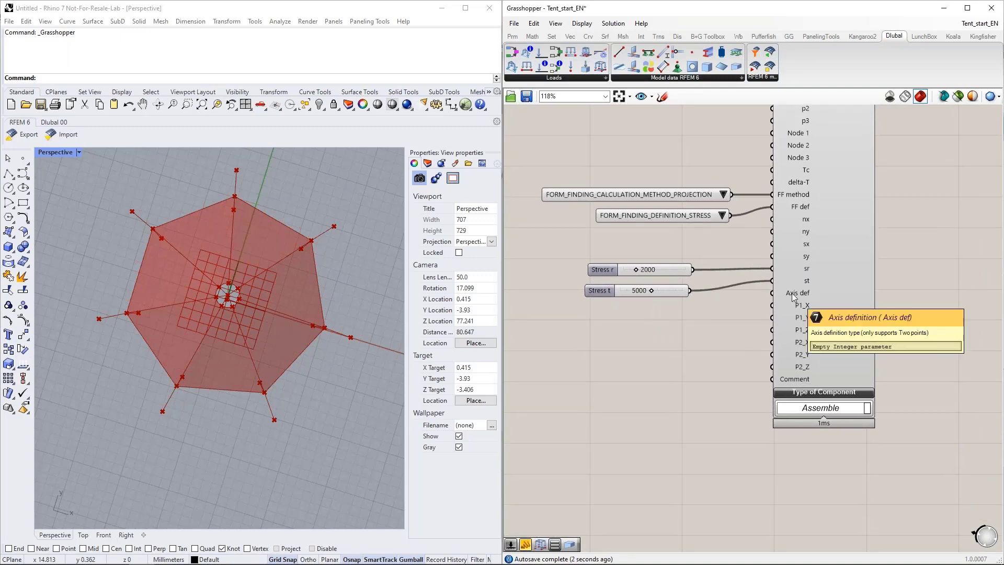
double_click(632, 321)
type("va")
left_click(641, 308)
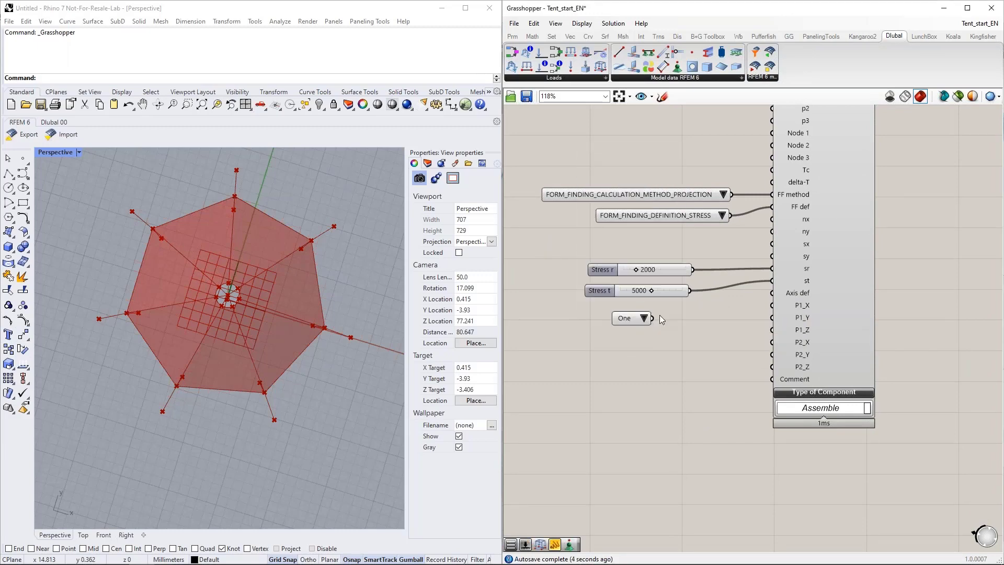
left_click_drag(652, 318, 772, 292)
left_click(689, 316)
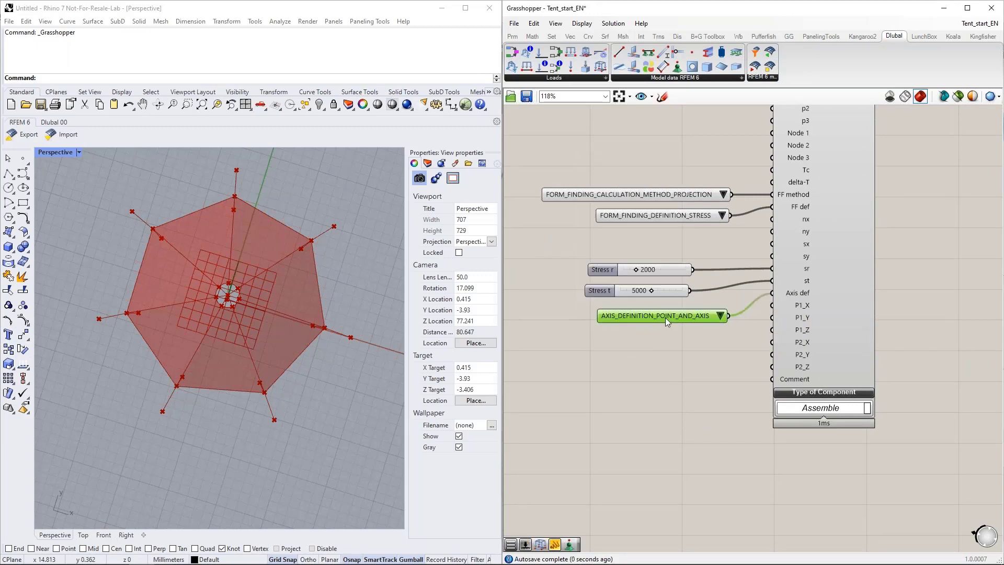
left_click(690, 314)
left_click(721, 331)
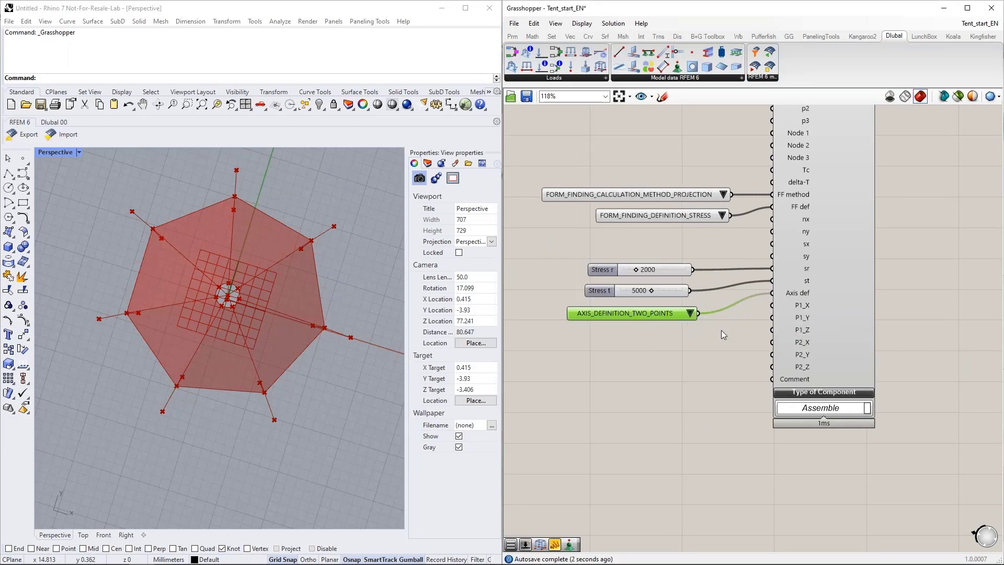
left_click(687, 315)
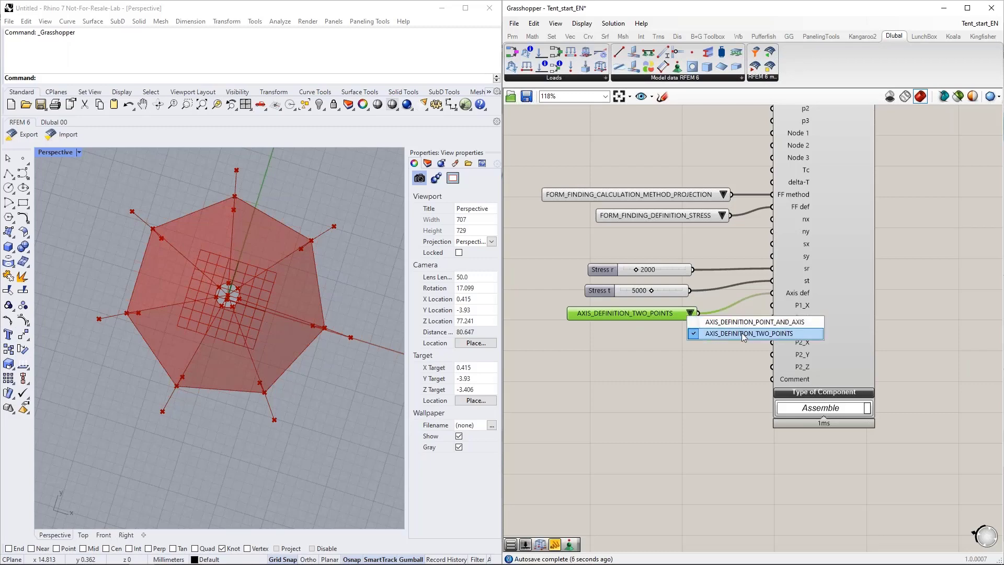
left_click(741, 332)
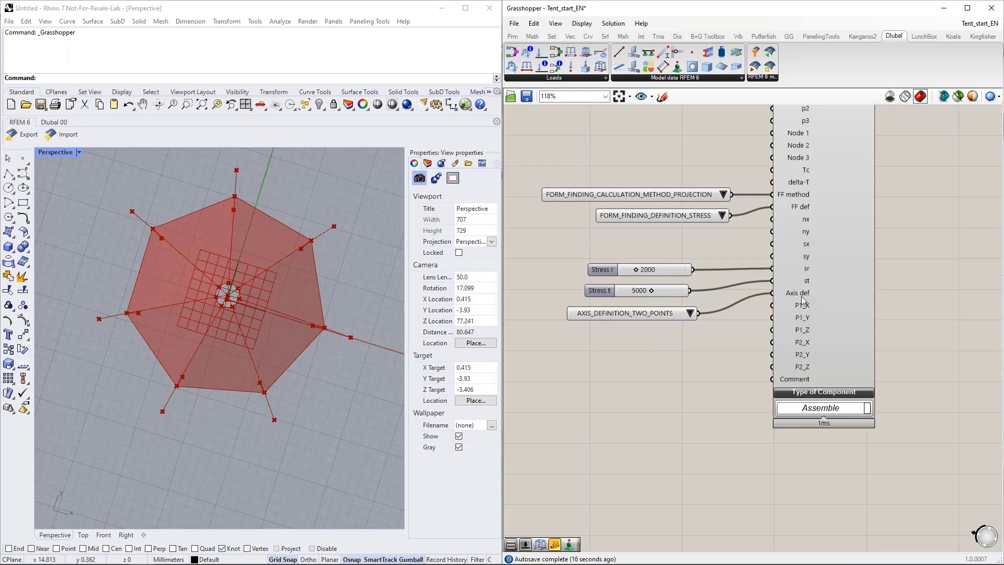
Step: Add a number slider with the value 0 and connect it to the P1_X, P1_Y, P1_Z, P2_X and P2_Y inputs
double_click(649, 347)
type("0")
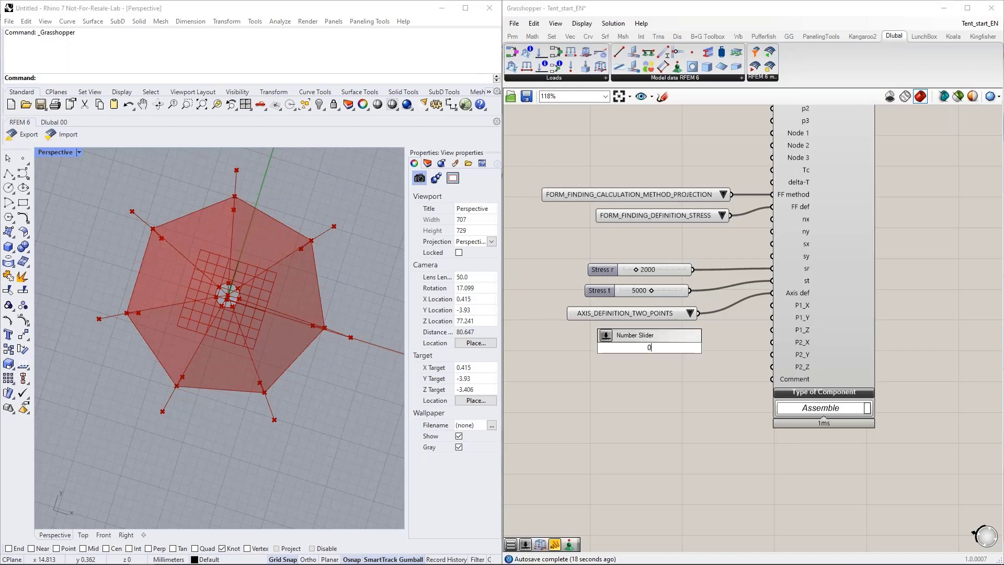
key("Return")
left_click_drag(699, 346, 772, 305)
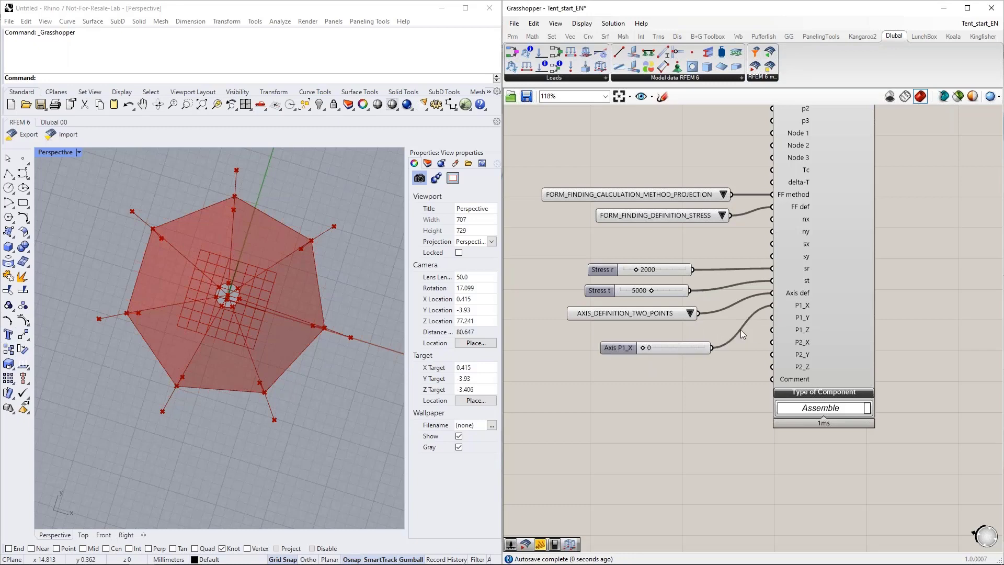
left_click_drag(711, 347, 771, 330)
right_click_drag(231, 323, 221, 289)
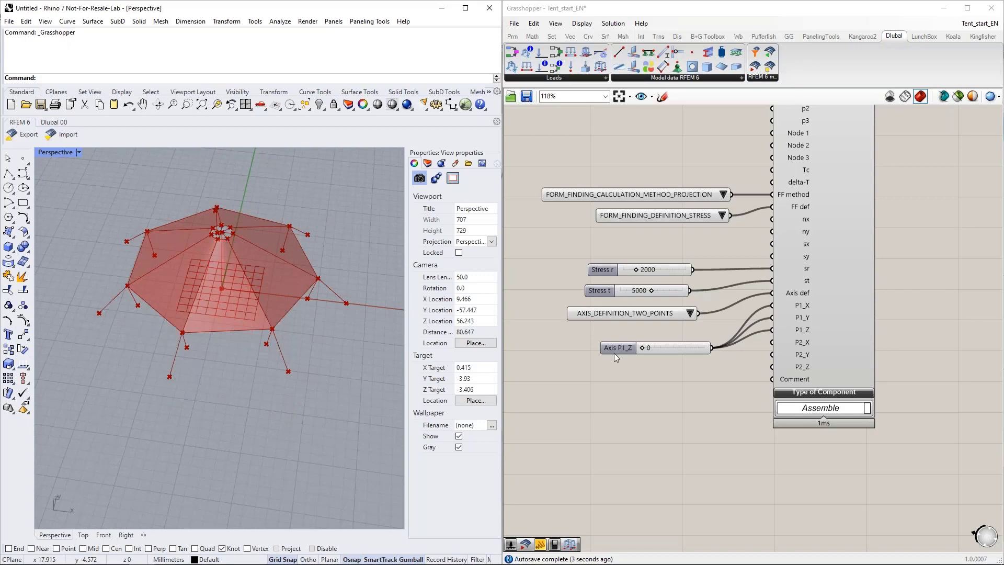
left_click_drag(713, 348, 774, 355)
Step: Add a panel containing -7.5 and connect it to the Surface Load's P2_Z input
double_click(673, 379)
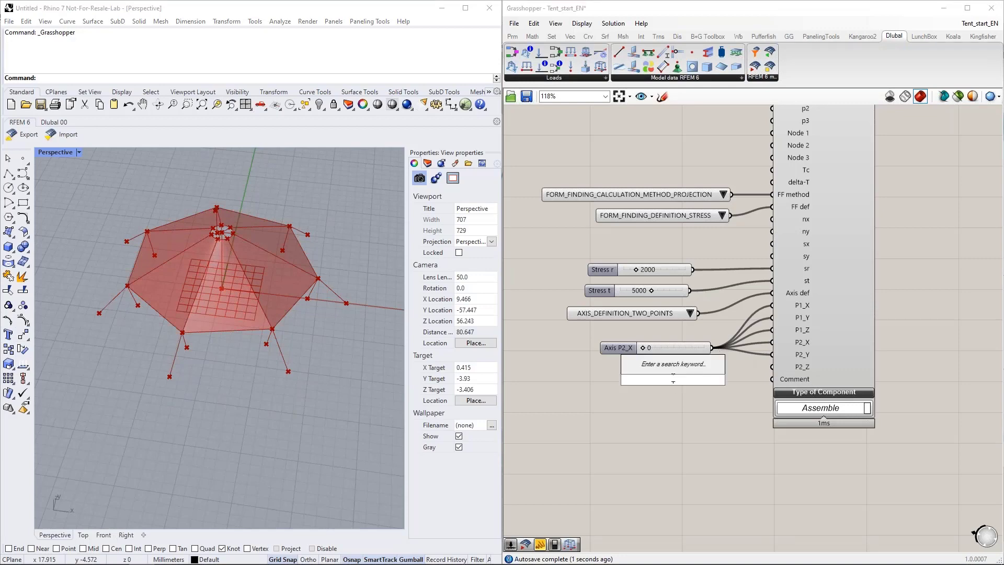
type("\"-7.5")
key("Return")
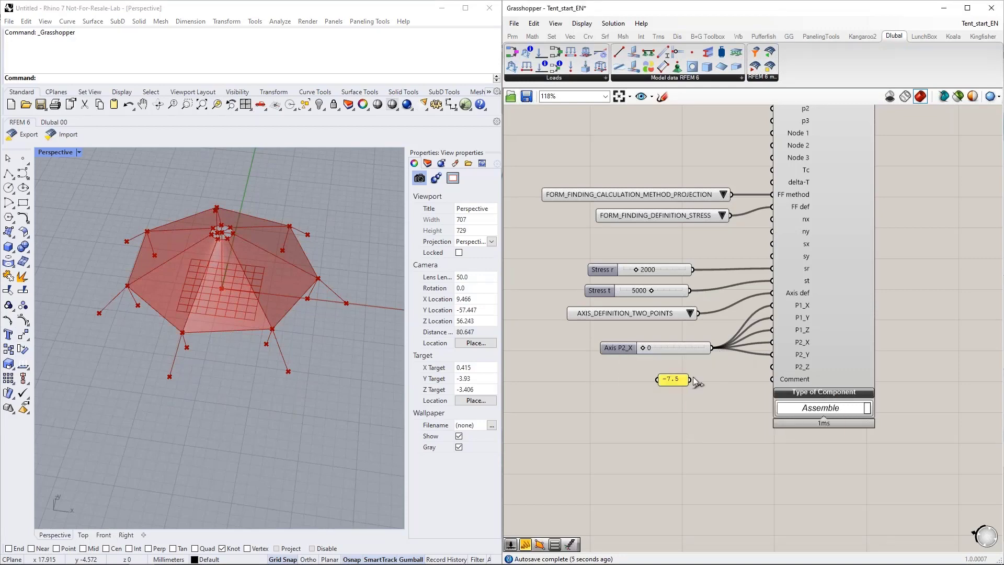
left_click_drag(689, 380, 771, 366)
right_click_drag(221, 356, 218, 279)
right_click_drag(243, 234, 206, 236)
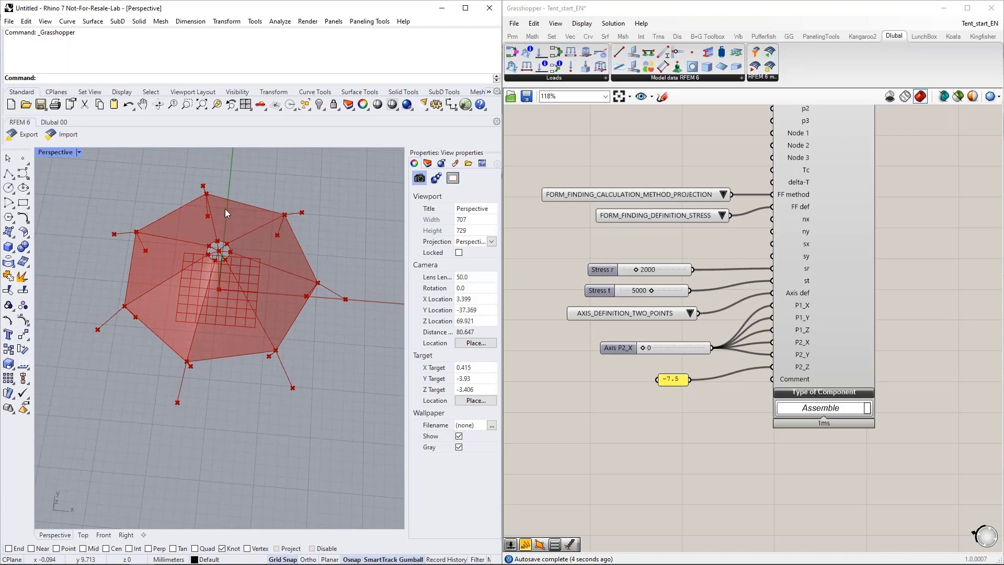
Step: Place a second Surface Load component on the canvas directly below the form-finding Surface Load
scroll(620, 477, "down", 3)
right_click_drag(621, 477, 713, 446)
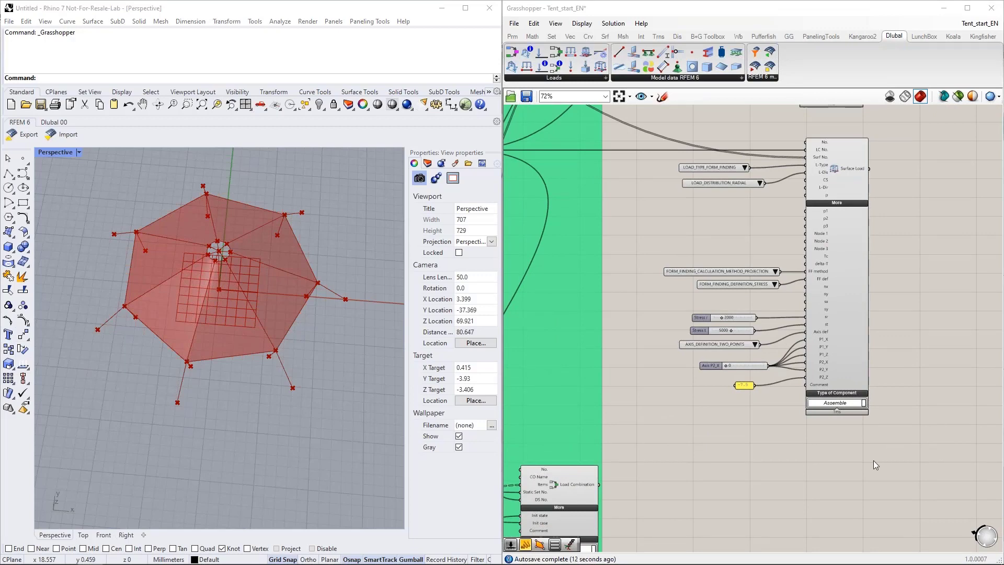
scroll(802, 412, "down", 2)
scroll(756, 354, "up", 4)
right_click_drag(806, 454, 754, 375)
left_click_drag(600, 66, 797, 399)
right_click_drag(728, 388, 753, 363)
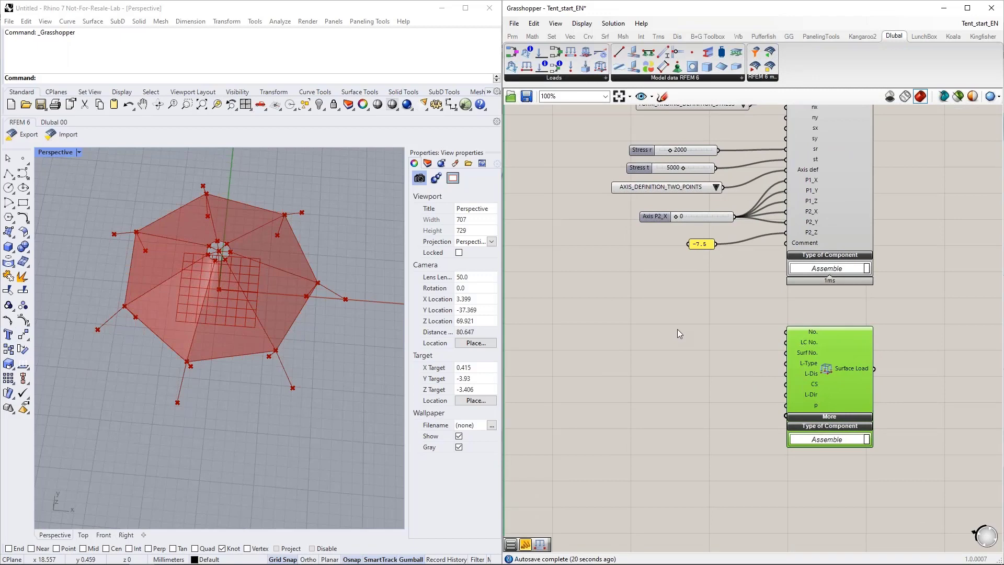
left_click(677, 330)
Step: Connect the output of the lower Load Case component to the new Surface Load's LC No. input
scroll(706, 332, "down", 4)
right_click_drag(648, 321, 792, 355)
scroll(793, 357, "up", 2)
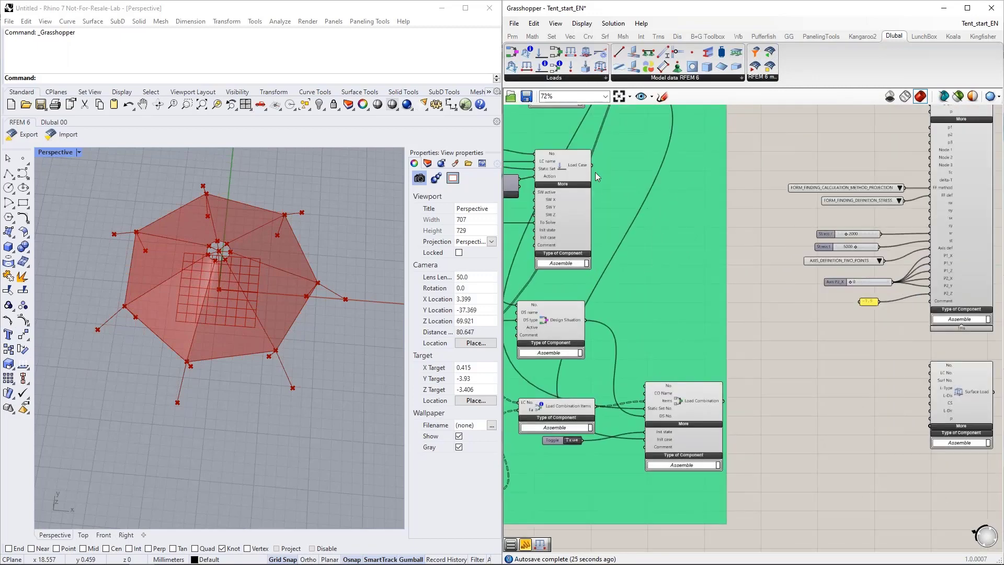
left_click_drag(592, 164, 939, 376)
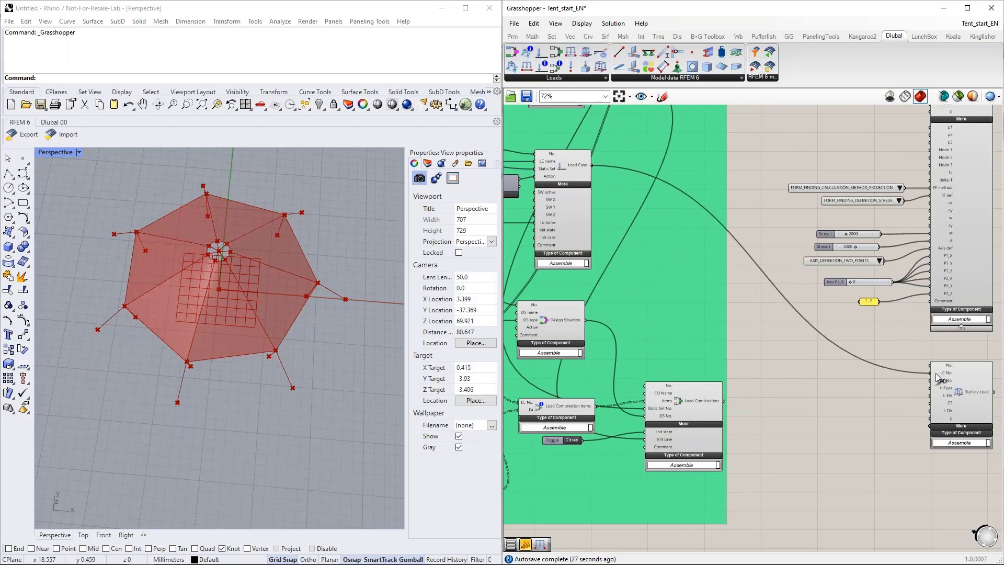
right_click_drag(899, 402, 778, 364)
scroll(778, 364, "up", 1)
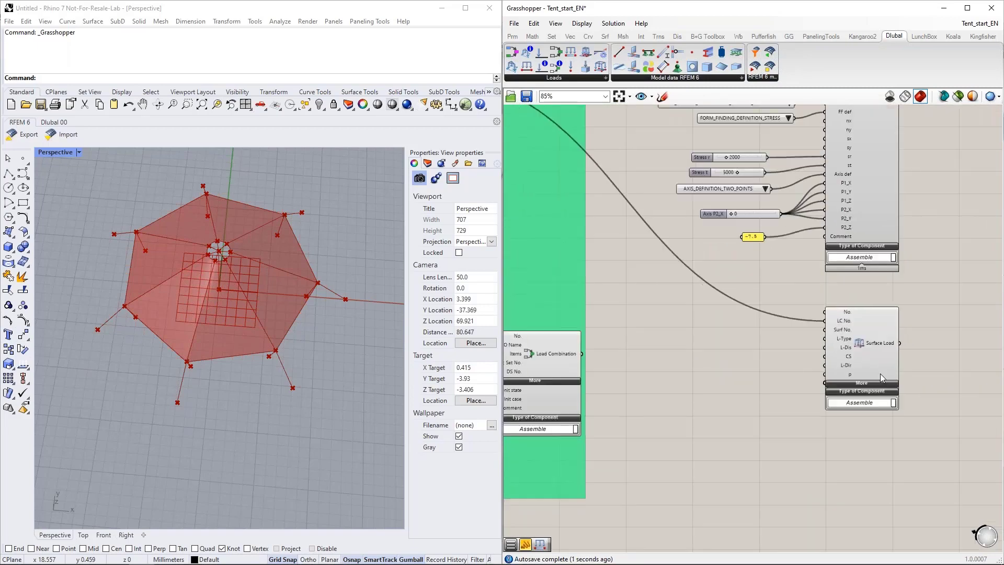
Step: Connect the output of the membrane's Surface component to the new Surface Load's Surf No. input
scroll(880, 373, "down", 7)
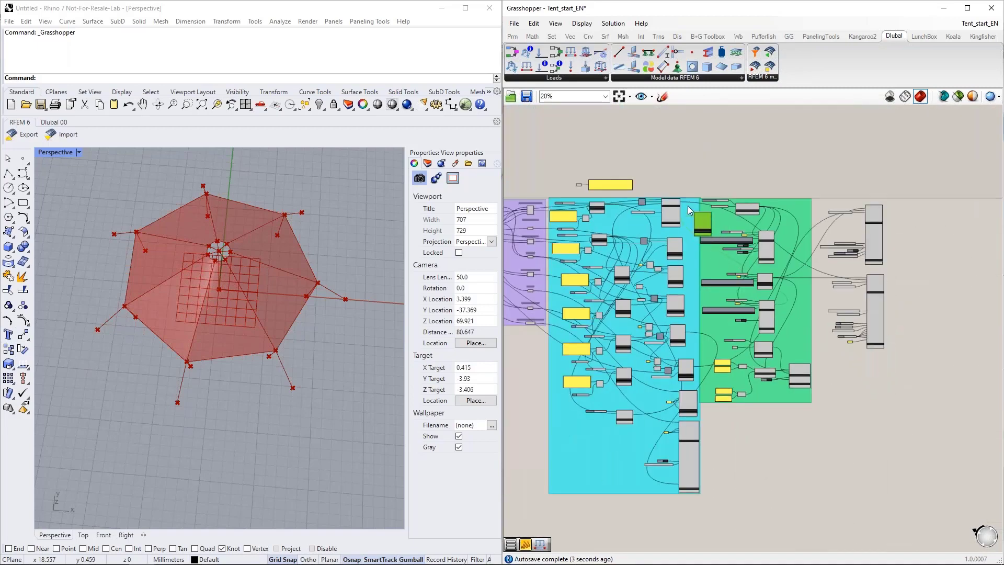
scroll(687, 205, "up", 8)
left_click_drag(655, 187, 736, 285)
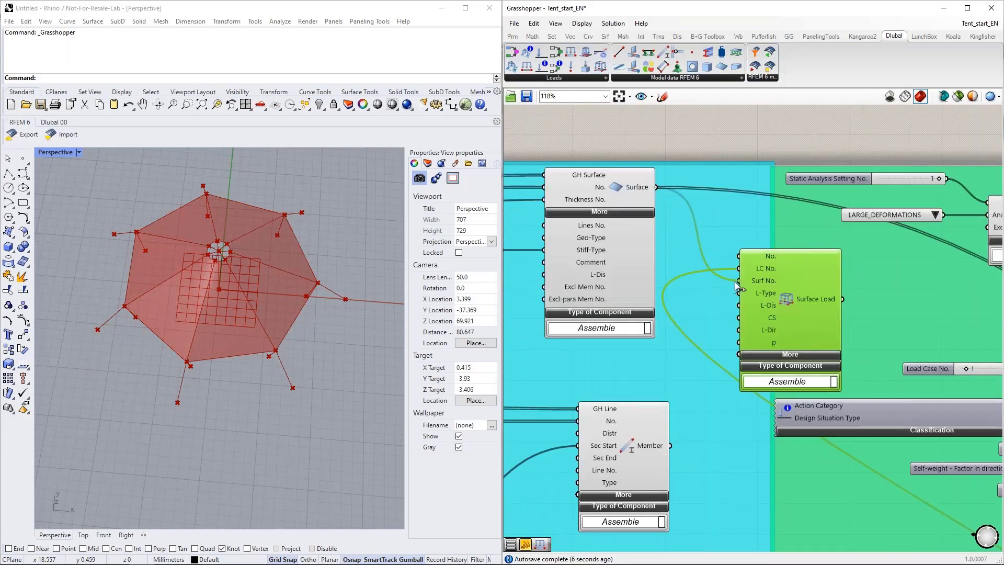
scroll(518, 223, "down", 5)
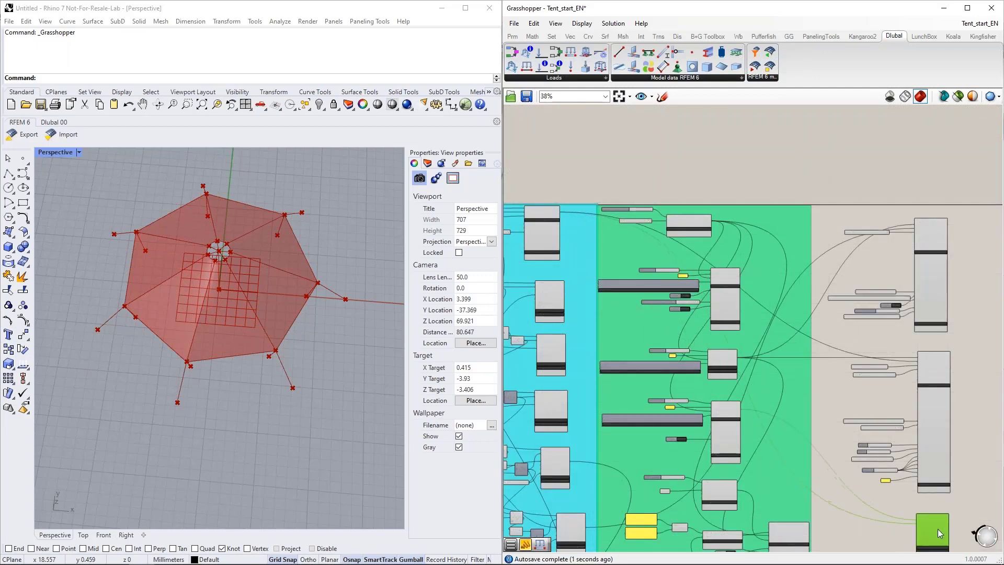
scroll(946, 494, "up", 5)
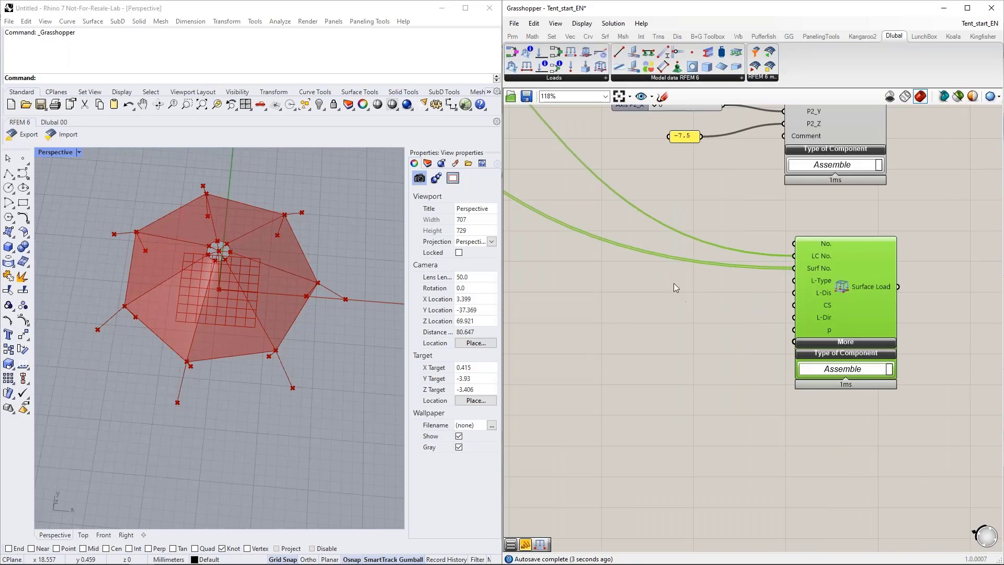
Step: Add a Value List, connect it to the new Surface Load's L-Type input and set it to LOAD_TYPE_FORCE
double_click(671, 278)
type("va")
left_click(664, 262)
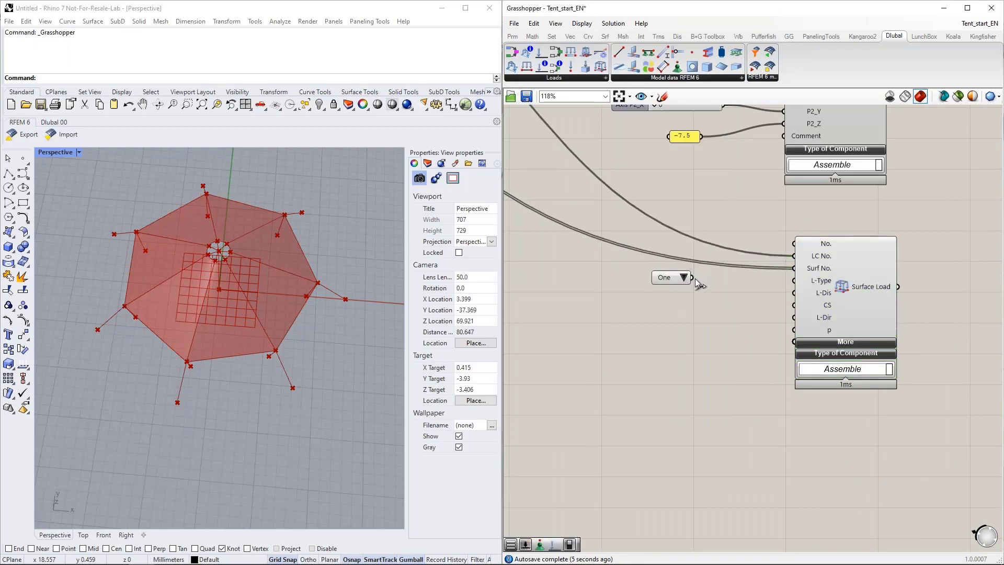
left_click_drag(695, 277, 794, 293)
left_click(758, 278)
left_click(786, 293)
Step: Duplicate the LOAD_TYPE_FORCE list, connect the copy to the L-Dis input and set it to LOAD_DISTRIBUTION_UNIFORM
key("ctrl+c")
key("ctrl+v")
left_click(746, 320)
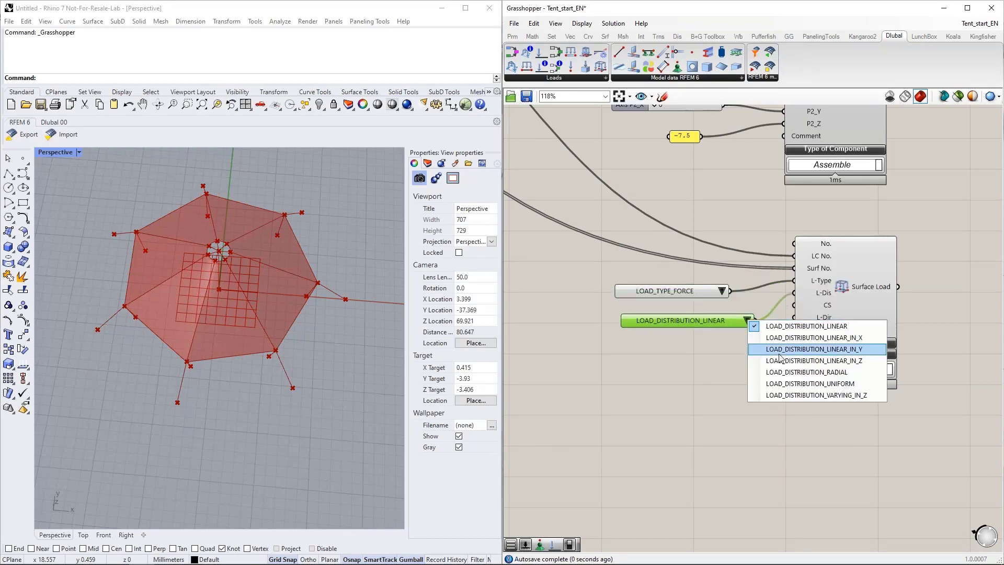
left_click(784, 383)
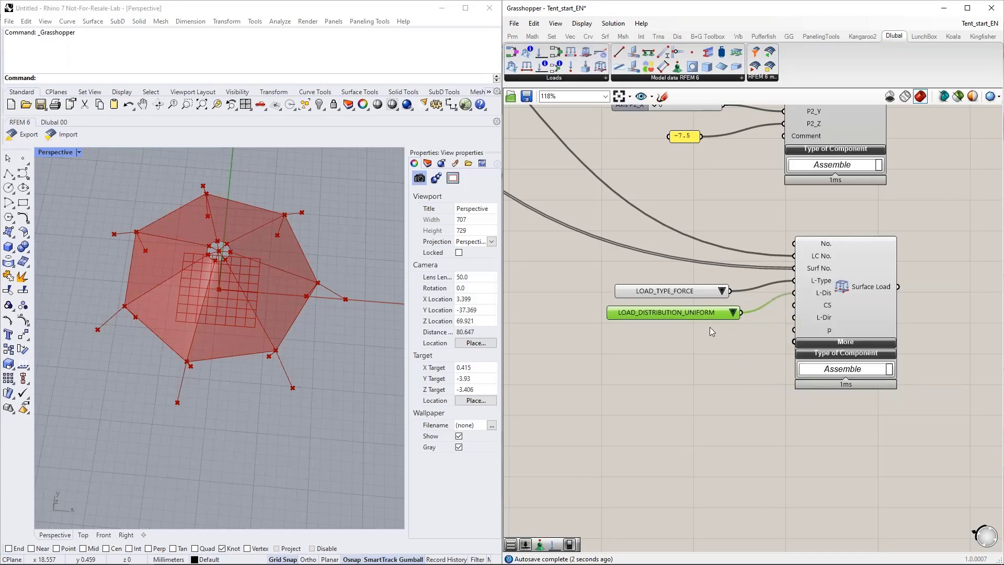
Step: Add a Value List, connect it to the Surface Load's L-Dir input and set it to LOAD_DIRECTION_GLOBAL_Z_OR_USER_DEFINED_W_PROJECTED
double_click(692, 341)
type("va")
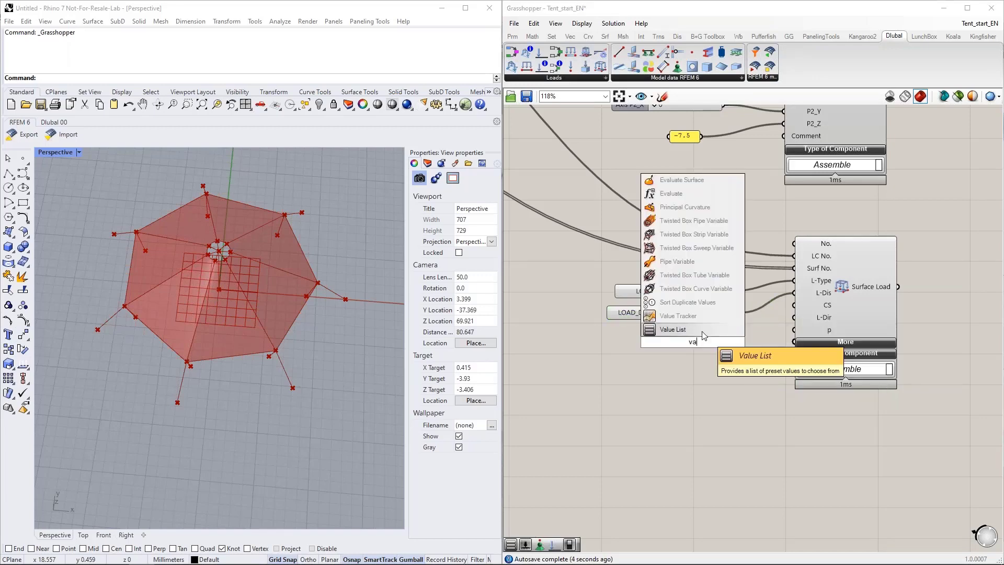
left_click(704, 330)
left_click_drag(726, 340, 794, 318)
left_click_drag(619, 343, 557, 344)
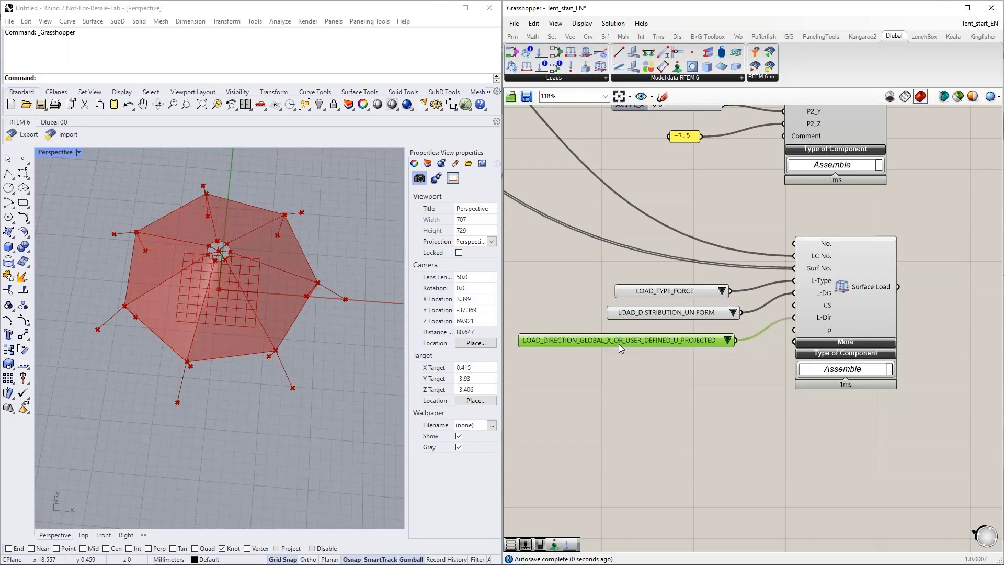
left_click(728, 340)
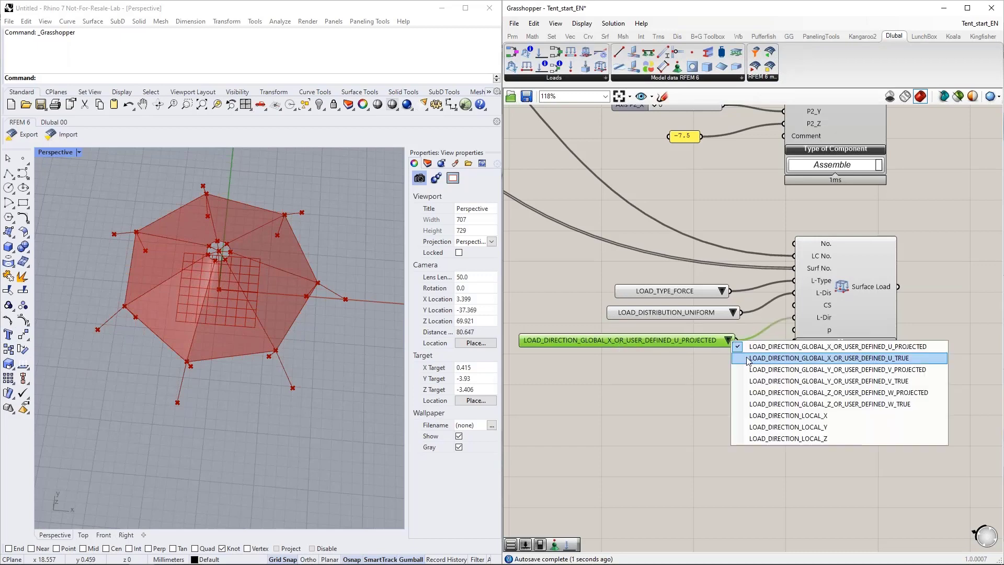
left_click(814, 392)
Step: Move the LOAD_TYPE_FORCE and LOAD_DISTRIBUTION_UNIFORM lists up together to free space above the load direction list
right_click_drag(702, 382, 730, 364)
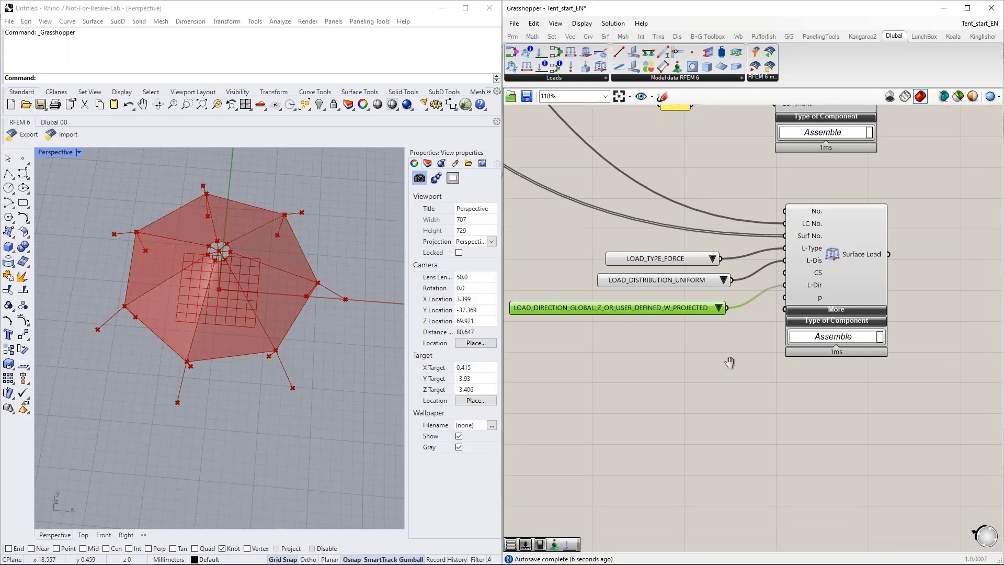
left_click_drag(667, 287, 613, 245)
left_click_drag(633, 257, 621, 241)
left_click(547, 268)
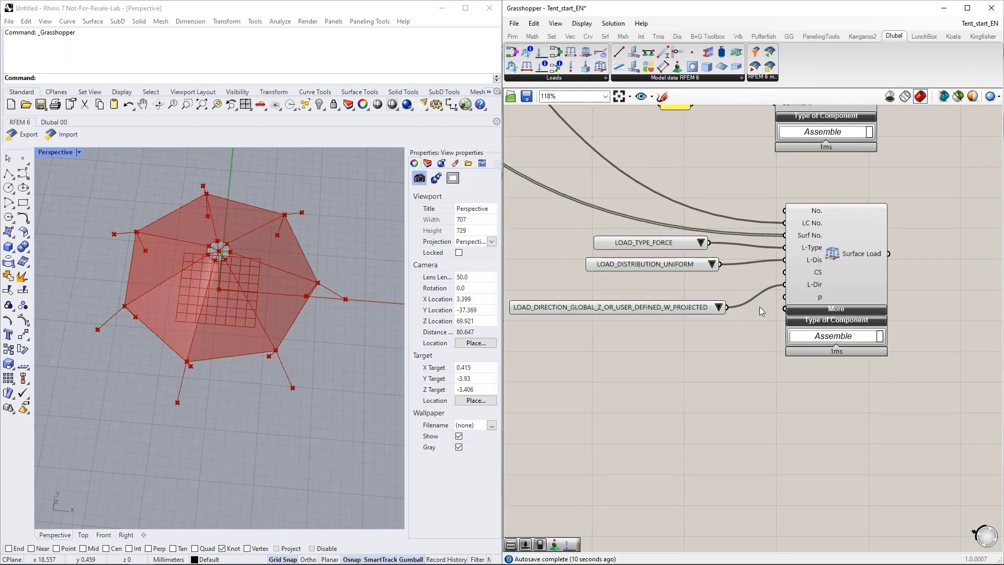
Step: Add a number slider with the value 1 and connect it to the Surface Load's CS input
mouse_move(819, 277)
double_click(654, 284)
type("1")
key("Return")
left_click_drag(705, 284, 784, 272)
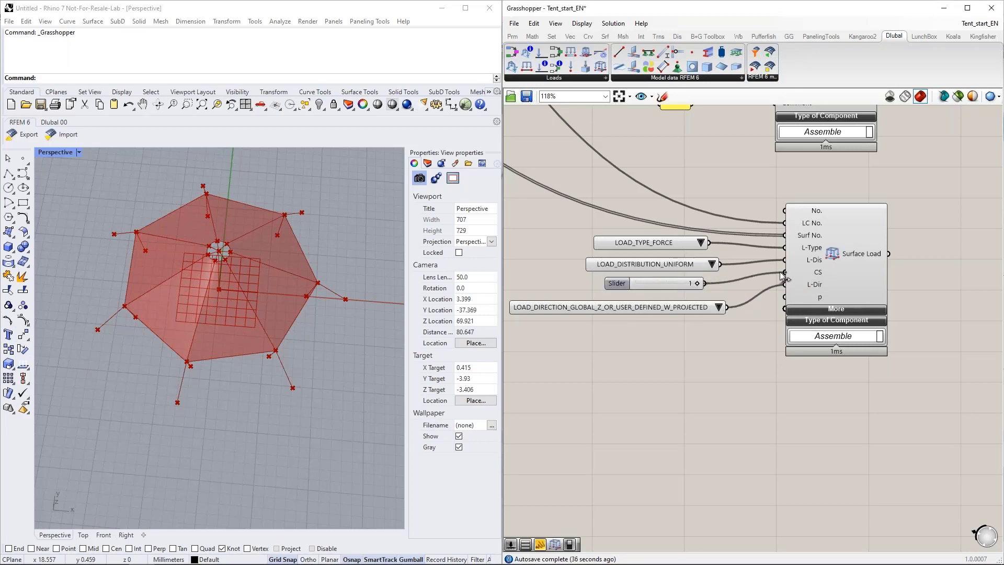
Step: Add a number slider with the value 300 and connect it to the Surface Load's p input
right_click_drag(737, 370, 750, 320)
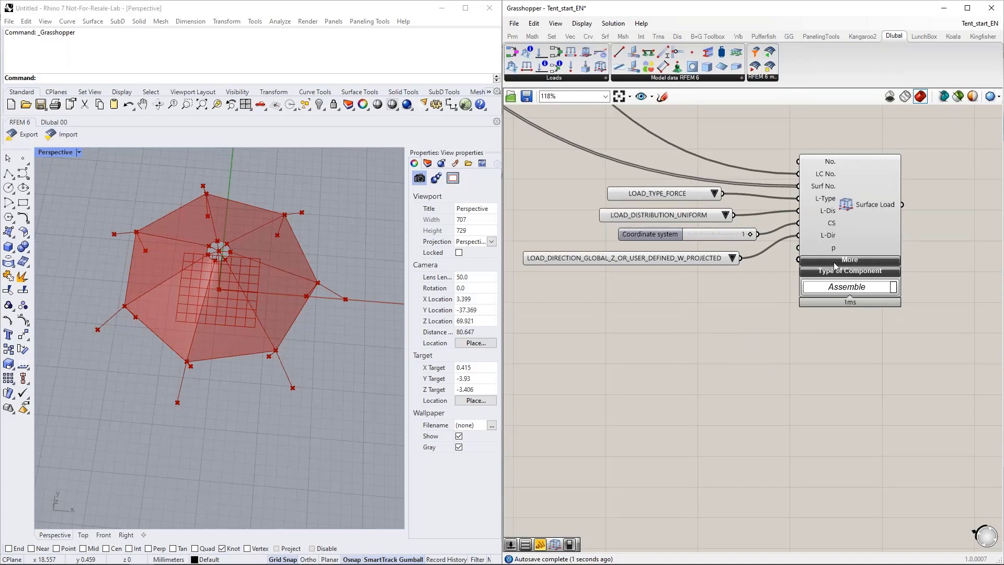
double_click(650, 295)
type("300")
key("Return")
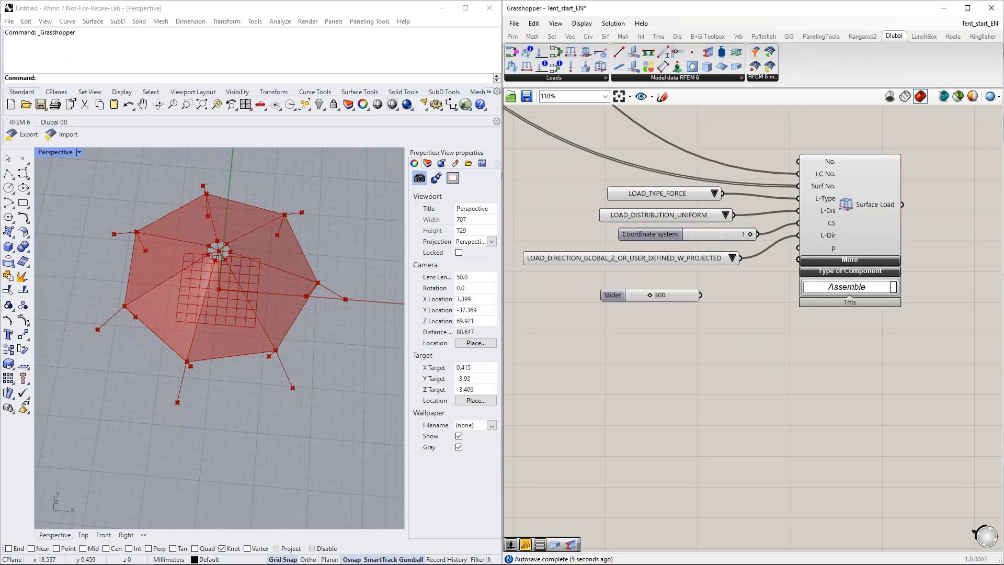
left_click_drag(700, 294, 799, 248)
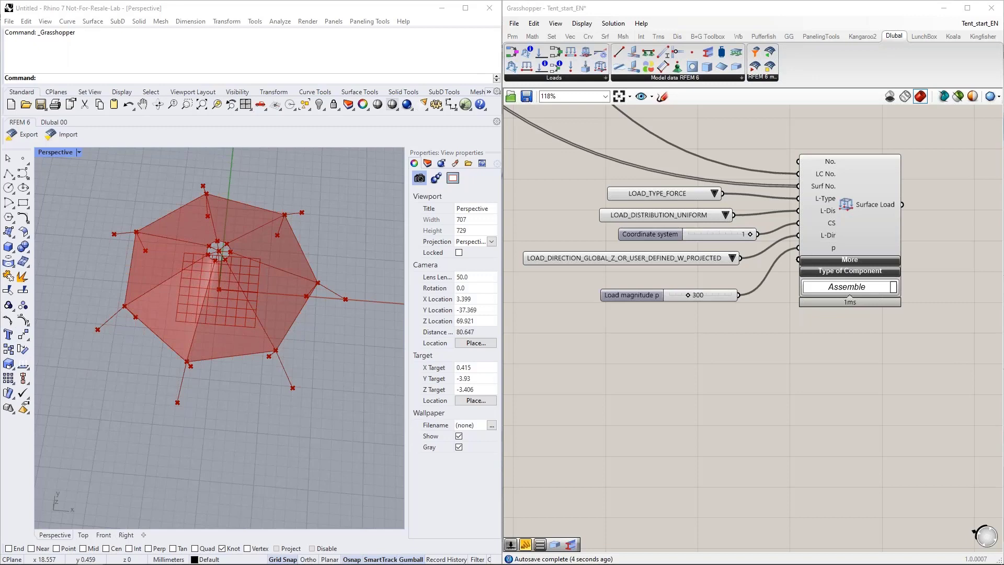
Step: Group the Member Load and both Surface Load components together with all their input lists and sliders
scroll(780, 344, "down", 5)
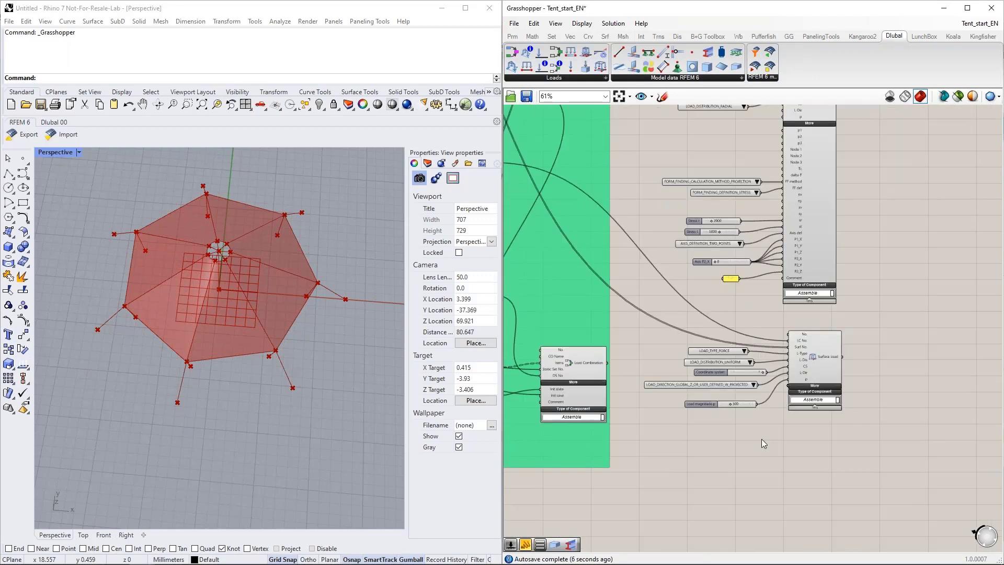
scroll(761, 438, "down", 3)
left_click_drag(840, 454, 699, 129)
right_click(826, 215)
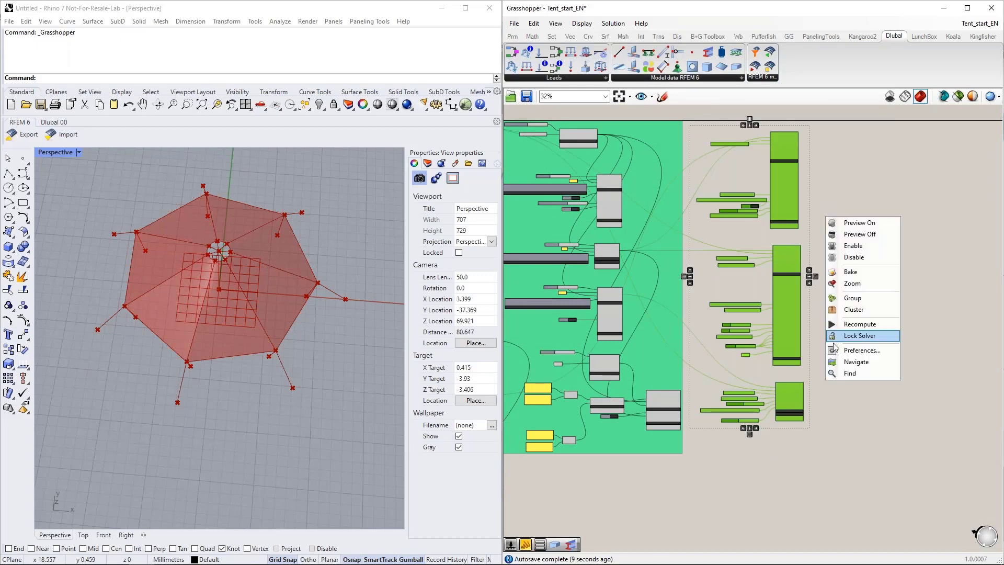
left_click(852, 297)
Step: Change the colour of the new loads group to yellow
right_click(766, 289)
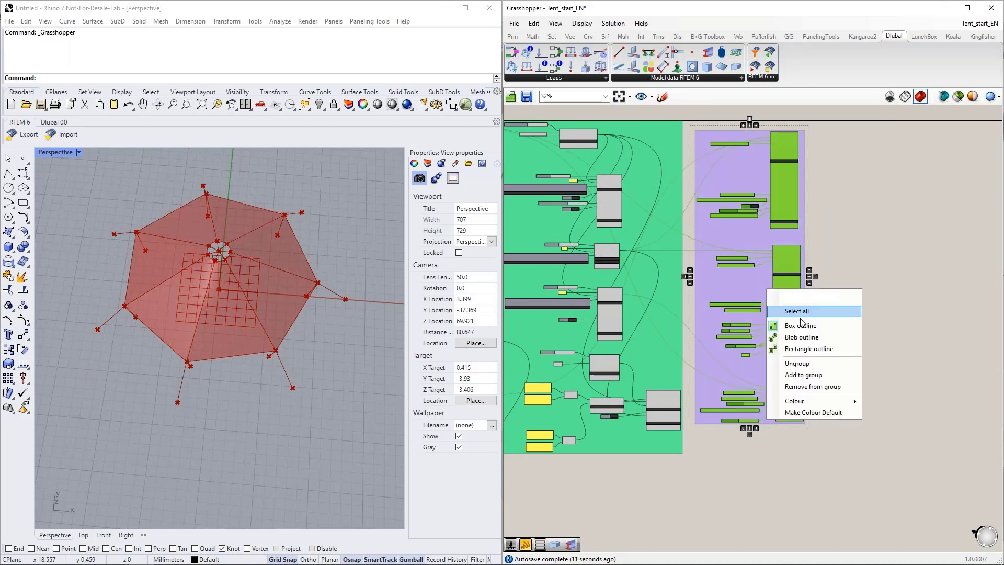
mouse_move(832, 404)
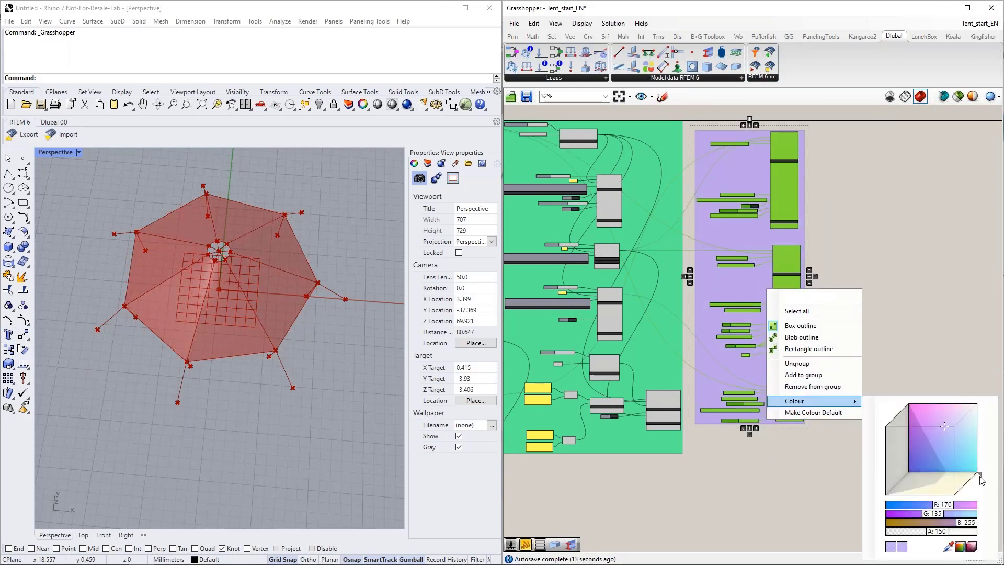
left_click_drag(979, 475, 943, 507)
left_click_drag(922, 450, 953, 424)
left_click(879, 287)
Step: Place the Dlubal component with RFEM Data and Log outputs beside the yellow group and connect a Boolean Toggle to its Run input
right_click_drag(842, 223, 841, 228)
scroll(777, 246, "up", 4)
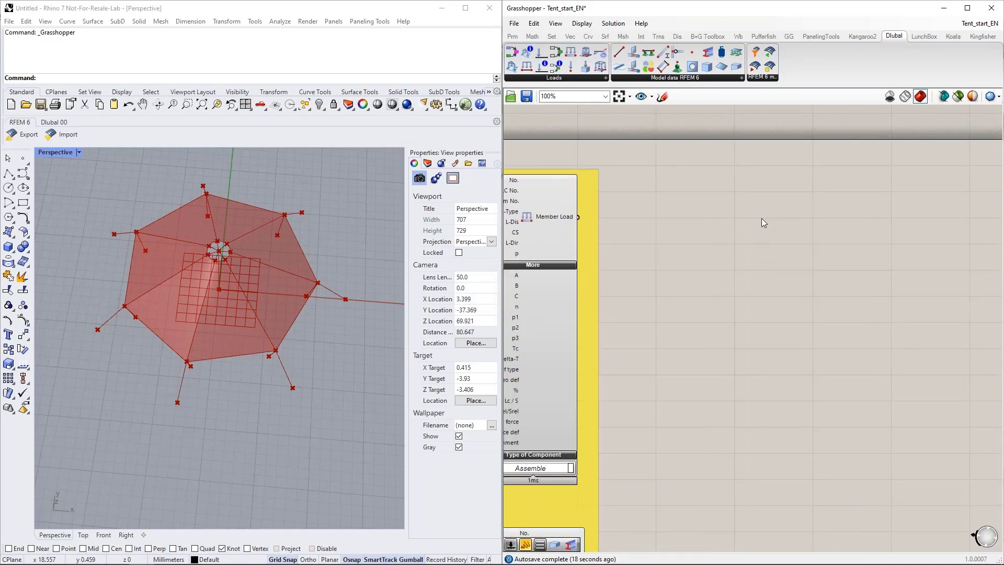
left_click_drag(754, 65, 792, 241)
double_click(756, 169)
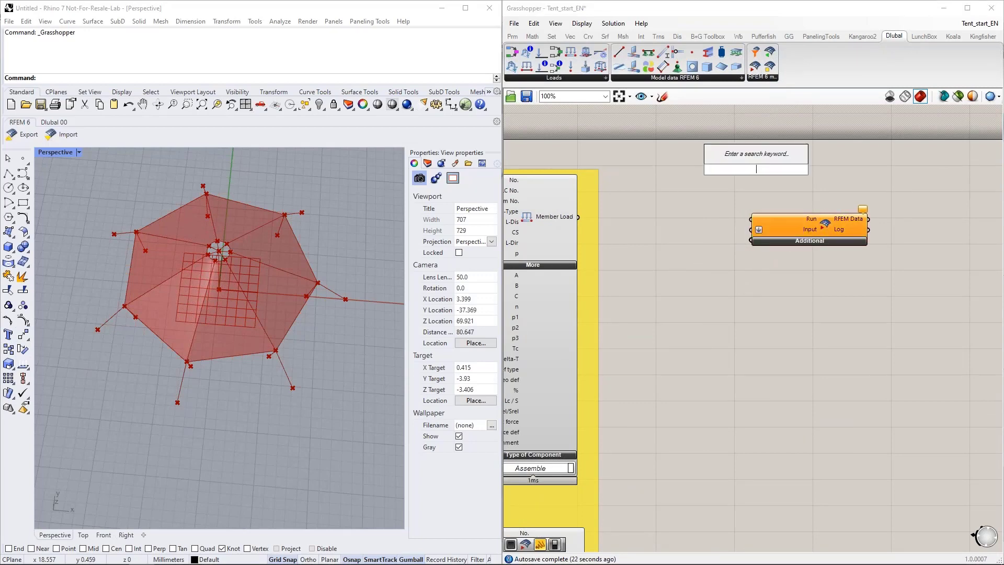
type("boo")
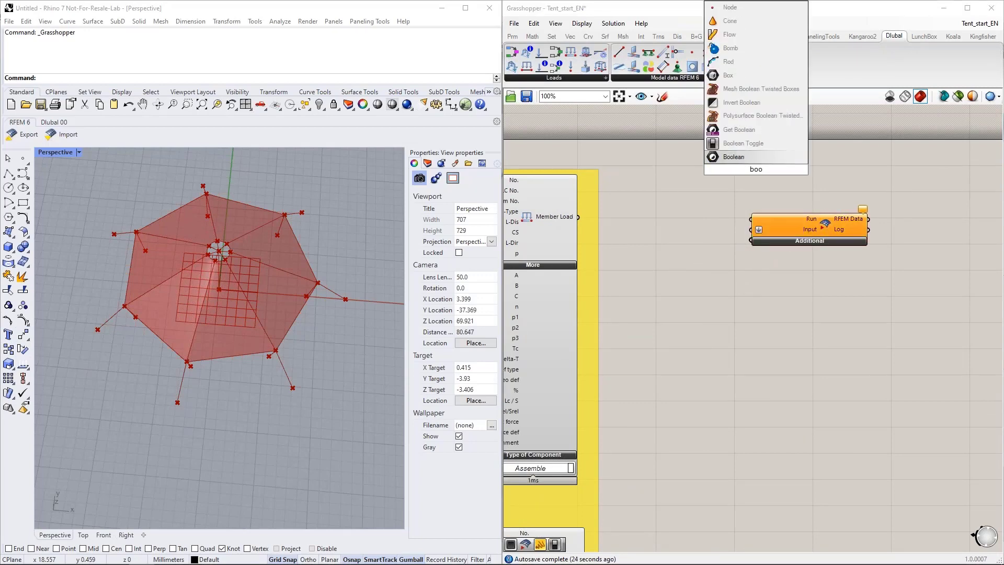
key("Up")
key("Return")
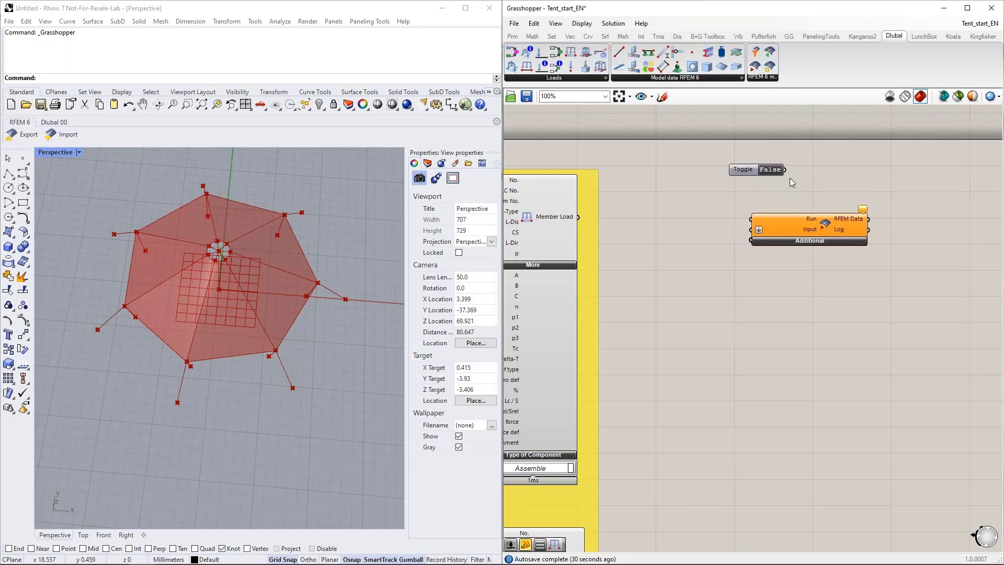
left_click_drag(784, 170, 751, 219)
Step: Add a Data parameter, place it beside the Material components and connect the outputs of both Material components to it
scroll(821, 188, "down", 4)
scroll(842, 184, "up", 4)
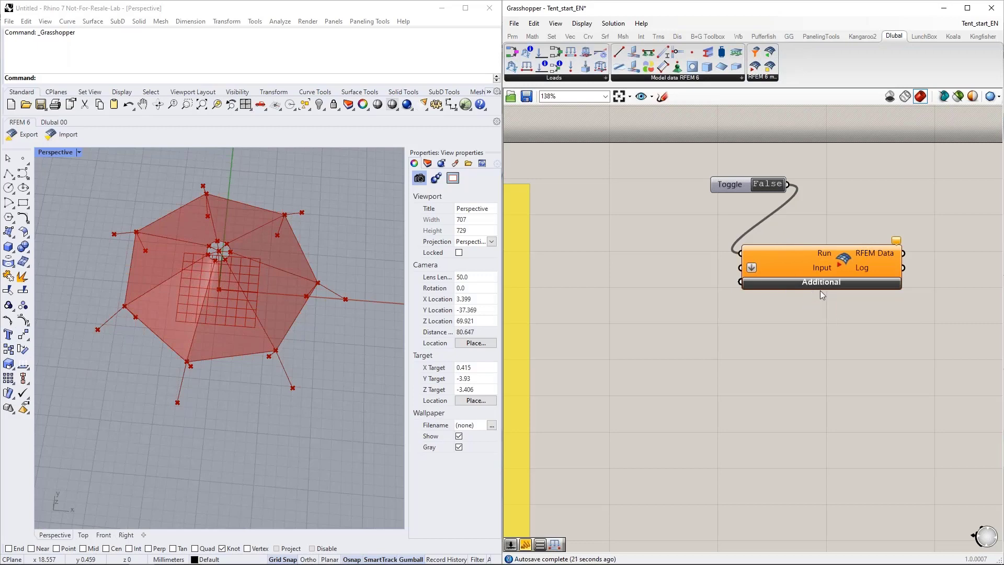
scroll(837, 298, "down", 3)
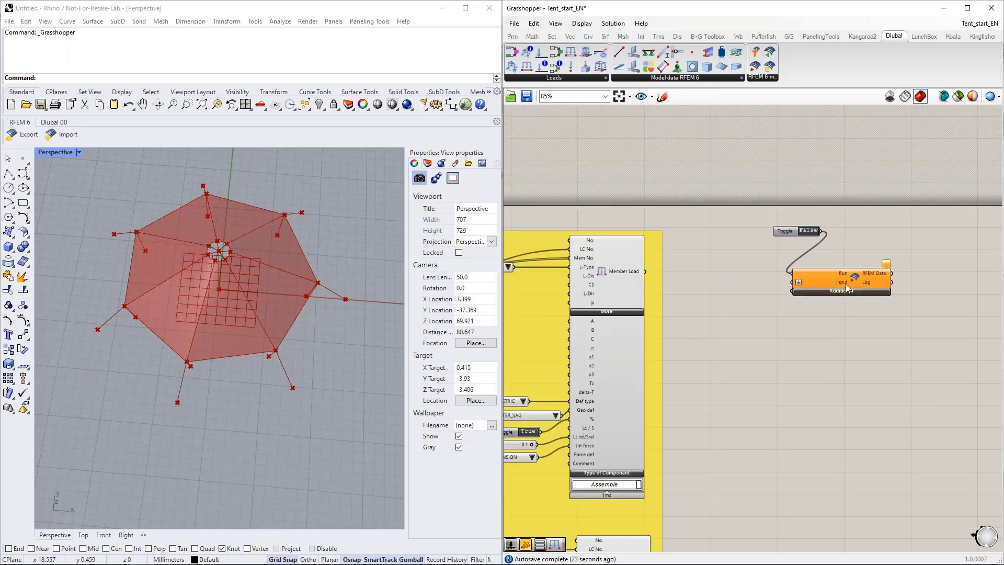
right_click_drag(806, 289, 827, 285)
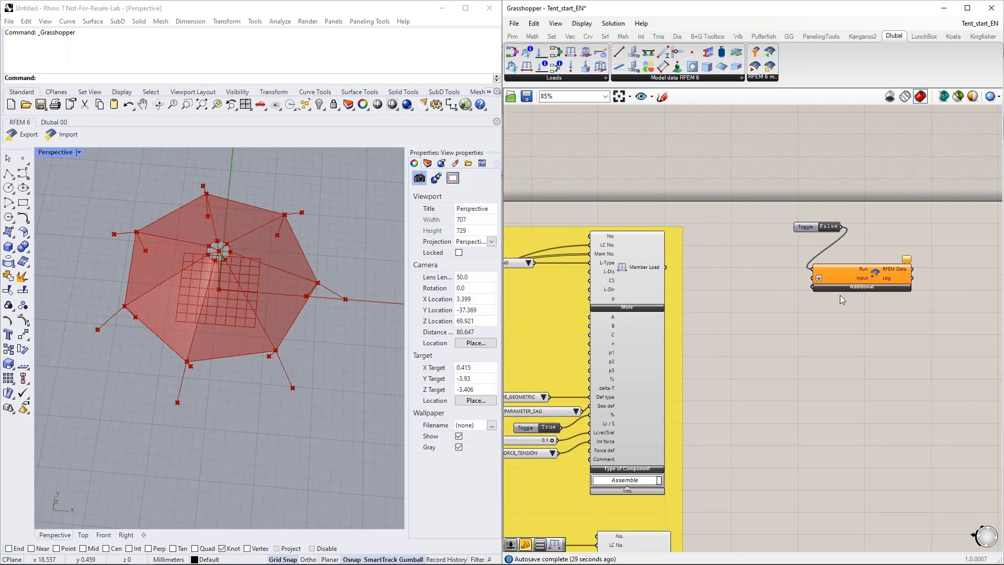
double_click(748, 293)
type("data")
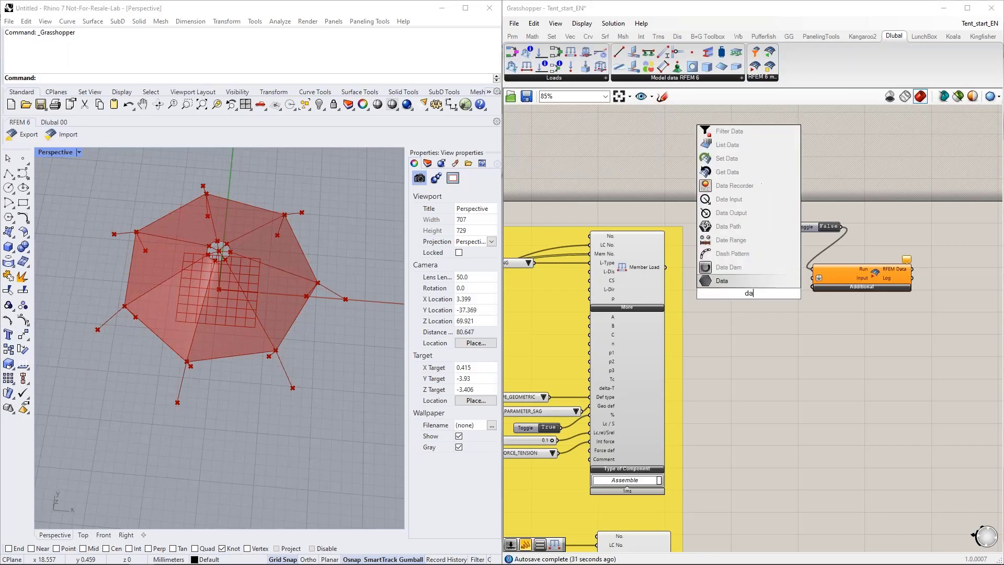
key("Return")
scroll(830, 299, "down", 6)
right_click_drag(563, 250, 839, 160)
left_click_drag(839, 157, 707, 228)
scroll(681, 206, "up", 7)
left_click_drag(674, 327, 705, 229, "shift")
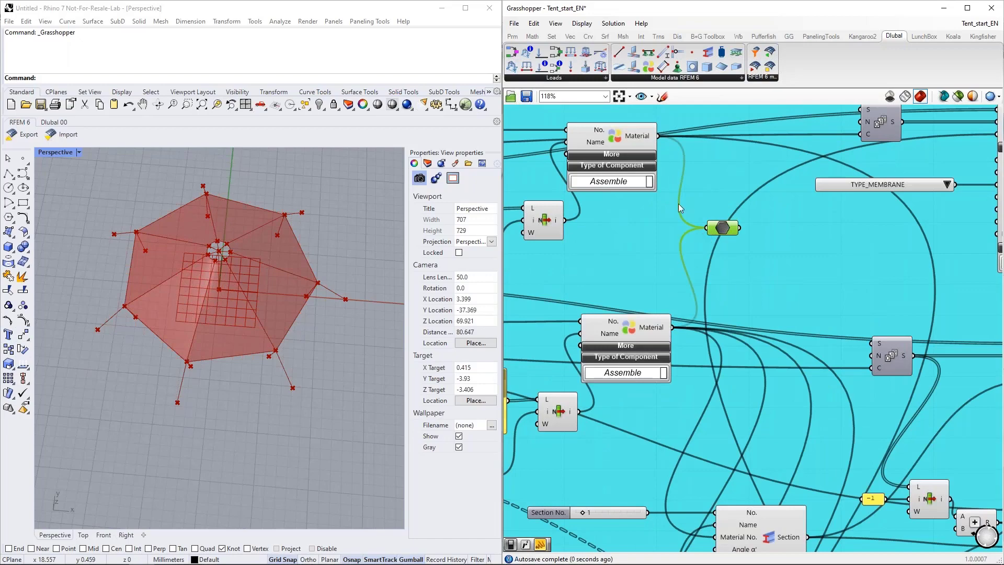
Step: Move the Data parameter beside the Section components and connect the outputs of all four Section components to it
scroll(649, 163, "down", 5)
scroll(698, 212, "up", 3)
left_click_drag(672, 184, 823, 454)
right_click_drag(824, 421, 712, 220)
left_click_drag(619, 197, 699, 242, "shift")
left_click_drag(624, 342, 698, 242, "shift")
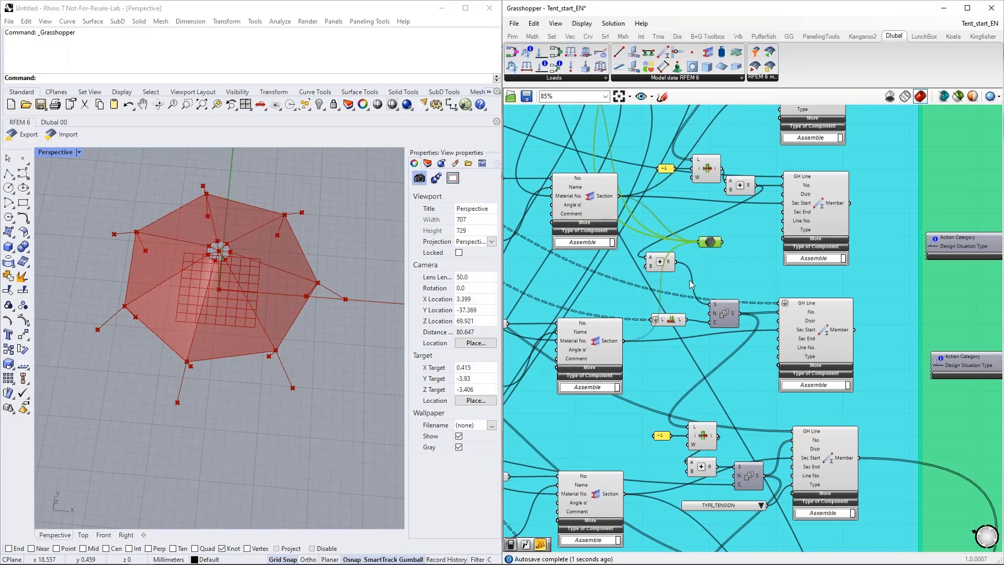
right_click_drag(701, 378, 703, 270)
left_click_drag(626, 385, 703, 136, "shift")
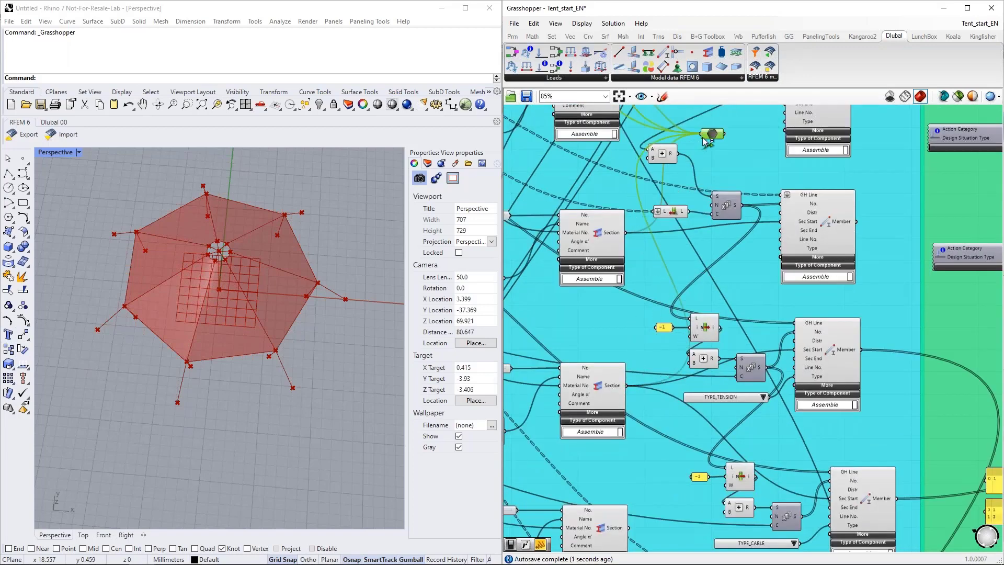
left_click_drag(627, 527, 711, 135, "shift")
Step: Connect the output of the component below the last Section to the same Data parameter
scroll(705, 137, "down", 4)
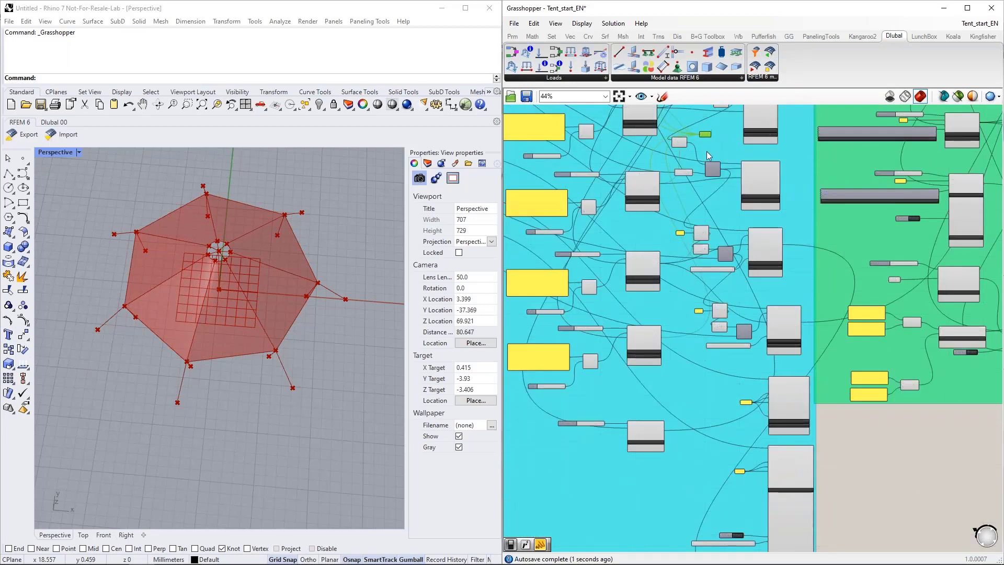
scroll(675, 429, "up", 4)
left_click_drag(648, 444, 740, 250, "shift")
Step: Move the Data parameter beside the column of Surface and Member components and connect the Surface output to it
scroll(657, 378, "down", 2)
scroll(656, 379, "down", 4)
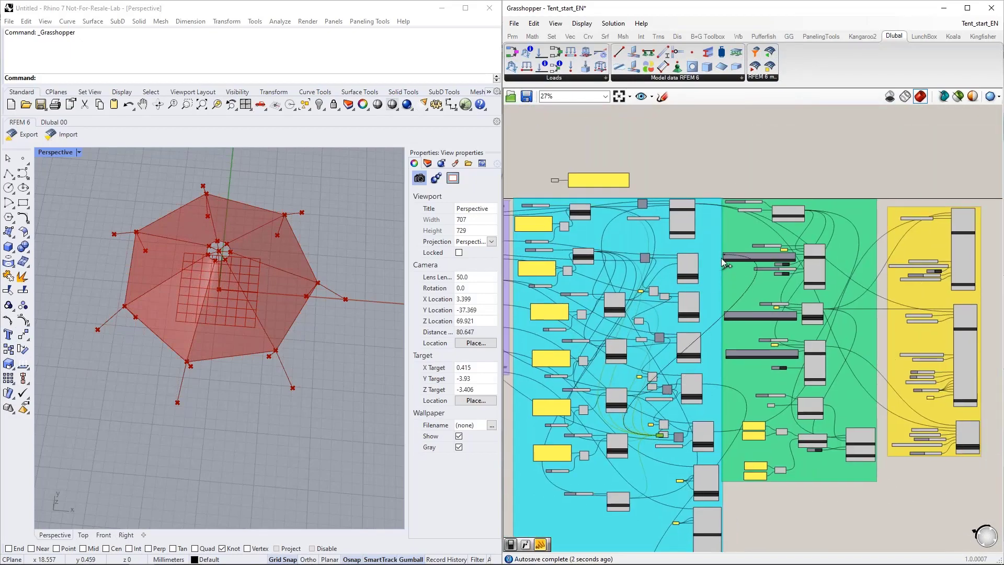
scroll(664, 431, "up", 4)
left_click_drag(663, 430, 806, 140)
right_click_drag(804, 142, 719, 325)
right_click_drag(693, 257, 702, 321)
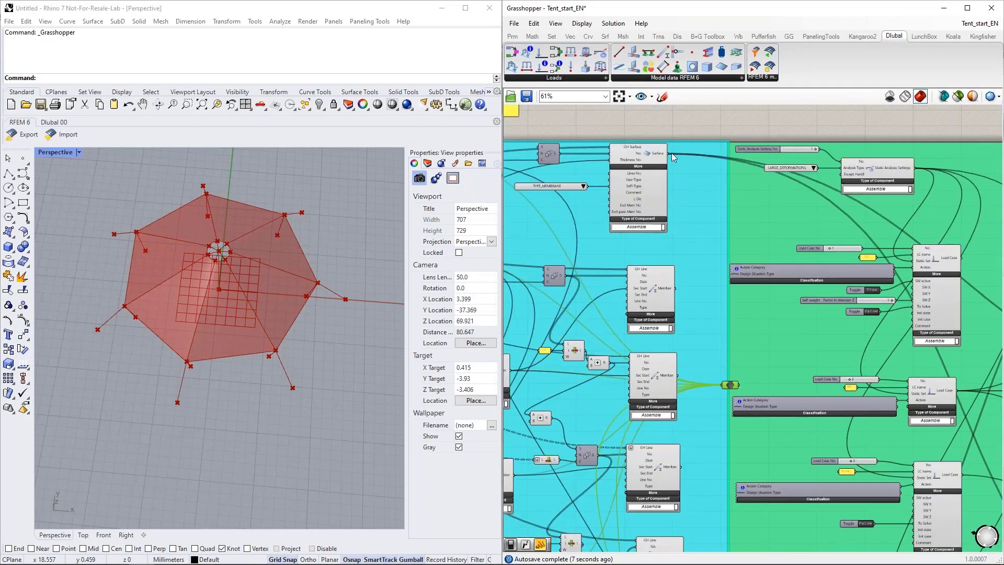
left_click_drag(671, 157, 727, 385)
Step: Connect the outputs of the Member components to the Data parameter, moving it down along the column
right_click_drag(682, 470, 681, 350)
left_click_drag(680, 346, 728, 264, "shift")
right_click_drag(723, 272, 711, 205)
left_click_drag(719, 197, 729, 336)
left_click_drag(677, 371, 730, 337, "shift")
right_click_drag(723, 415, 727, 302)
left_click_drag(732, 235, 739, 319)
right_click_drag(735, 381, 727, 318)
scroll(702, 319, "up", 2)
scroll(701, 319, "up", 1)
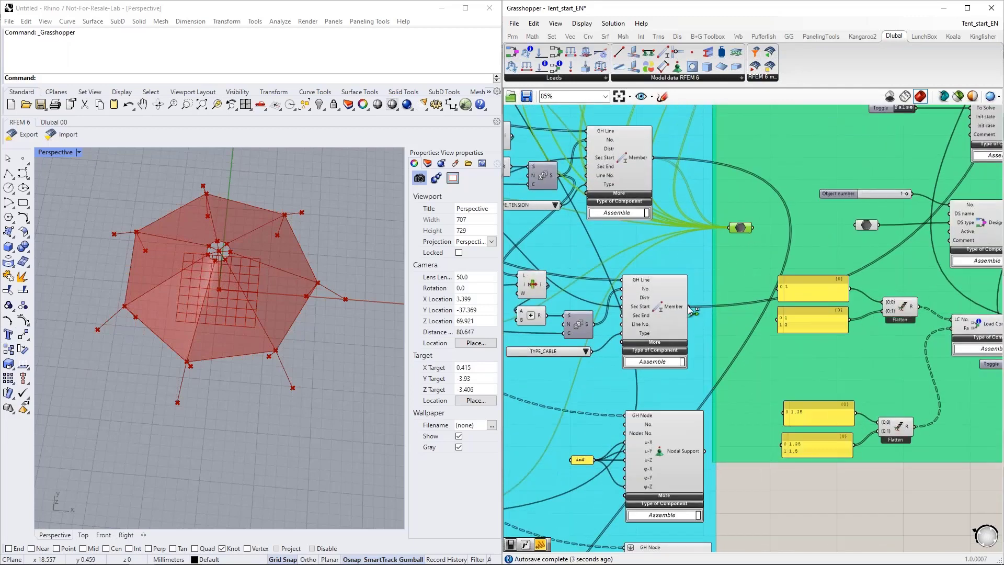
Step: Connect the outputs of both Nodal Support components to the Data parameter and place it at the lower edge of the green group
left_click_drag(703, 450, 729, 228, "shift")
right_click_drag(734, 433, 725, 289)
right_click_drag(740, 221, 742, 283)
left_click_drag(735, 150, 772, 377)
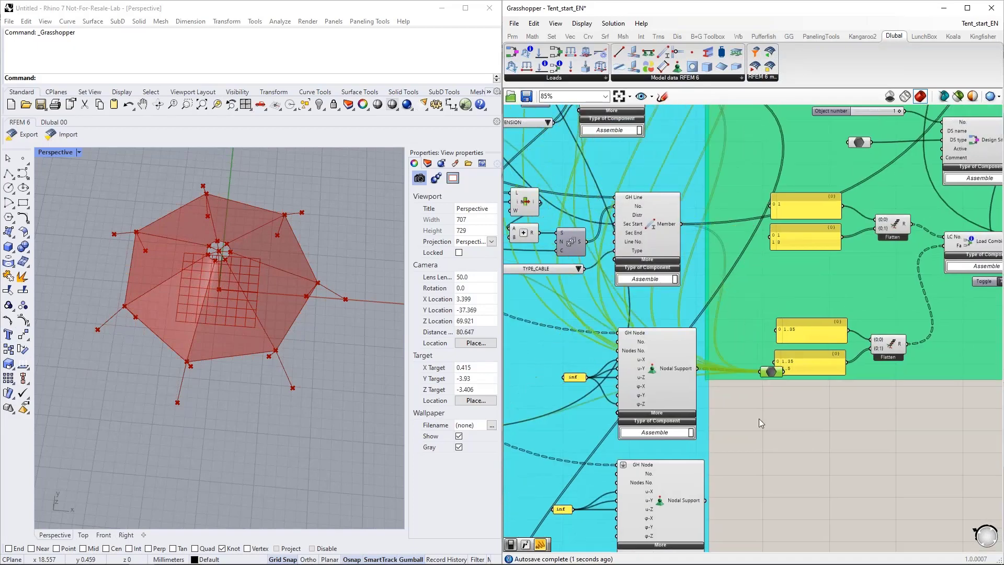
right_click_drag(716, 494, 698, 471)
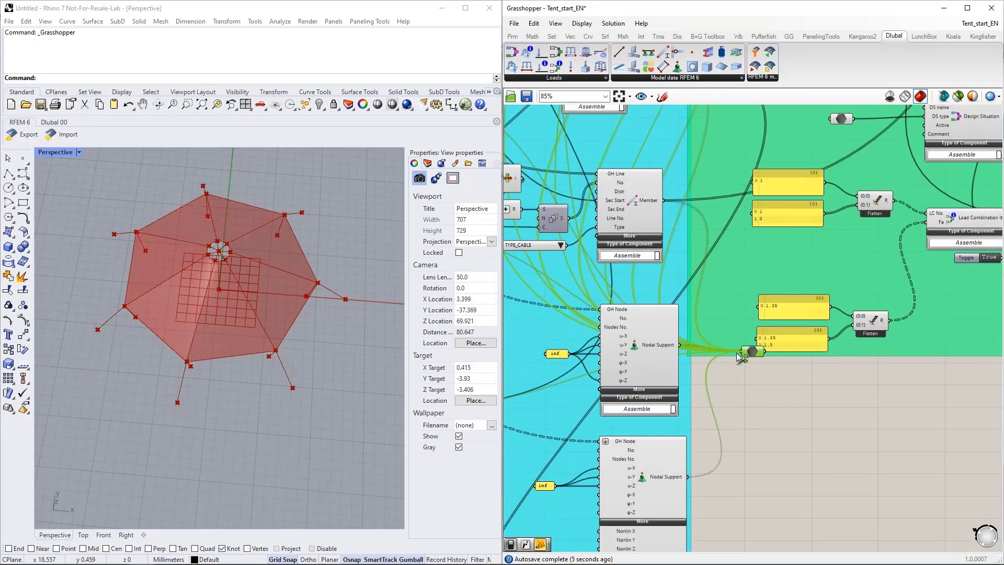
scroll(726, 387, "down", 6)
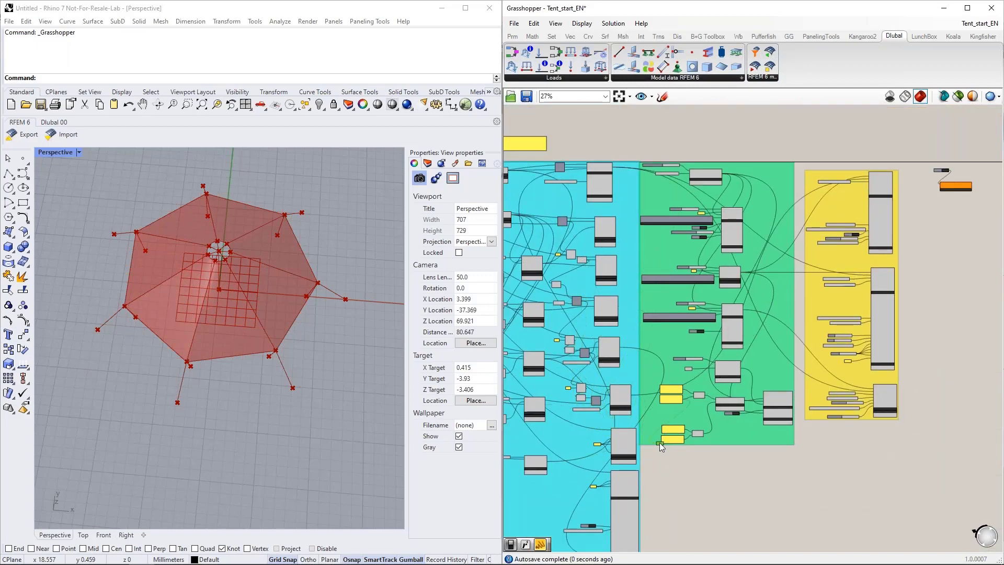
scroll(779, 213, "up", 4)
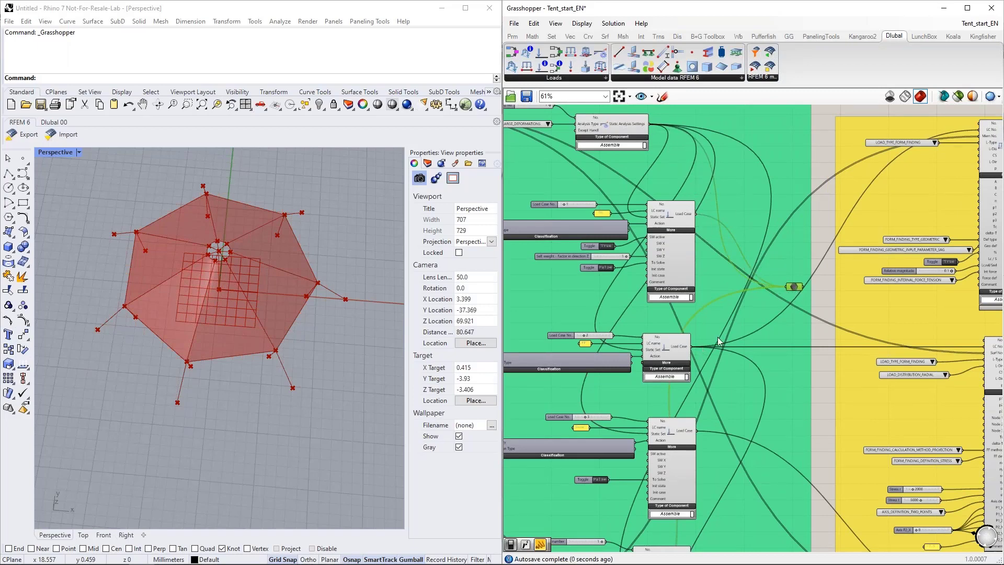
scroll(792, 290, "up", 2)
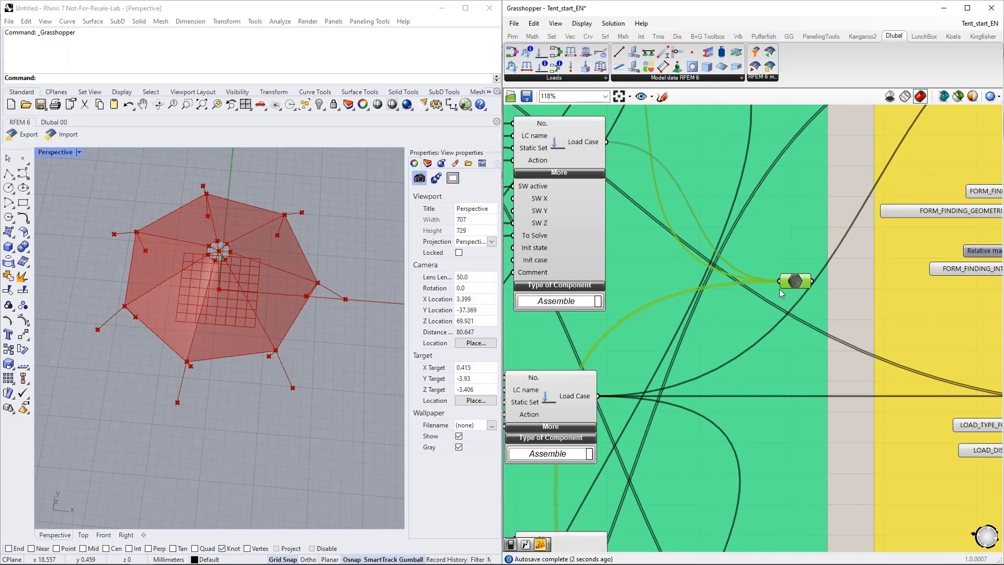
scroll(779, 288, "down", 2)
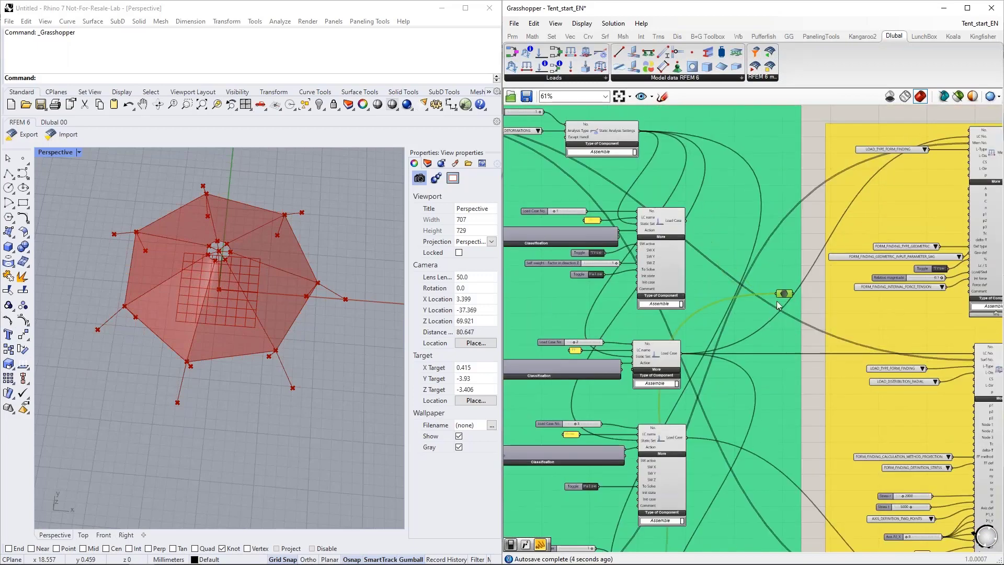
mouse_move(784, 297)
scroll(783, 296, "down", 4)
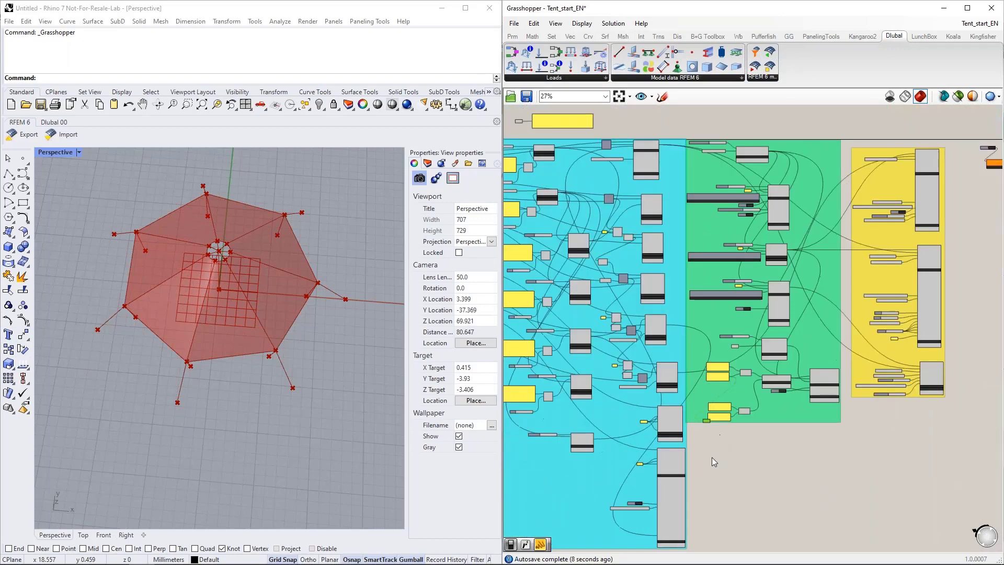
Step: Move the Data parameter from the lower edge of the green group up beside its Load Case components
scroll(713, 460, "up", 5)
mouse_move(738, 347)
left_mouse_down()
mouse_move(737, 387)
mouse_move(738, 352)
left_mouse_up()
scroll(730, 366, "down", 2)
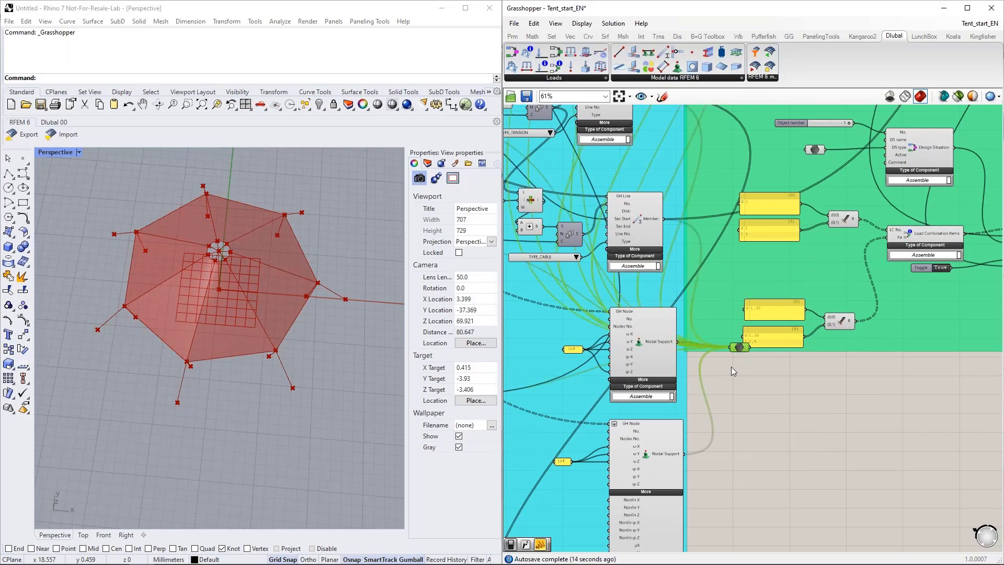
right_click_drag(741, 353, 662, 458)
left_click_drag(661, 457, 910, 195)
right_click_drag(884, 237, 756, 375)
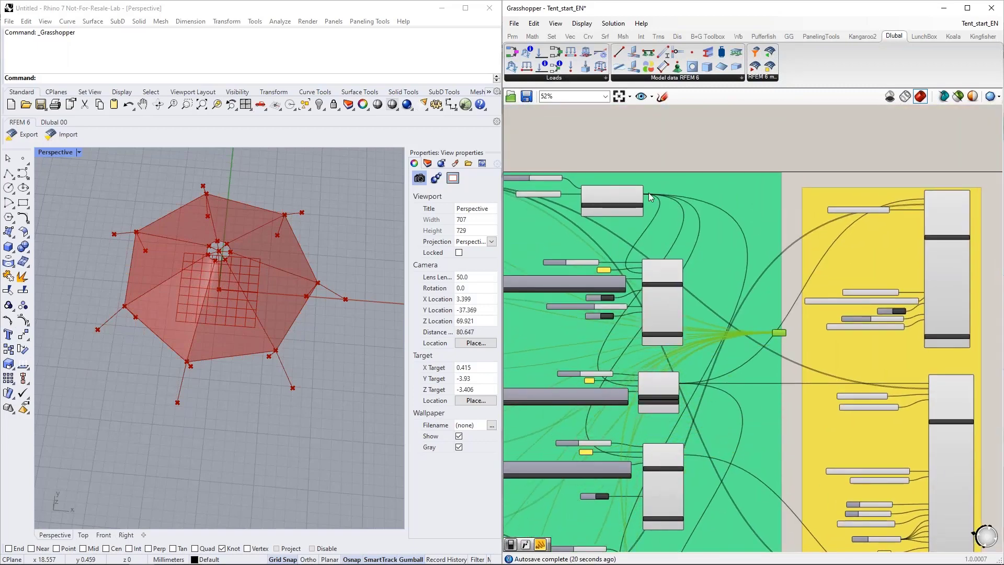
Step: Connect the outputs of the green group's uppermost component and its three Load Case components to the Data parameter
left_click_drag(644, 195, 773, 340)
left_click_drag(683, 272, 776, 335)
left_click_drag(680, 383, 777, 333)
left_click_drag(682, 456, 778, 335)
right_click_drag(786, 341, 791, 197)
left_click_drag(785, 193, 779, 354)
Step: Connect the Design Situation and Load Combination outputs to the Data parameter
scroll(739, 396, "up", 3)
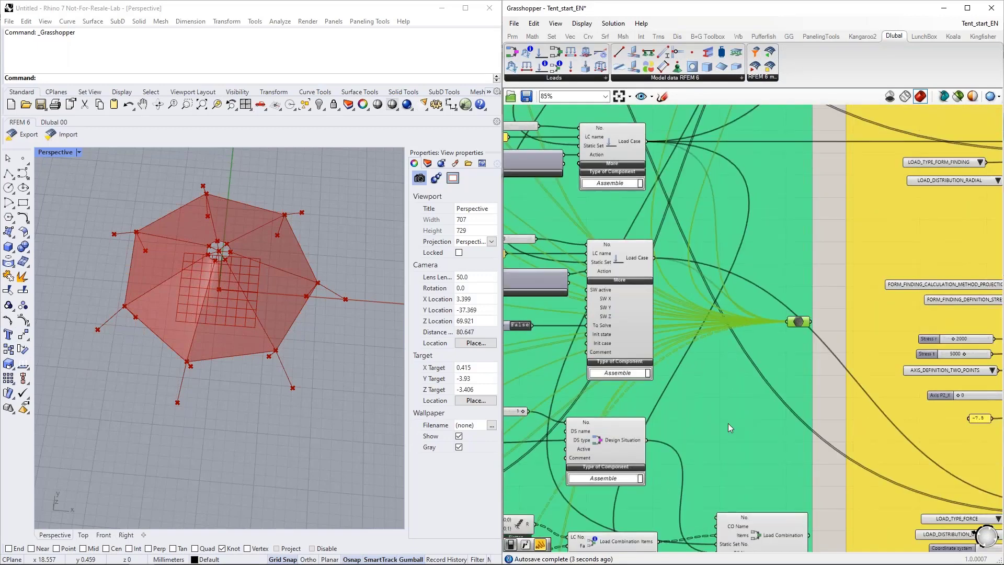
right_click_drag(820, 405, 807, 339)
left_click_drag(796, 467, 780, 264)
Step: Move the Data parameter beside the yellow group and connect the Member Load and both Surface Load outputs to it
scroll(736, 282, "down", 5)
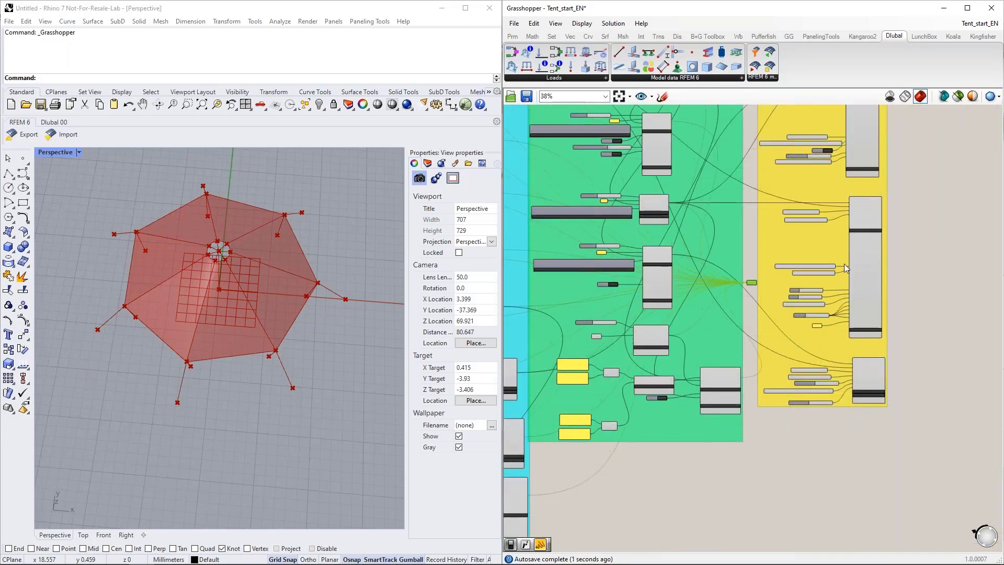
scroll(833, 291, "up", 5)
left_click_drag(770, 135, 822, 385)
right_click_drag(820, 436, 814, 169)
scroll(813, 169, "down", 2)
left_click_drag(819, 138, 834, 412)
scroll(791, 446, "up", 4)
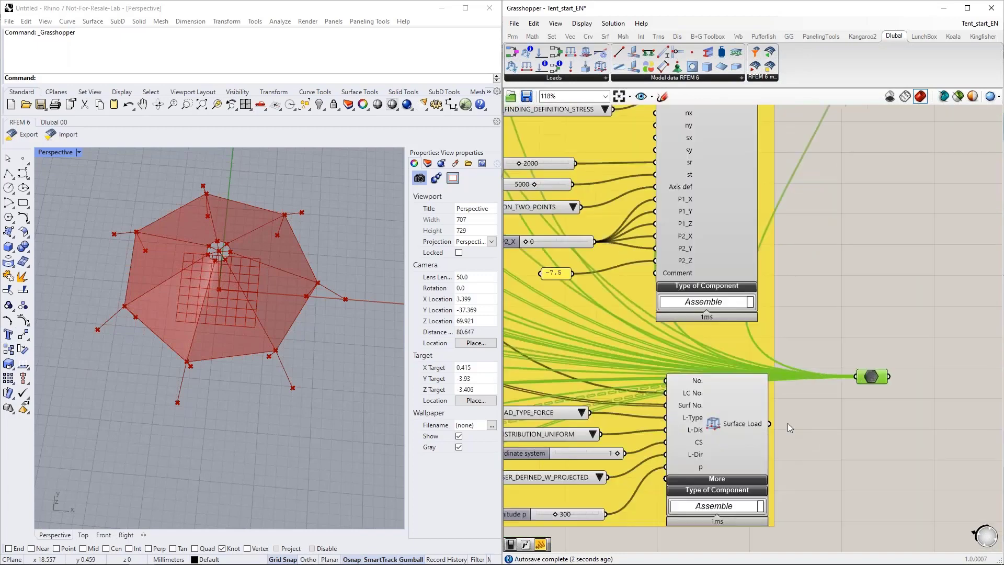
scroll(798, 457, "down", 4)
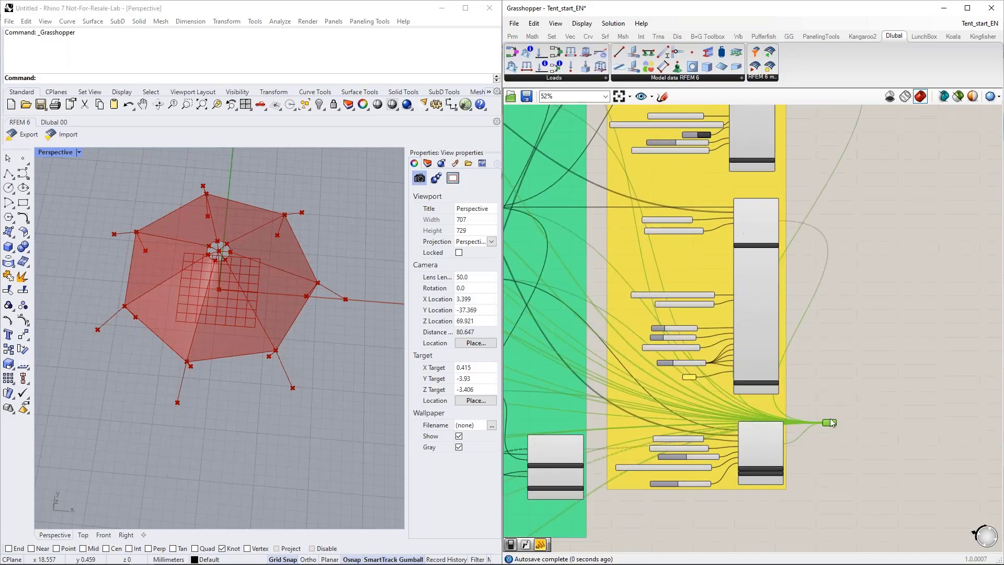
Step: Move the Data parameter next to the RFEM export component and connect it to that component's Input
left_click_drag(831, 422, 862, 162)
right_click_drag(904, 235, 801, 499)
left_click_drag(758, 428, 735, 310)
scroll(737, 310, "up", 5)
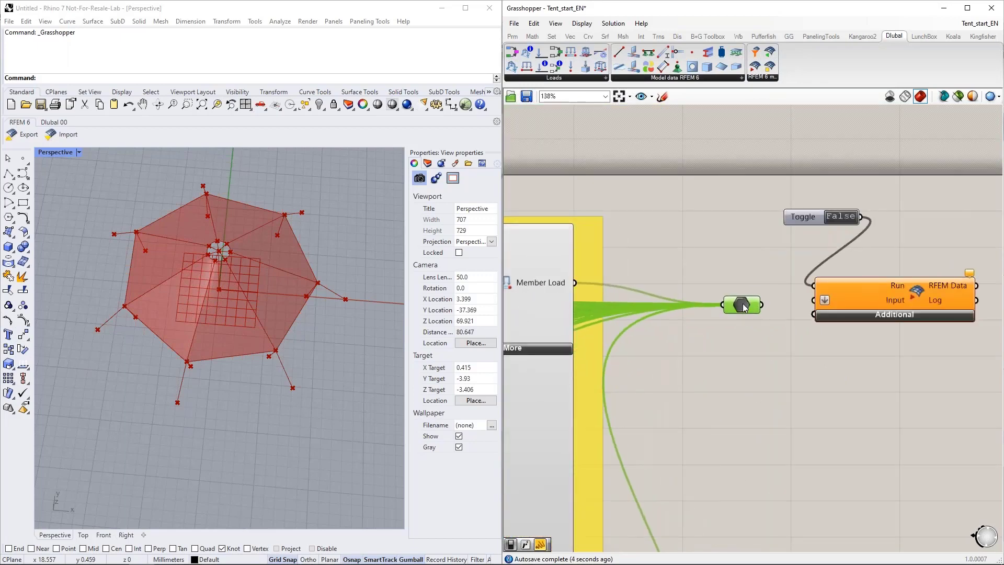
left_click_drag(811, 306, 813, 300)
Step: Expand the Additional inputs of the RFEM export component
left_click(891, 314)
right_click_drag(788, 420, 698, 319)
left_click_drag(786, 293, 835, 297)
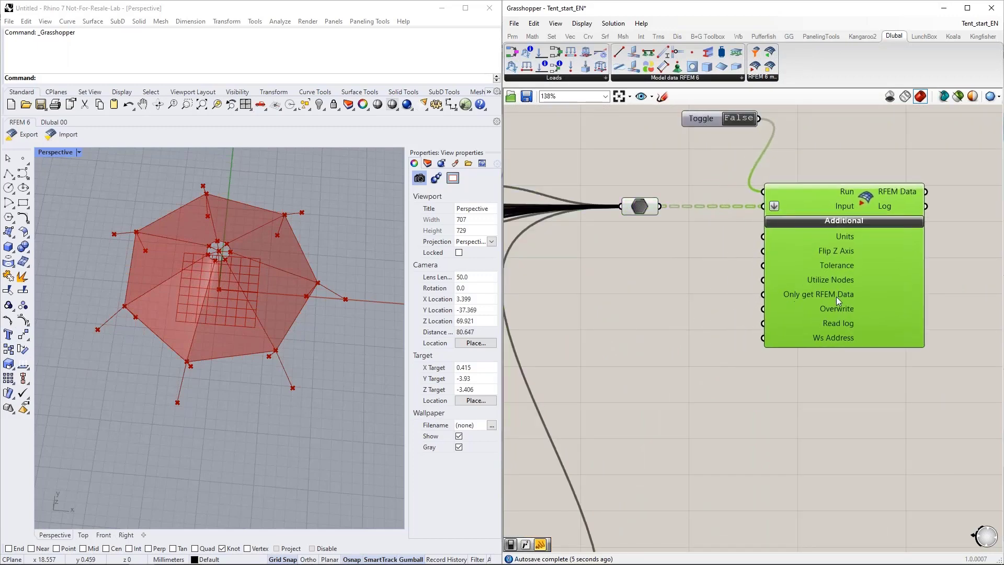
Step: Review the definition from the geometry sliders to the RFEM export component, and view the tent from the side in Rhino
double_click(631, 278)
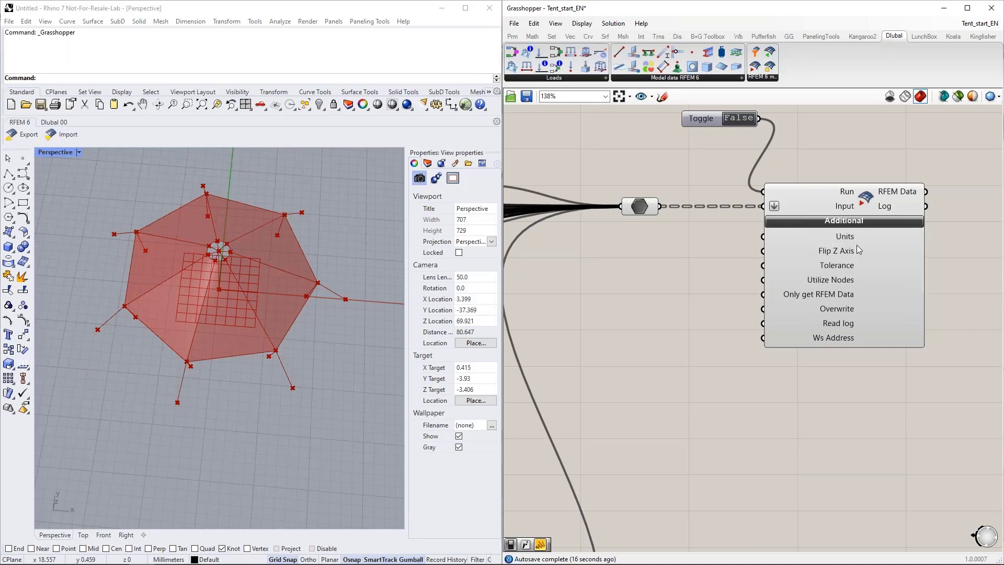
scroll(877, 256, "down", 10)
scroll(574, 254, "up", 10)
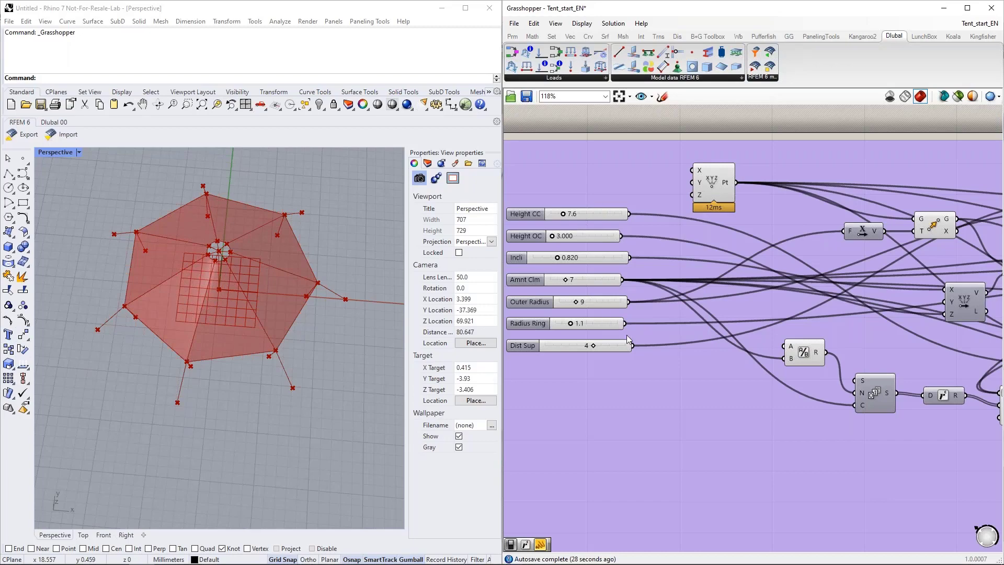
scroll(538, 317, "down", 5)
scroll(539, 317, "down", 3)
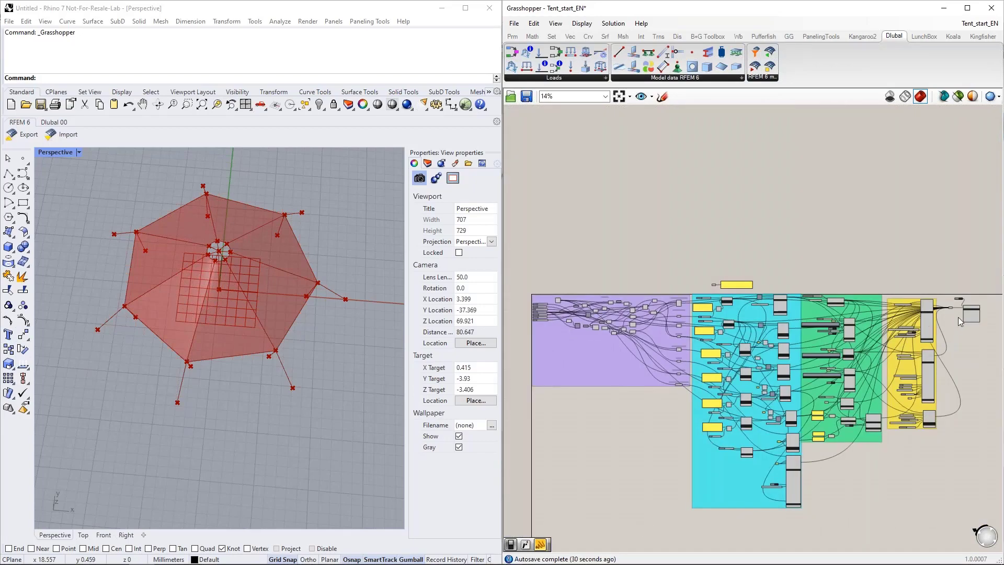
scroll(957, 314, "up", 10)
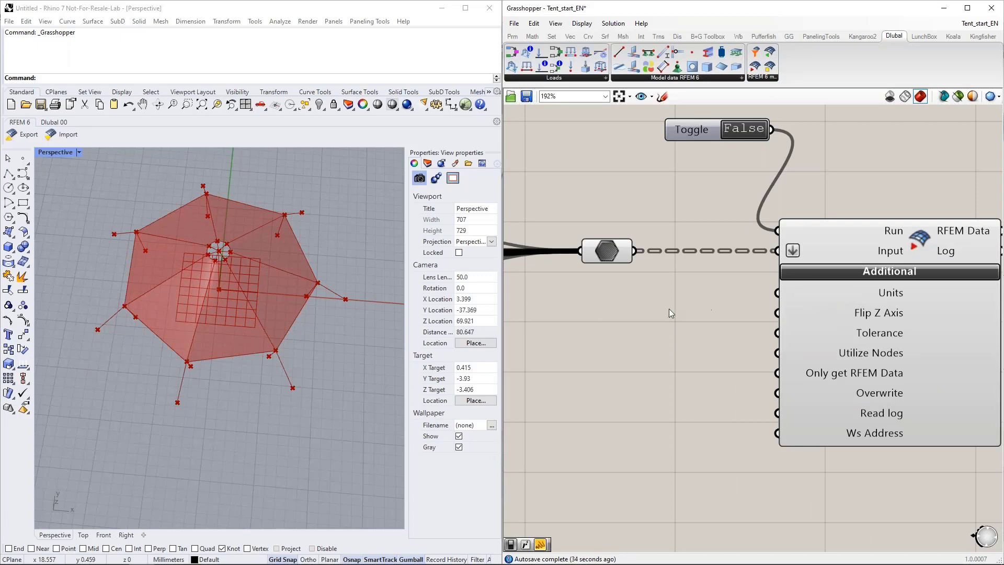
scroll(672, 324, "down", 3)
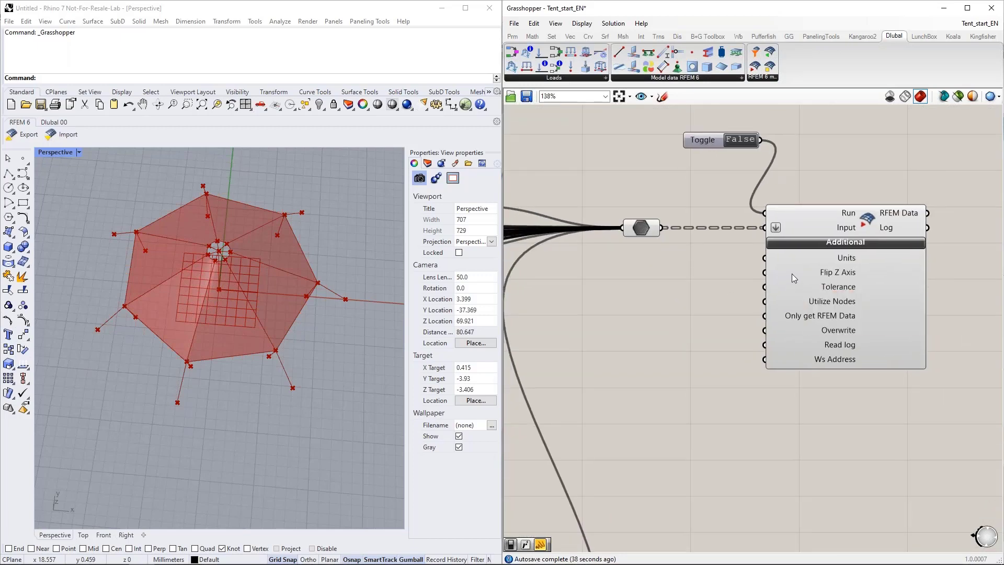
right_click_drag(223, 436, 300, 362)
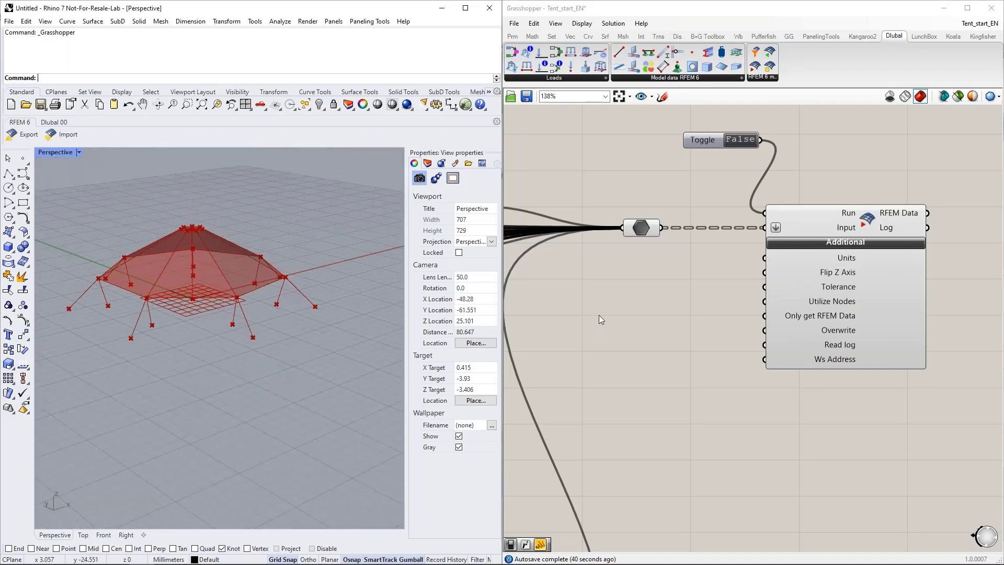
Step: Add a Boolean Toggle beside the RFEM export component and connect it to the Flip Z Axis input
double_click(601, 312)
type("bool")
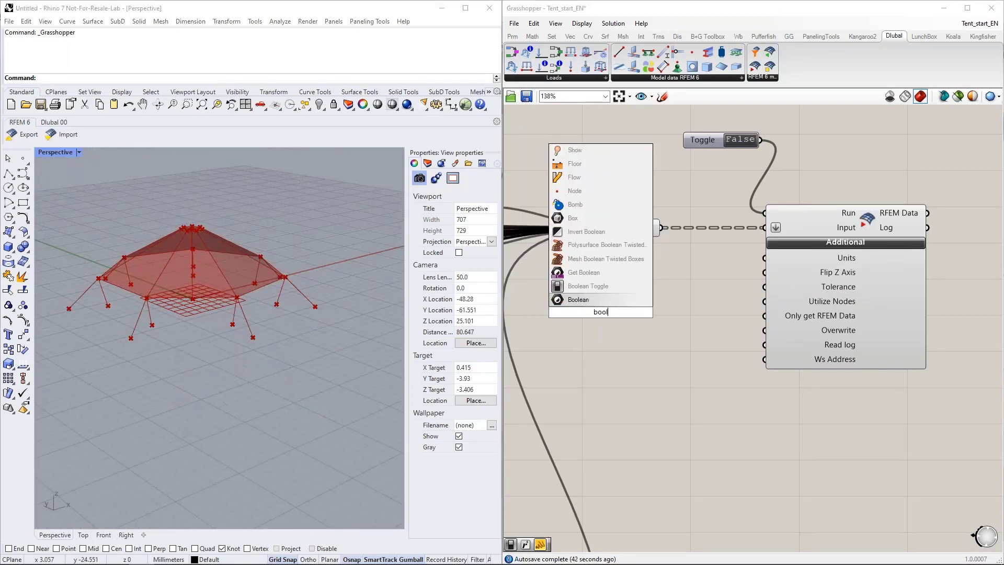
key("Up")
key("Return")
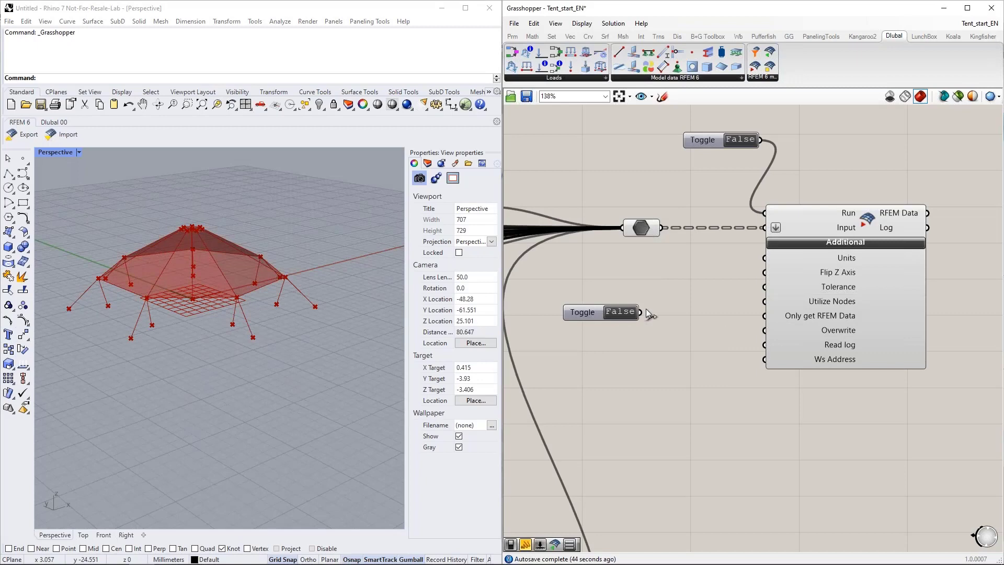
left_click_drag(684, 290, 757, 273)
left_click_drag(587, 315, 600, 283)
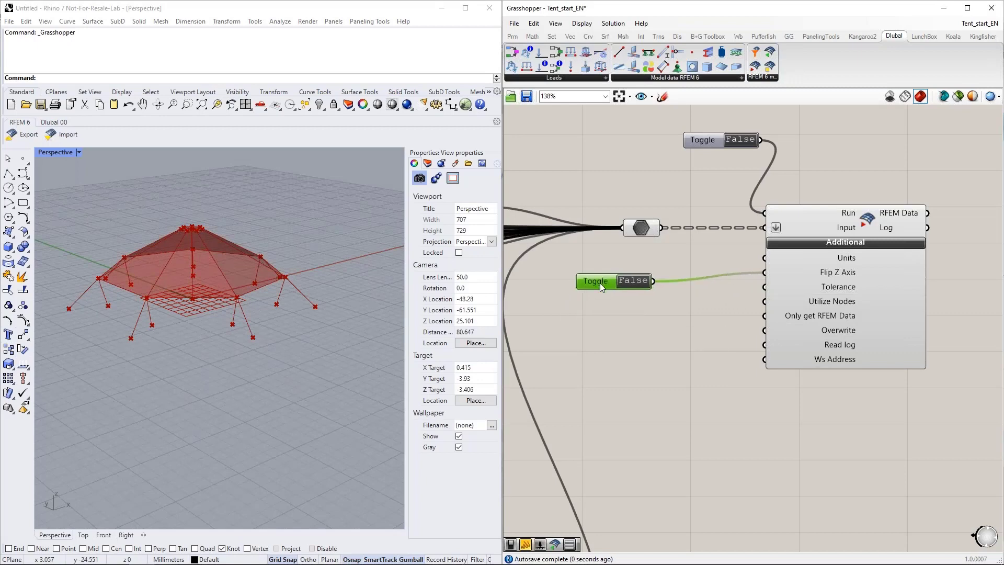
right_click_drag(611, 333, 616, 304)
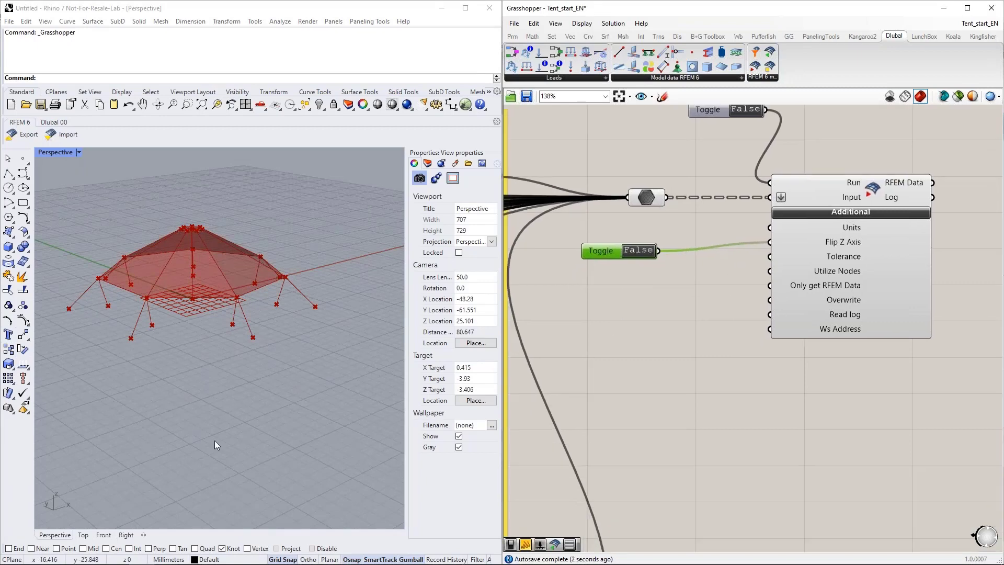
Step: Compare the Z axis direction in Rhino and the RFEM model, and set the Flip Z Axis toggle to True
right_click_drag(54, 510, 58, 495)
mouse_move(202, 558)
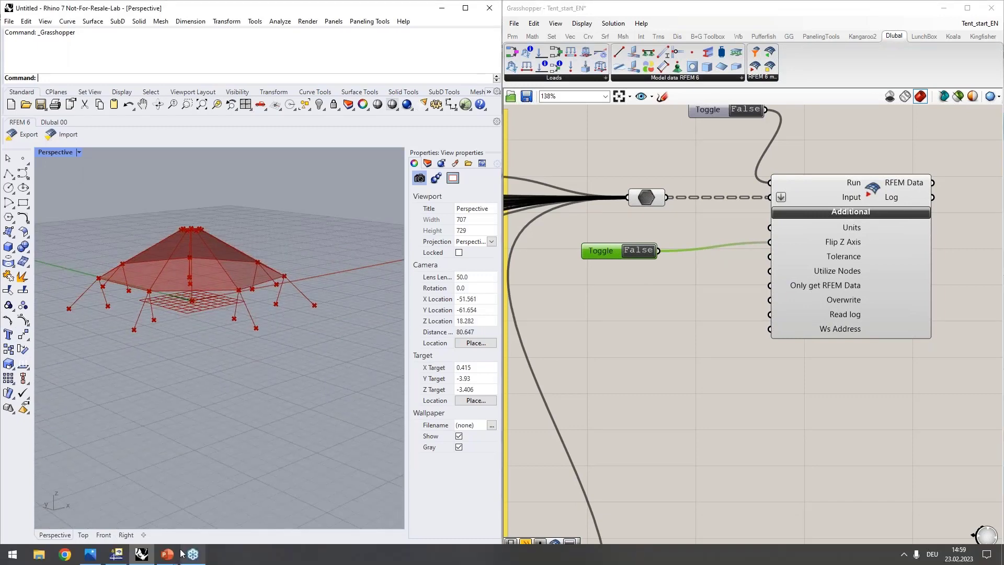
left_click(121, 557)
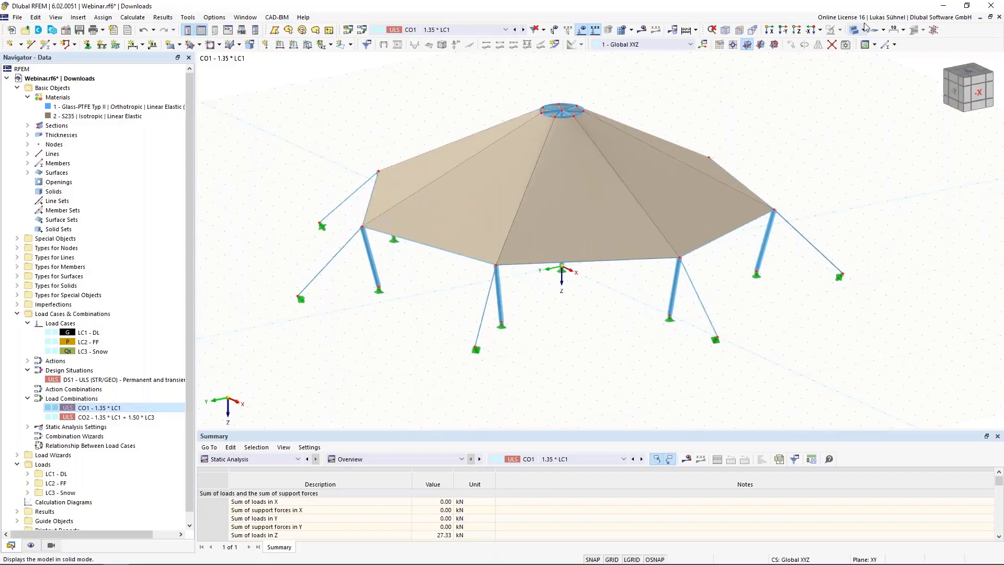
left_click(943, 6)
scroll(737, 248, "up", 3)
left_click(591, 255)
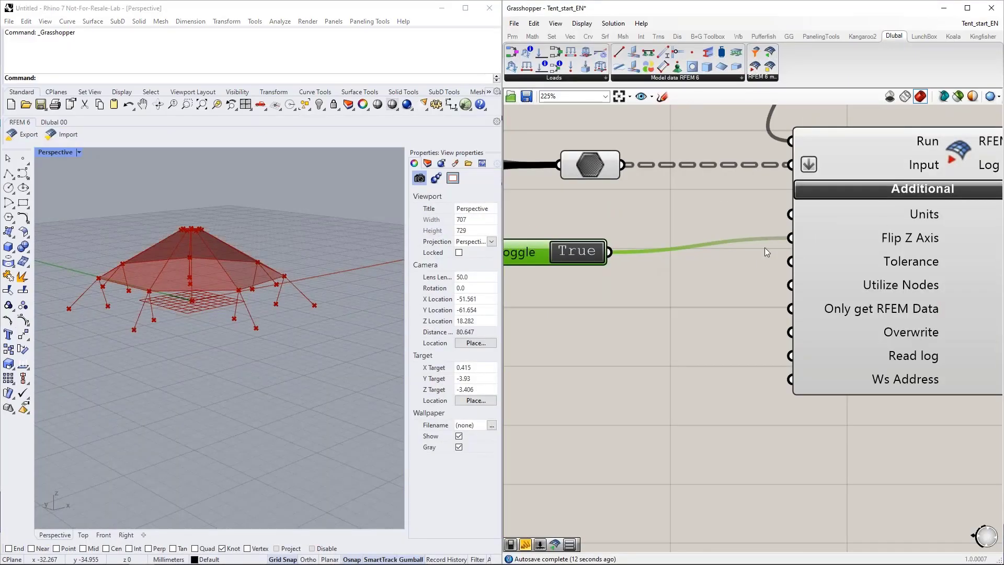
right_click_drag(670, 320, 673, 317)
Step: Connect the same toggle to the Overwrite input and place it between the two connected inputs
left_click_drag(580, 263, 606, 247)
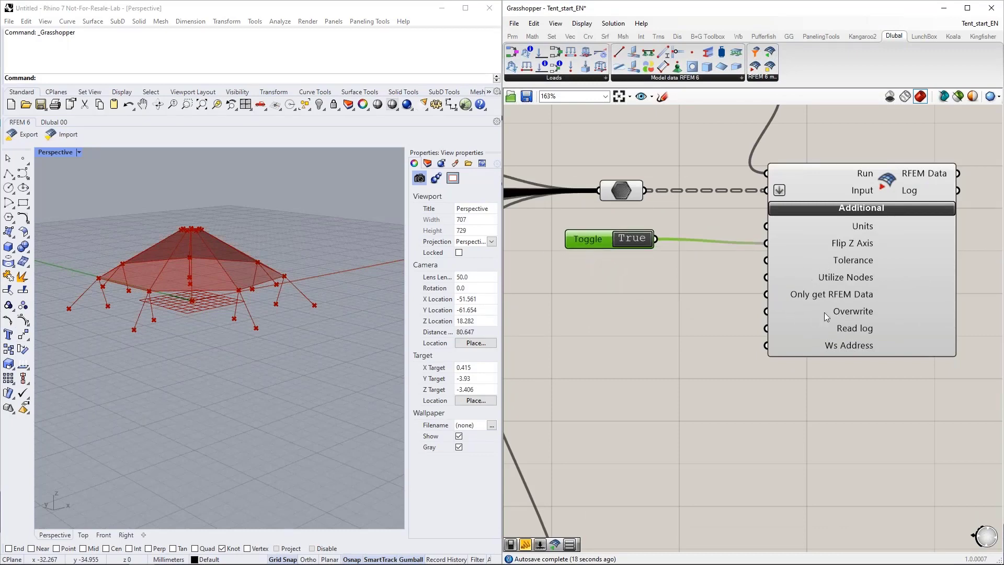
mouse_move(835, 315)
left_click_drag(658, 242, 766, 311)
scroll(649, 320, "down", 2)
left_click_drag(604, 252, 636, 279)
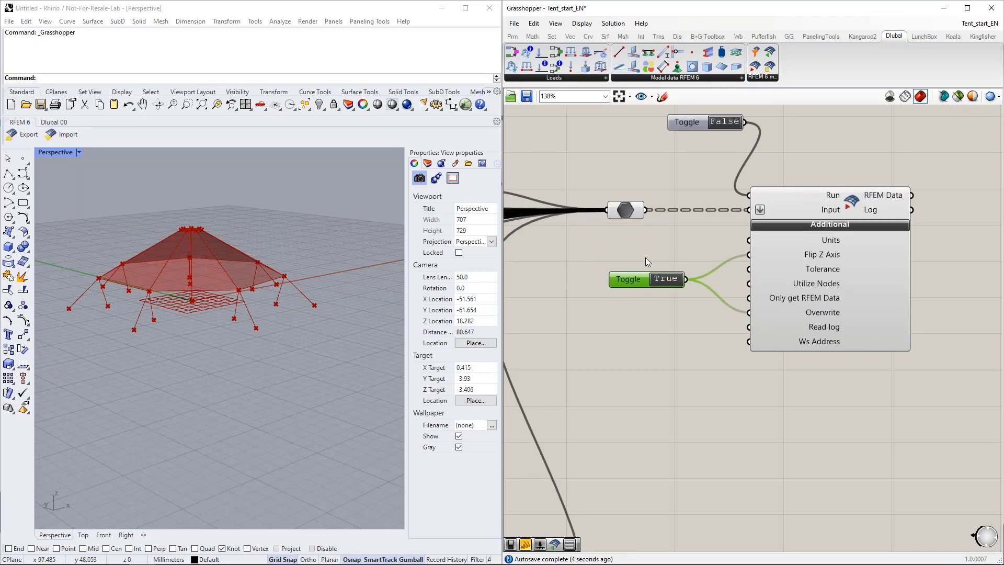
Step: Switch to RFEM to examine the existing tent model and return to Grasshopper
mouse_move(166, 560)
mouse_move(768, 317)
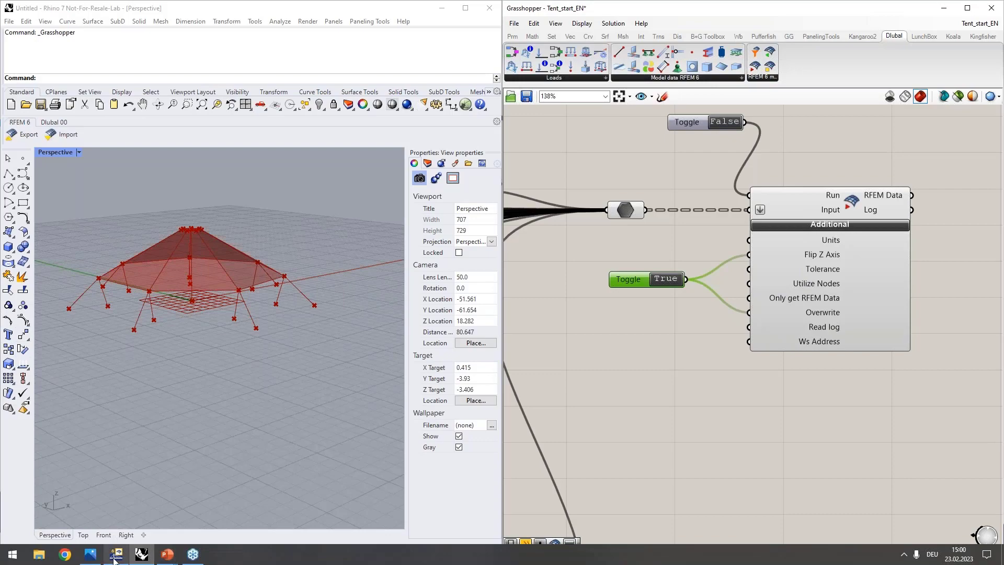
left_click(116, 555)
scroll(511, 323, "down", 3)
middle_click_drag(517, 340, 701, 376, "ctrl")
middle_click_drag(559, 360, 385, 341)
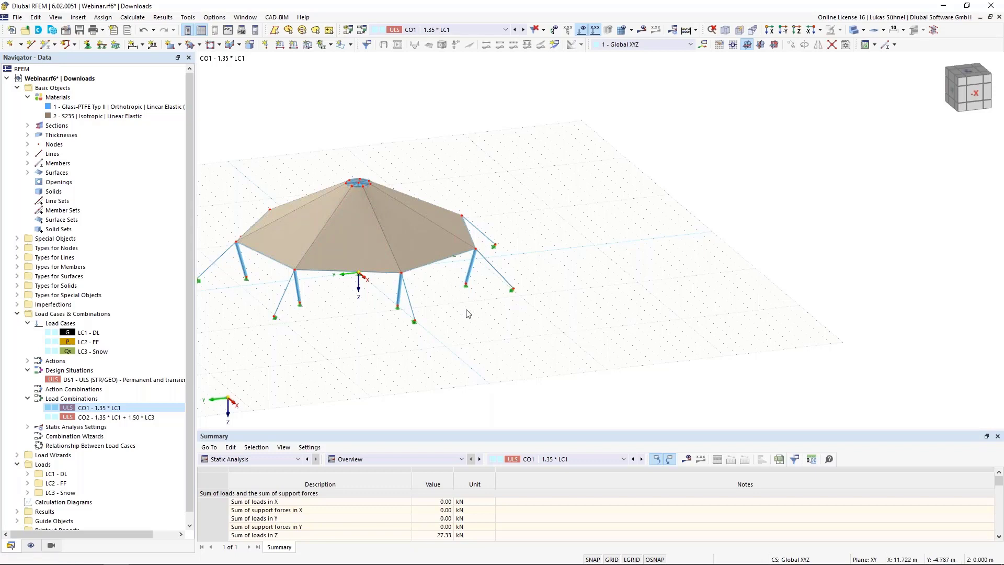
mouse_move(146, 561)
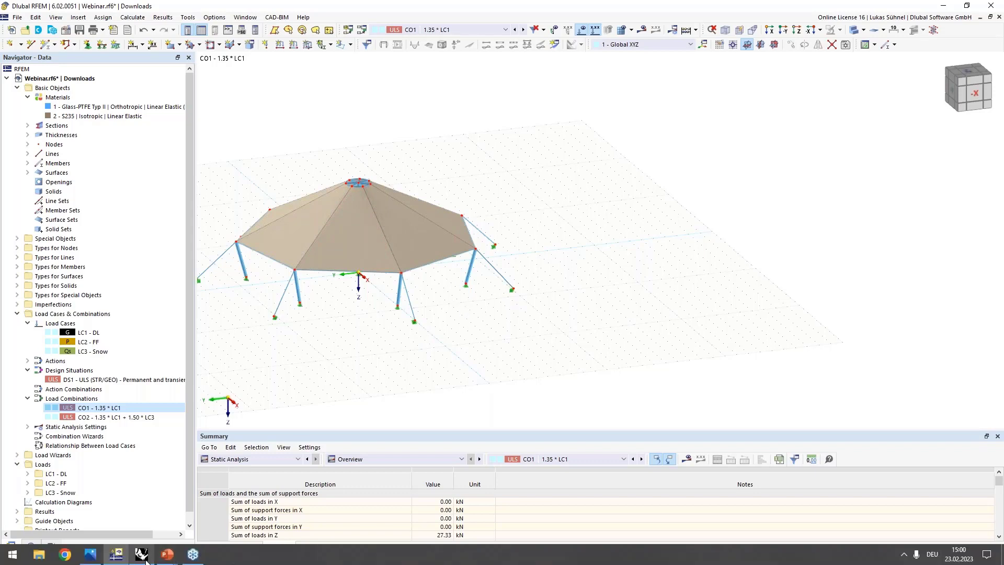
left_click(117, 557)
mouse_move(819, 317)
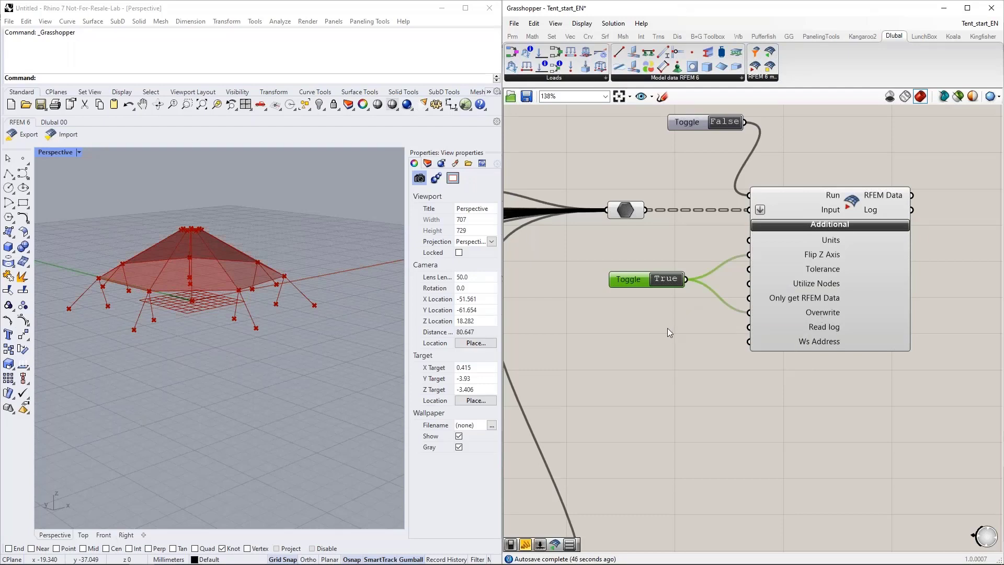
Step: Arrange the Grasshopper and RFEM windows side by side, with Grasshopper on the left and RFEM on the right
right_click_drag(667, 327, 694, 325)
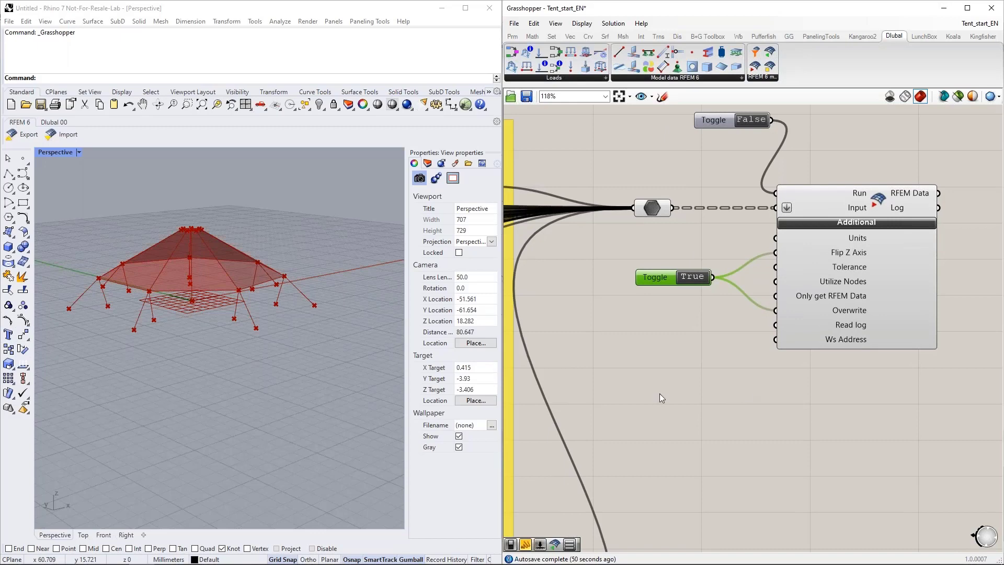
scroll(660, 397, "down", 2)
right_click_drag(688, 382, 729, 375)
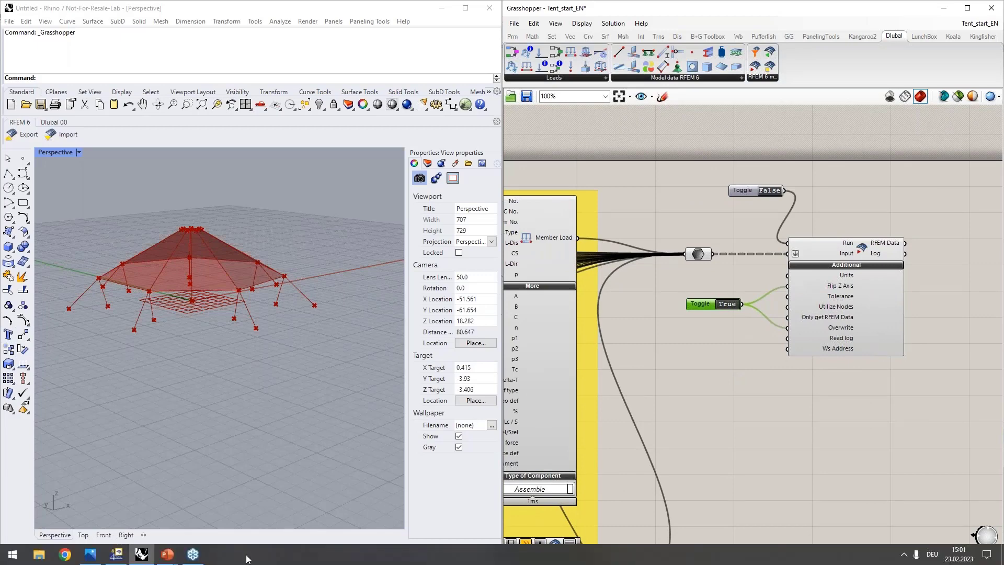
left_click(127, 557)
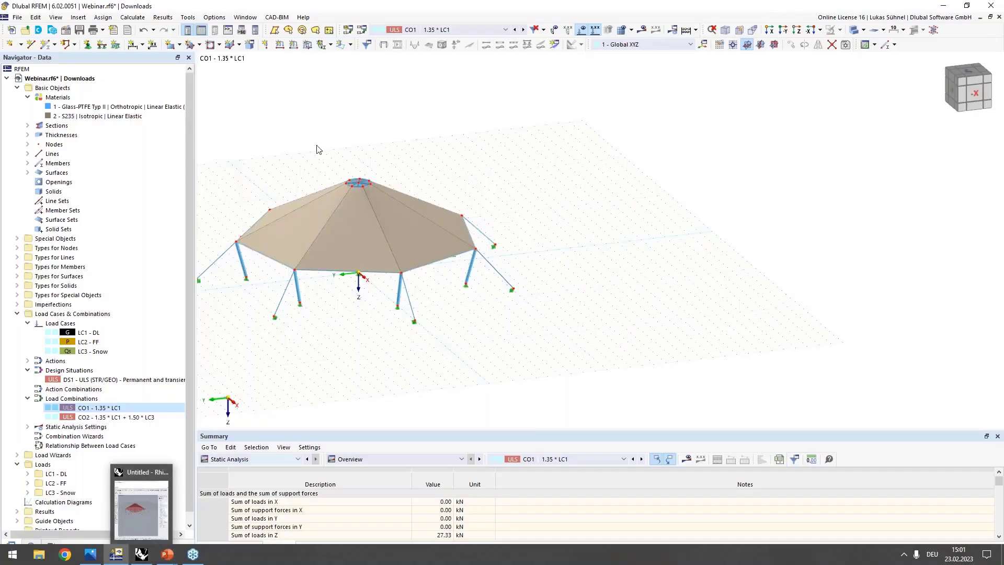
double_click(247, 7)
left_click_drag(246, 10, 2, 151)
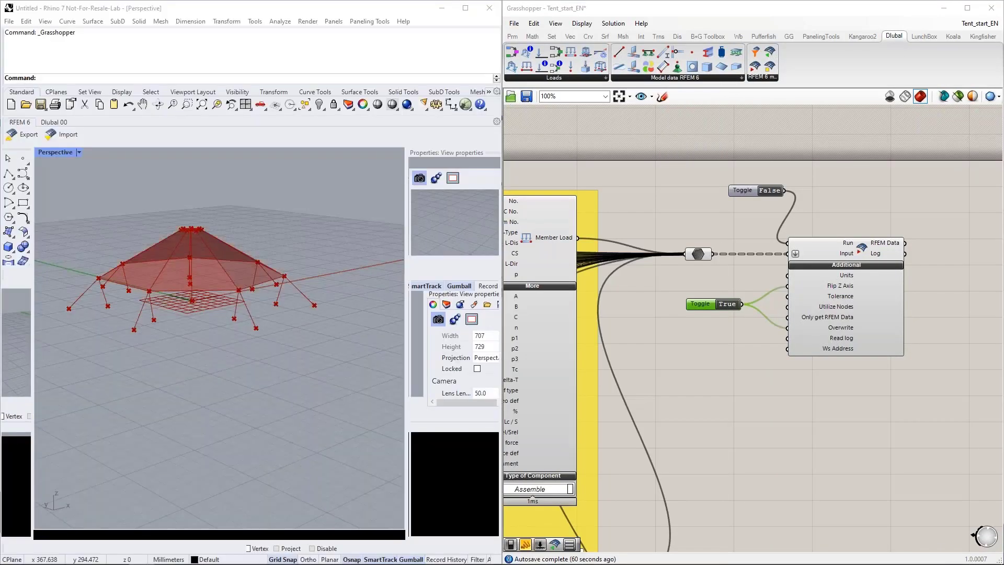
left_click(341, 54)
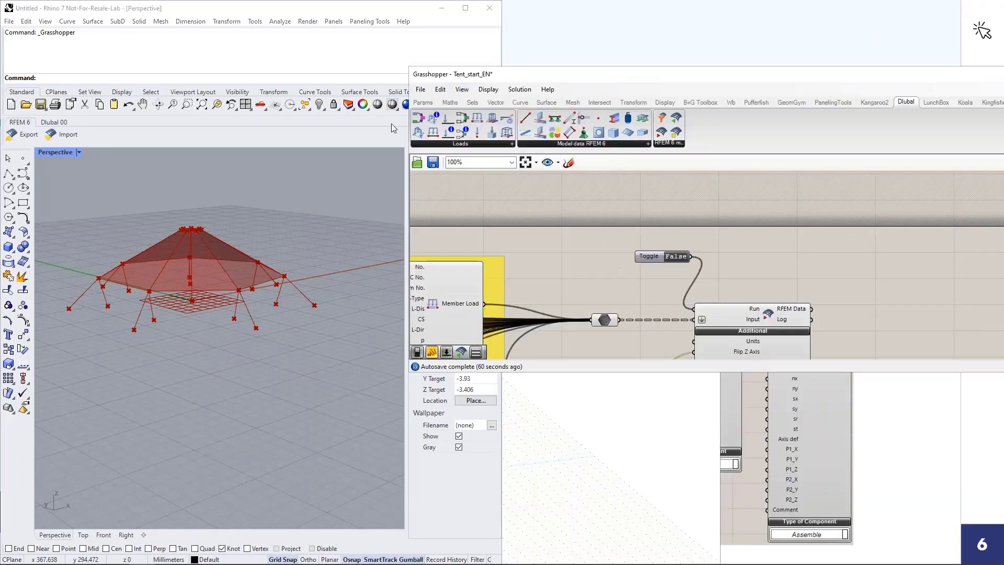
left_click_drag(391, 123, 0, 151)
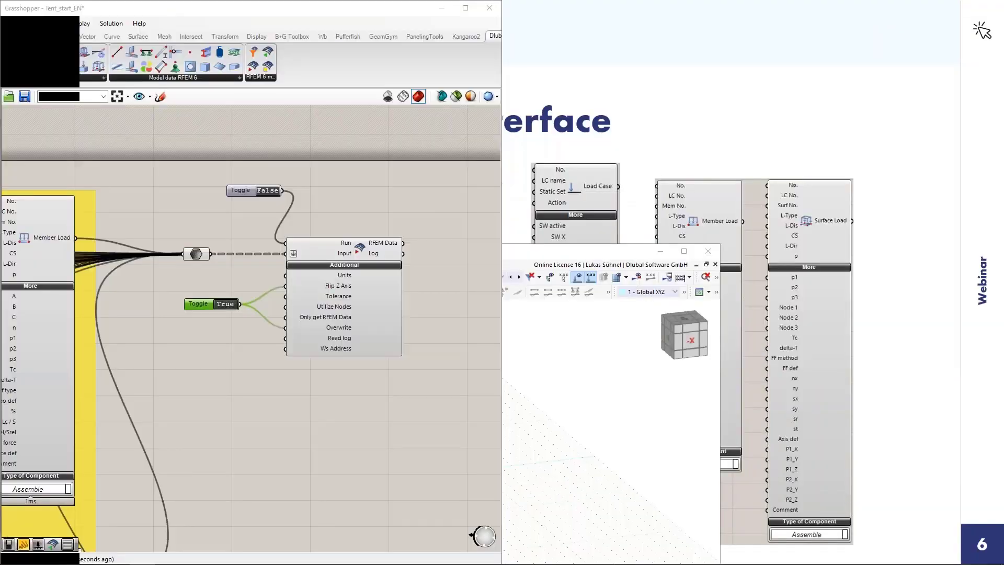
left_click(240, 290)
left_click(116, 556)
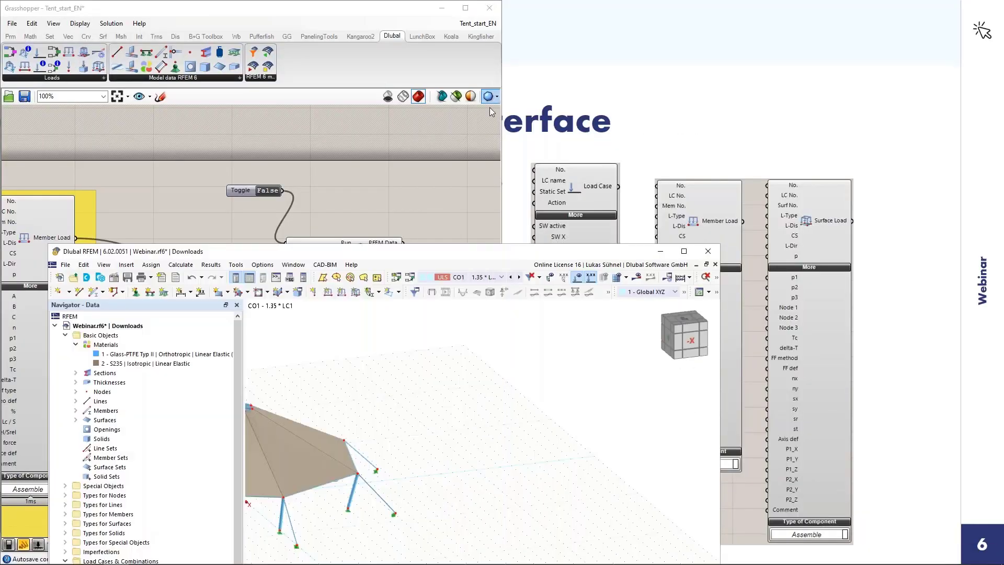
left_click_drag(440, 260, 1000, 224)
Step: Create a new blank 3D model named Webinar_1 in the Downloads project with the Form-Finding add-on activated
scroll(811, 173, "down", 2)
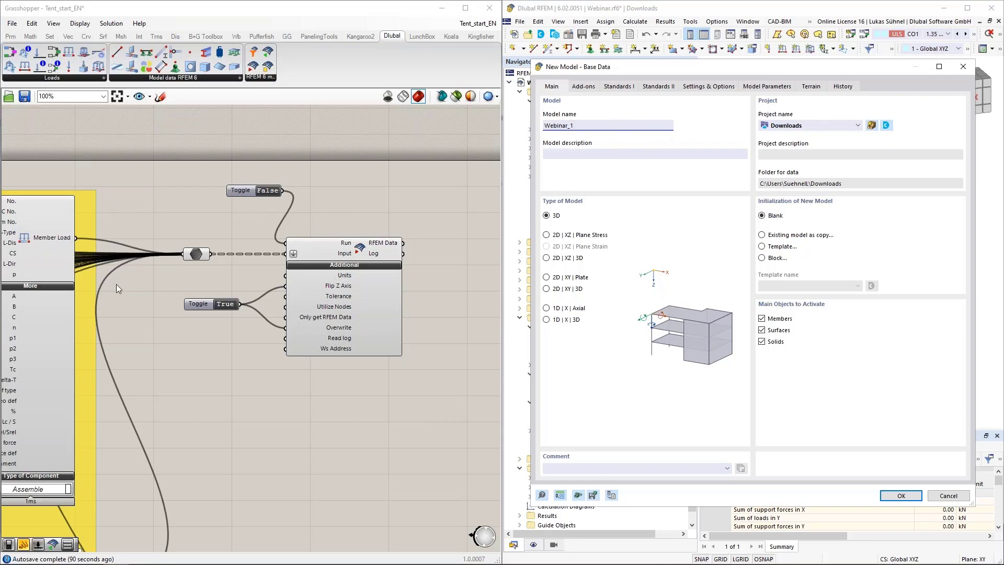
left_click(584, 87)
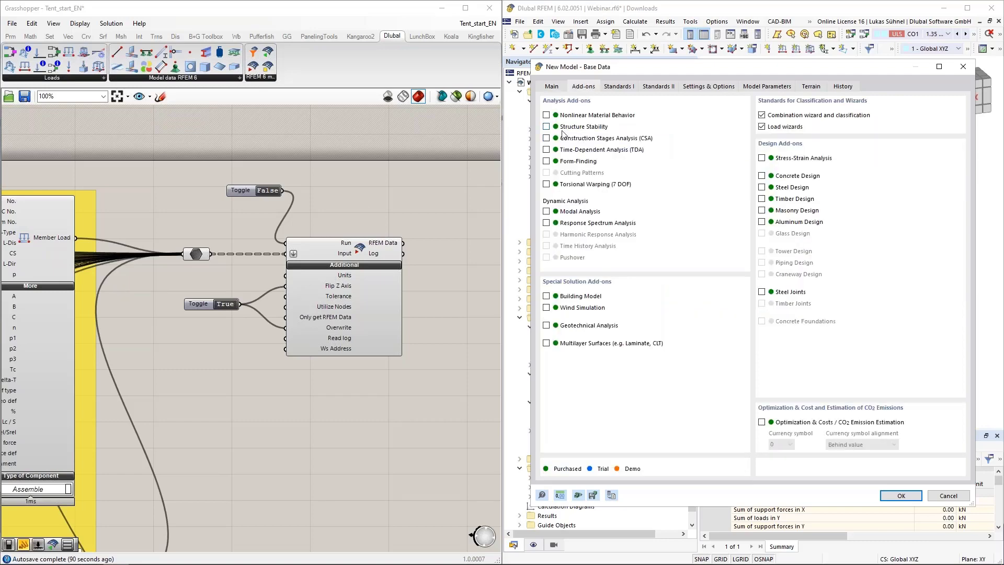
left_click(558, 161)
left_click(904, 497)
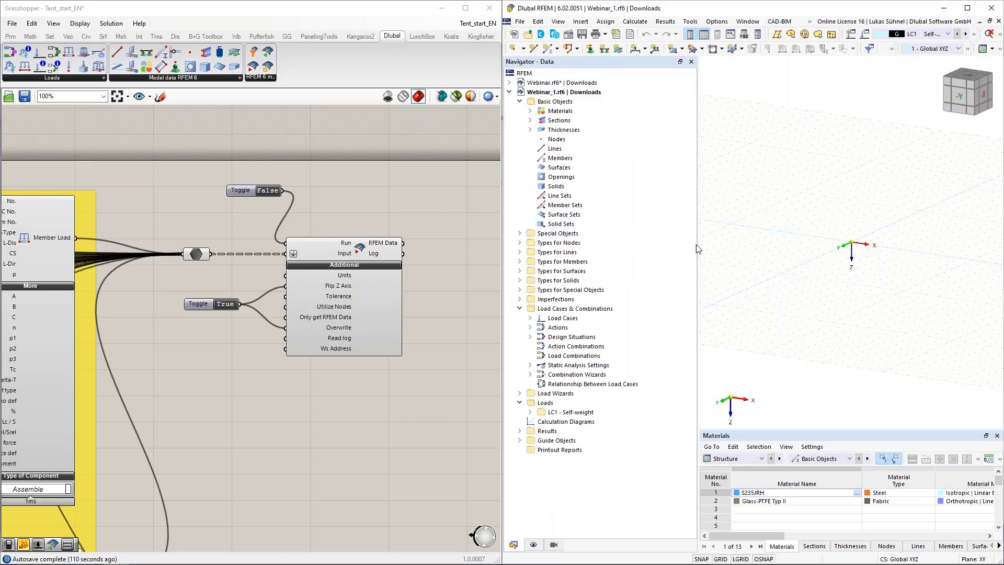
Step: Export the tent definition to the new RFEM model by setting the Run toggle to True, and reset it to False
scroll(434, 249, "up", 5)
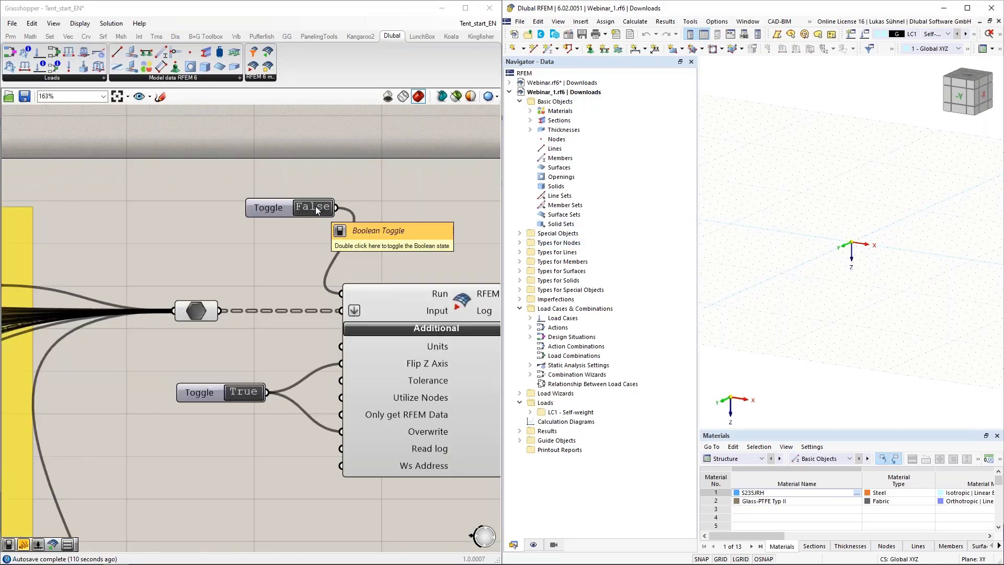
double_click(315, 207)
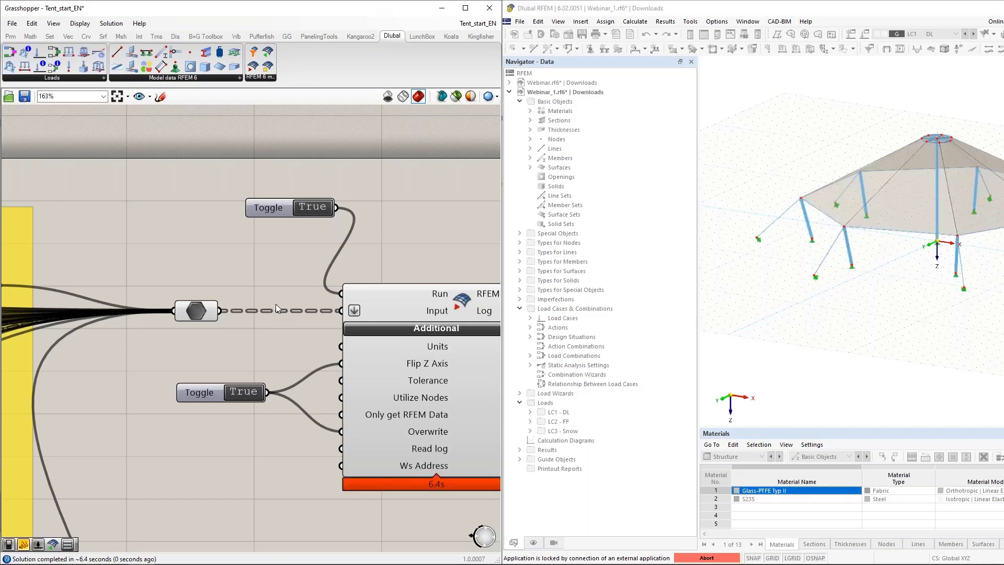
double_click(322, 208)
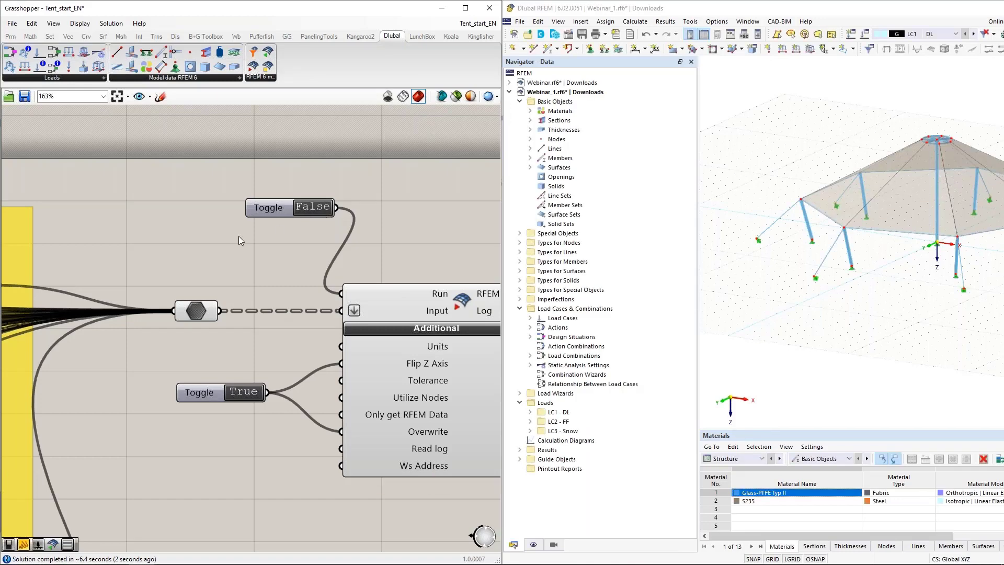
Step: Separate the RFEM window from the side-by-side arrangement and maximize it
scroll(238, 235, "down", 2)
left_click_drag(669, 11, 562, 138)
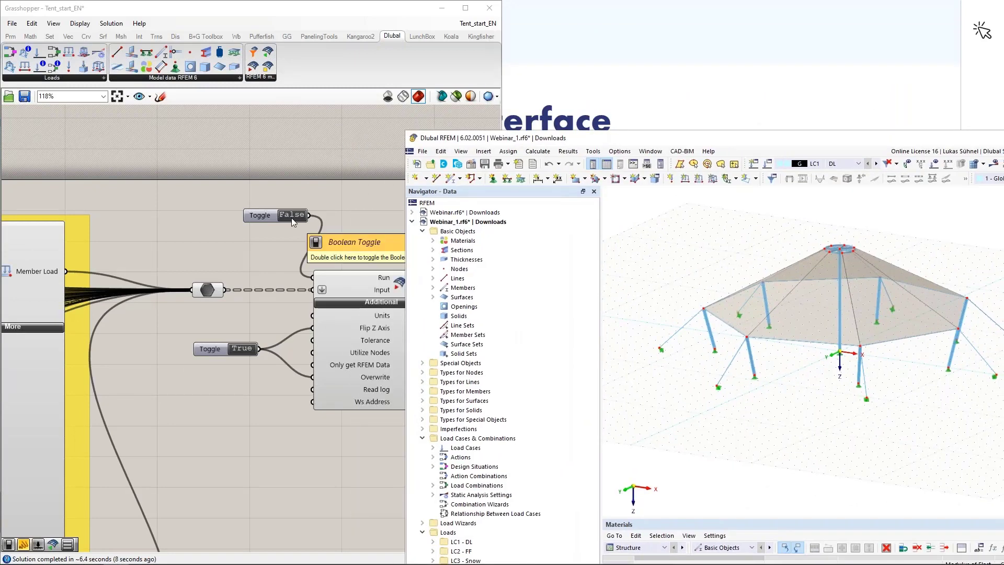
scroll(328, 224, "down", 2)
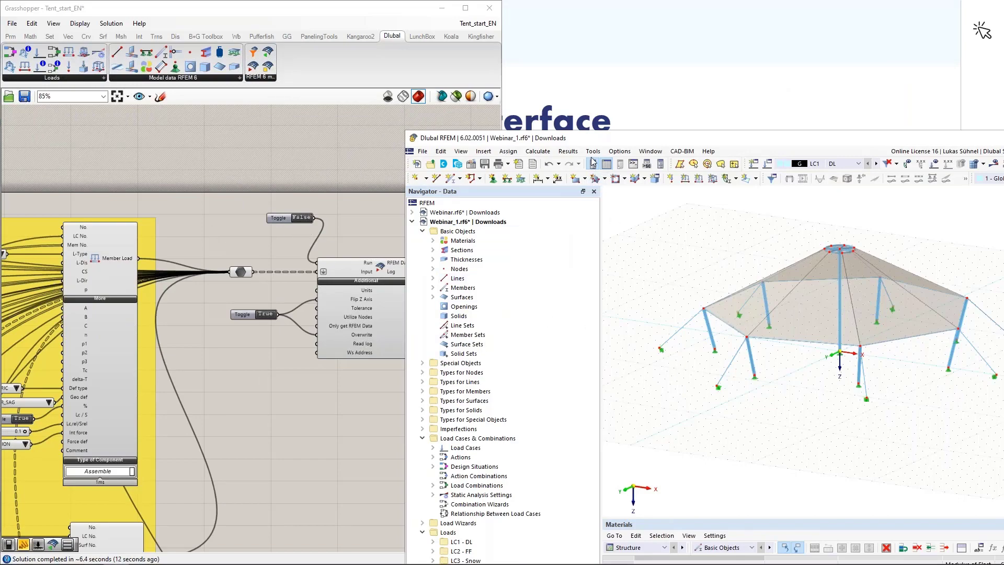
double_click(584, 138)
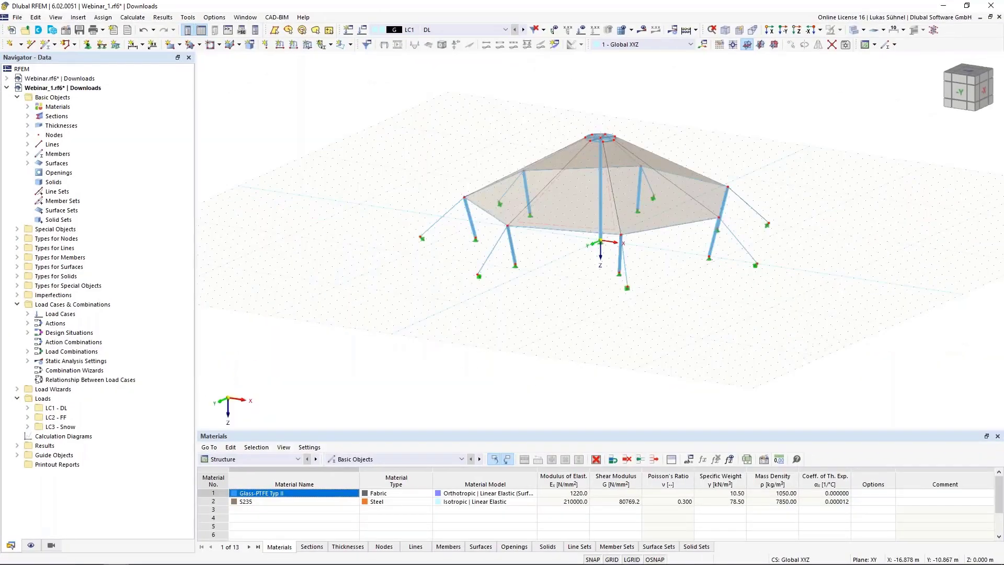
Step: Examine the exported tent model and the nodal supports at the anchor points of its inclined guy members
middle_click_drag(412, 231, 431, 258, "ctrl")
scroll(502, 311, "up", 3)
middle_click_drag(503, 312, 380, 312)
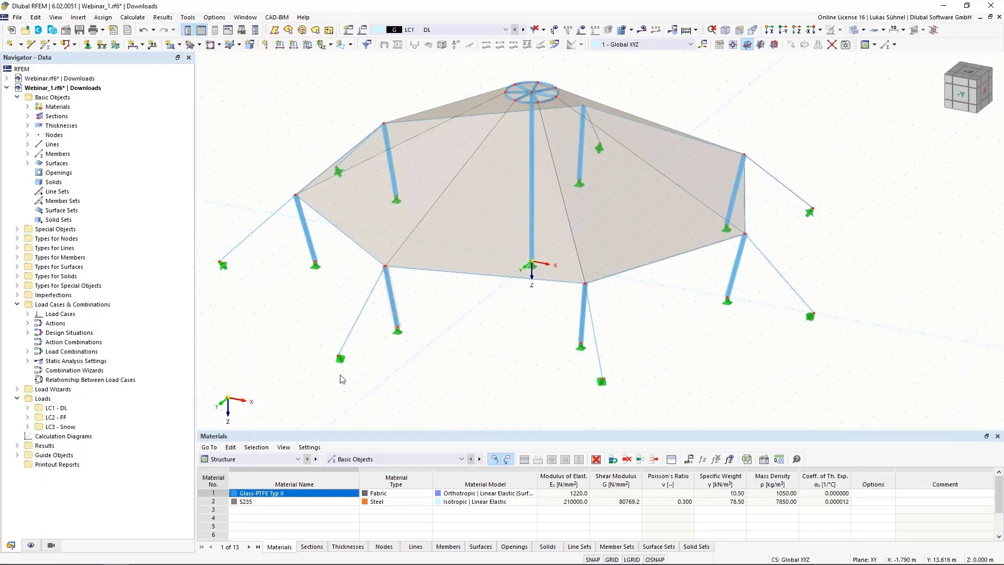
scroll(341, 380, "down", 1)
scroll(405, 331, "up", 1)
scroll(497, 401, "up", 4)
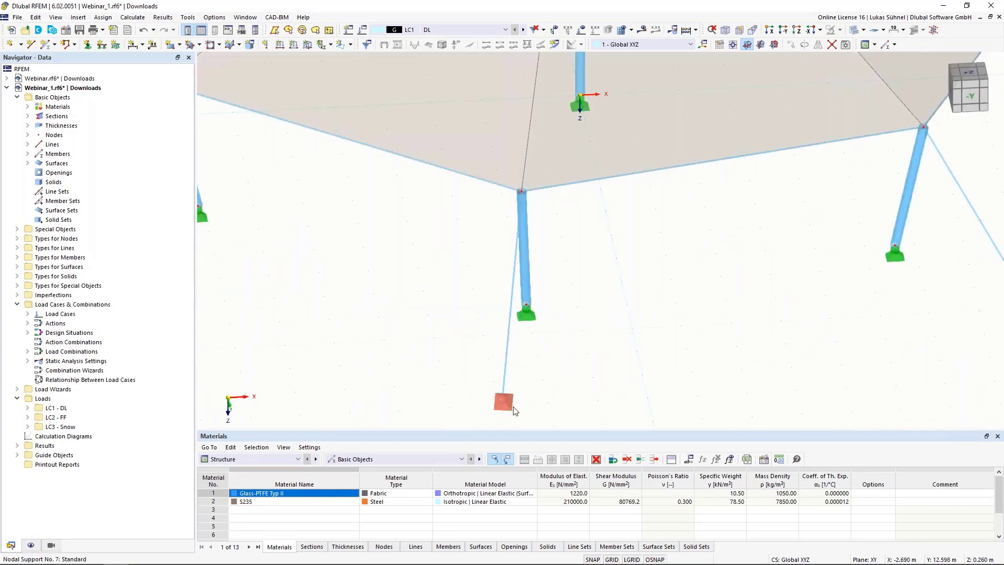
scroll(538, 412, "up", 2)
middle_click_drag(553, 403, 734, 395, "ctrl")
scroll(736, 395, "down", 5)
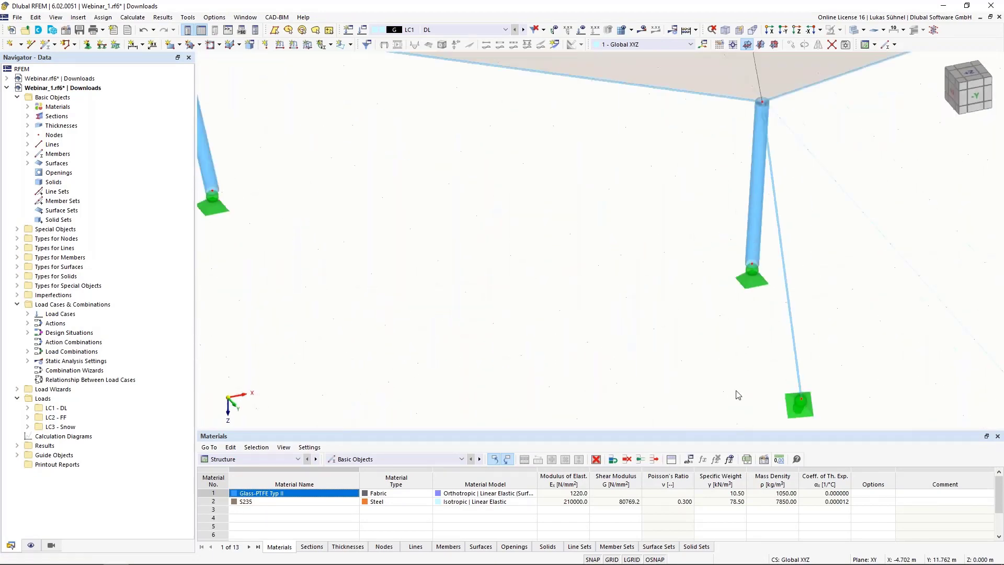
middle_click_drag(420, 360, 598, 359, "ctrl")
scroll(598, 360, "up", 5)
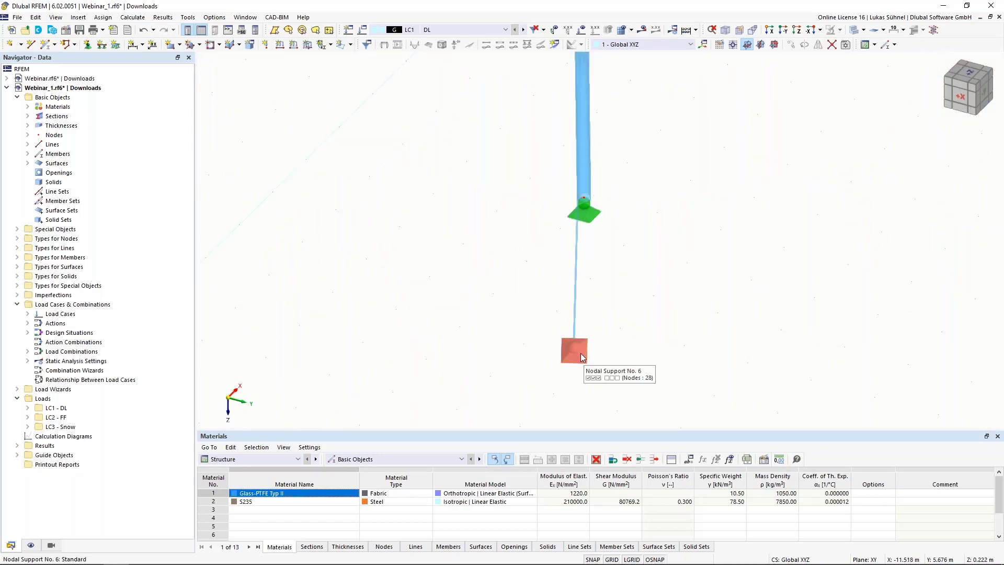
Step: Display the nodal support axis systems and compare their orientation at the guy anchors and column bases
right_click(582, 354)
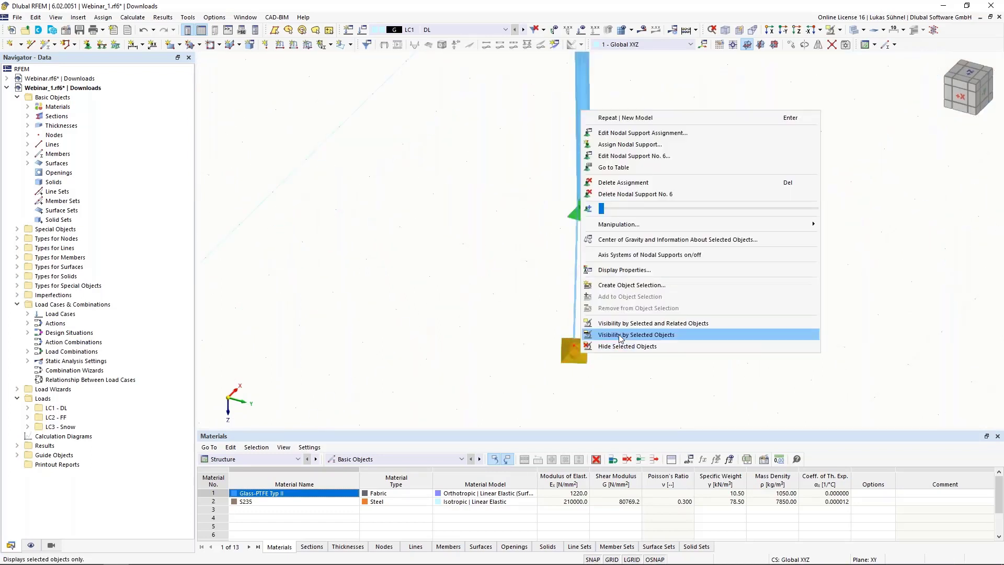
left_click(617, 255)
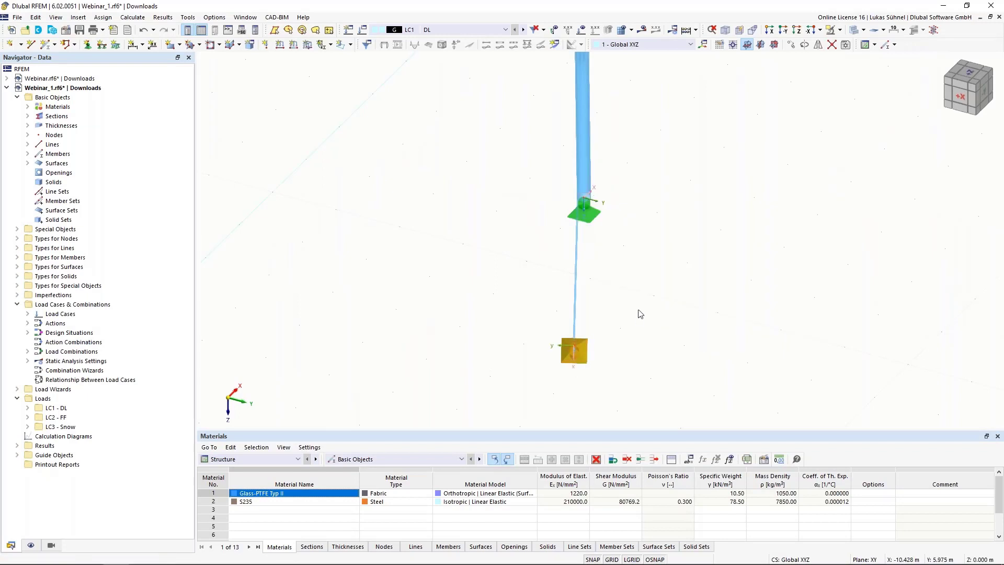
scroll(663, 260, "down", 3)
middle_click_drag(717, 313, 515, 313, "ctrl")
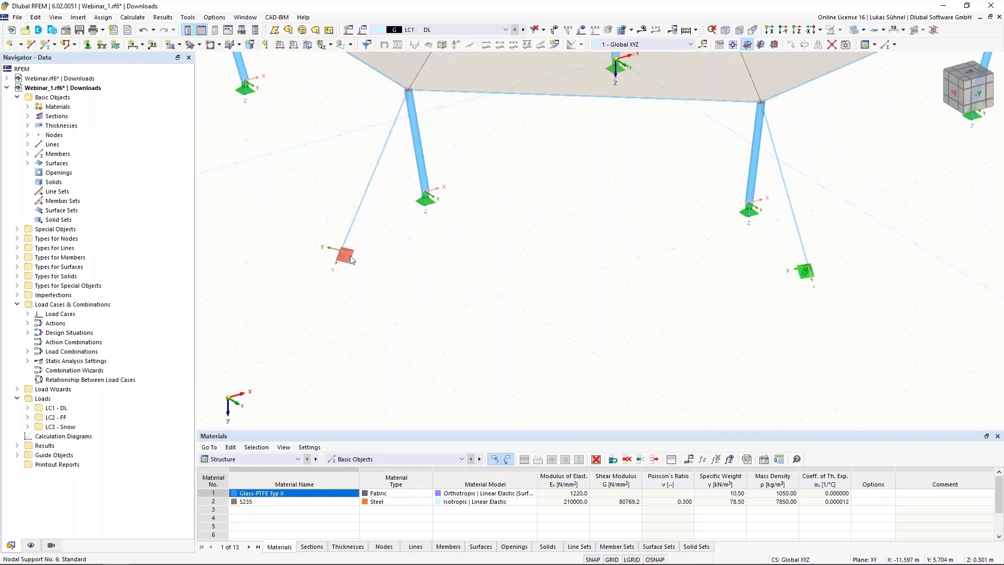
scroll(355, 351, "down", 3)
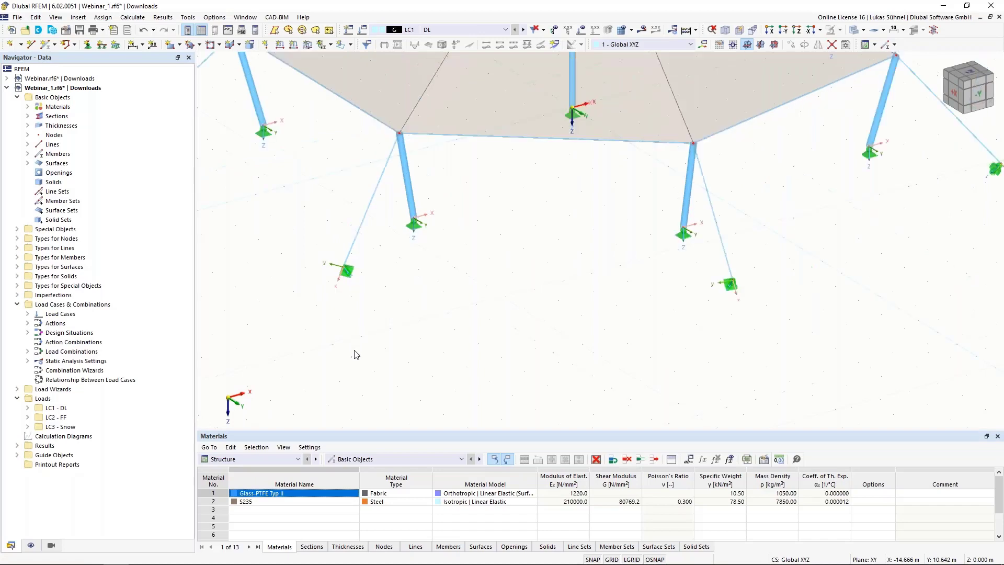
middle_click_drag(464, 319, 465, 339)
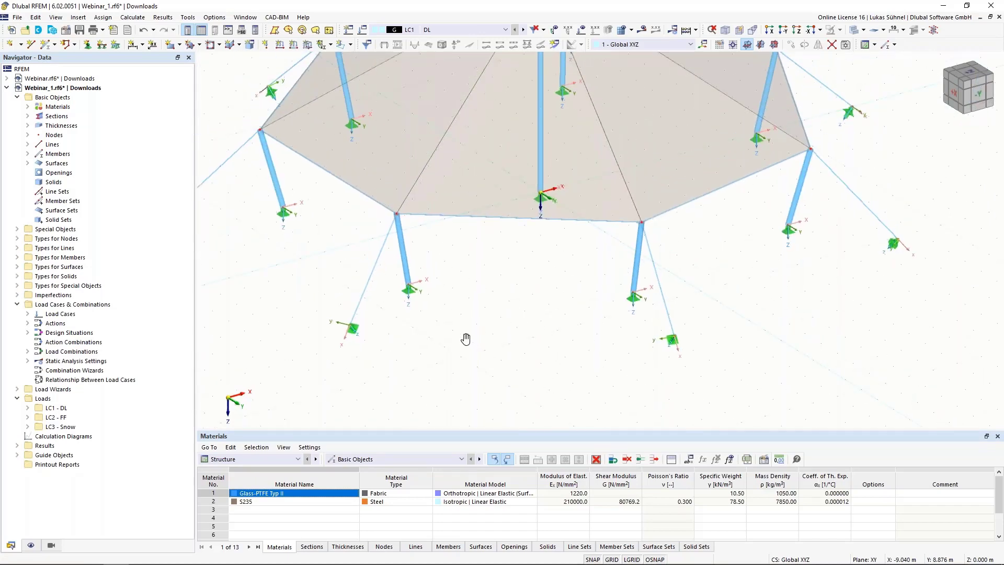
middle_click_drag(459, 304, 454, 399)
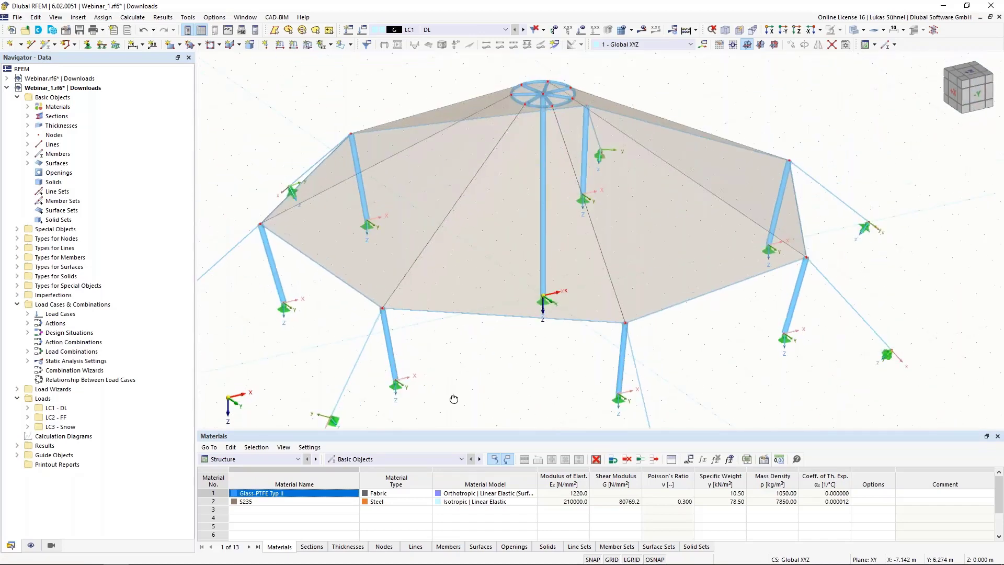
scroll(454, 399, "down", 2)
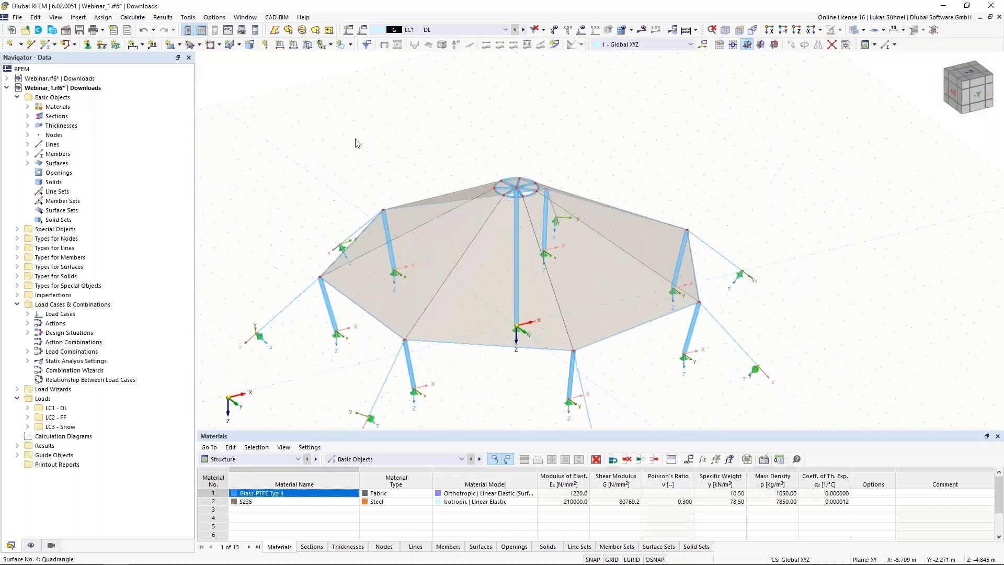
Step: Expand the Materials and Sections of the Webinar_1 model to check the exported entries
left_click(29, 108)
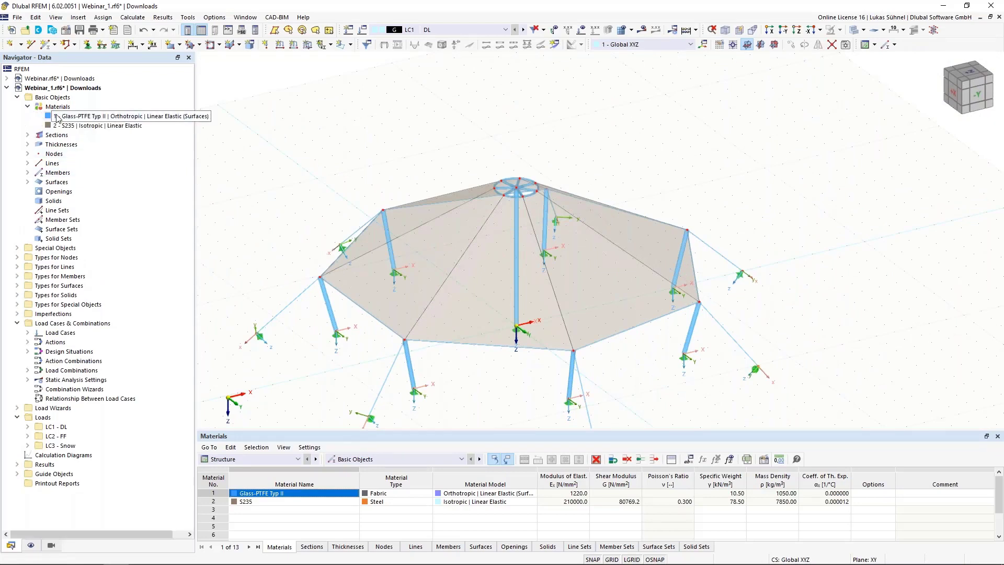
left_click(27, 135)
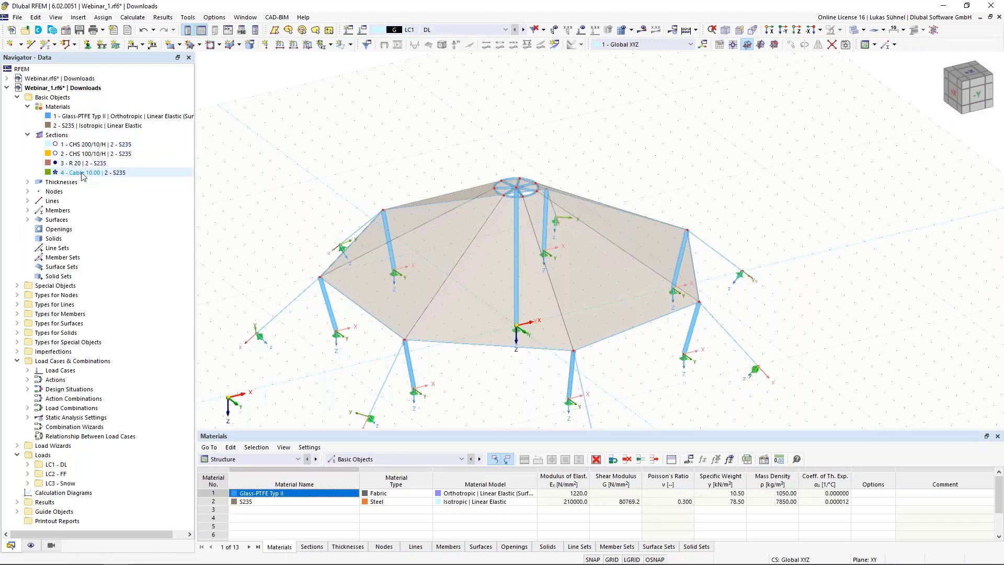
Step: Switch to Grasshopper and connect the output of section 4 to the Sec Start input of the TYPE_CABLE member component
left_click(141, 555)
scroll(422, 332, "down", 9)
scroll(301, 389, "up", 10)
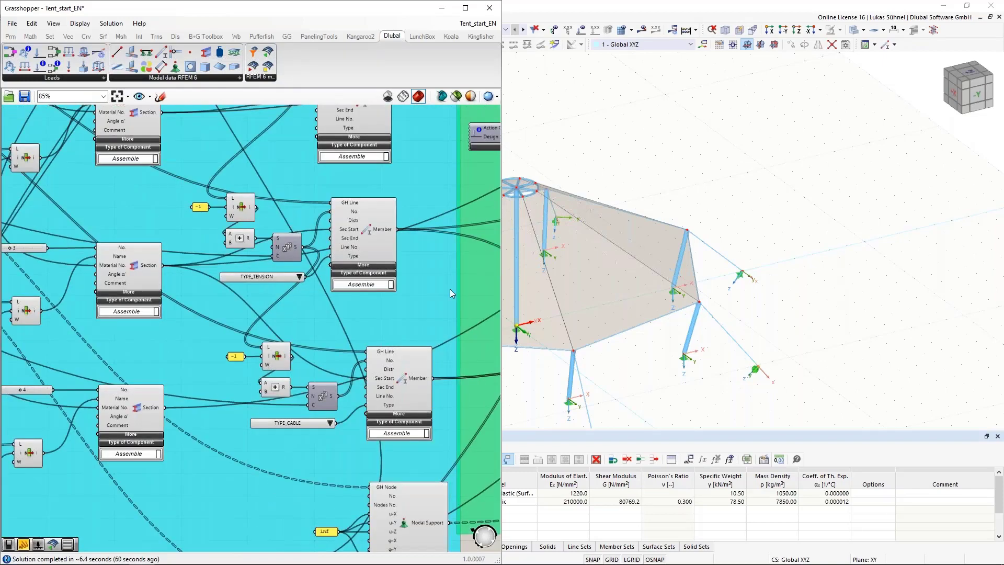
left_click(394, 370)
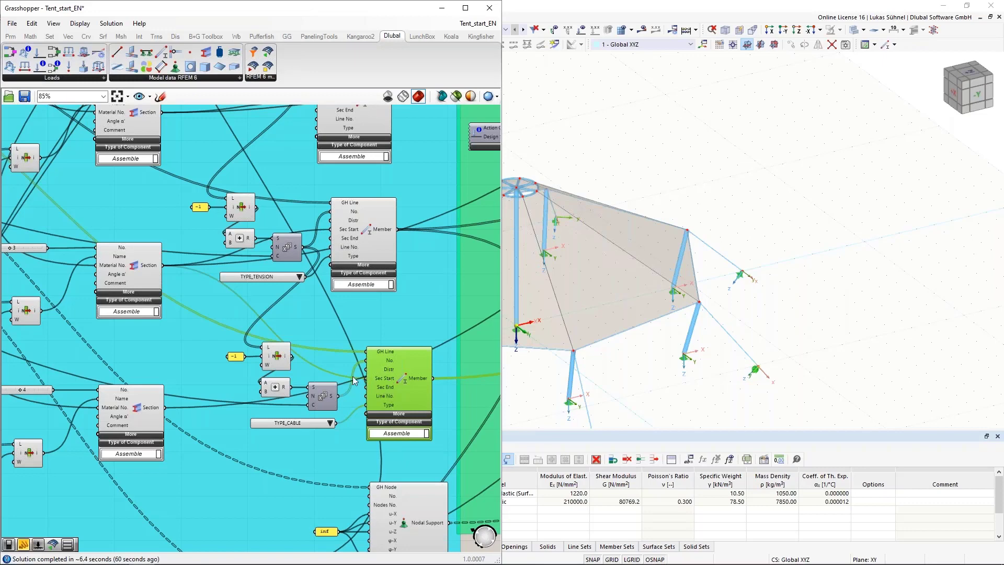
right_click_drag(187, 301, 197, 298)
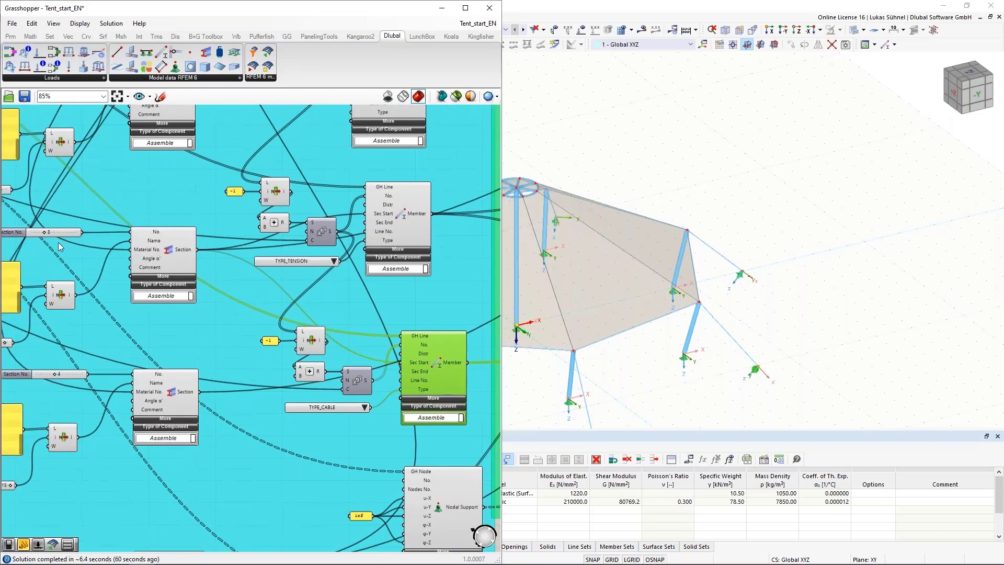
right_click_drag(221, 302, 248, 294)
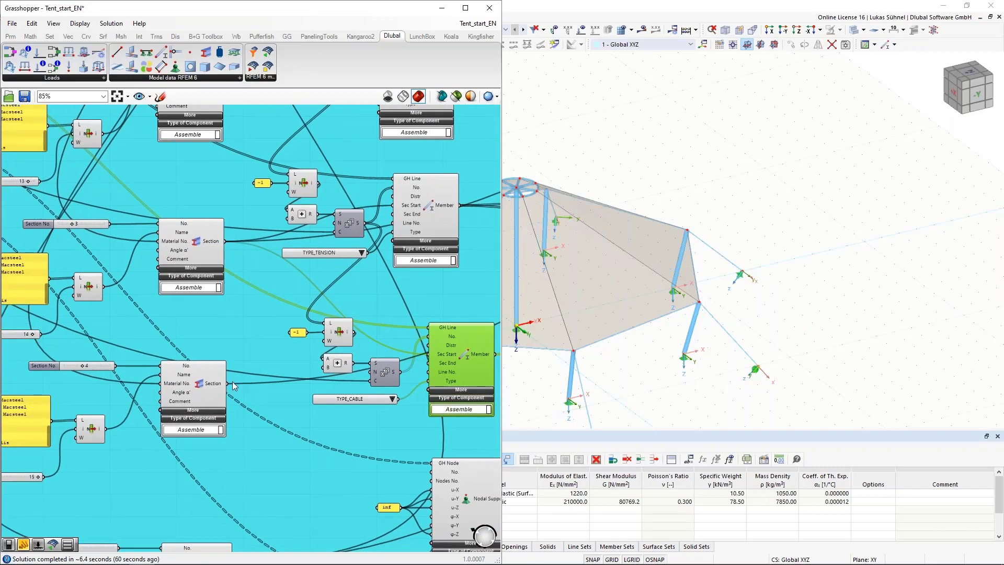
left_click_drag(229, 383, 429, 355)
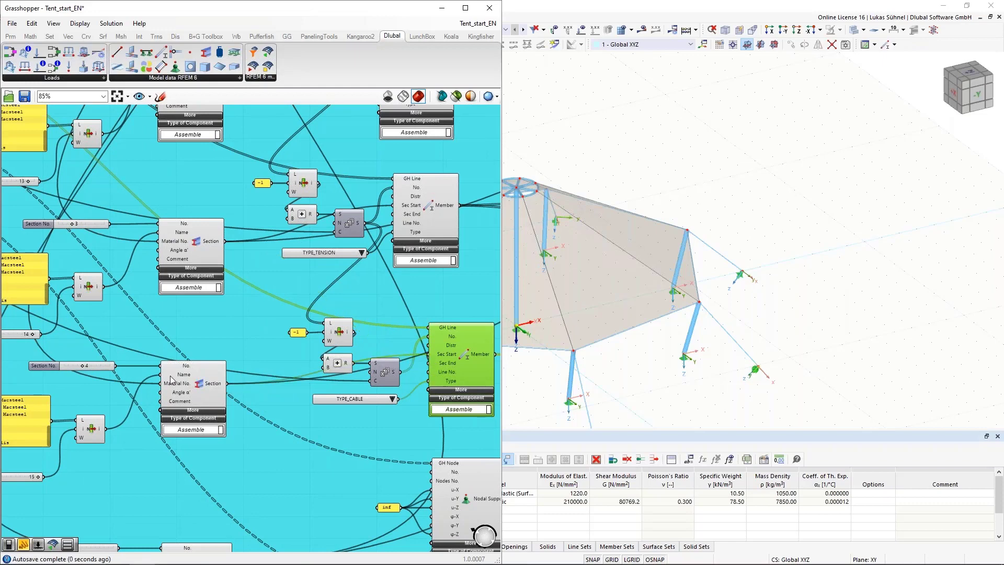
Step: Export the corrected definition to RFEM again by setting the Run toggle to True, and return it to False
scroll(191, 384, "down", 5)
scroll(365, 272, "up", 2)
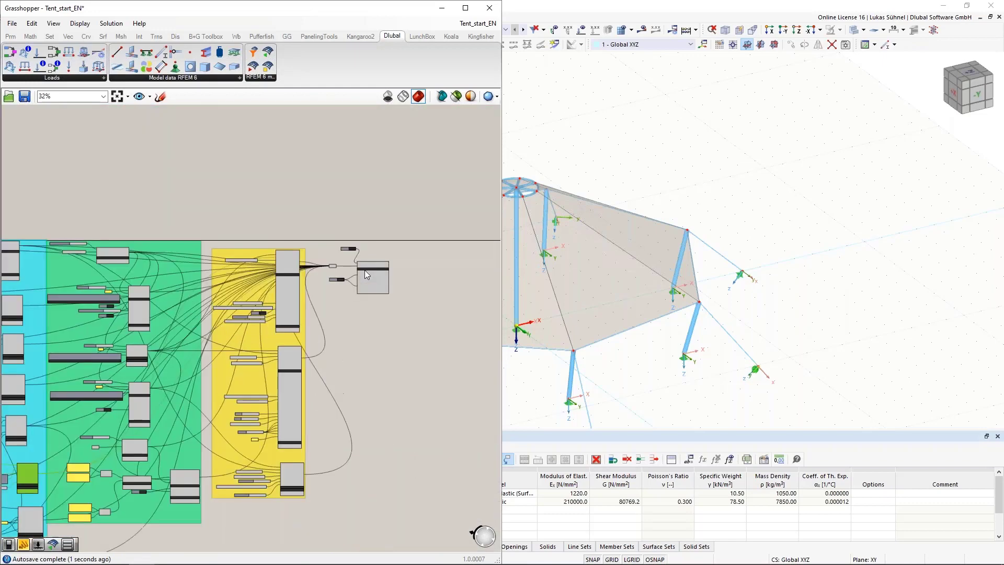
scroll(365, 270, "up", 5)
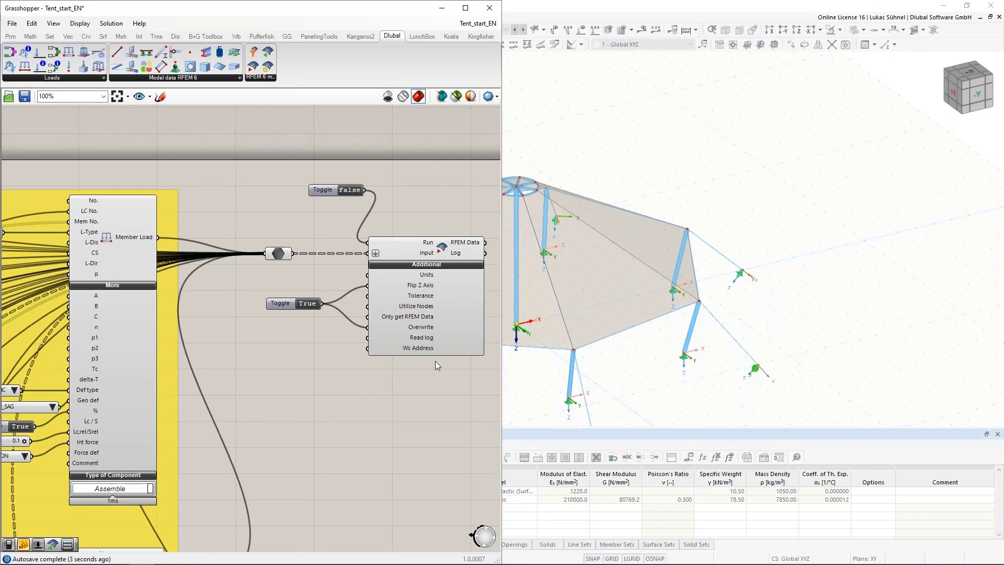
double_click(351, 191)
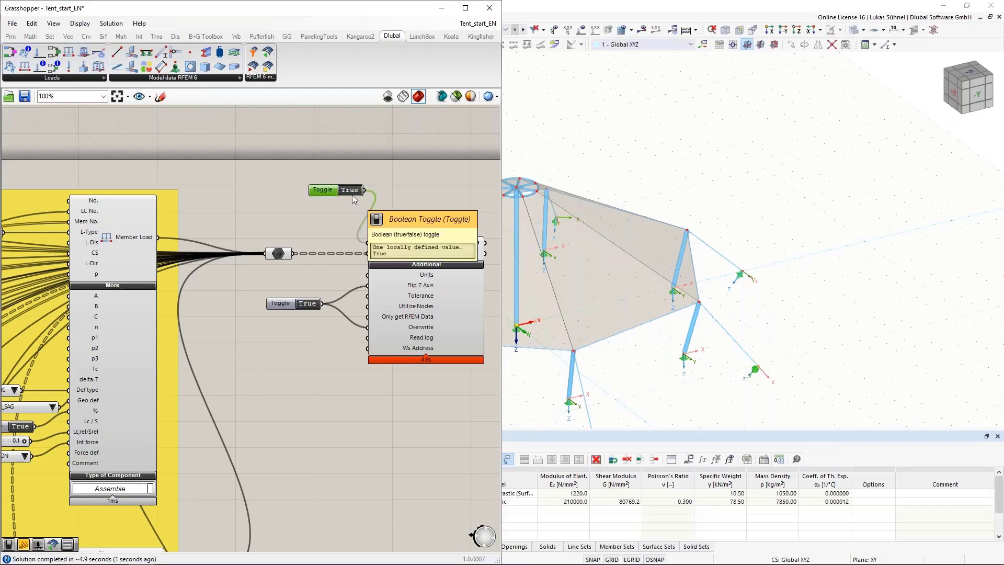
double_click(354, 190)
Step: Switch to RFEM and select section 4, Cable 10.00, to check which members use it
left_click(734, 166)
left_click(74, 174)
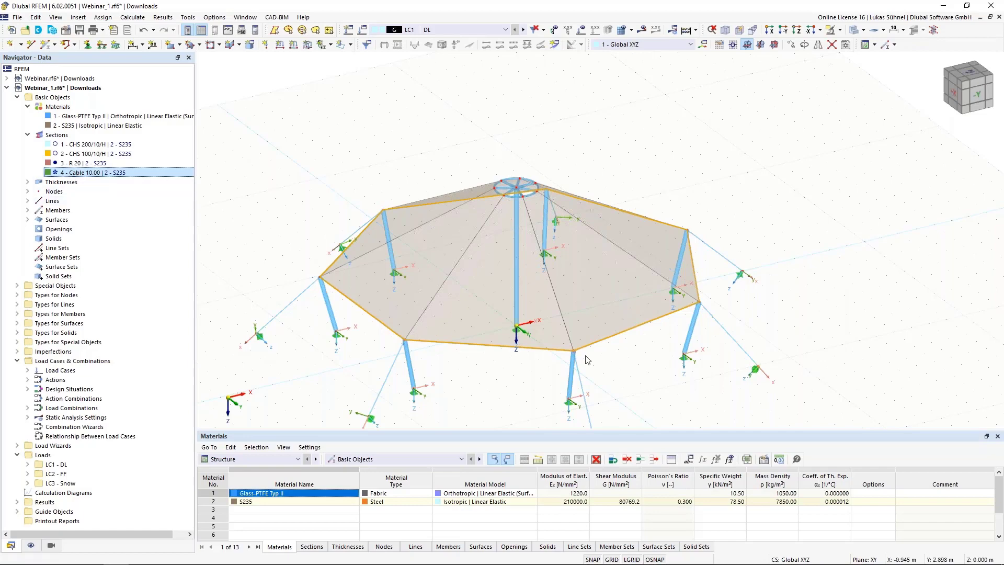
Step: Hide the axis systems of the nodal supports in the tent model
middle_click_drag(483, 372, 479, 348)
right_click(364, 351)
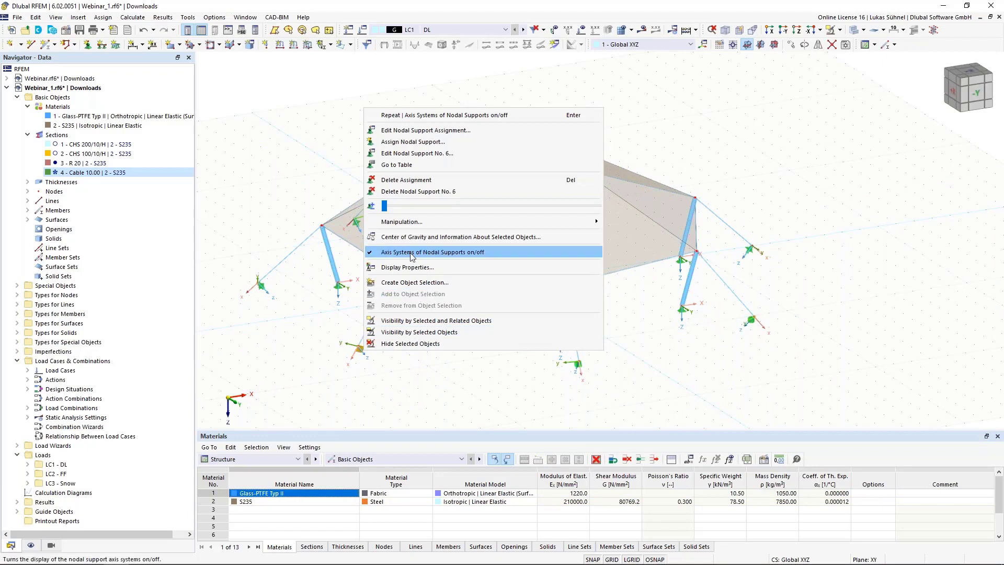
left_click(432, 252)
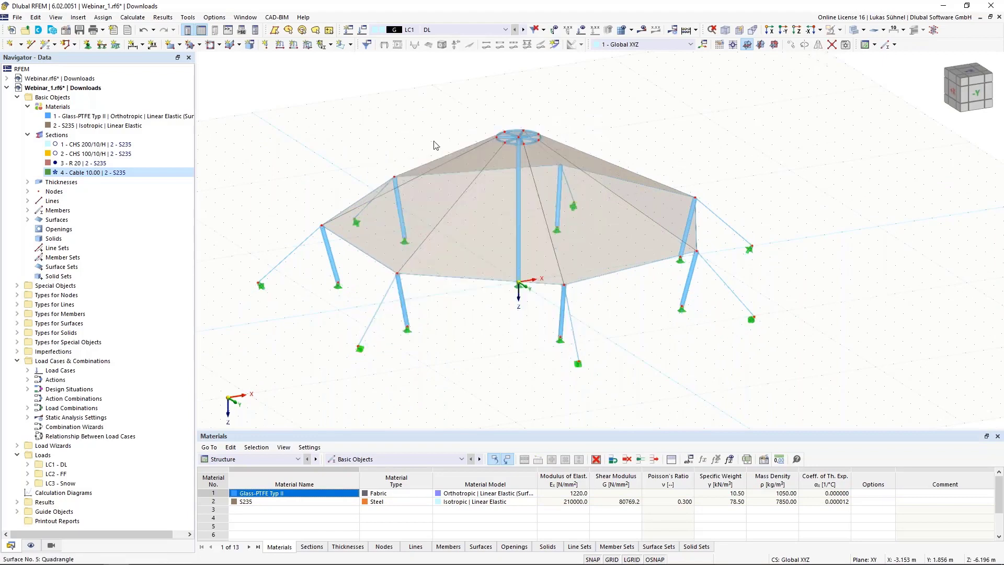
Step: Open the uniform 1.0 mm Glass-PTFE Typ II thickness to check its type, material and value
double_click(61, 182)
left_click(70, 191)
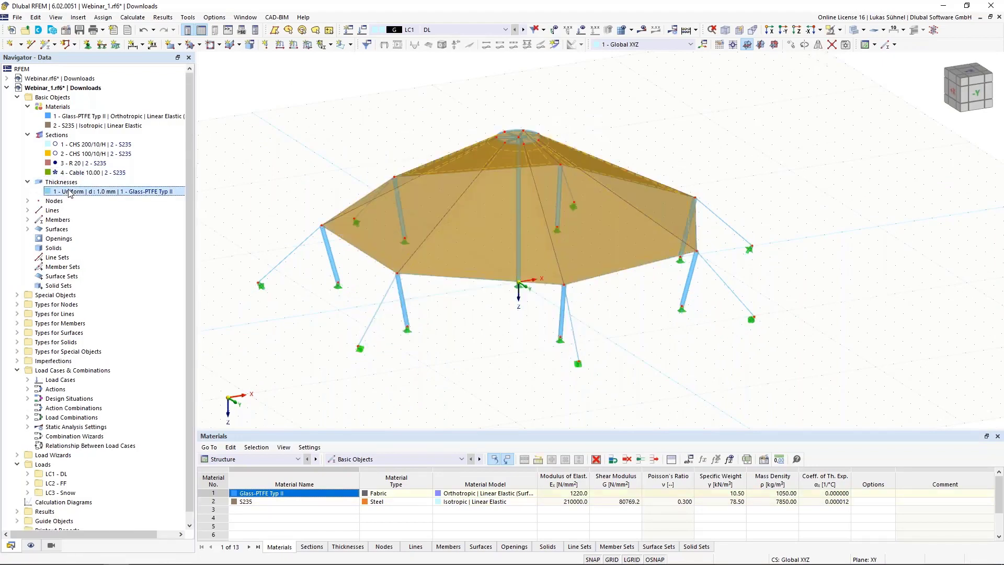
double_click(453, 233)
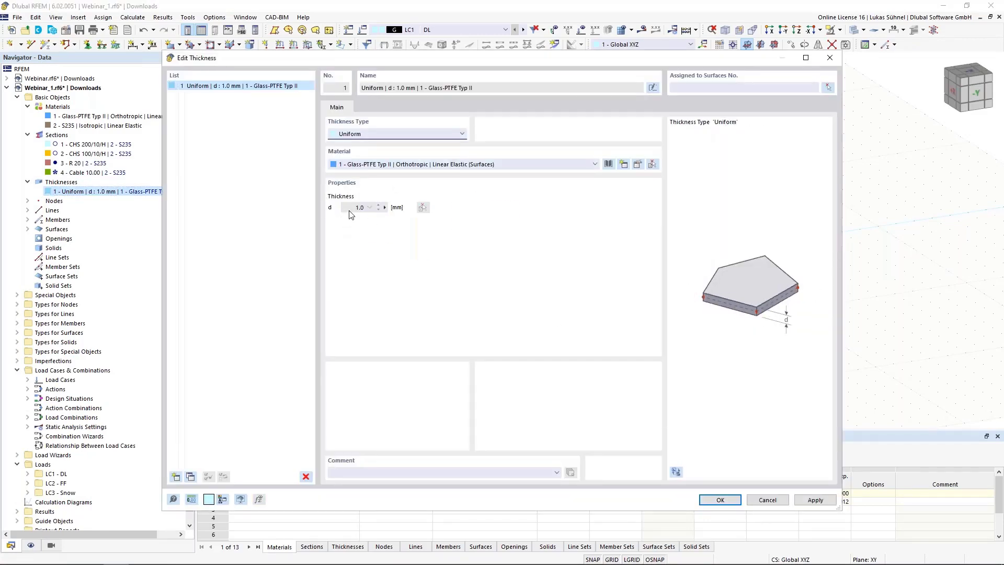
left_click(719, 499)
Step: Set LC2 - FF as the current load case and display its form-finding loads on the tent
middle_click_drag(456, 175, 448, 213, "ctrl")
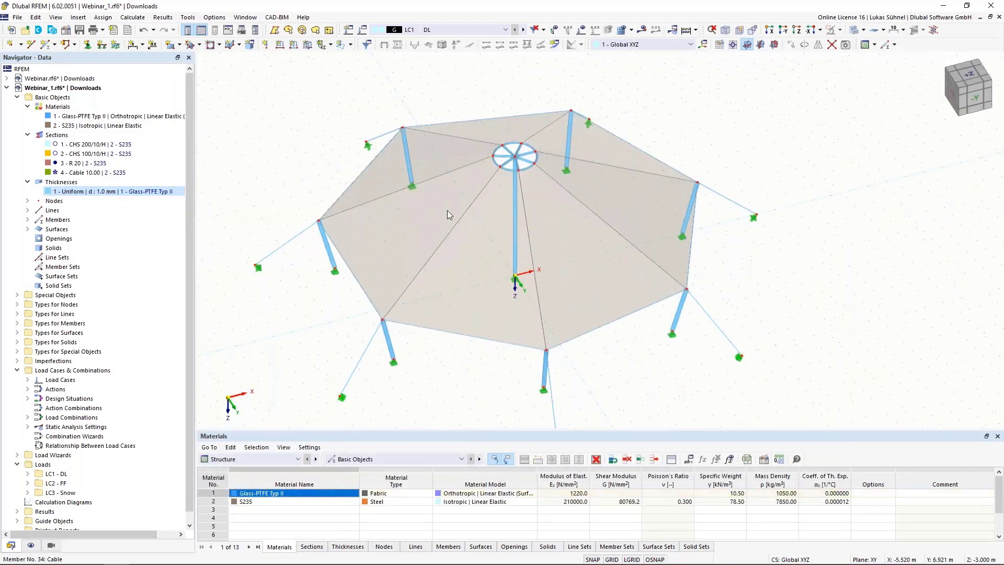
left_click(431, 30)
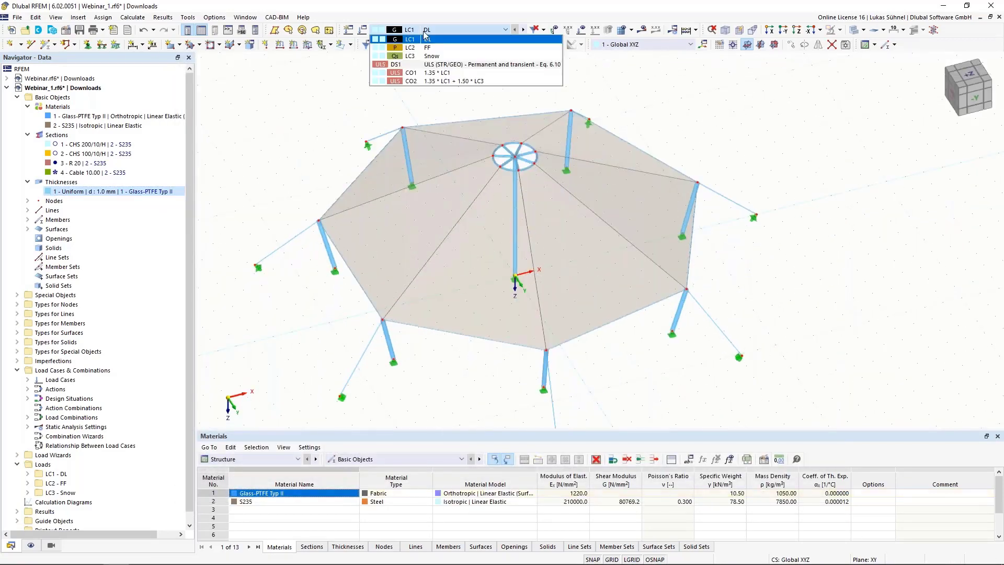
left_click(525, 30)
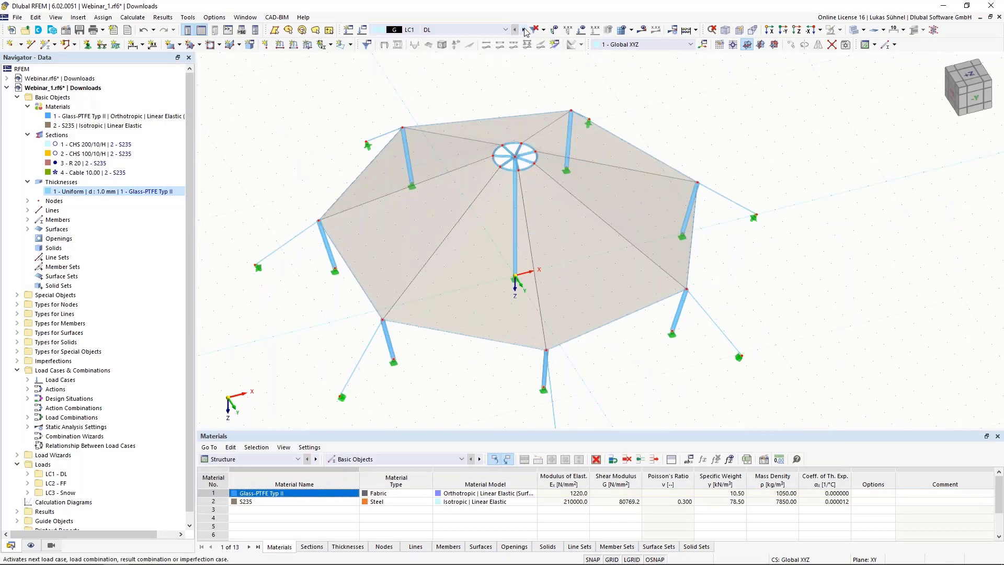
left_click(581, 31)
middle_click_drag(731, 178, 725, 219)
middle_click_drag(724, 218, 675, 181, "ctrl")
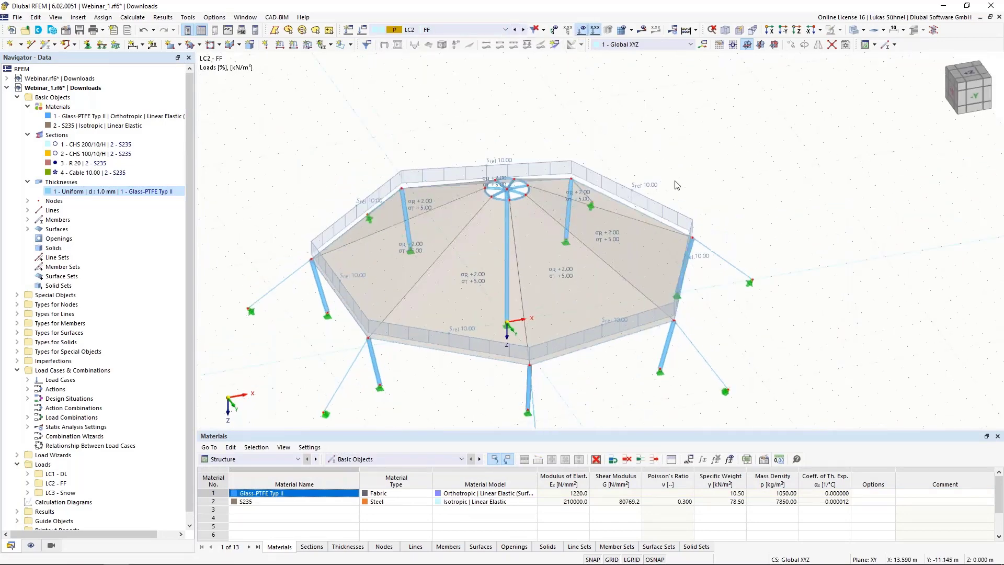
Step: Inspect the form-finding load of a membrane edge member and that of a membrane surface in LC2, without changing either
left_click(642, 192)
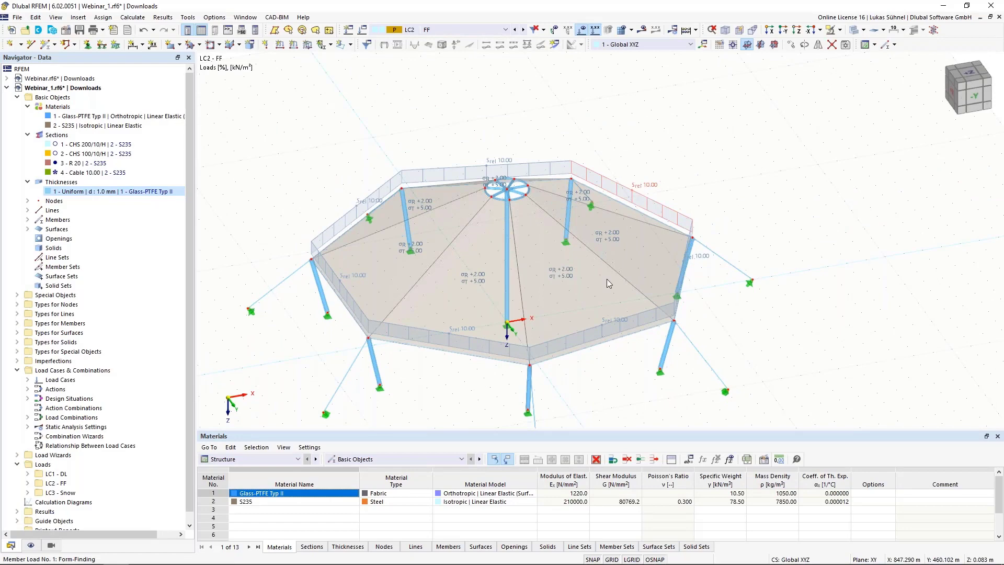
double_click(625, 349)
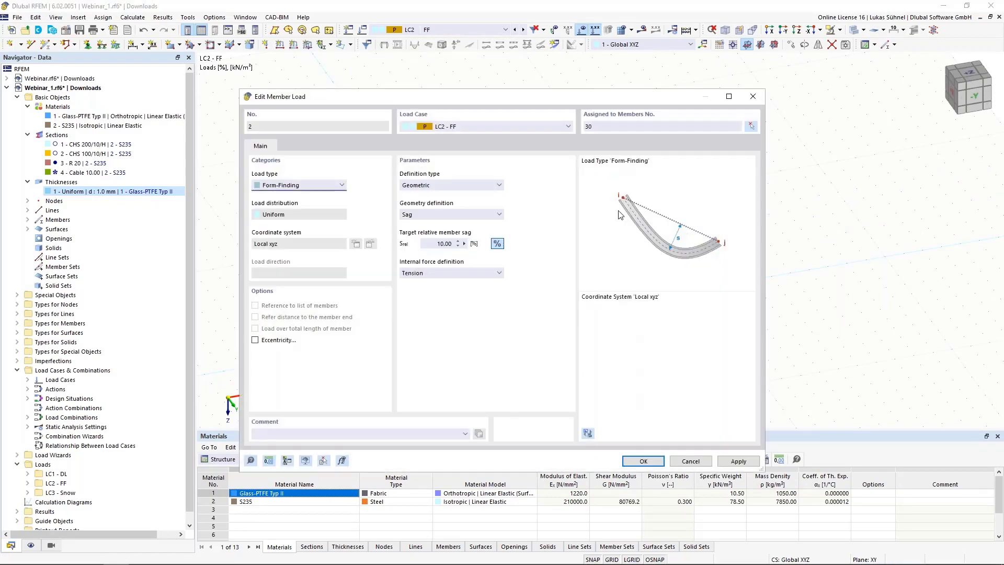
left_click(684, 461)
double_click(532, 289)
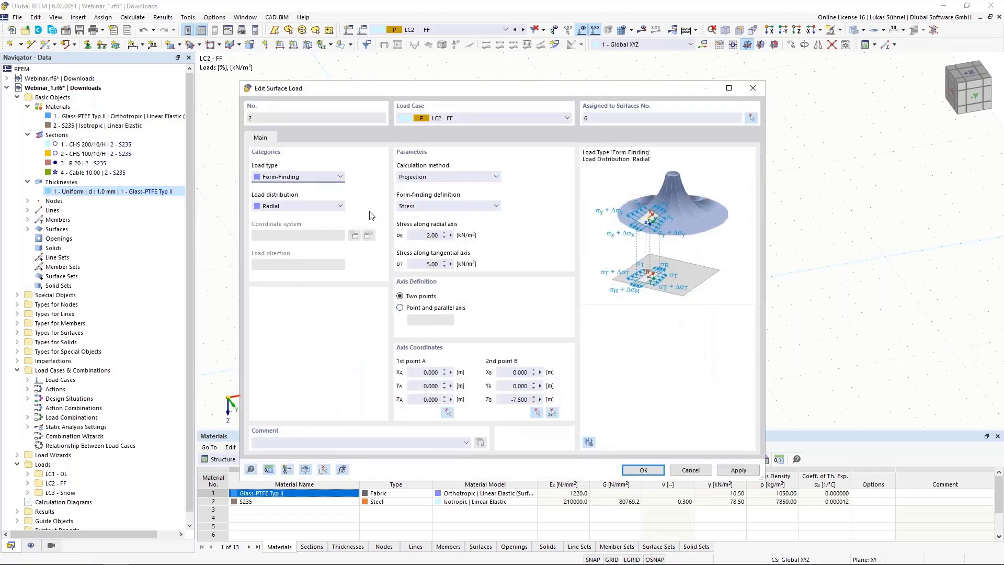
left_click(690, 470)
Step: Set load combination CO2 (1.35 * LC1 + 1.50 * LC3) as current, view its loads and run the calculation
middle_click_drag(767, 308, 748, 311)
left_click(468, 30)
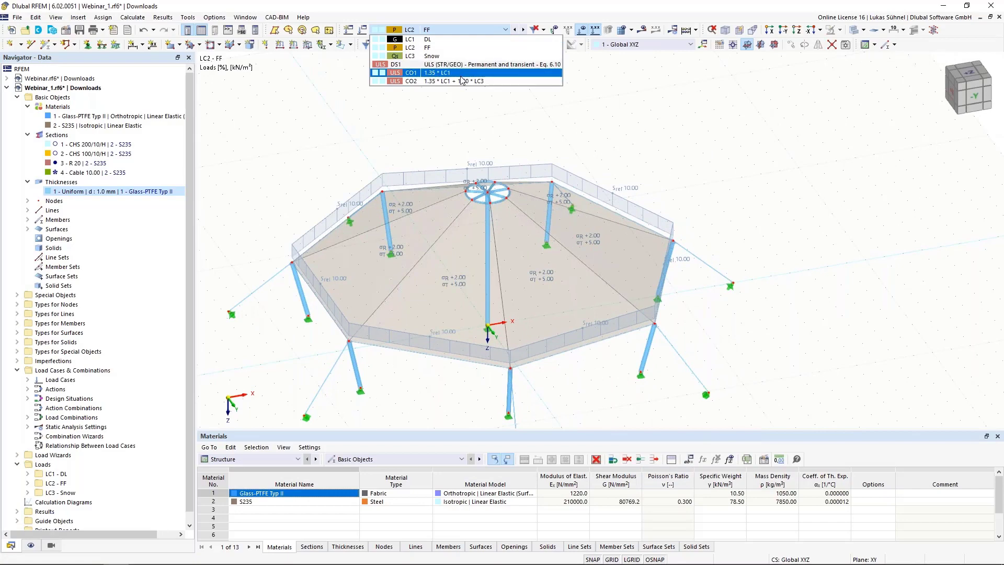
left_click(462, 81)
scroll(521, 186, "down", 2)
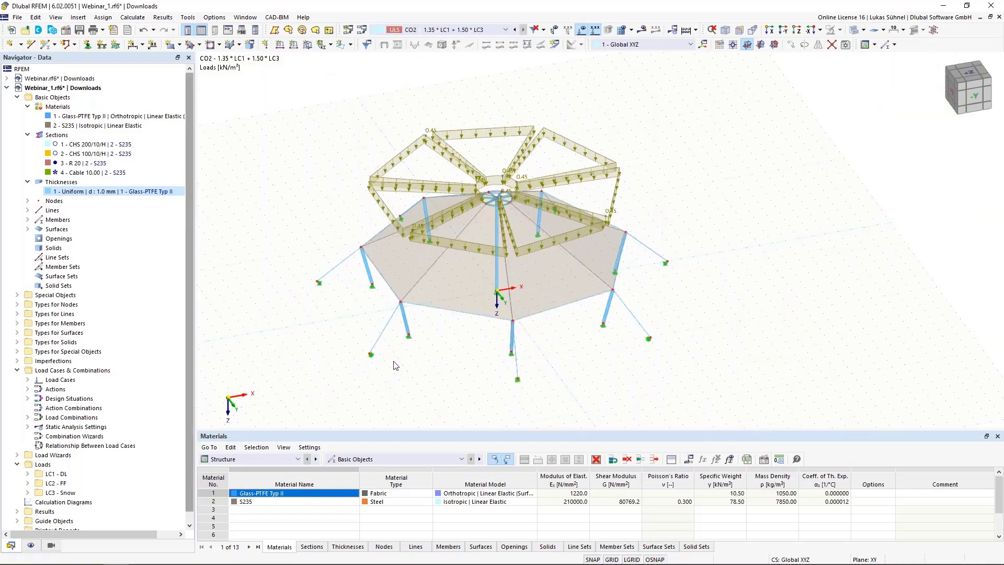
middle_click_drag(490, 377, 458, 369, "ctrl")
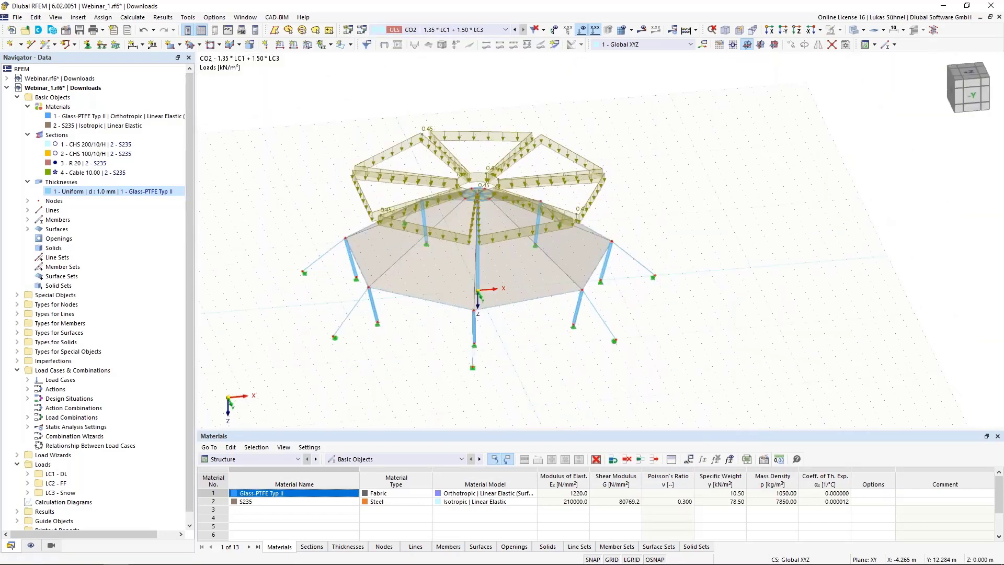
left_click(688, 31)
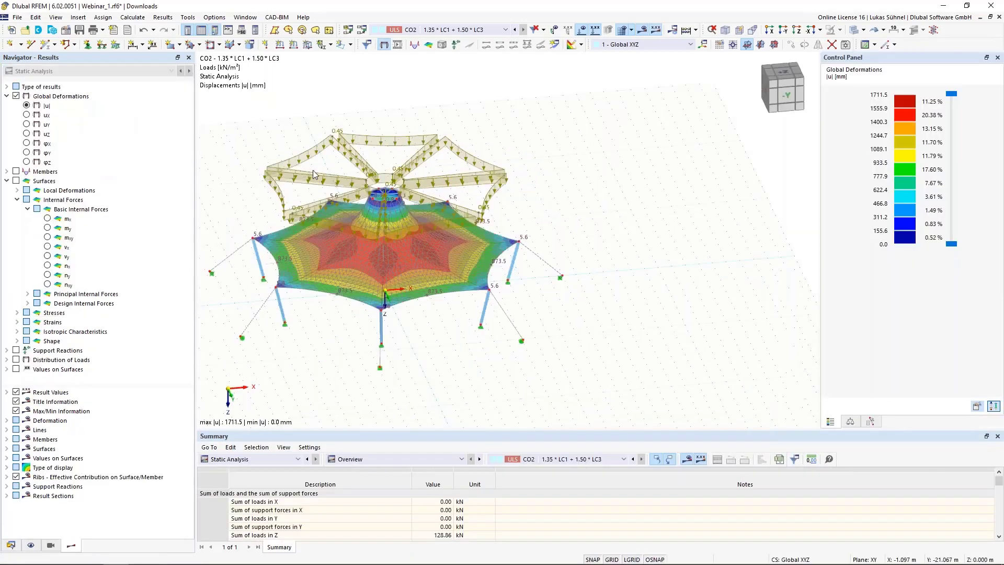
Step: Hide the loads and examine the global deformations |u| of the tent under CO2
left_click(581, 30)
middle_click_drag(371, 156, 418, 172)
mouse_move(418, 172)
middle_mouse_down("ctrl")
mouse_move(406, 186)
mouse_move(400, 169)
middle_mouse_up("ctrl")
scroll(363, 338, "up", 4)
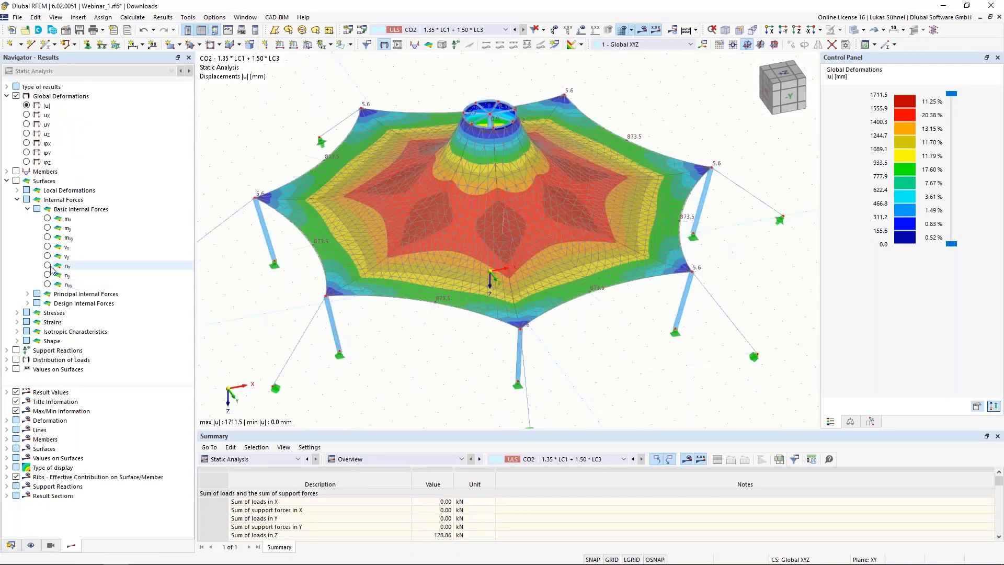
Step: Display the membrane's basic internal forces nx and ny one after the other and examine their distribution over the surfaces
left_click(47, 266)
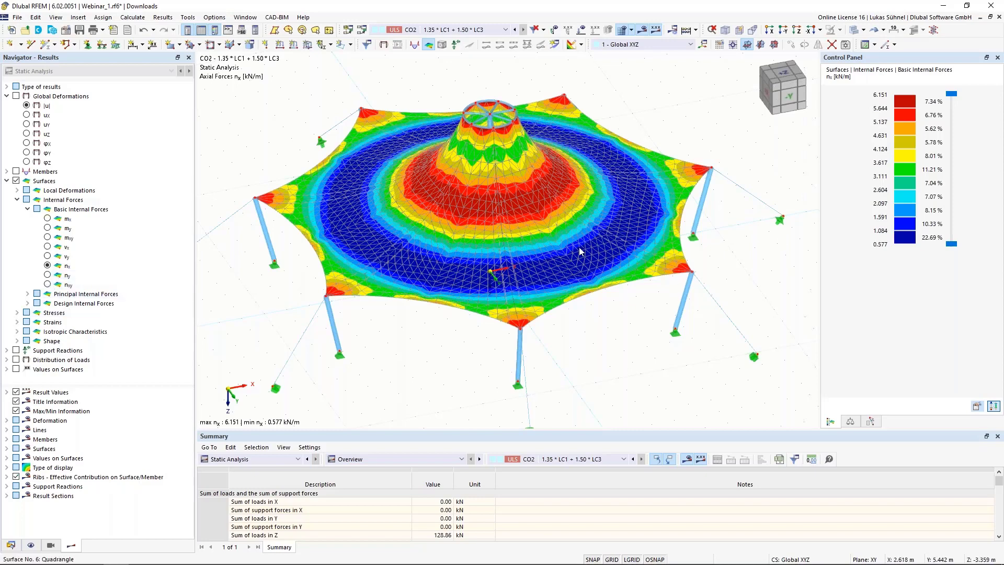
left_click(47, 275)
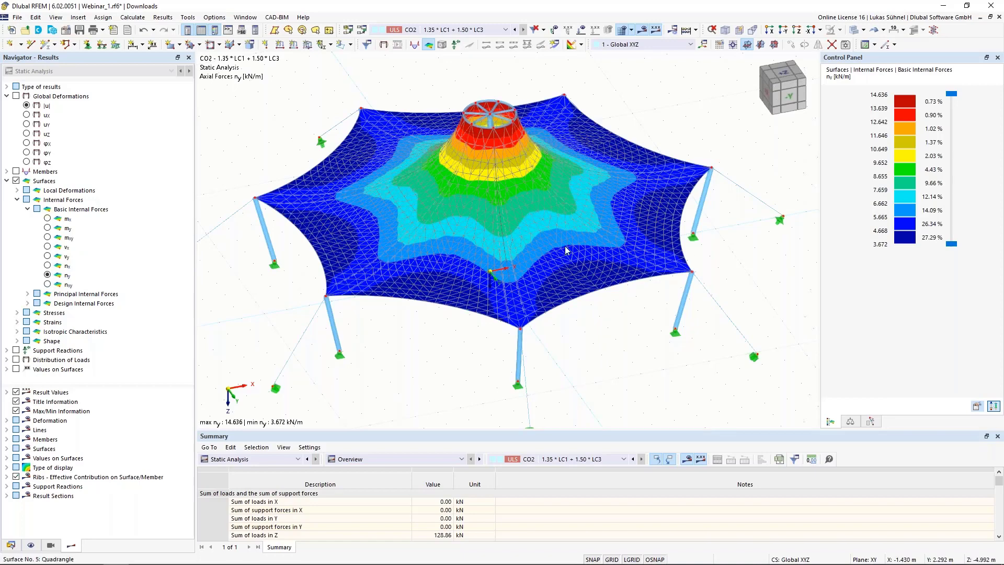
scroll(408, 304, "down", 2)
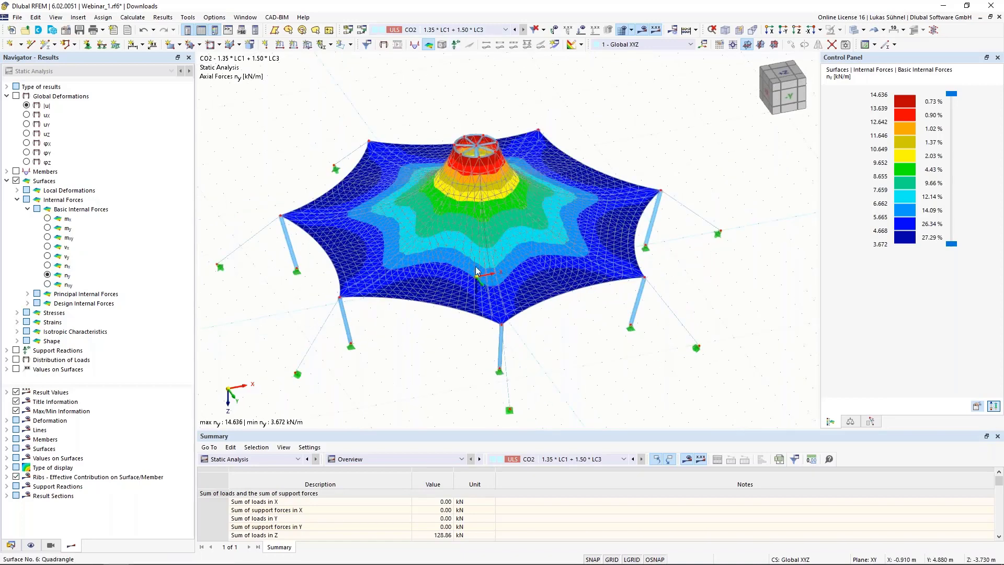
scroll(419, 375, "down", 3)
middle_click_drag(405, 356, 397, 209, "ctrl")
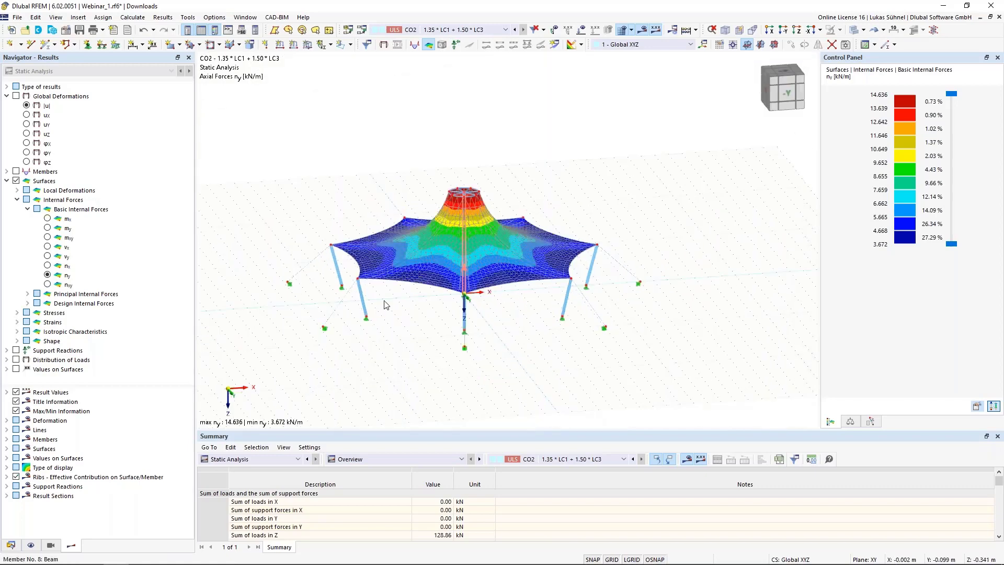
scroll(380, 287, "up", 2)
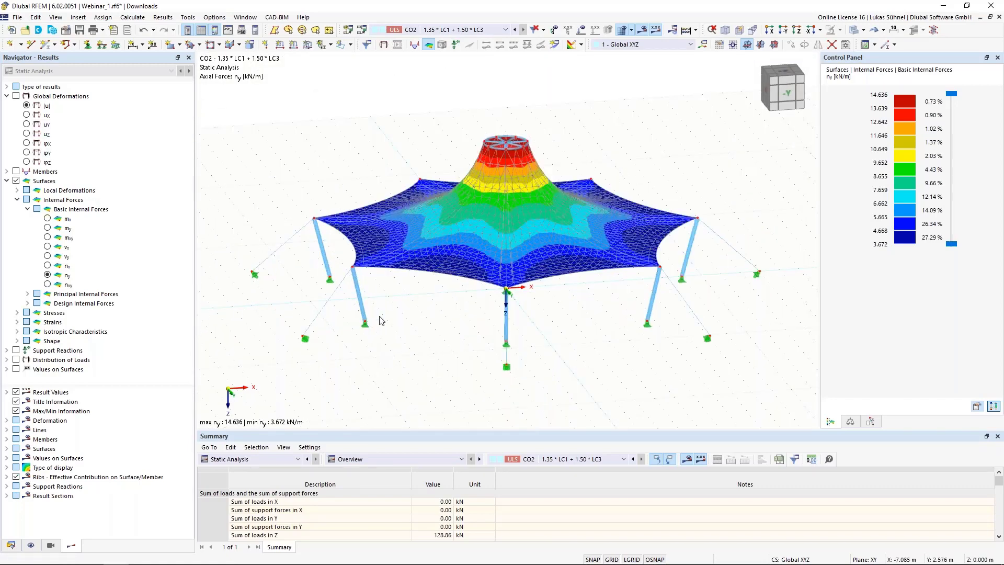
scroll(380, 318, "up", 3)
scroll(406, 323, "down", 3)
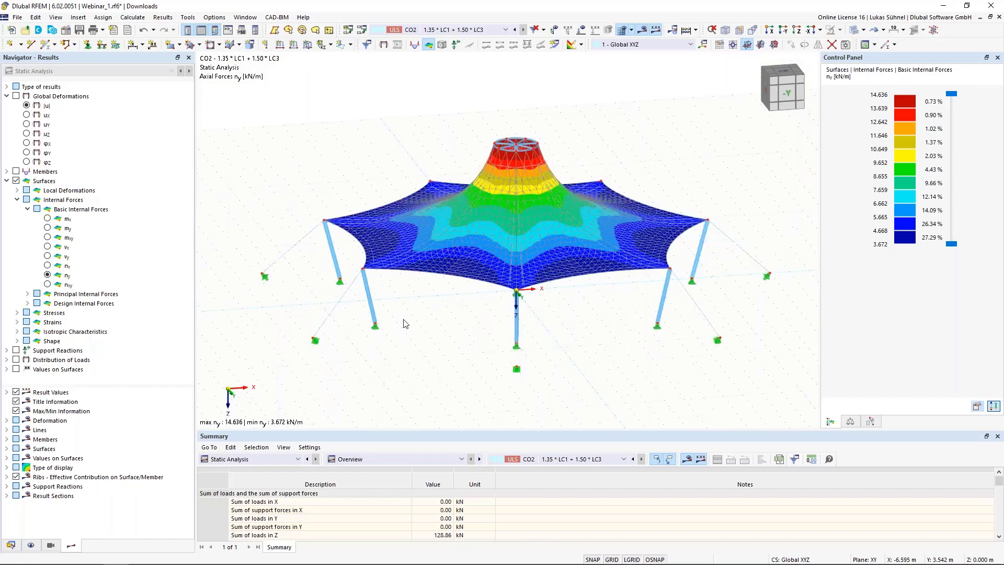
middle_click_drag(410, 316, 443, 329, "ctrl")
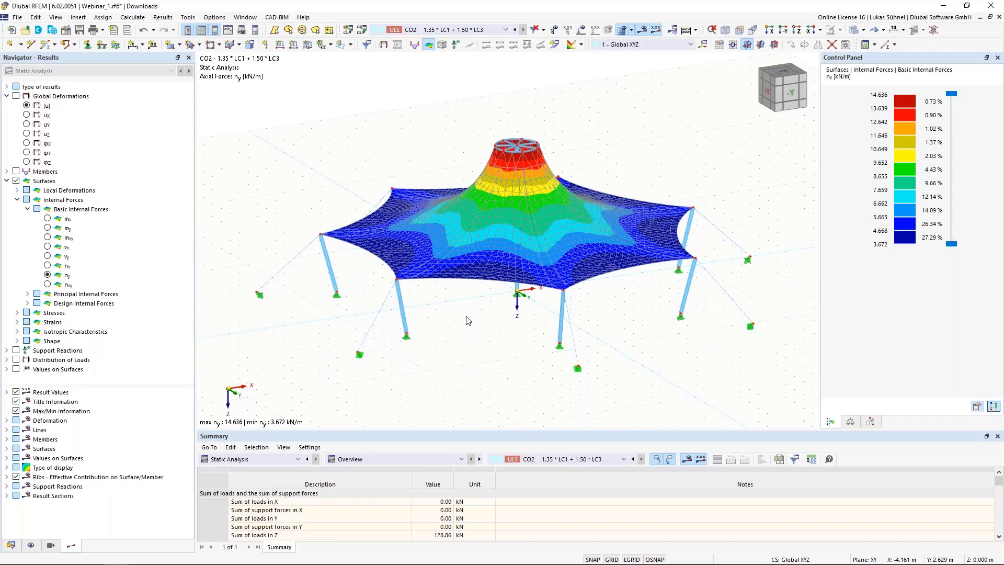
Step: Switch to Grasshopper and review the member load and surface load components for form-finding
mouse_move(168, 563)
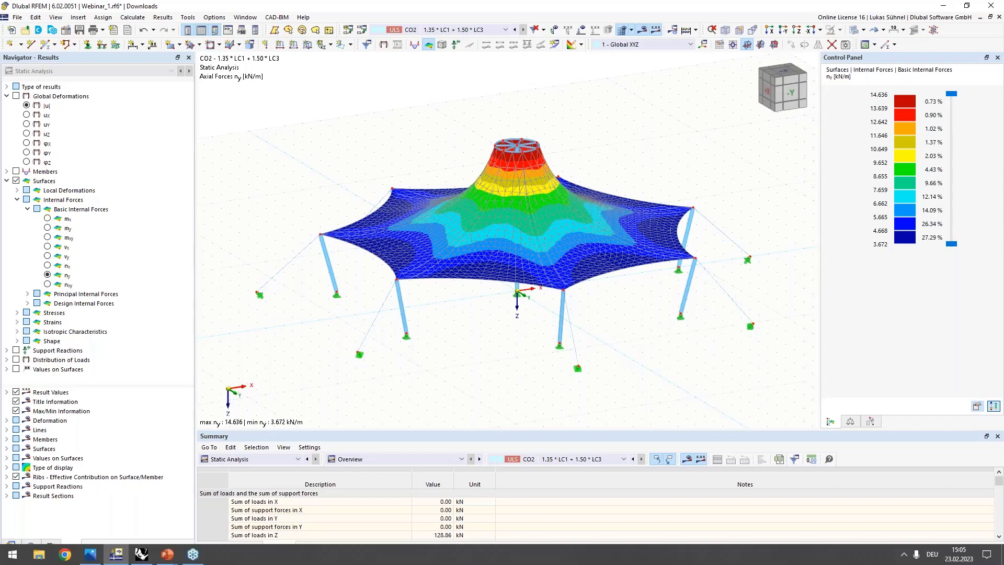
left_click(142, 556)
scroll(388, 237, "down", 2)
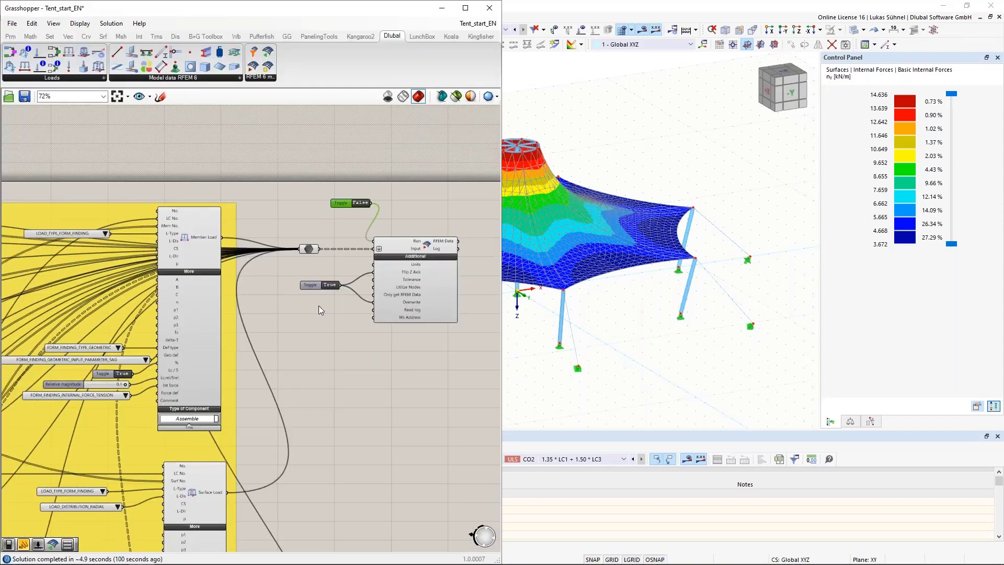
right_click_drag(284, 349, 406, 342)
left_click(406, 342)
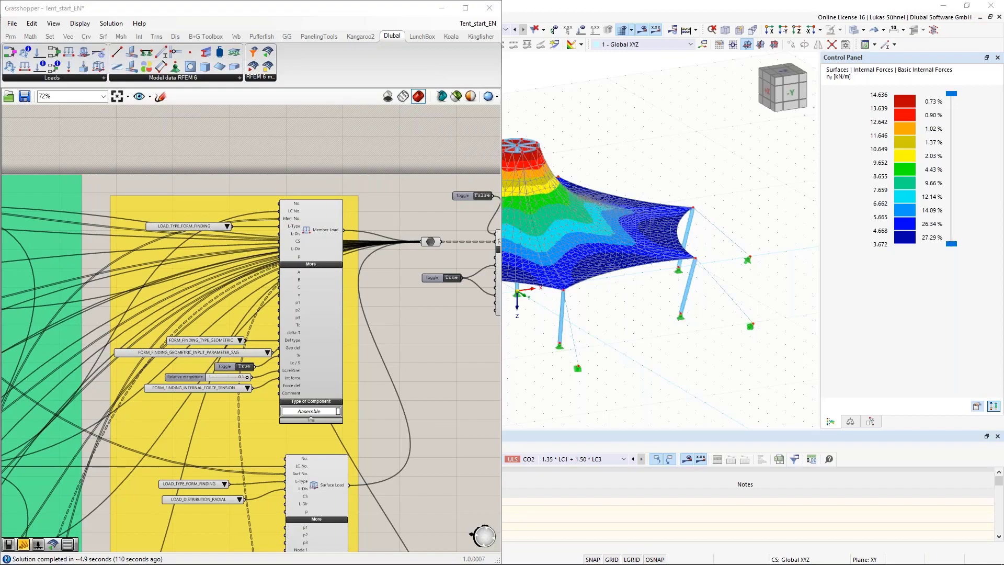
Step: Switch to the PowerPoint presentation and show the slide on planned features for future developments
key("alt+Tab")
left_click(458, 361)
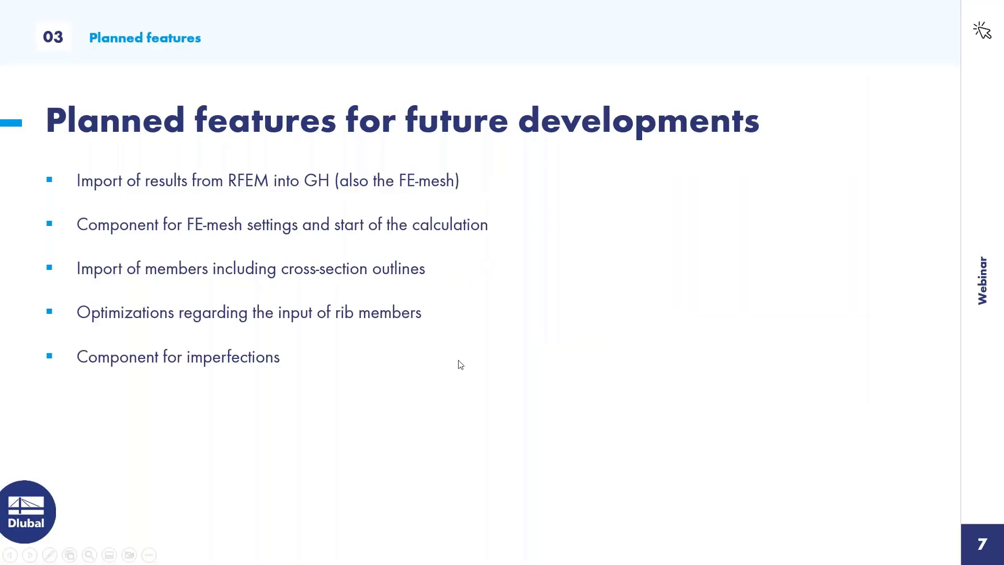